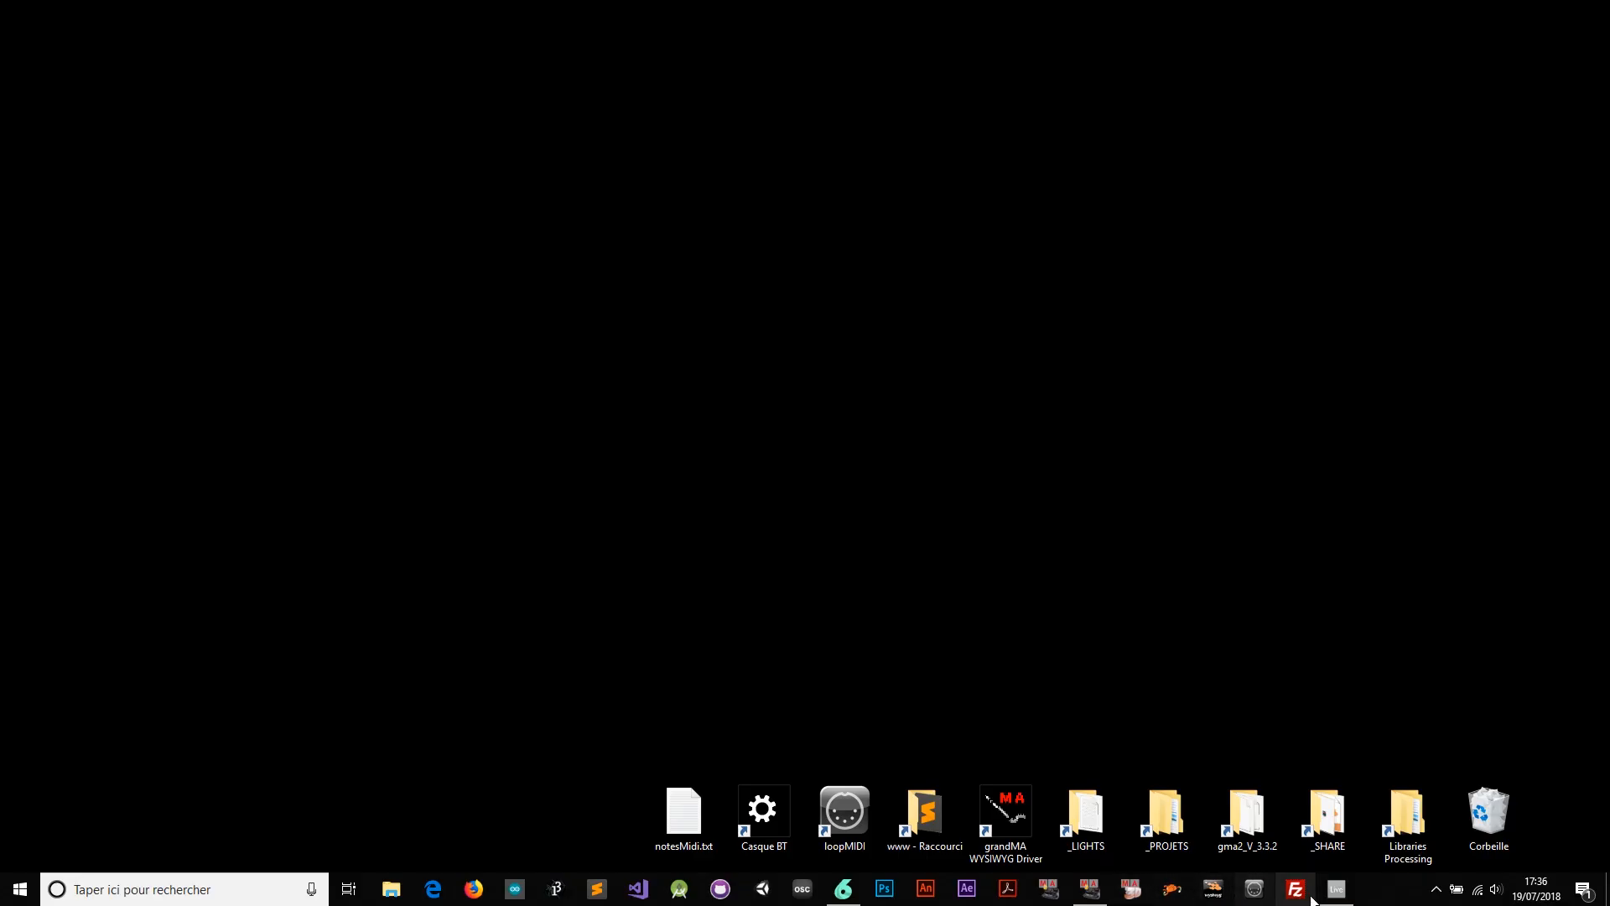
Bring up the Ableton Live demo set, play it briefly, stop it, then minimize Live
left_click(1325, 888)
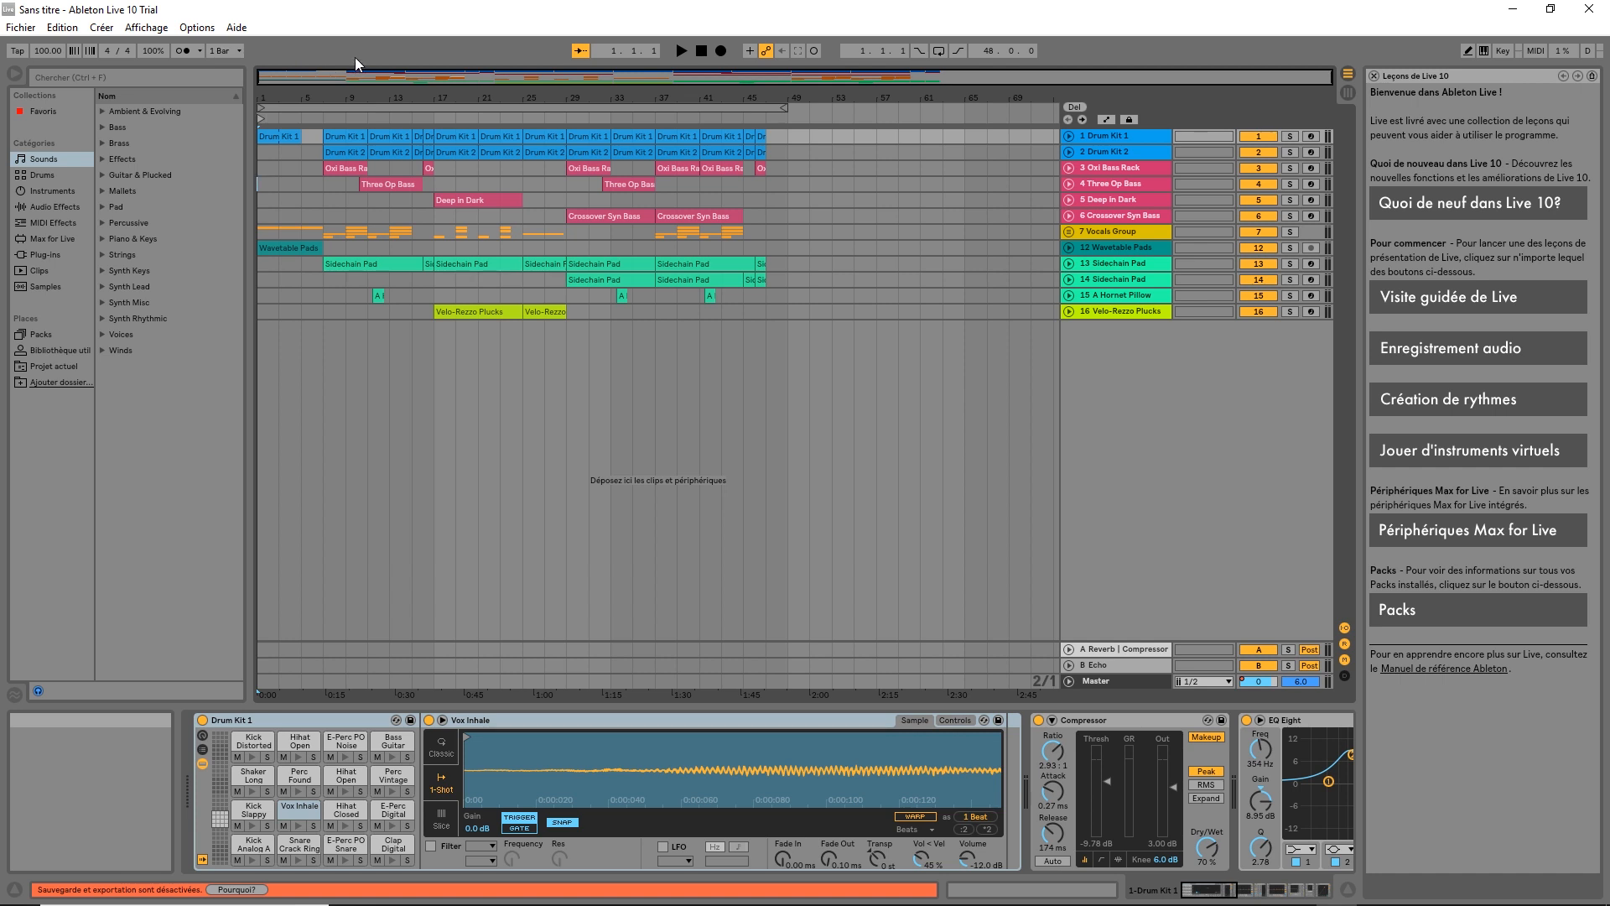
left_click(679, 52)
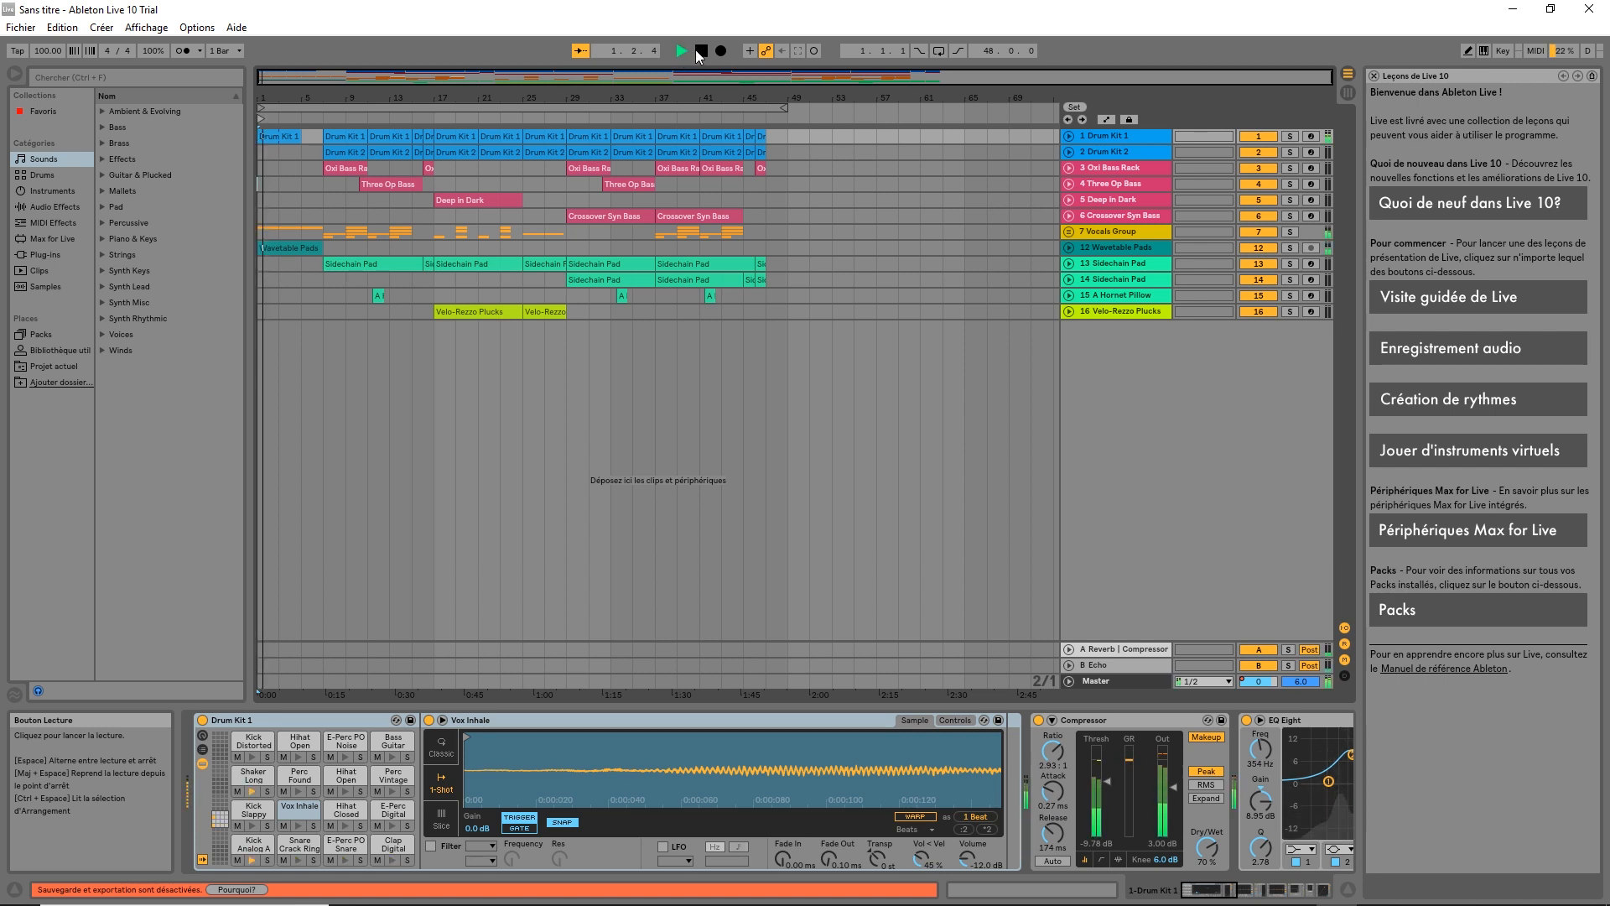
left_click(699, 50)
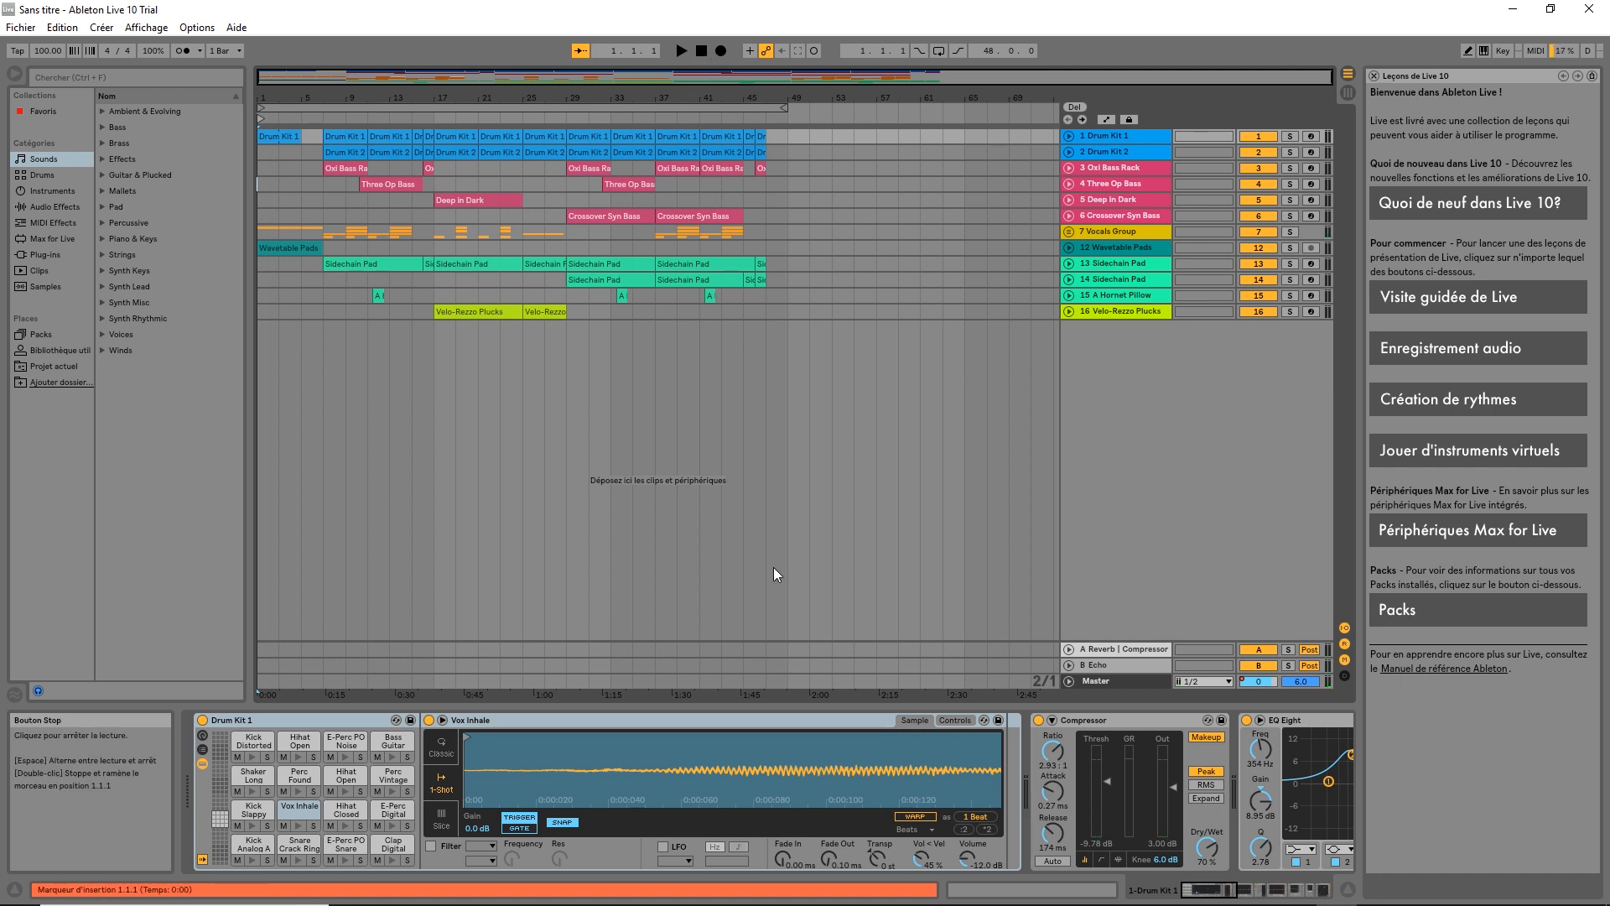
left_click(1510, 10)
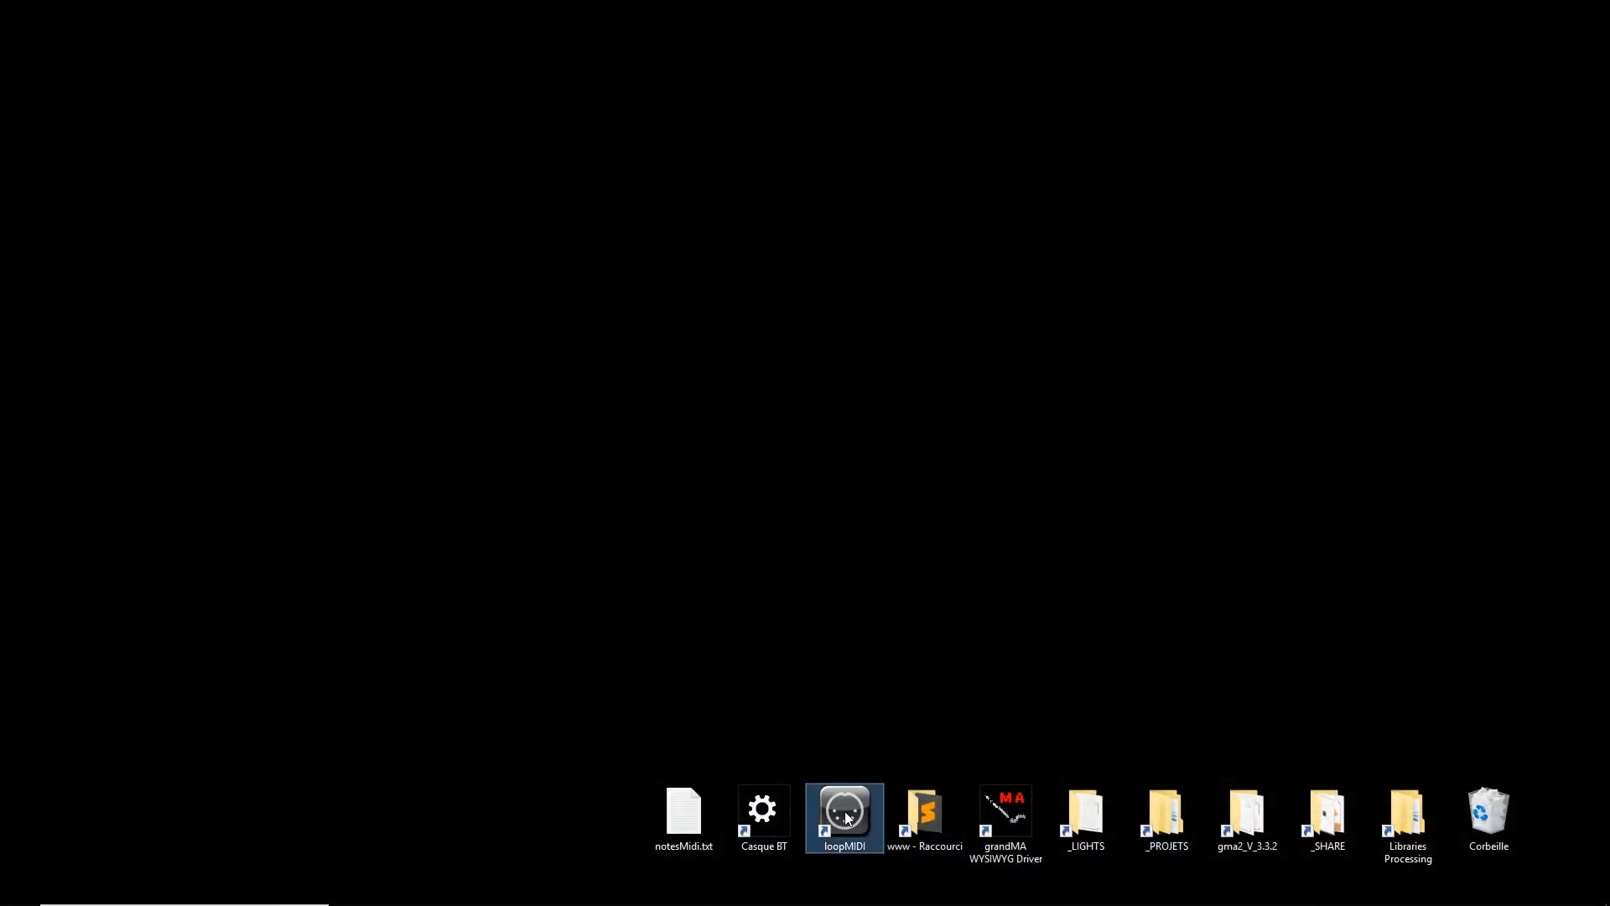
double_click(844, 812)
key("super+Tab")
key("Escape")
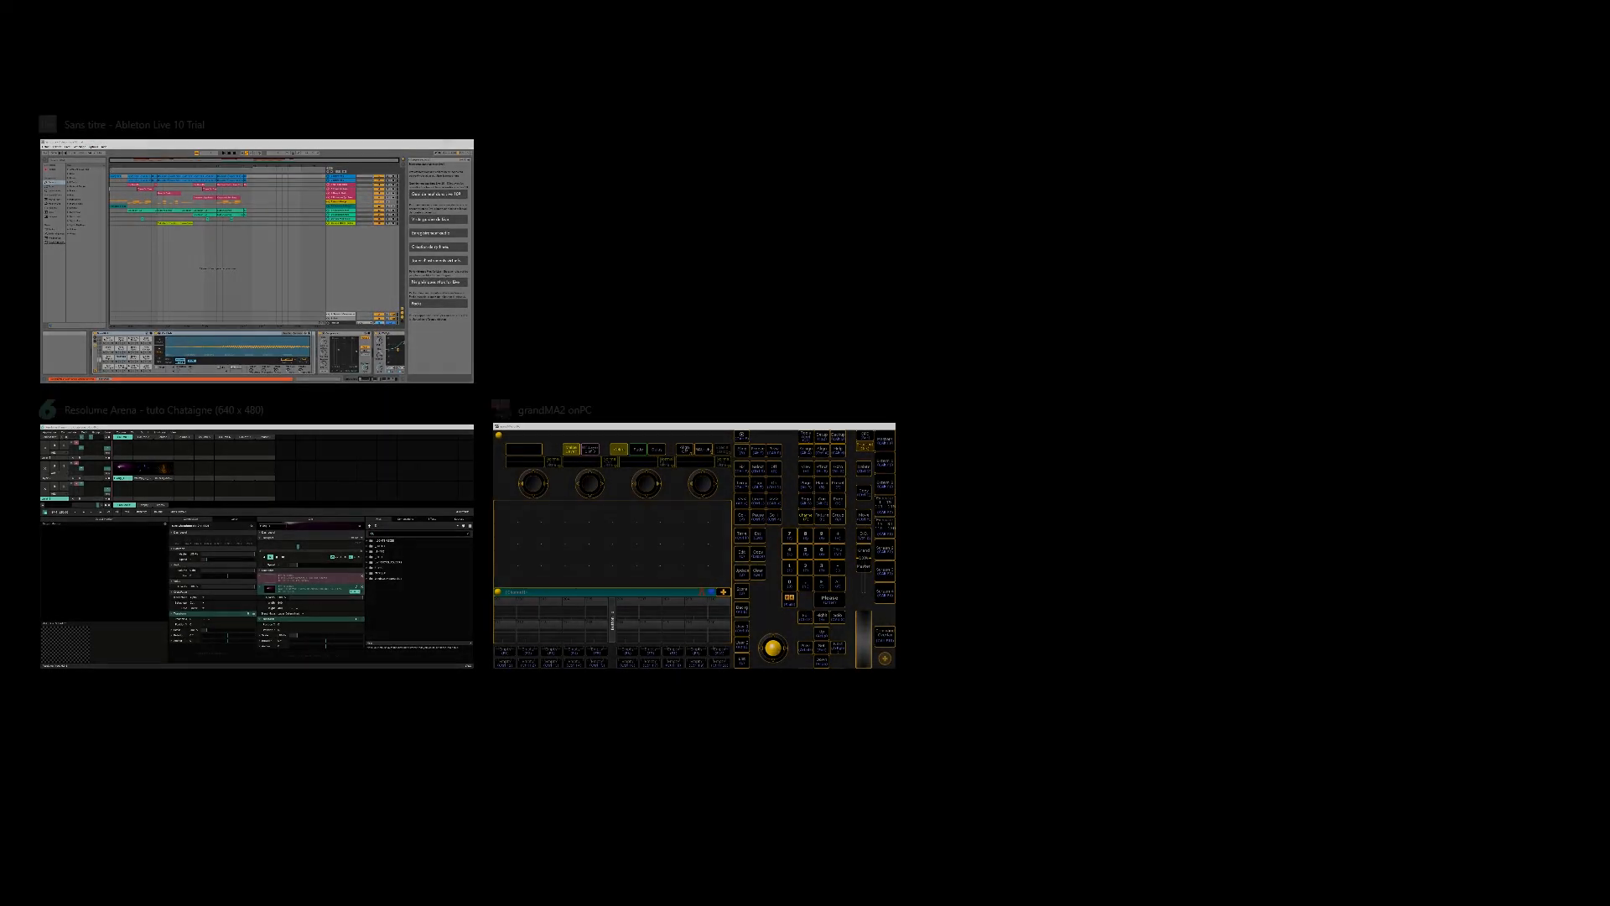
left_click_drag(219, 293, 312, 191)
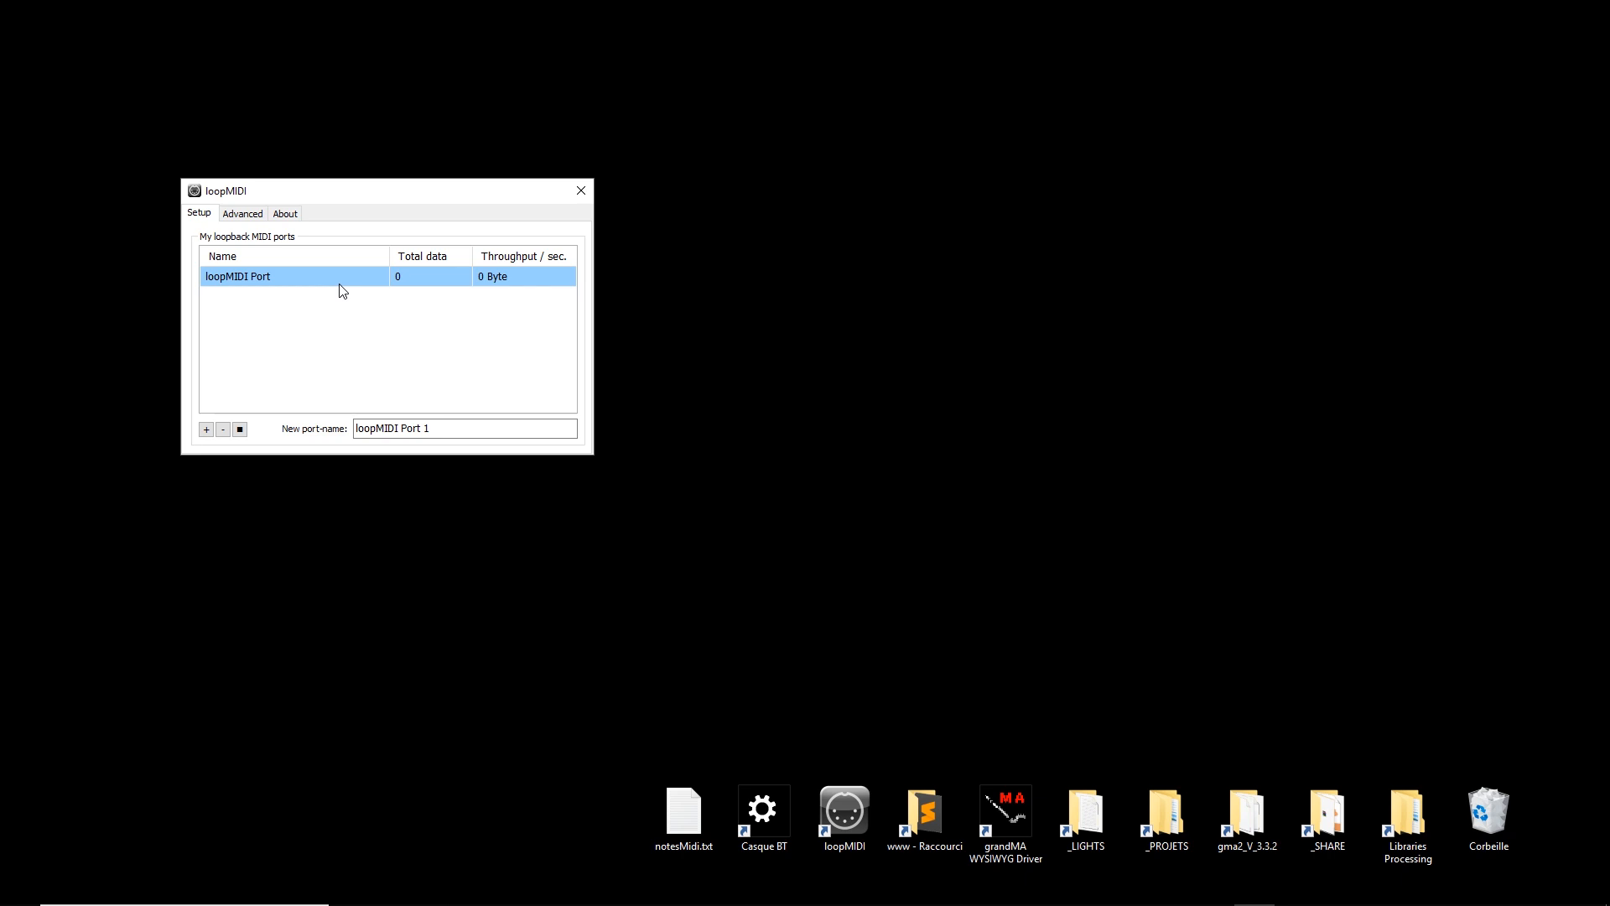
left_click(581, 192)
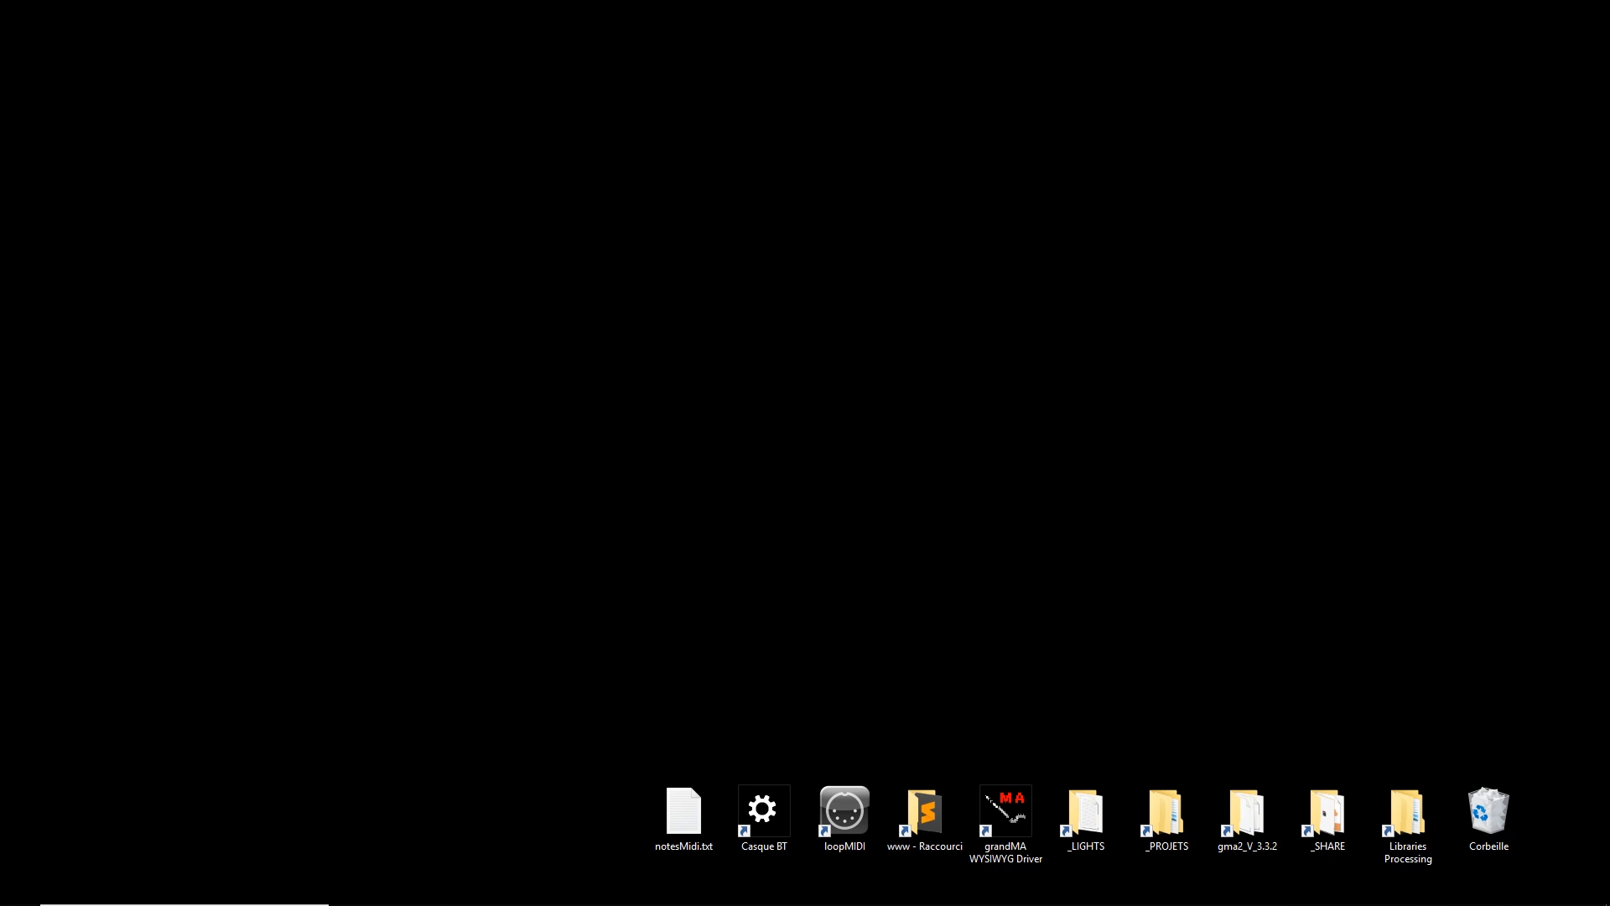
Restore Live, review the loopMIDI Port input and output in Link/MIDI preferences, then close them
mouse_move(402, 904)
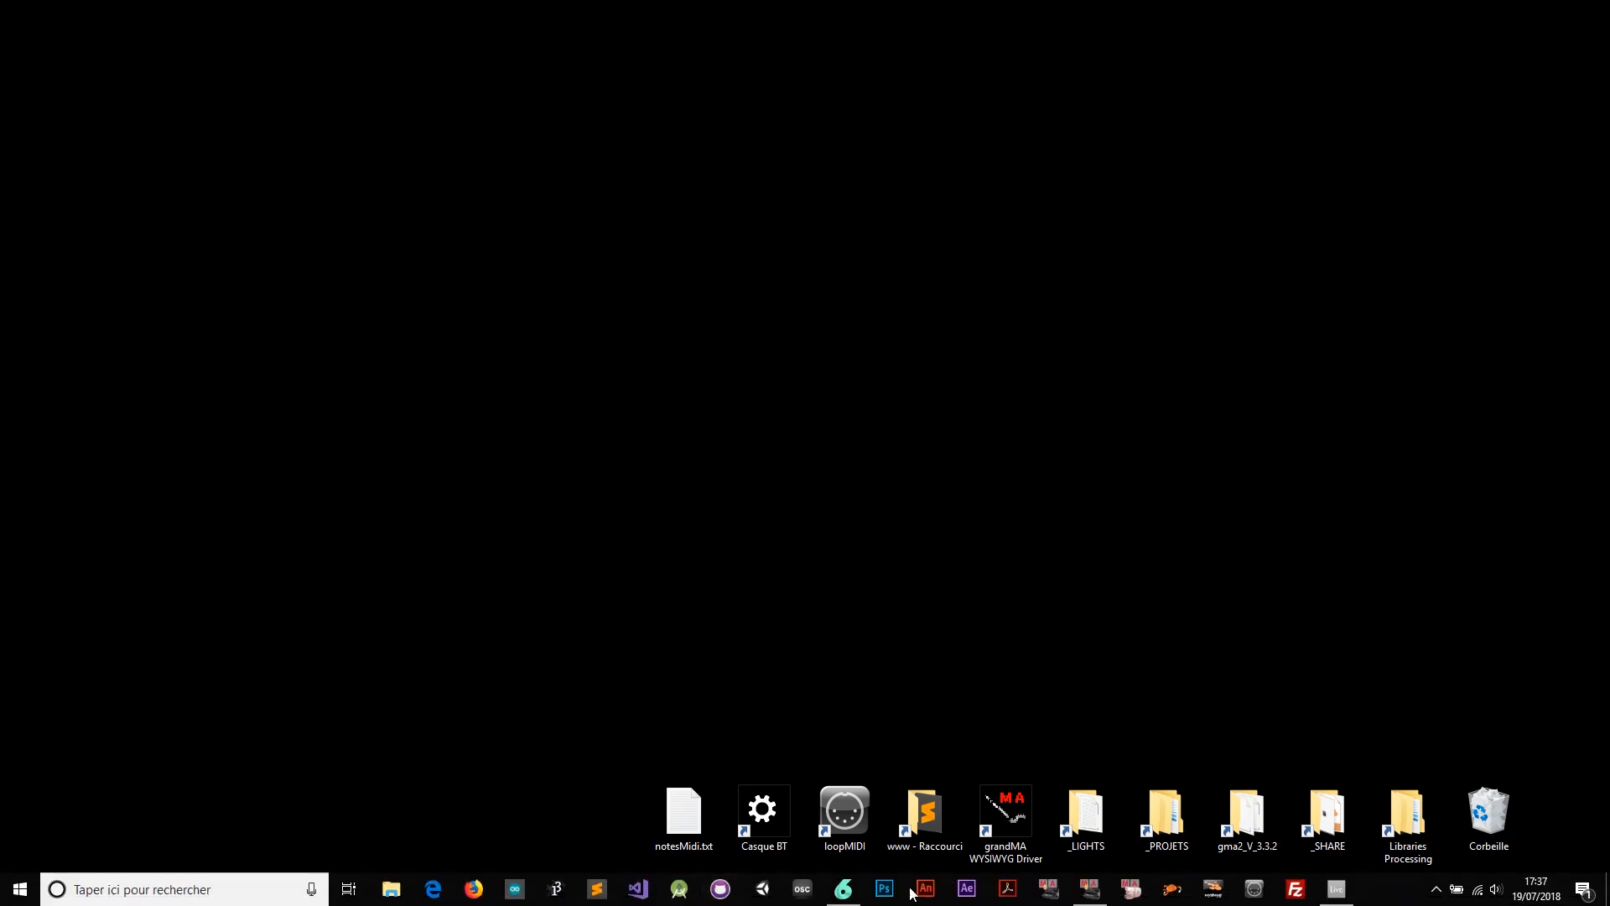
left_click(1336, 889)
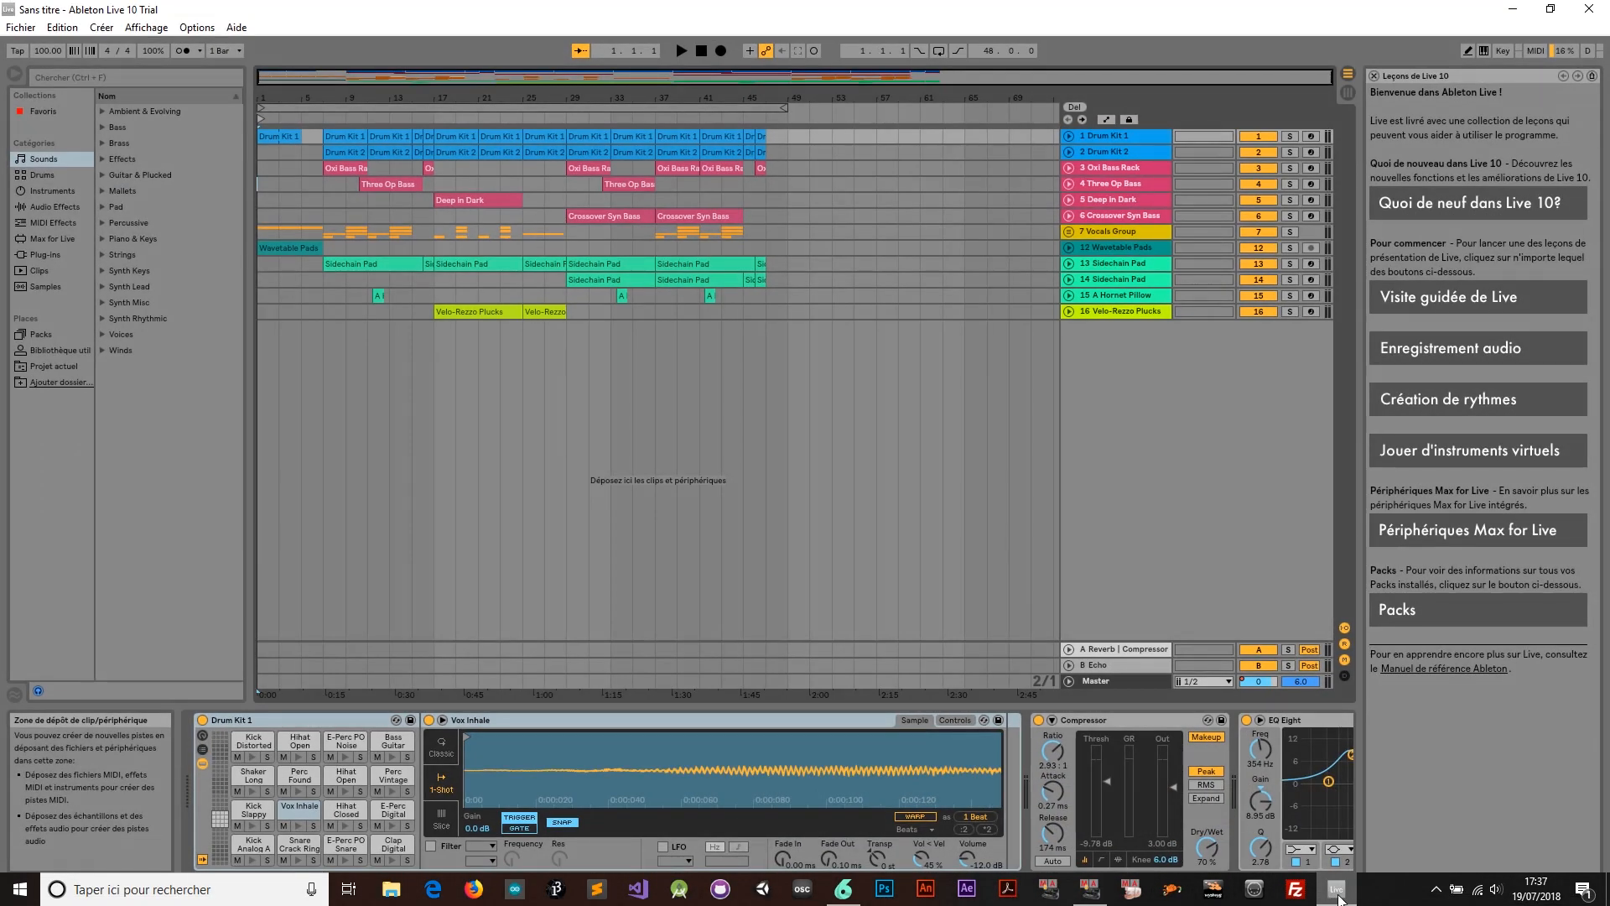
left_click(197, 27)
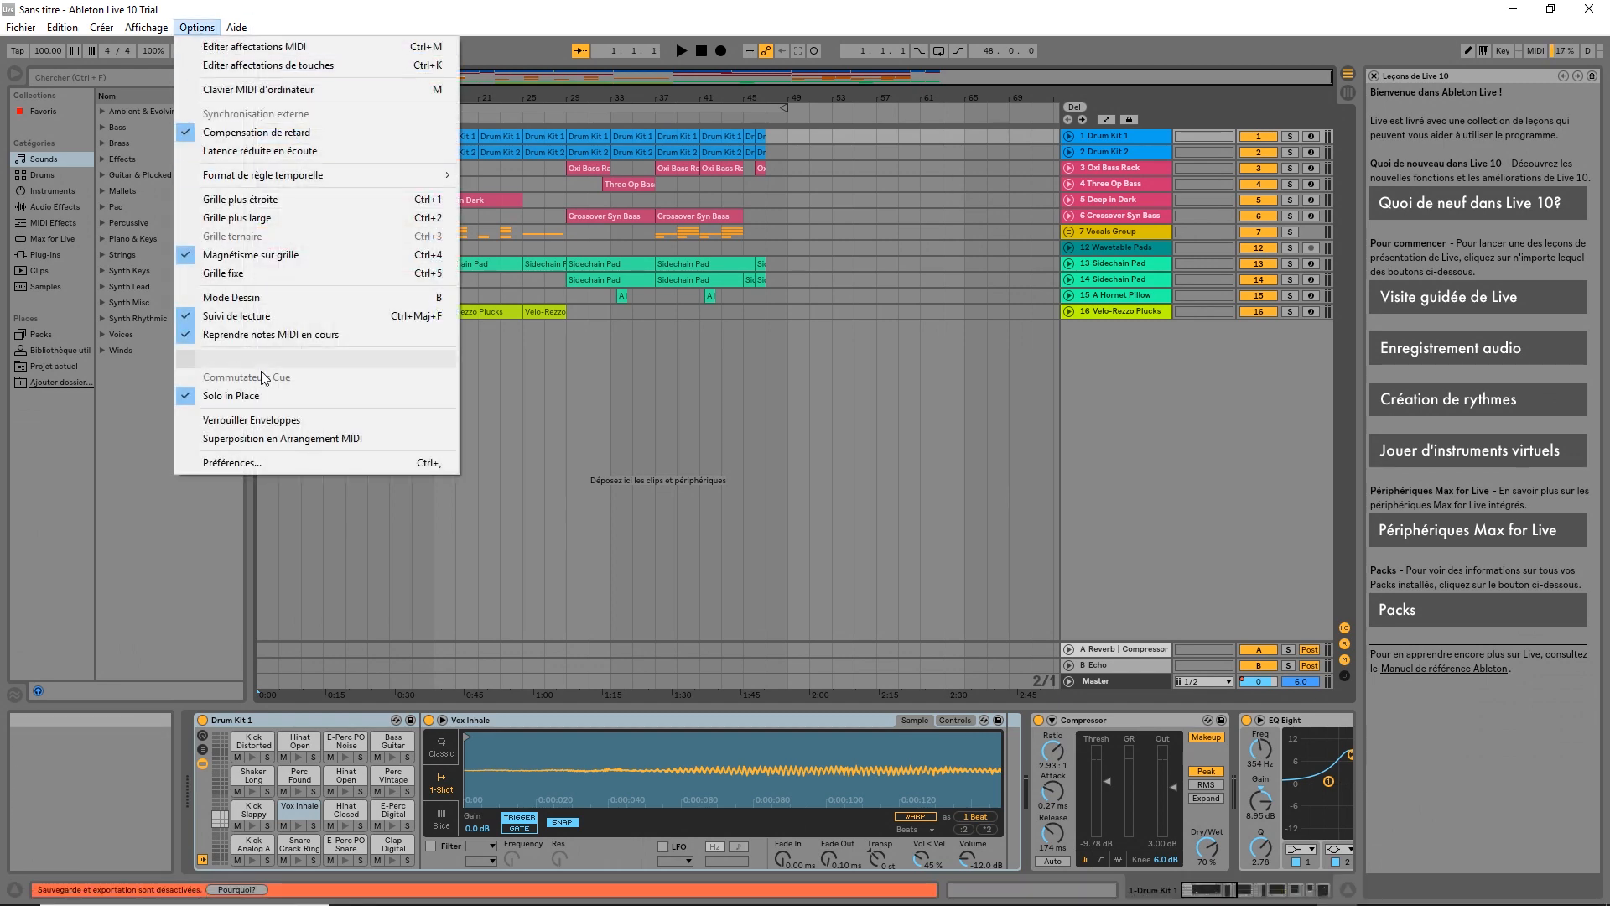
left_click(262, 463)
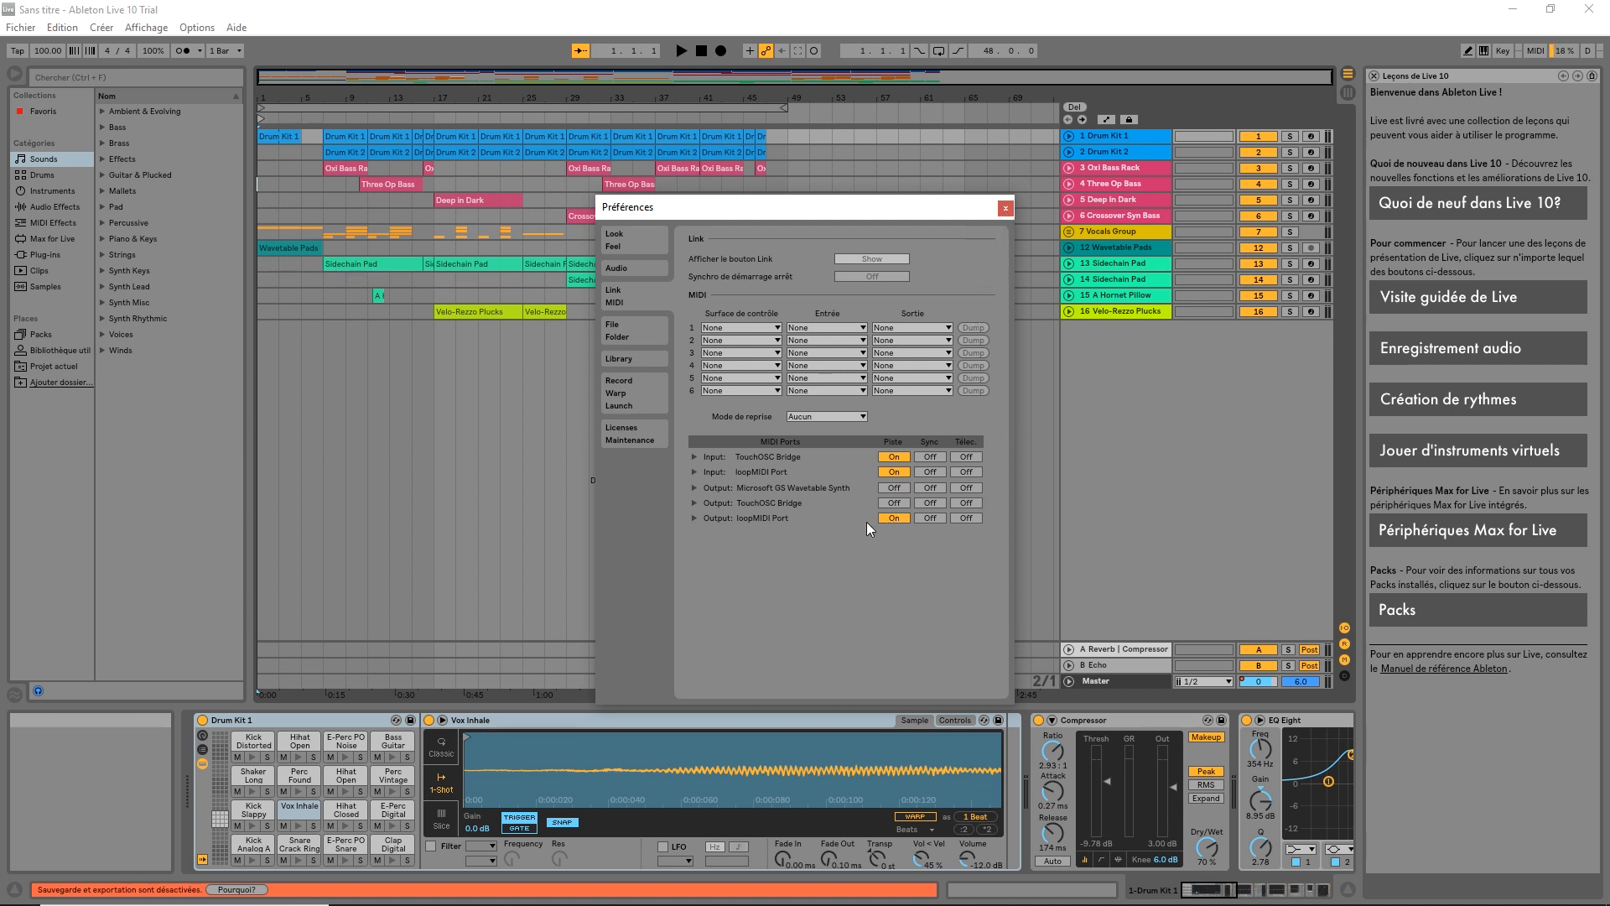
left_click(1005, 208)
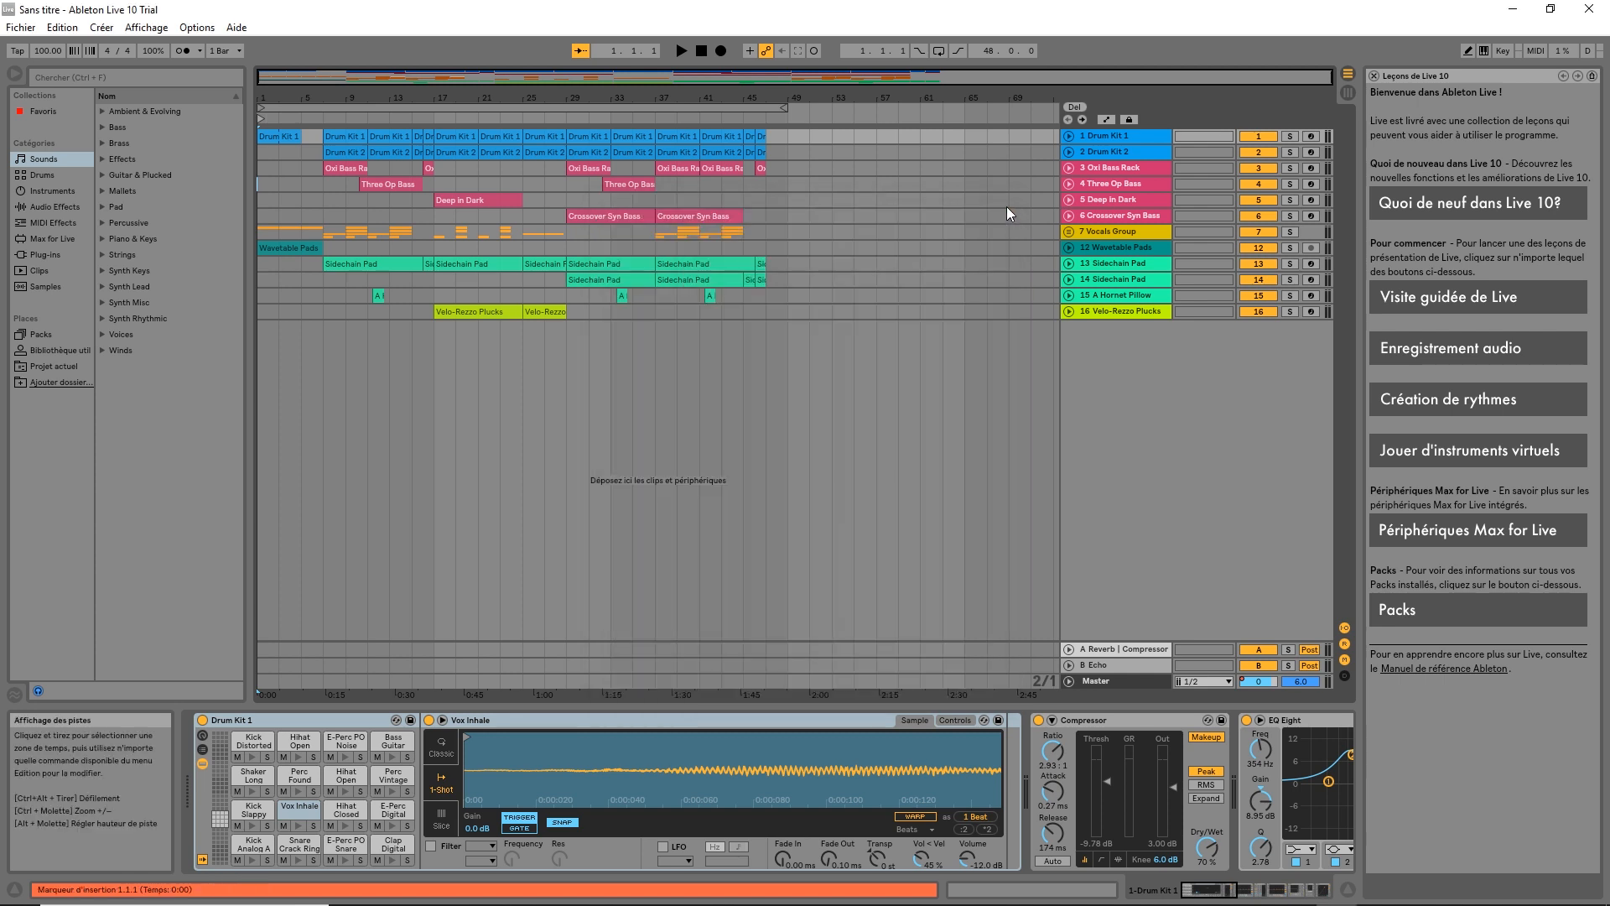
Insert a new MIDI track, 17 MIDI, below the existing tracks
left_click(1133, 354)
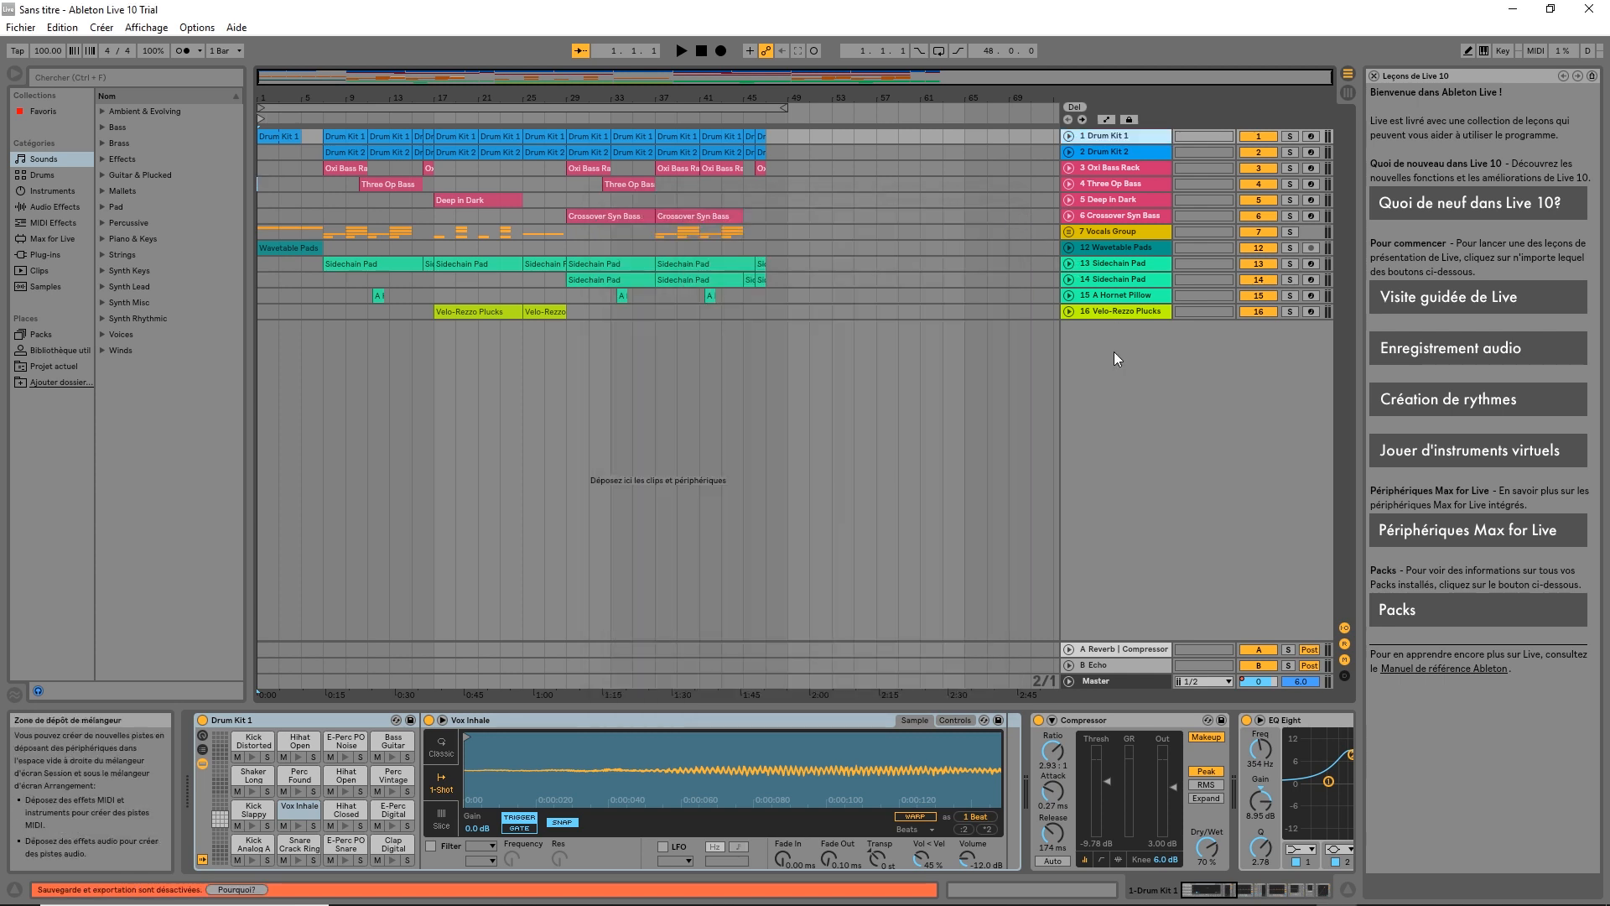
right_click(1144, 340)
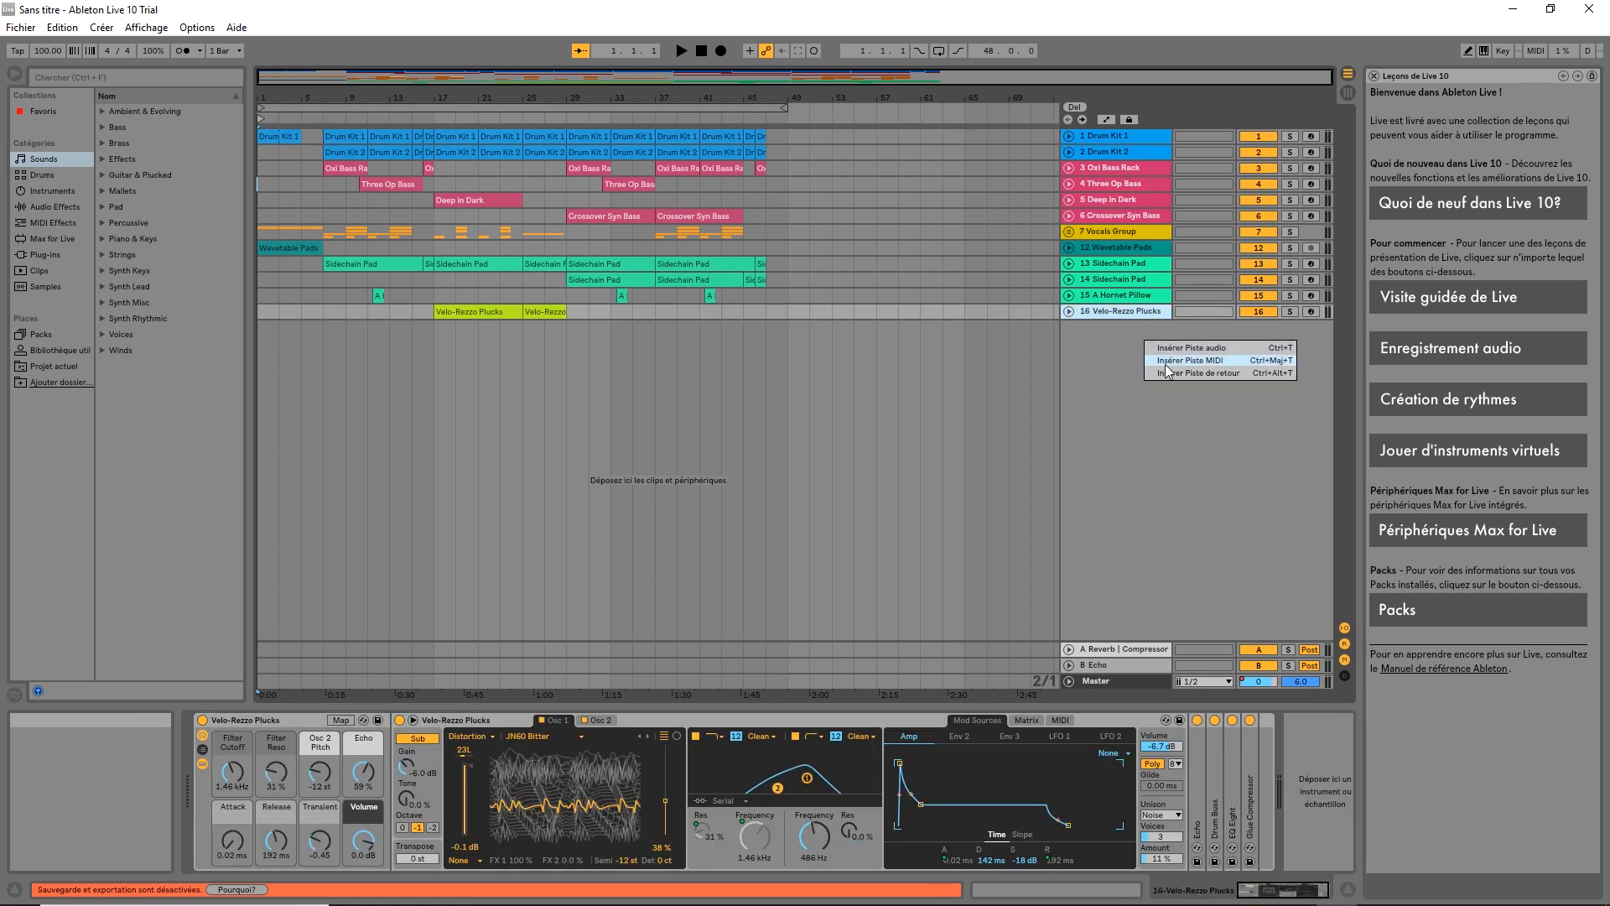
left_click(1171, 363)
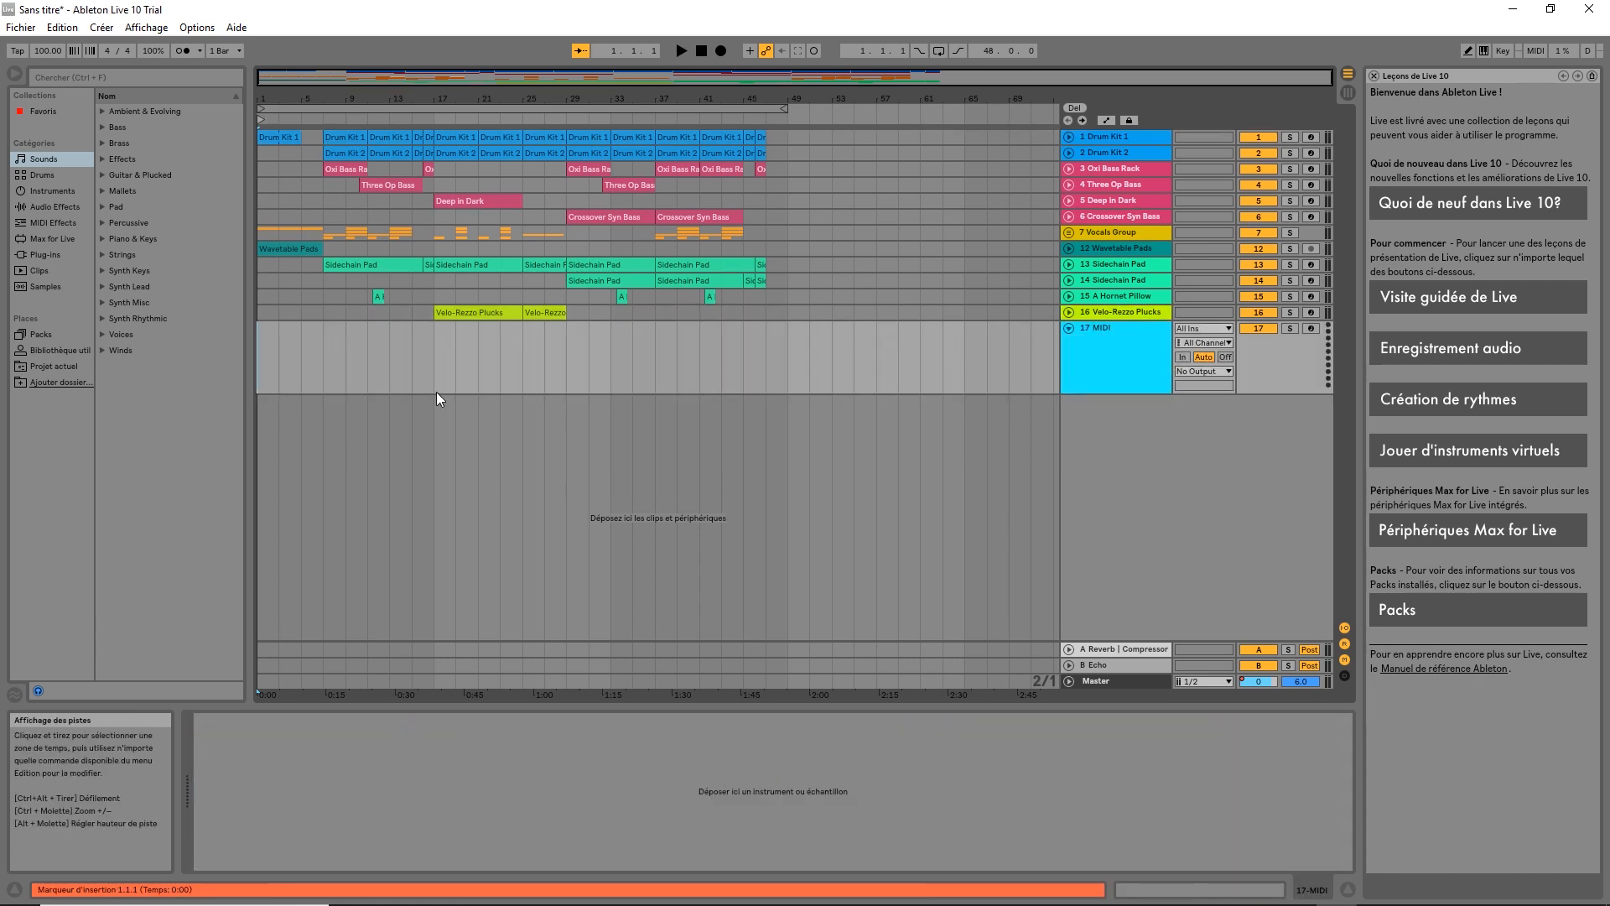
Create an empty, non-looping MIDI clip on it running from bar 1 to bar 49
double_click(268, 361)
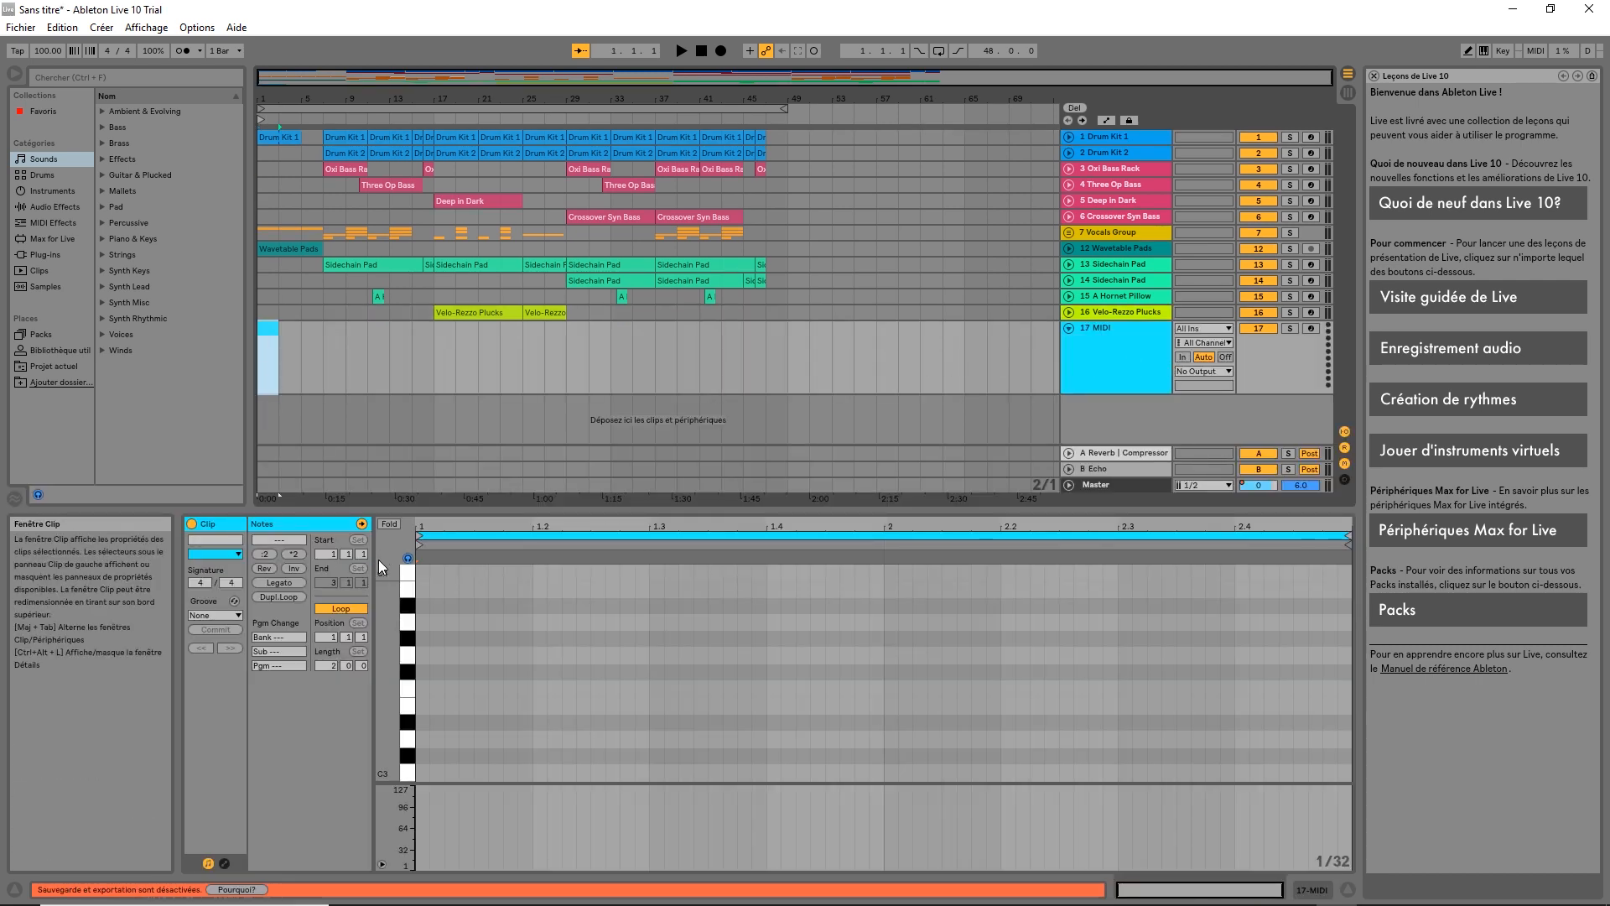
left_click(352, 610)
left_click_drag(327, 582, 327, 391)
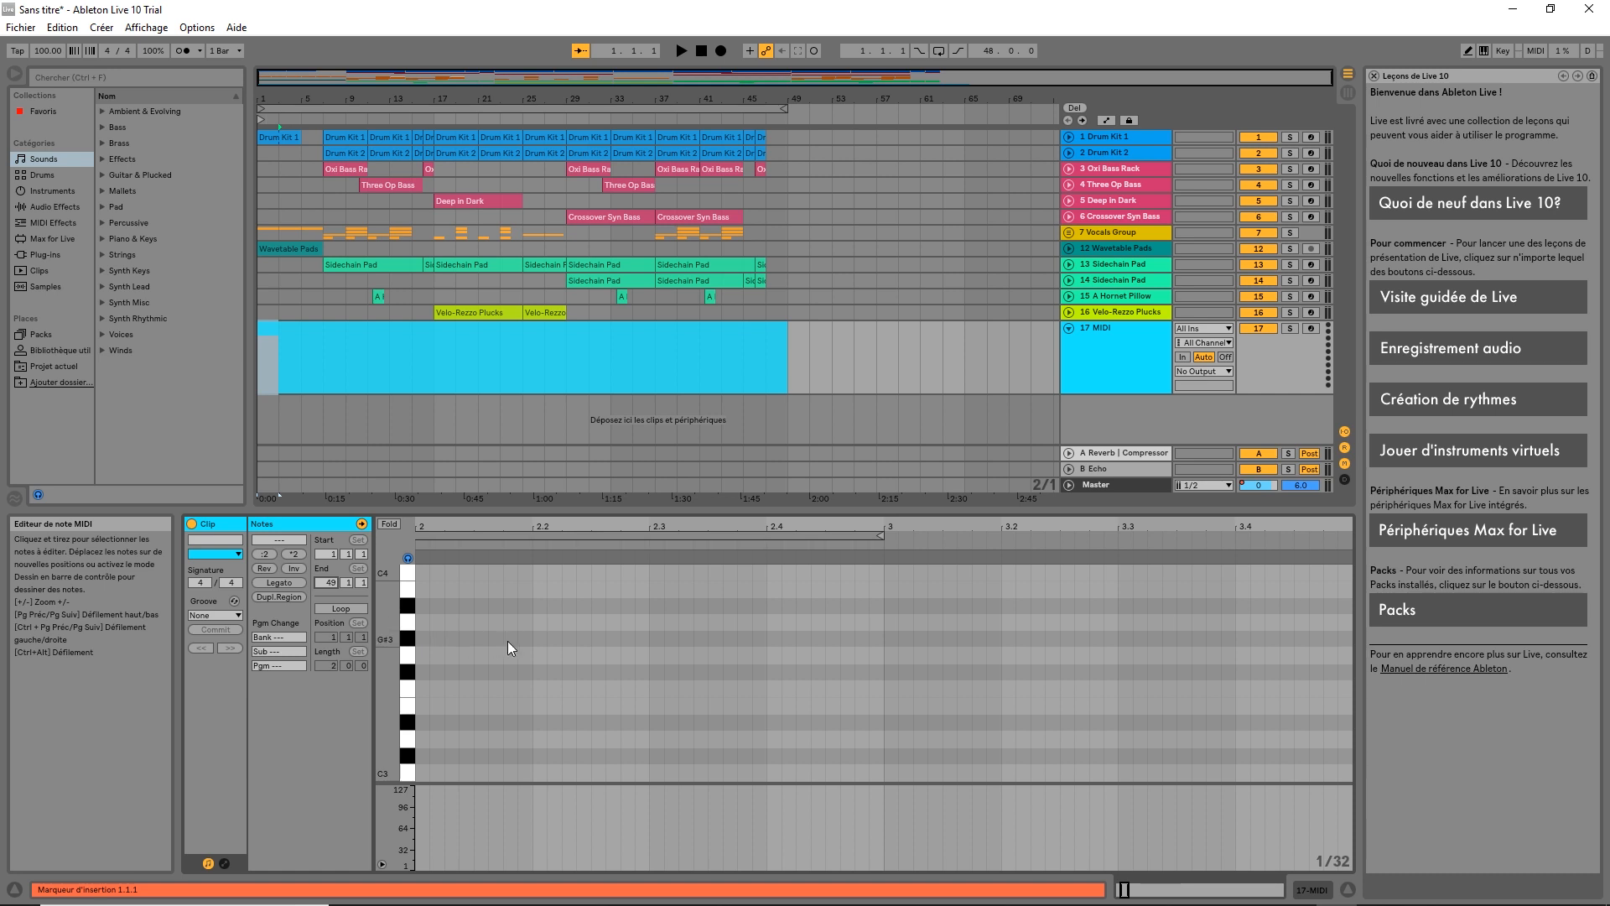
left_click(264, 393)
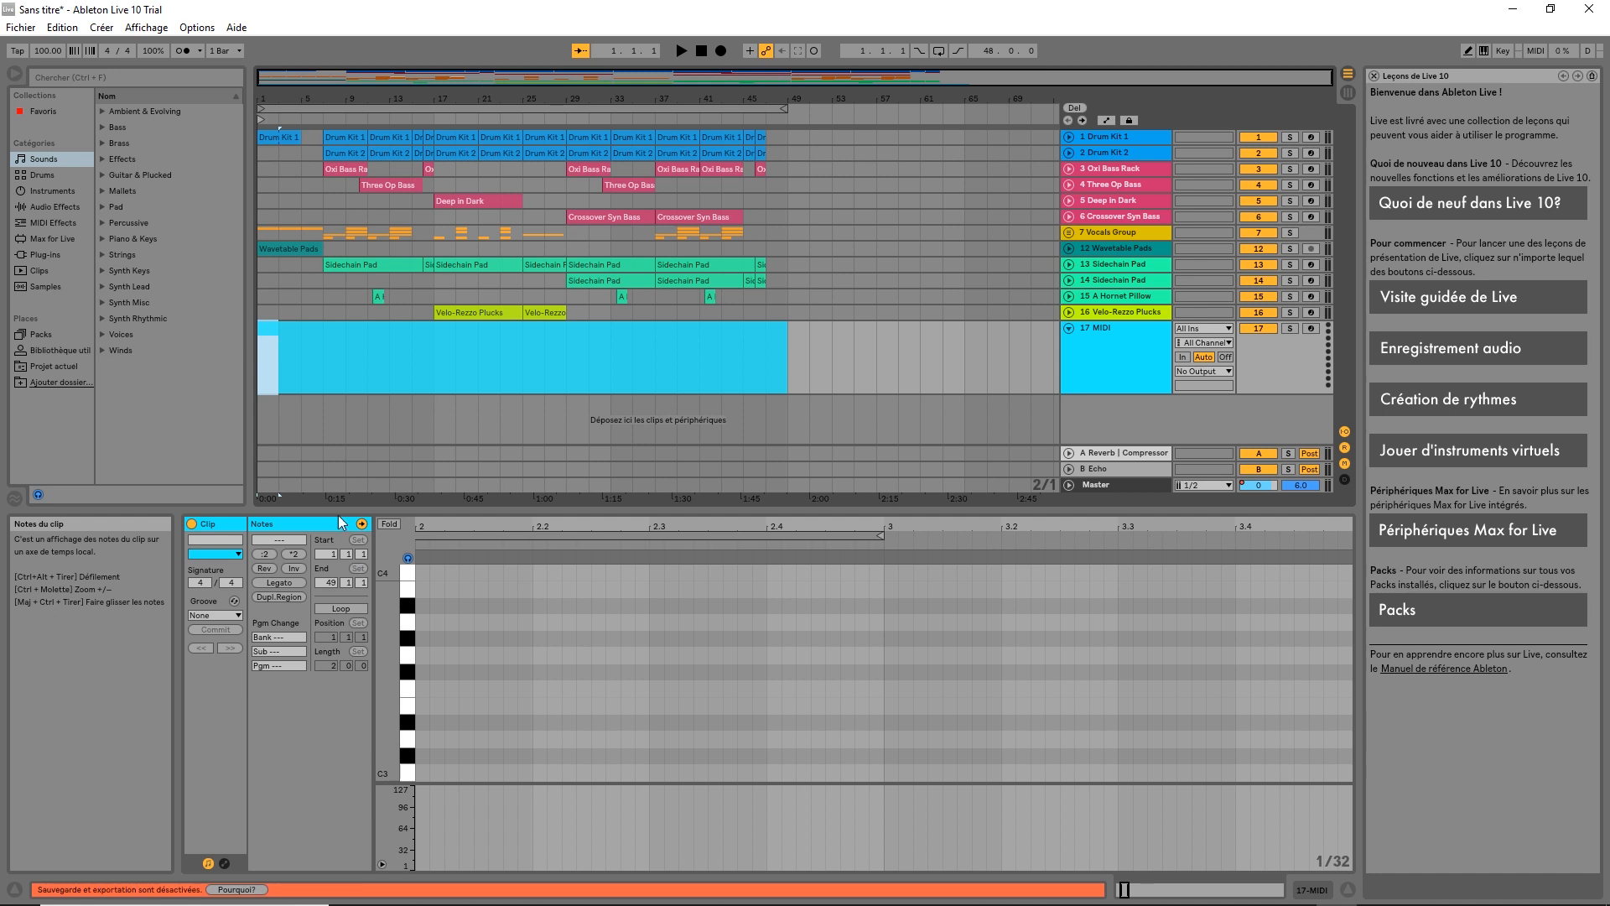
Scroll the clip's note editor down until the C-1 to C-2 note rows are visible
left_click(269, 390)
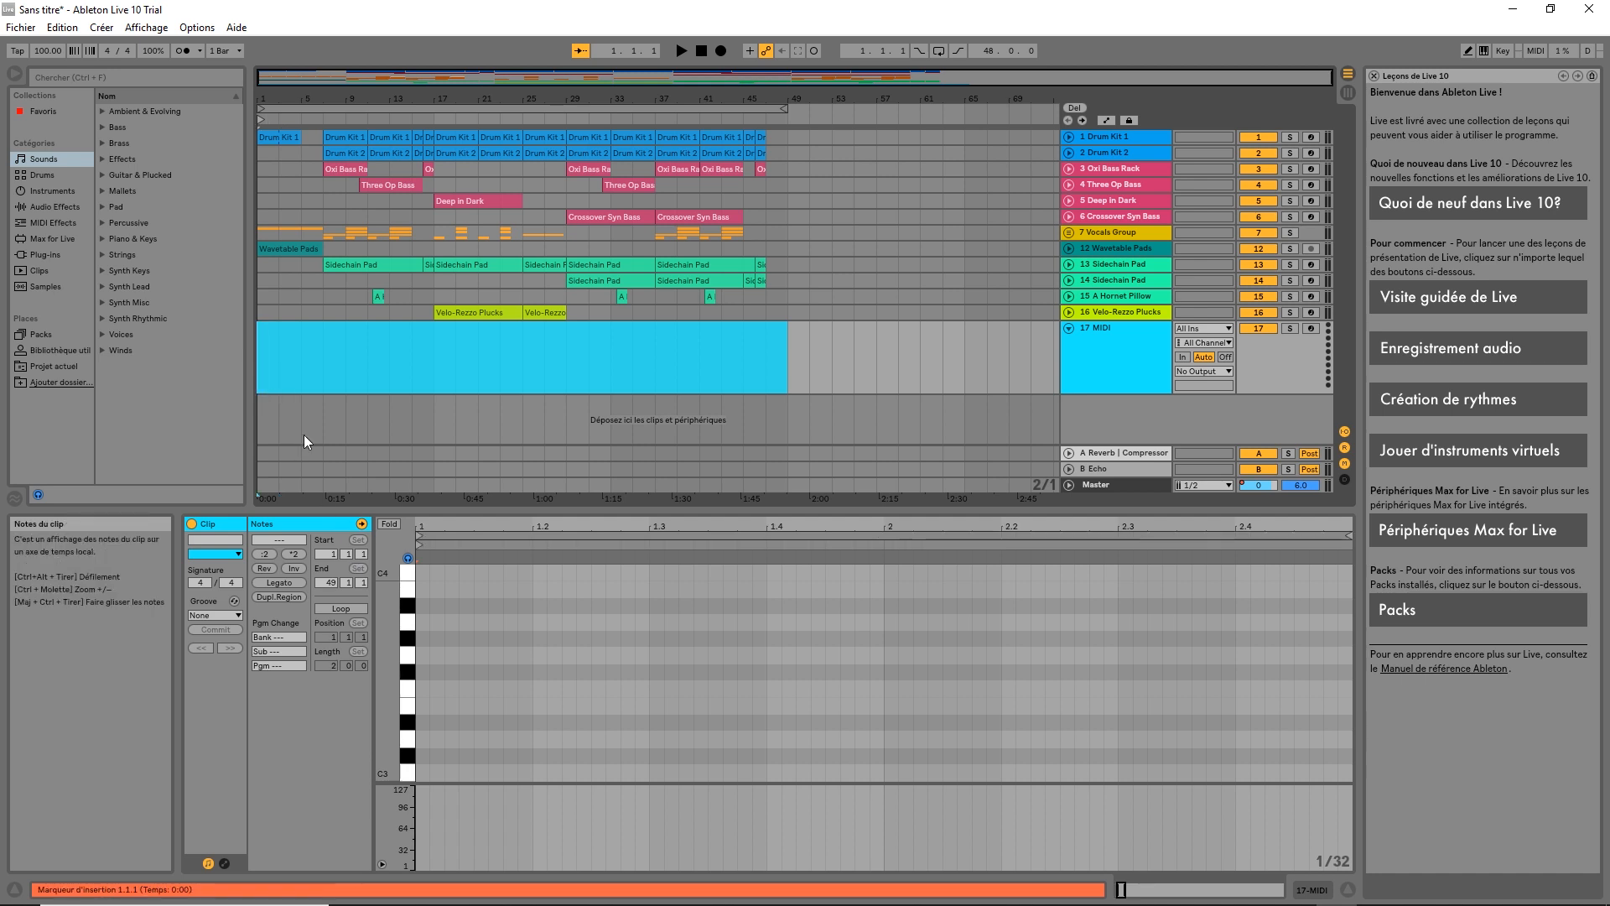
left_click(475, 709)
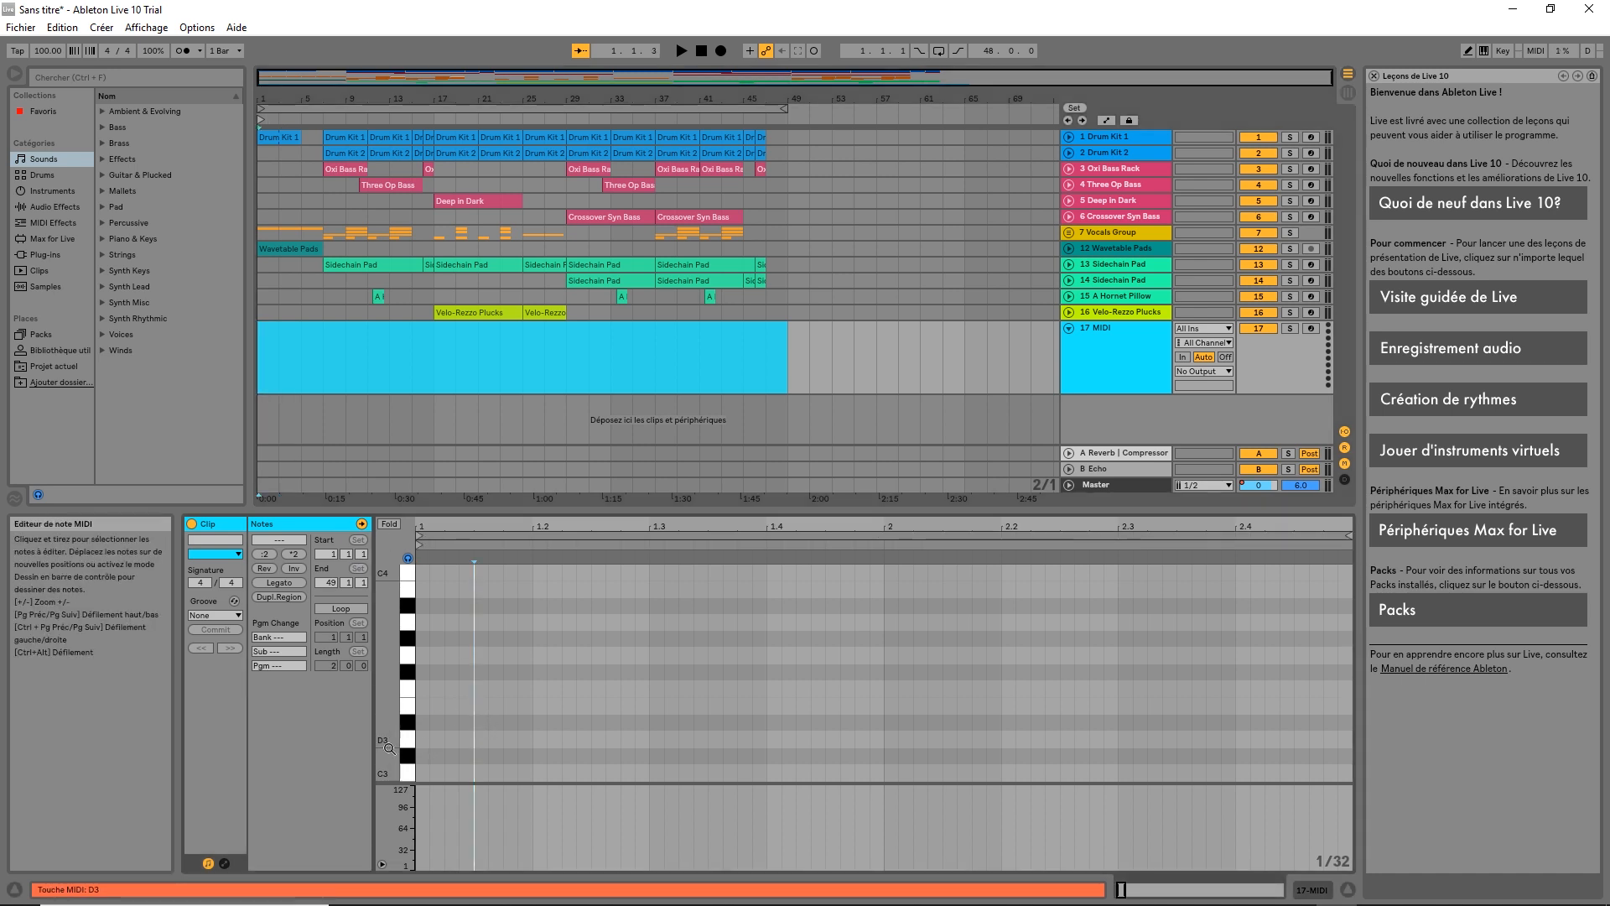
scroll(470, 743, "down", 3)
scroll(466, 726, "down", 8)
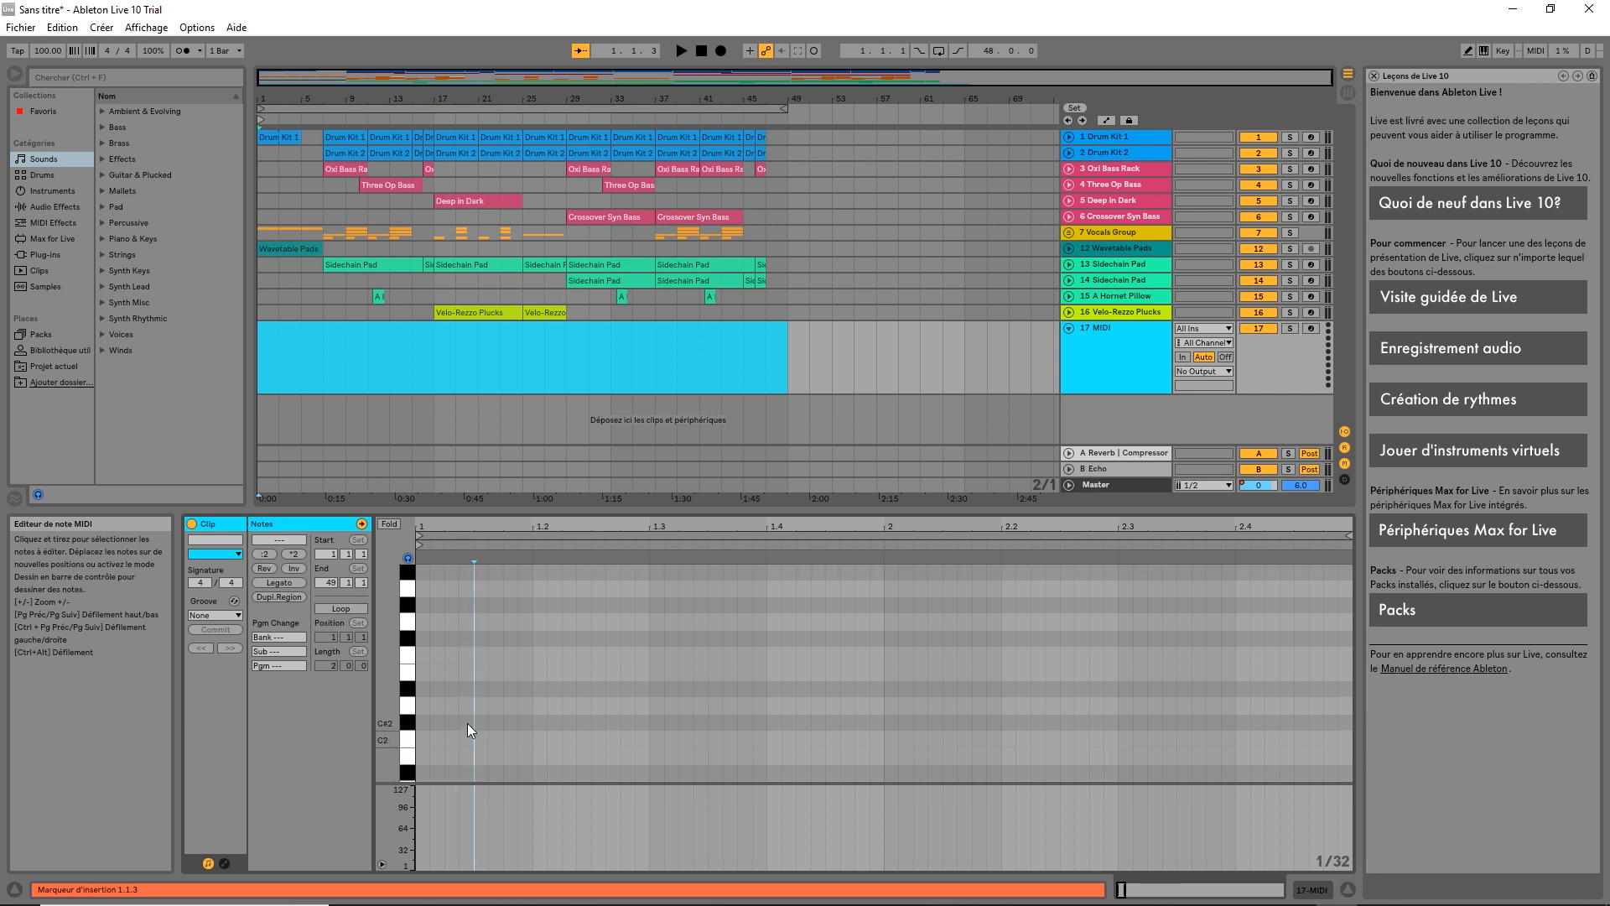
scroll(466, 711, "down", 4)
scroll(456, 618, "up", 3)
scroll(456, 632, "down", 5)
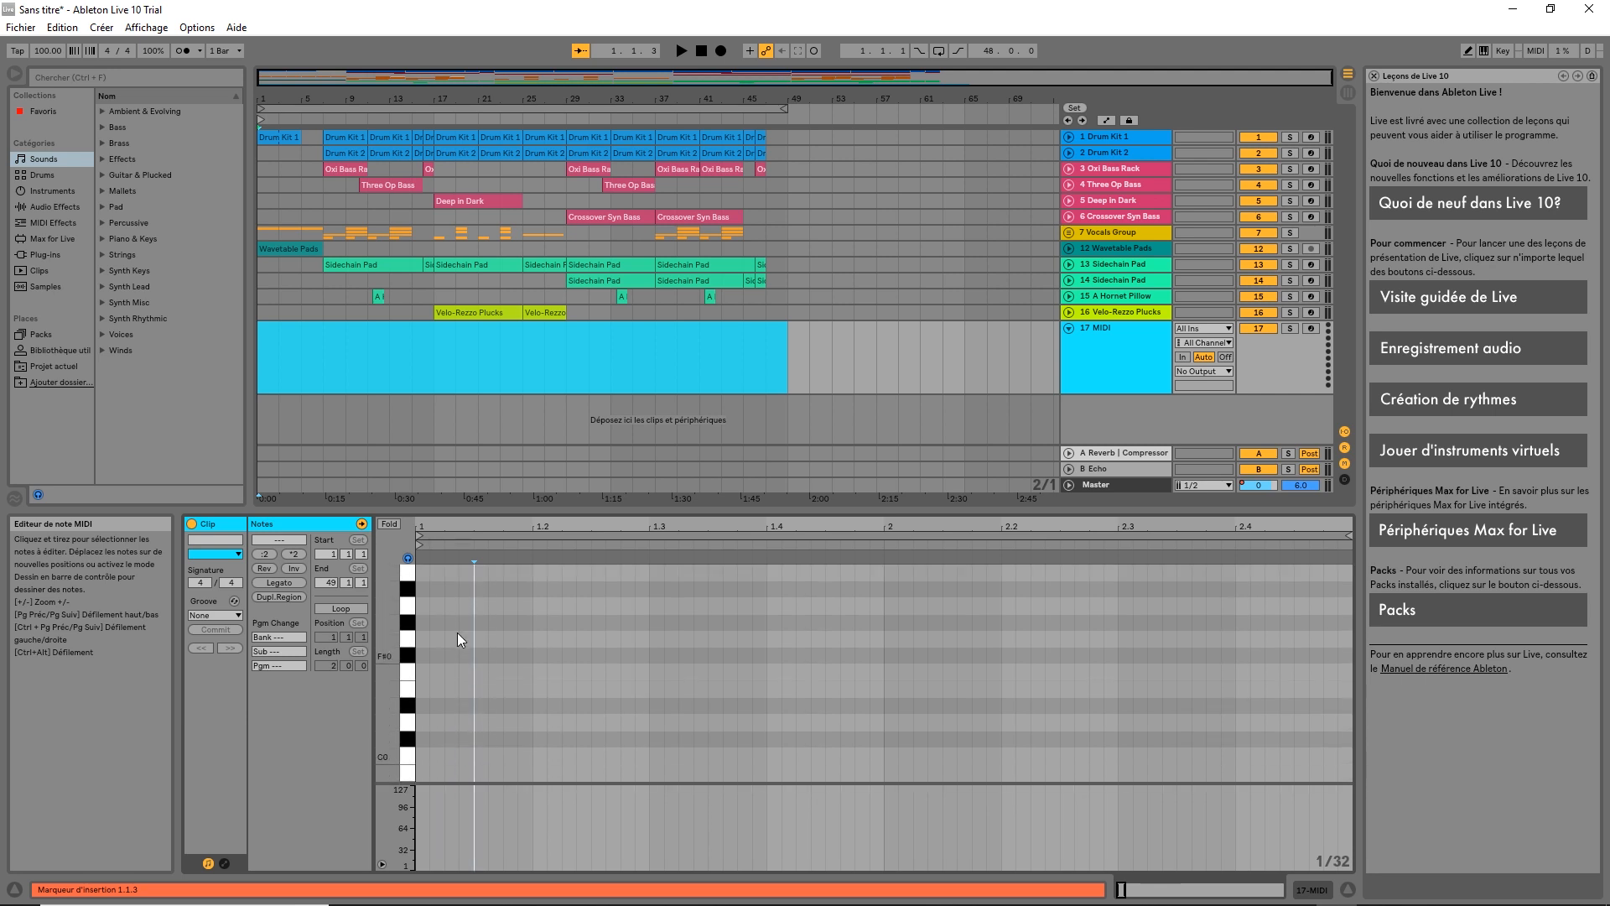
scroll(461, 633, "down", 4)
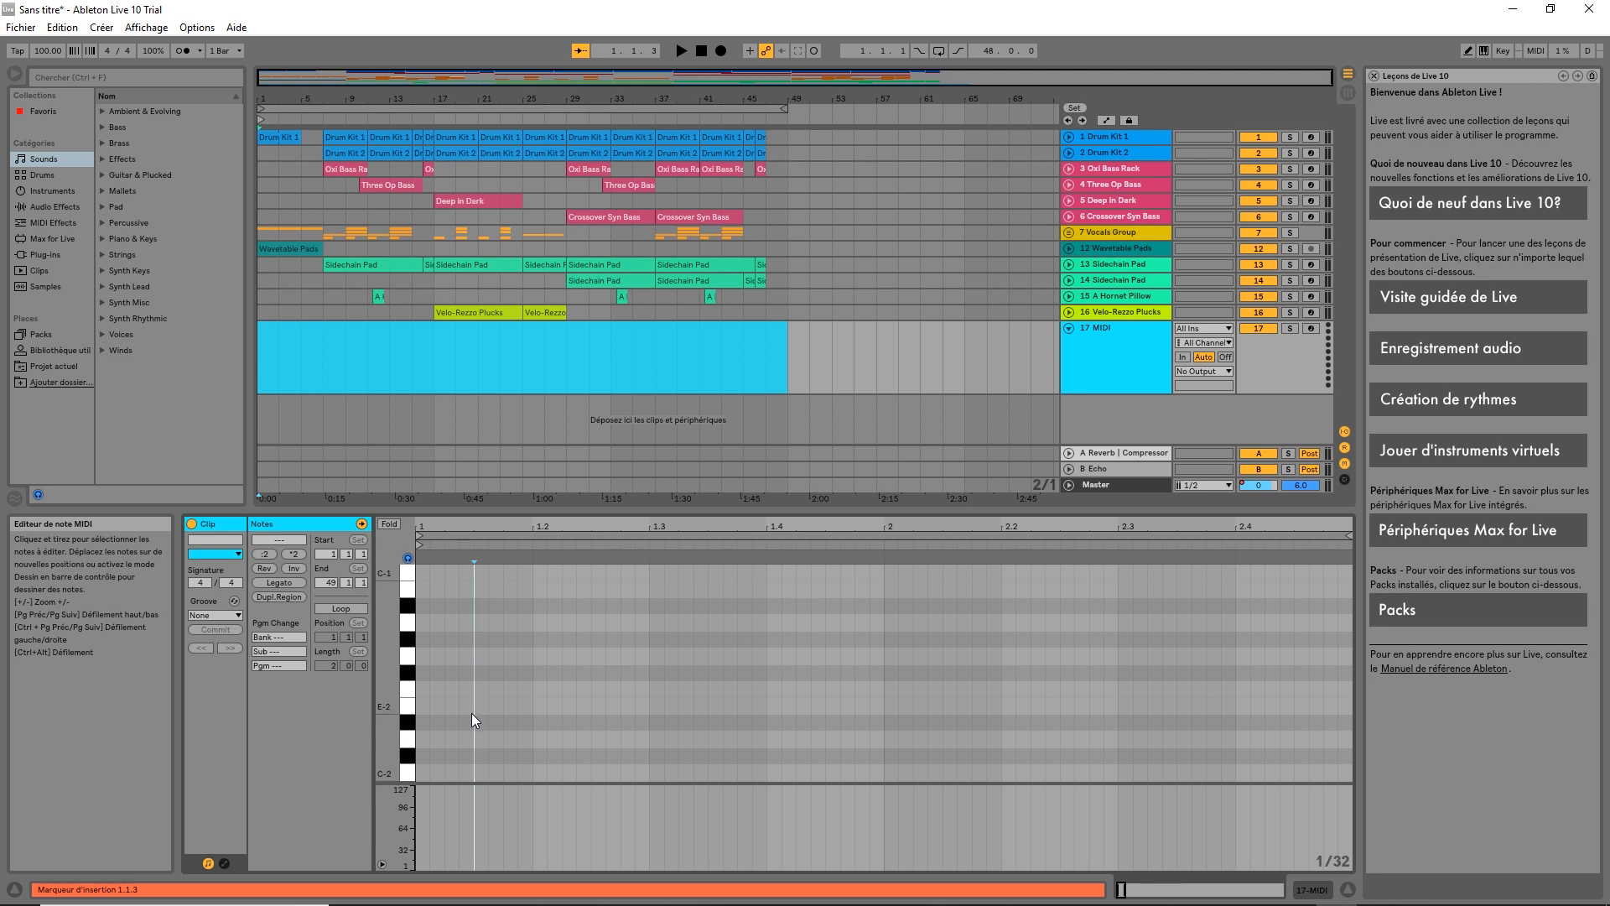
Add a C-2 note at bar 1 and a lengthened C#-2 note at bar 3, auditioning playback
double_click(420, 776)
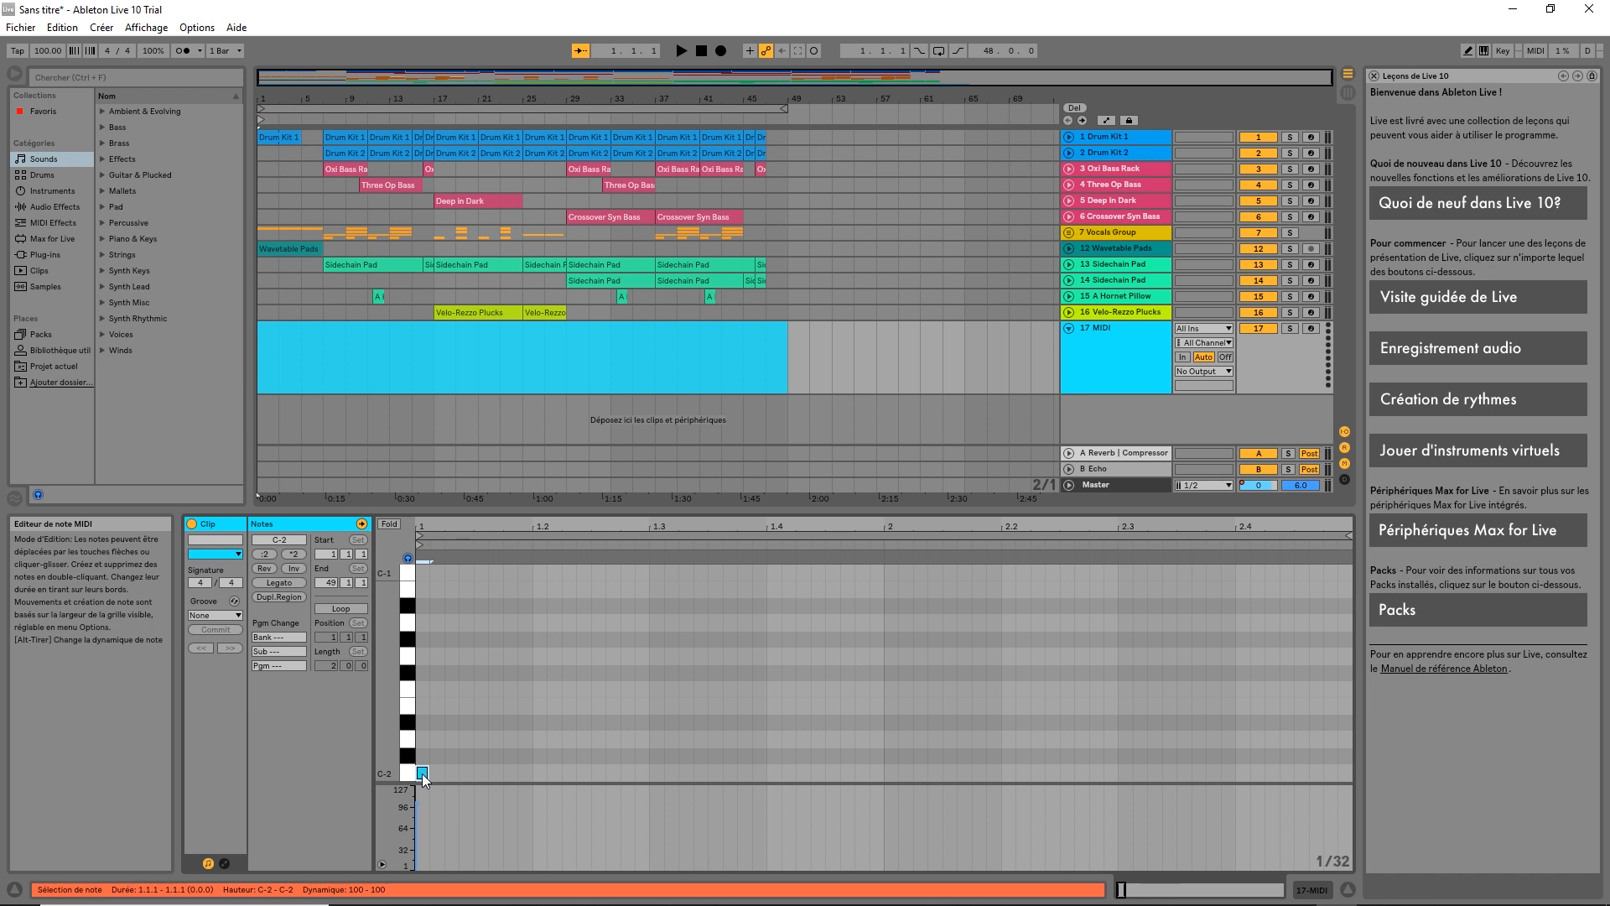
left_click(277, 120)
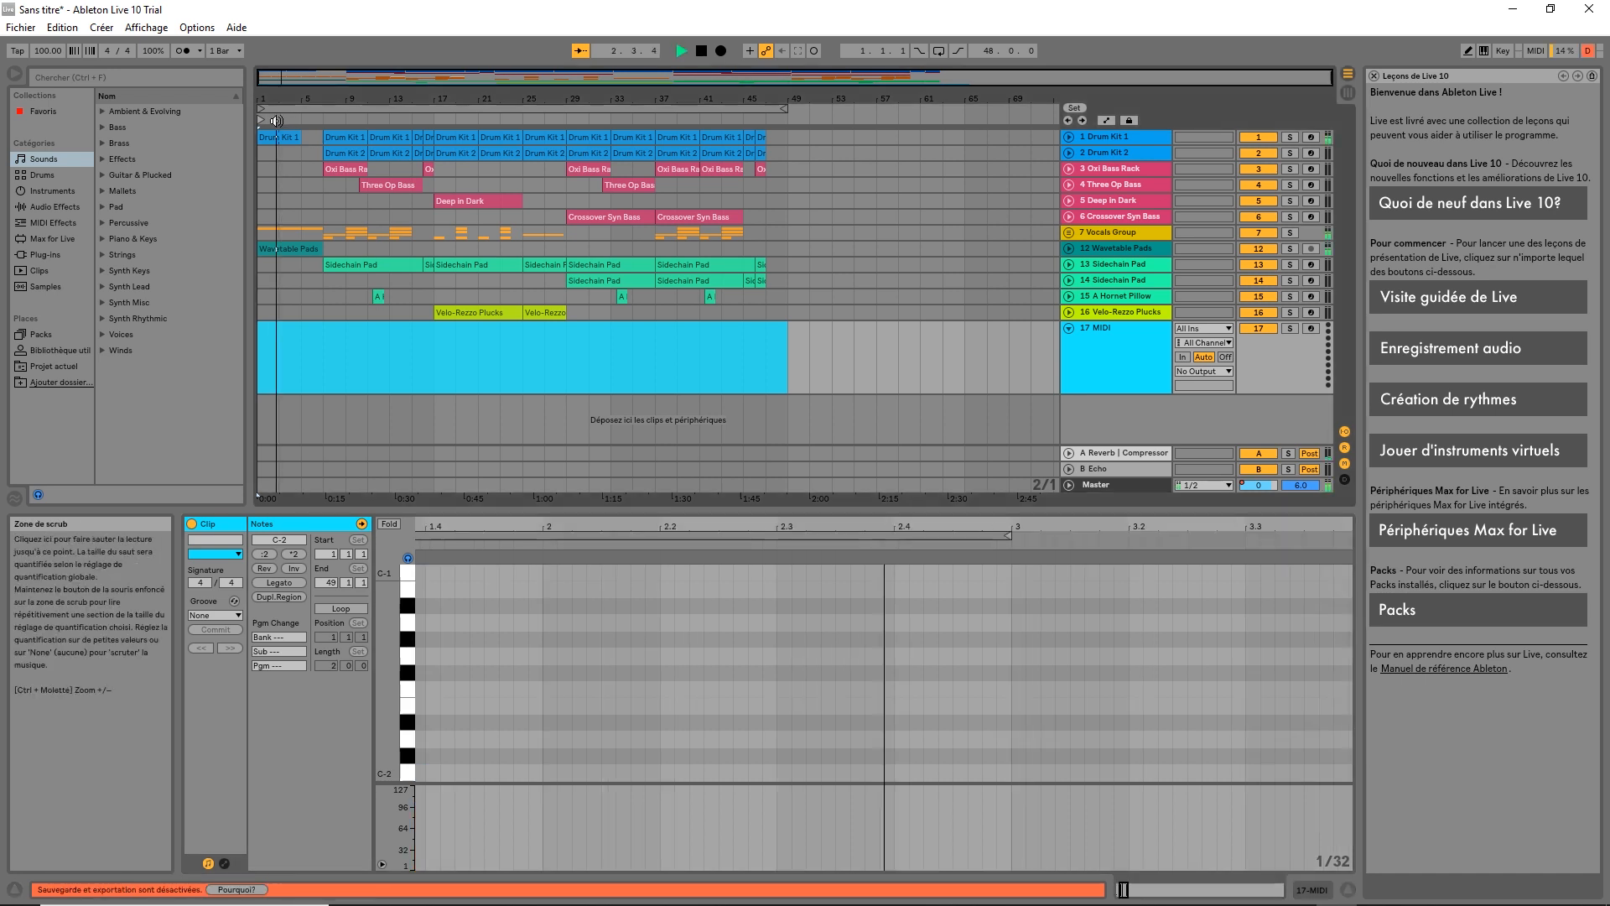
left_click(702, 51)
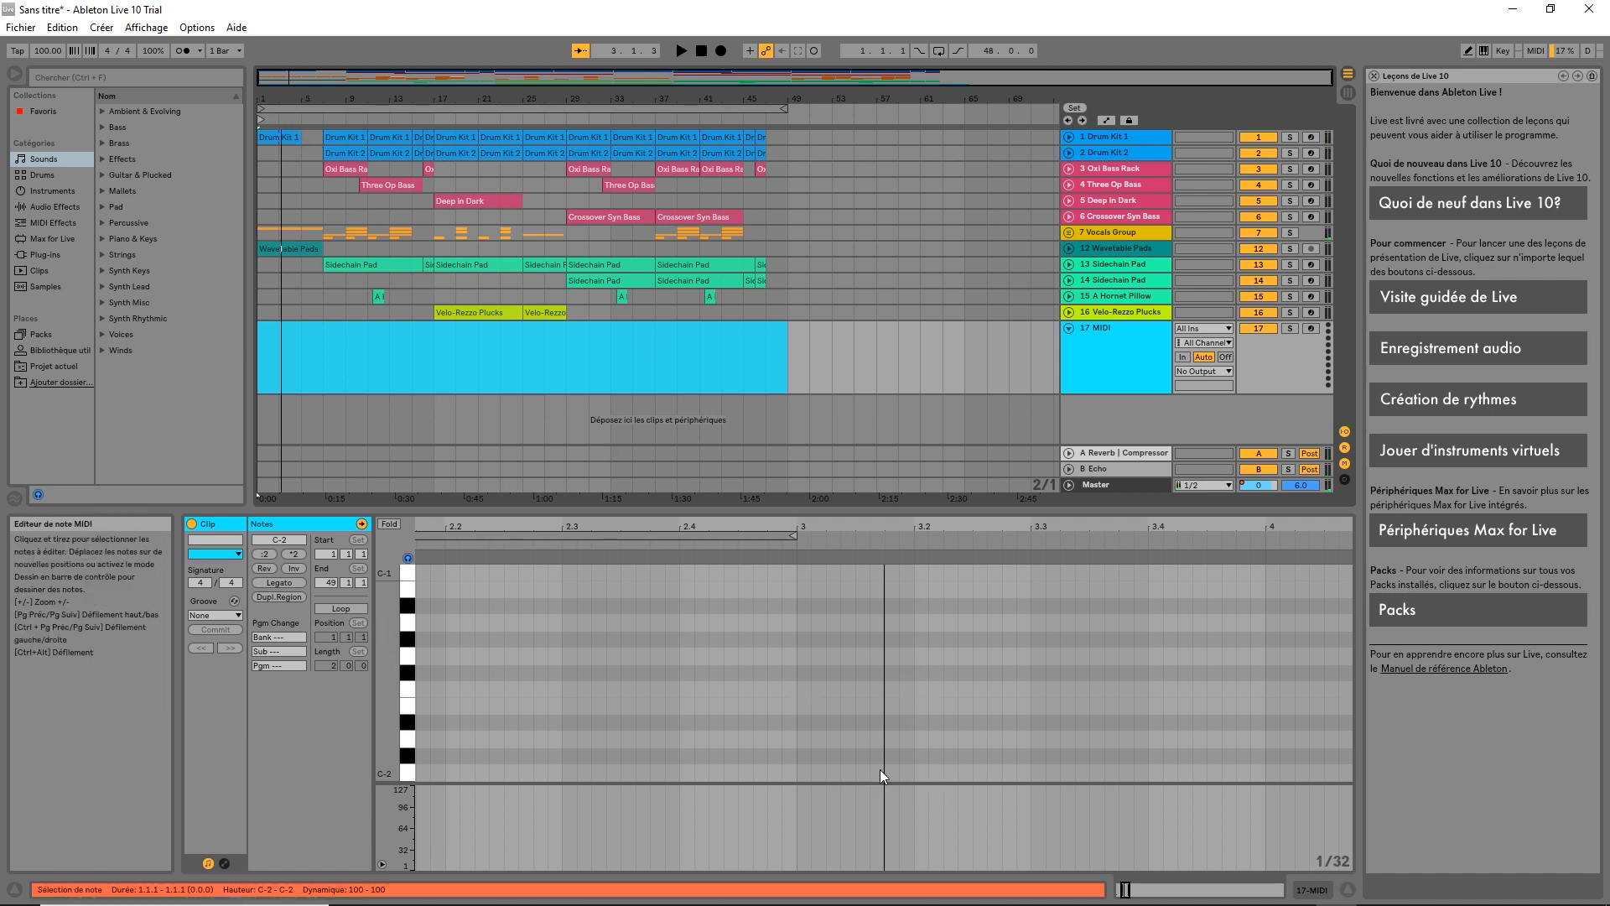
double_click(801, 760)
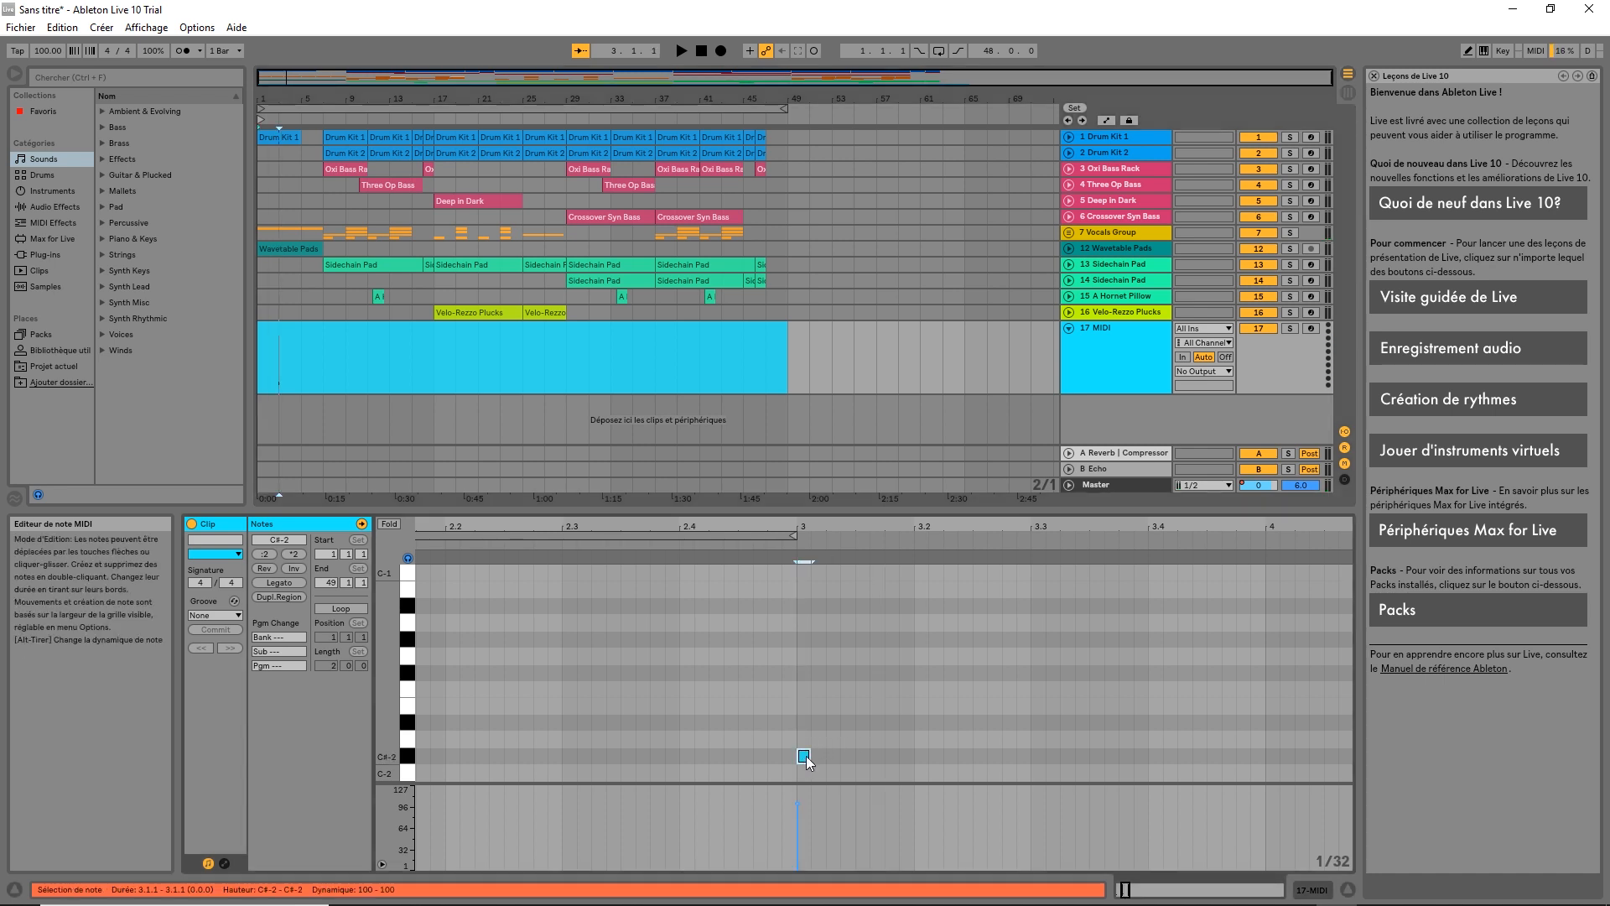
left_click_drag(810, 756, 1321, 735)
Zoom the note editor out and redraw the C-2 as a short note ending at 1.1.3
mouse_move(957, 524)
left_mouse_down()
mouse_move(853, 474)
mouse_move(769, 459)
left_mouse_up()
left_click(417, 772)
double_click(418, 772)
left_click_drag(426, 772, 430, 772)
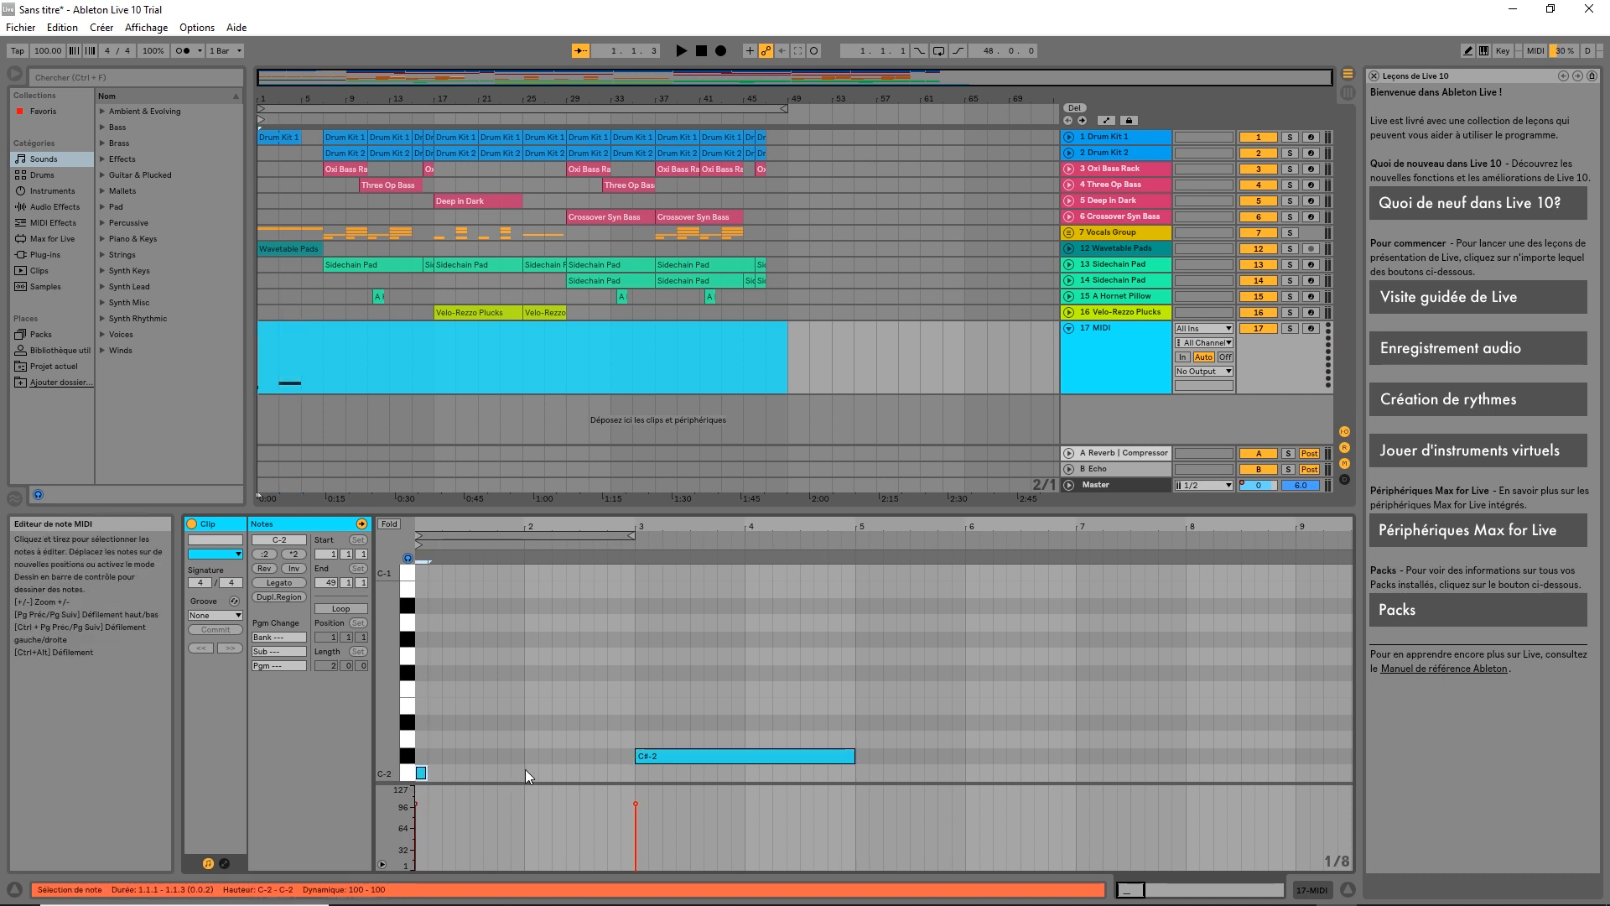
Add a D-2 note spanning bars 7 to 11, then scroll the view back to bar 1
left_click(317, 119)
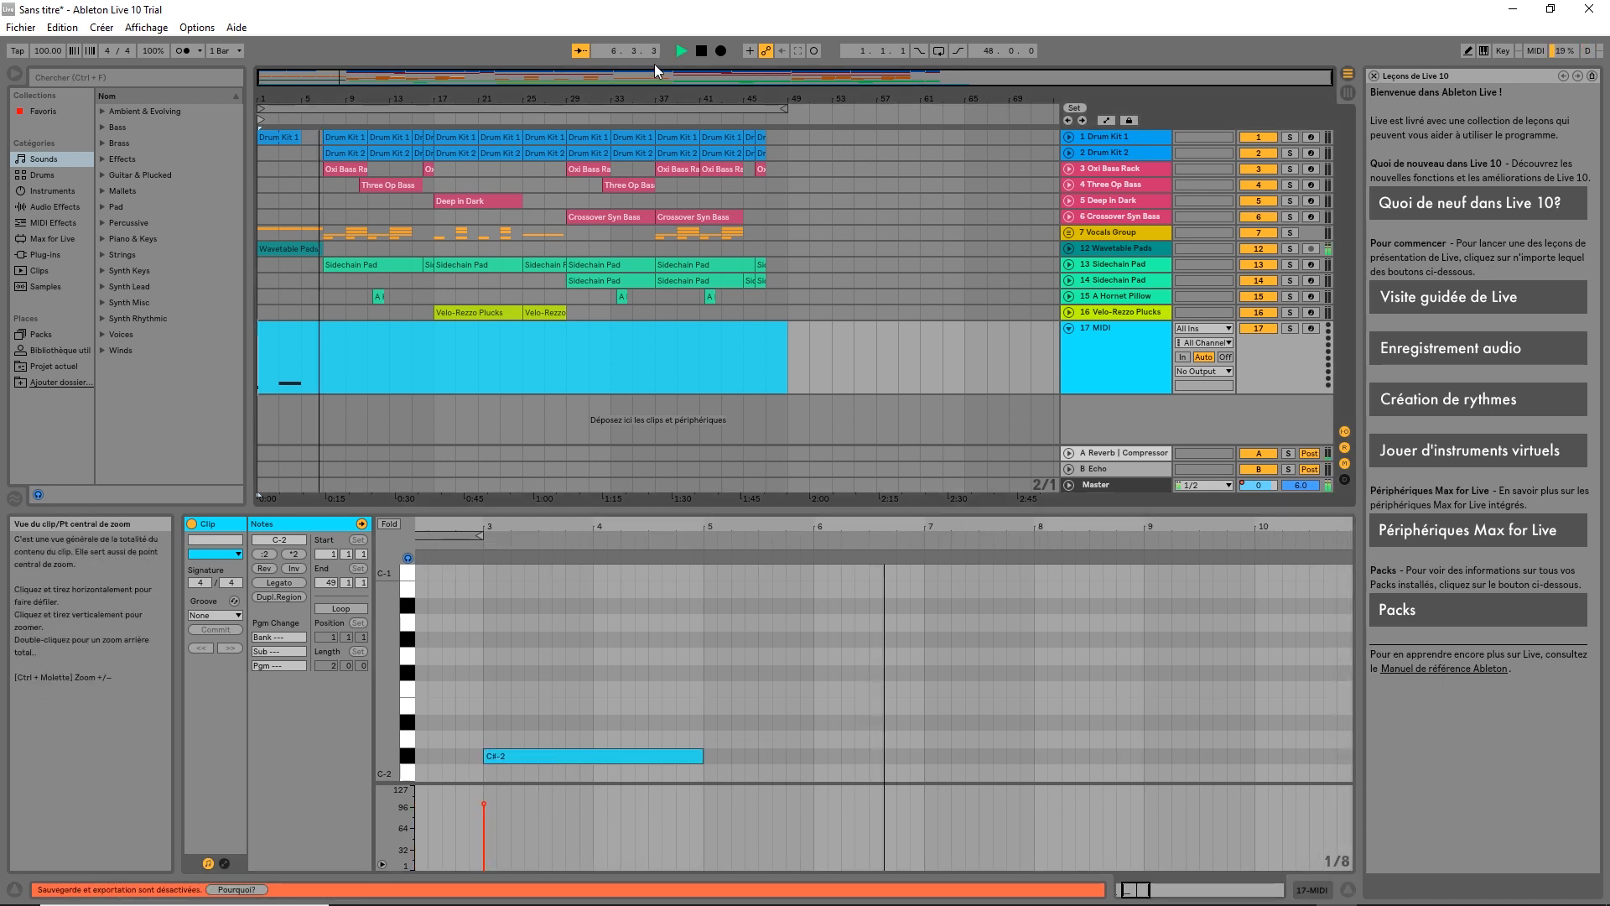
double_click(899, 741)
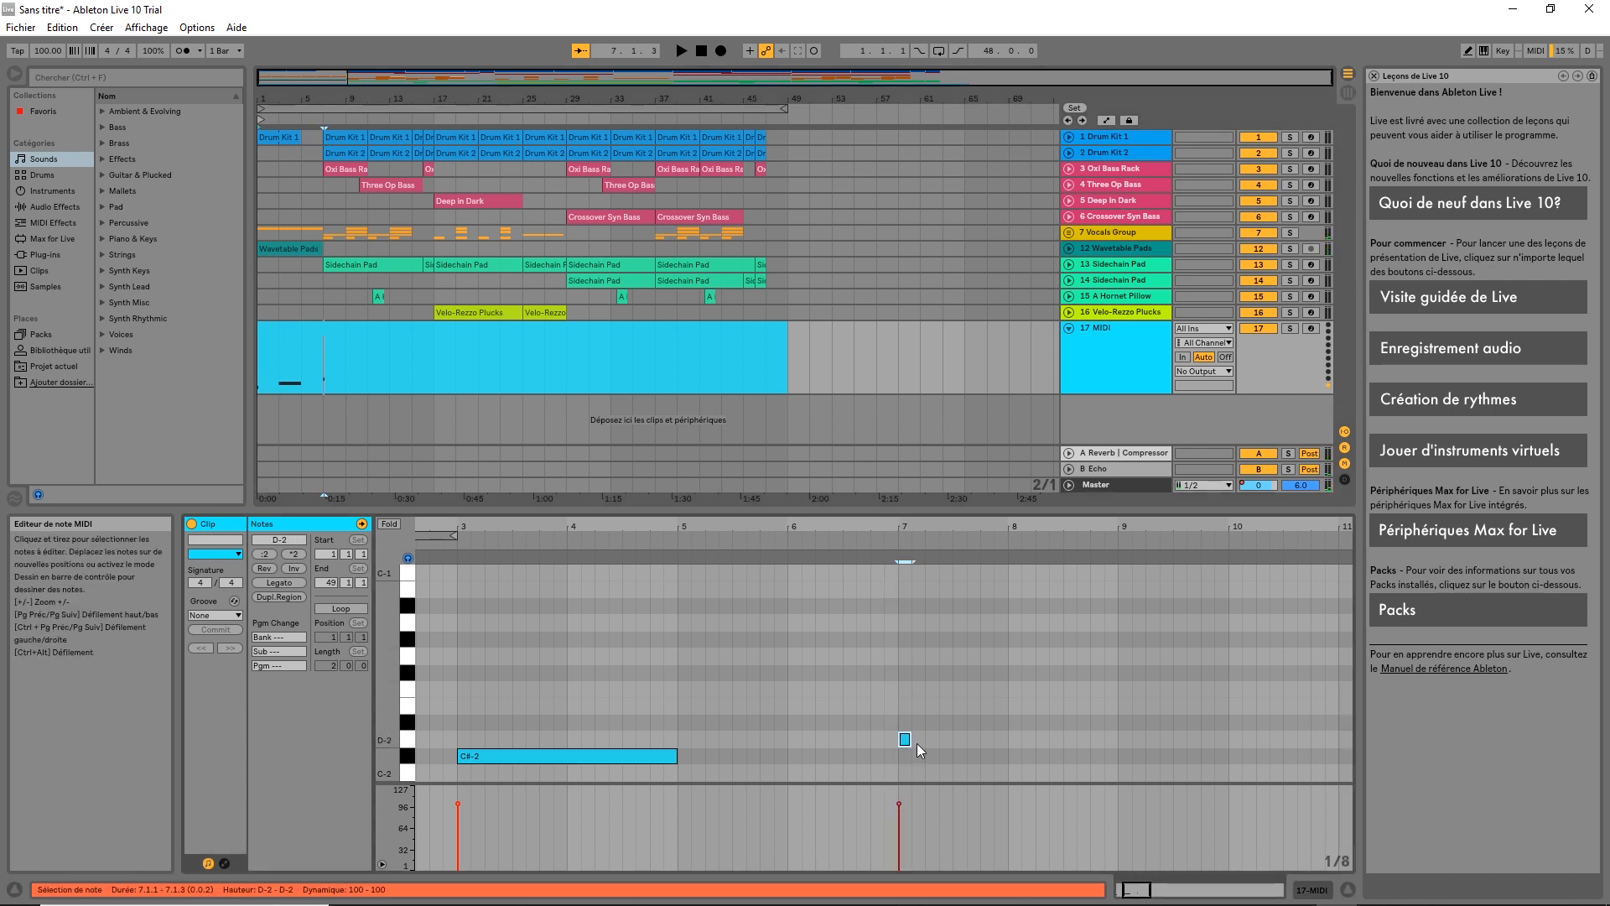
left_click_drag(906, 739, 1302, 729)
left_click_drag(1323, 727, 1334, 728)
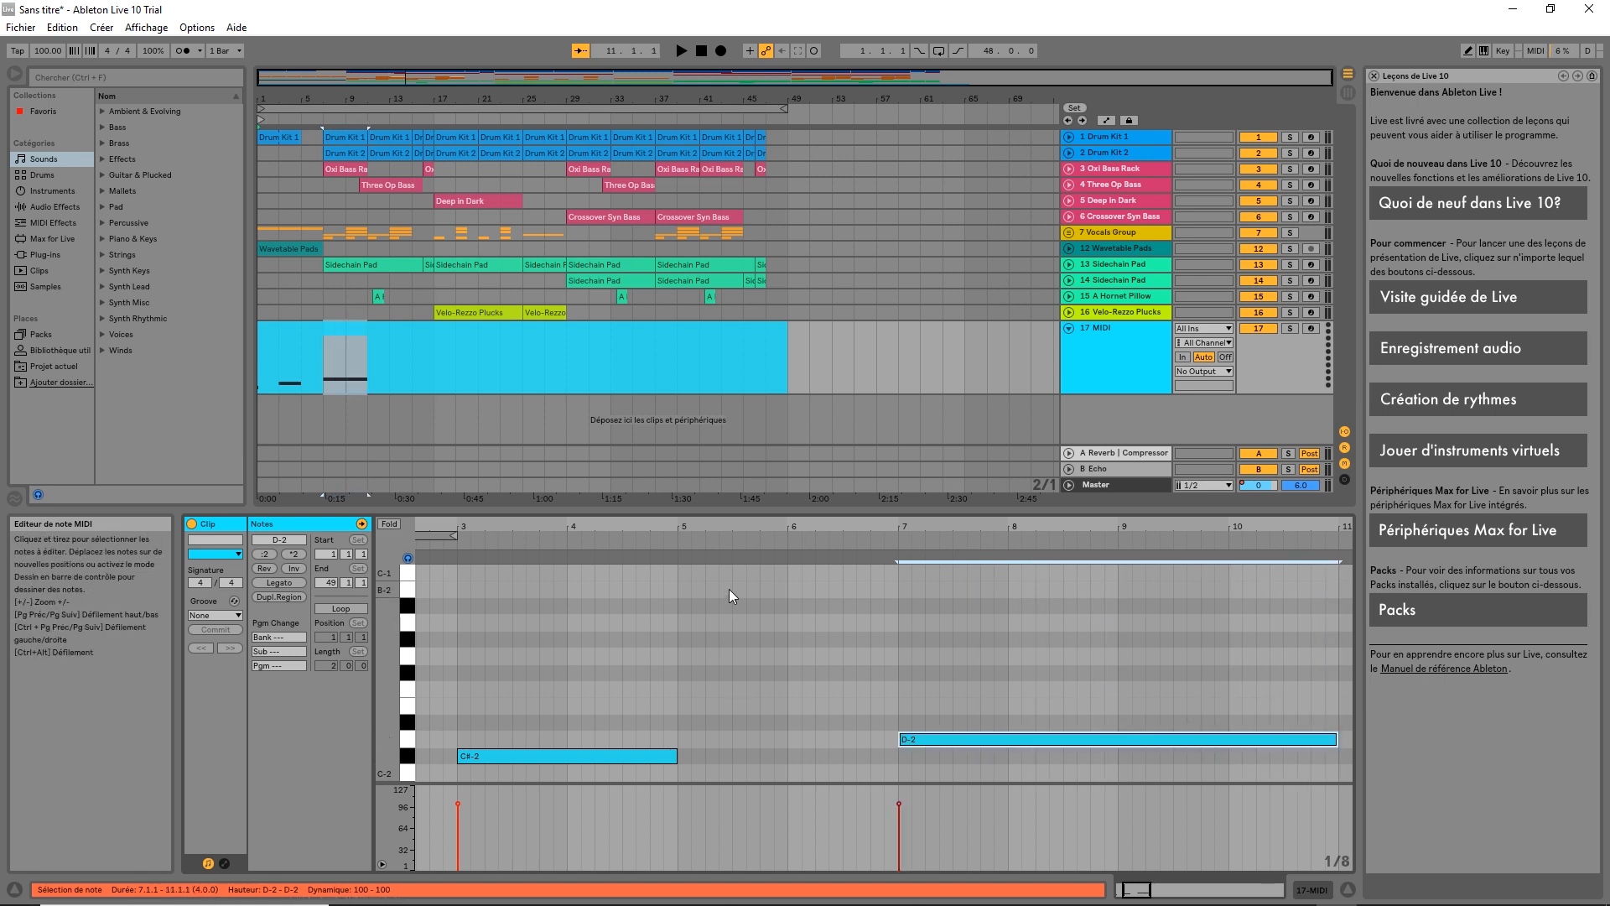
left_click_drag(764, 525, 937, 526)
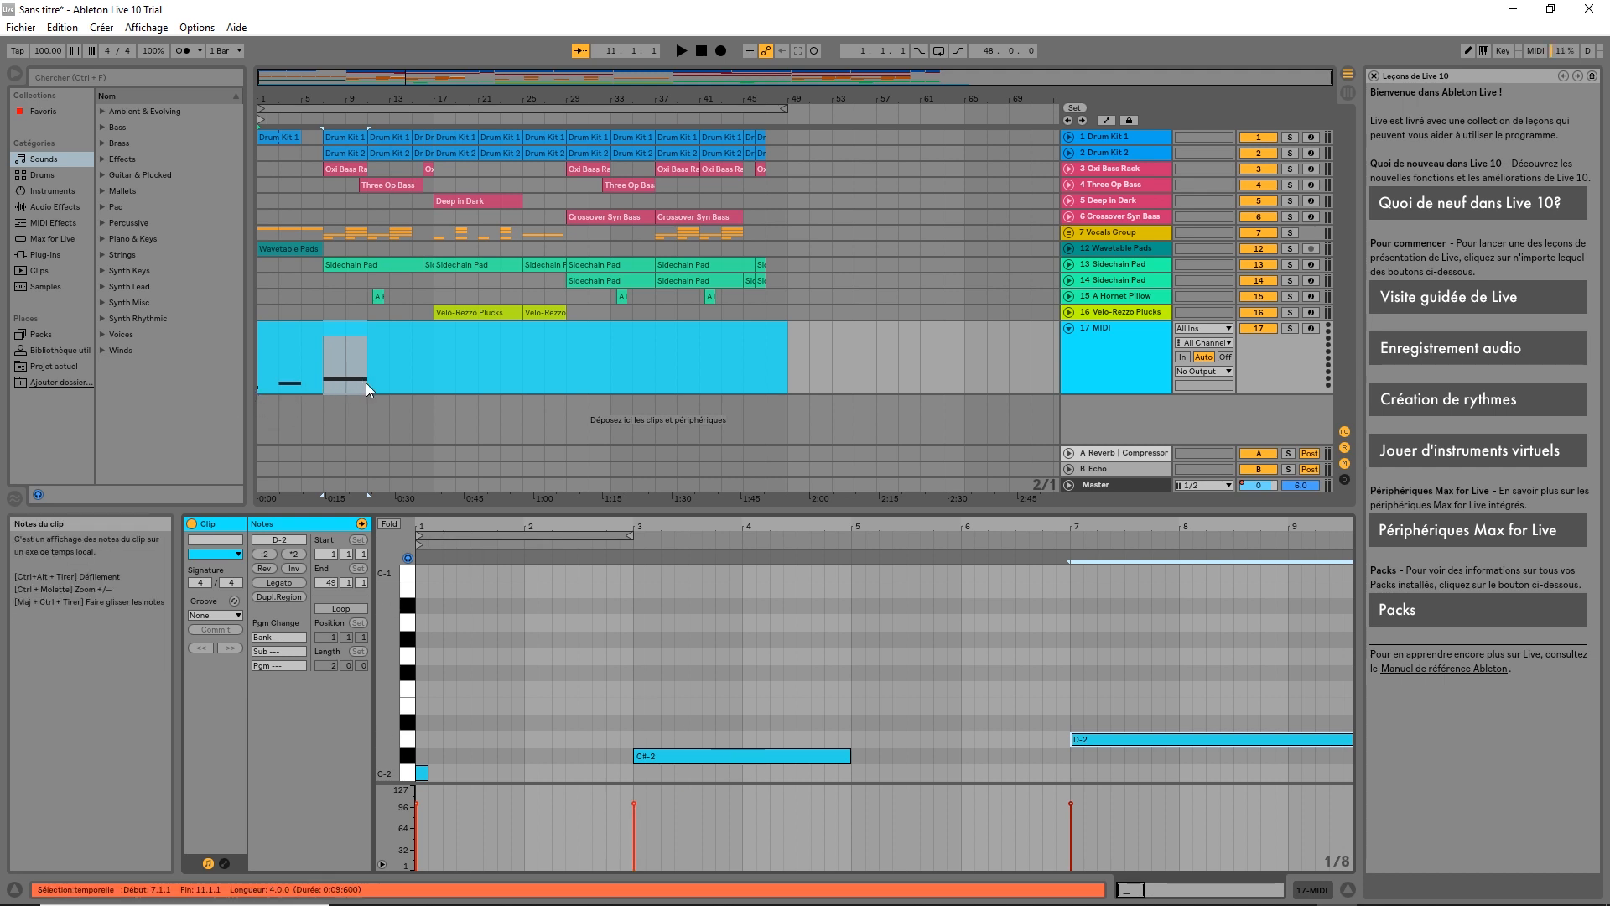
Change track 17's MIDI To from No Output to loopMIDI Port, keeping Ch. 1
left_click(1207, 372)
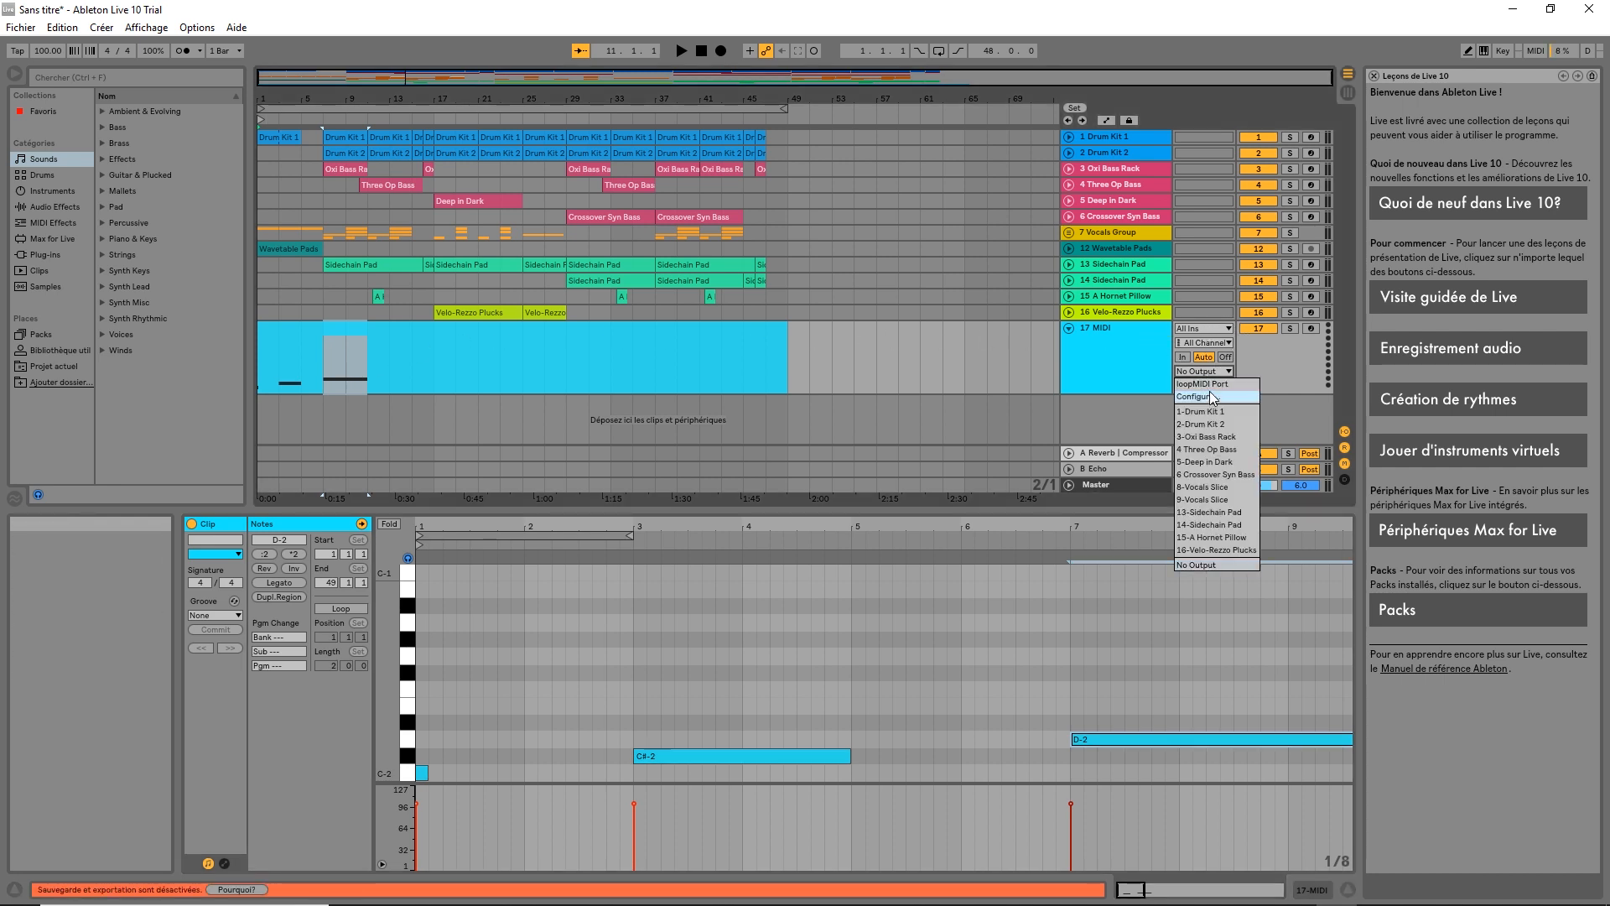
left_click(1213, 385)
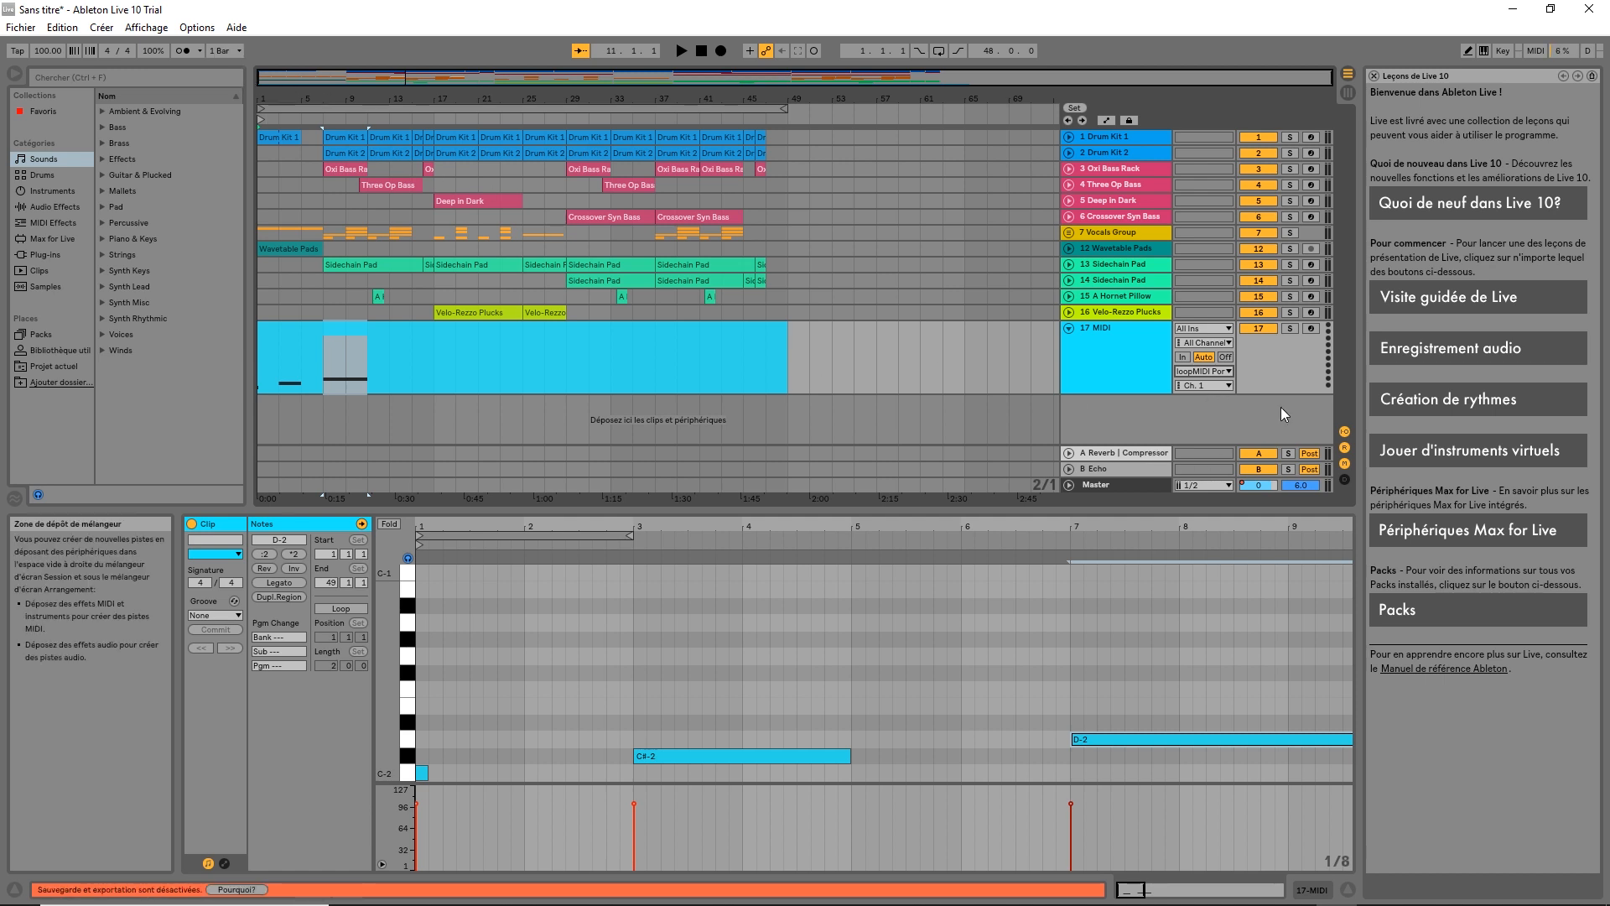
left_click(1228, 385)
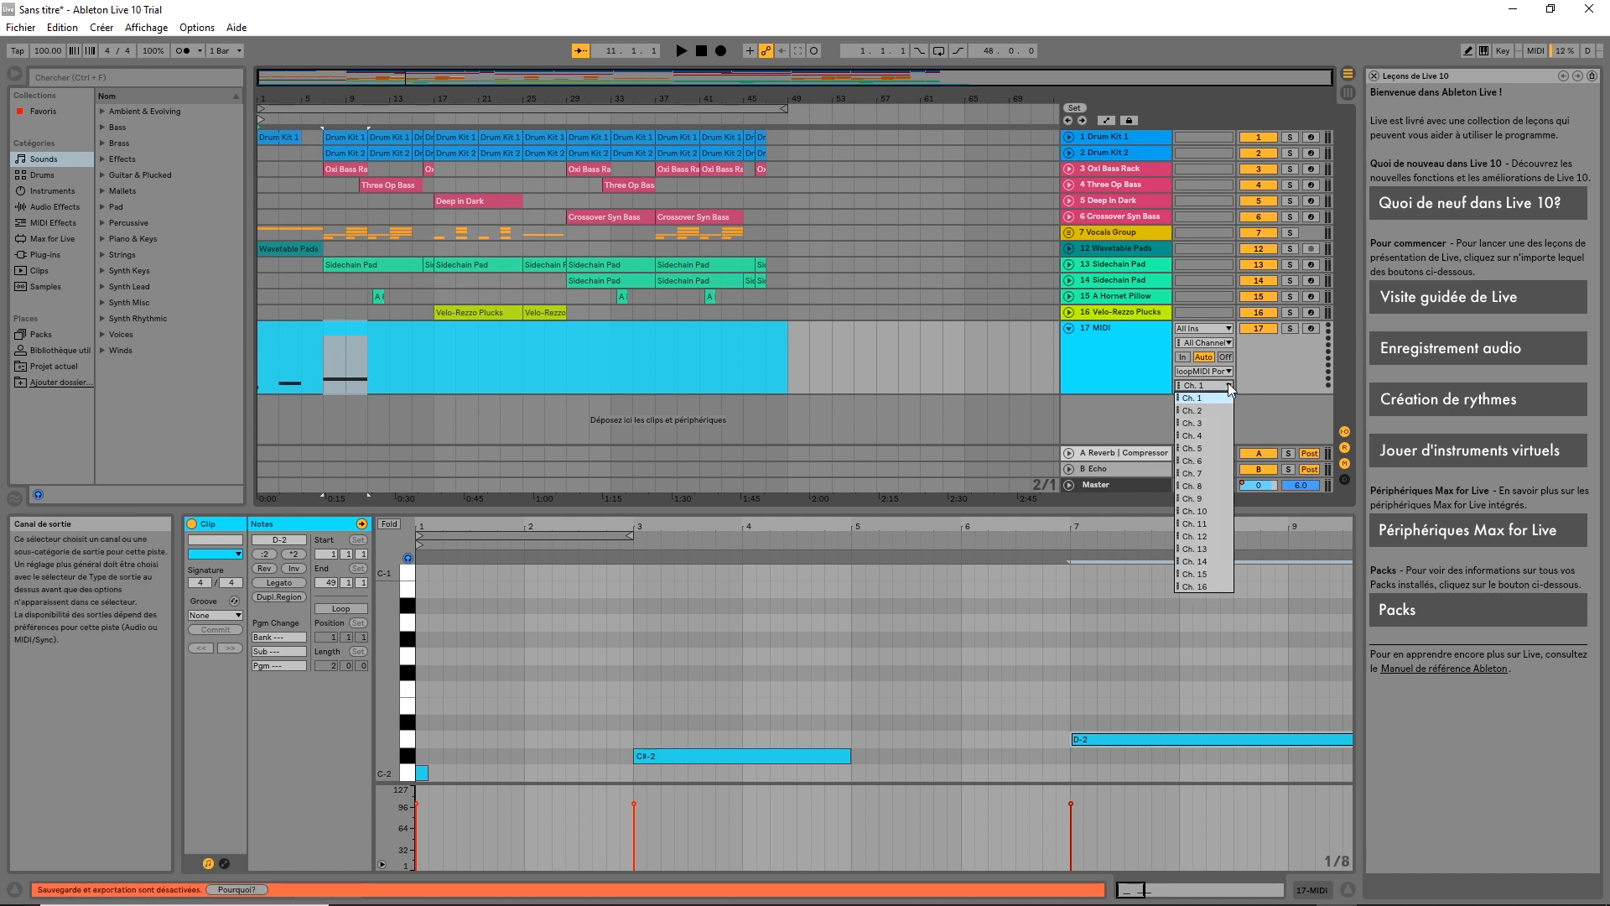
left_click(1228, 383)
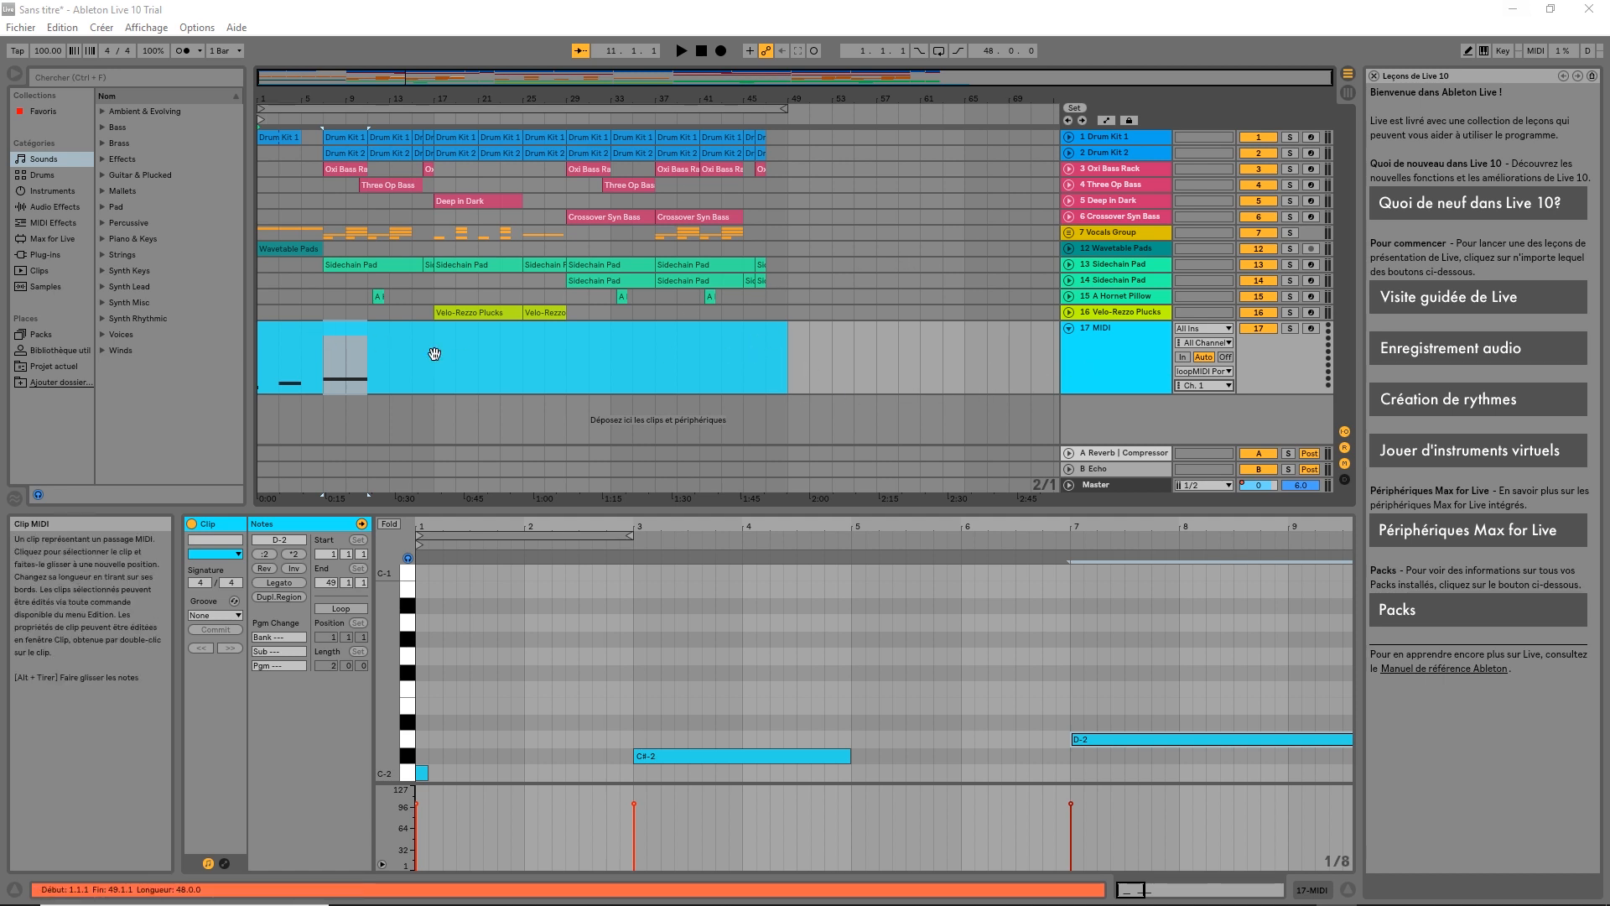
Minimise Ableton Live to reveal the desktop
left_click(1507, 12)
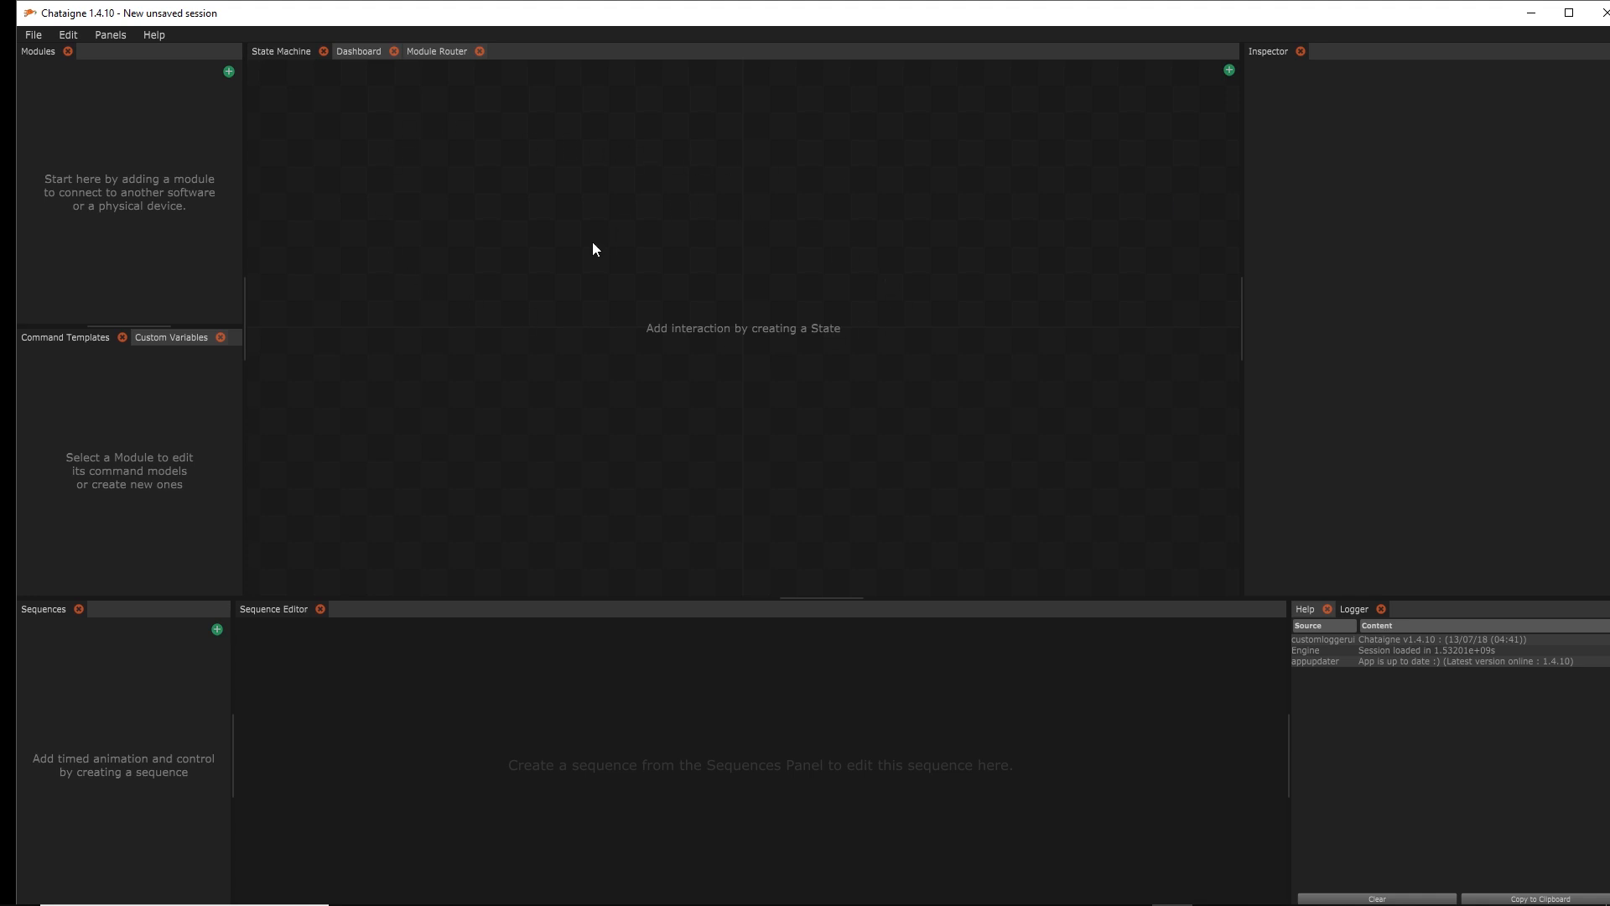
left_click(437, 53)
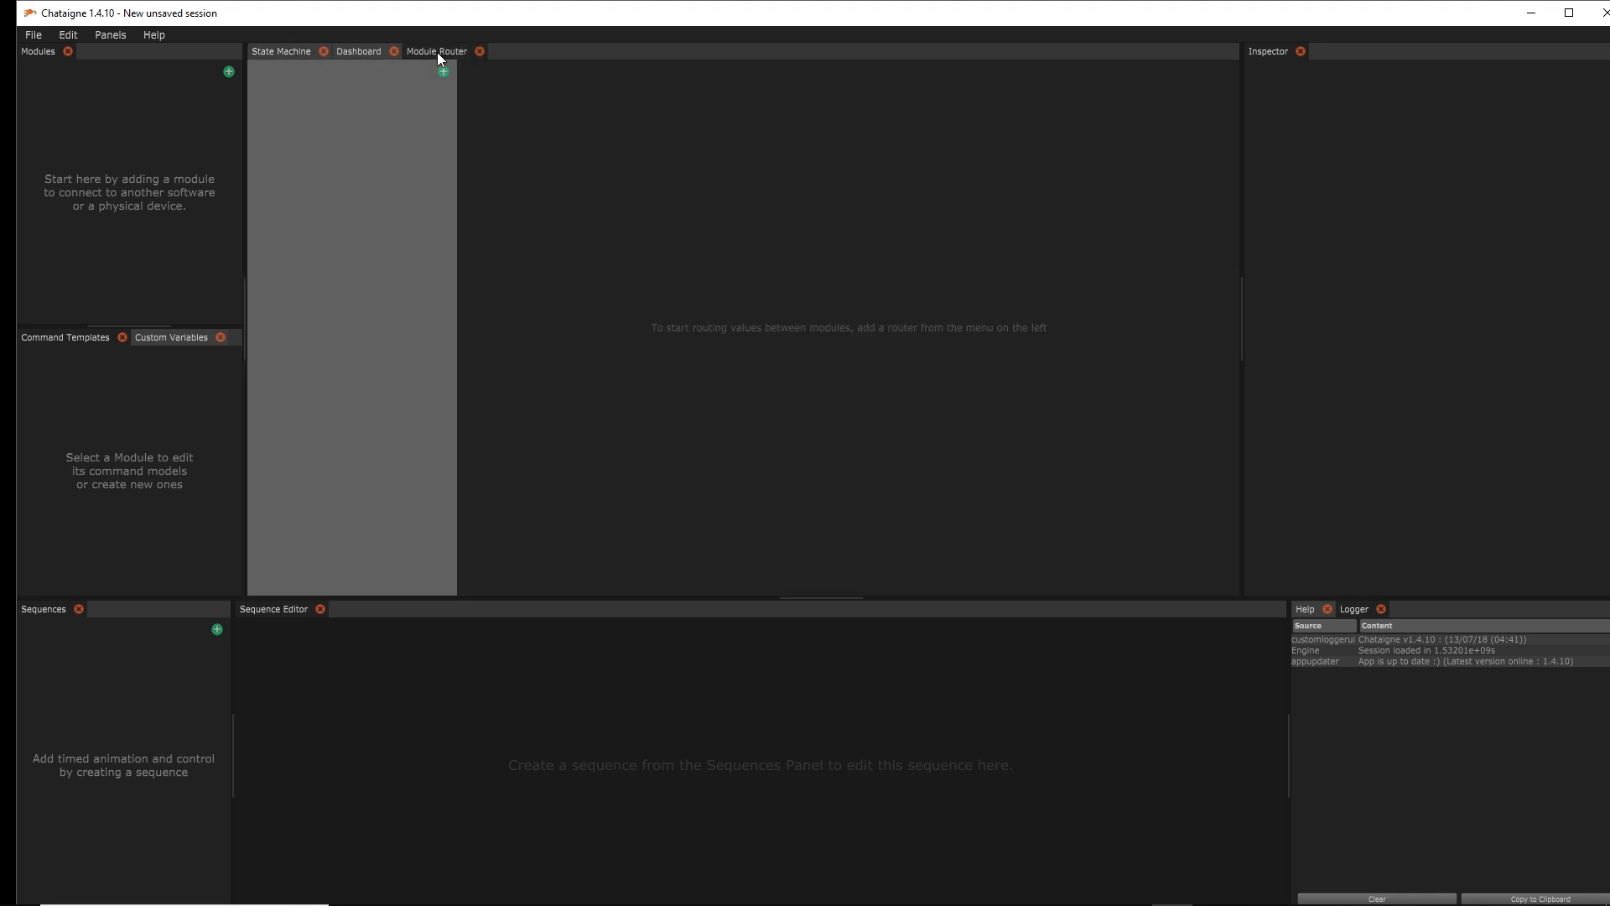
left_click(287, 54)
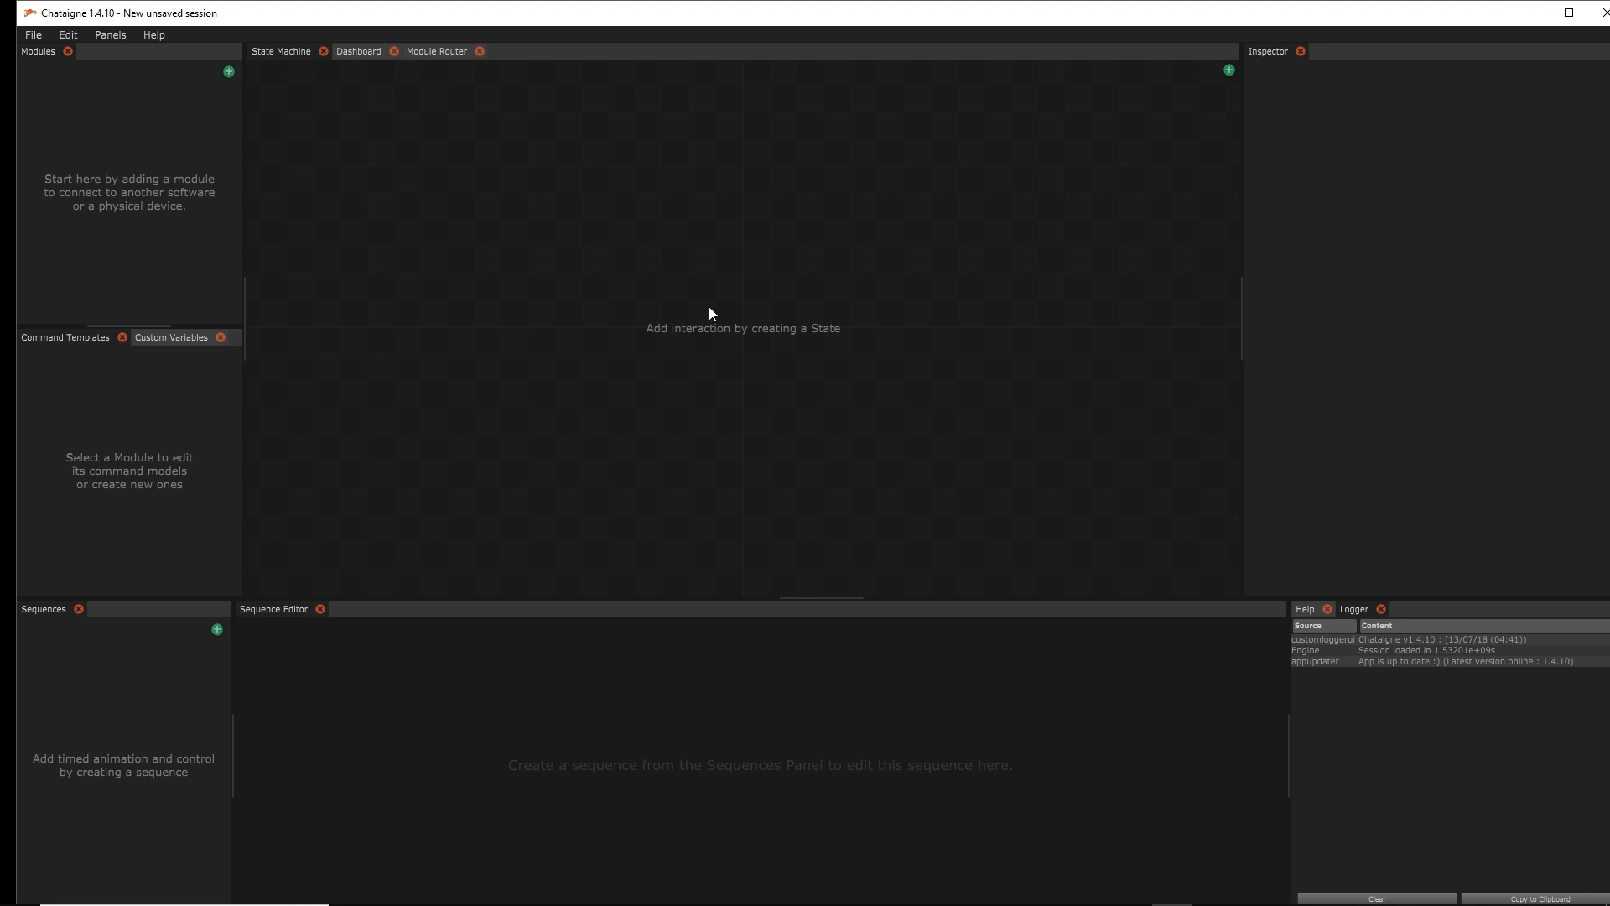
Add a Protocol > MIDI module, rename it 'MIDI : fromLive', and set its input device to loopMIDI Port
left_click(227, 73)
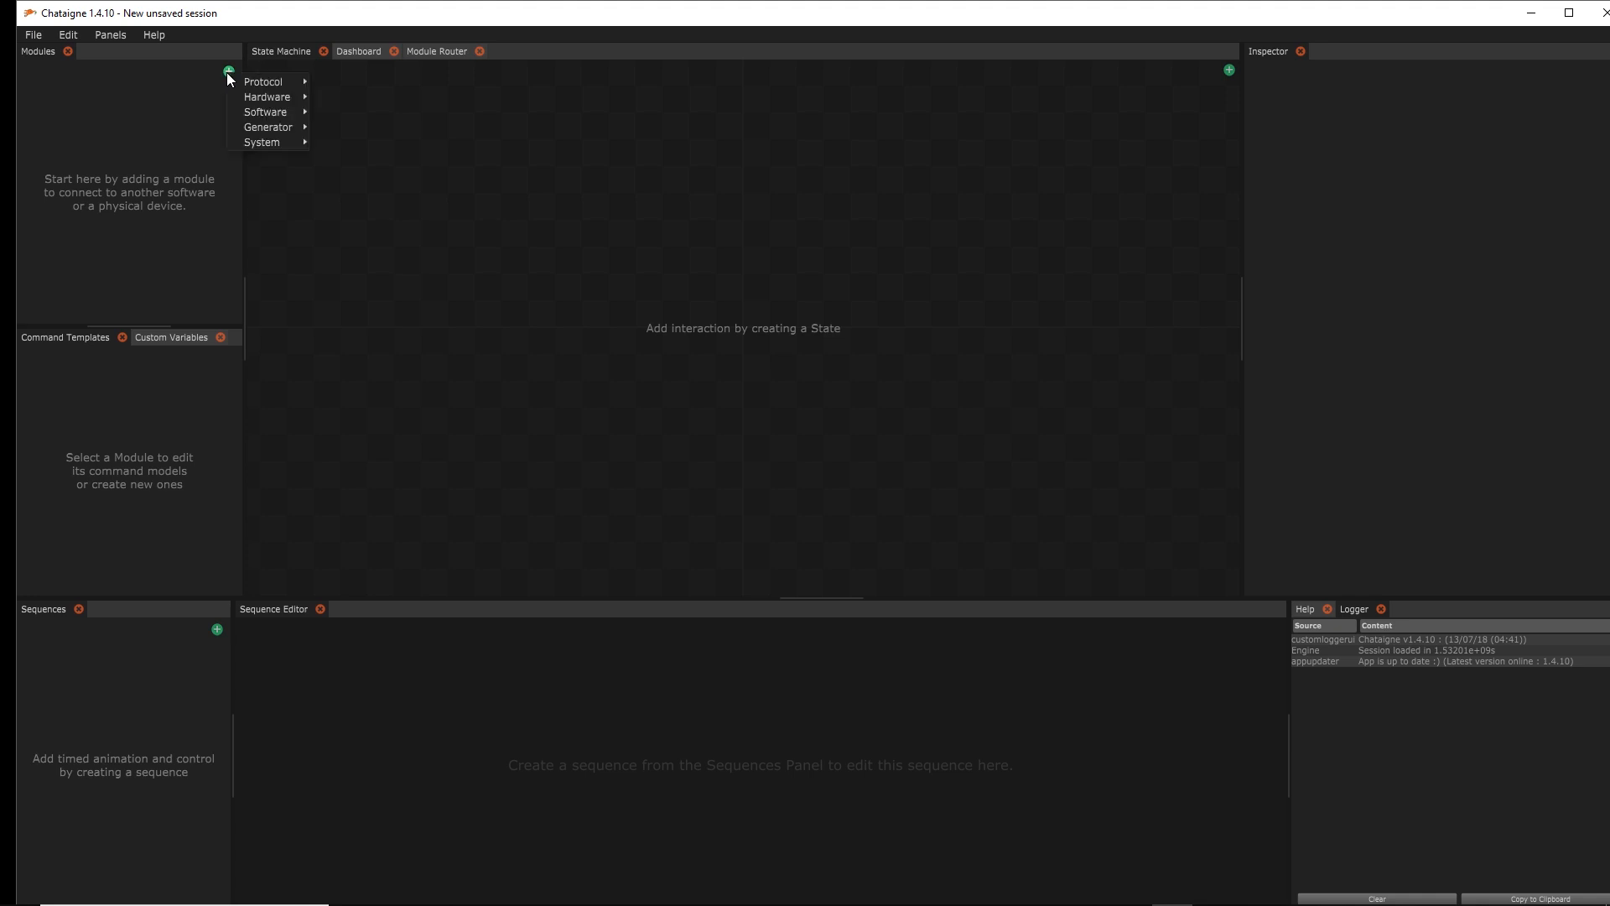
mouse_move(252, 85)
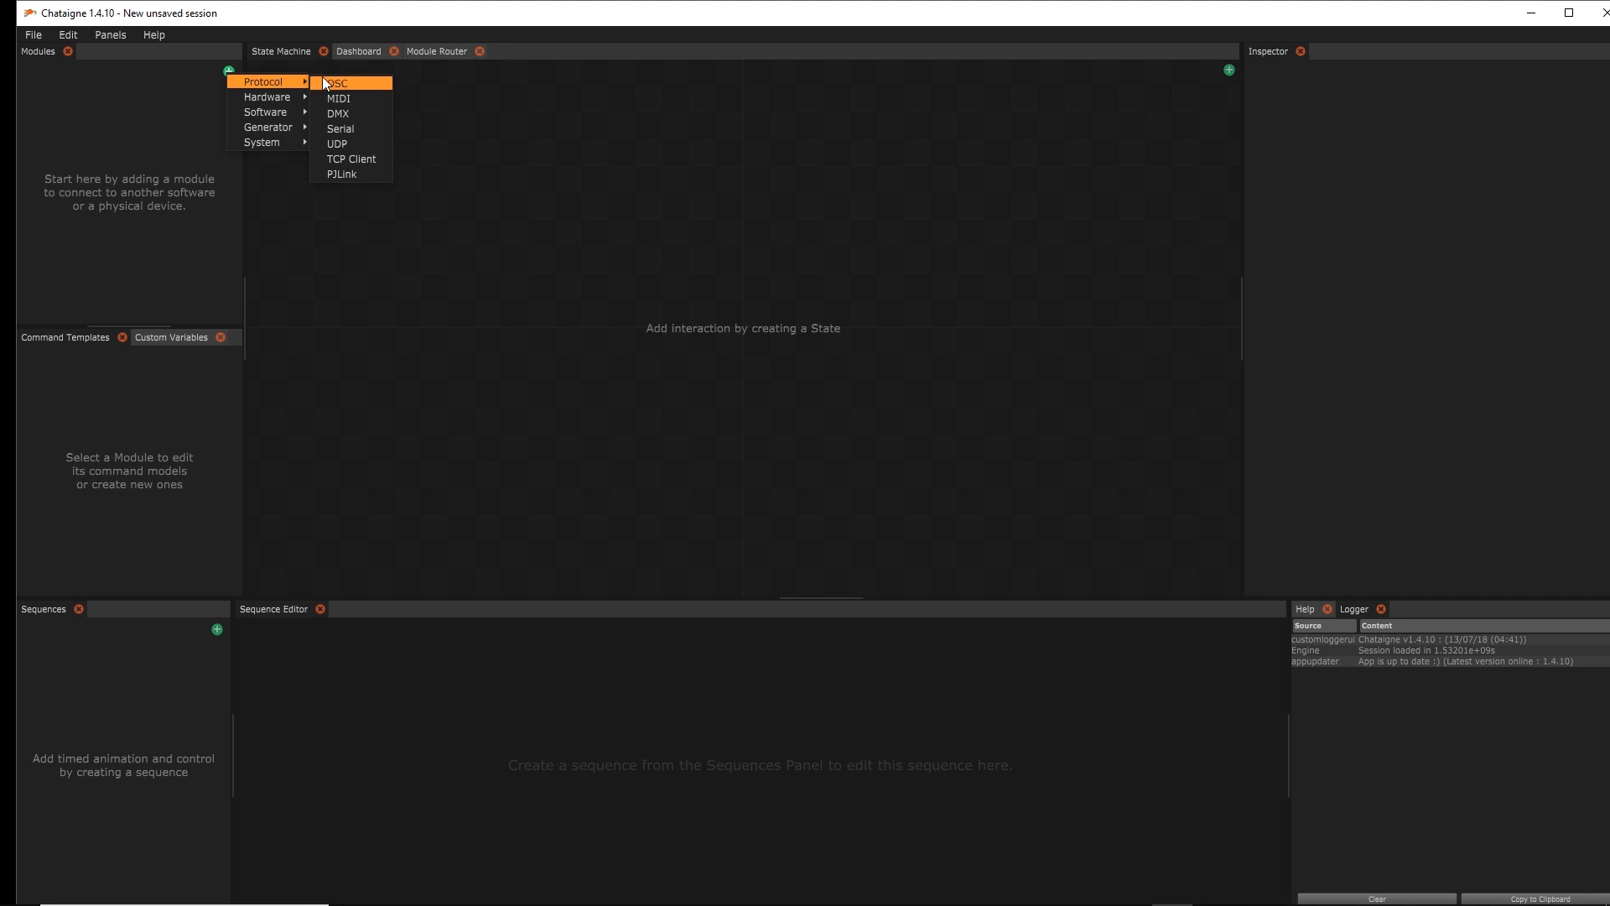
left_click(359, 94)
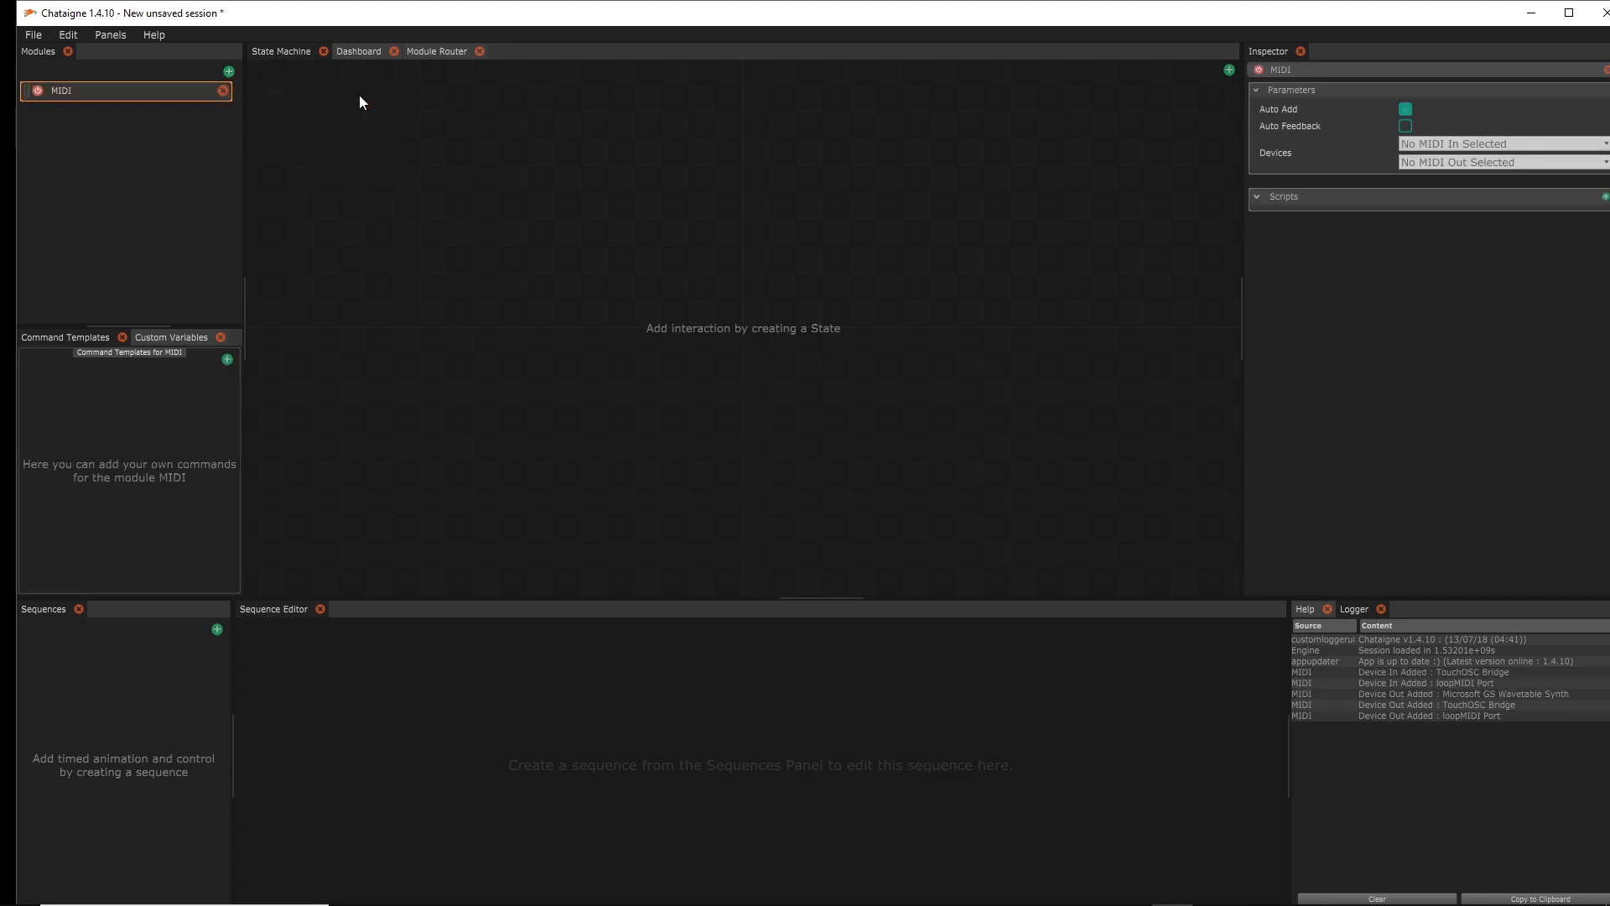
double_click(87, 89)
type(": fromLive")
key("Return")
left_click(1481, 143)
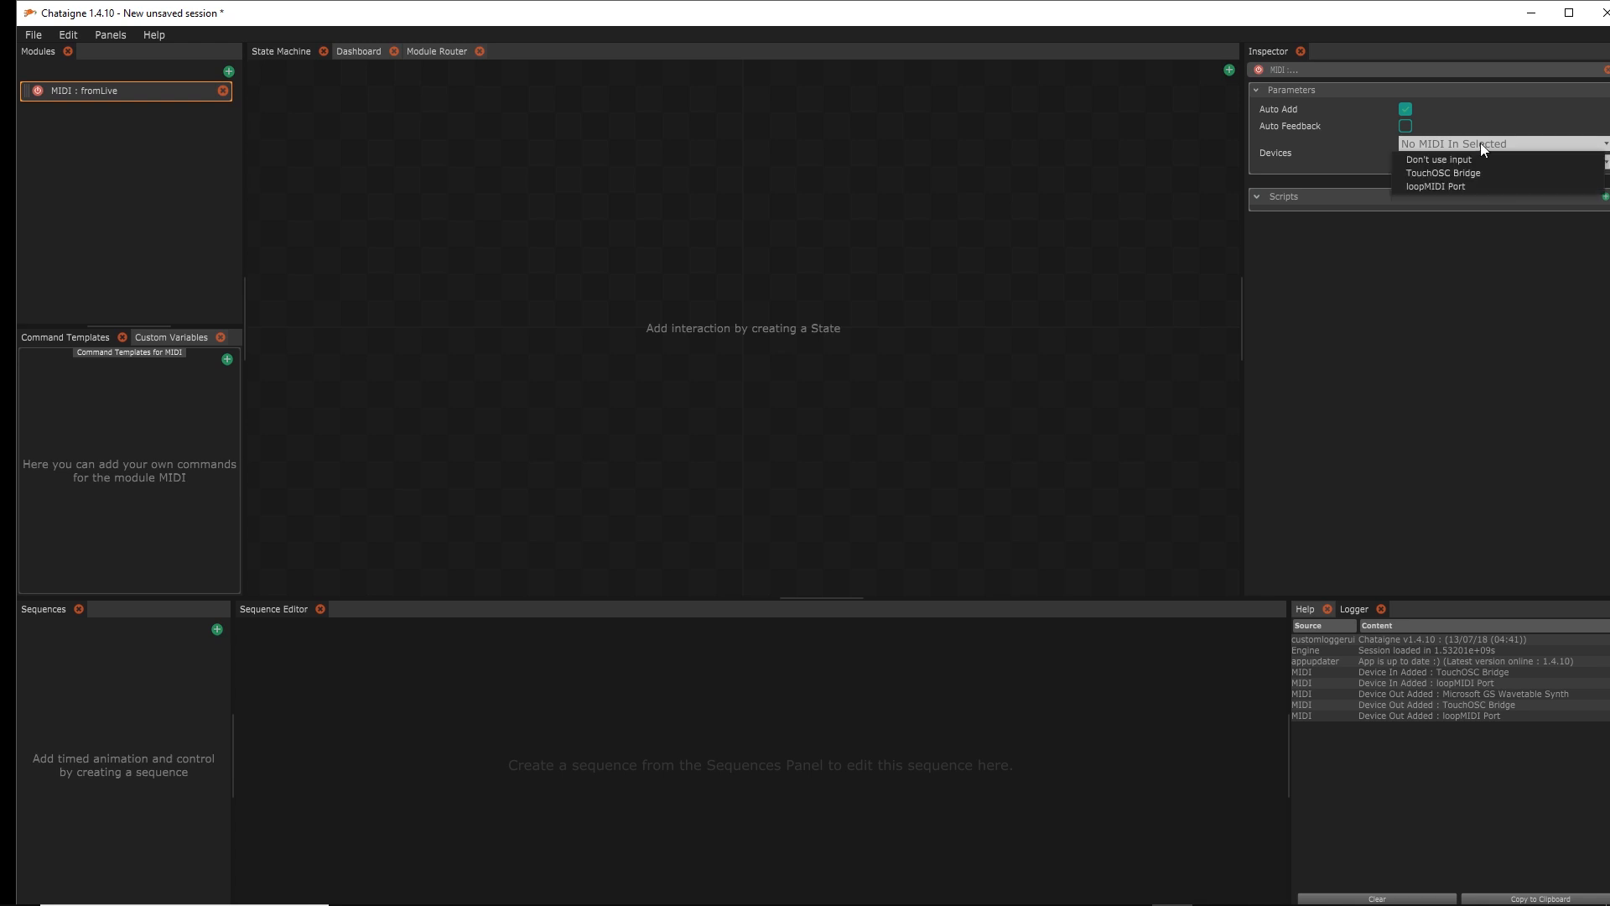
left_click(1465, 186)
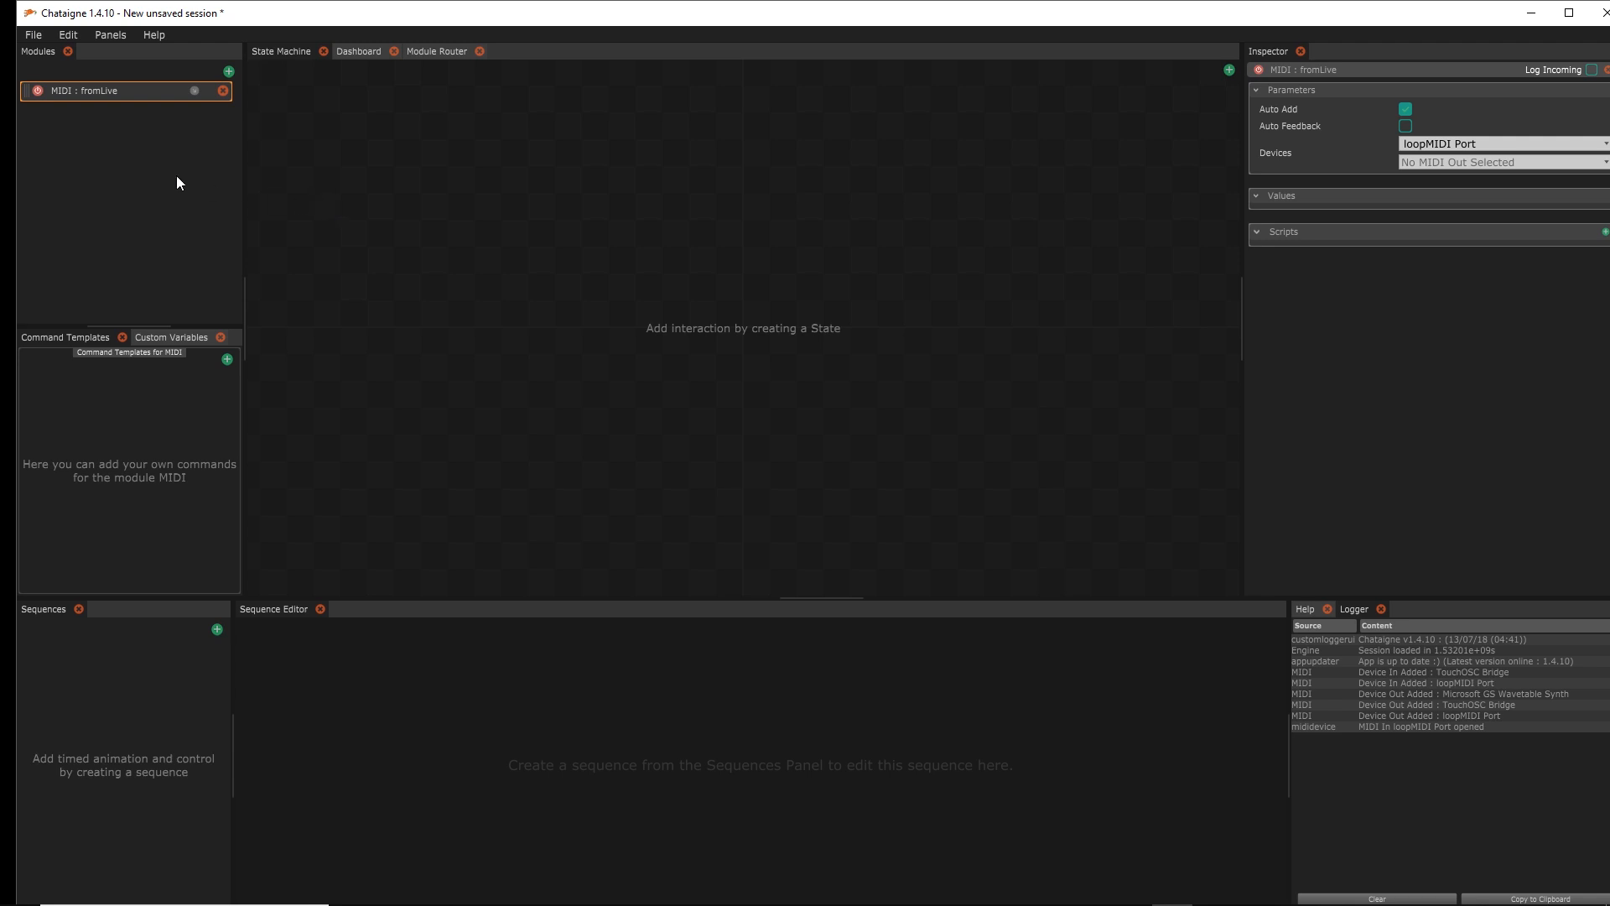
Add a Protocol > OSC module and rename it 'OSC : toVisual'
left_click(228, 72)
mouse_move(253, 82)
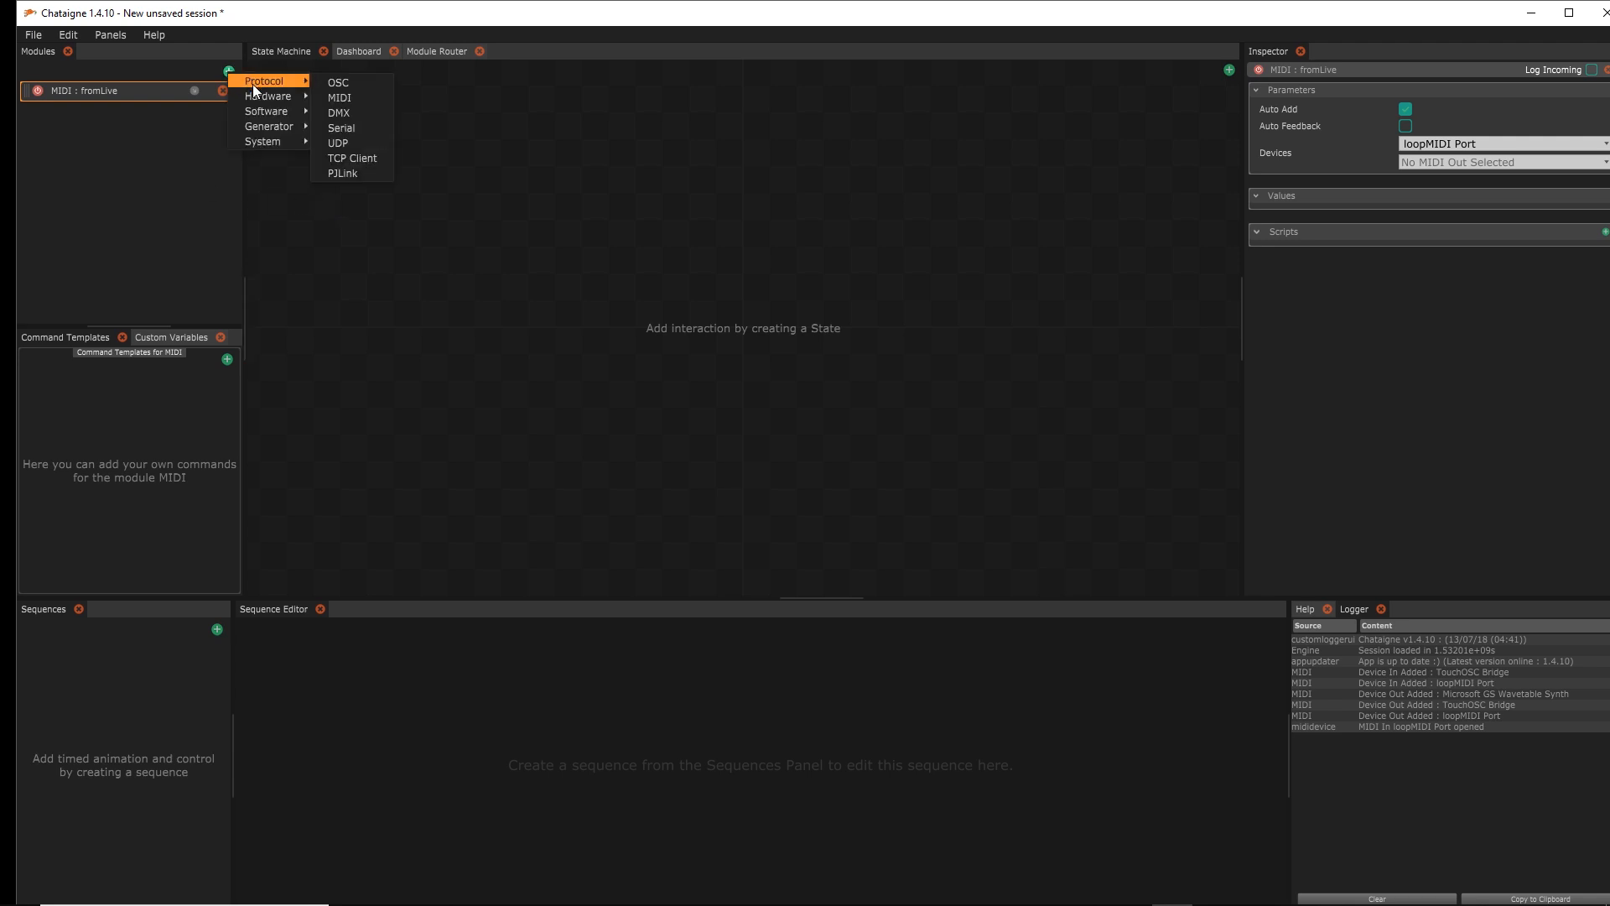
left_click(337, 83)
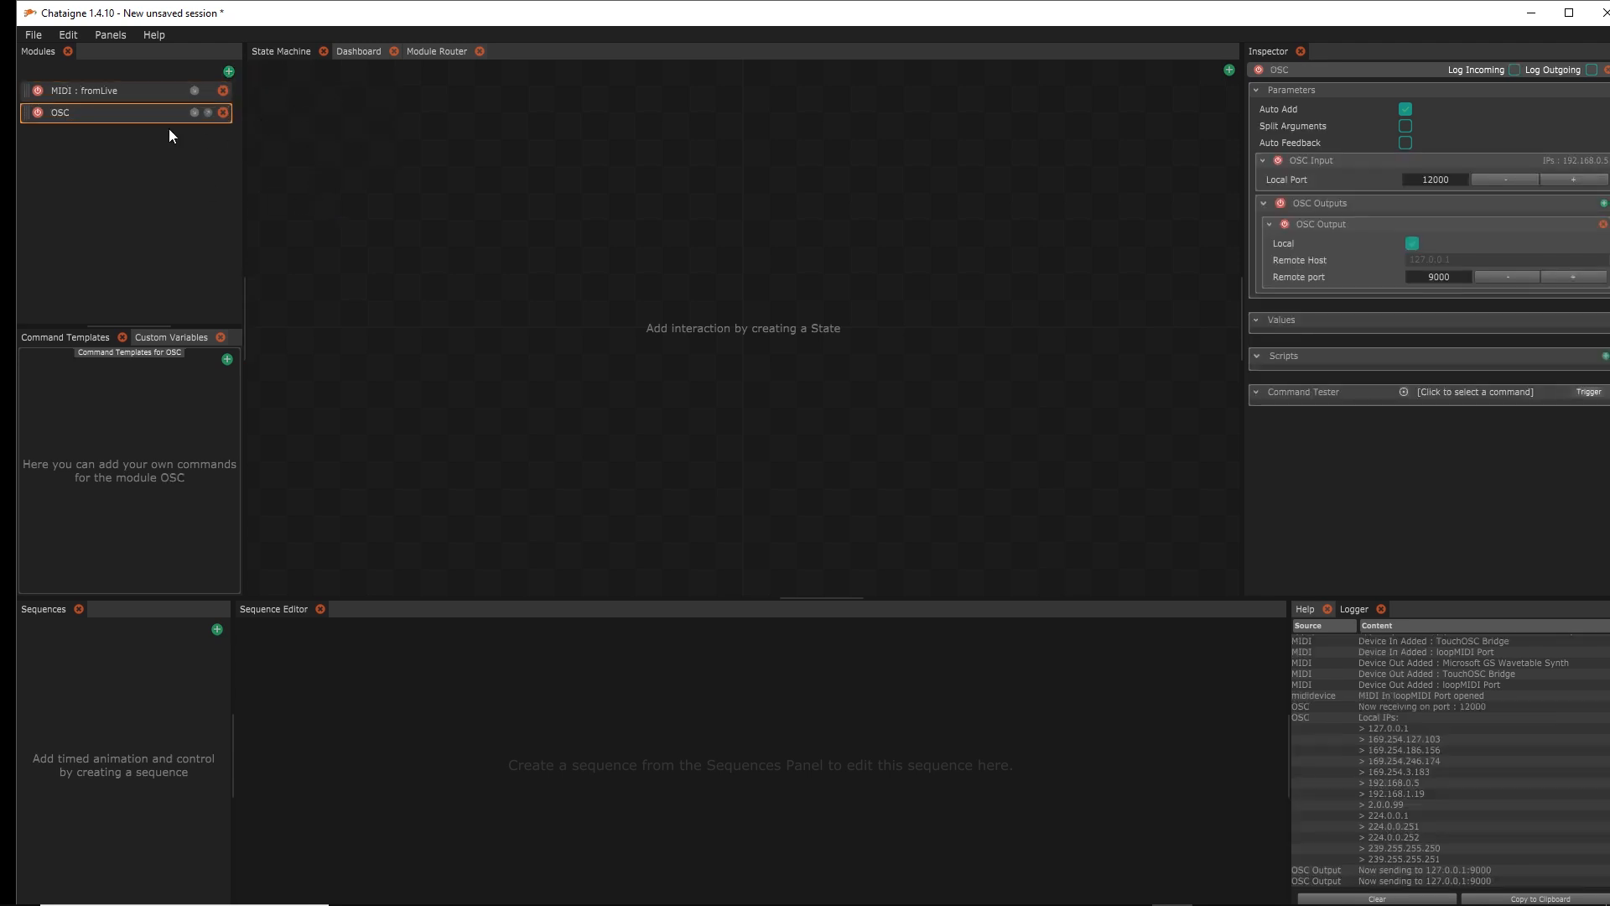
double_click(84, 113)
left_click(101, 116)
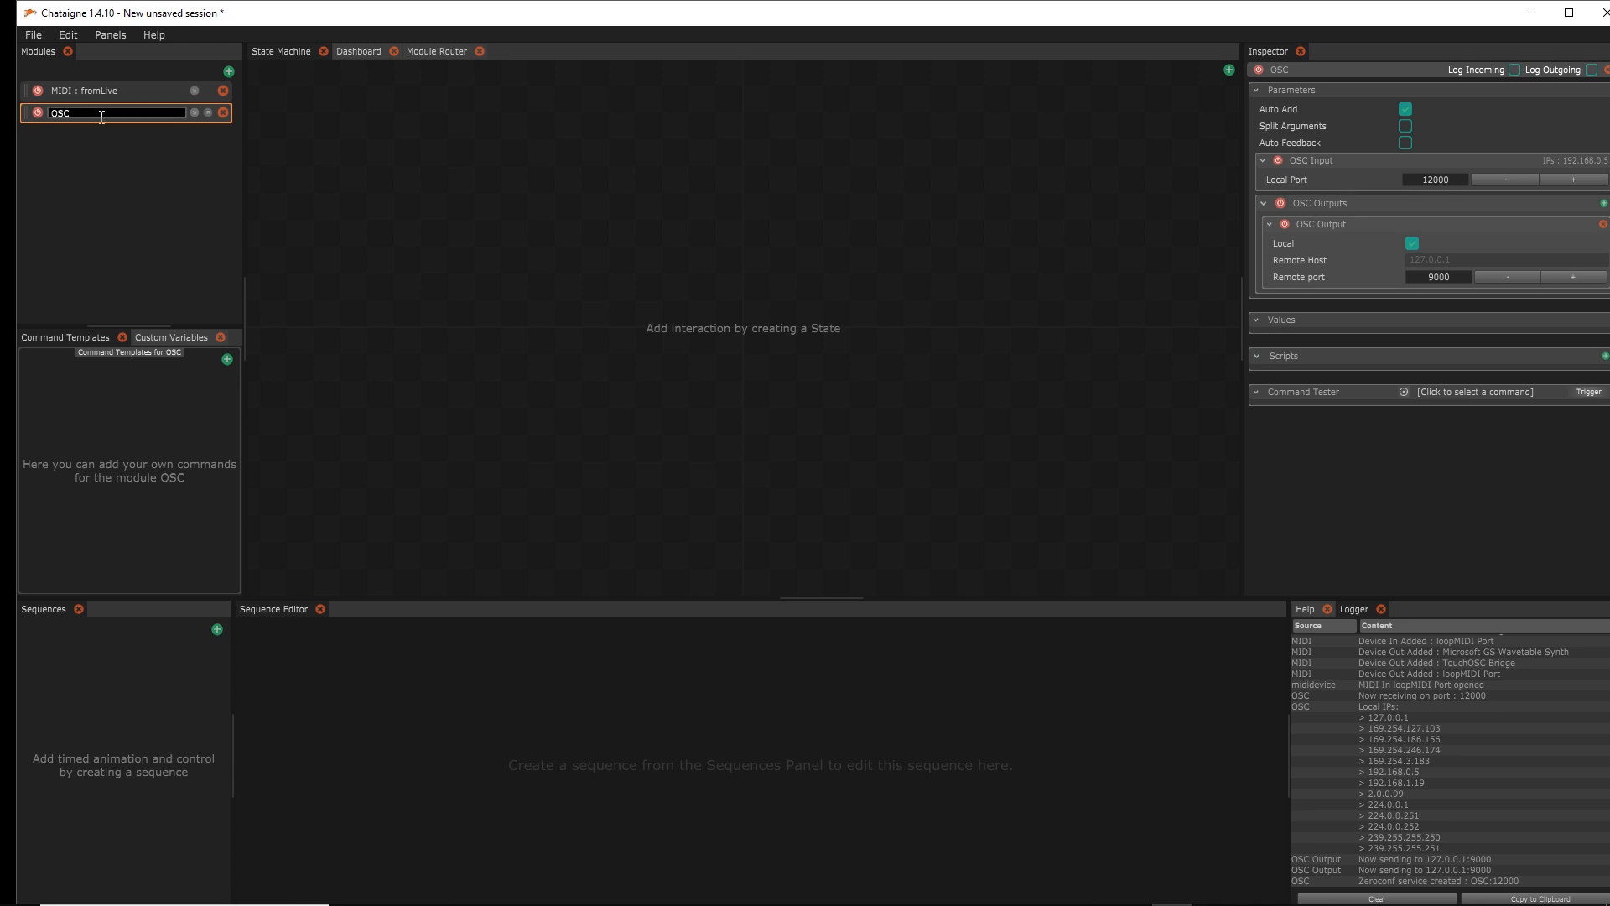
type(": toVisual")
key("Return")
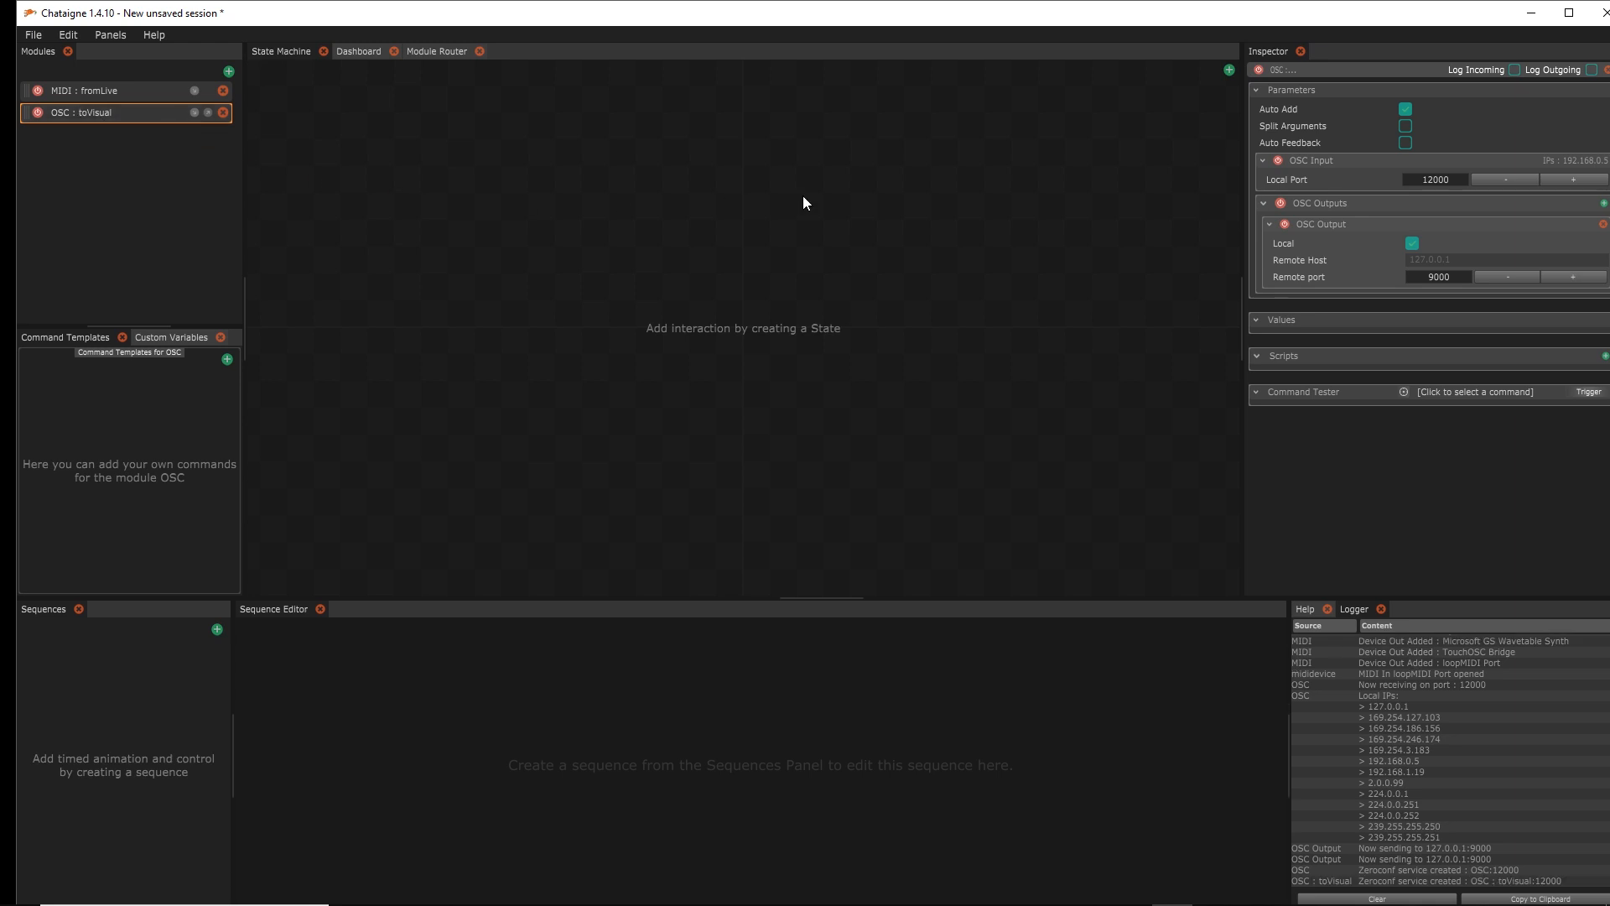
Disable the module's OSC Input and keep output local to 127.0.0.1 port 9000
left_click(1276, 160)
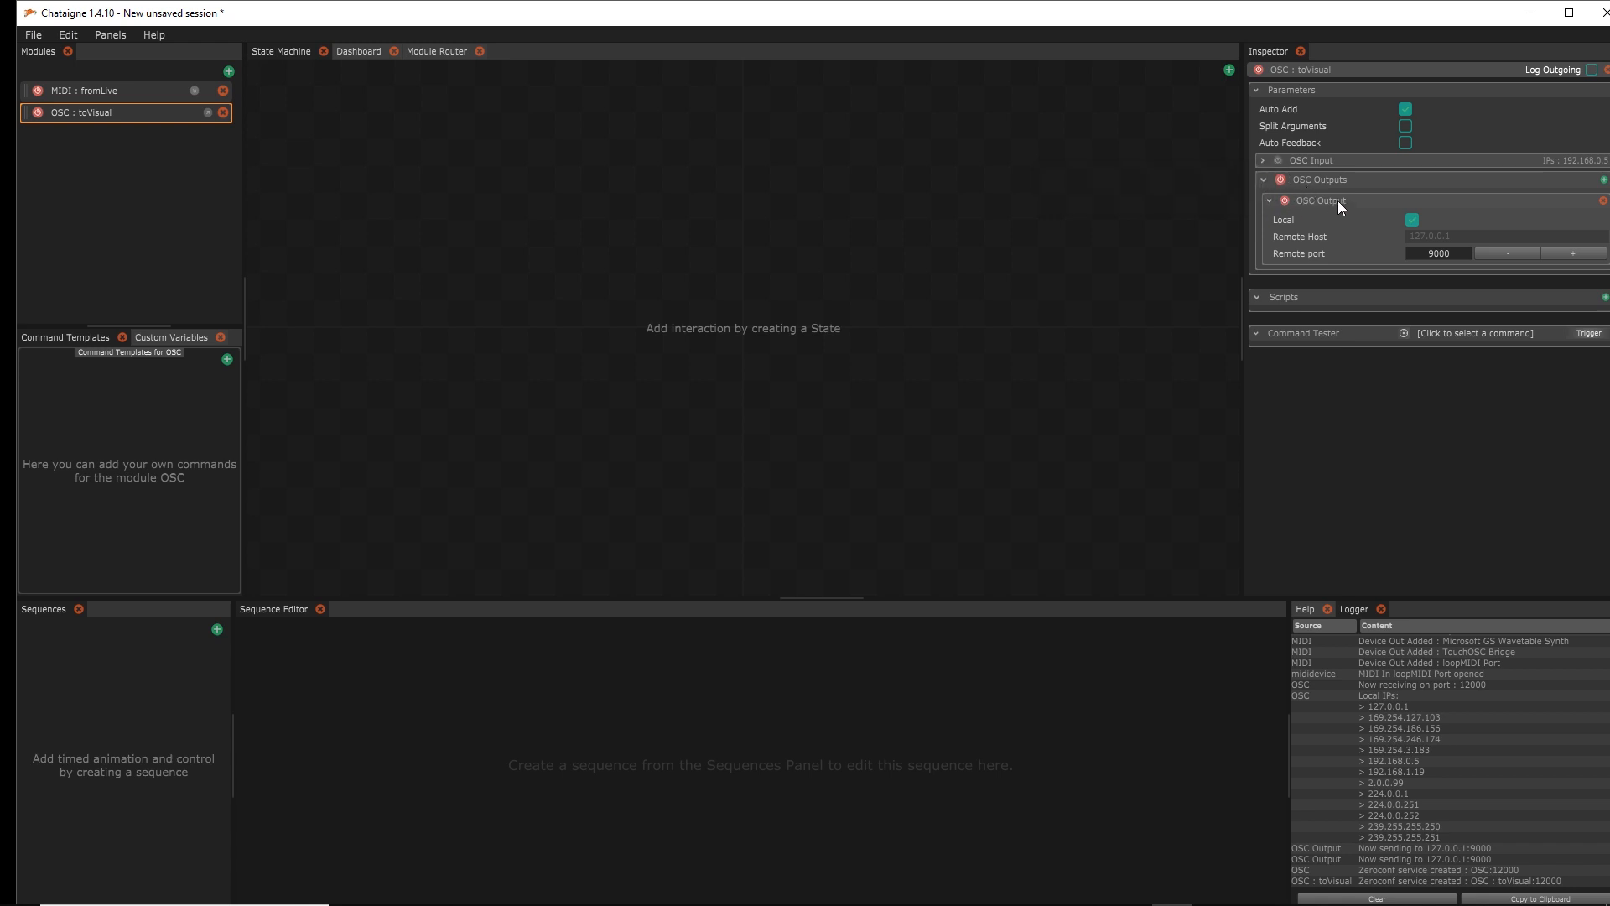
left_click(1413, 220)
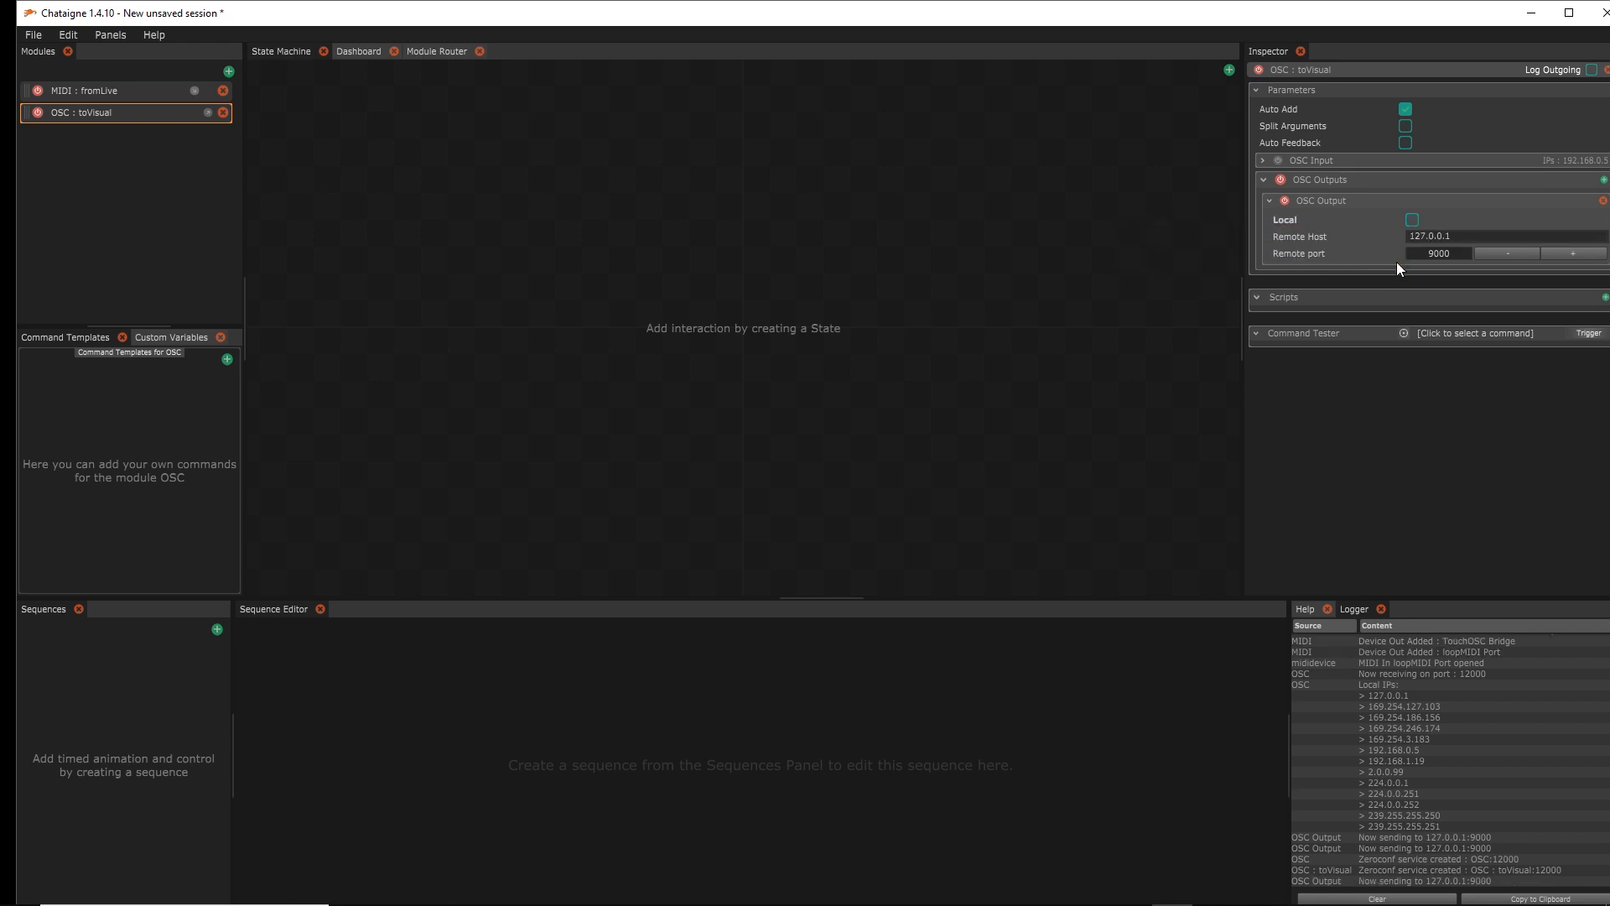
left_click(1453, 239)
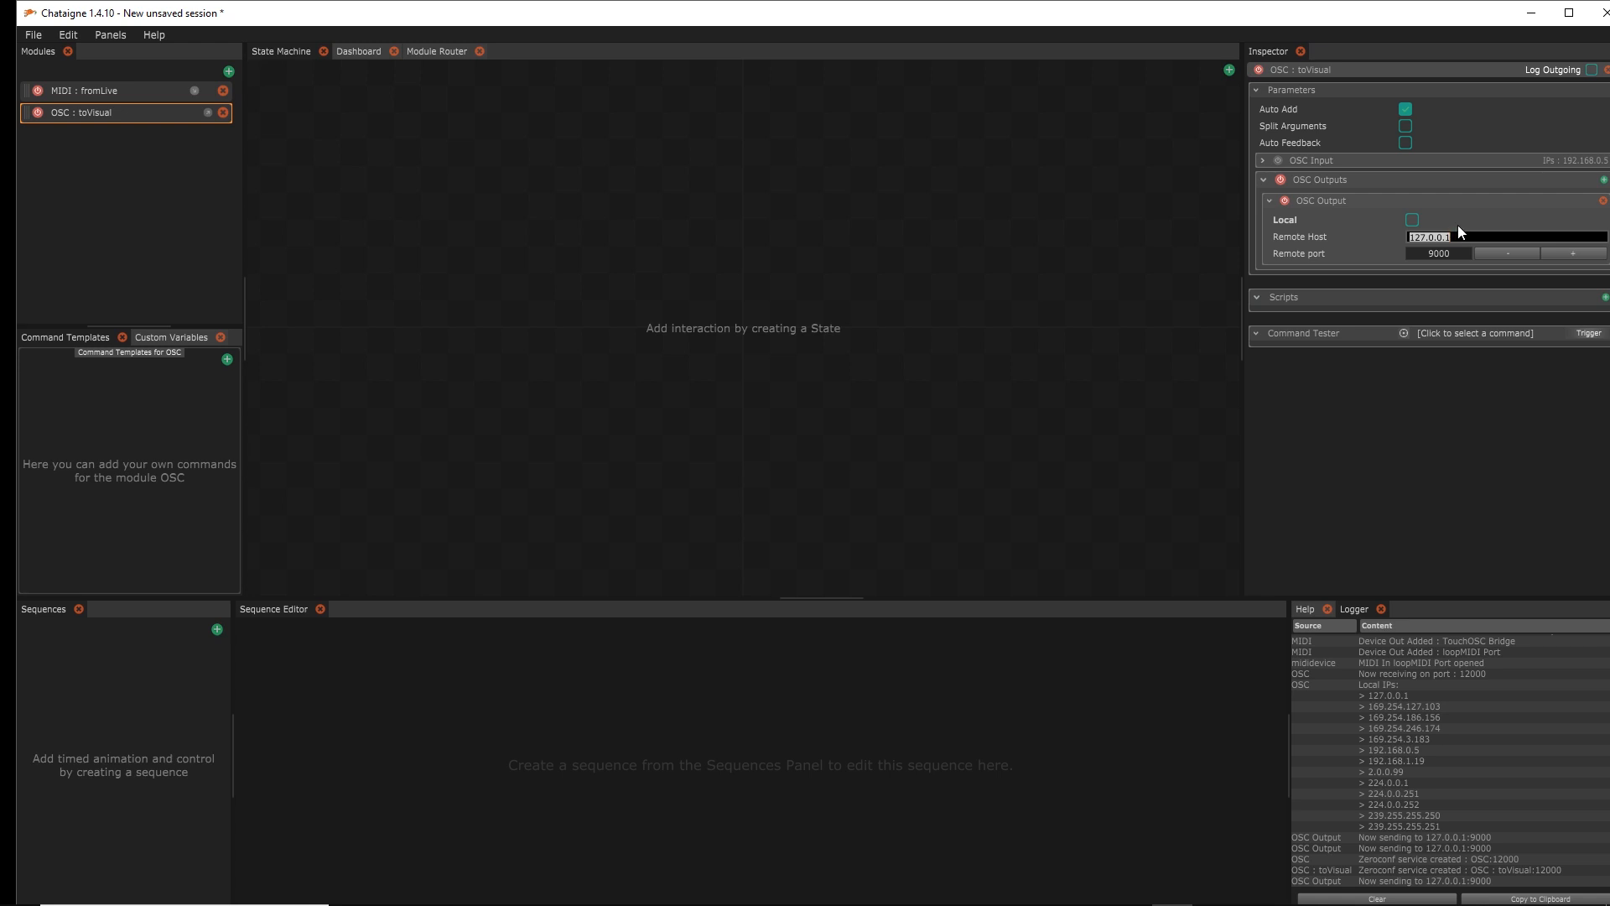
key("Return")
left_click(1416, 219)
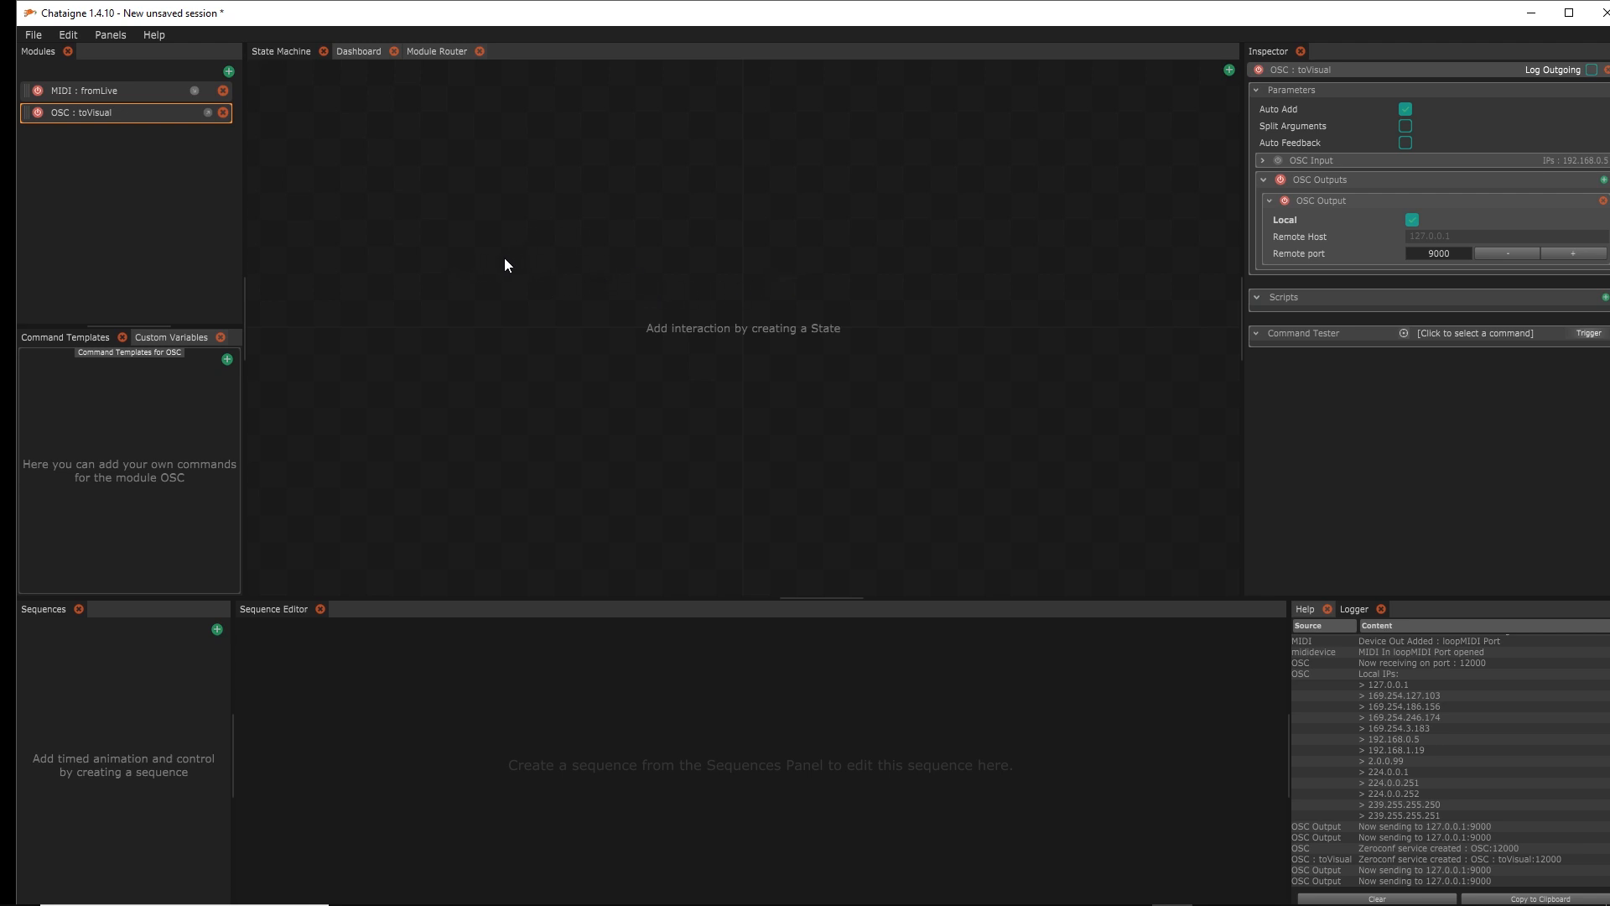
Check the fromLive and toVisual modules, toggling fromLive's Auto Add off and back on
left_click(159, 93)
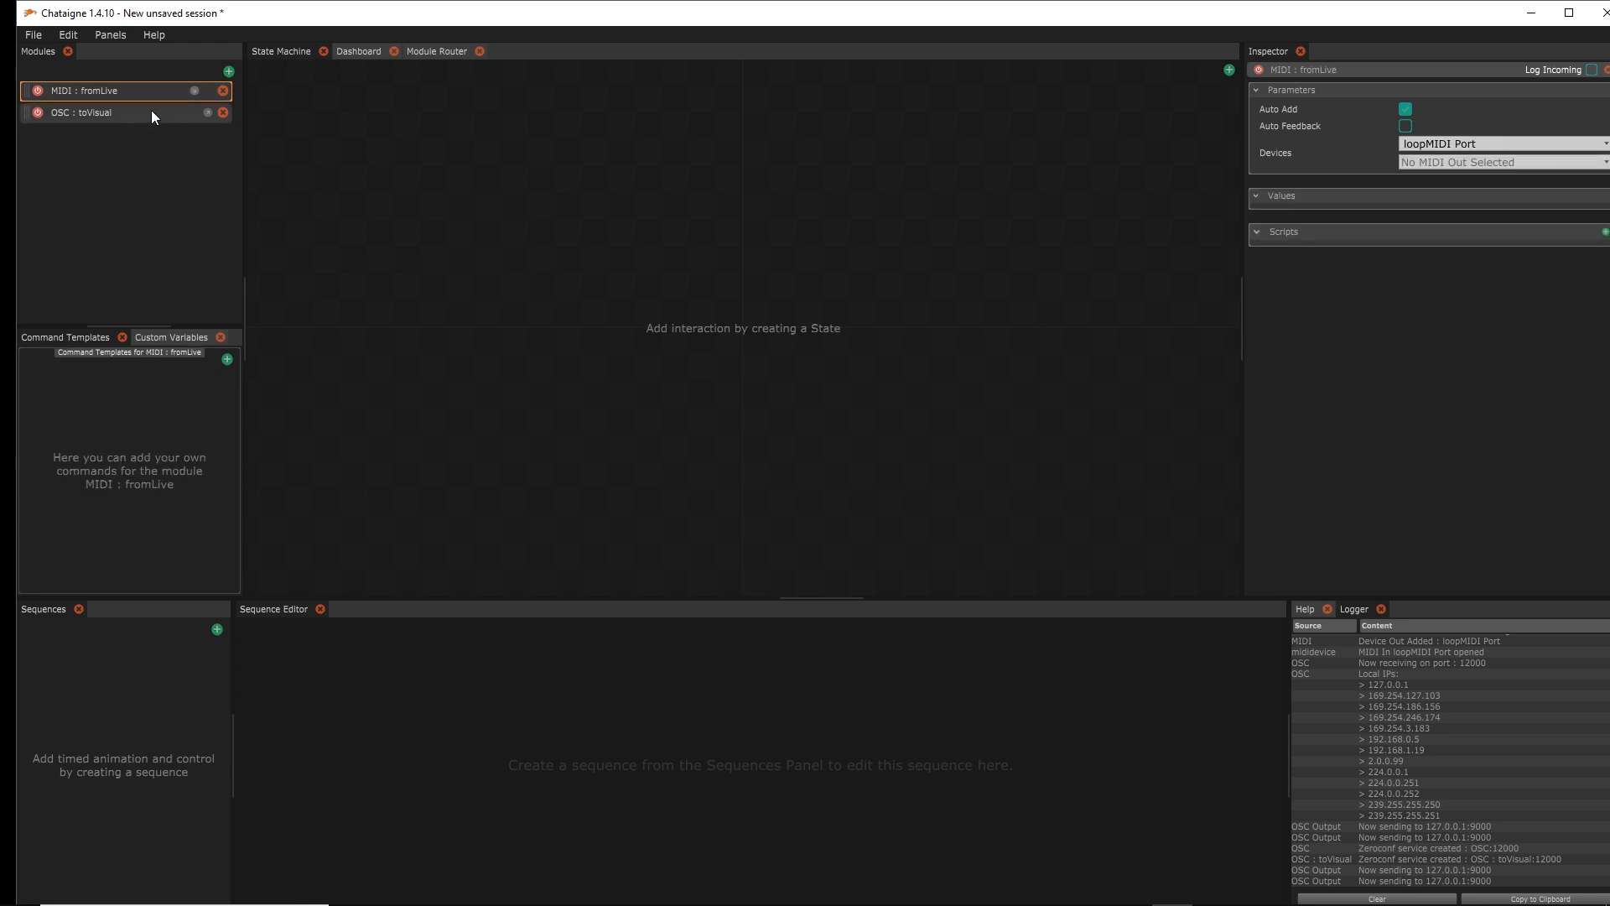
left_click(151, 110)
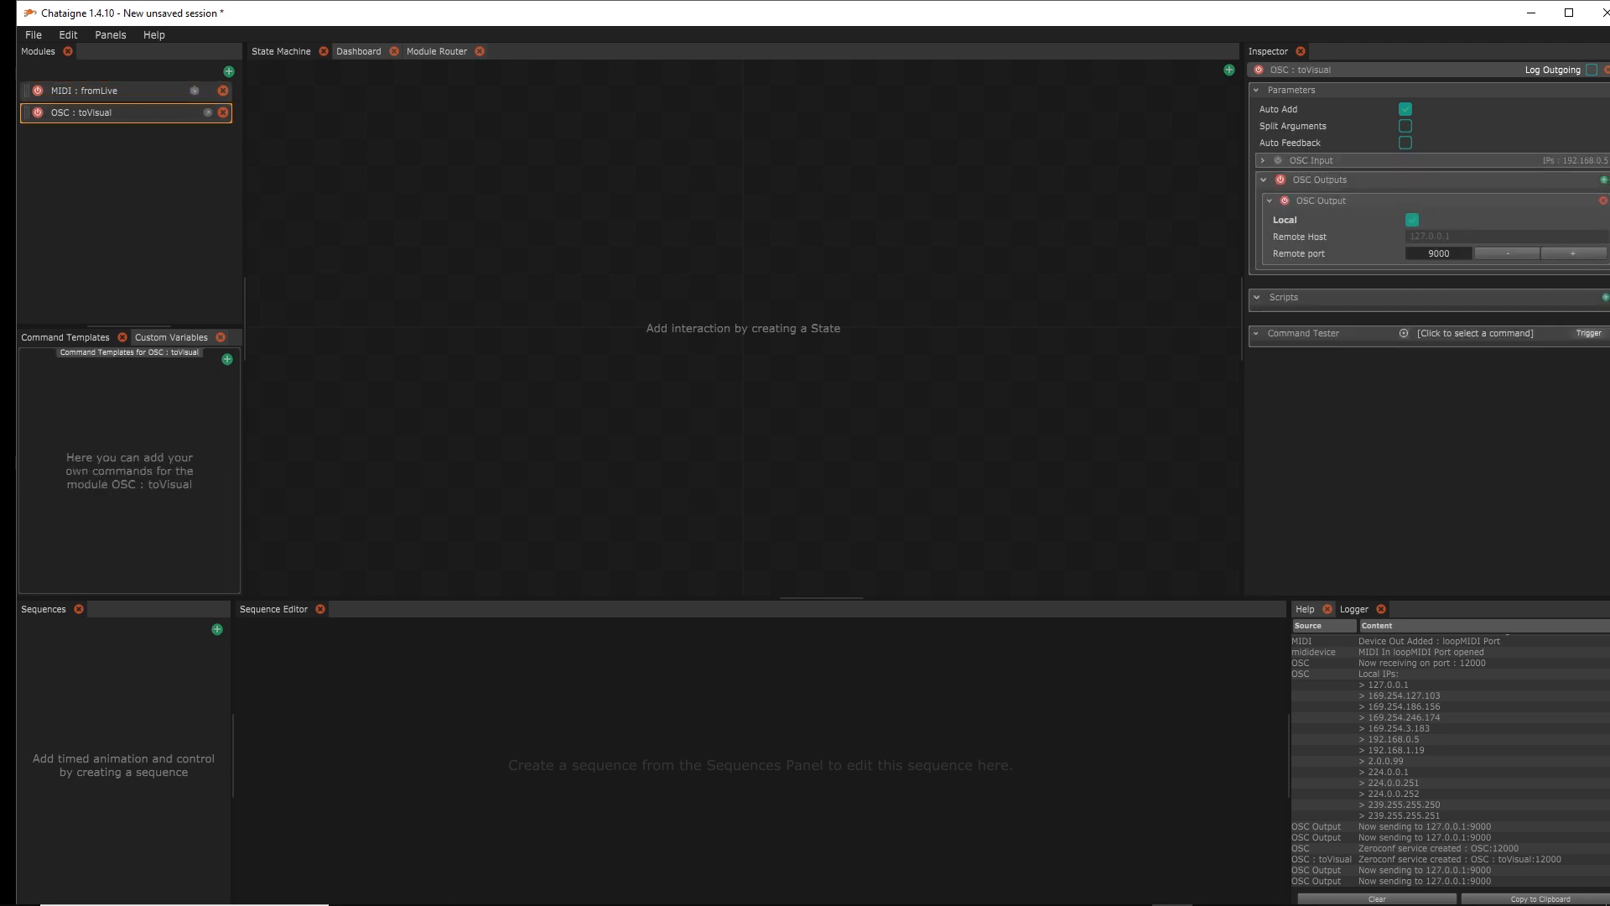
key("alt+Tab")
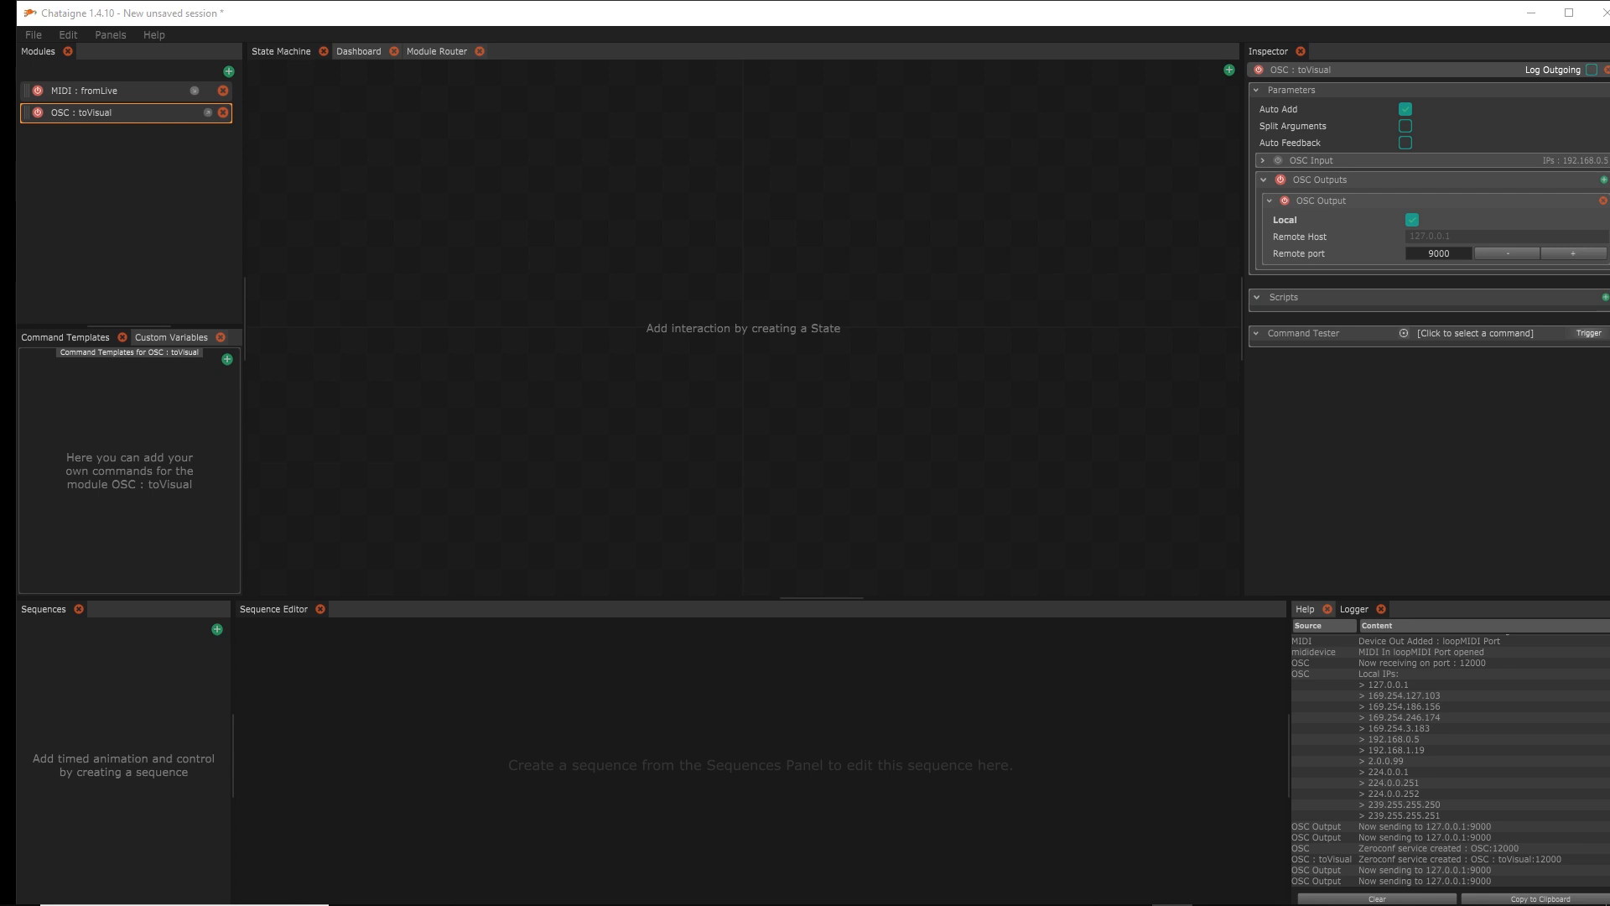
left_click(104, 91)
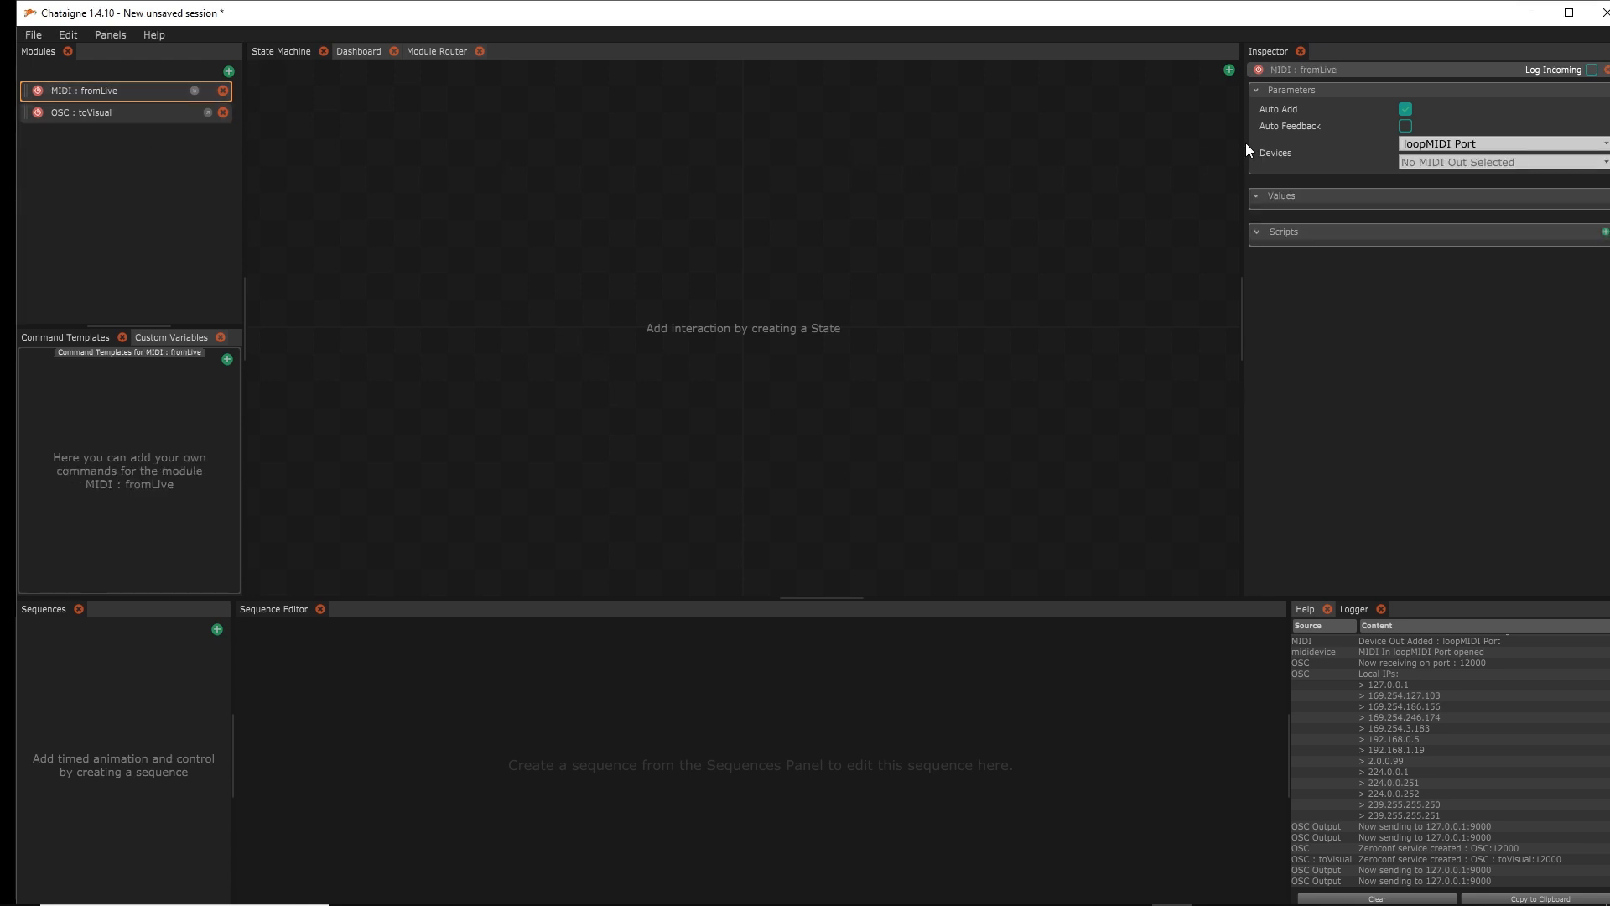
left_click(1402, 108)
left_click(1407, 110)
Maximize and restore the Chataigne window, then narrow it onto the right side of the screen
left_click(1566, 19)
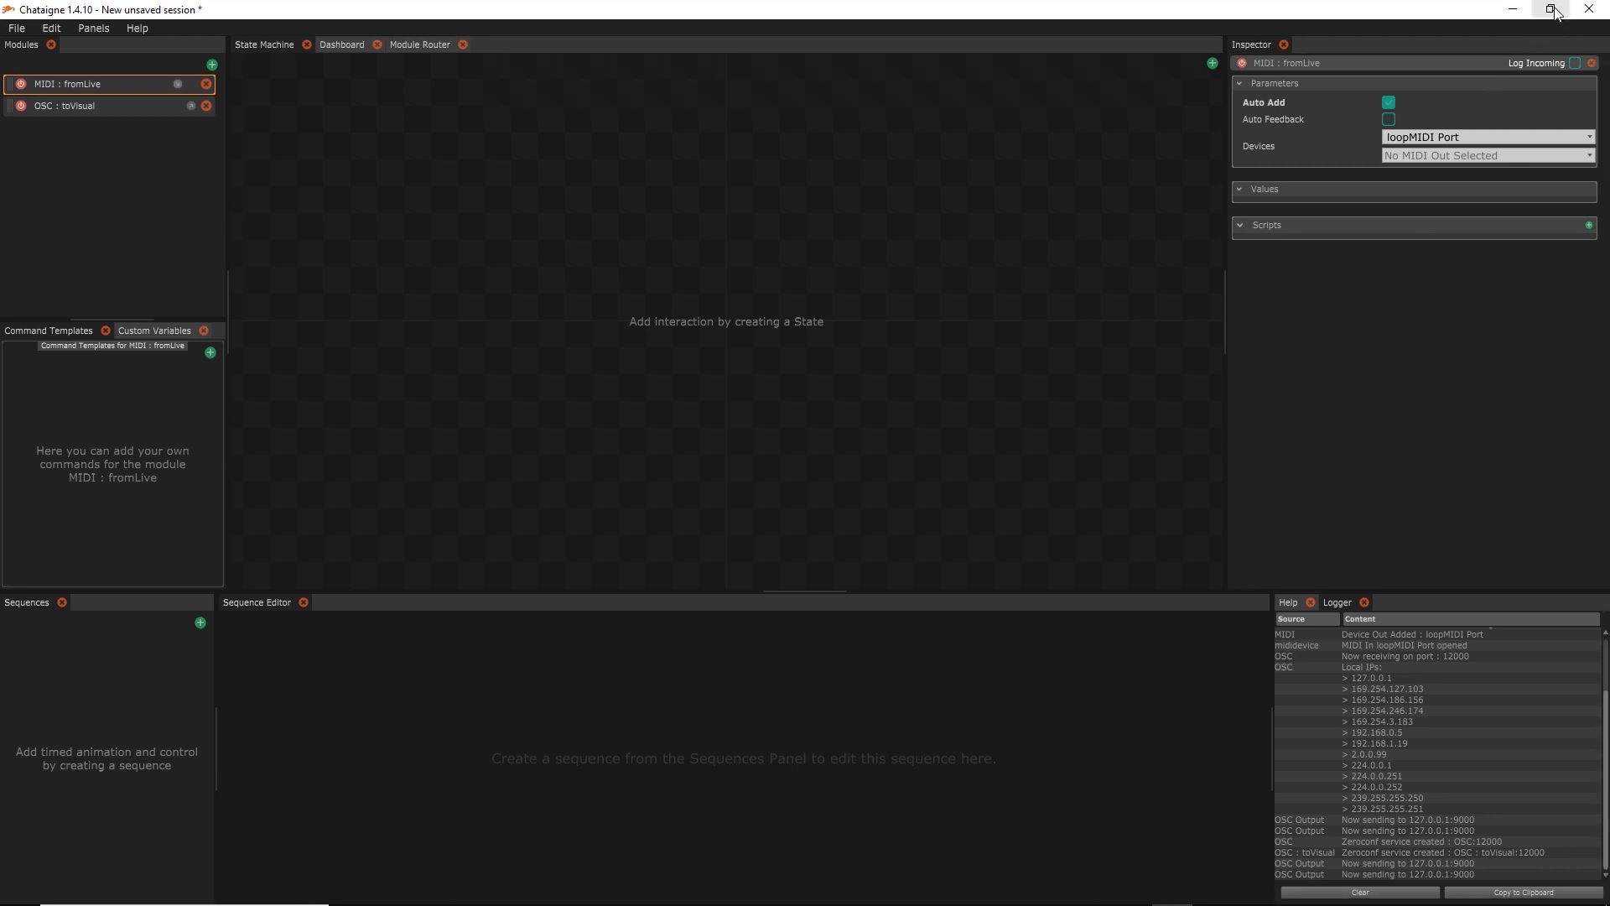
left_click(1550, 9)
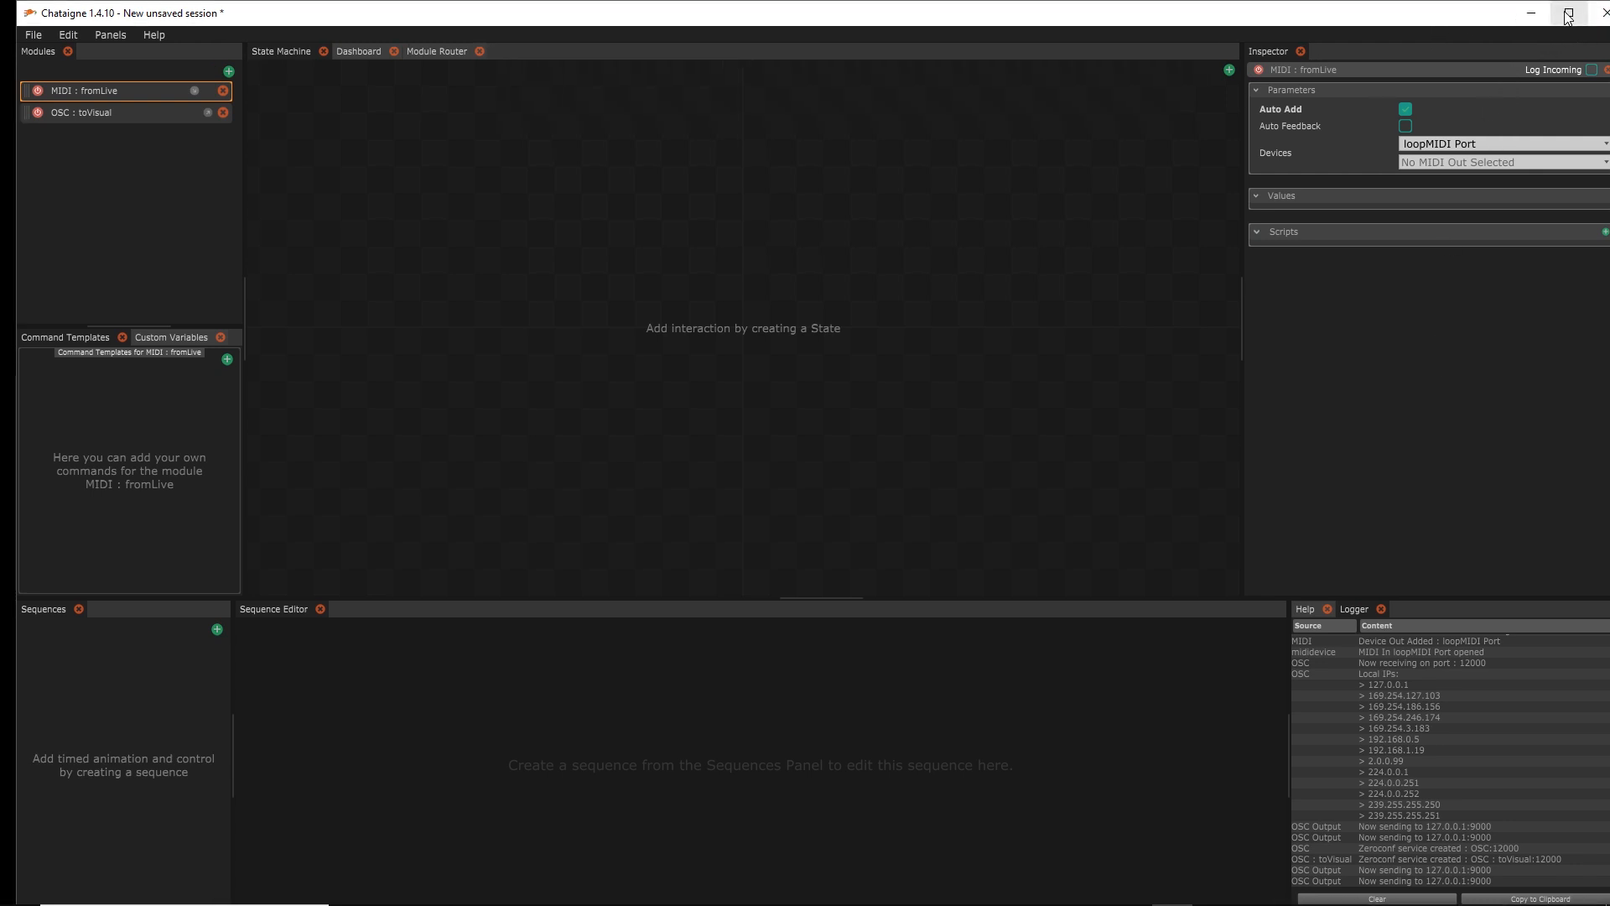
left_click_drag(15, 143, 699, 132)
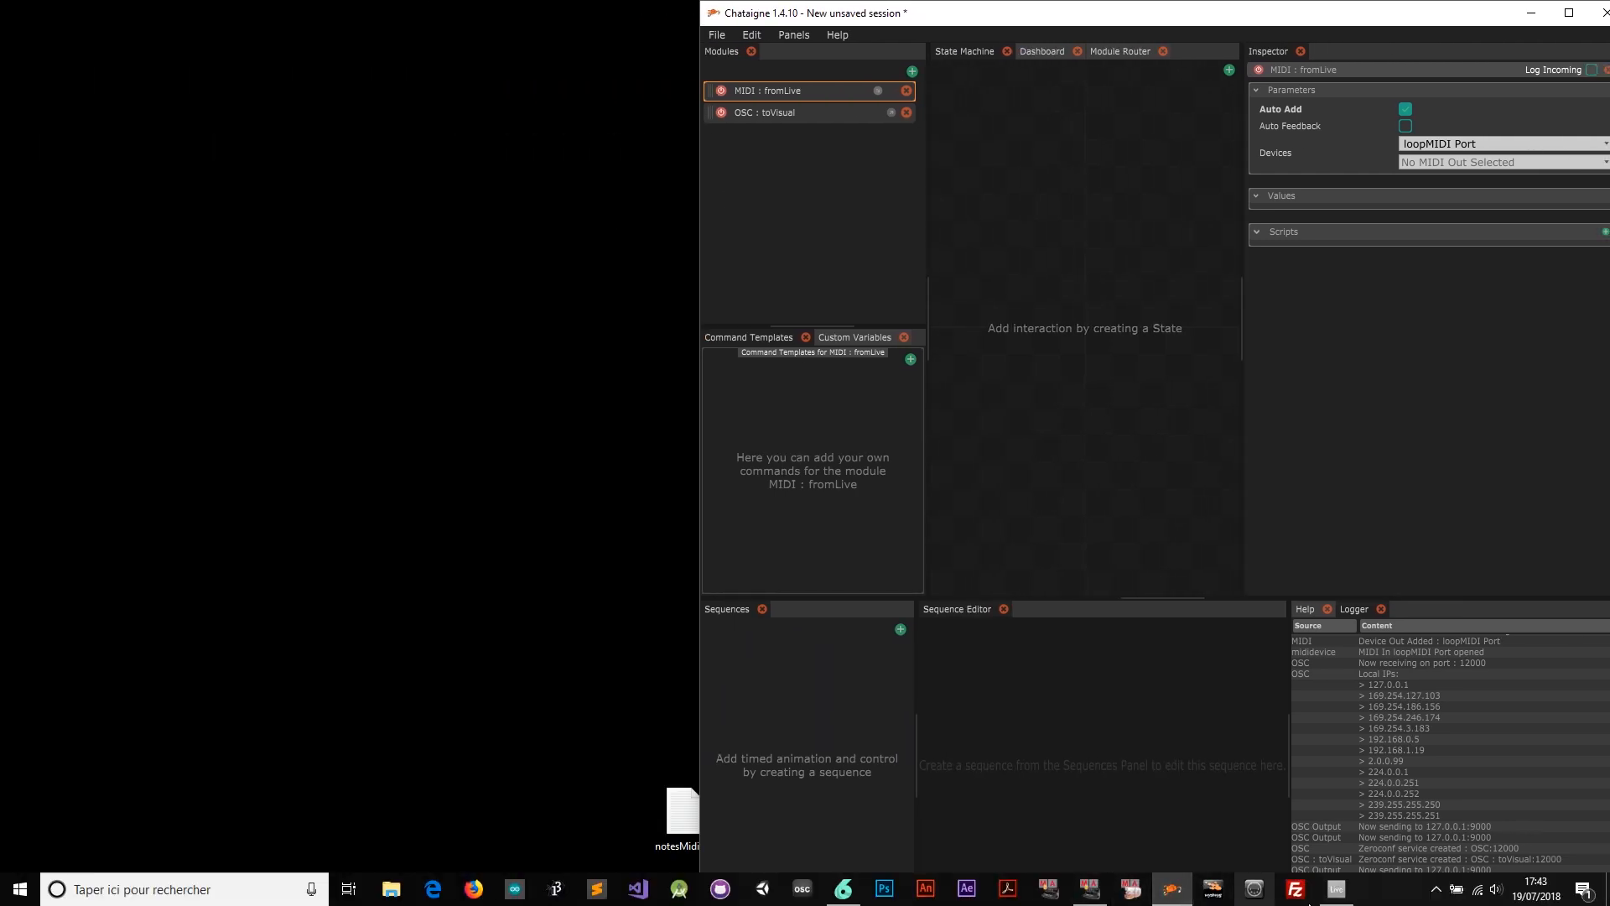
Restore Live's window and narrow it so Chataigne shows beside it
left_click(1337, 889)
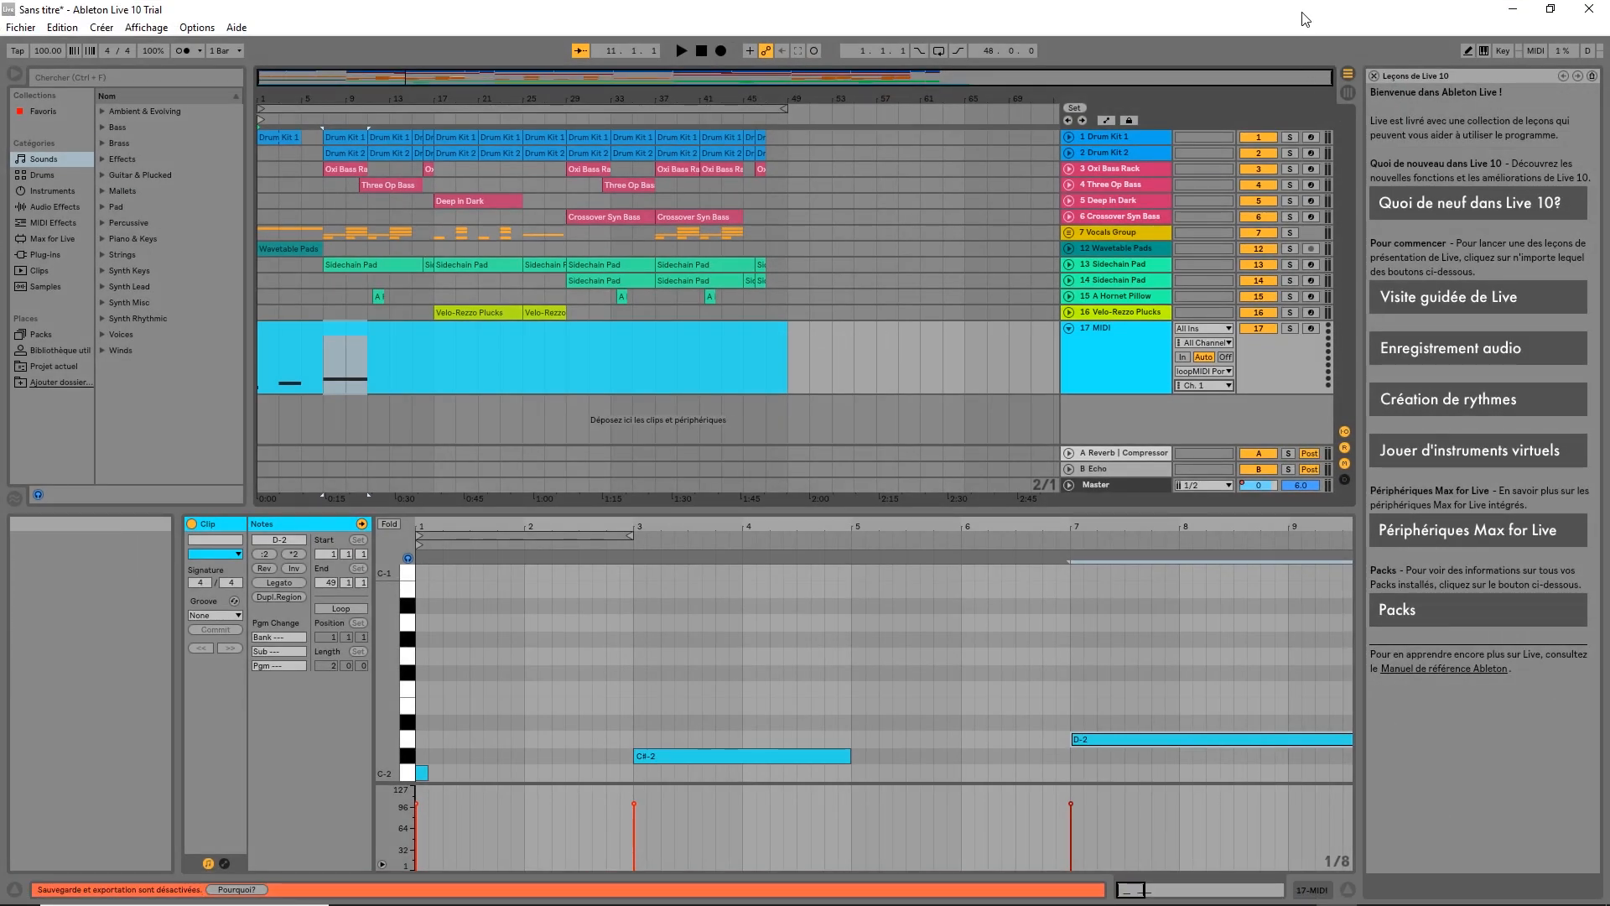
double_click(1305, 13)
left_click_drag(1276, 131, 943, 176)
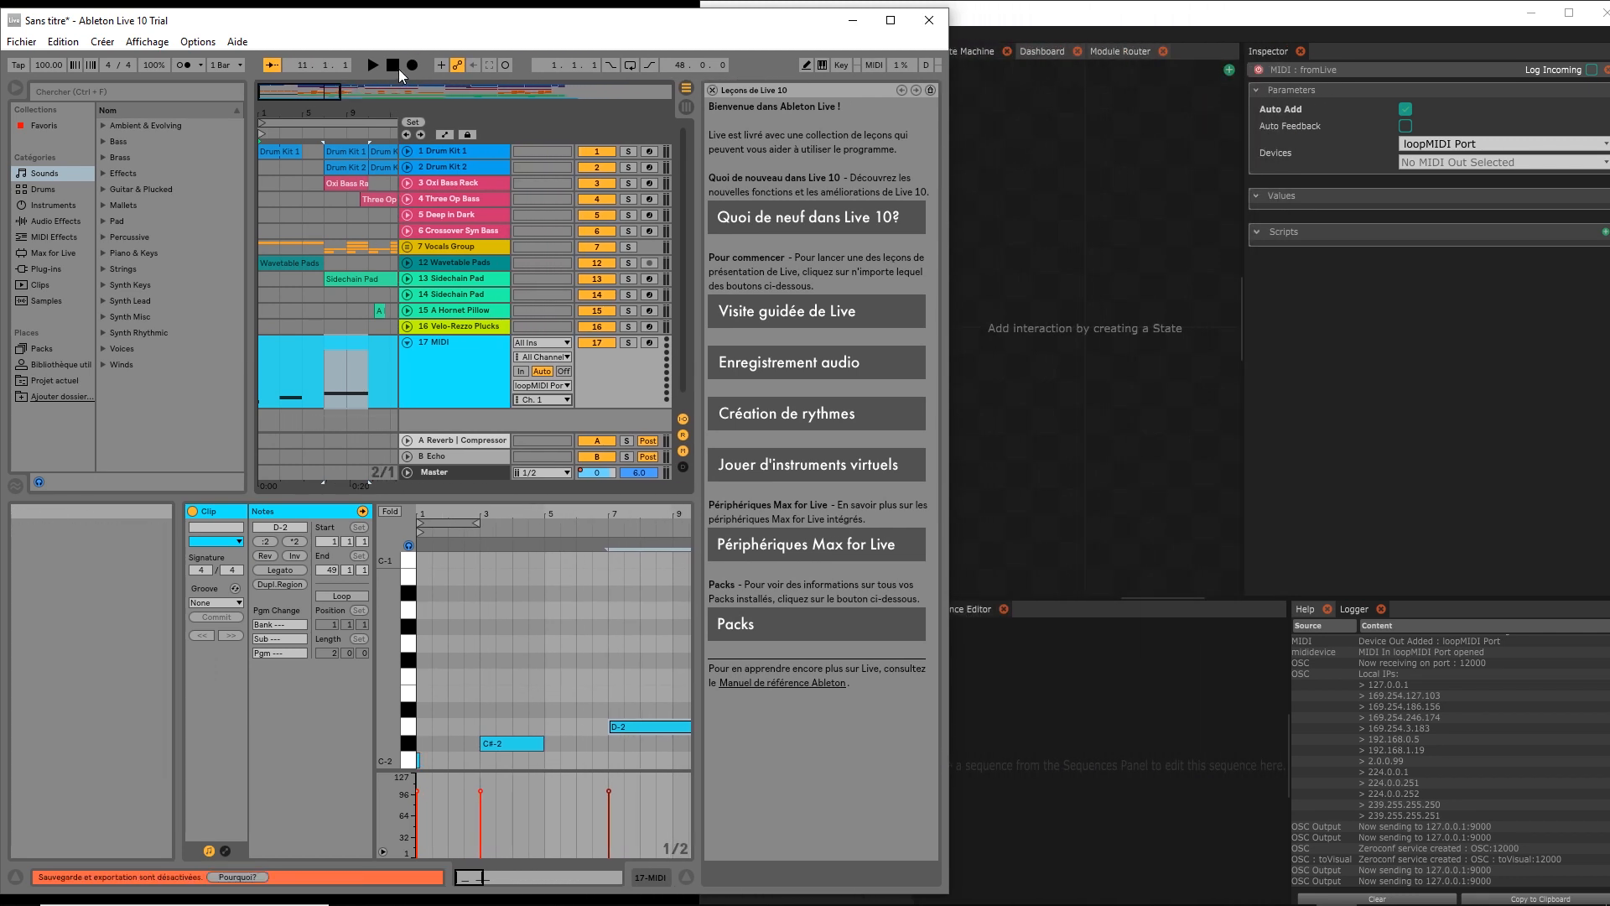
Play the clip from the start to send its notes, then delete CC123 and disable Auto Add
left_click(394, 65)
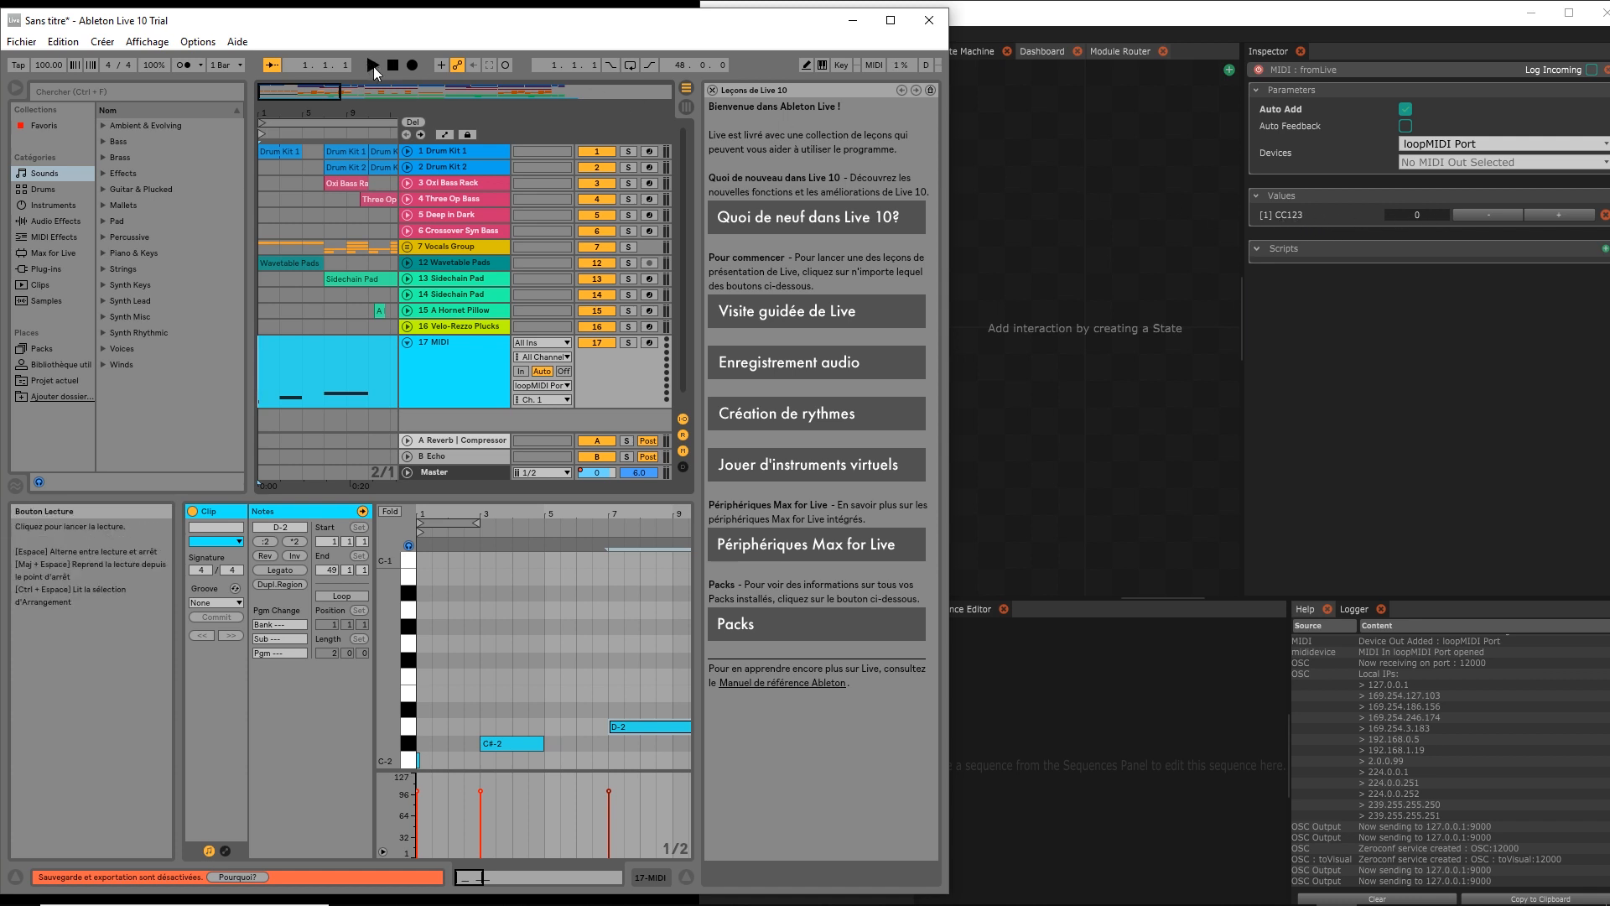
left_click(374, 67)
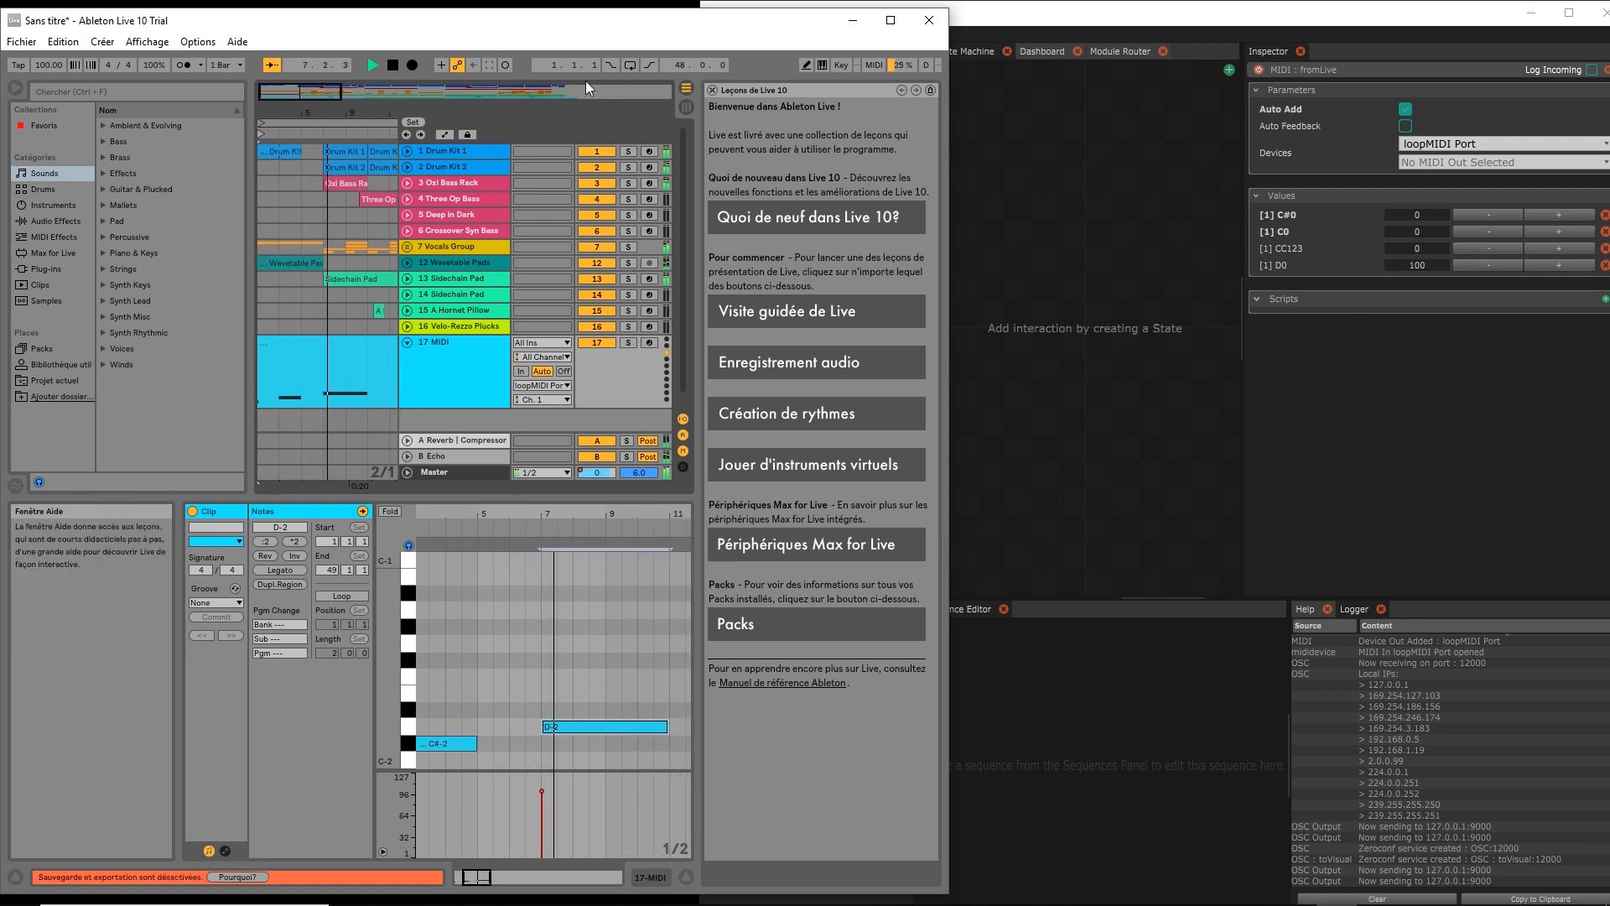
left_click(394, 66)
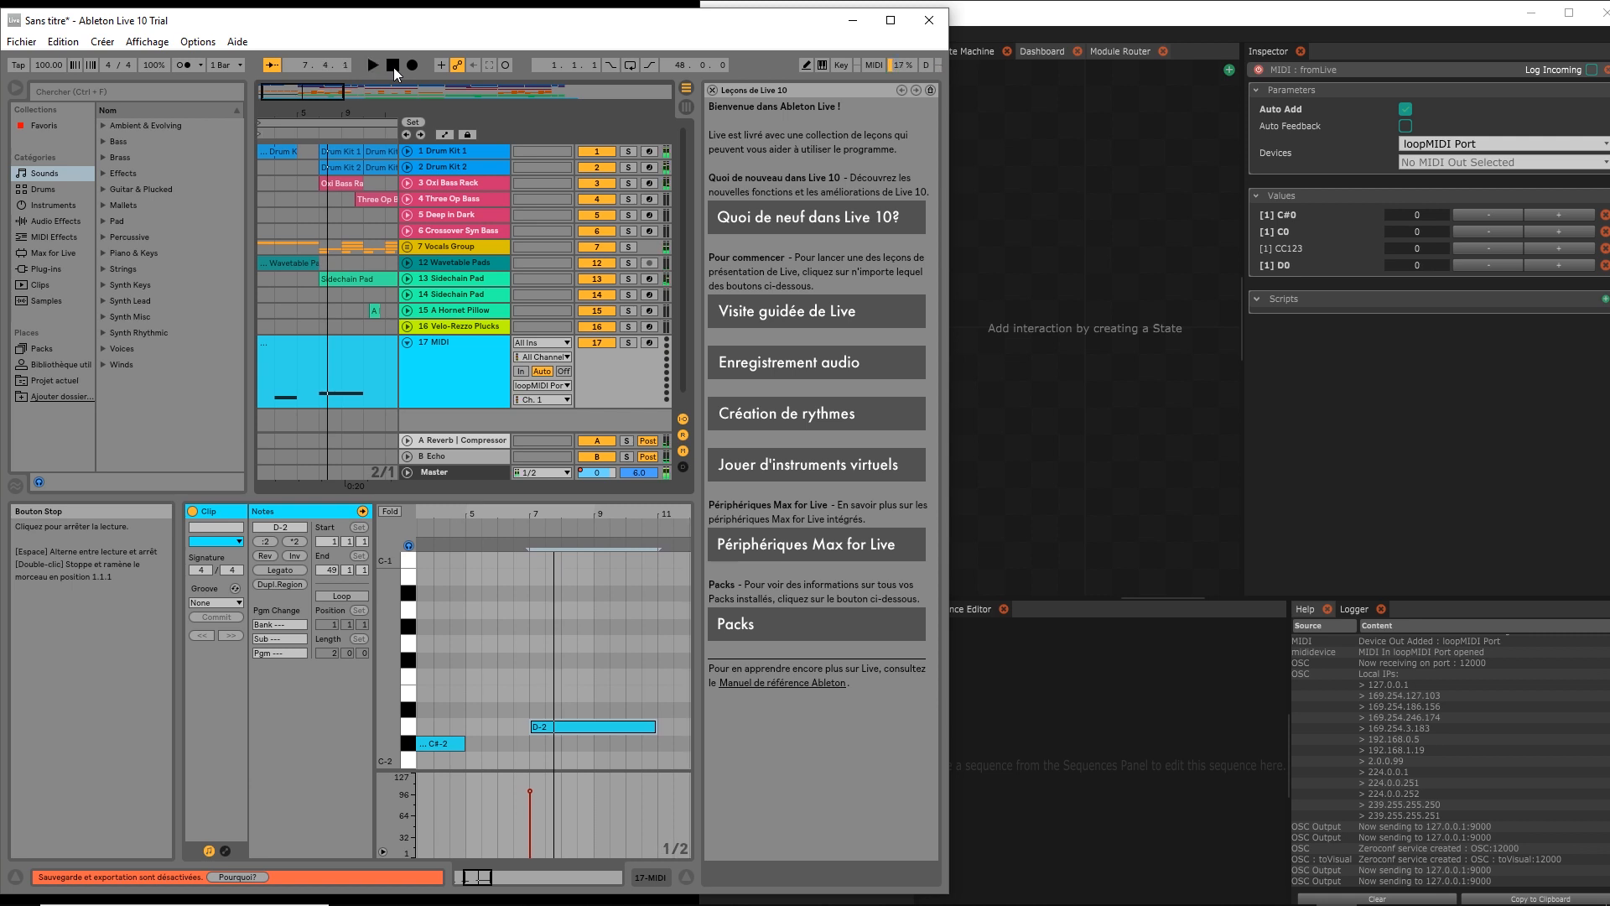
left_click(394, 67)
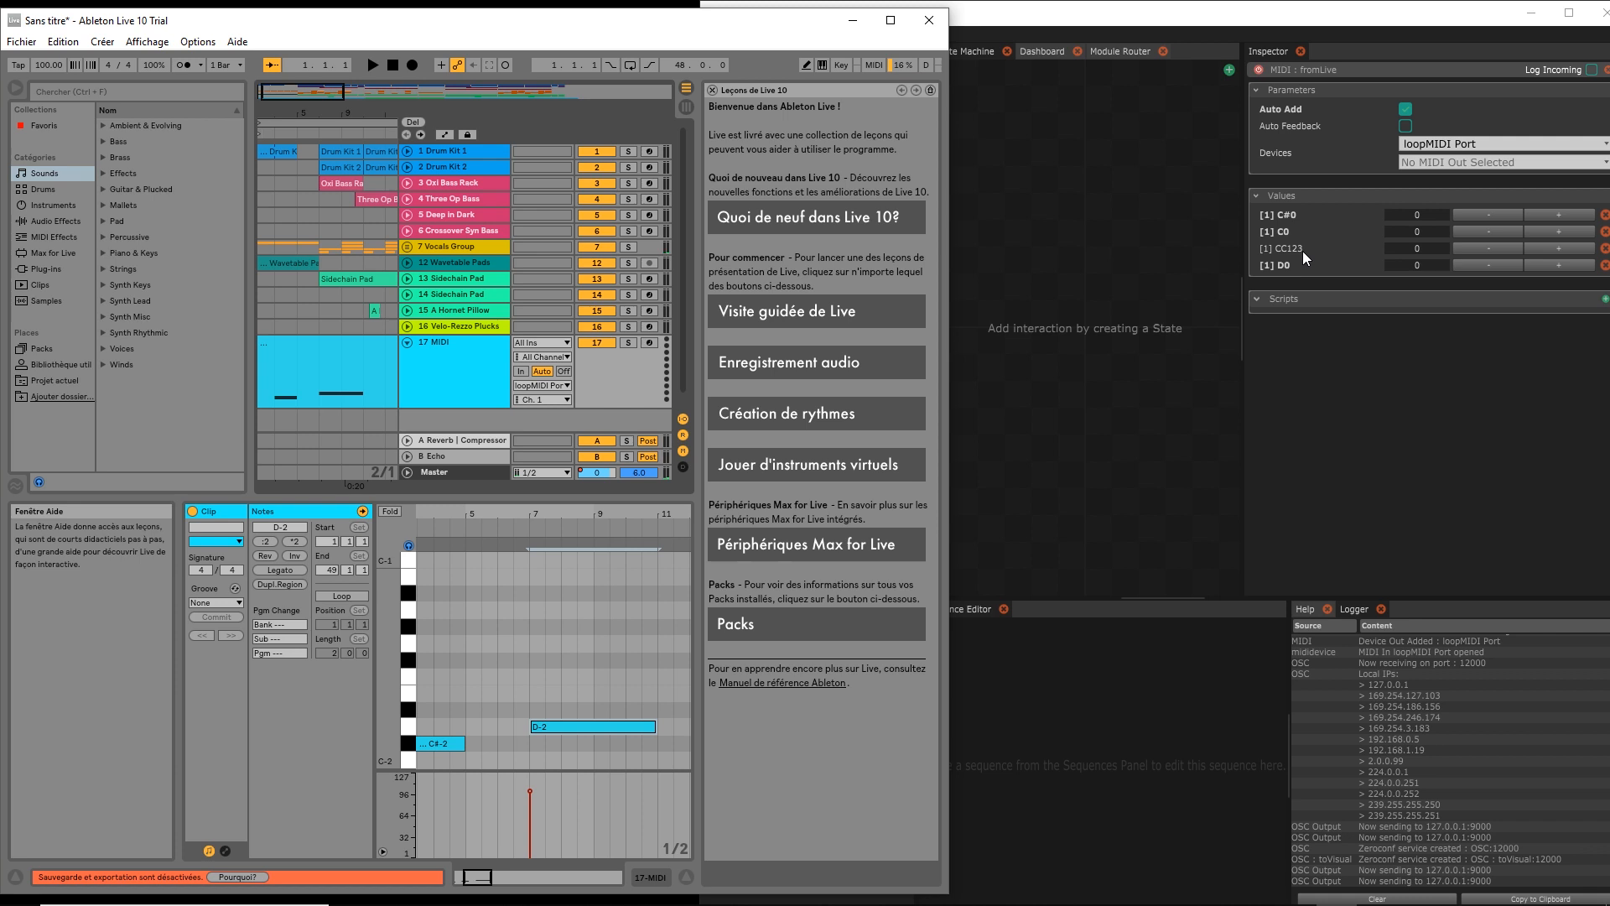
left_click(1604, 248)
left_click(1406, 109)
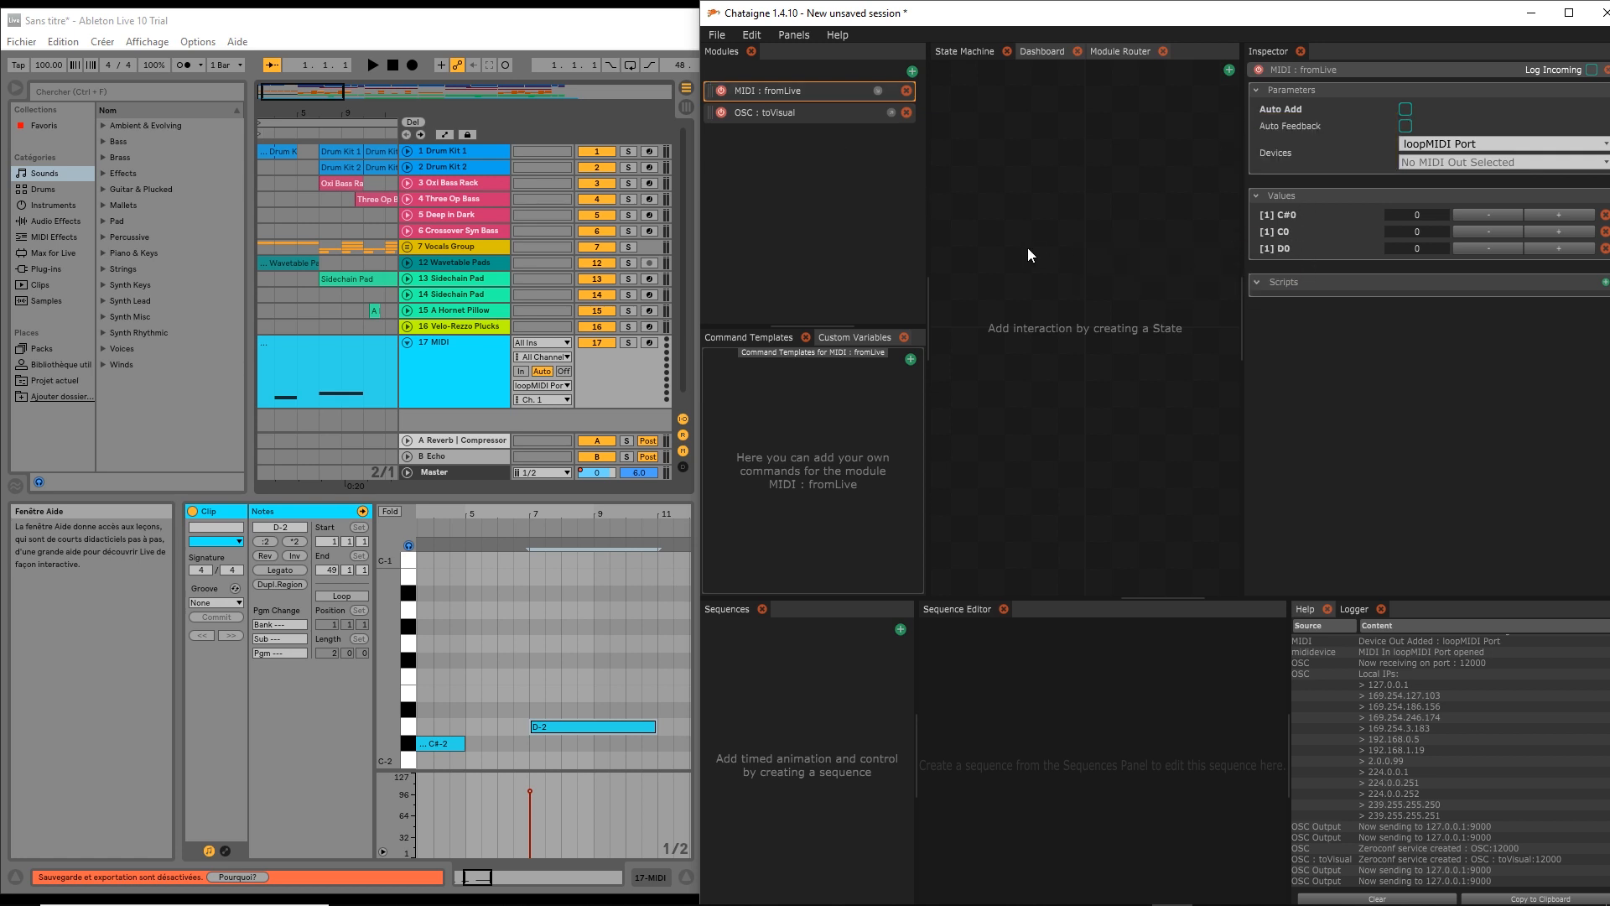
Widen Chataigne over Live and show the fromLive module's C#0, C0 and D0 values
left_click(717, 218)
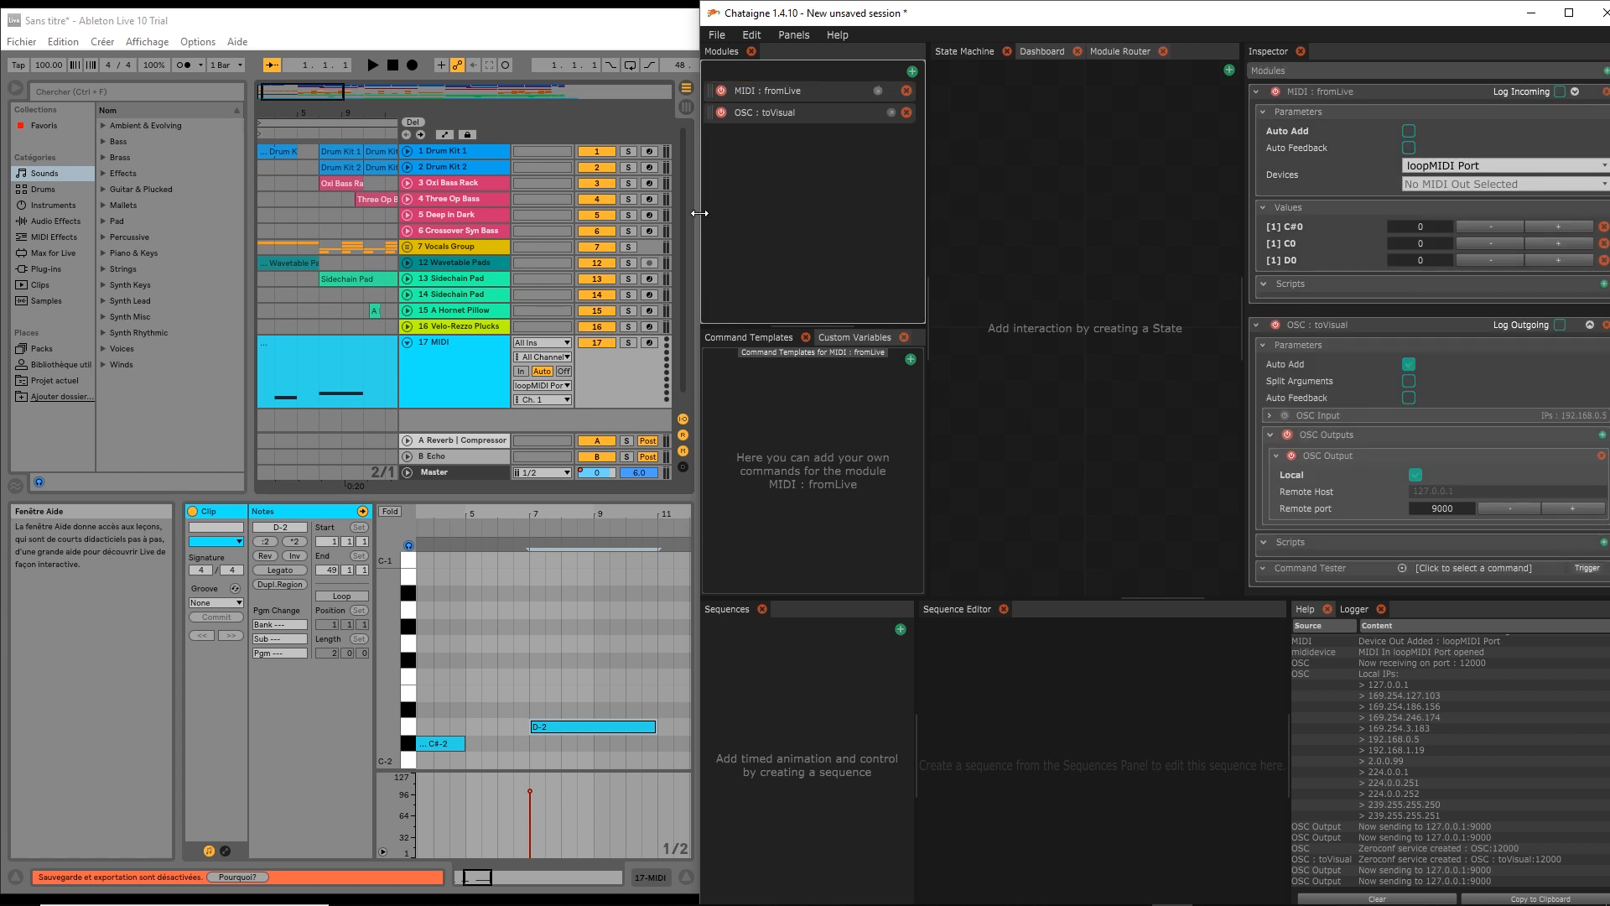
left_click(495, 32)
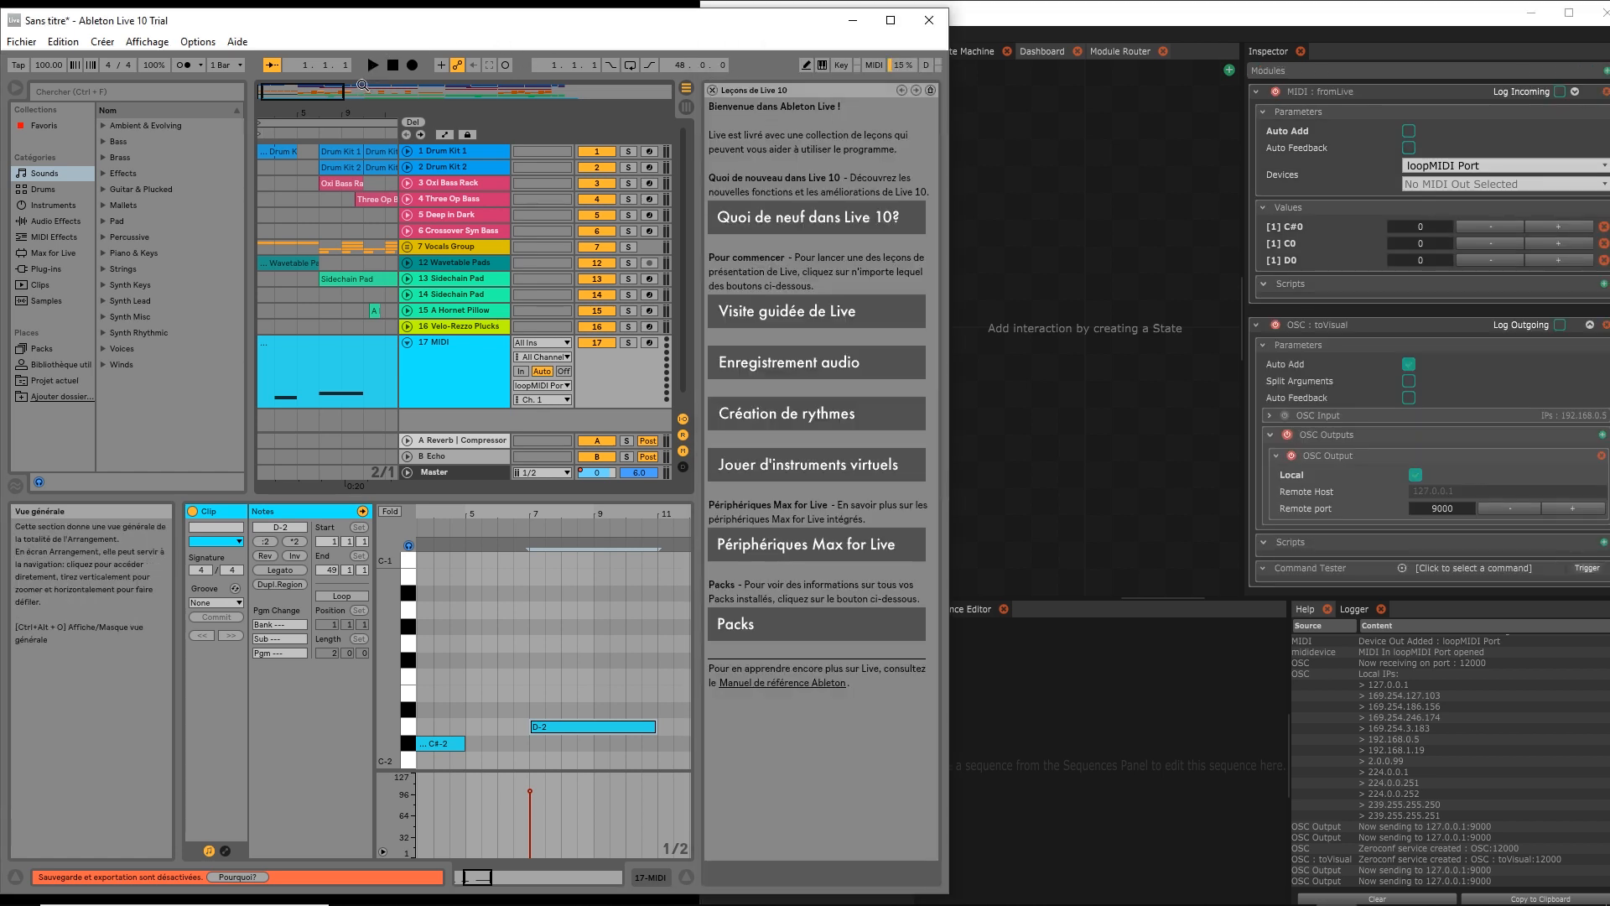
left_click(1008, 186)
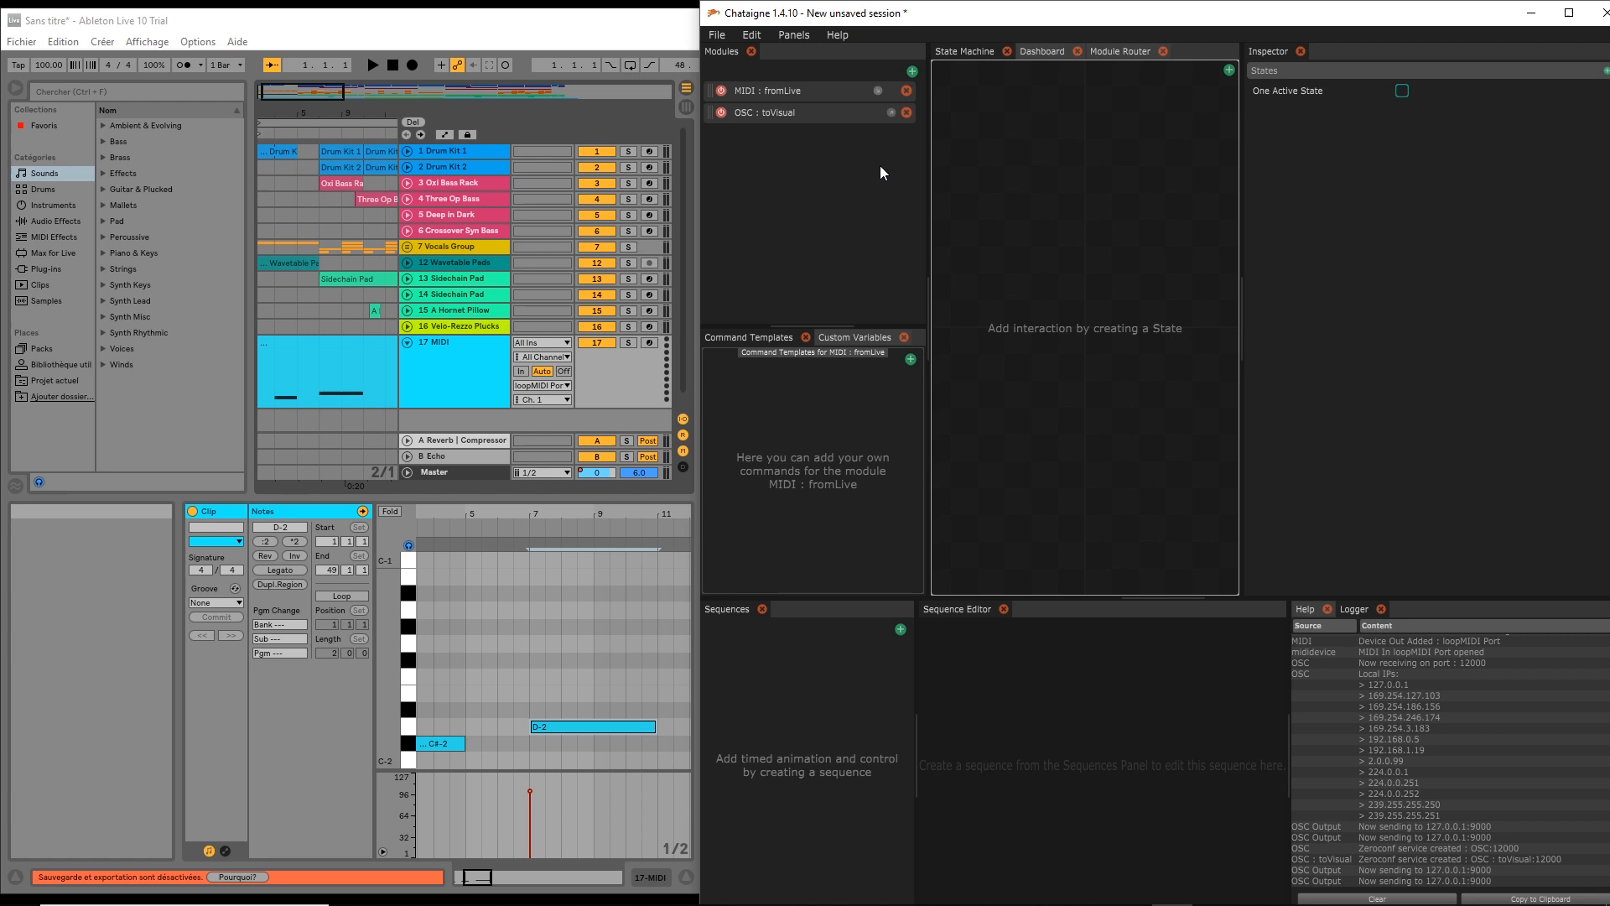
left_click_drag(697, 196, 90, 195)
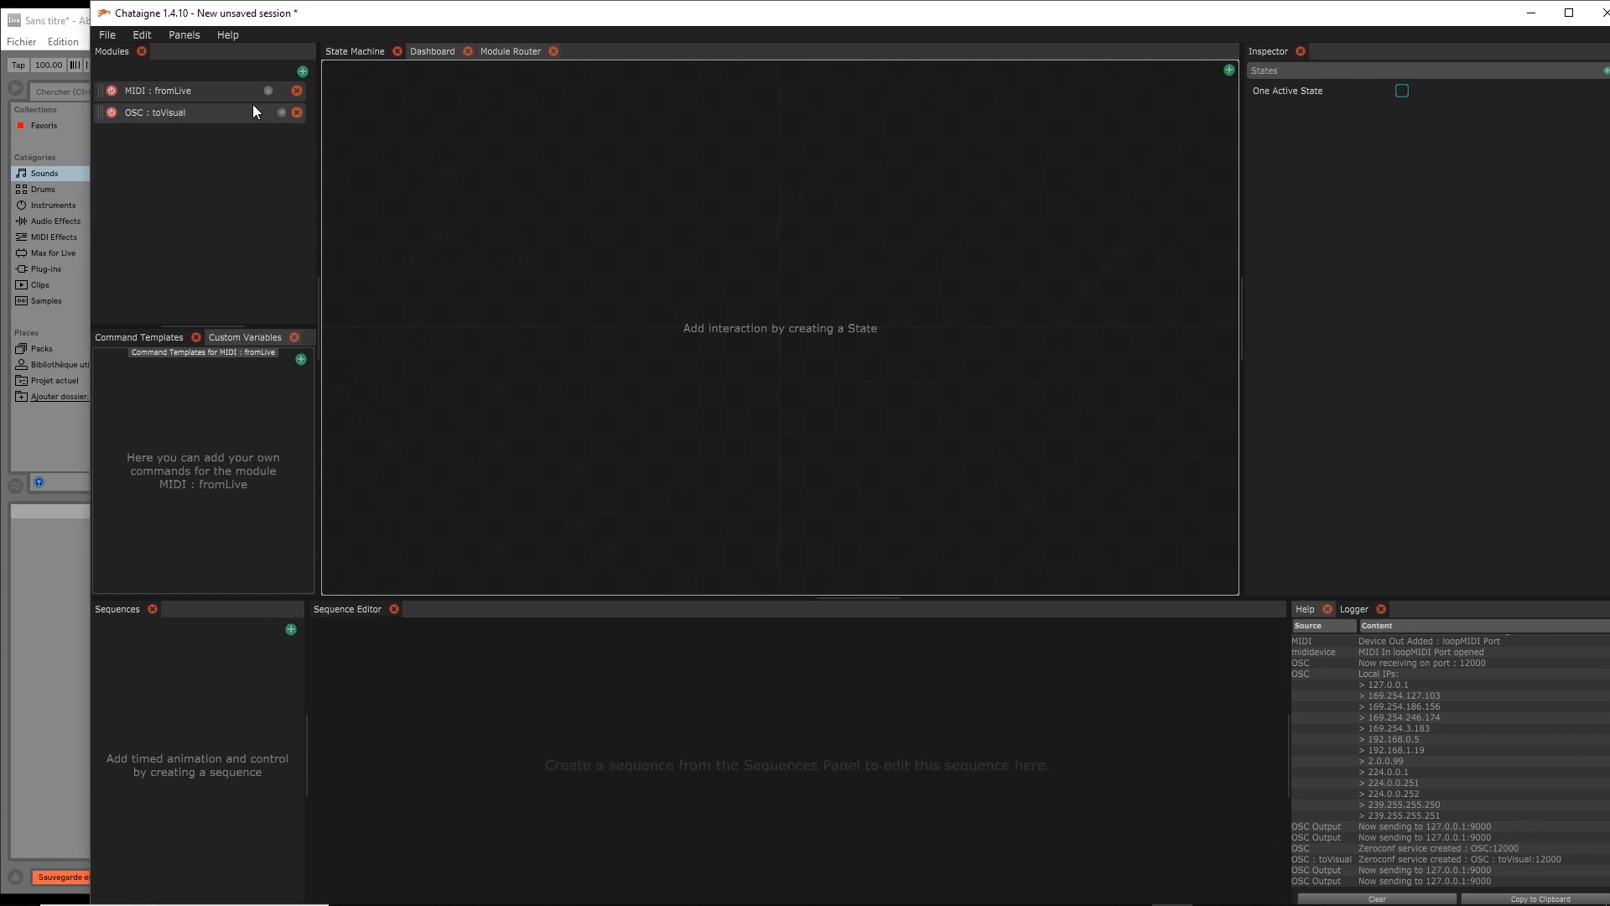
left_click(195, 88)
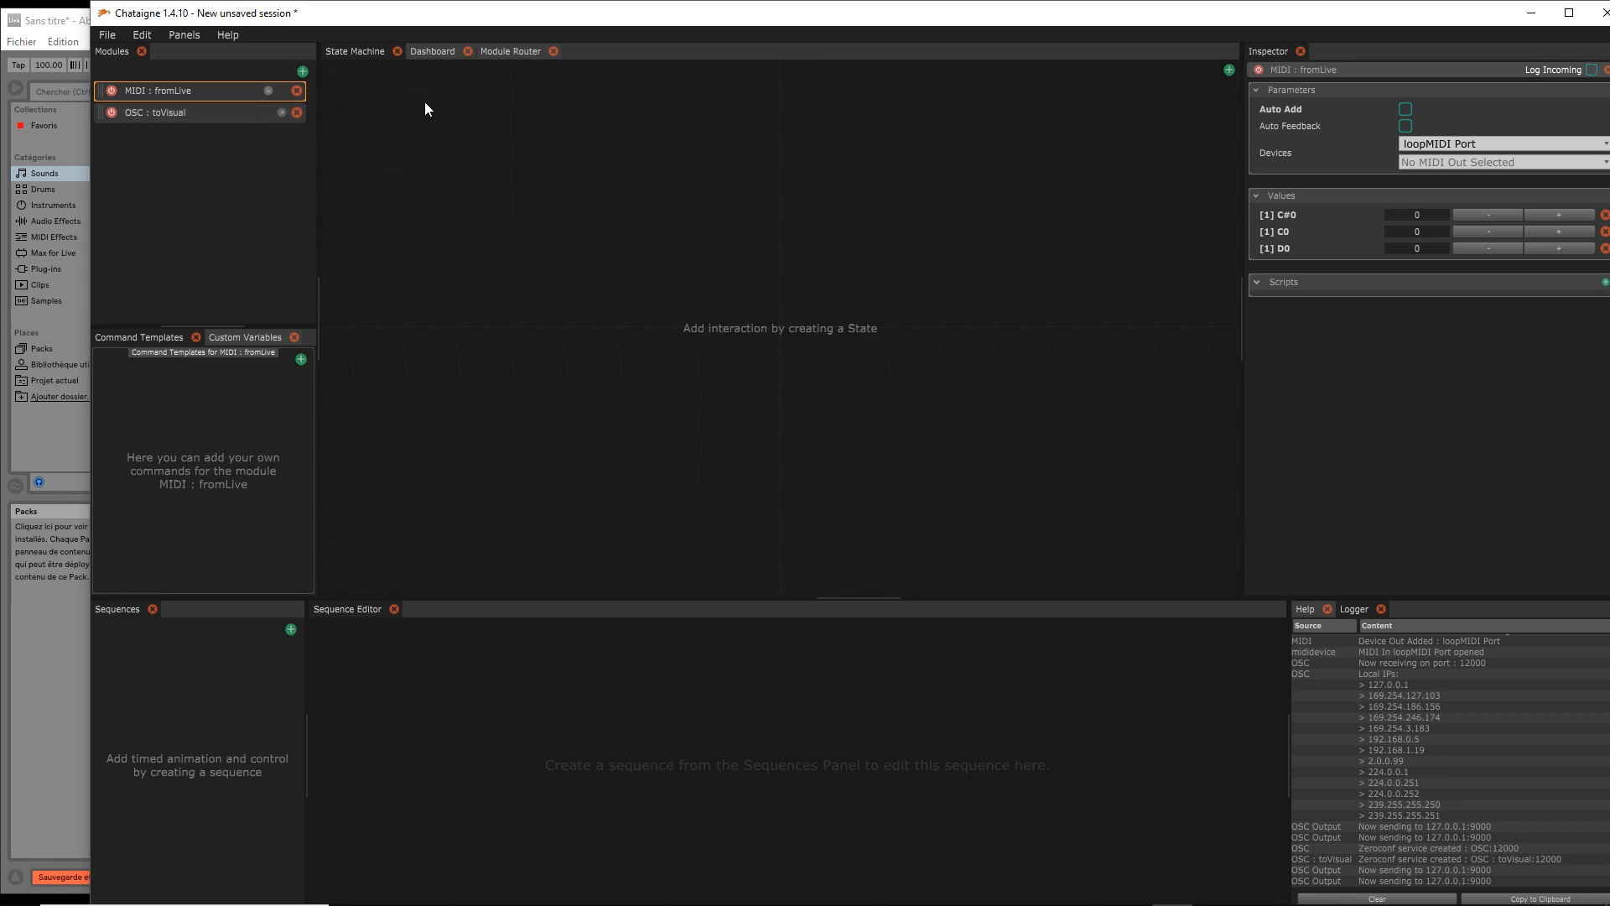
Add a new router in Module Router and name it FromLiveToVisual
left_click(512, 52)
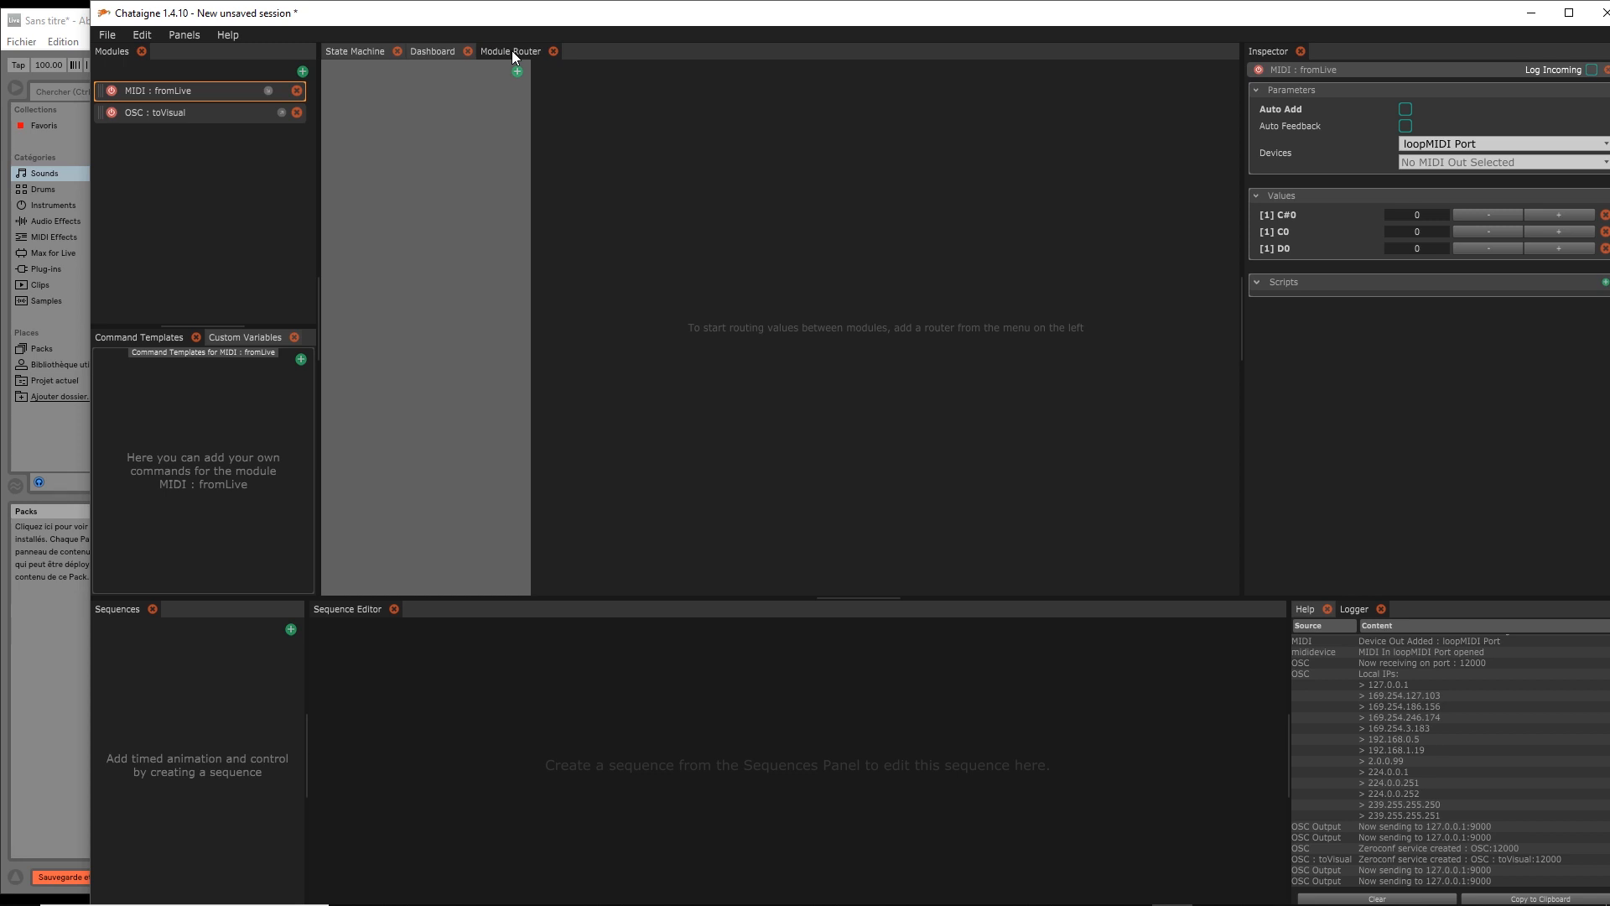
left_click(519, 72)
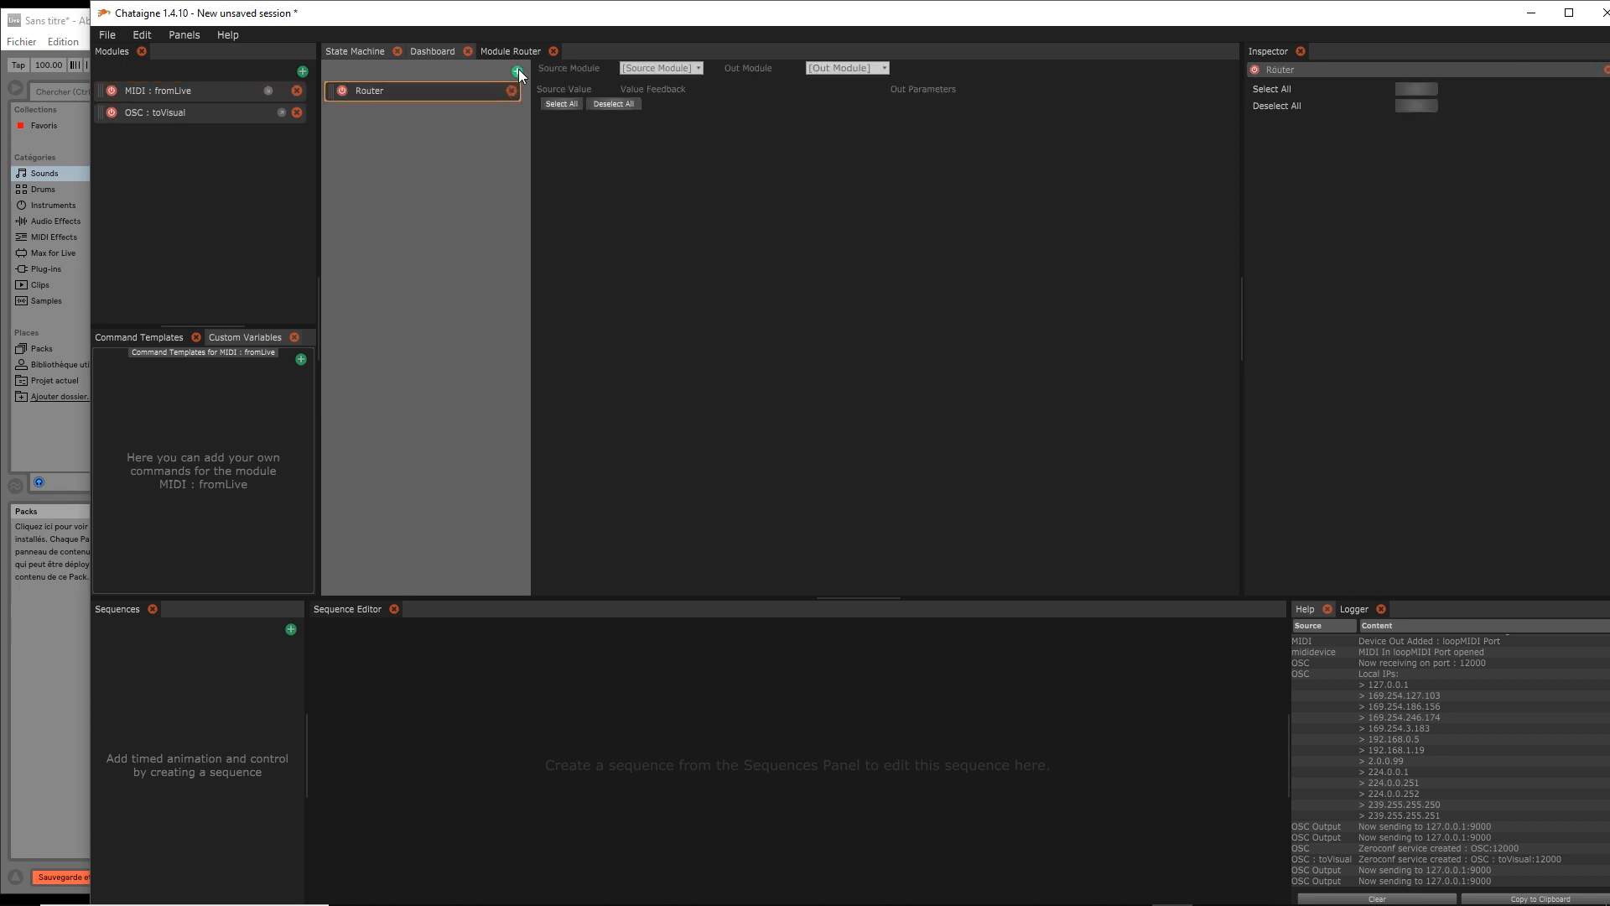
double_click(378, 94)
type("From")
type("LiveToGMA")
key("BackSpace")
key("BackSpace")
type("Visual")
key("Return")
Set the router's source to MIDI : fromLive and output to OSC : toVisual
left_click(690, 65)
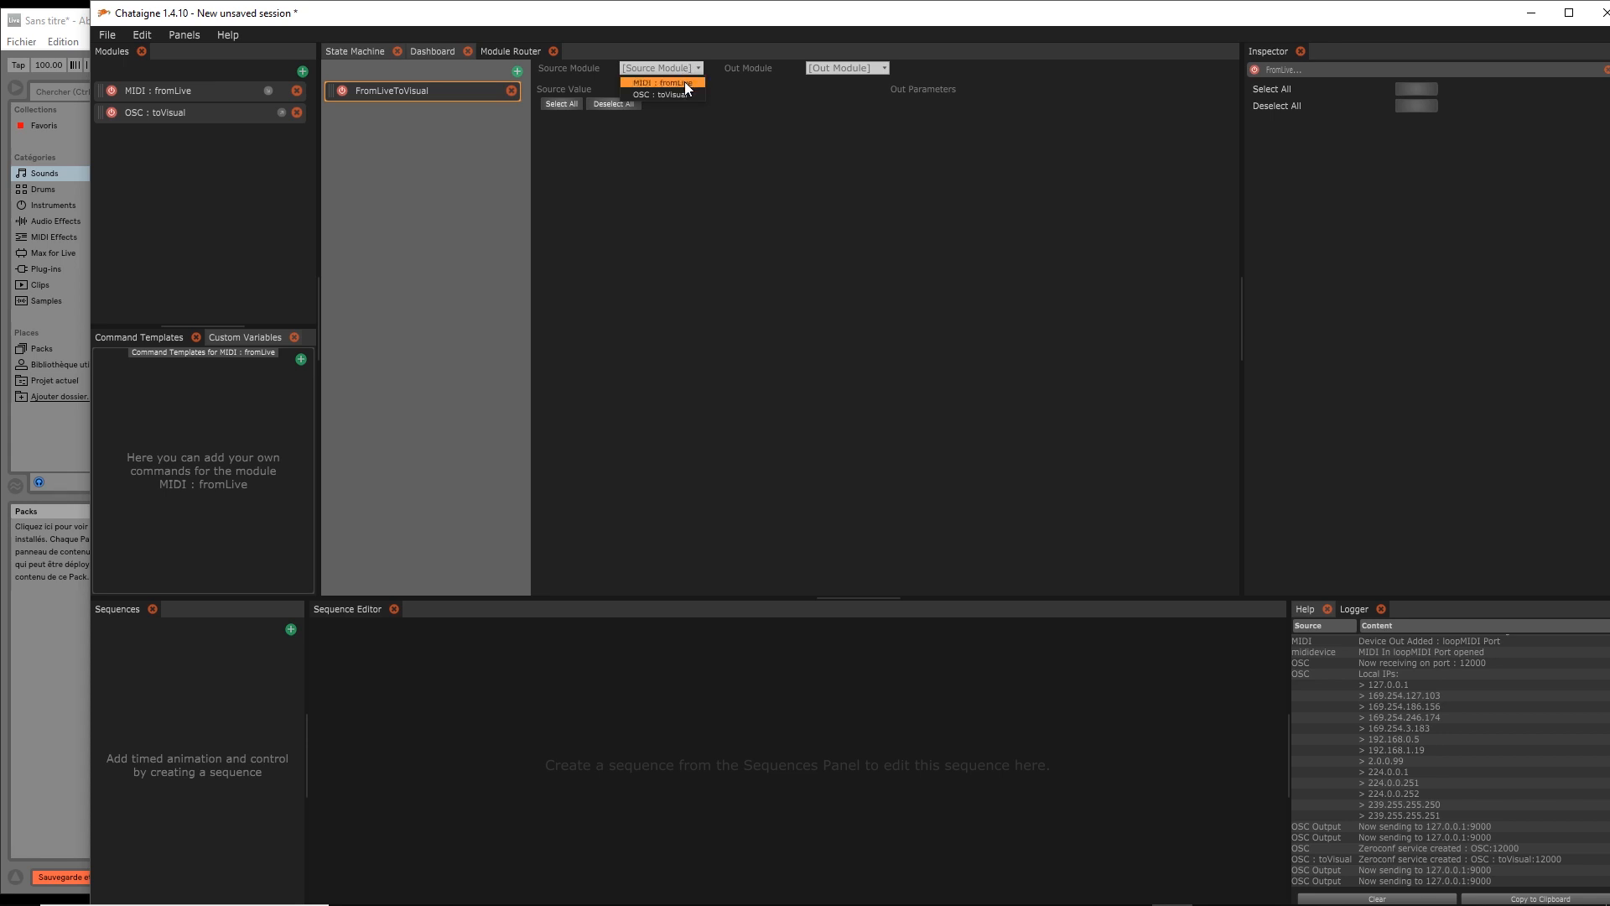
left_click(684, 82)
left_click(844, 68)
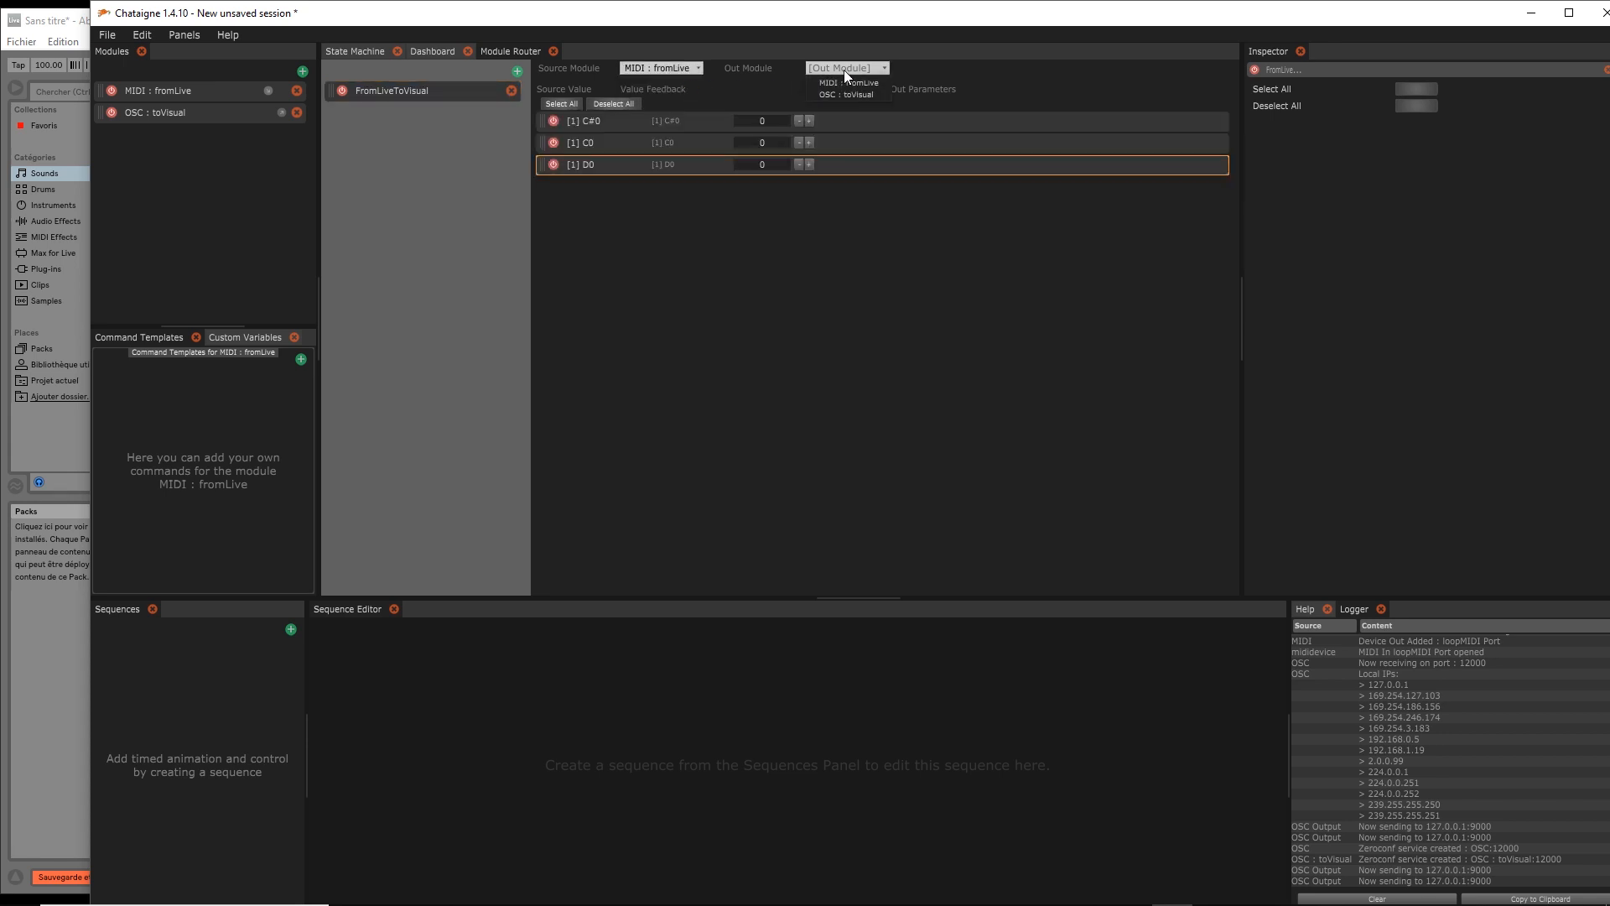
left_click(847, 94)
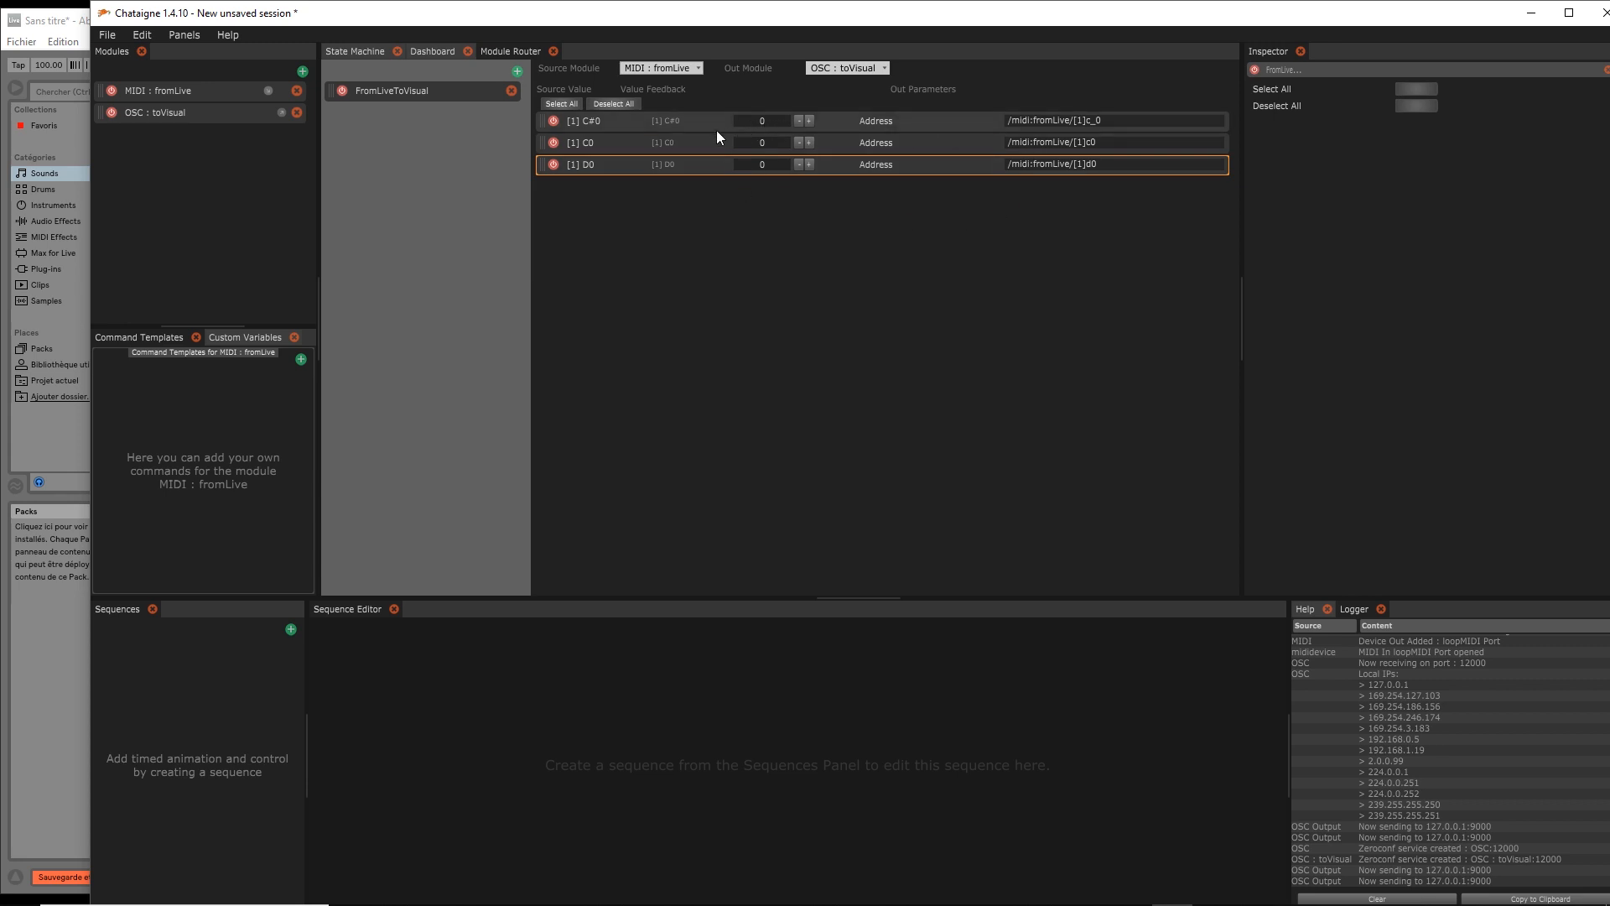
left_click(605, 144)
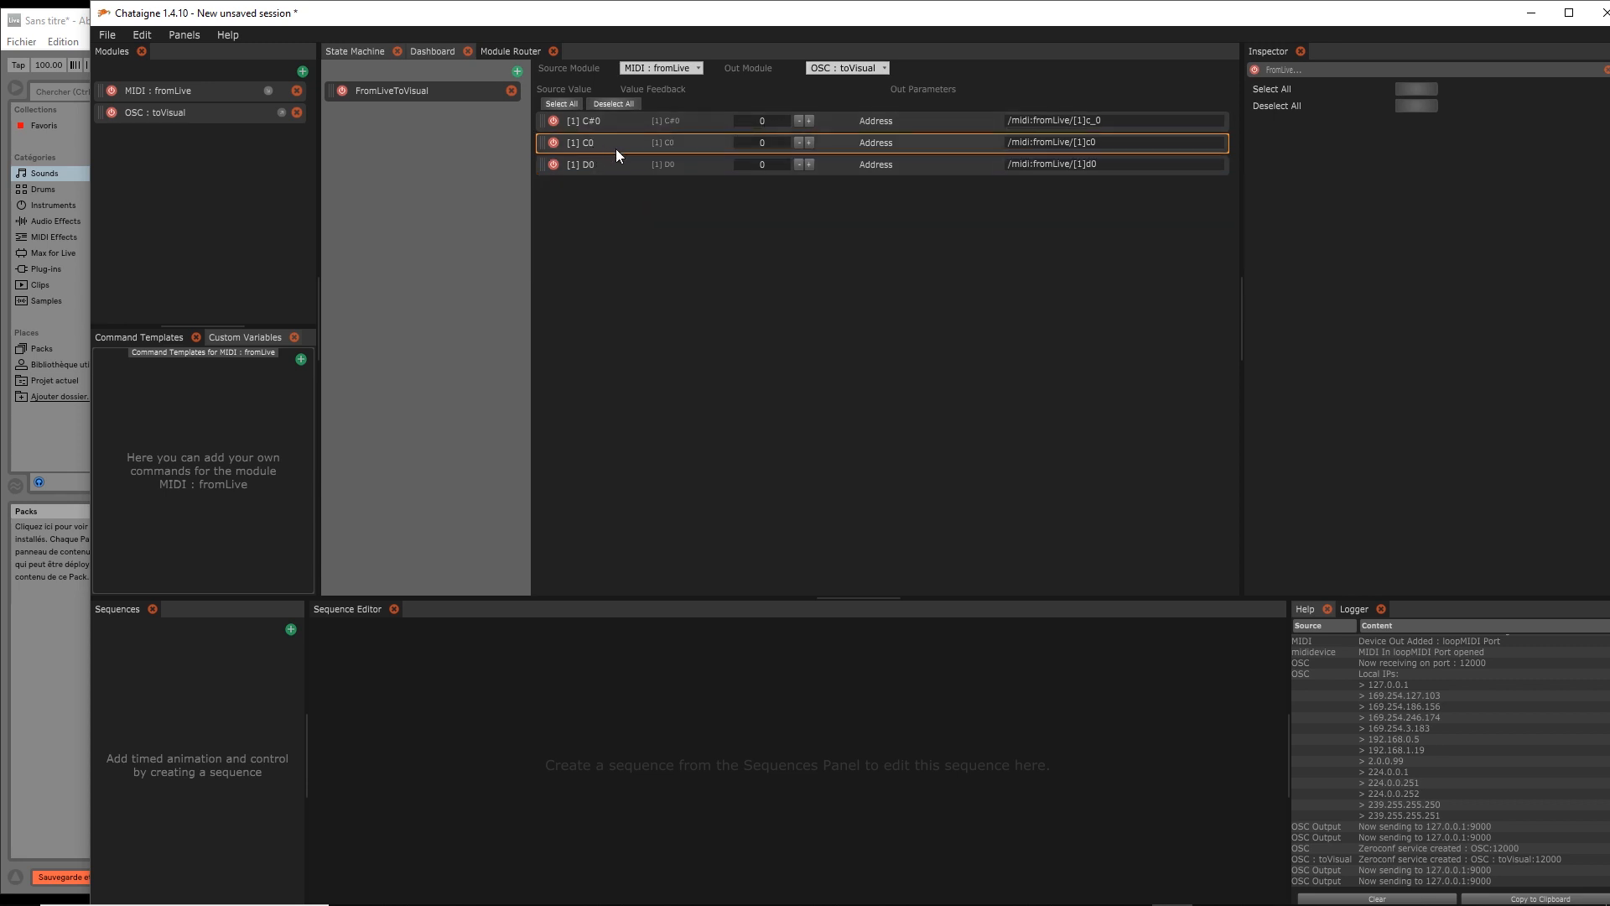
Set the C0 route's address to /fromLive/start
double_click(1045, 143)
mouse_move(1019, 144)
left_mouse_down()
mouse_move(1095, 146)
mouse_move(1013, 144)
left_mouse_up()
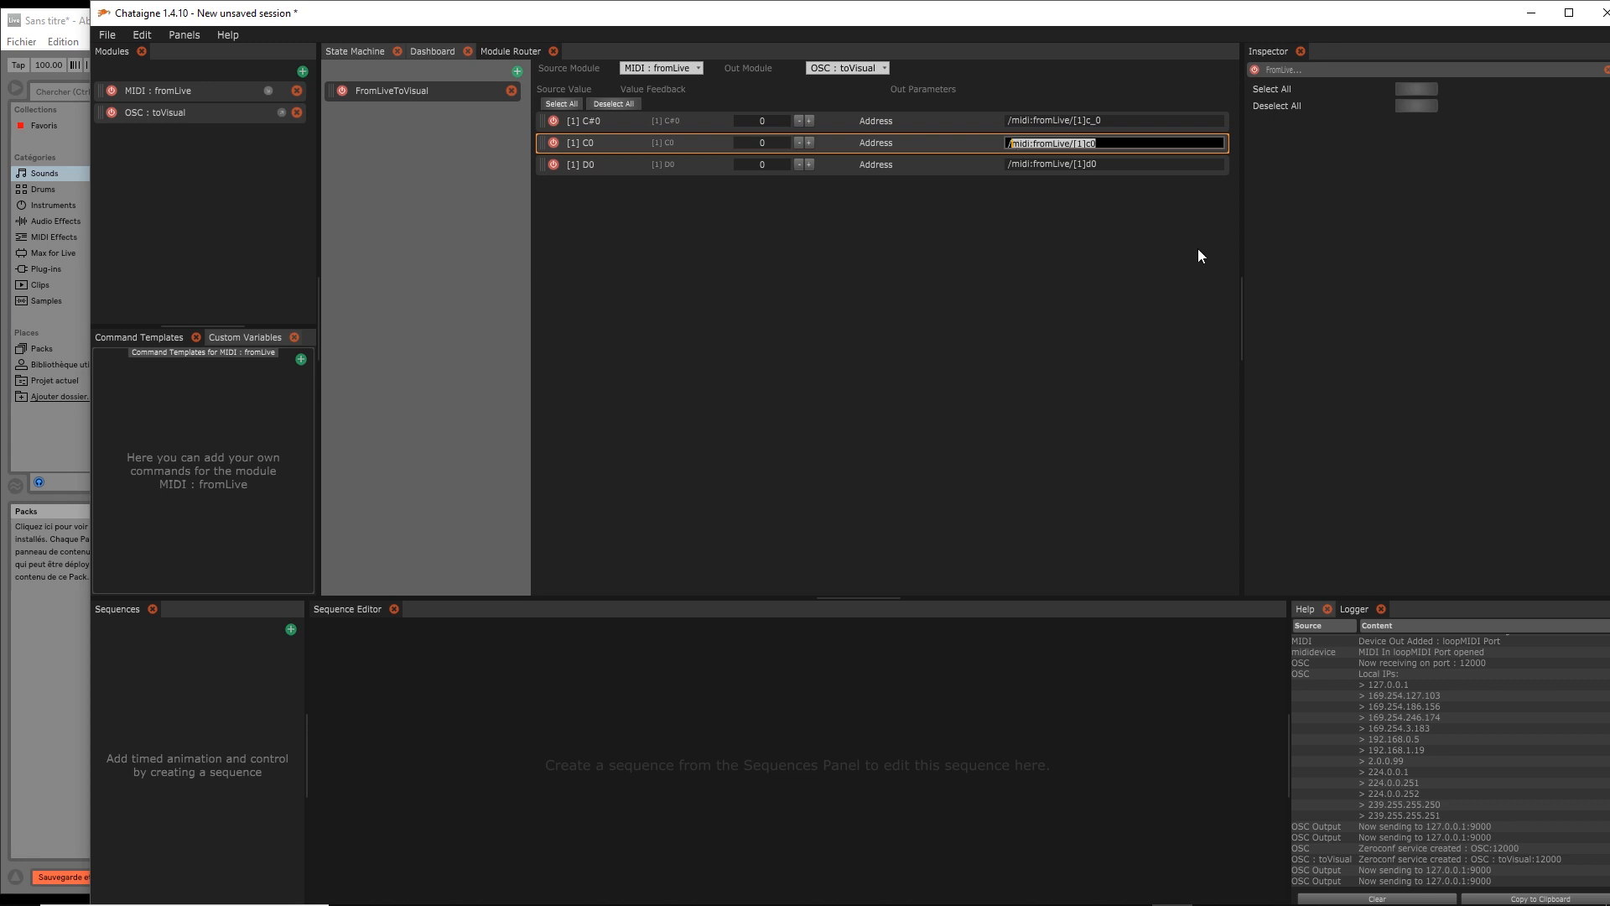
type("fromLive")
type("/start")
type("/")
type("2")
key("BackSpace")
key("BackSpace")
key("Return")
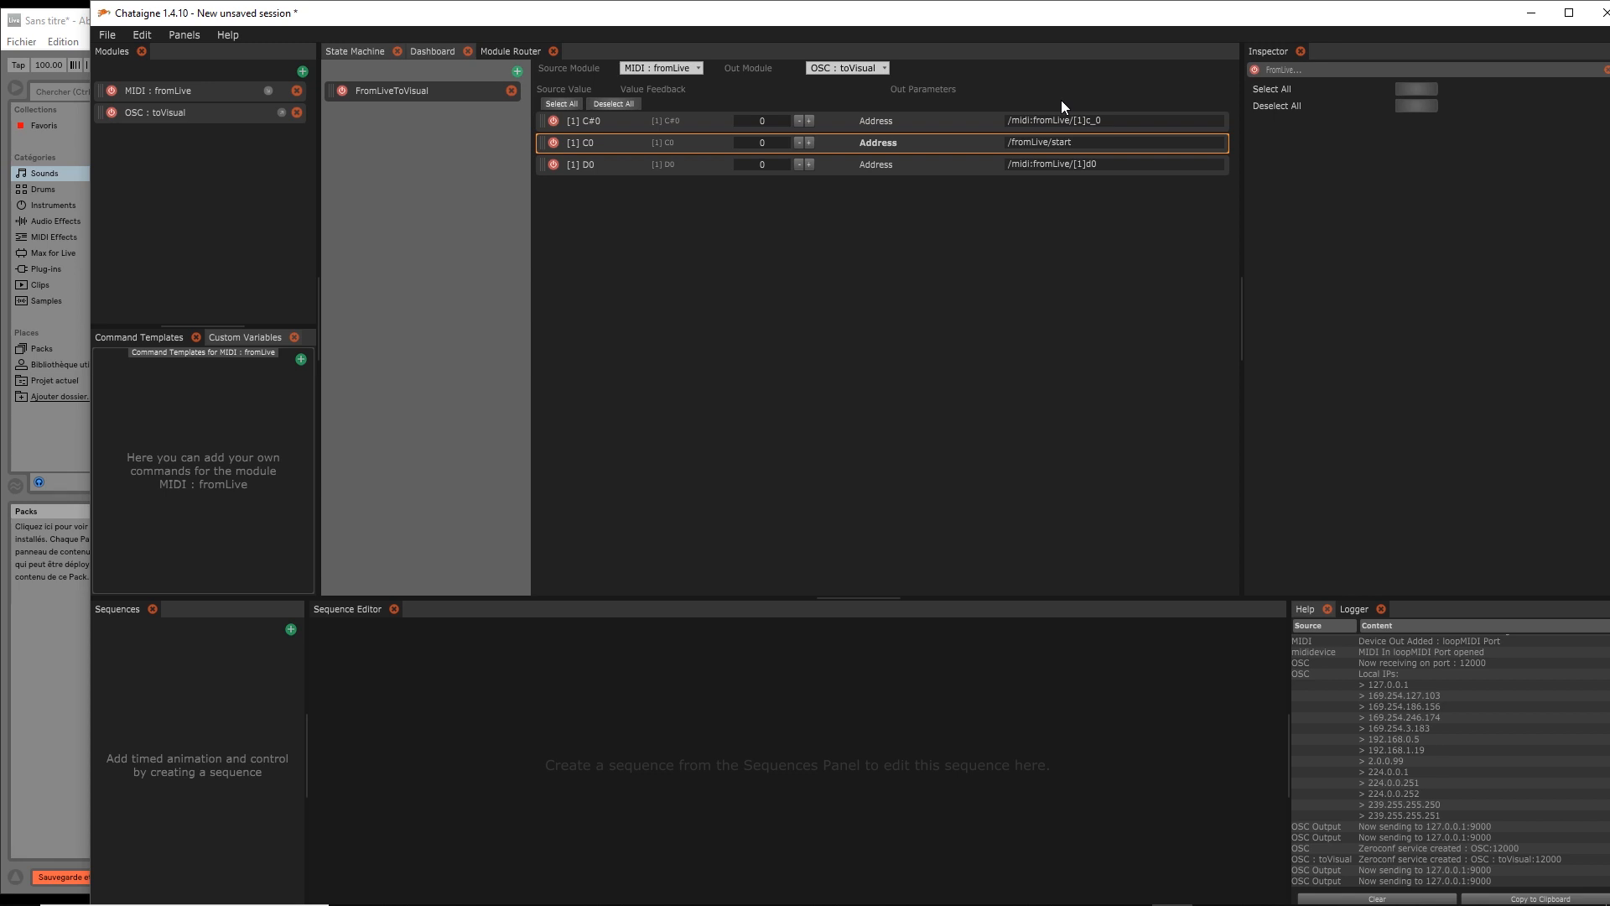
Set the C#0 route's address to /fromLive/intro
left_click(611, 123)
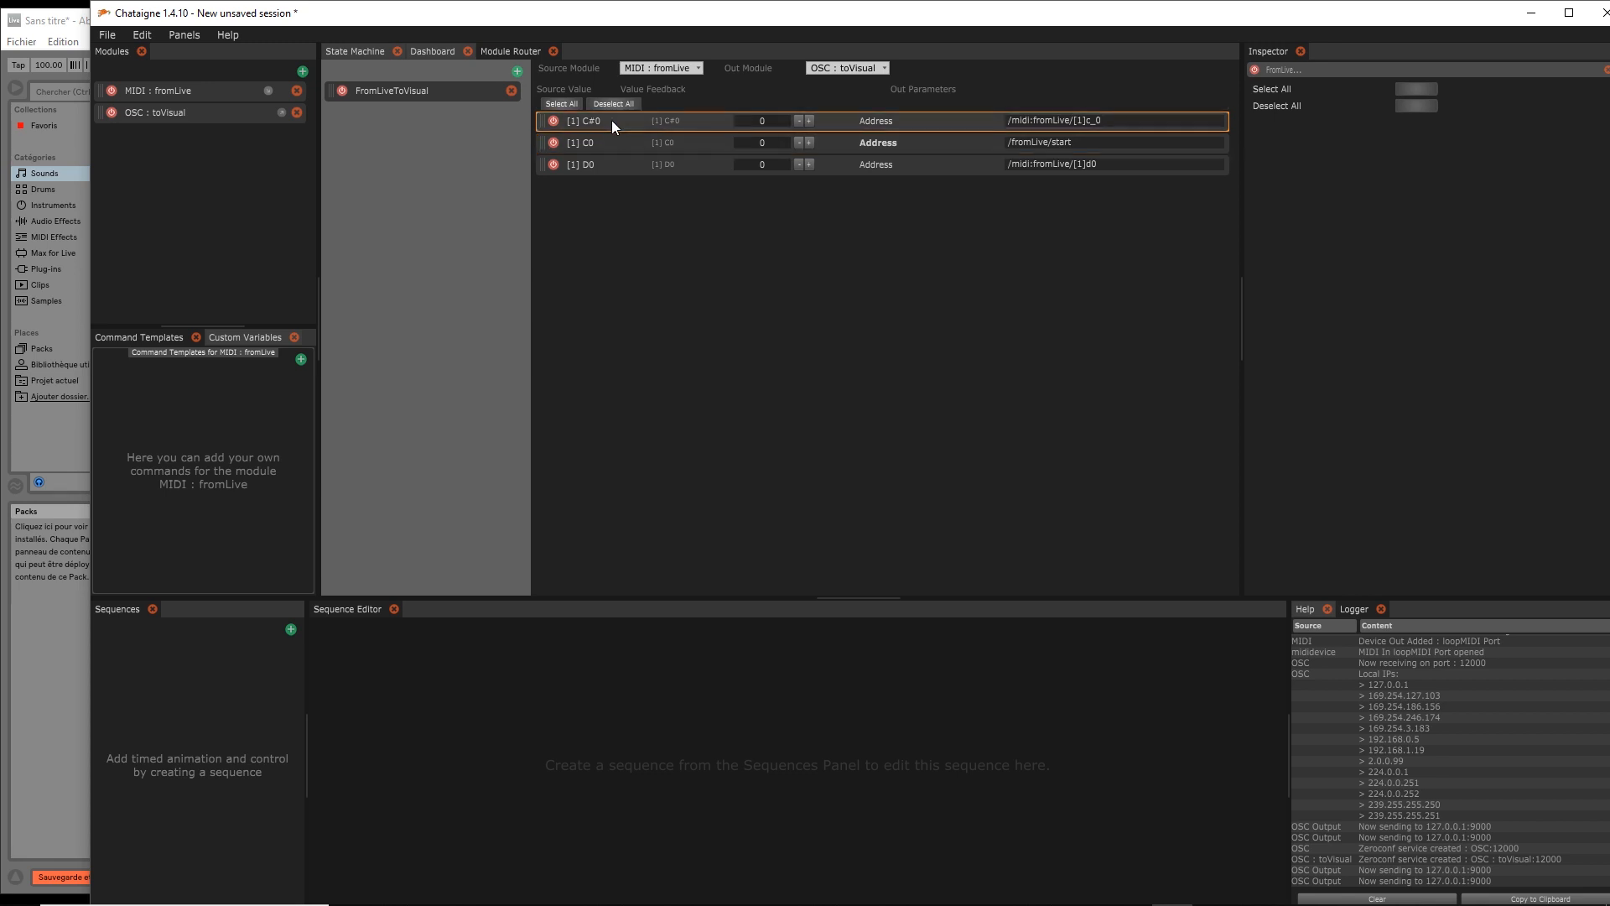
left_click(64, 20)
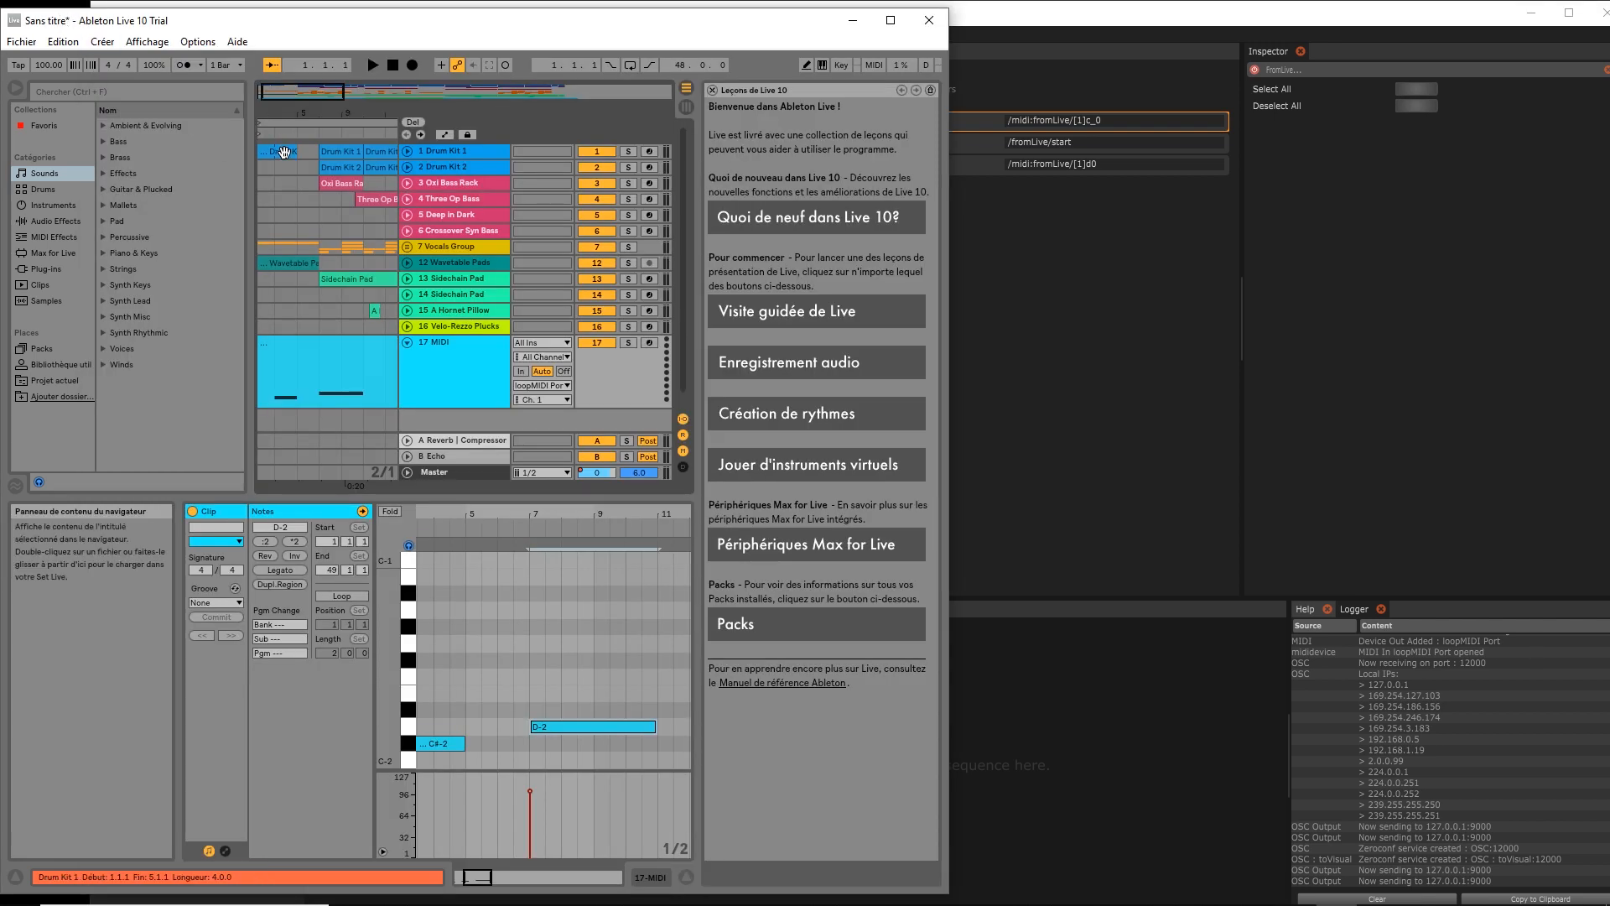
left_click(1049, 122)
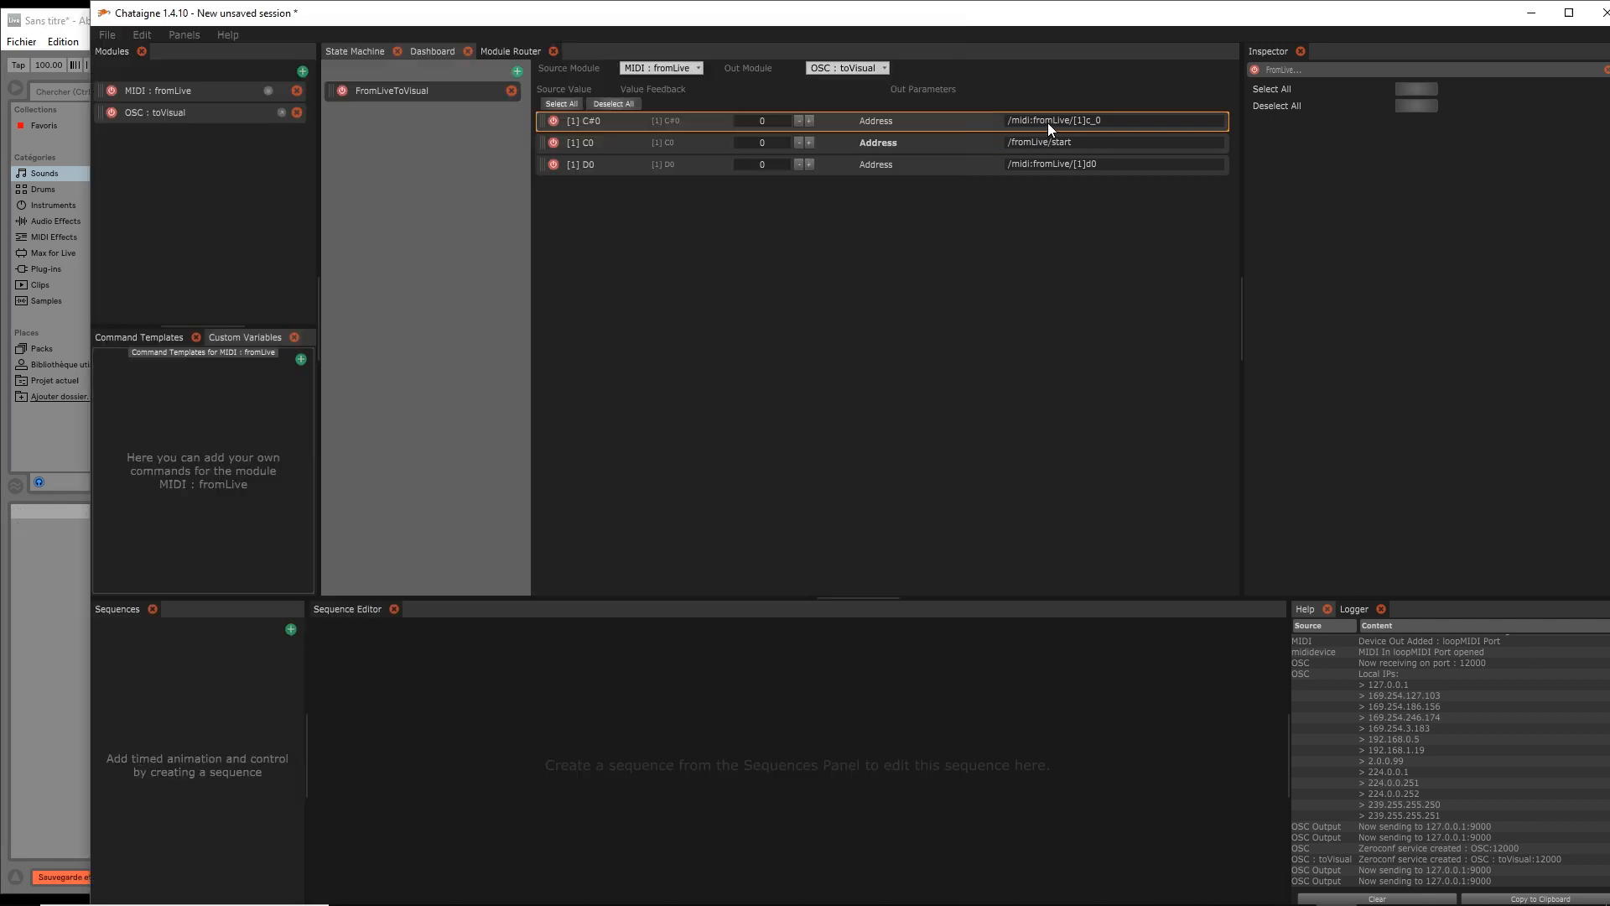
double_click(1048, 122)
left_click_drag(1020, 123, 1128, 122)
key("BackSpace")
key("BackSpace")
key("BackSpace")
type("/fromLive/intro")
key("Return")
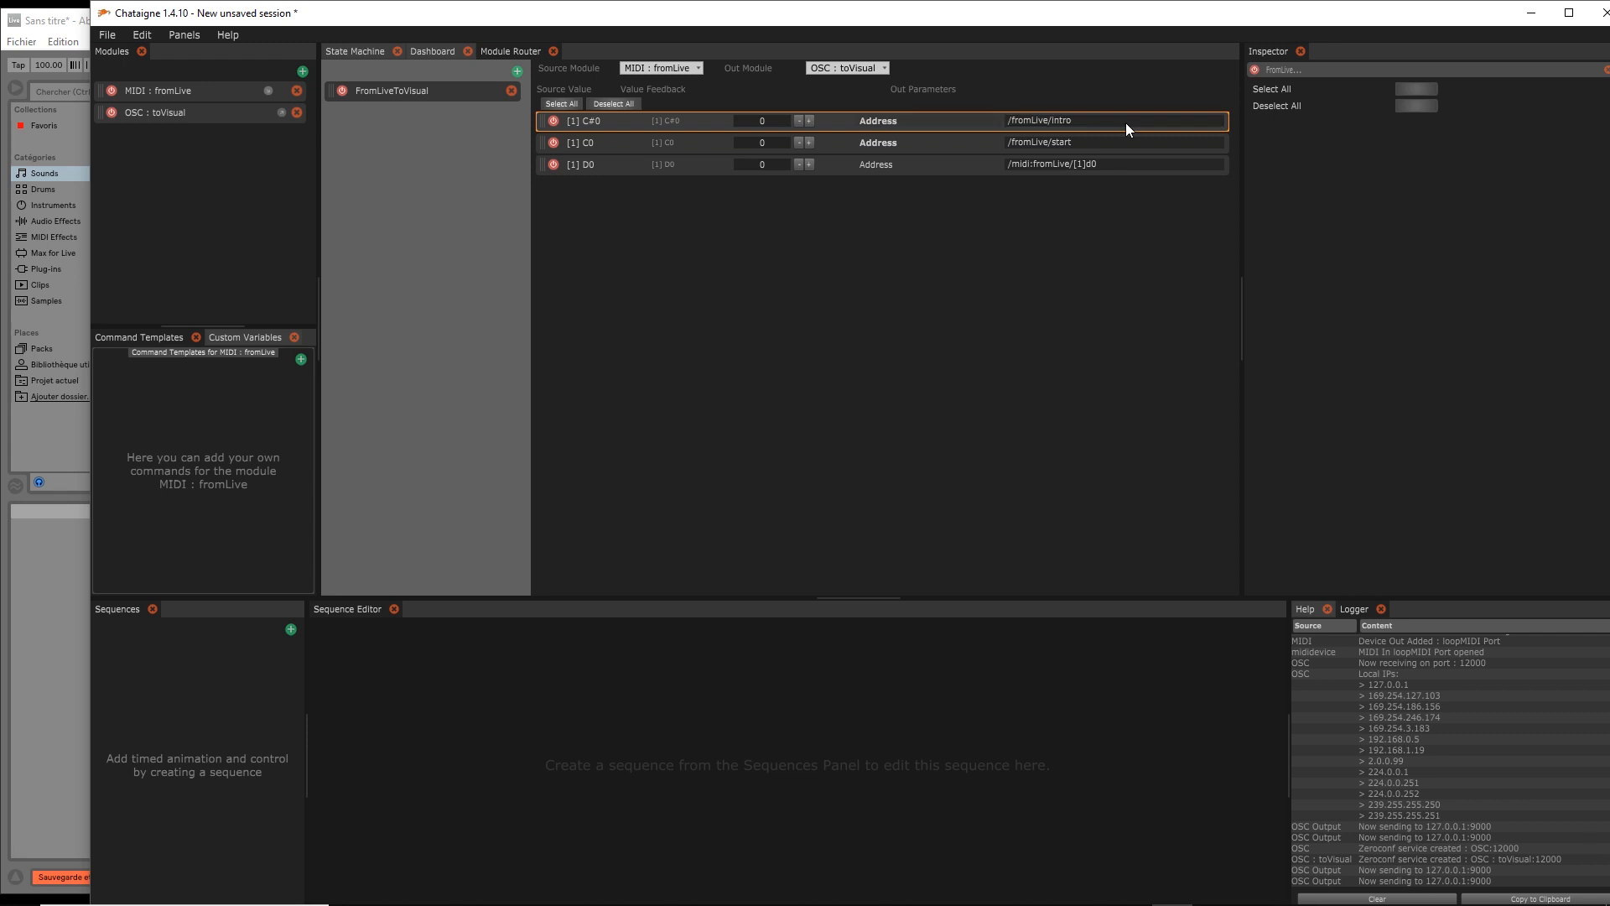
Set the D0 route's address to /fromLive/drum
left_click(68, 24)
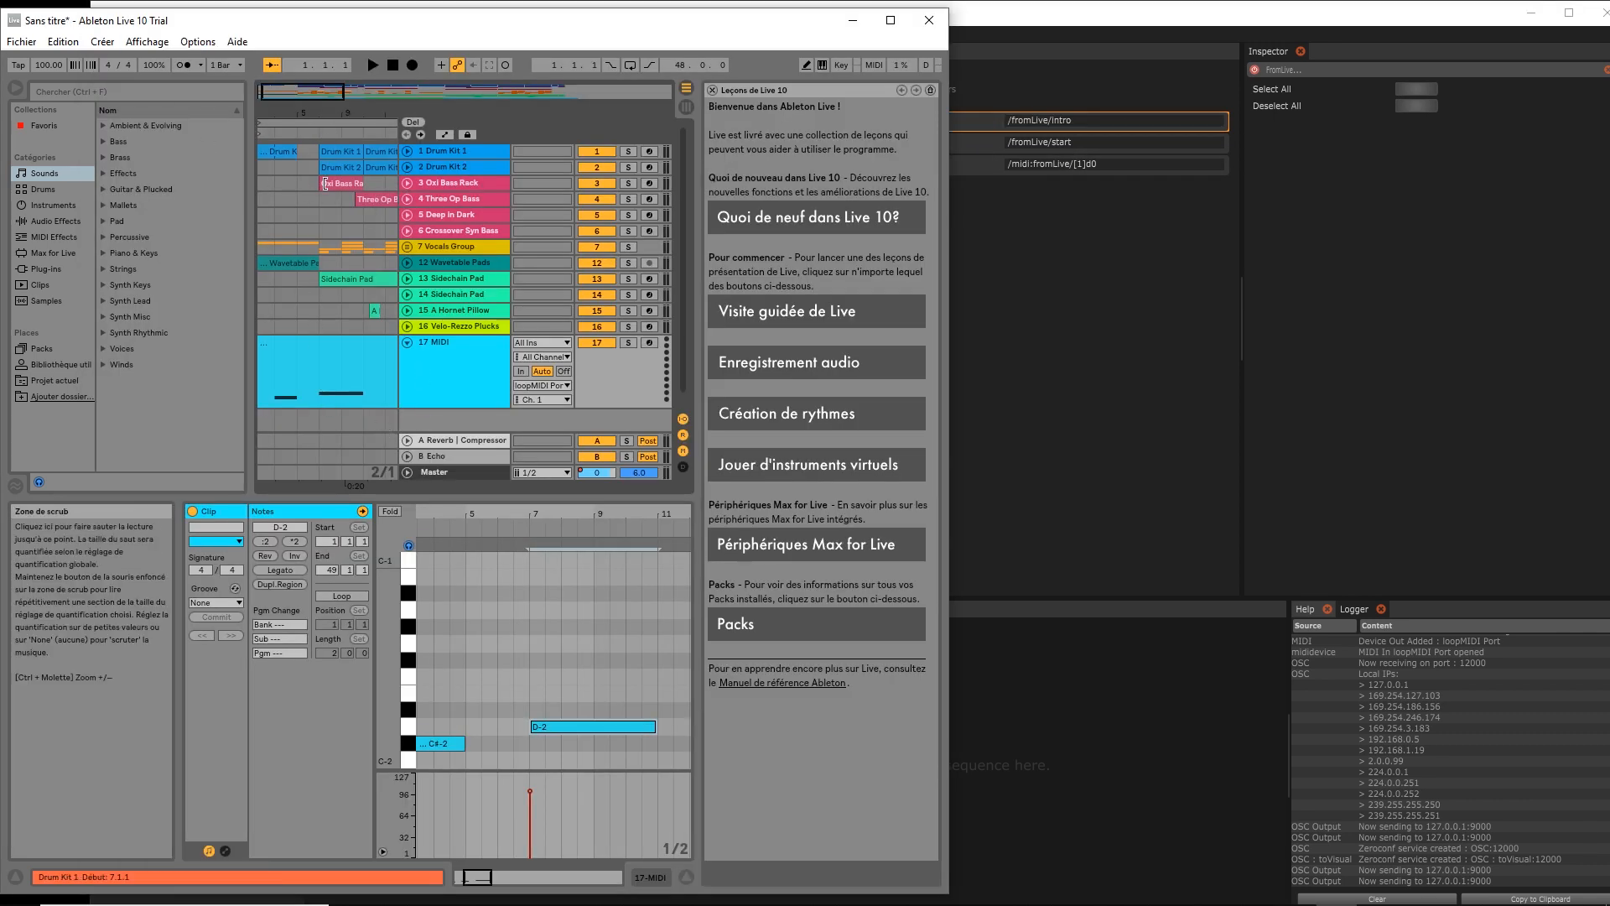
left_click(996, 39)
left_click(1044, 165)
type("/fromLlove")
key("BackSpace")
key("BackSpace")
key("BackSpace")
key("BackSpace")
type("iv")
key("Delete")
key("Delete")
key("Delete")
key("Delete")
key("Delete")
key("Delete")
key("Delete")
key("Delete")
key("Delete")
key("Delete")
key("Delete")
key("Delete")
key("Delete")
key("Delete")
key("Delete")
key("Delete")
key("Delete")
key("Delete")
key("Delete")
key("Delete")
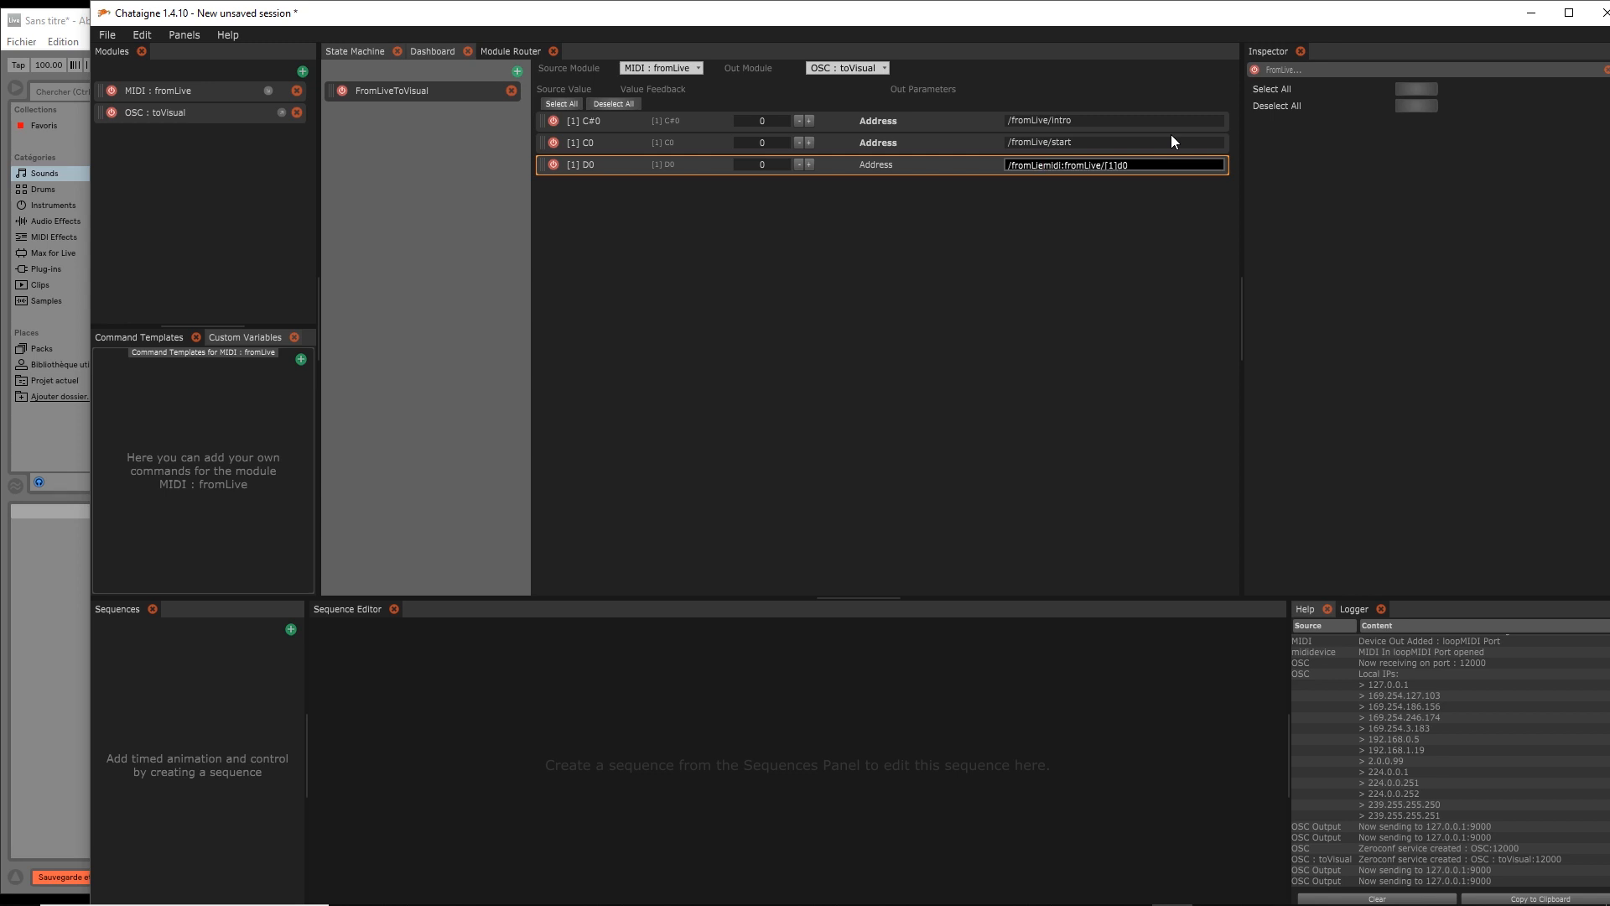
key("BackSpace")
type("ve/drum")
key("Return")
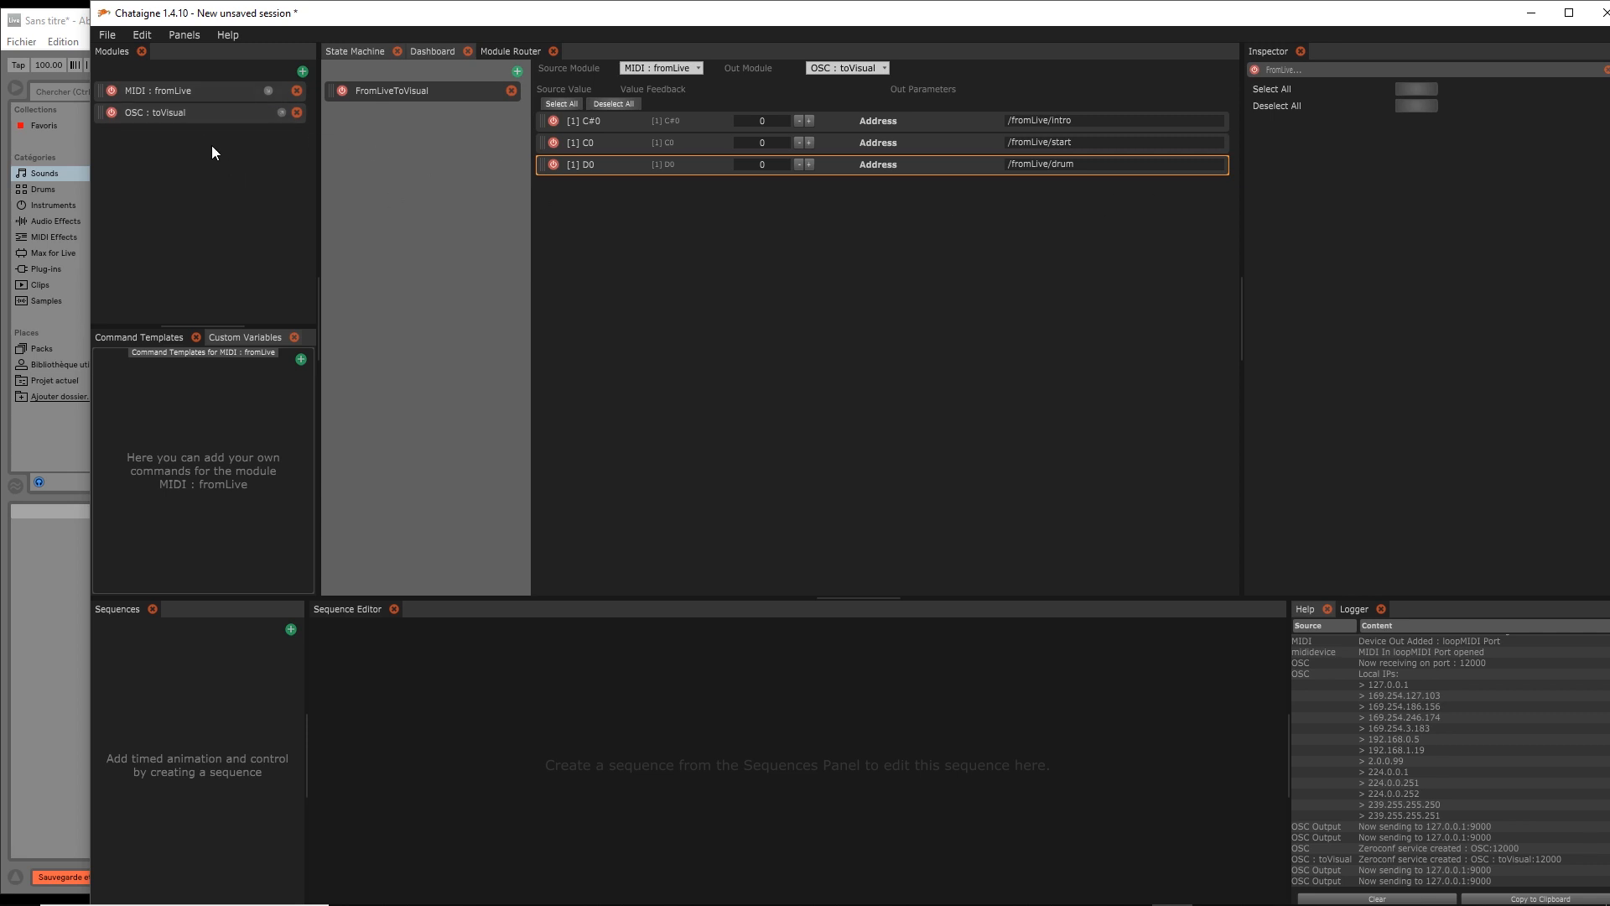
Uncheck Local on the OSC toVisual module's output and edit its remote host
left_click(188, 111)
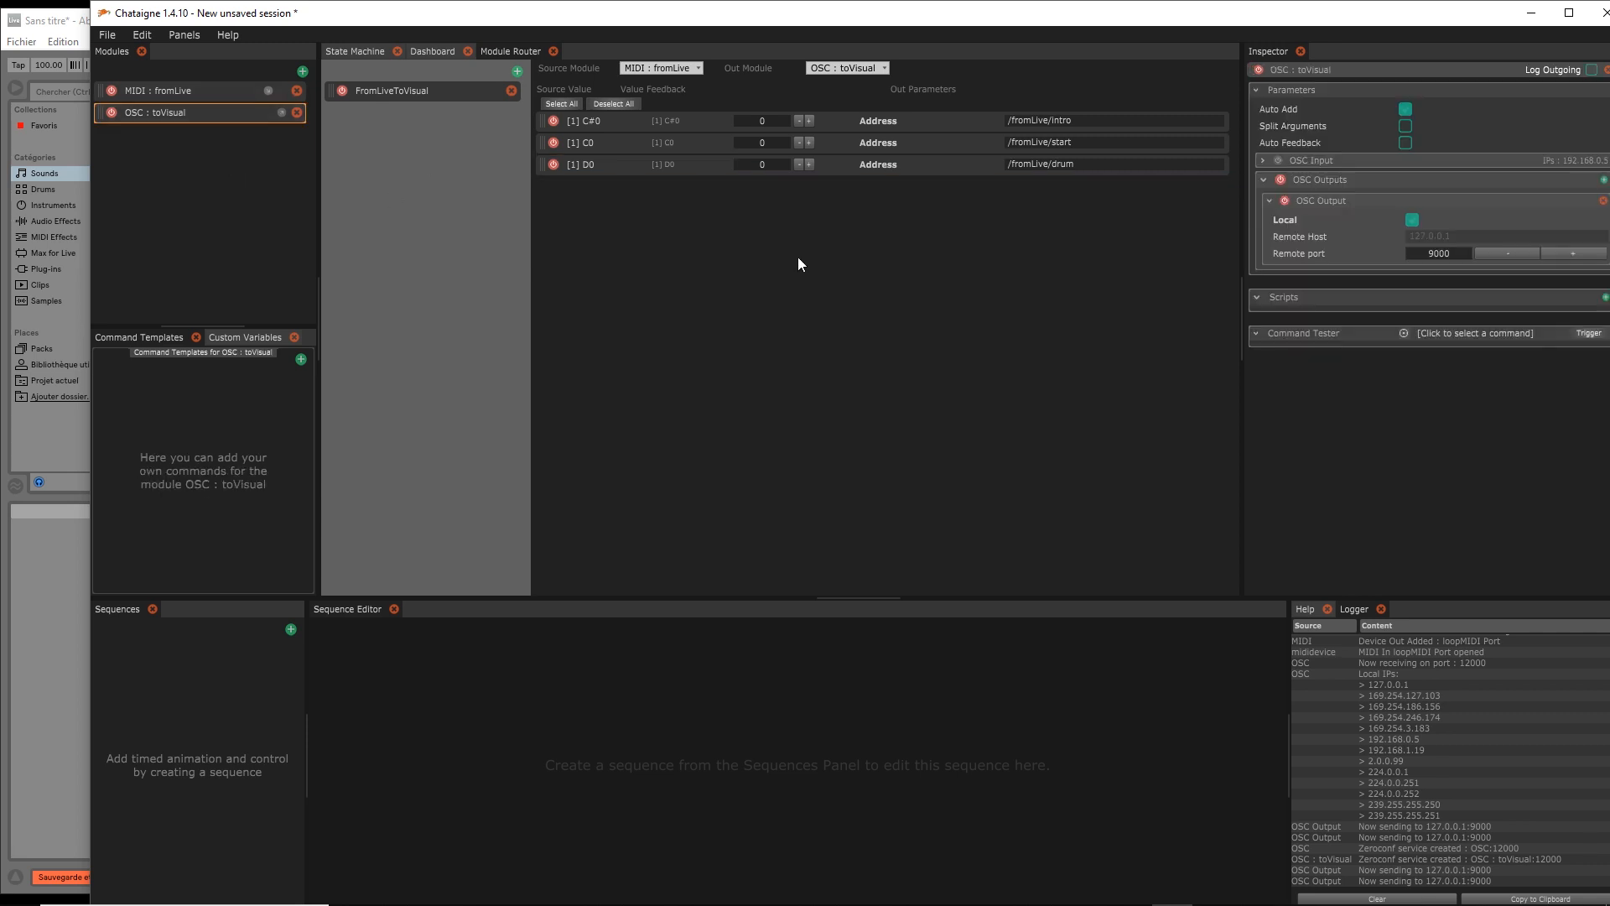
left_click(1413, 221)
left_click(1433, 237)
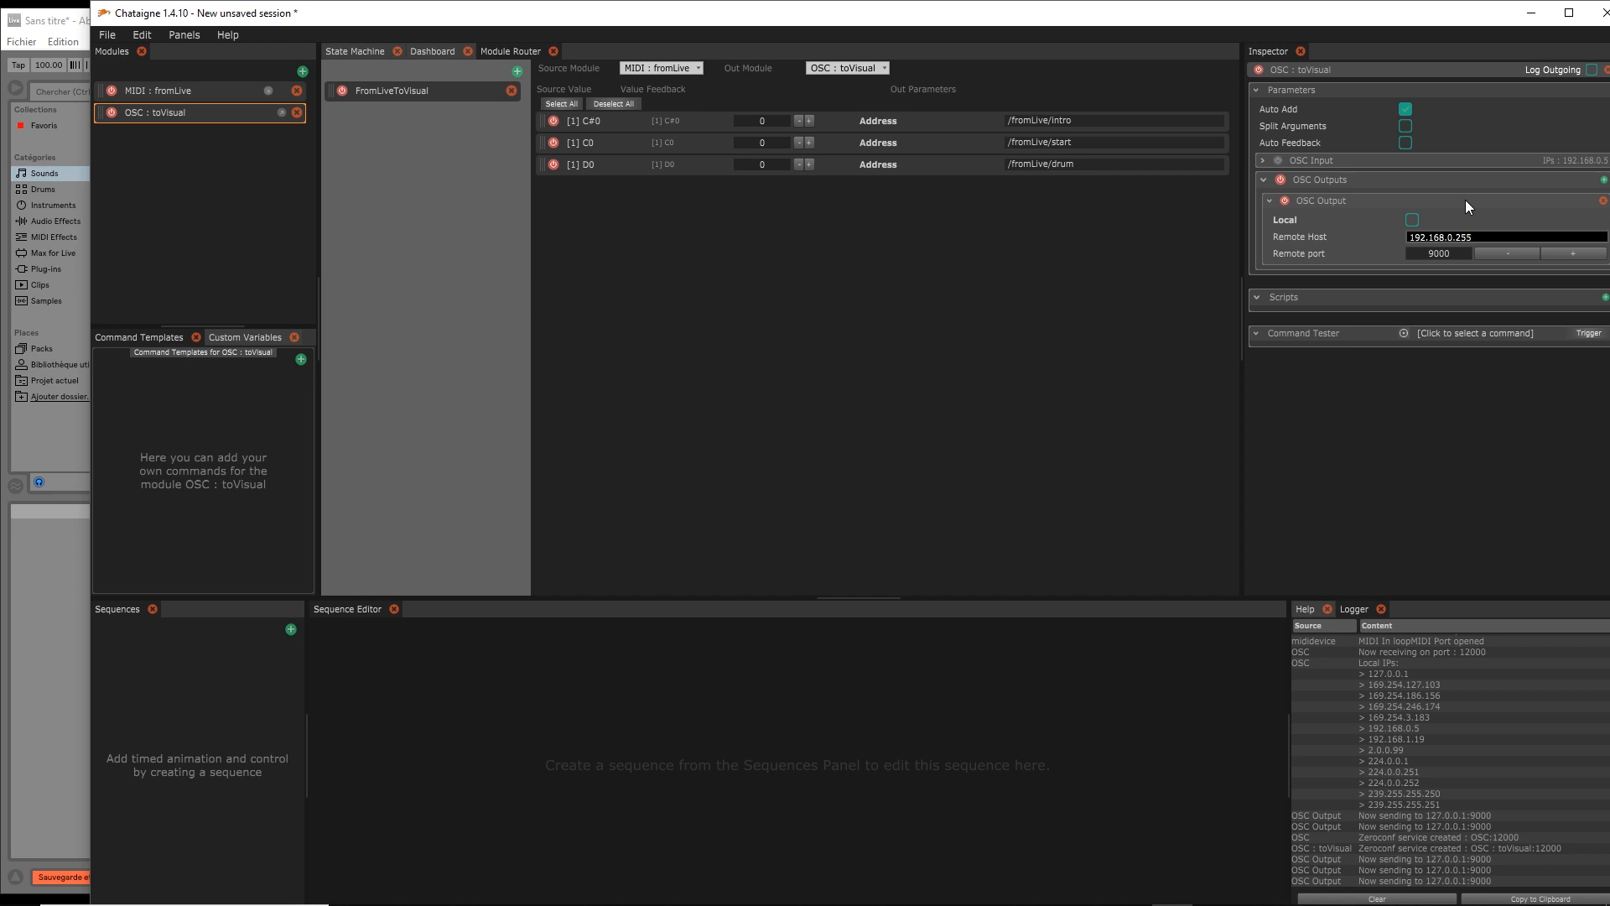
Re-check Local on toVisual's output, review the three route addresses, and minimise Chataigne
left_click(1412, 220)
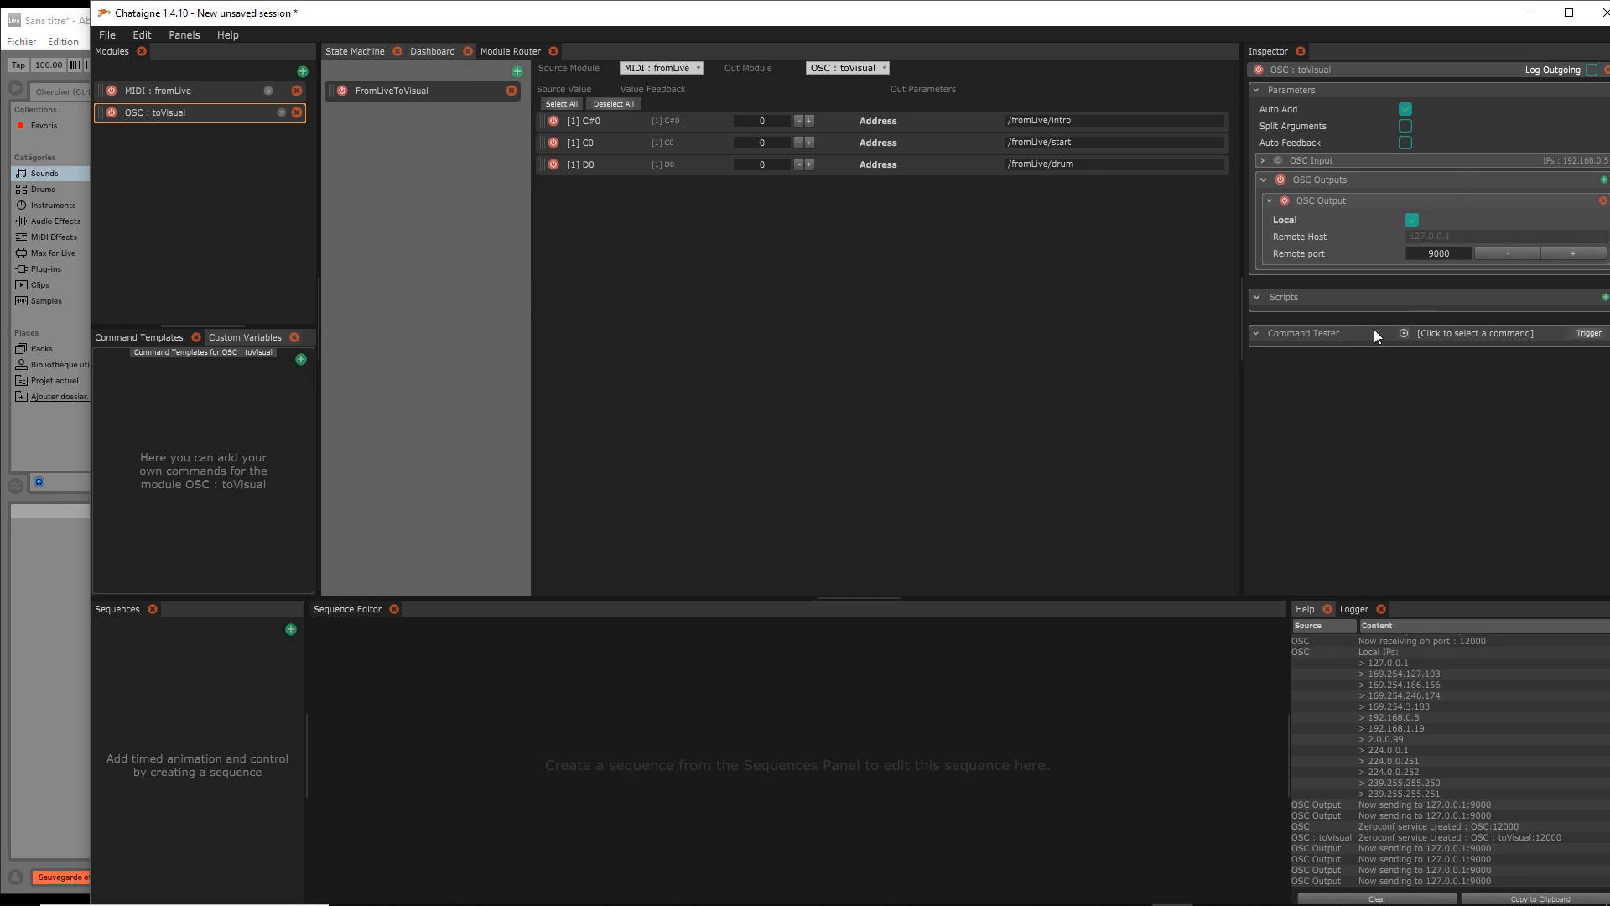
left_click(1029, 250)
key("alt+Tab")
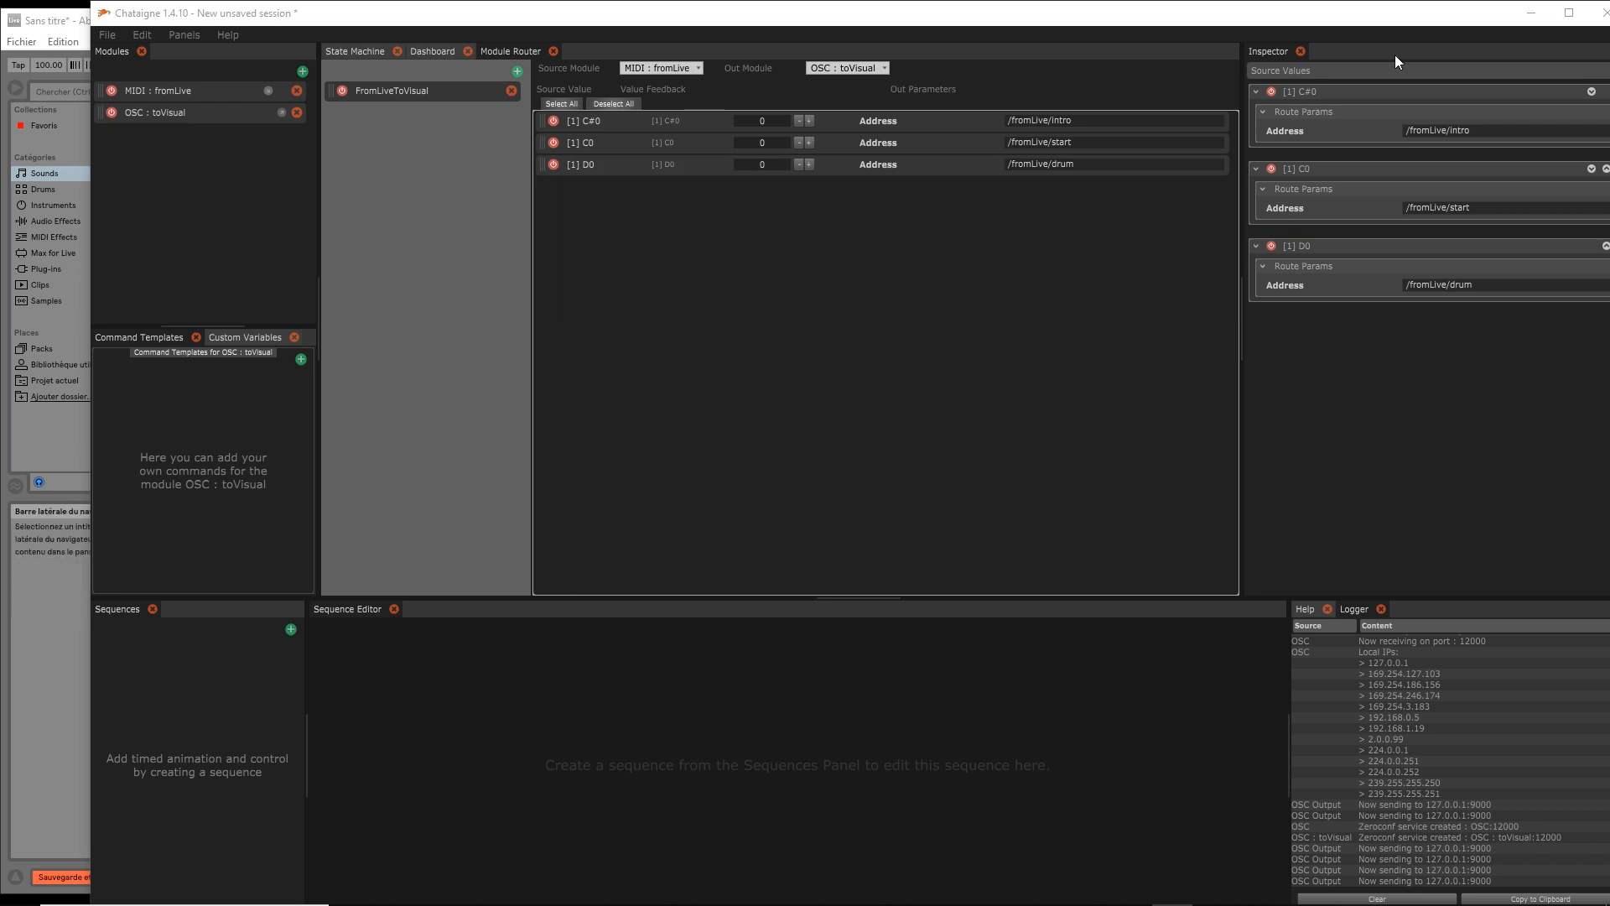
left_click(1520, 15)
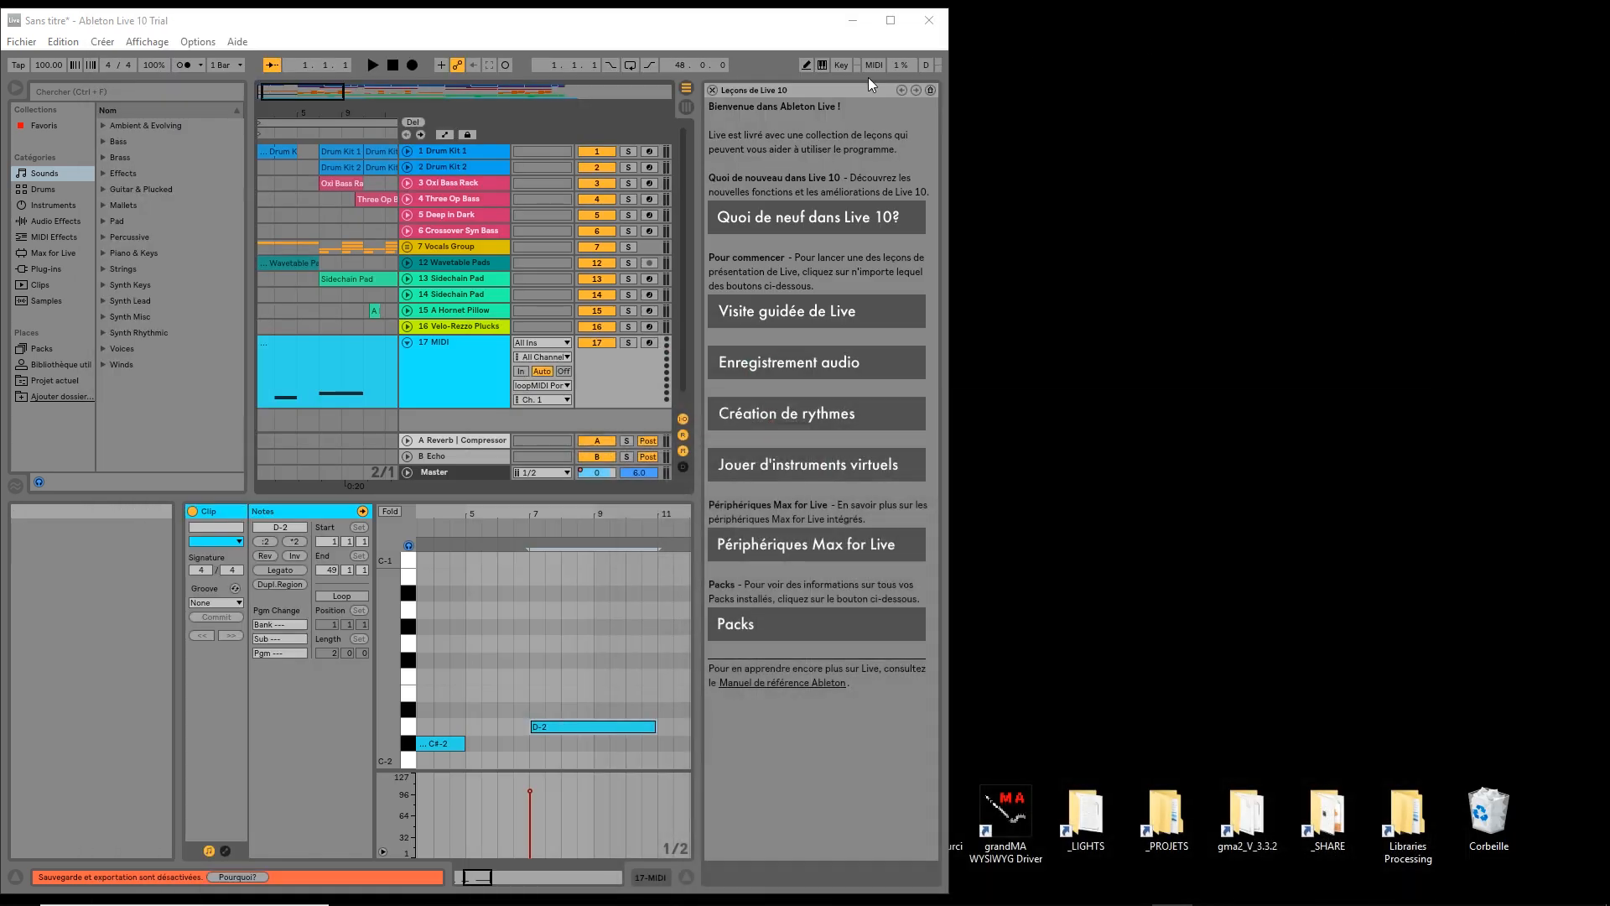
left_click(854, 20)
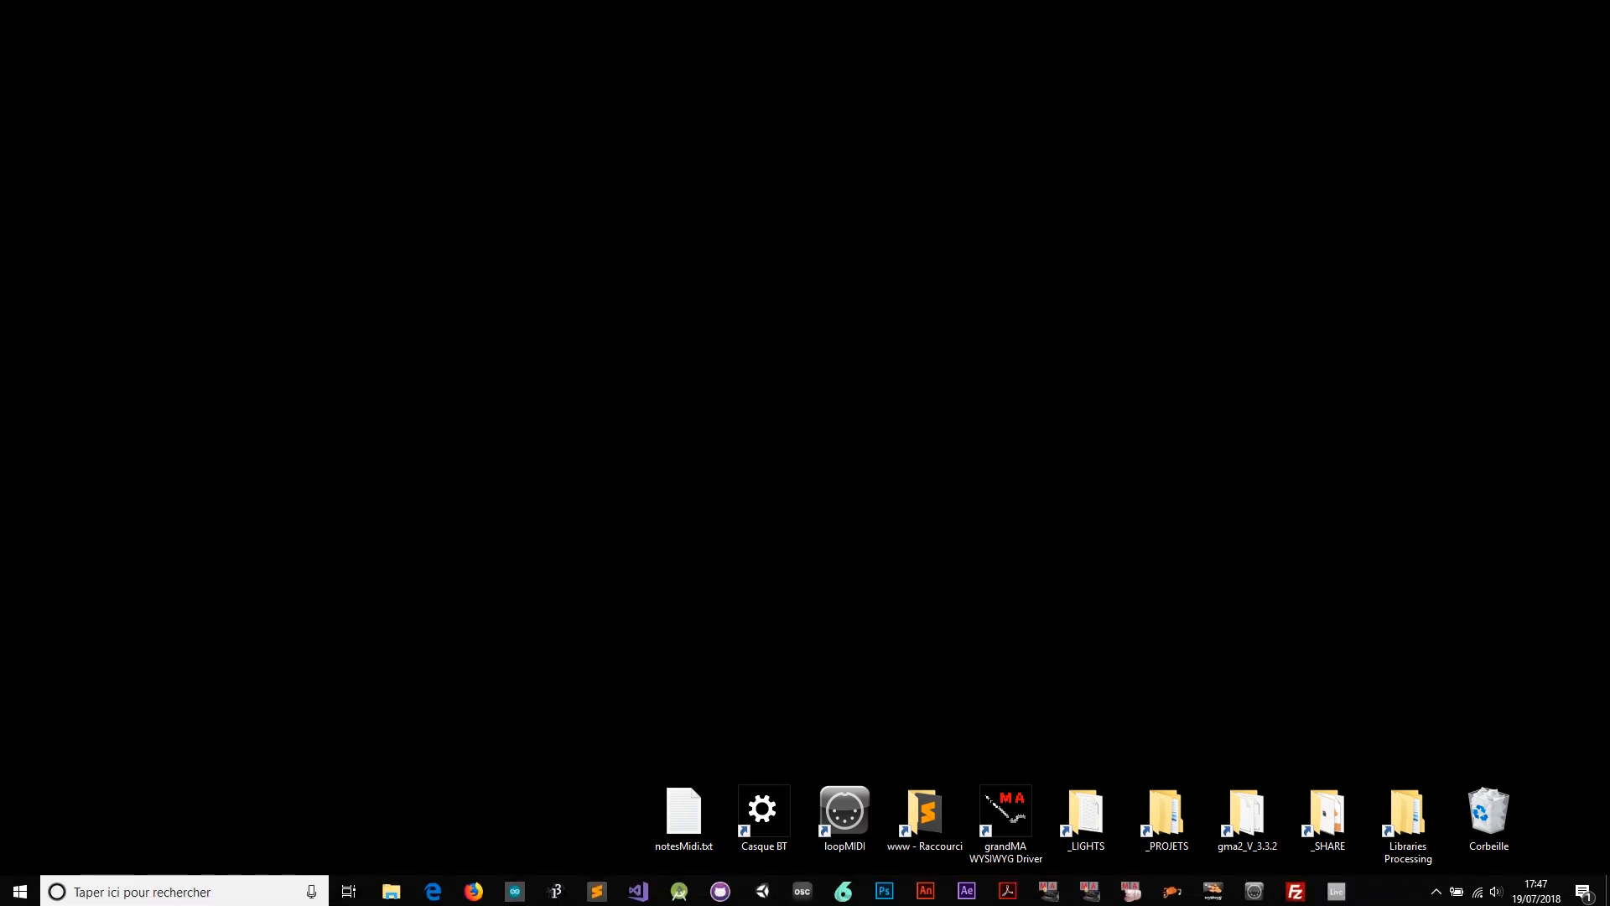
left_click(845, 894)
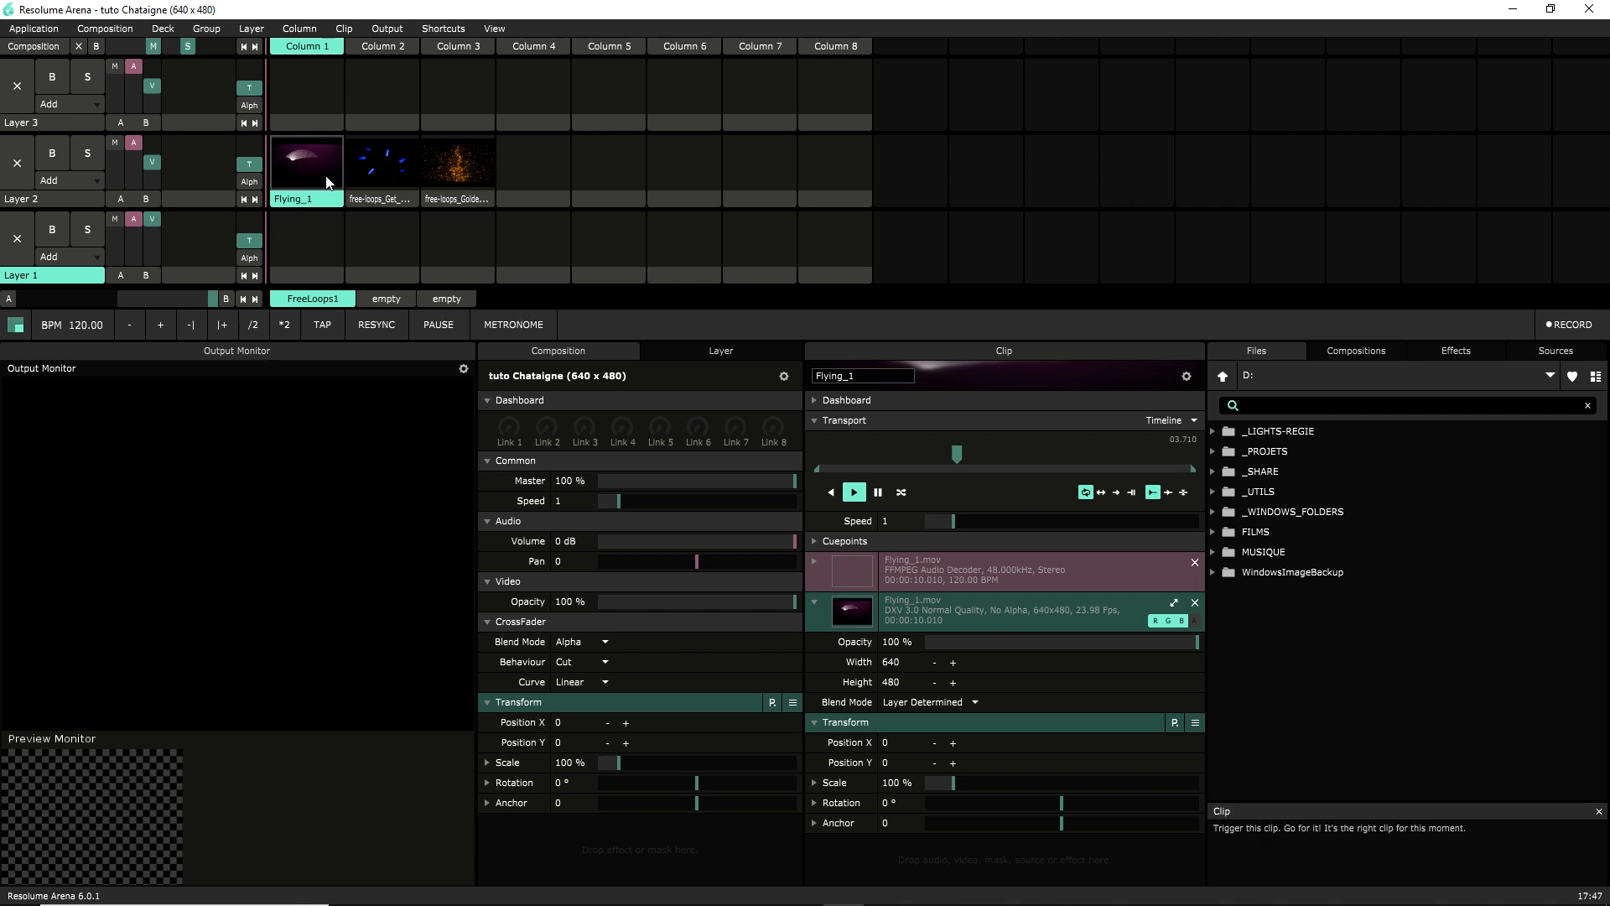
left_click(394, 28)
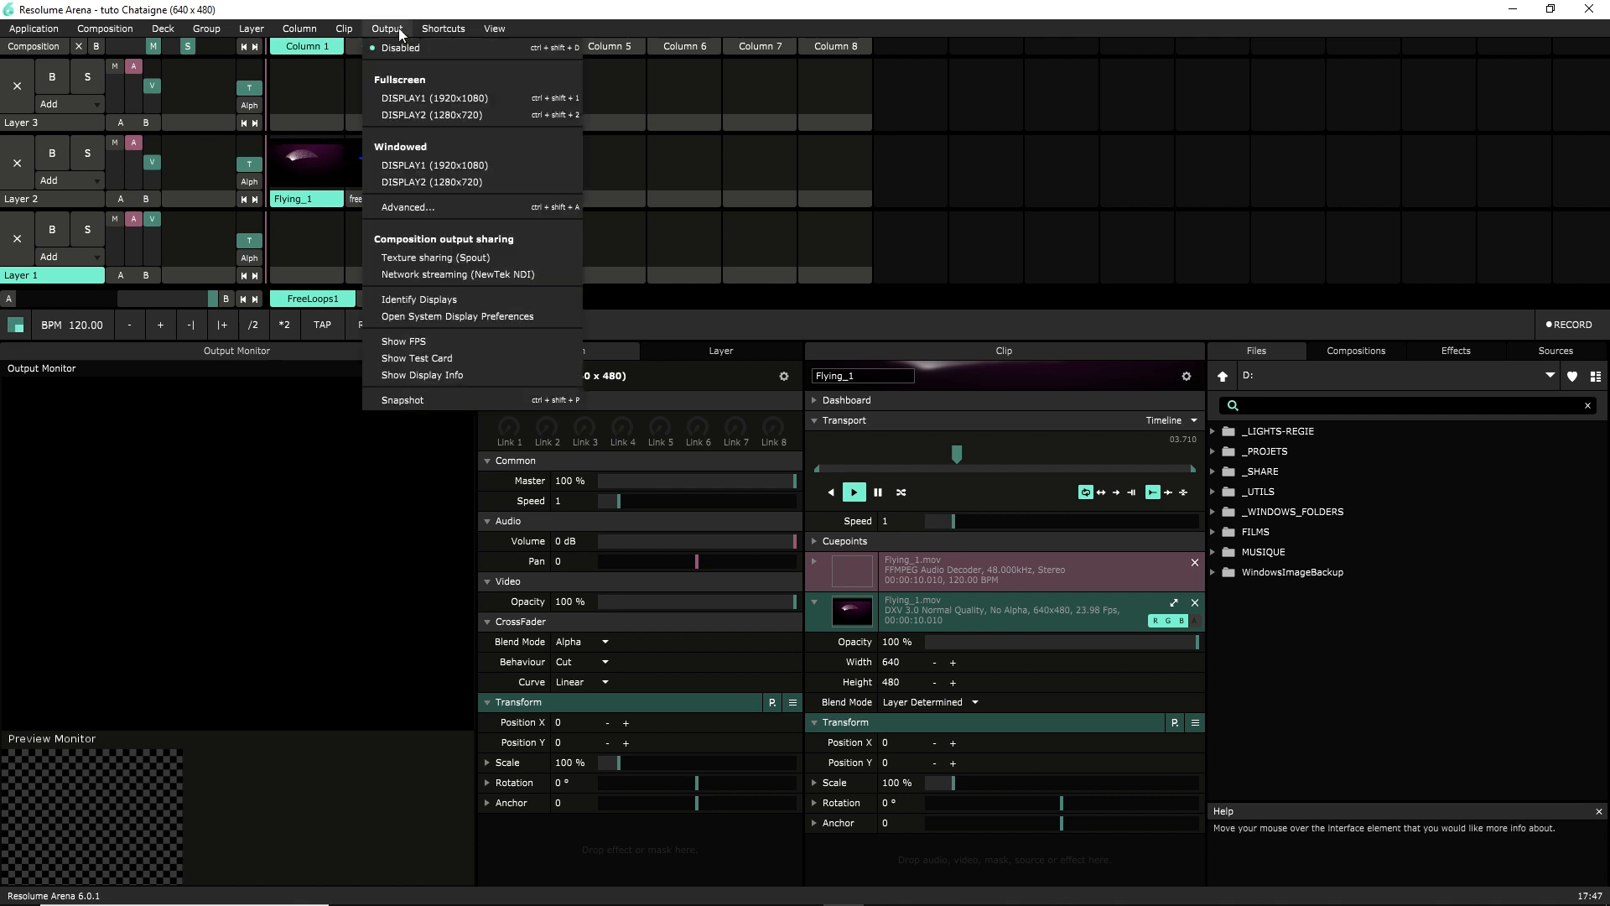
mouse_move(442, 32)
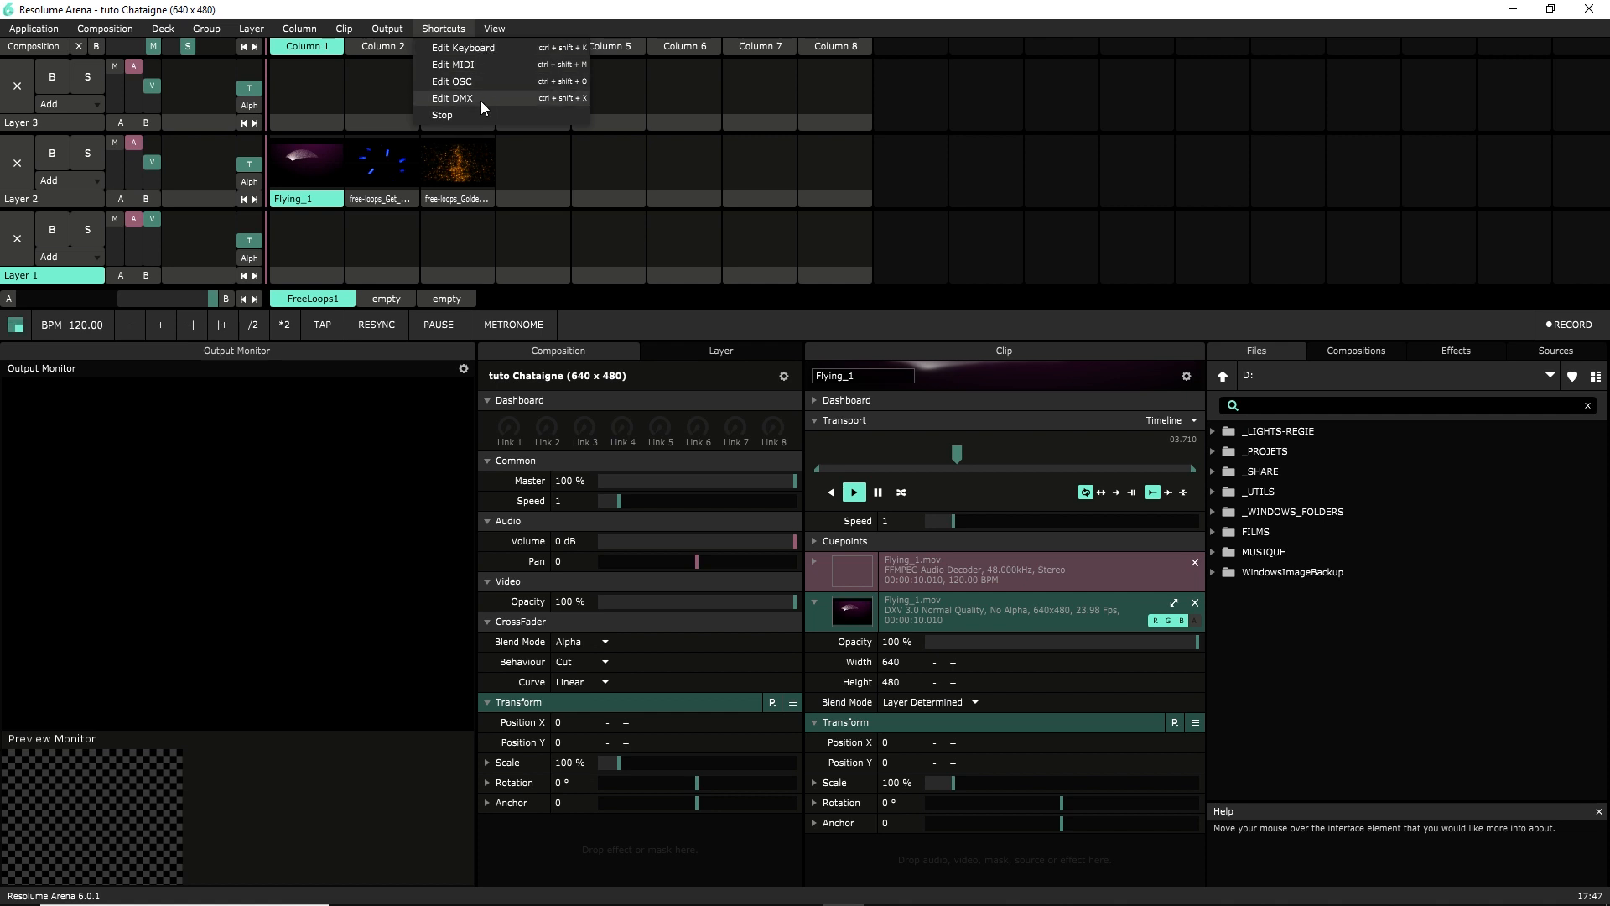
left_click(456, 28)
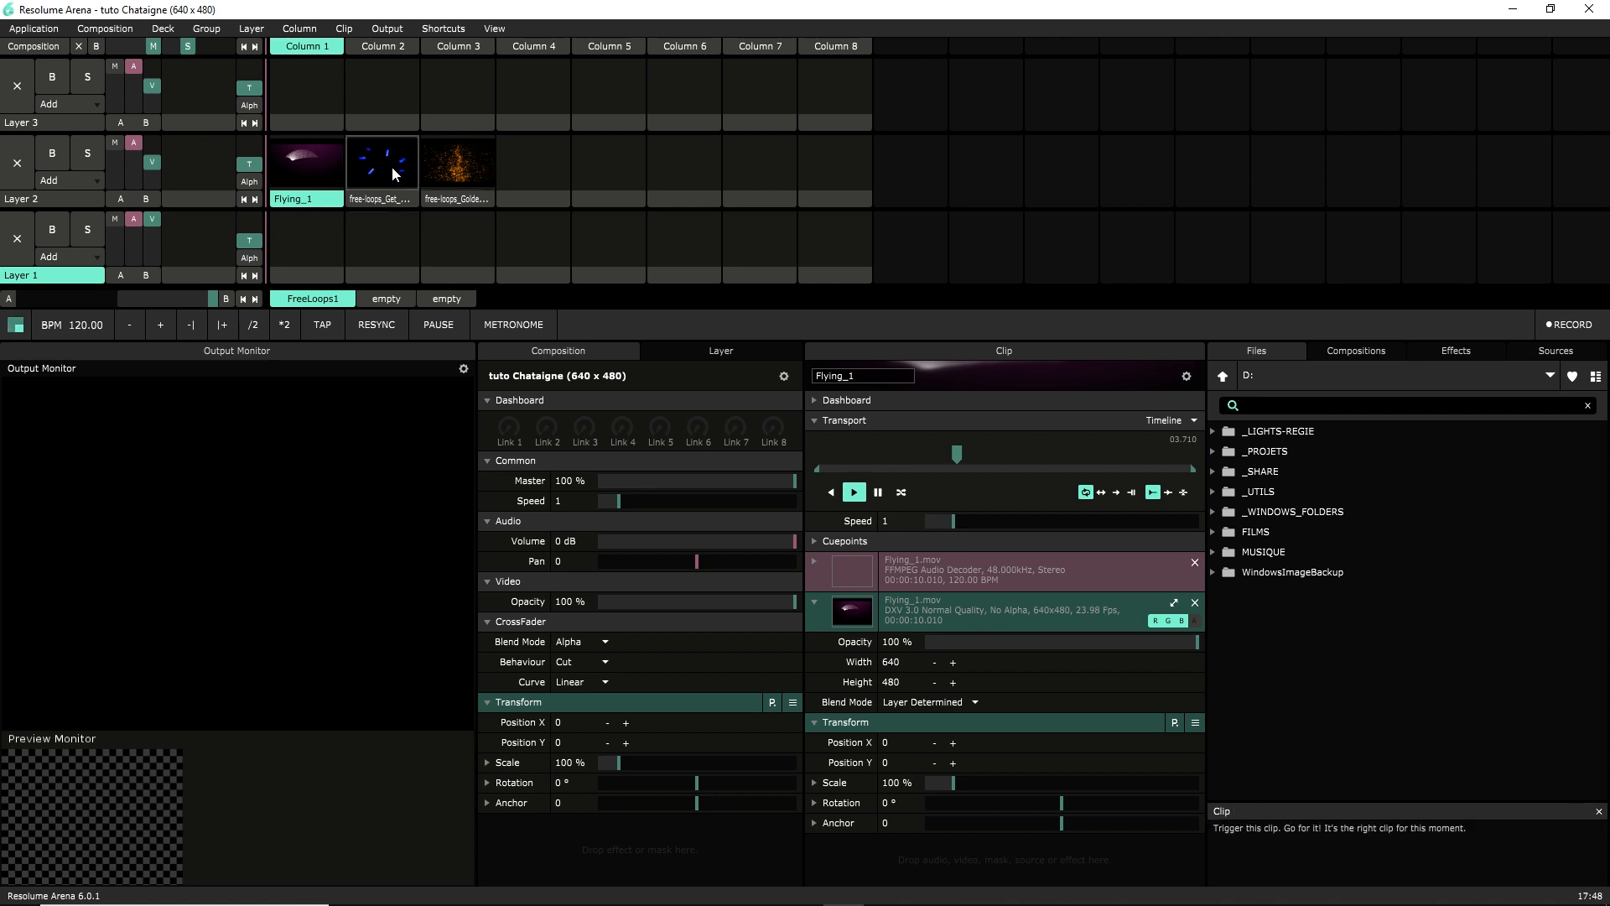
mouse_move(911, 901)
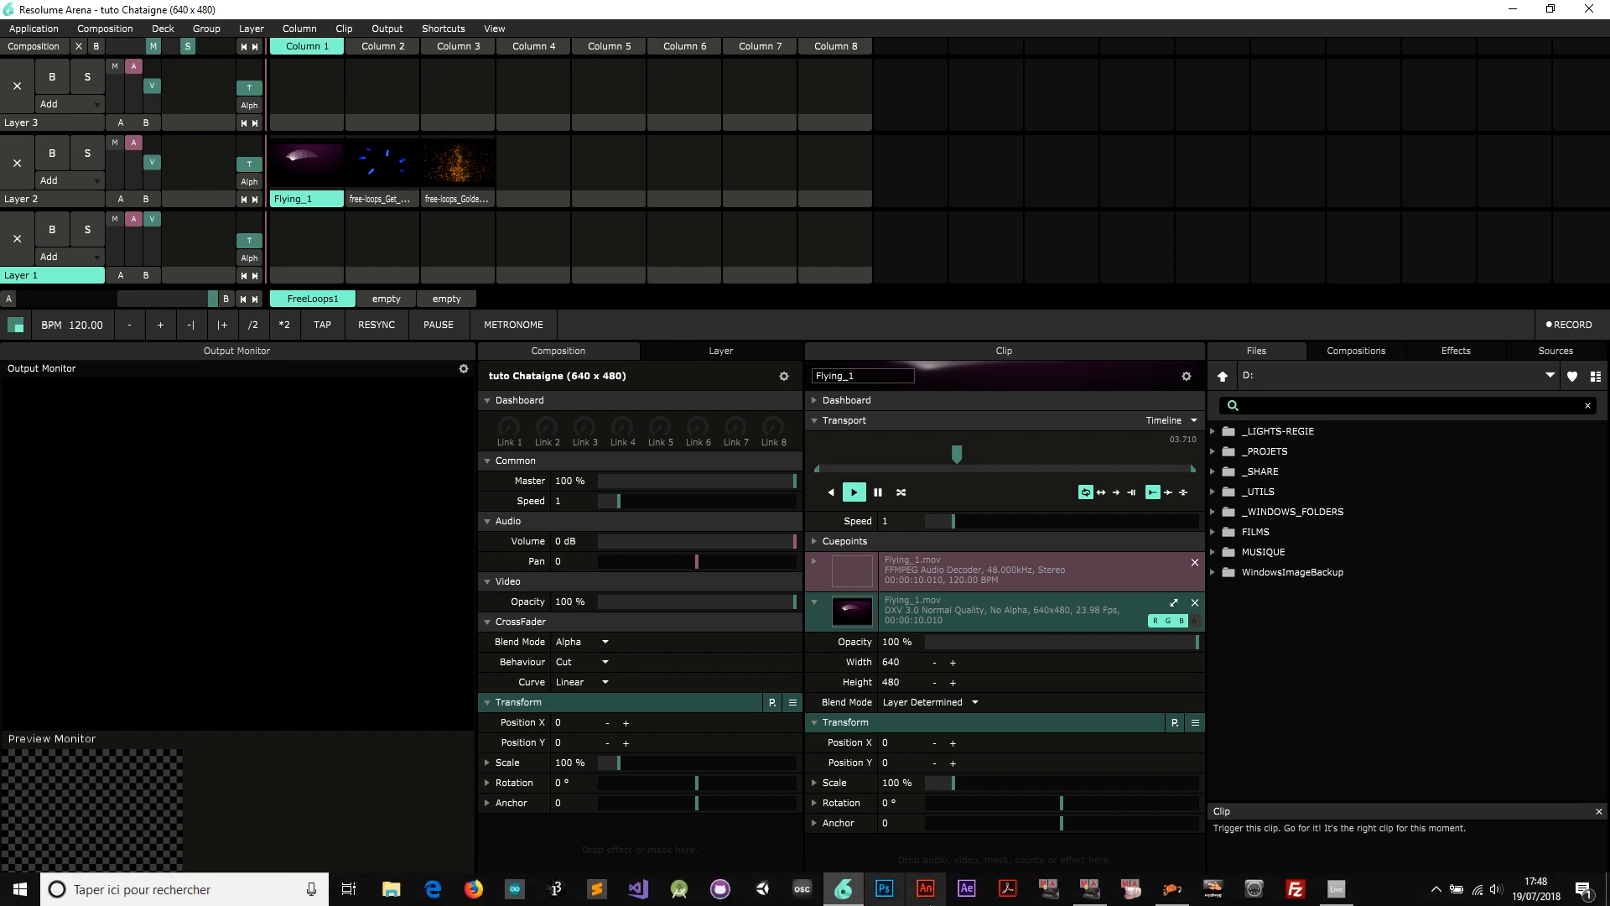
Hide Live and rename the first Layer 2 clip, Flying_1, to START
left_click(1336, 888)
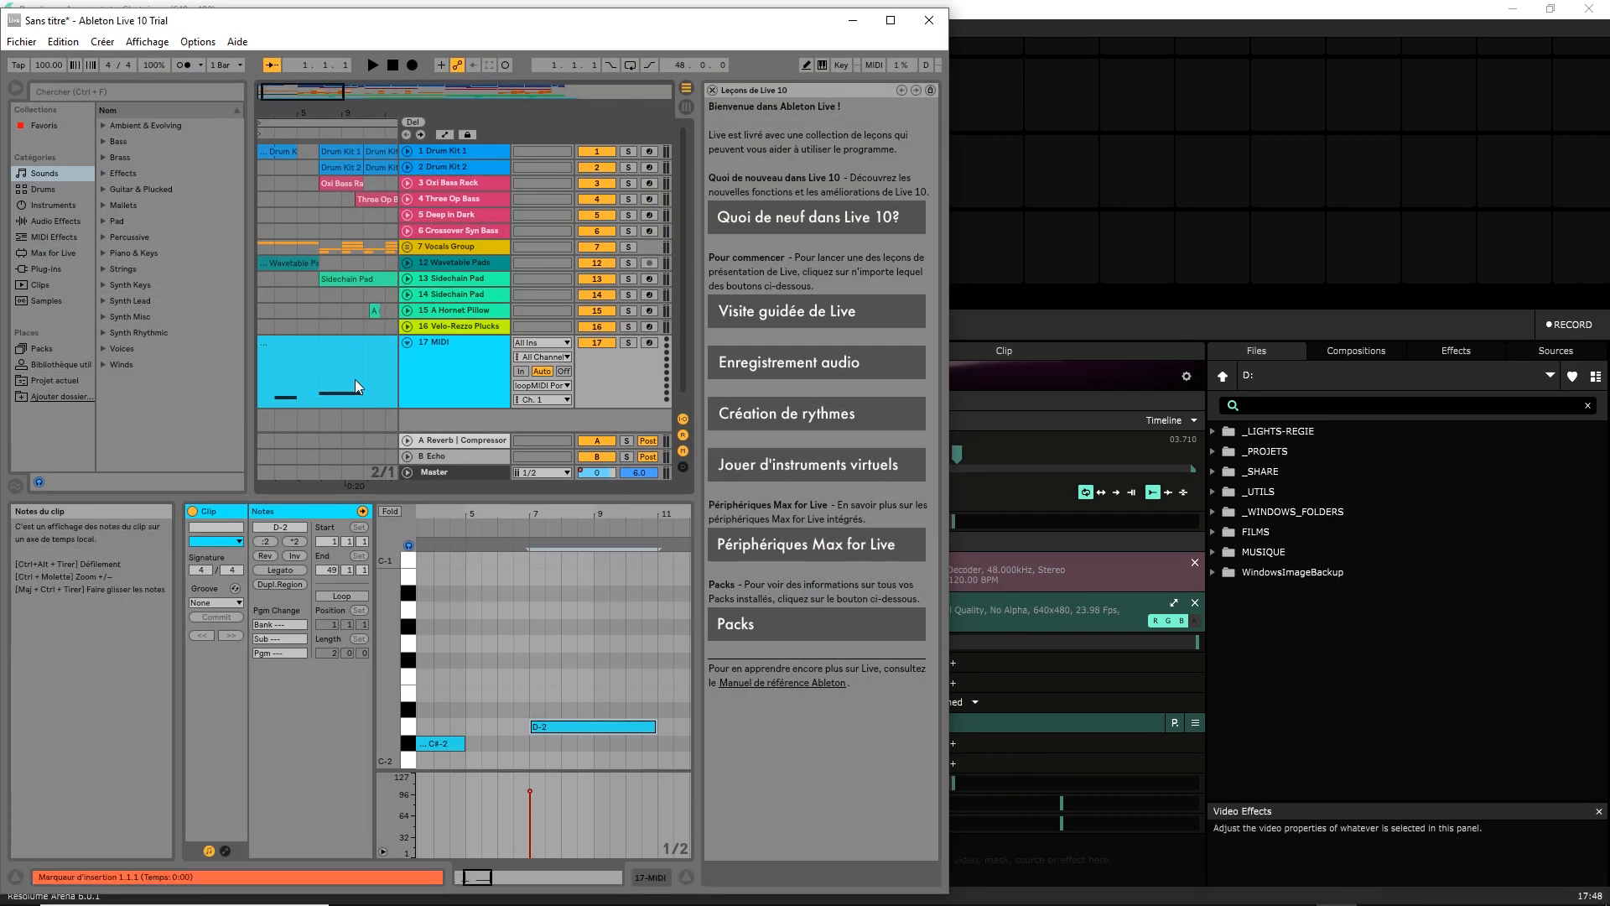
left_click(853, 20)
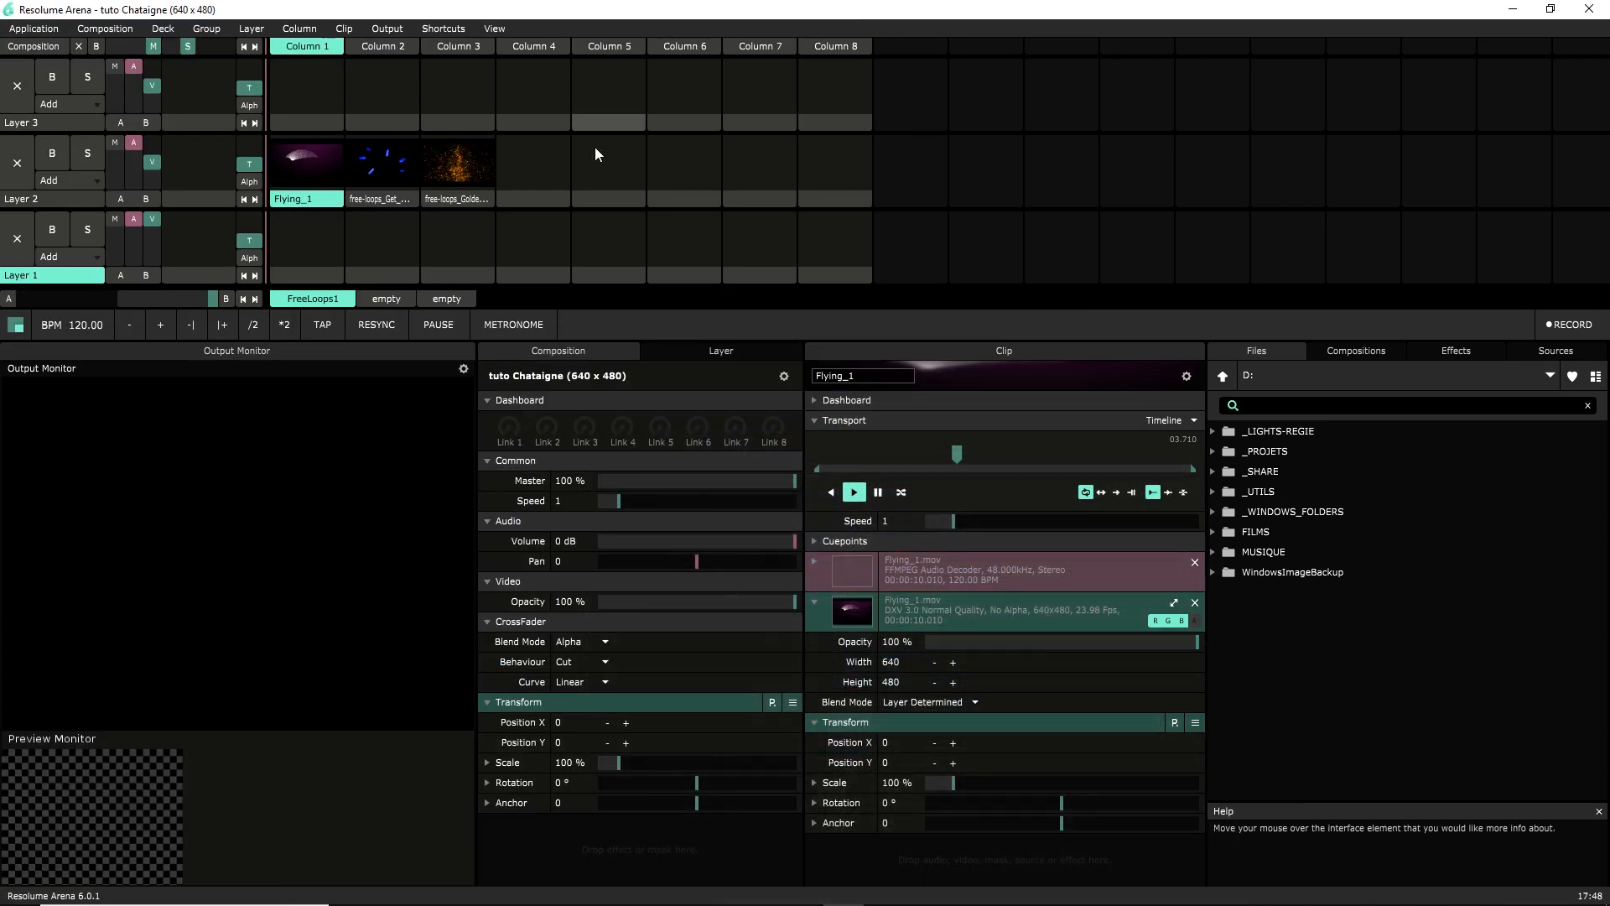
left_click(306, 201)
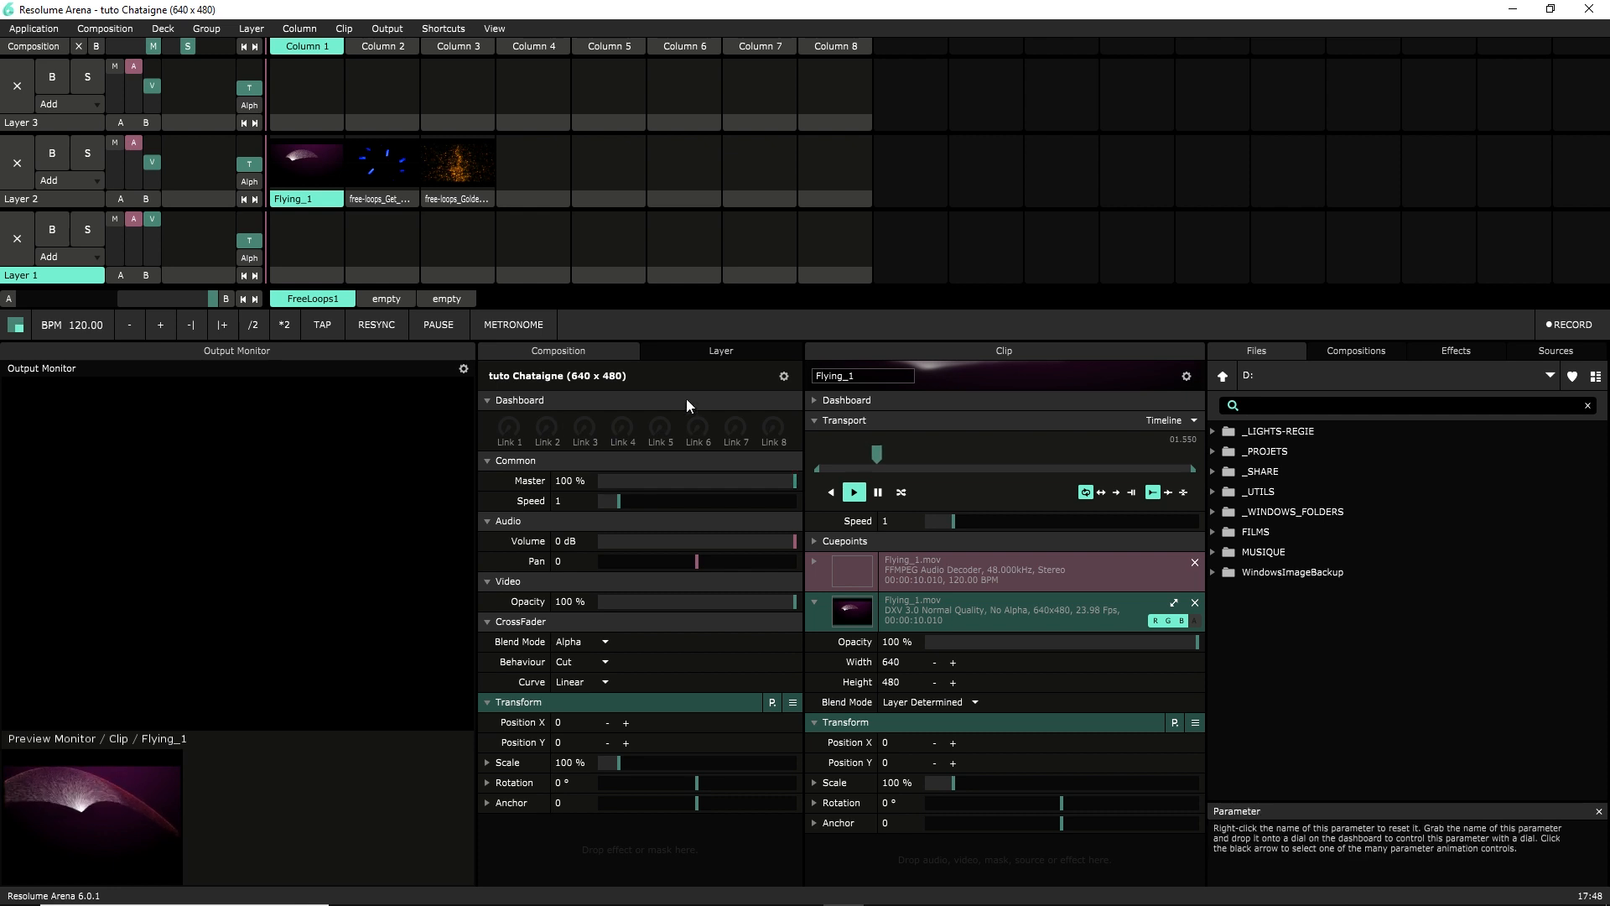
left_click(713, 355)
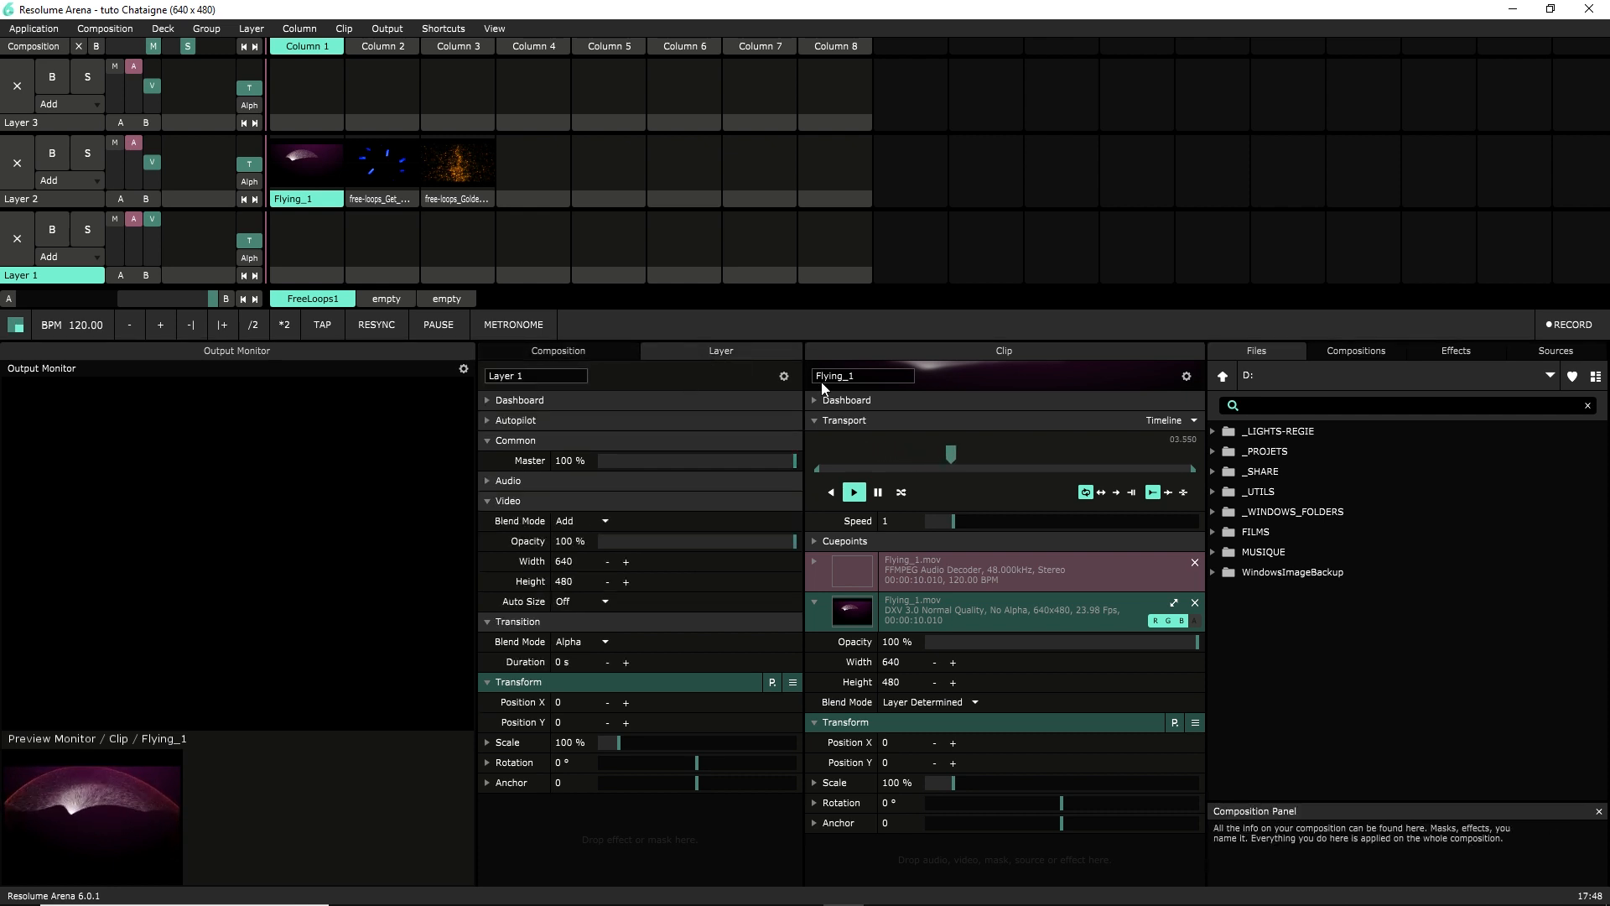
left_click(856, 376)
type("START")
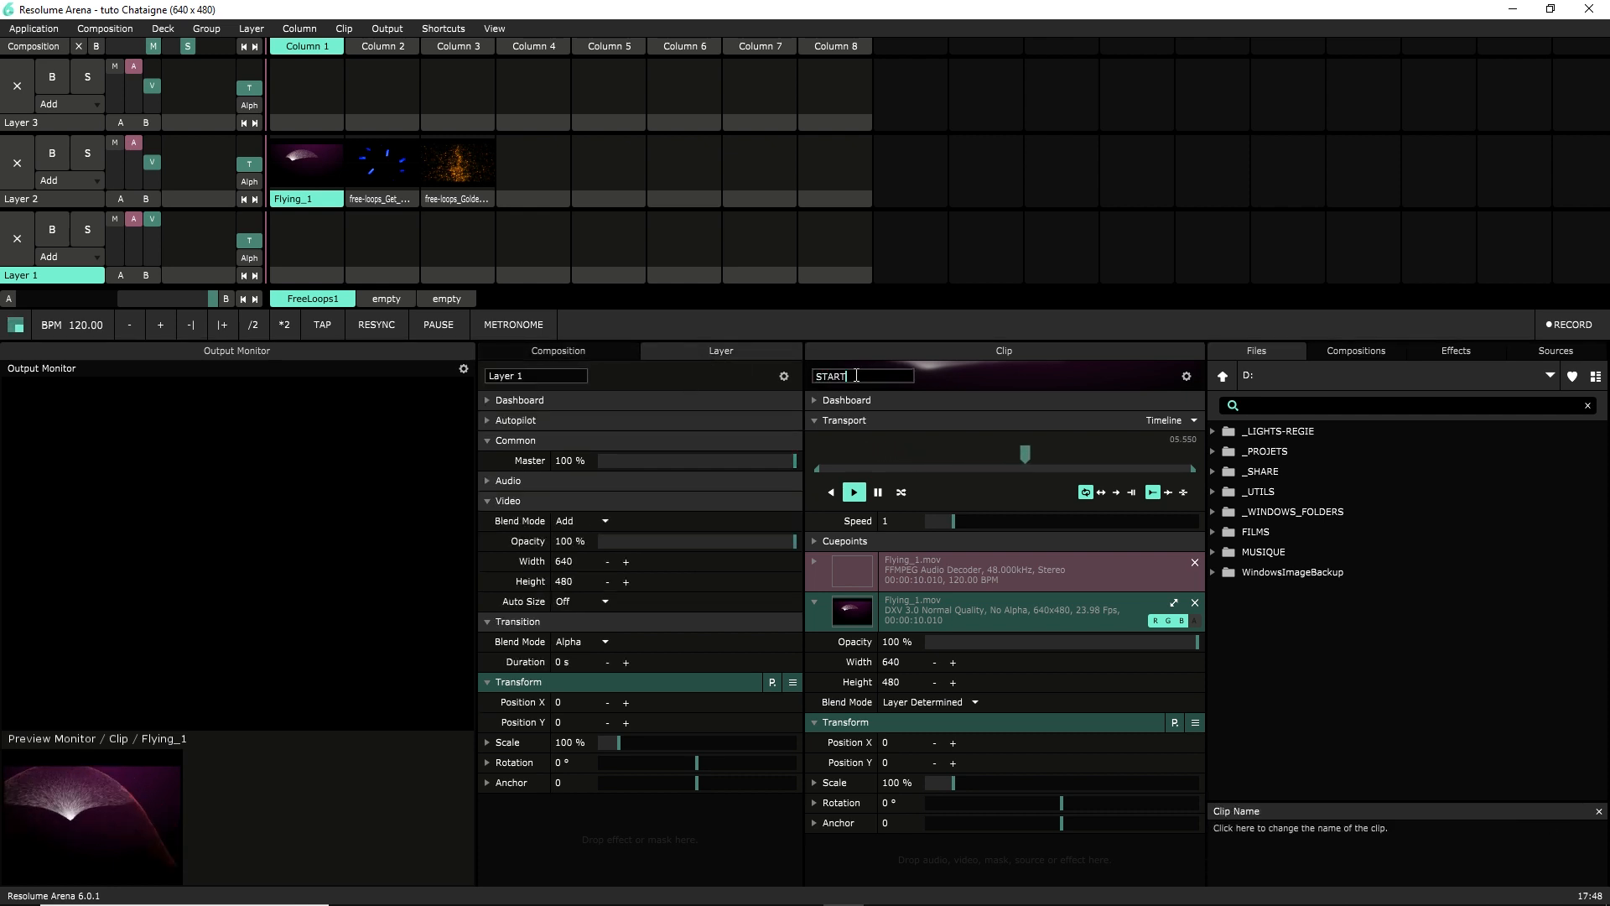
key("Return")
Rename the second and third Layer 2 clips to Intro and Drum
left_click(390, 197)
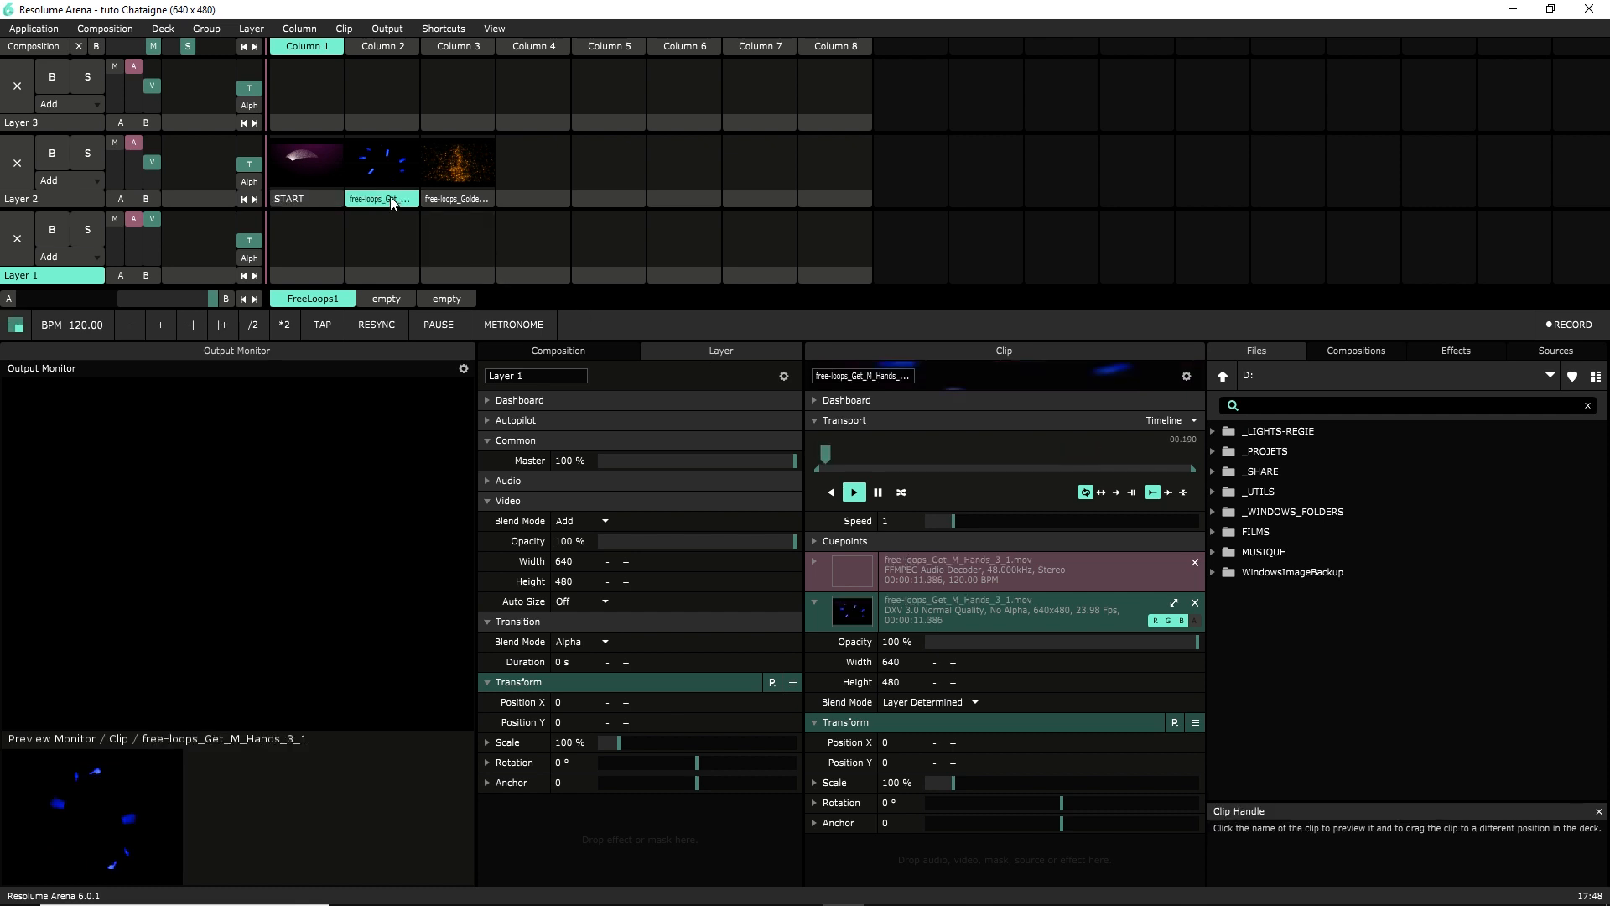
left_click(869, 377)
type("Intro")
key("Return")
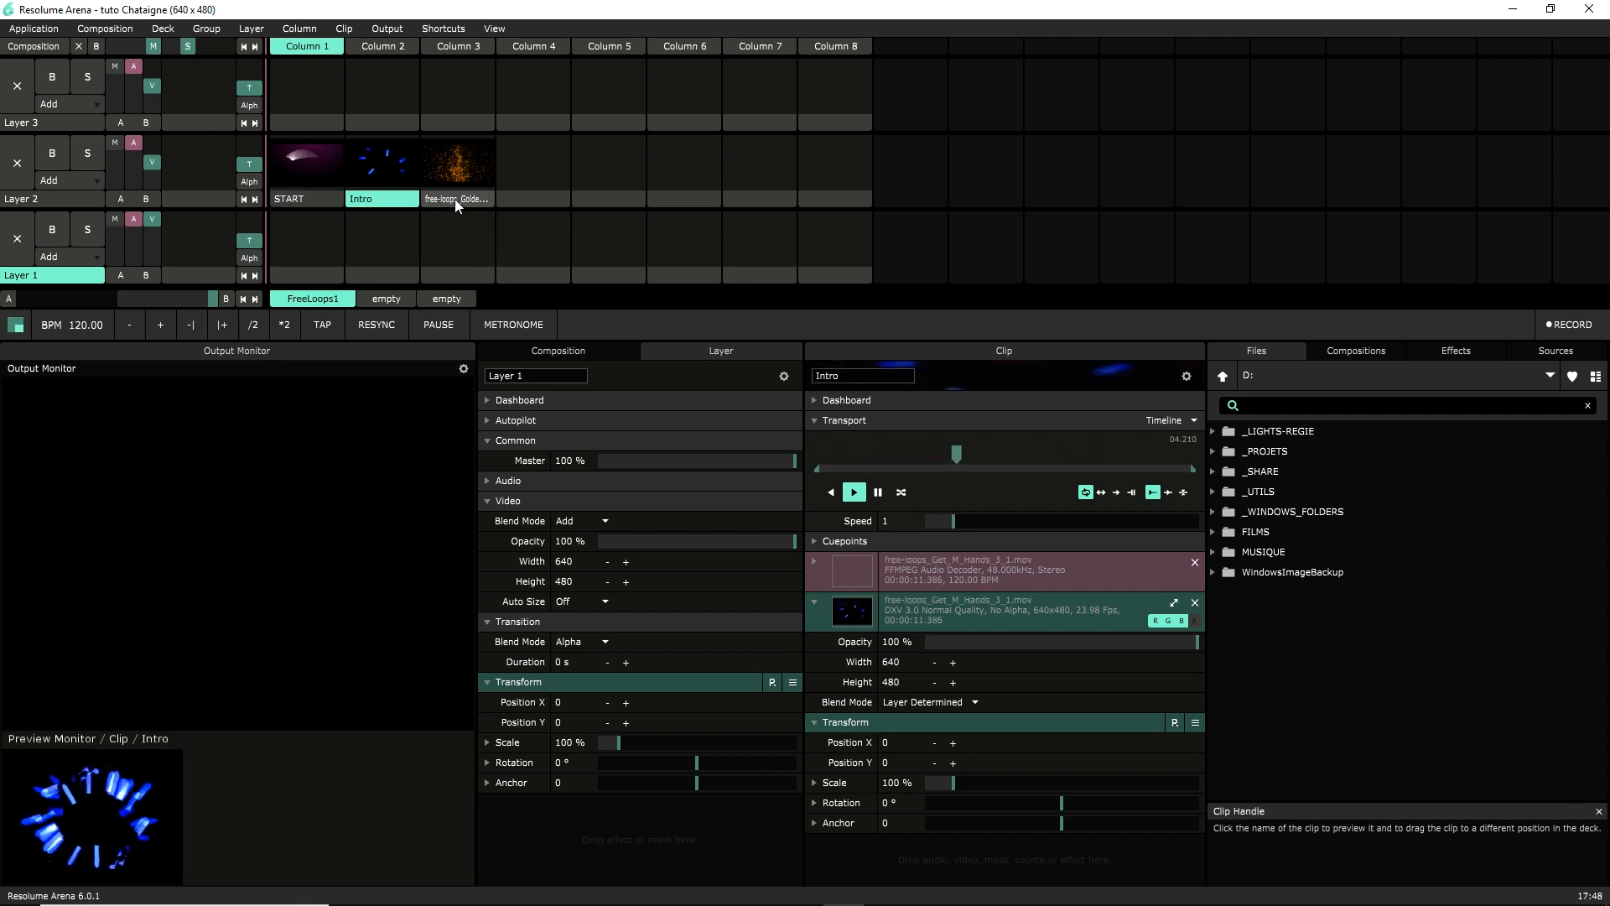
left_click(456, 199)
left_click(878, 376)
type("Drum")
key("Return")
Test-play the Drum, Intro and START clips, then stop Layer 2
left_click(458, 180)
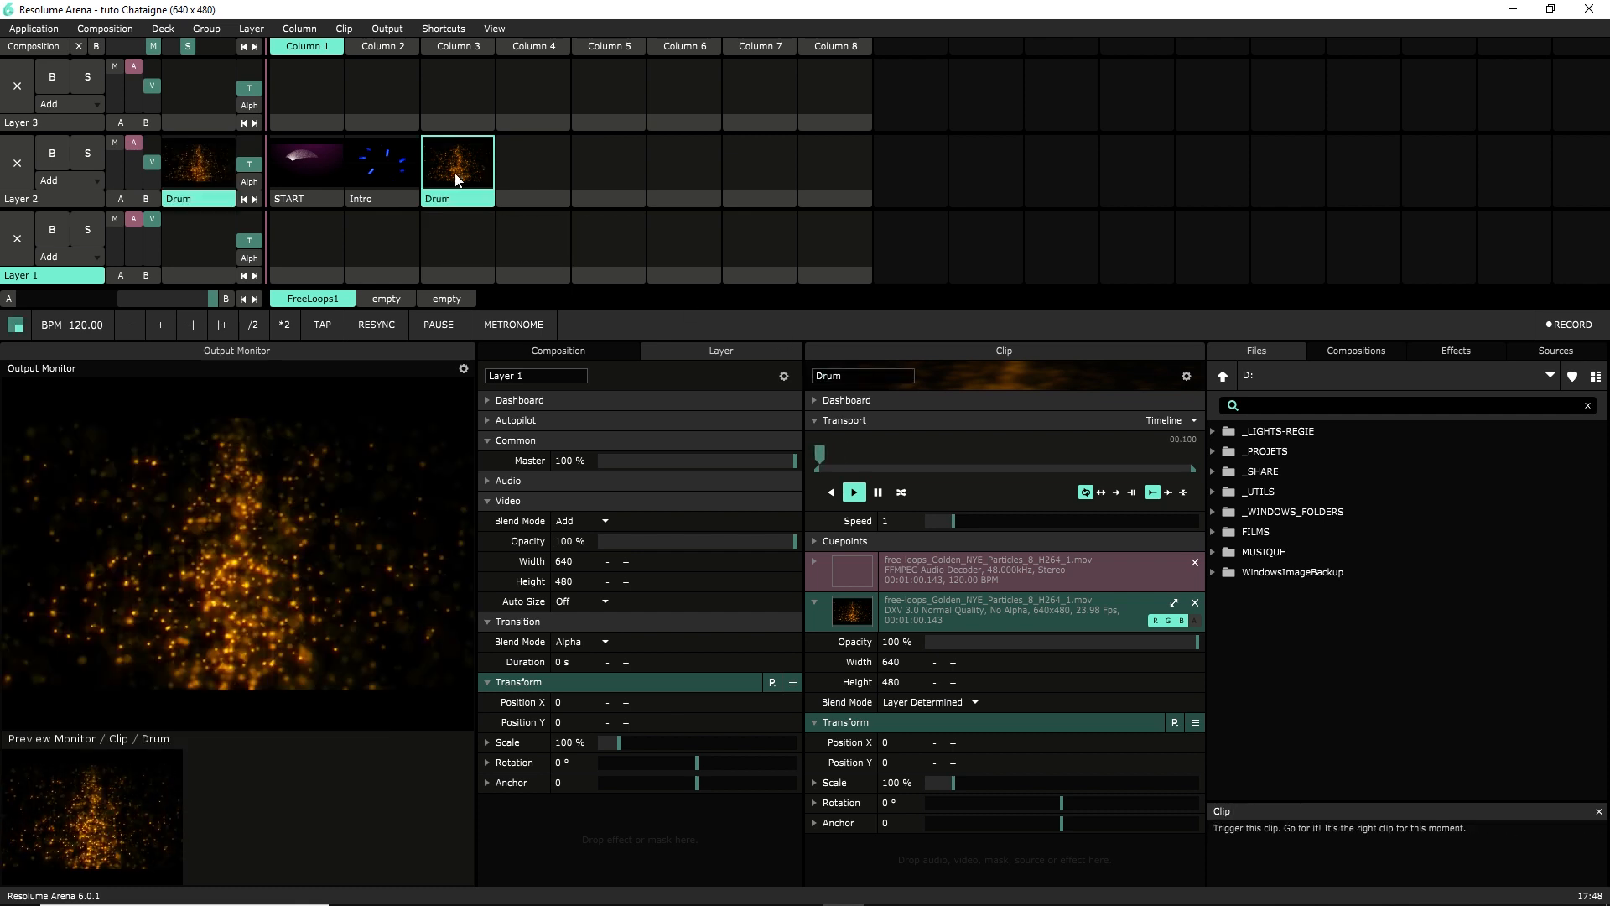
left_click(385, 161)
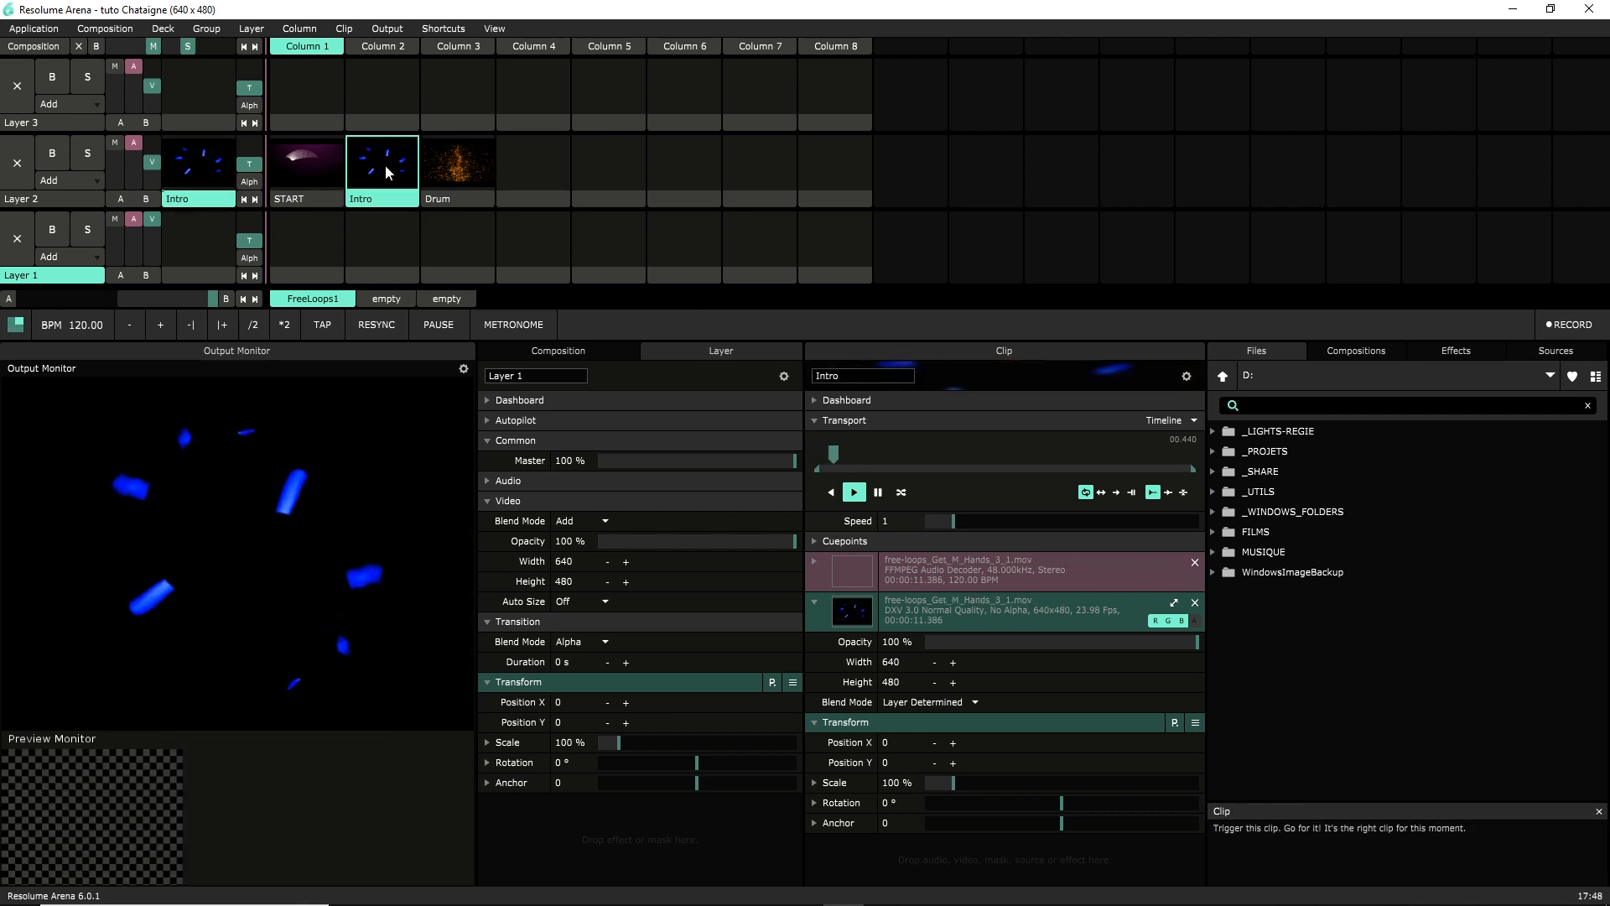
left_click(326, 164)
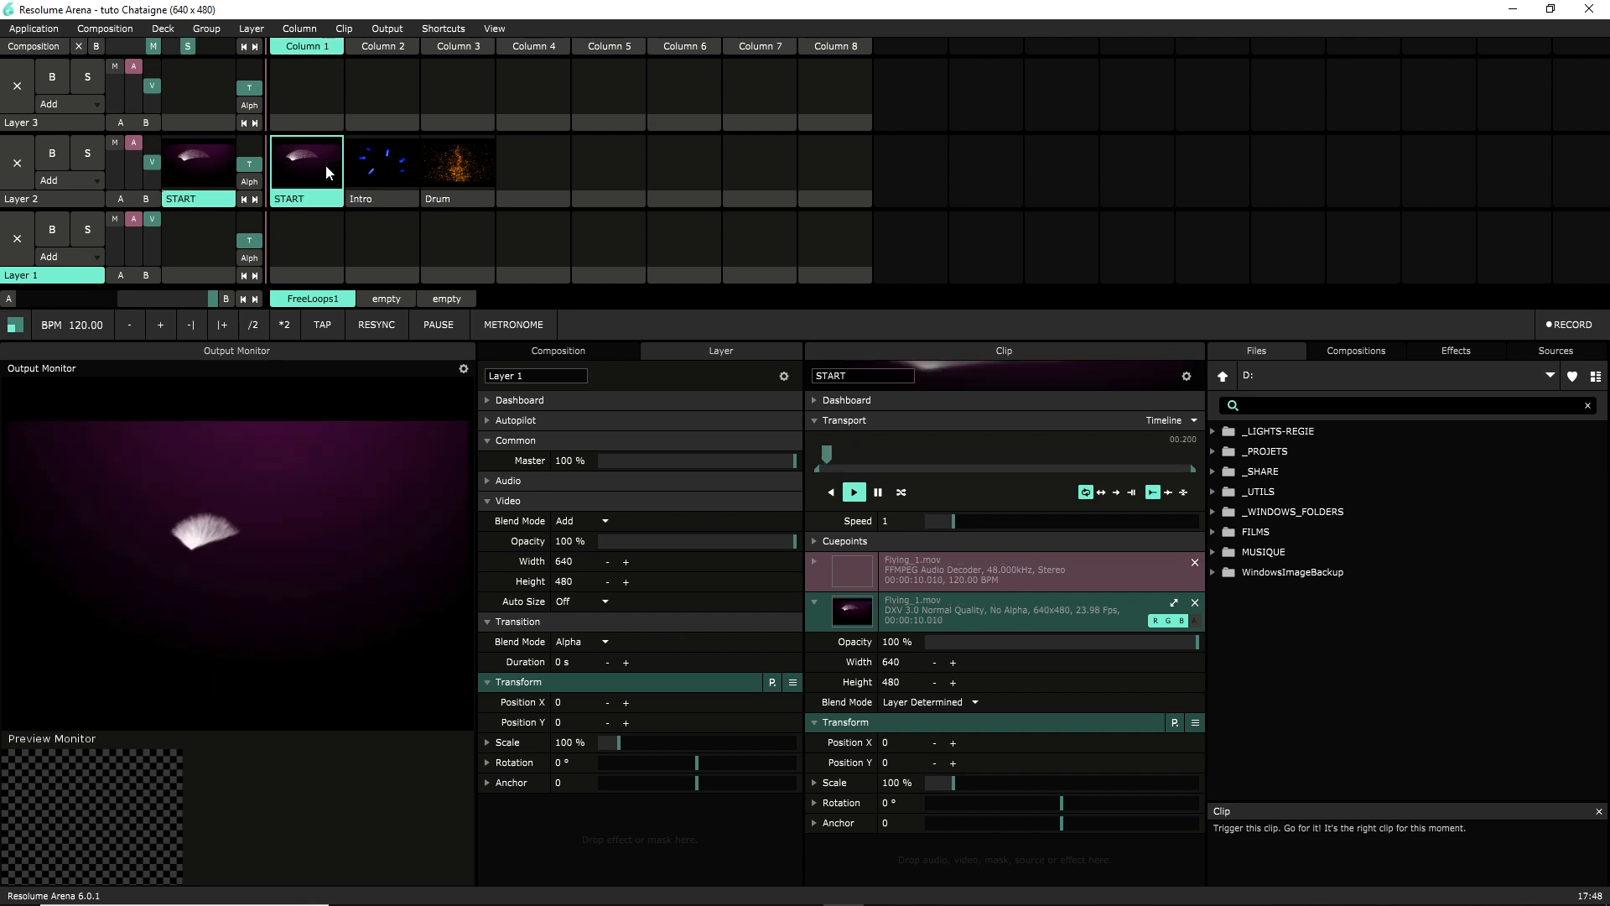
left_click(520, 169)
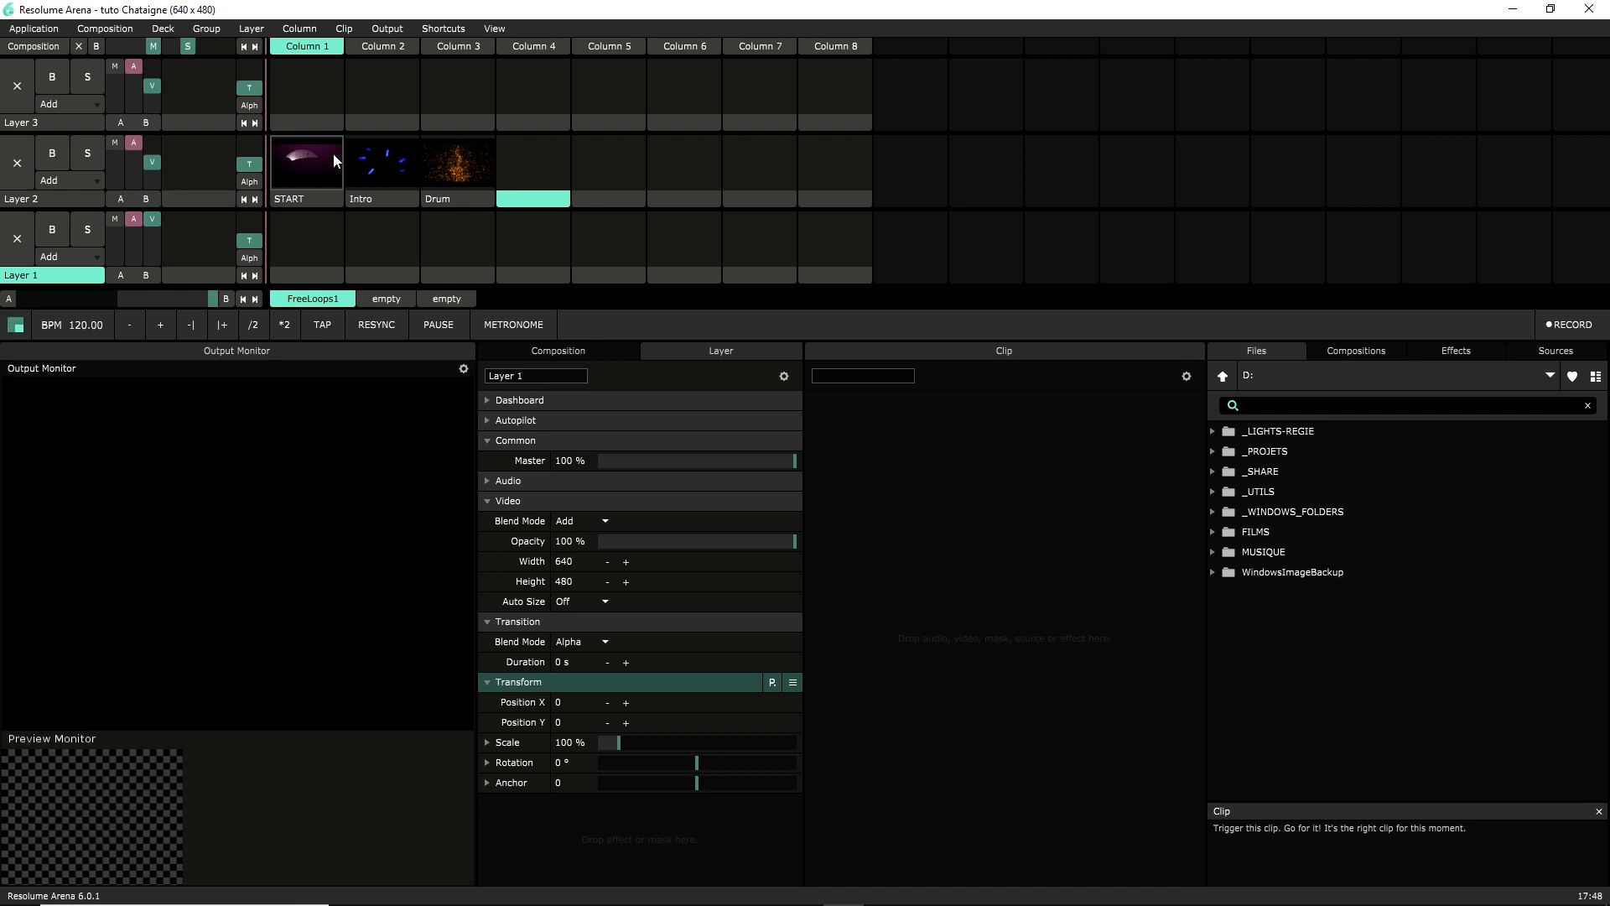
Confirm Resolume's OSC preferences accept input on port 7000, then minimise Resolume
left_click(40, 30)
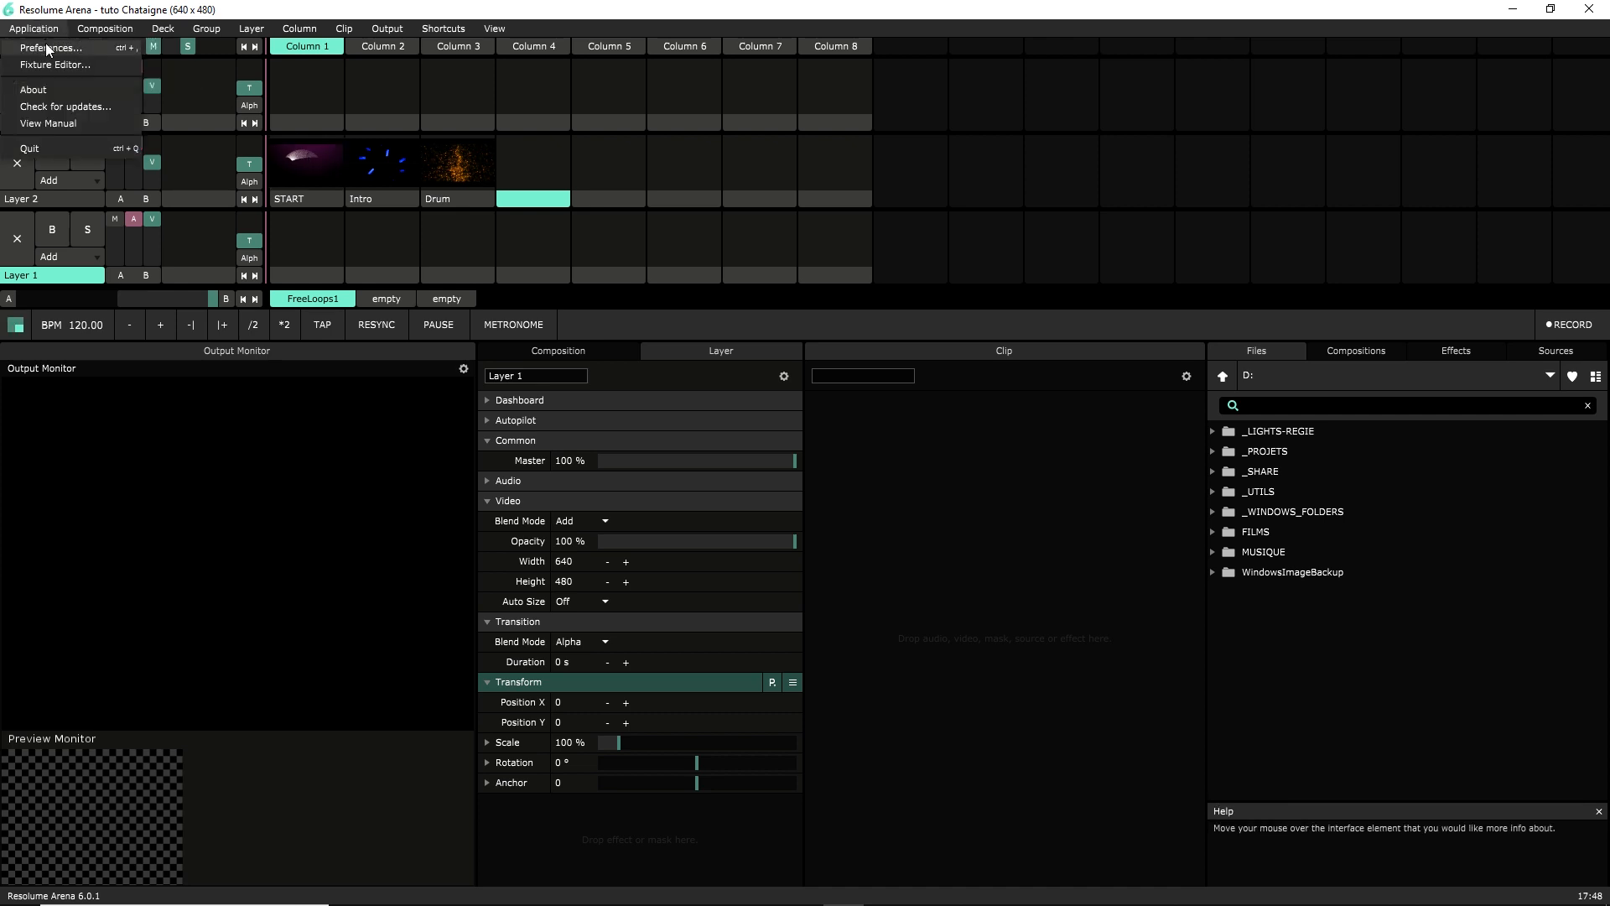
left_click(46, 47)
left_click(616, 308)
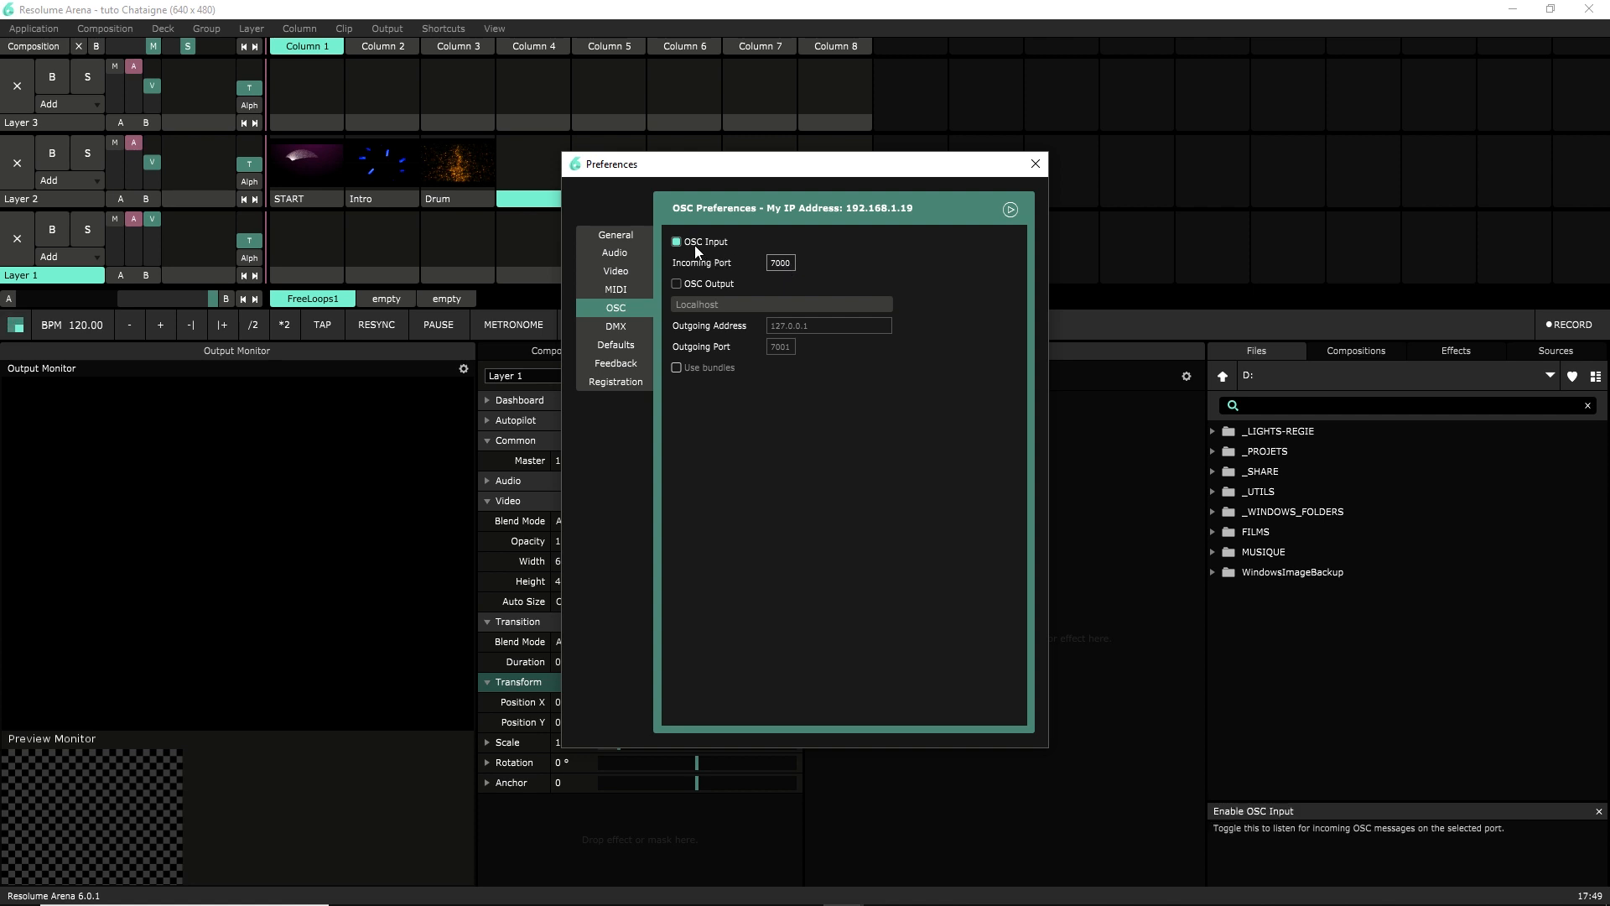
left_click(1035, 163)
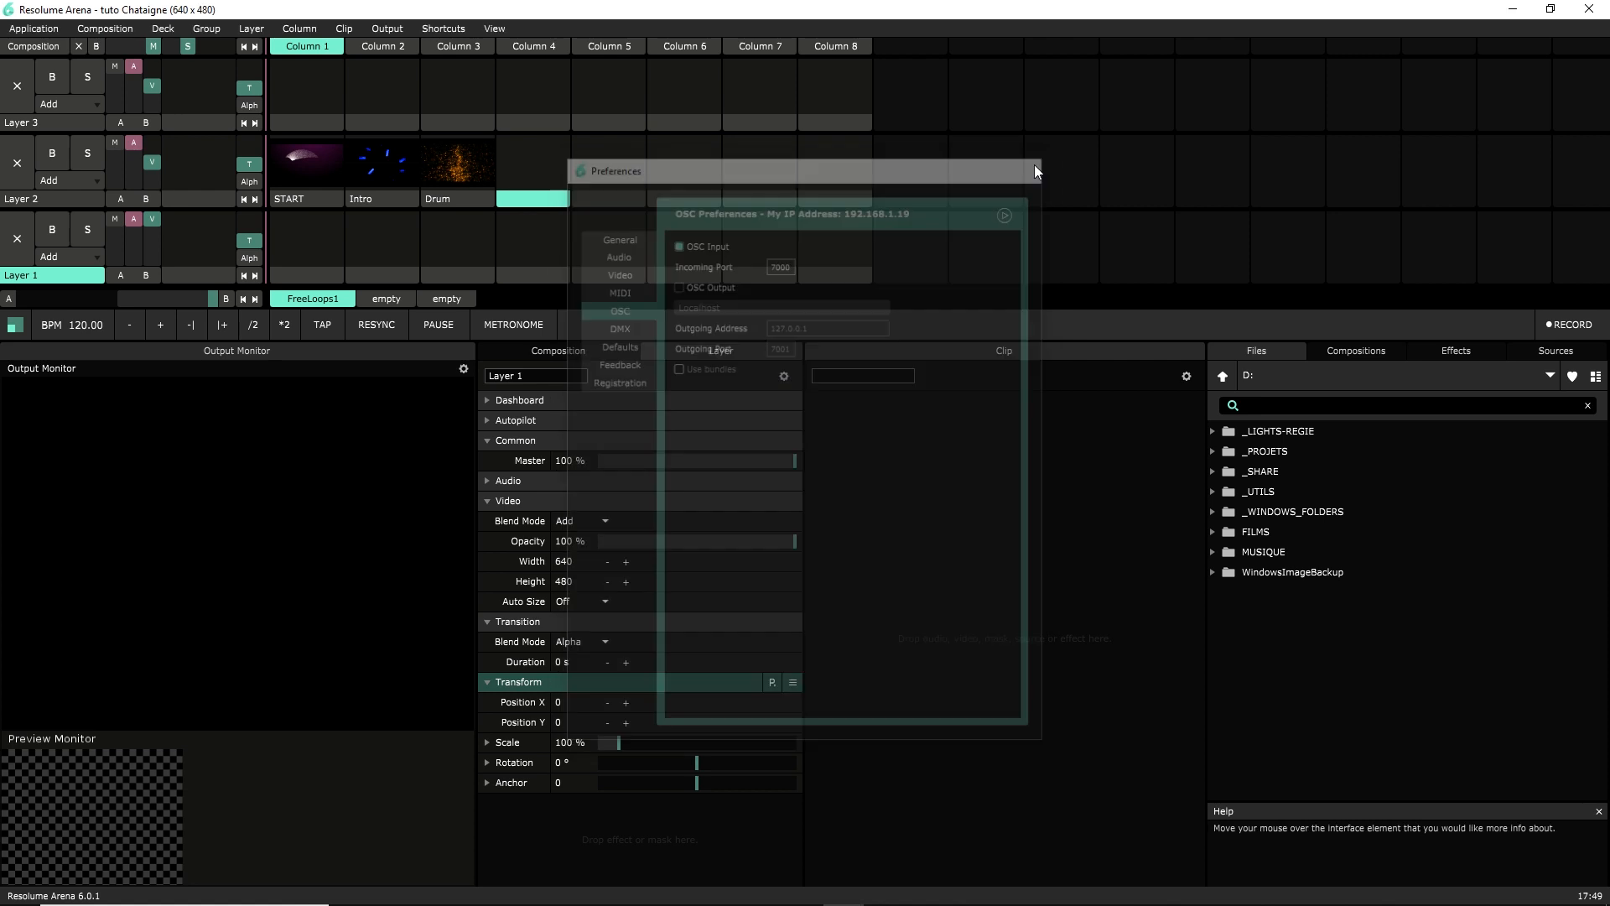
left_click(1512, 12)
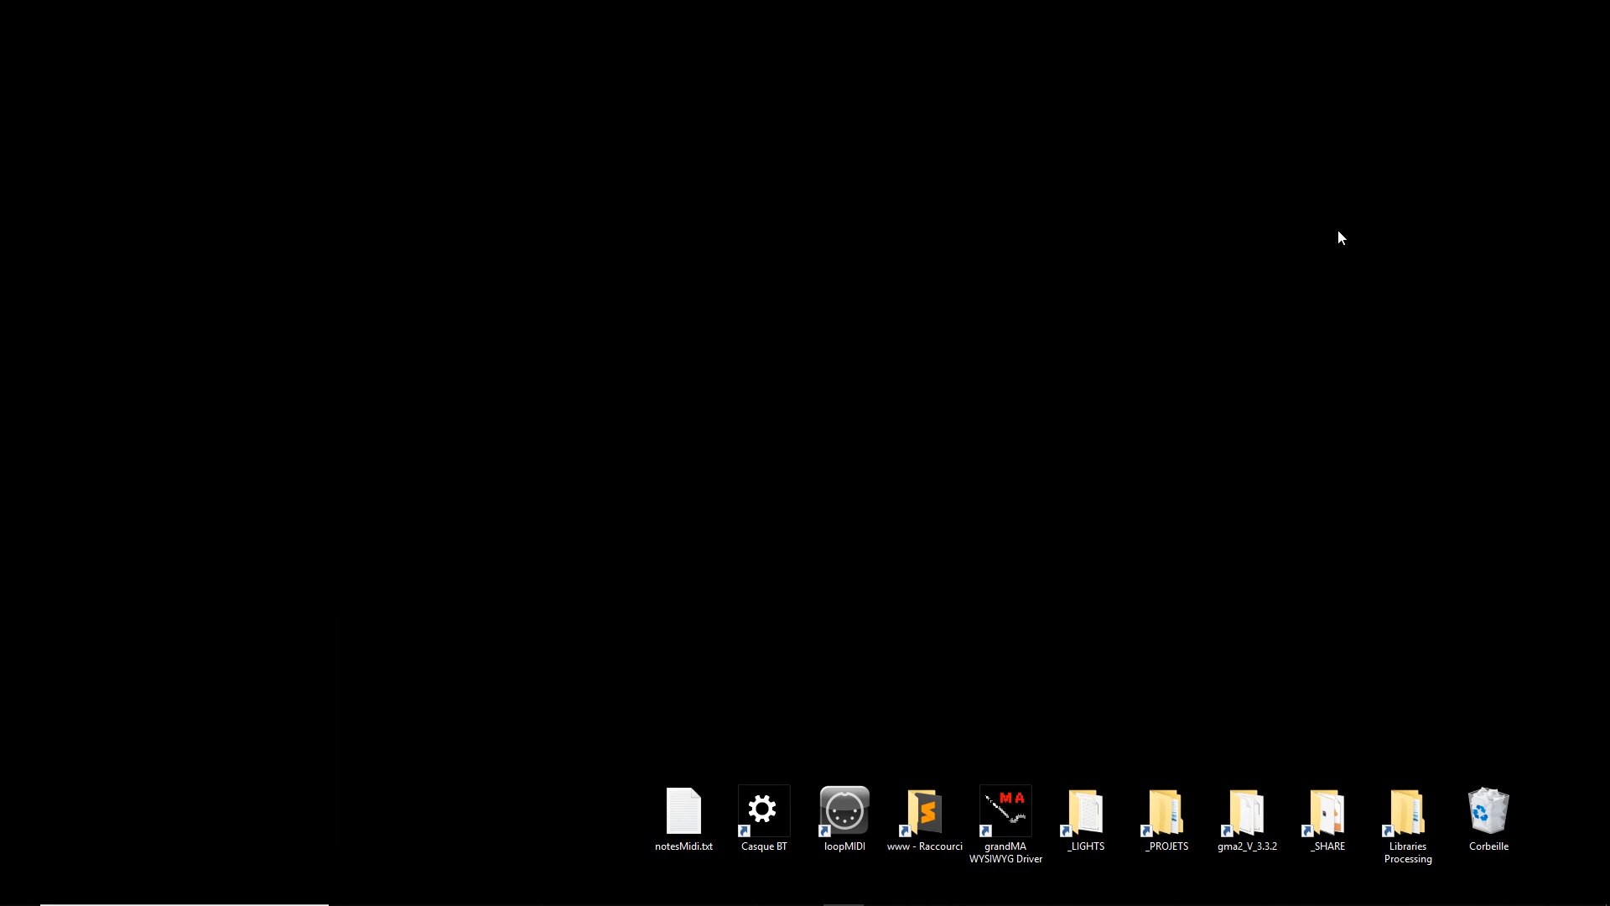
Launch Chataigne by searching 'chatai' in the Start menu
key("super")
type("chatai")
key("Return")
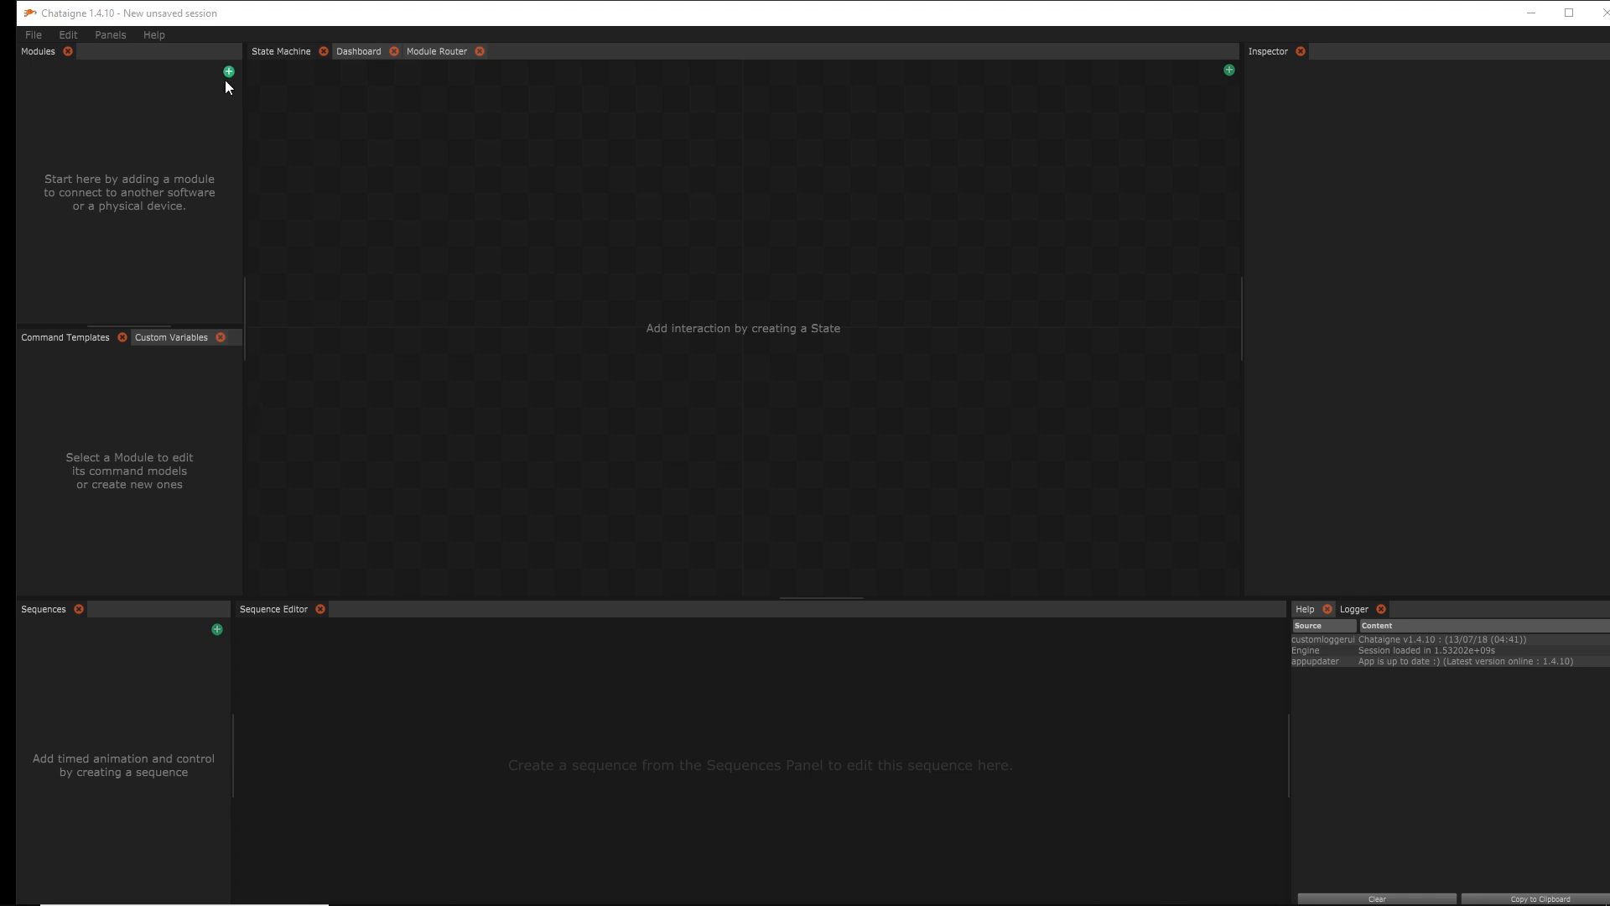
Add a generic OSC module and name it OSC fromLive
left_click(229, 72)
mouse_move(256, 83)
left_click(345, 83)
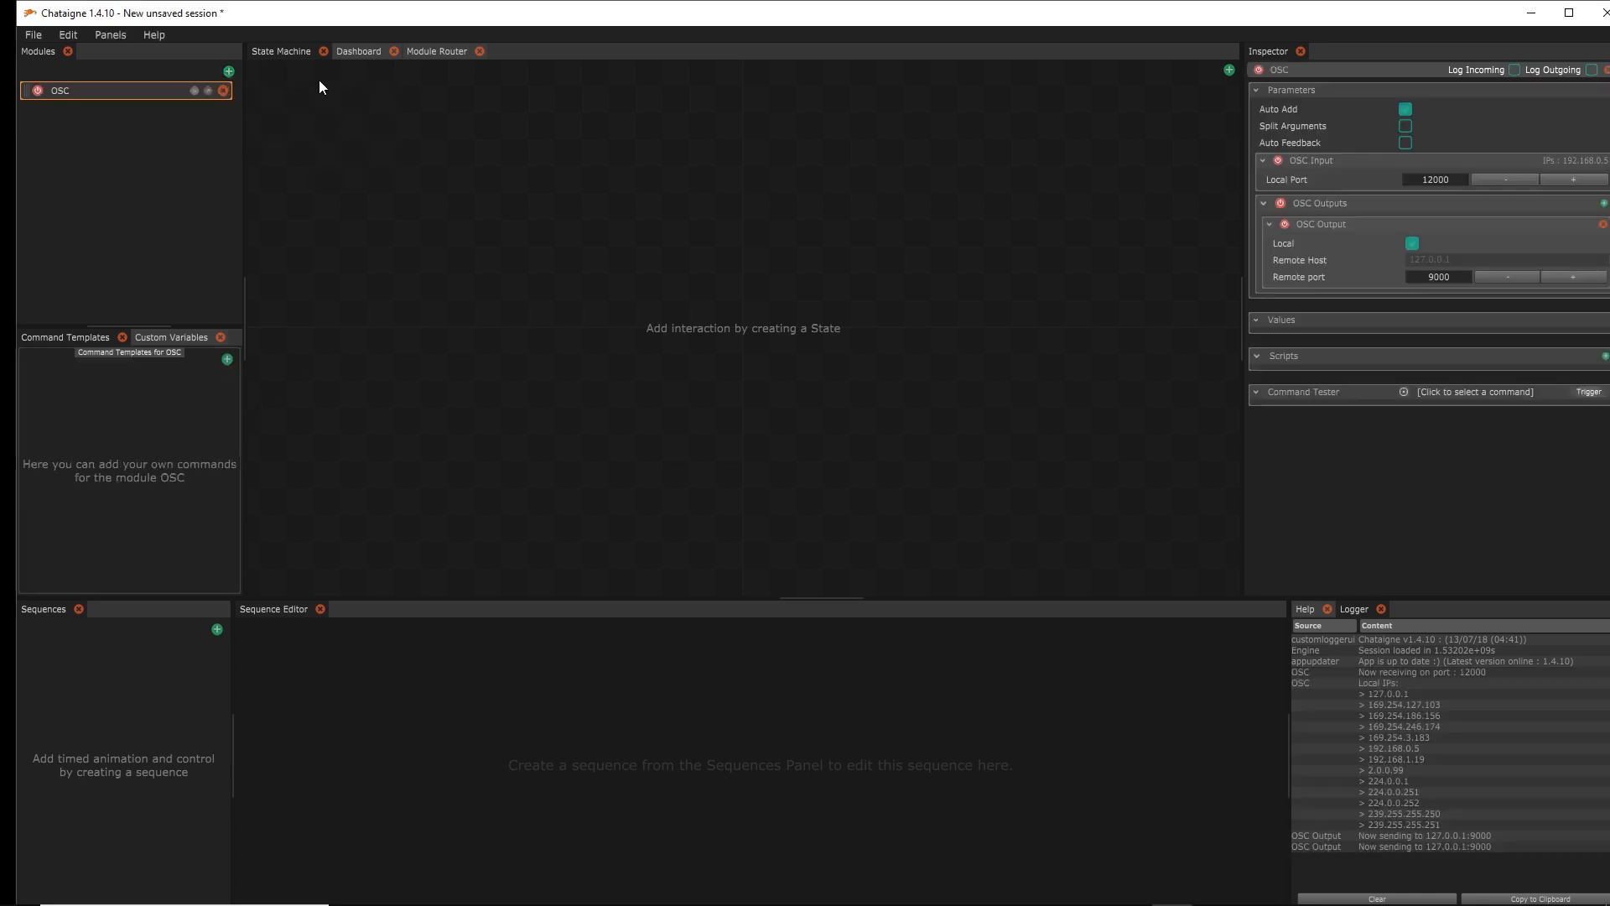
double_click(67, 88)
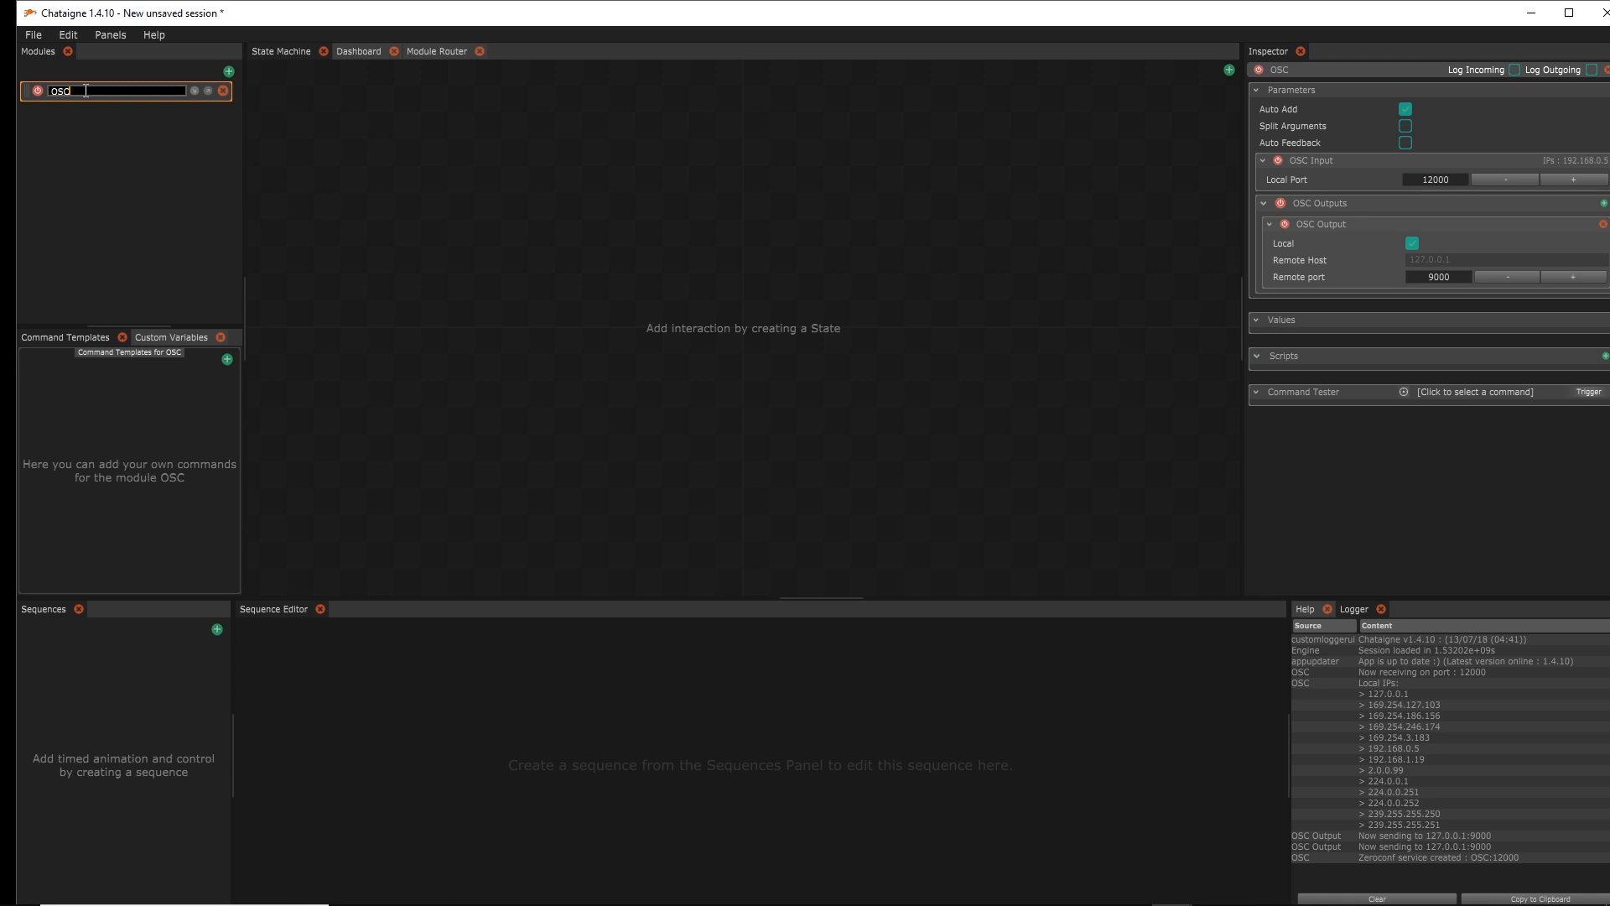
type("fromLive")
key("Return")
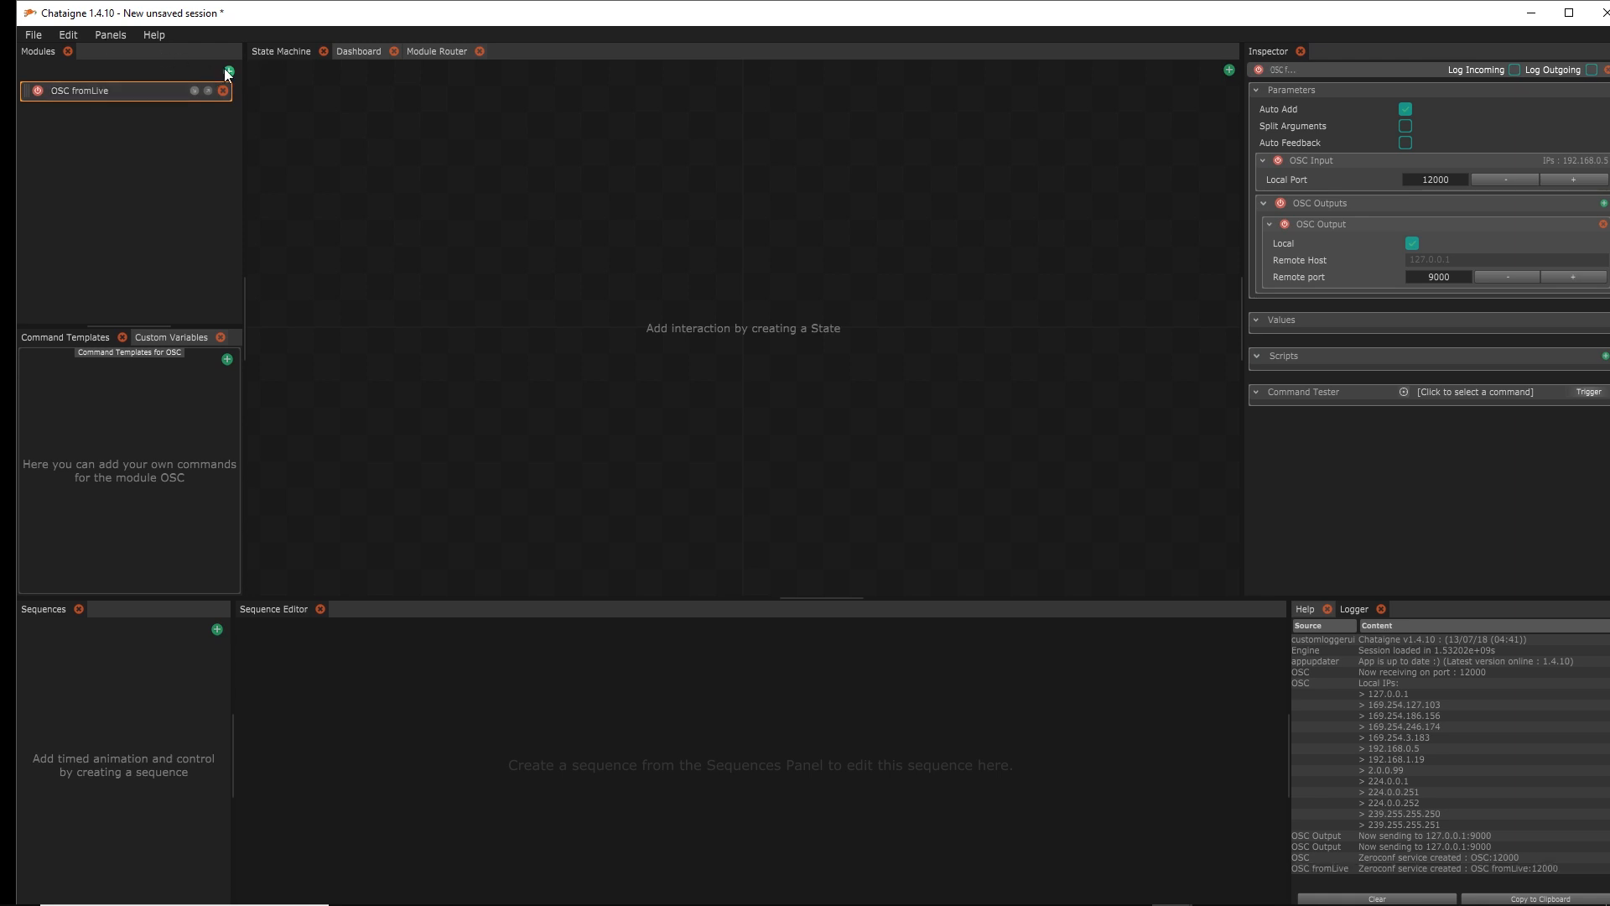
Add a Resolume module, keeping Resolume Version 6, then reselect OSC fromLive
left_click(228, 72)
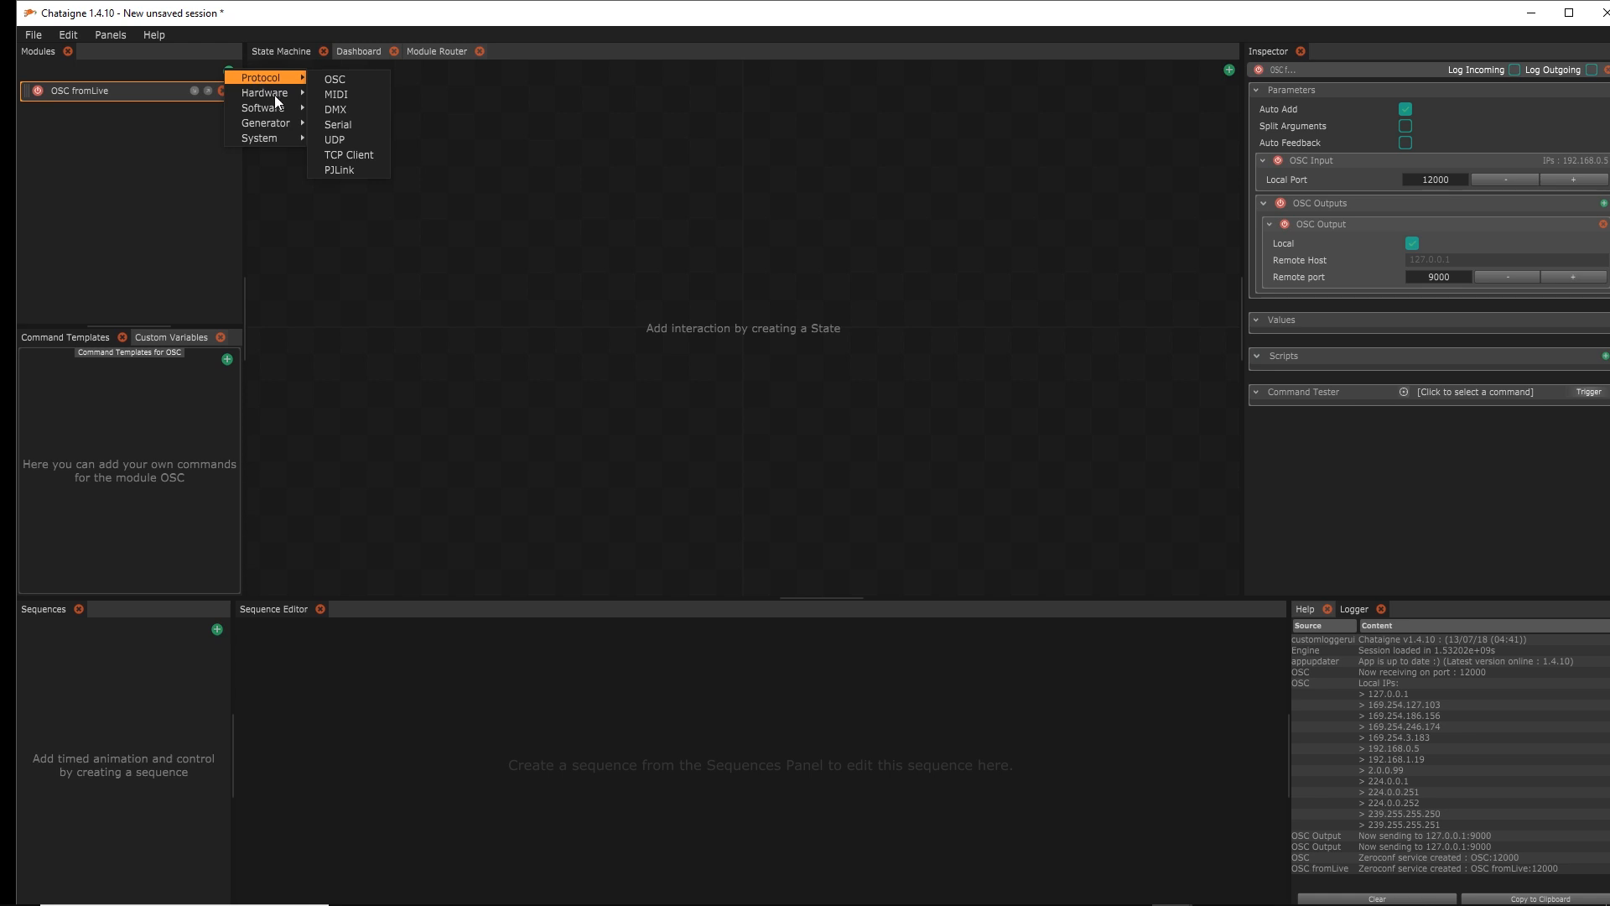
mouse_move(275, 103)
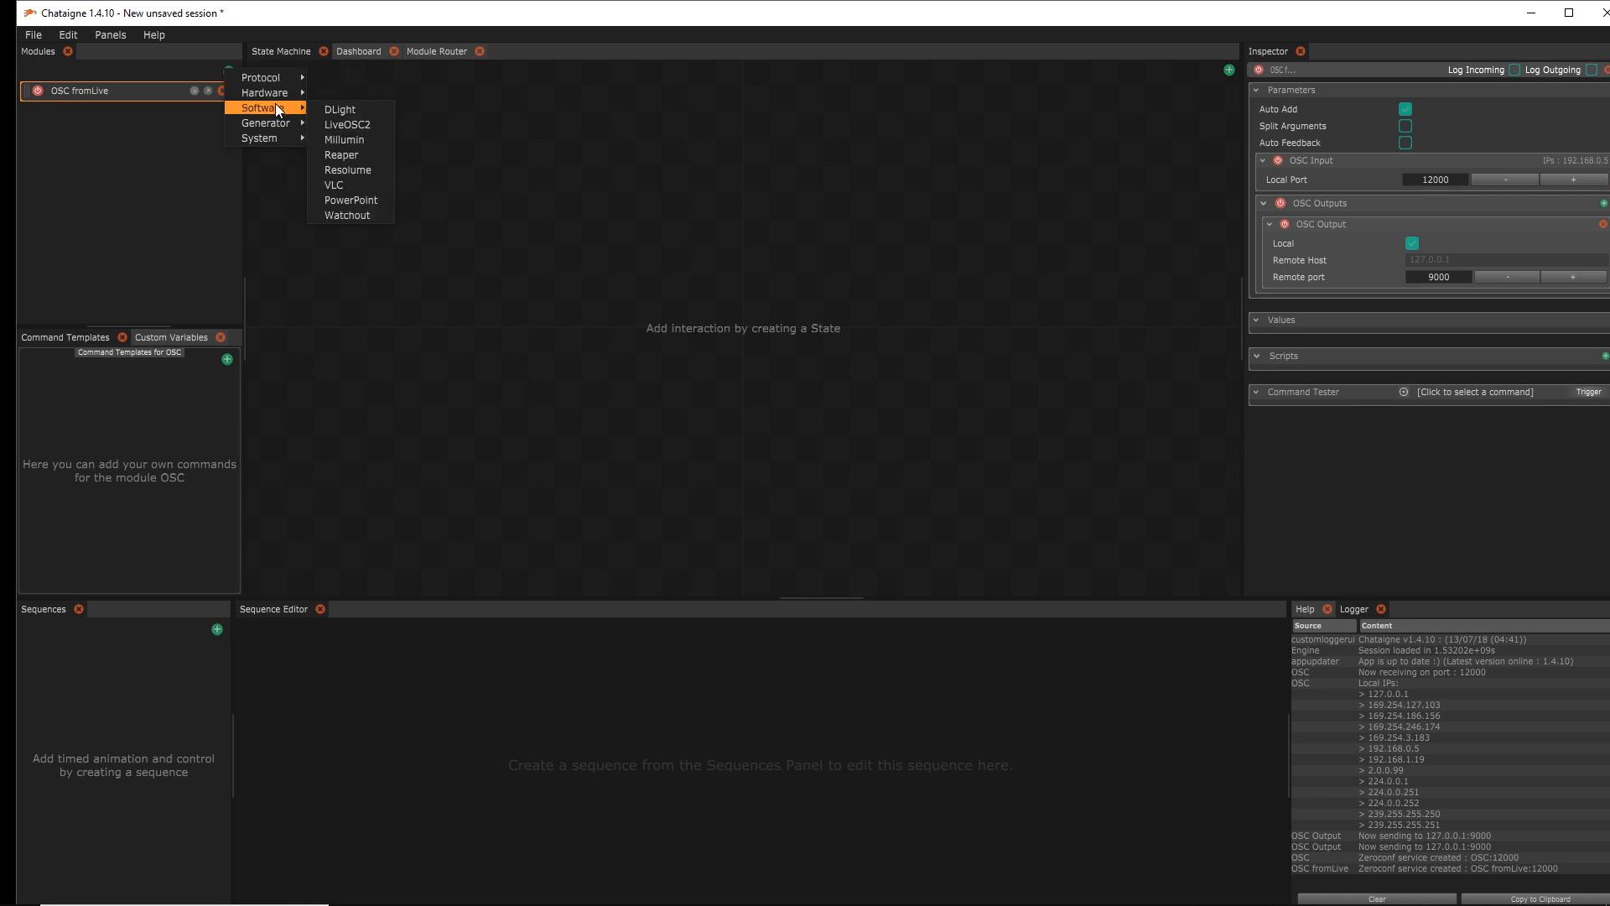
left_click(349, 168)
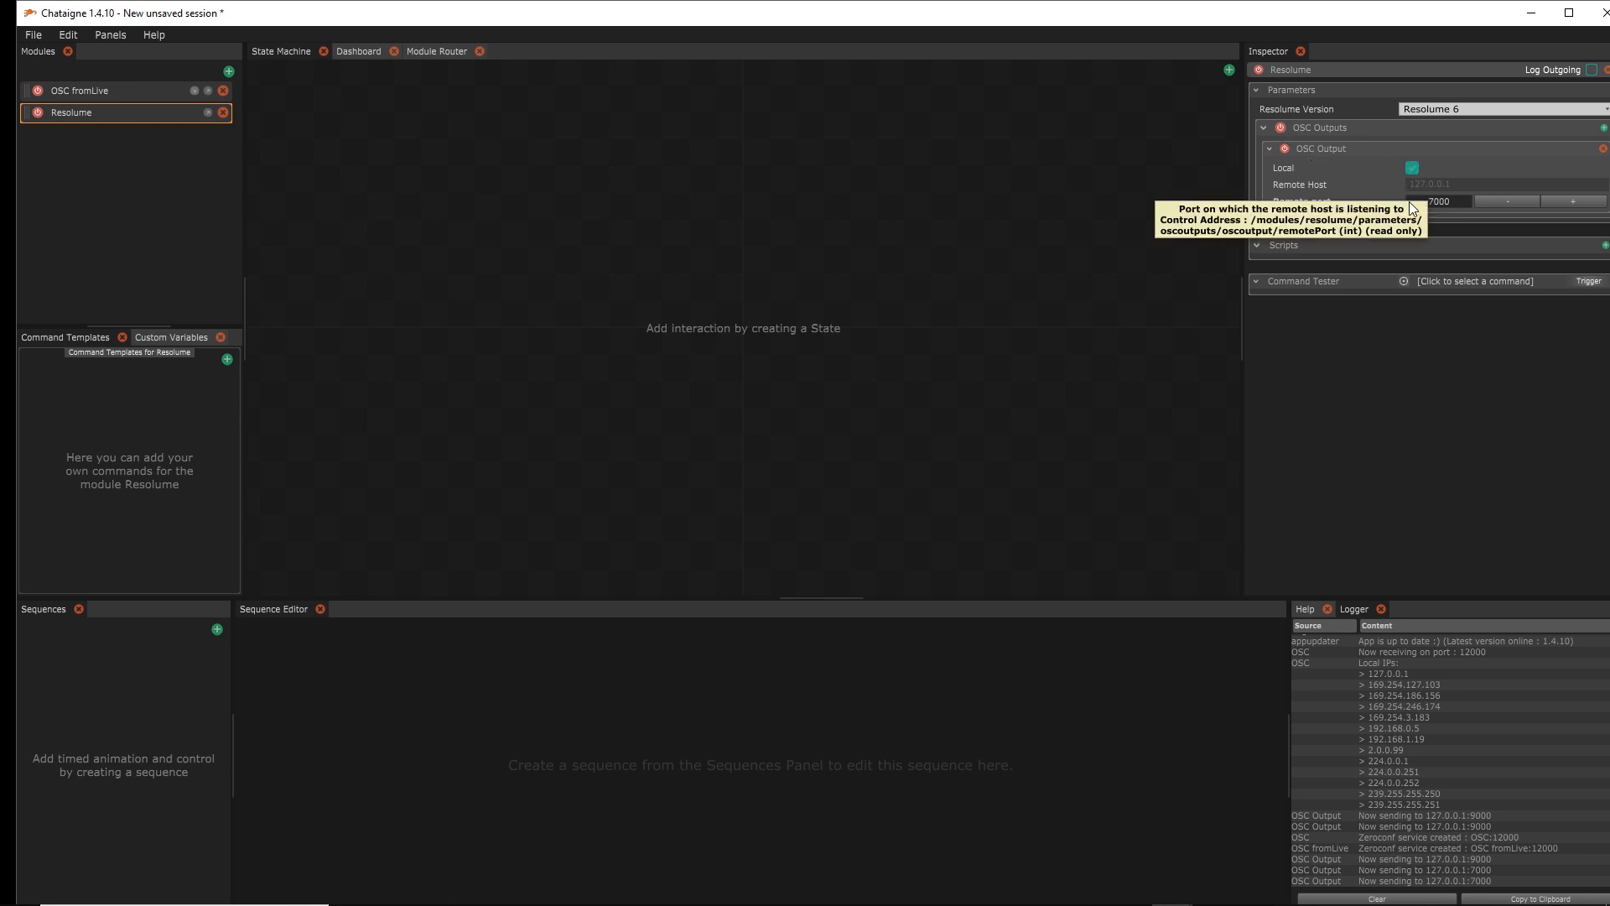
left_click(1528, 108)
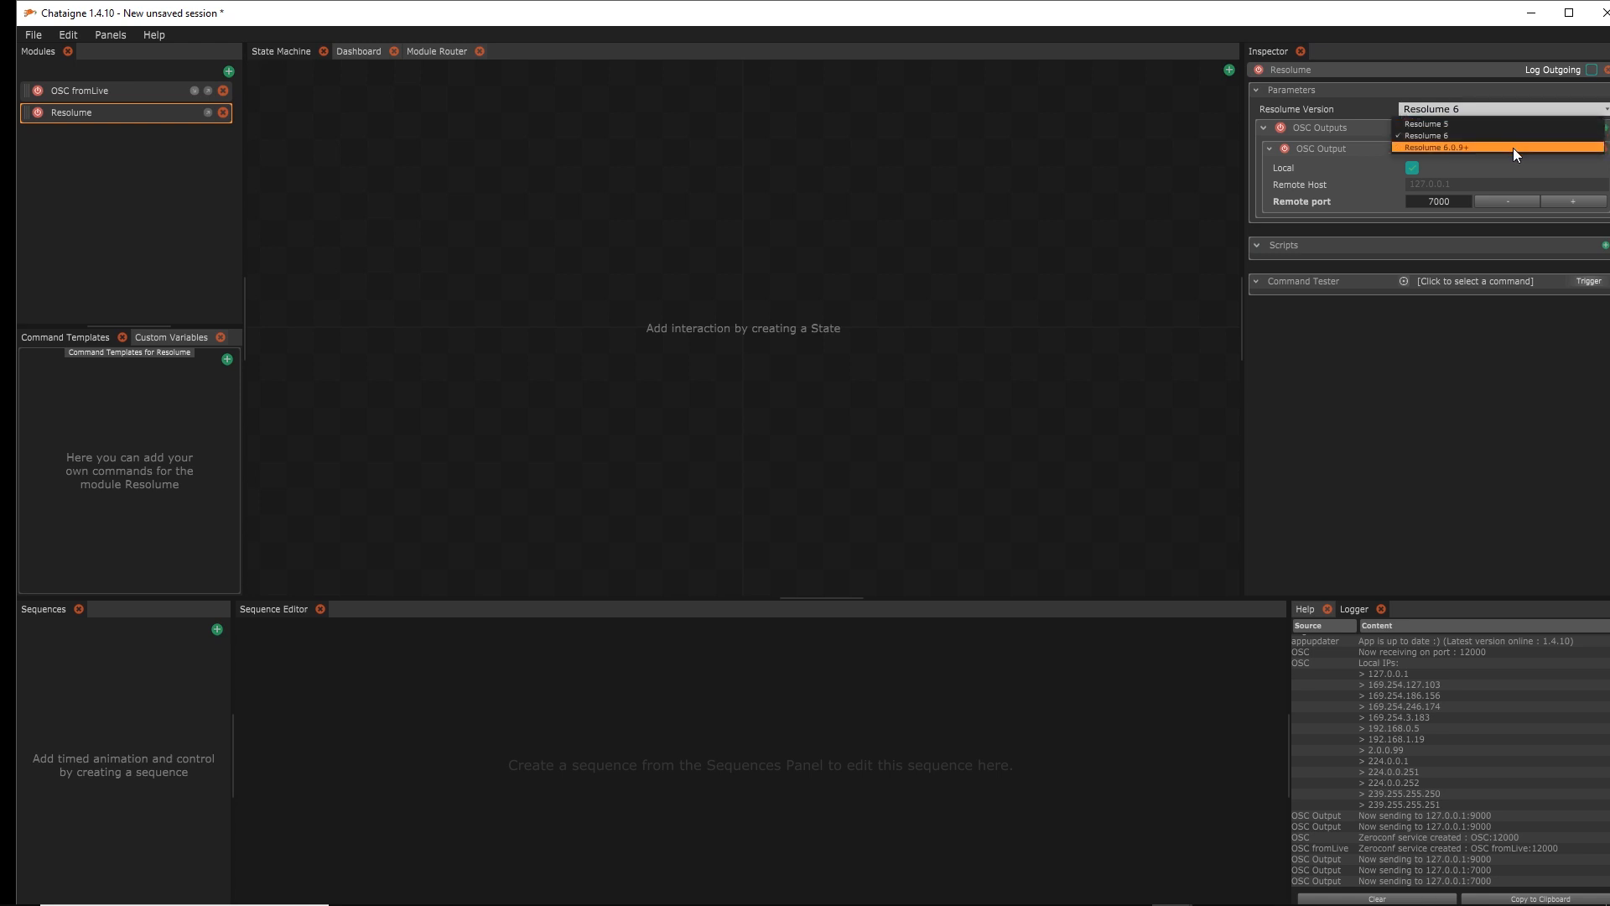
left_click(1346, 154)
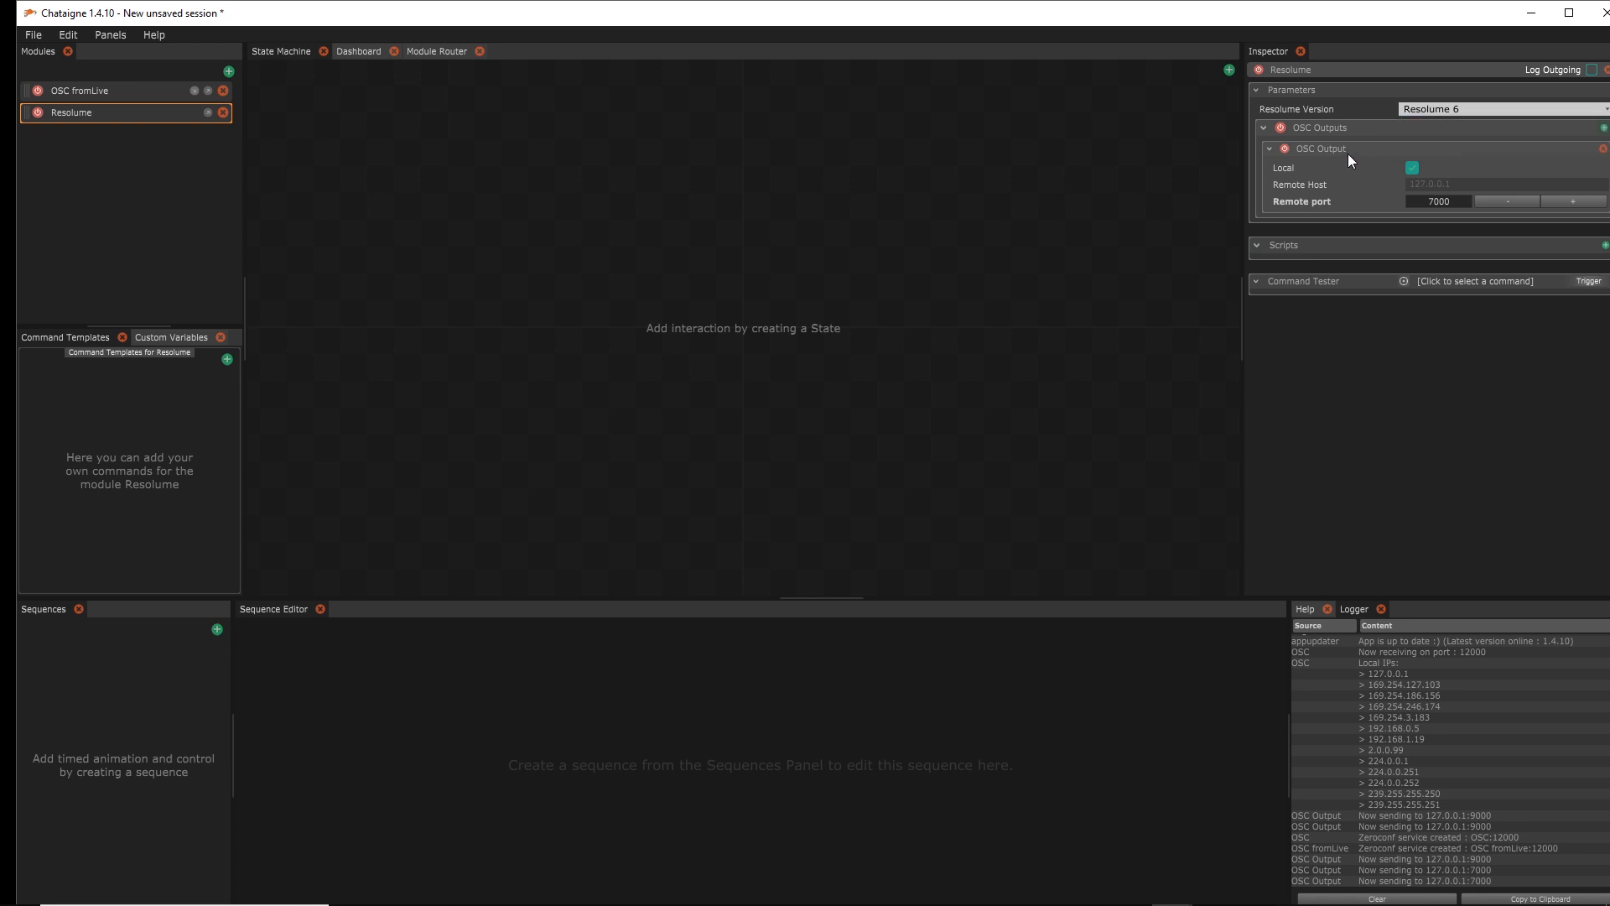
left_click(118, 90)
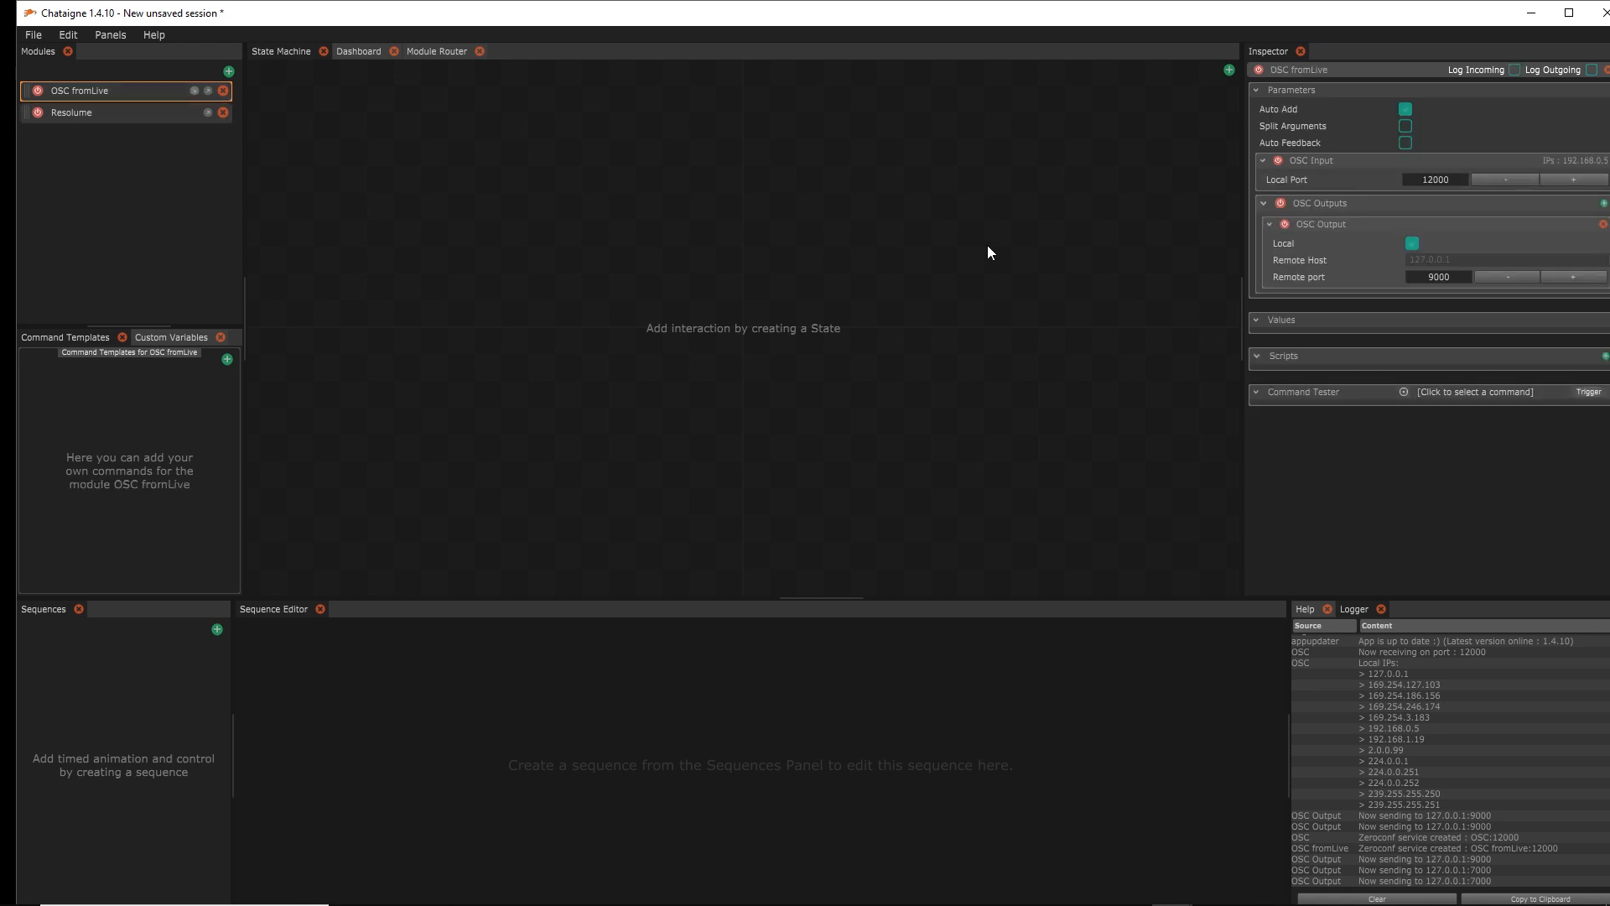
Disable OSC fromLive's outputs and set its local input port to 9000
left_click(1281, 204)
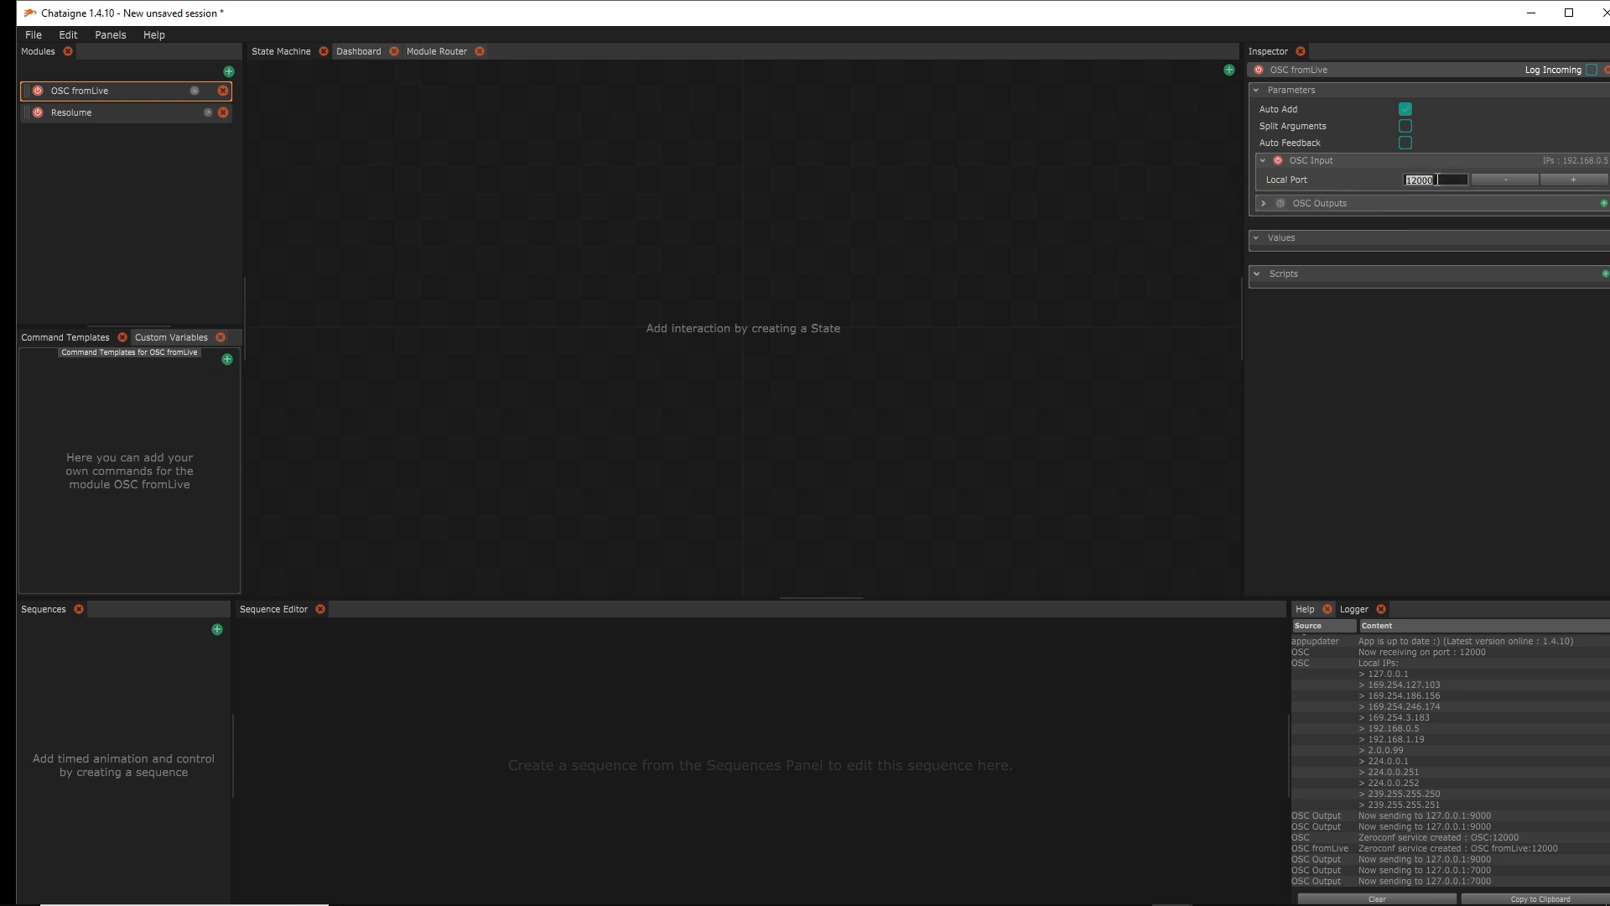
type("900")
key("Return")
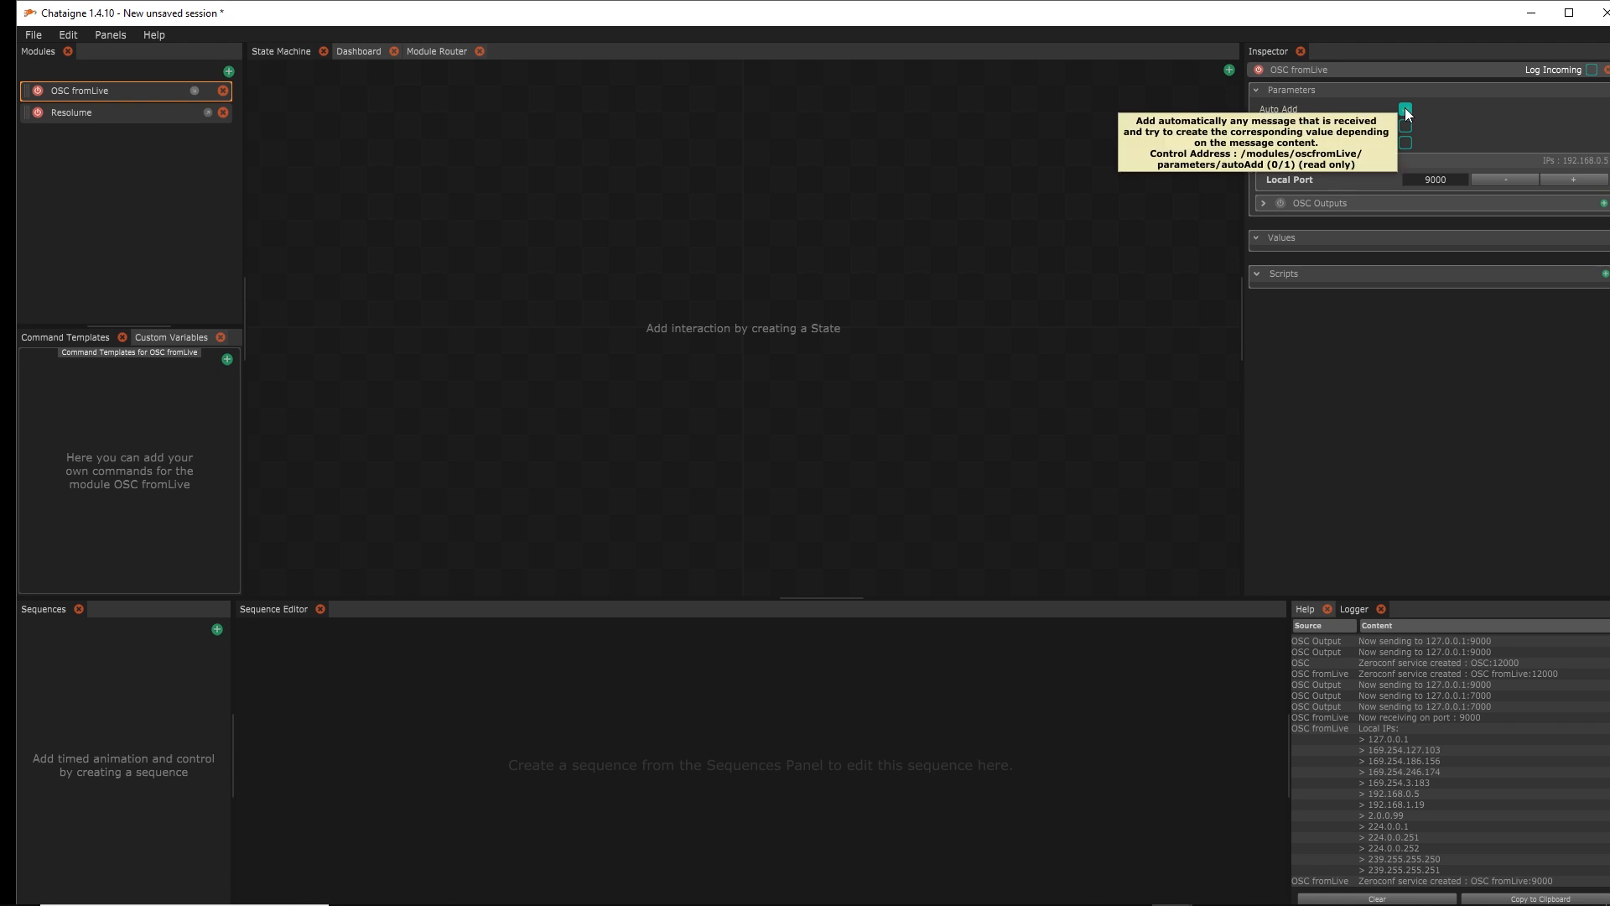
Narrow the Chataigne window to the right half of the screen
double_click(1205, 14)
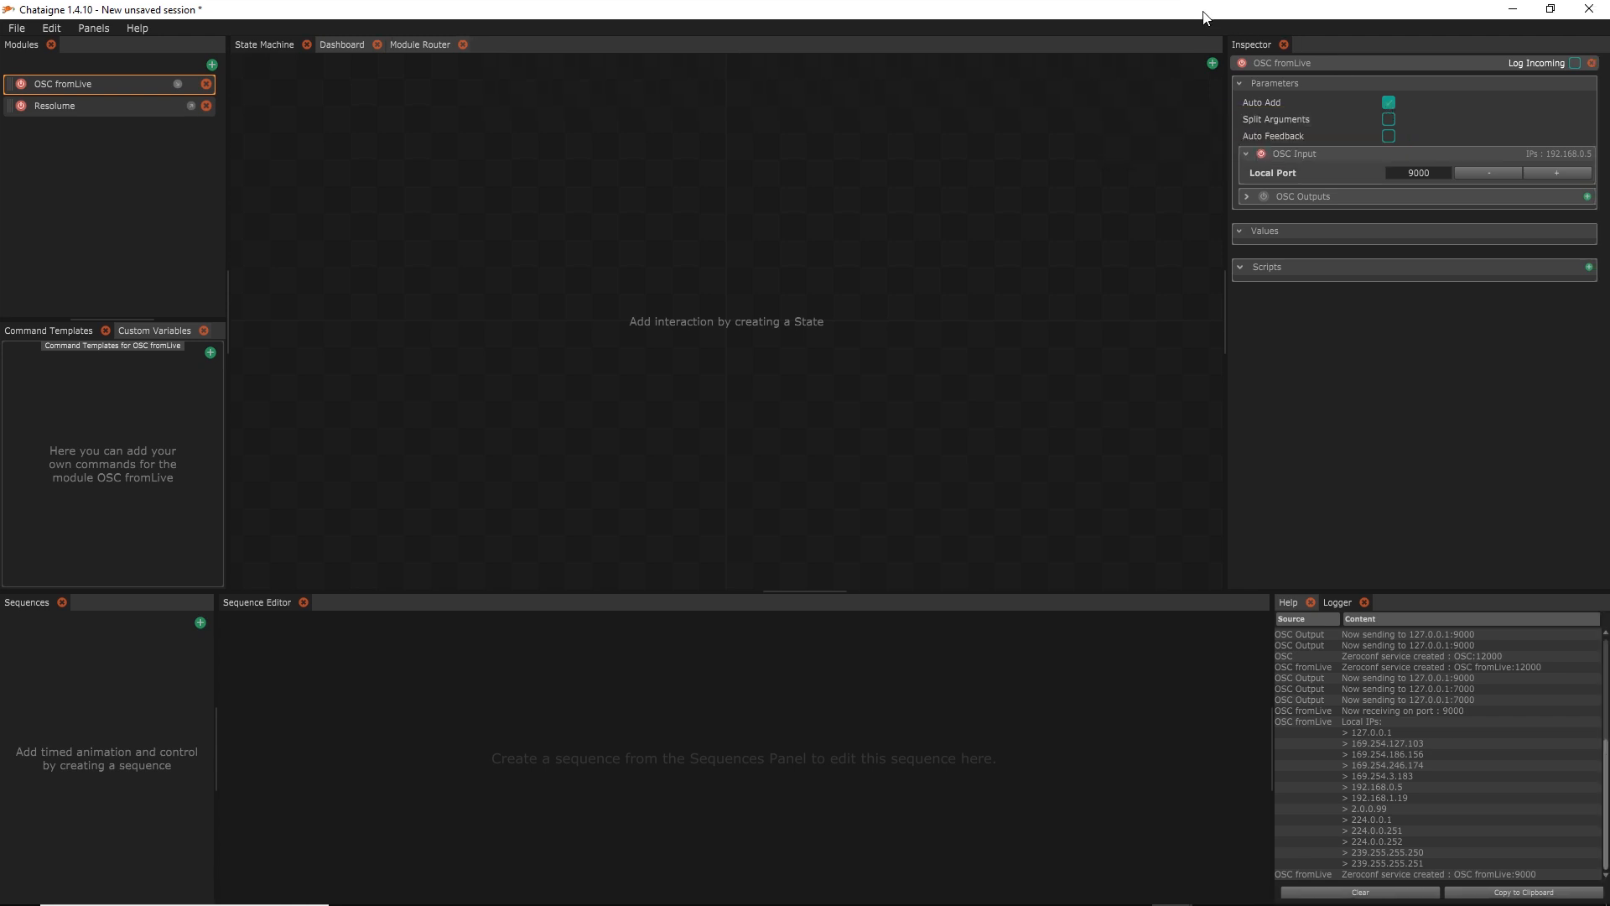
double_click(1205, 16)
left_click_drag(15, 215, 829, 223)
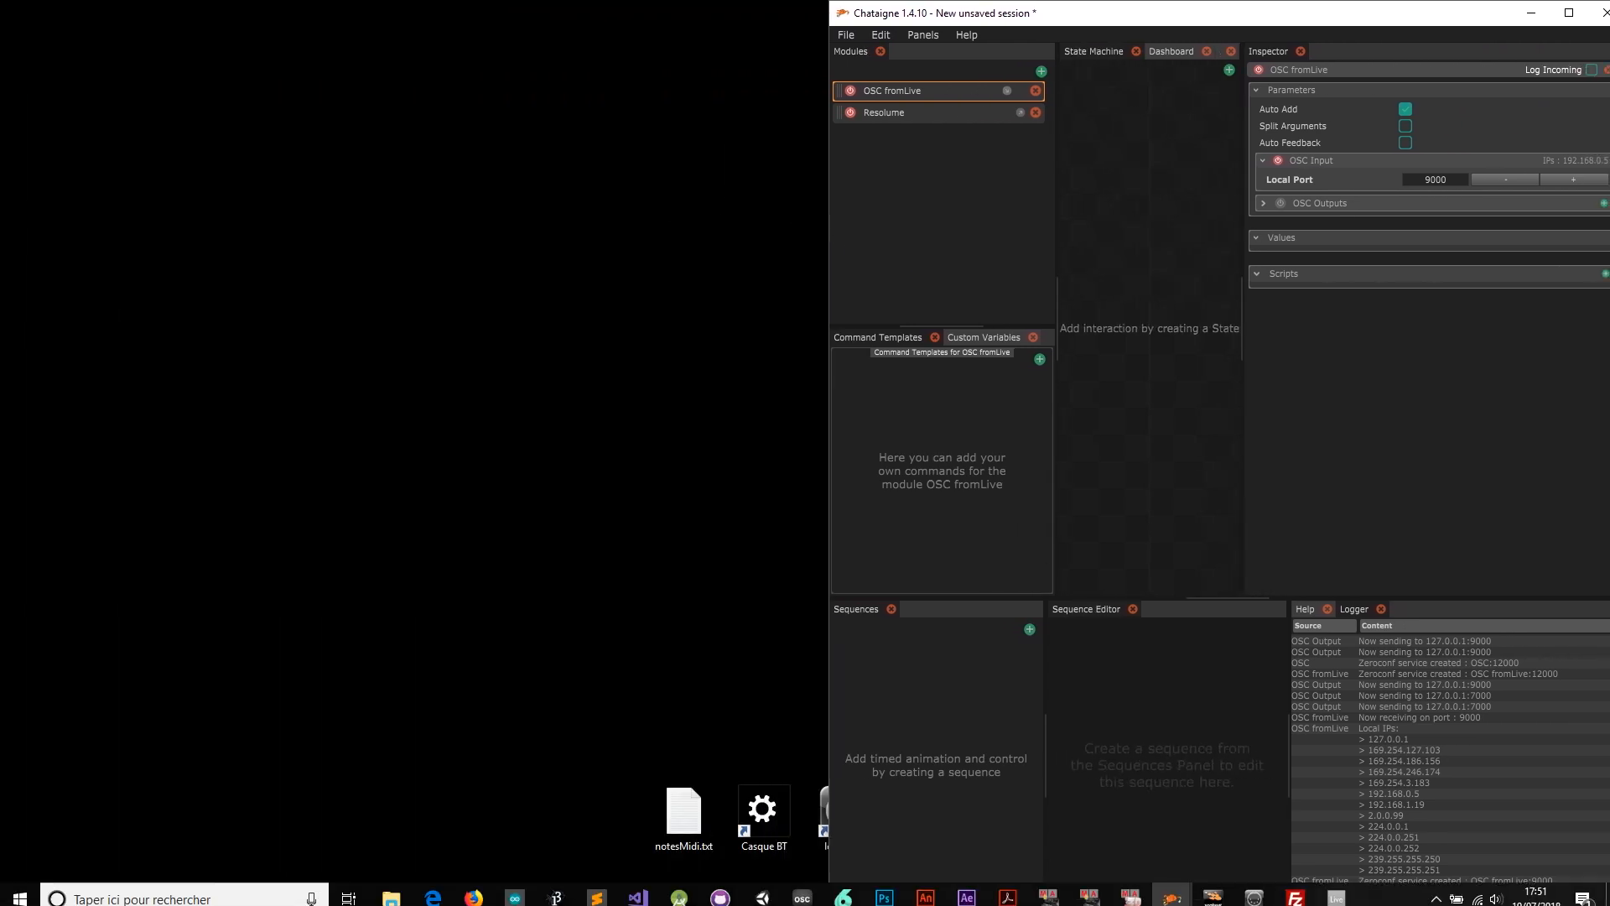
Play and stop the Live set so Chataigne receives the /fromLive/start, intro and drum values
left_click(1336, 892)
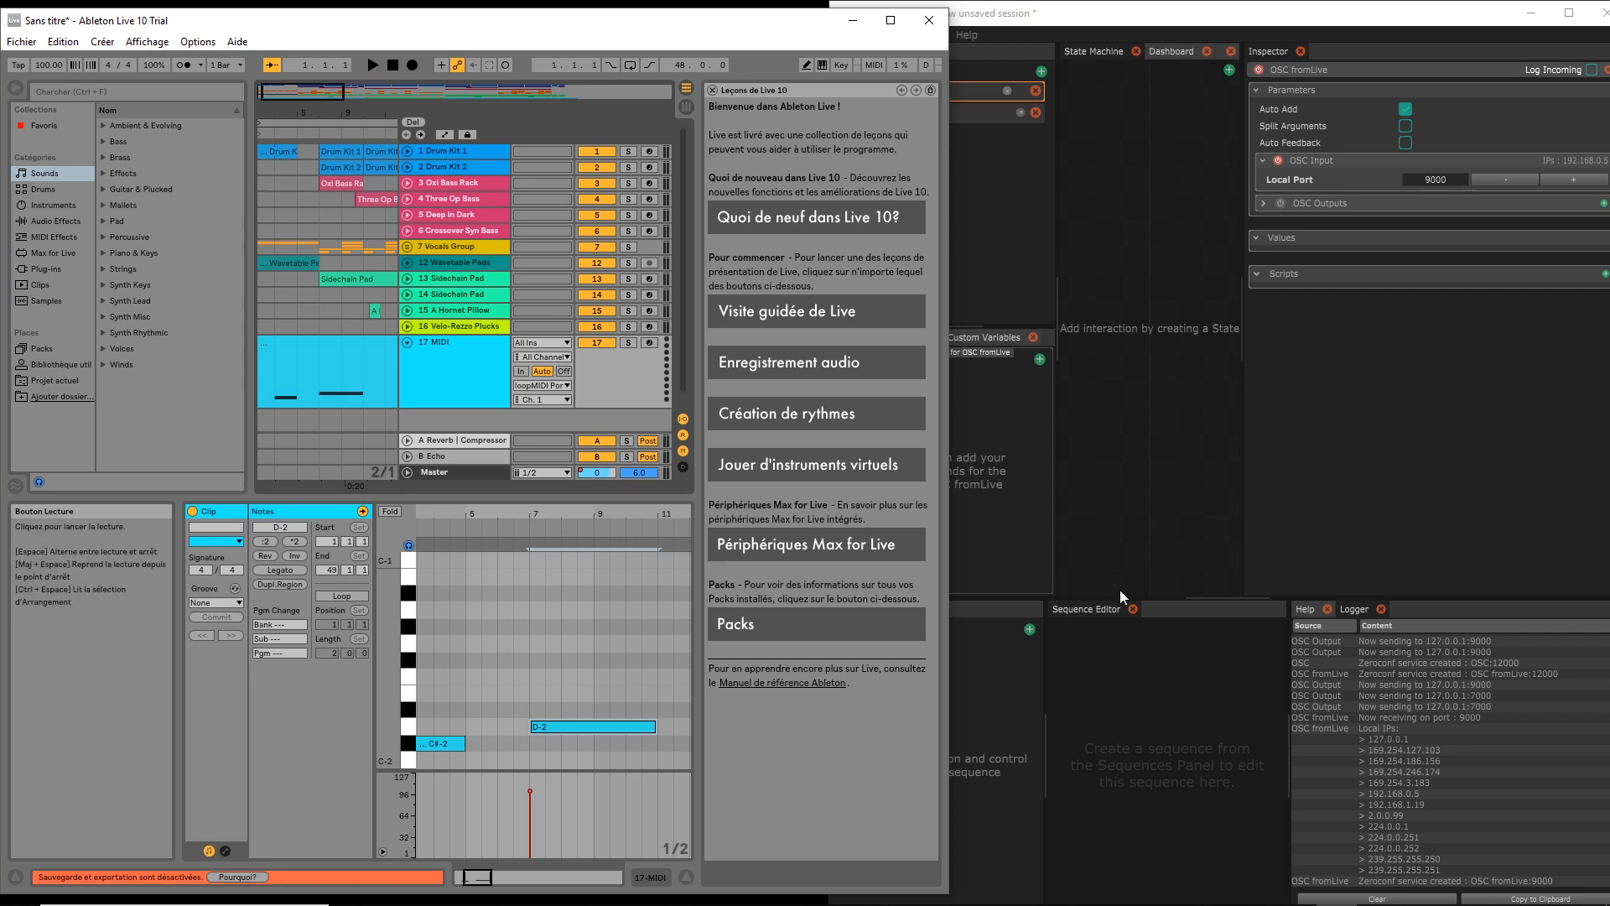
mouse_move(1177, 897)
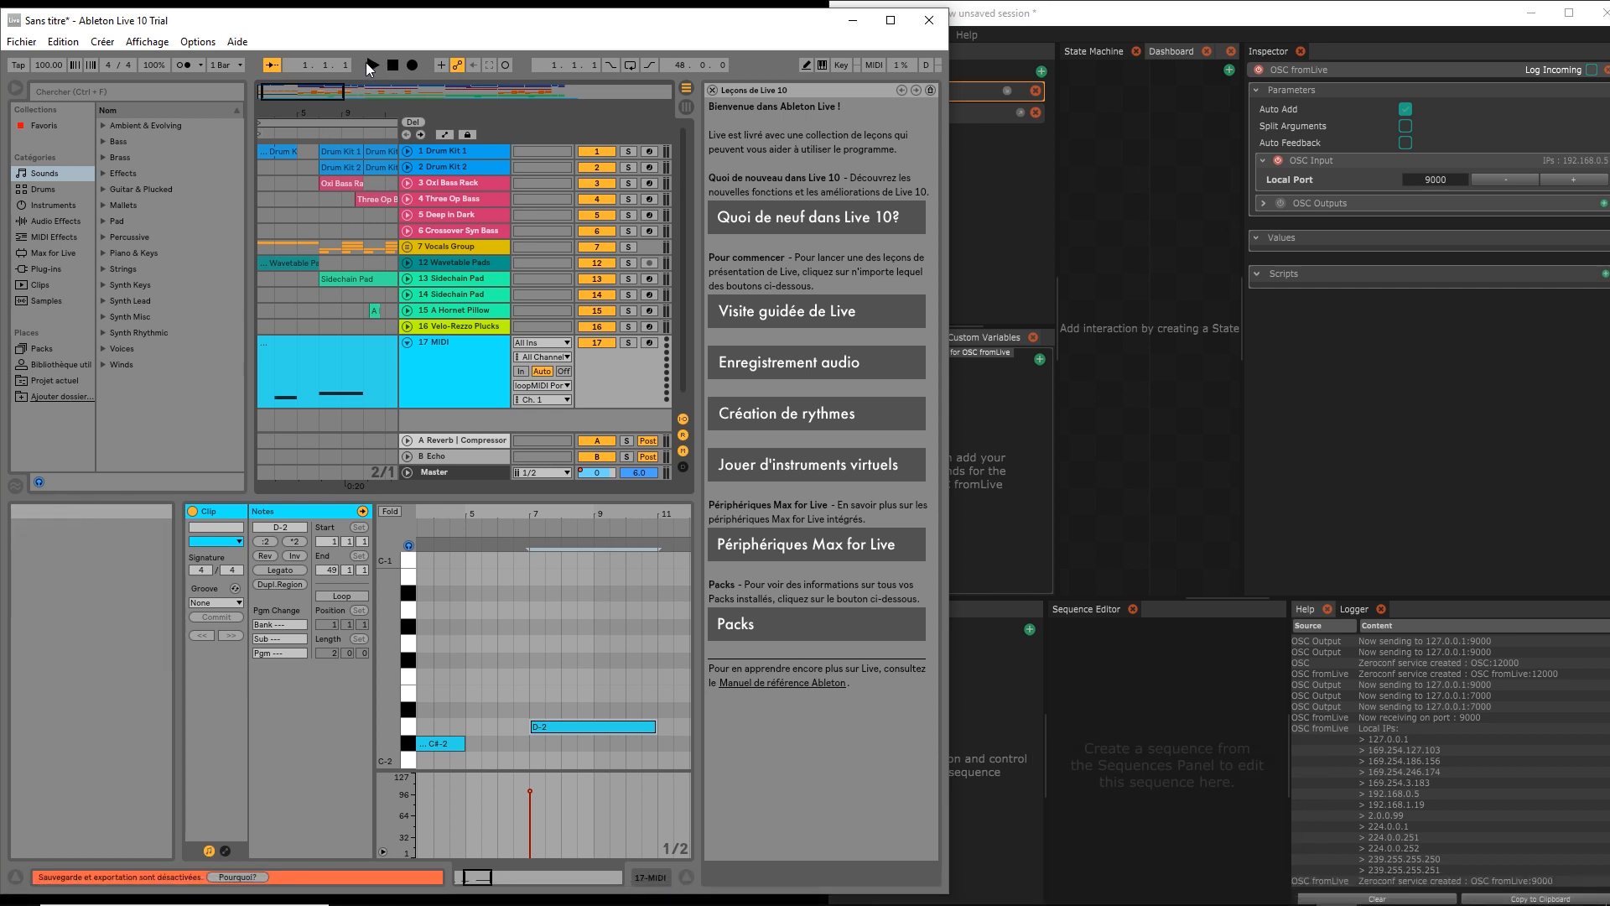
left_click(367, 63)
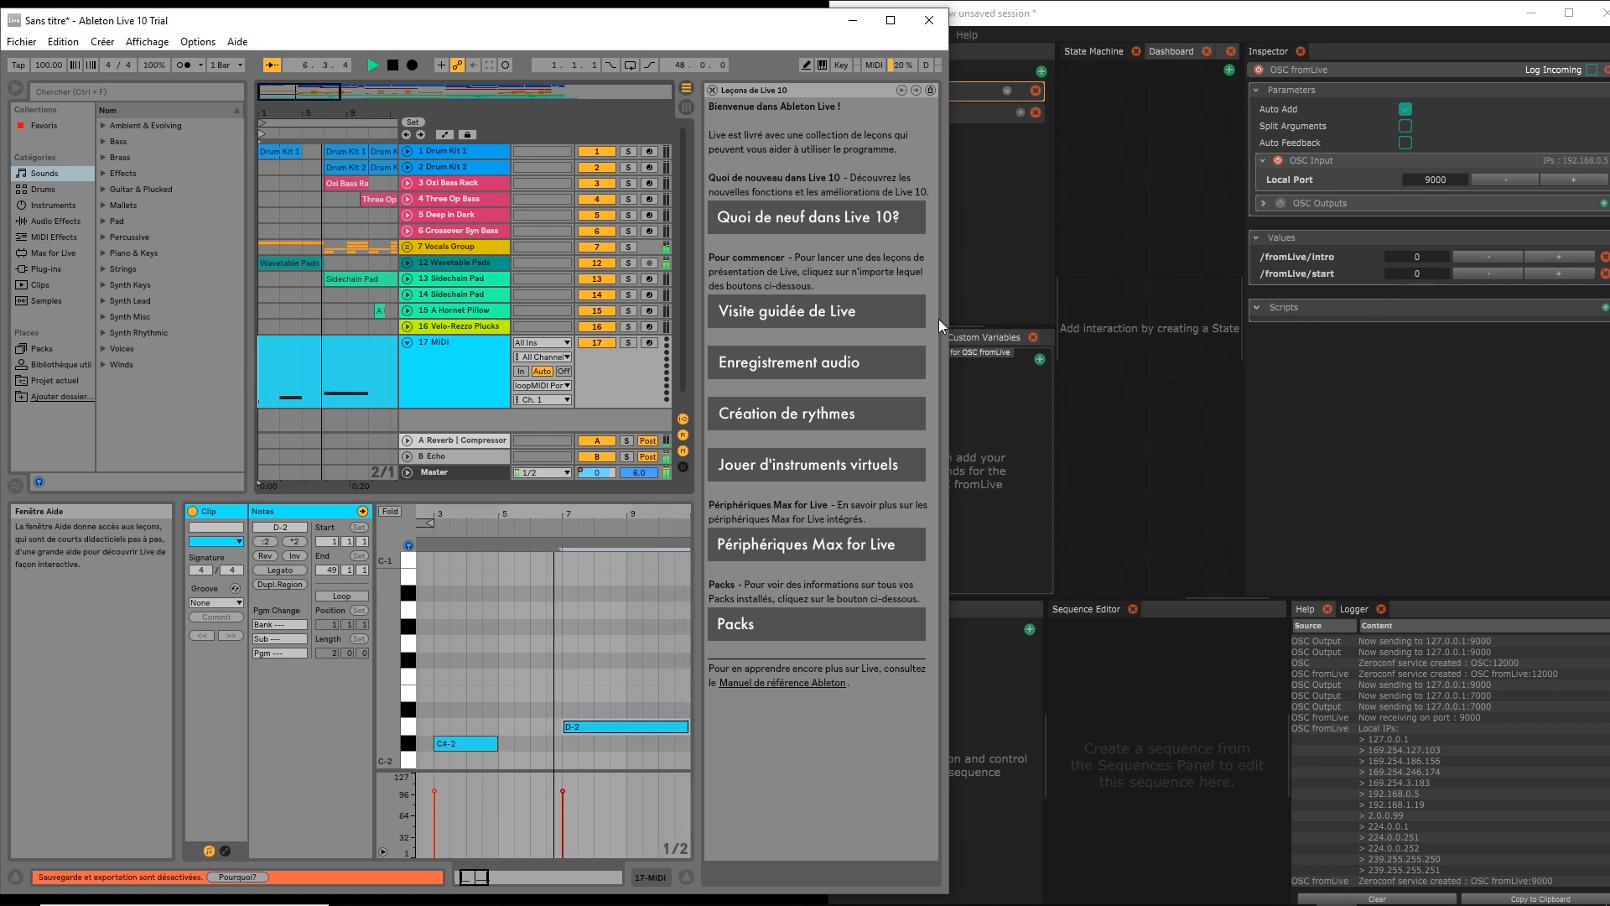
left_click(391, 63)
left_click(390, 63)
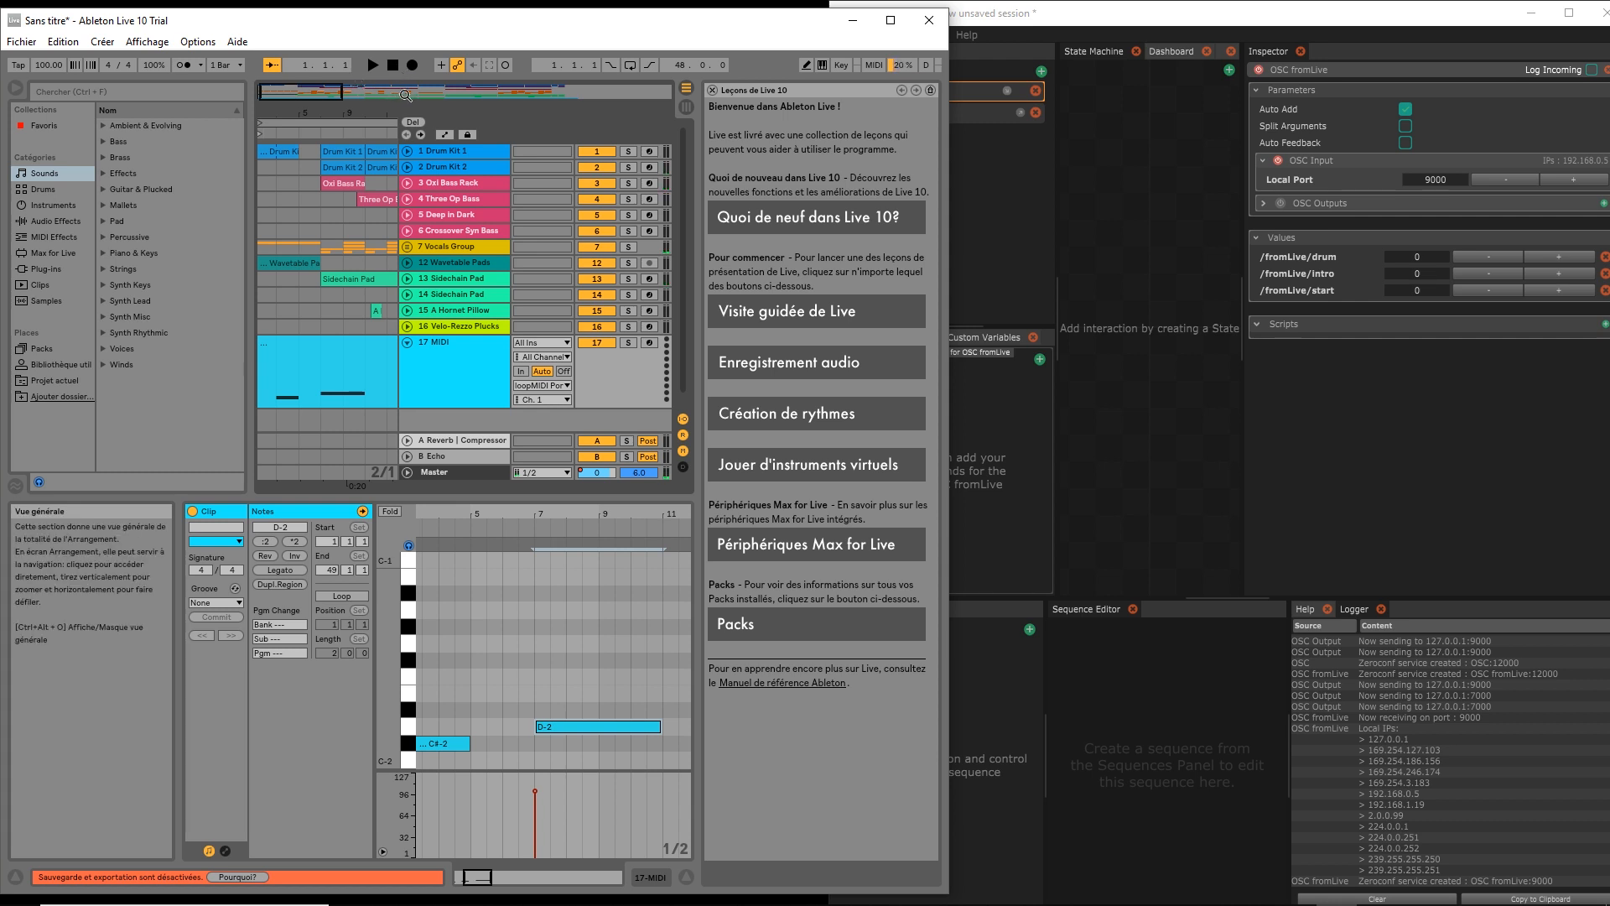
Widen the Chataigne window and turn off Auto Add for incoming messages
left_click(856, 25)
left_click_drag(830, 159, 90, 228)
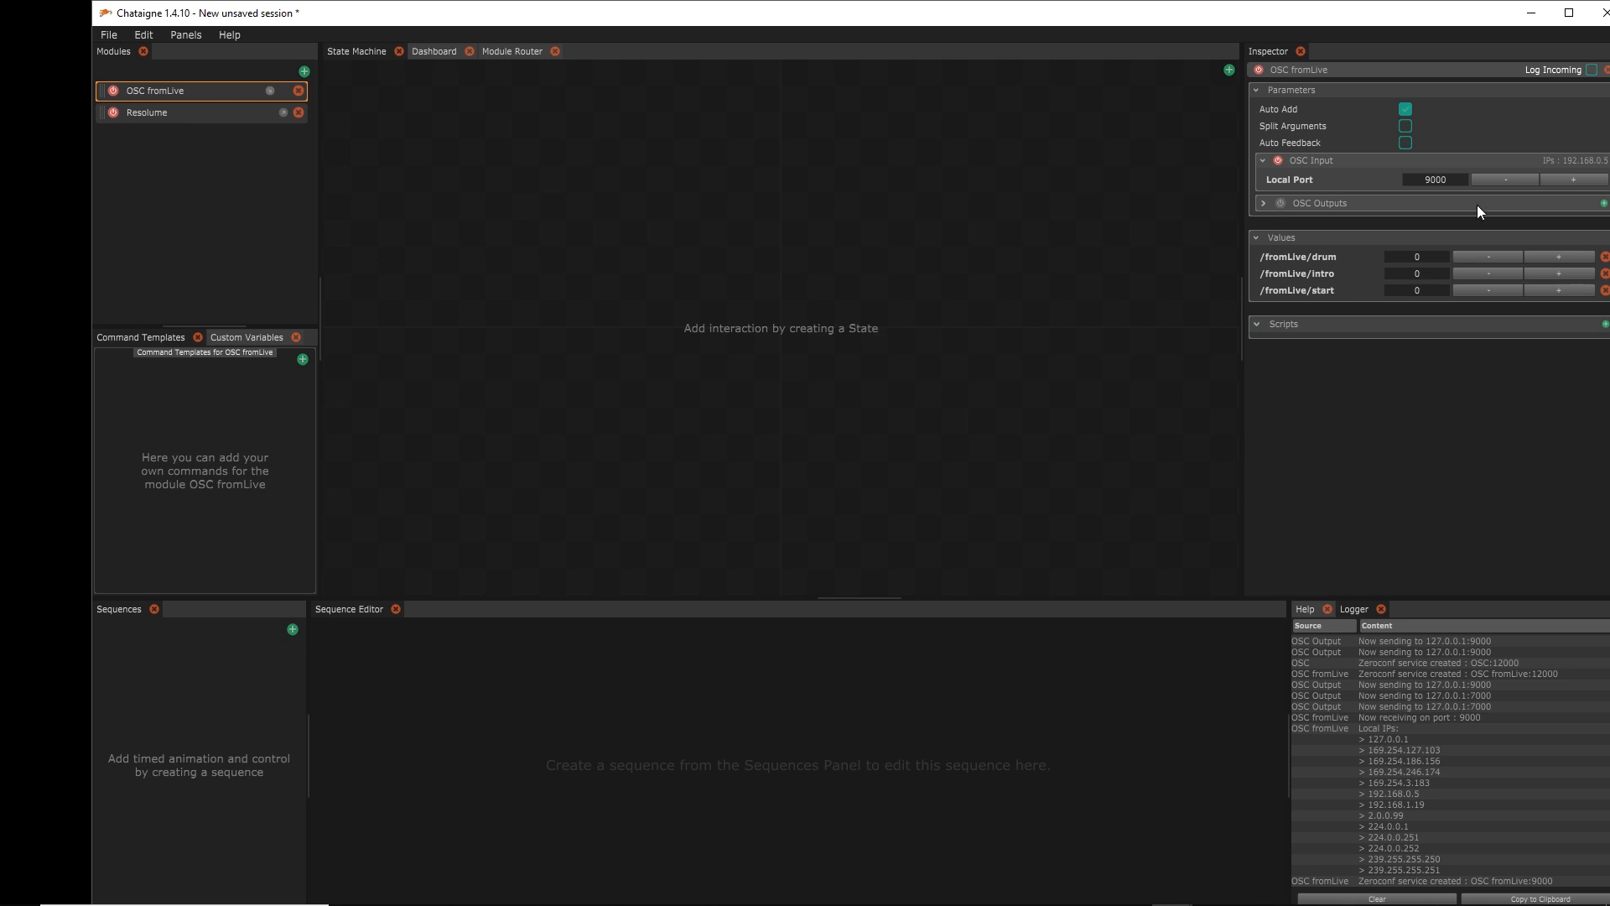
left_click(1405, 109)
Add a new state to the State Machine and name it Resolume
right_click(421, 123)
left_click(453, 133)
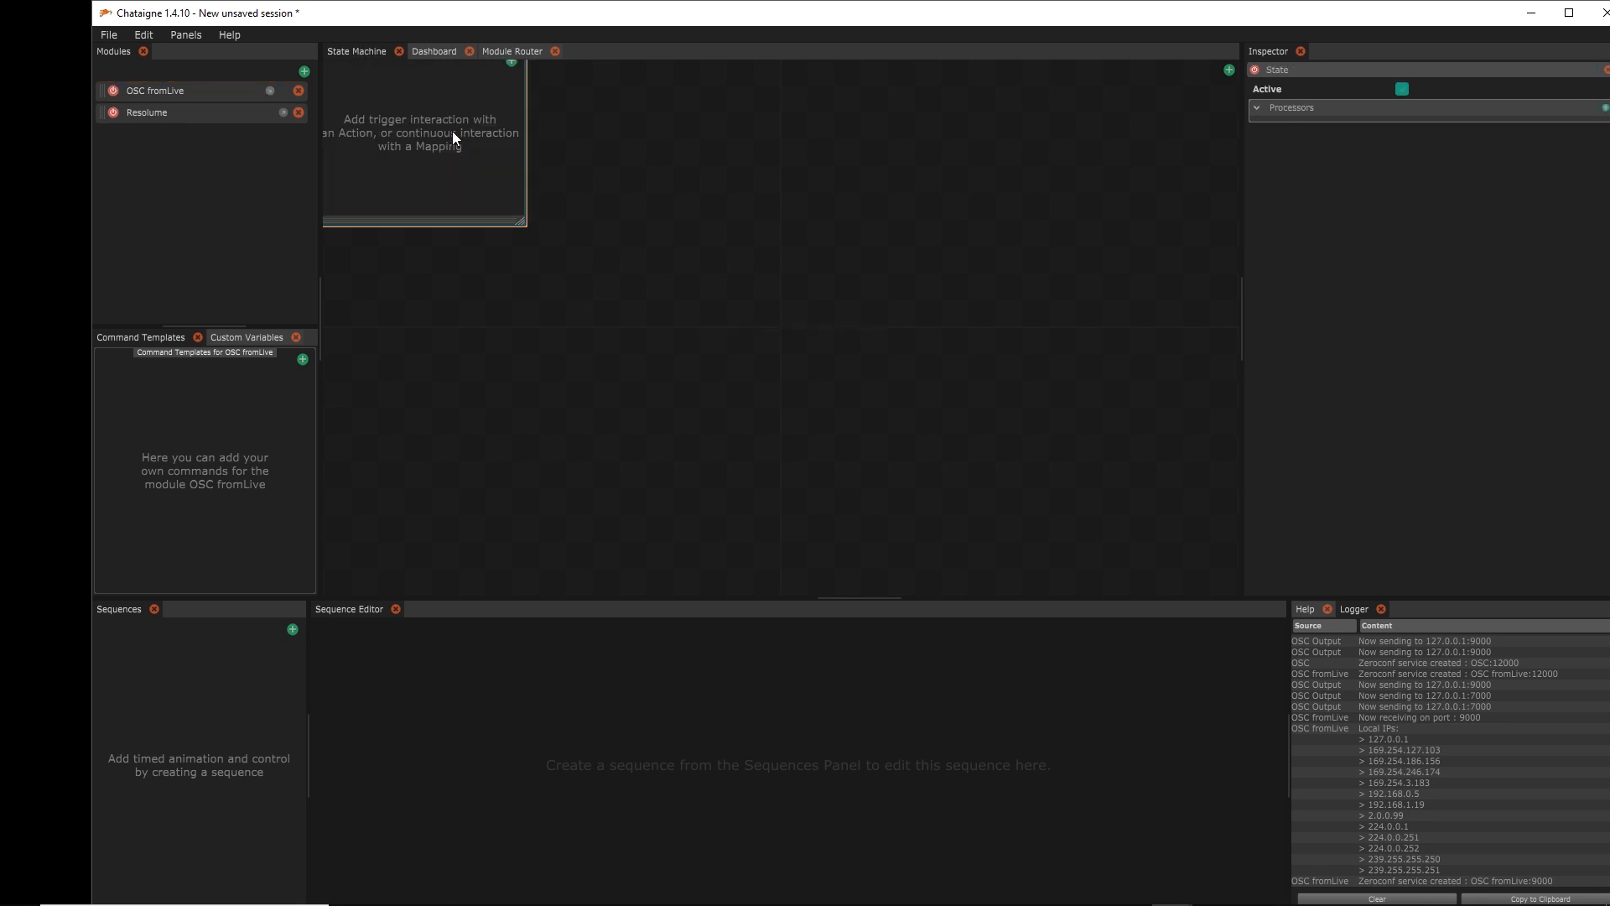
left_click_drag(461, 218, 564, 414)
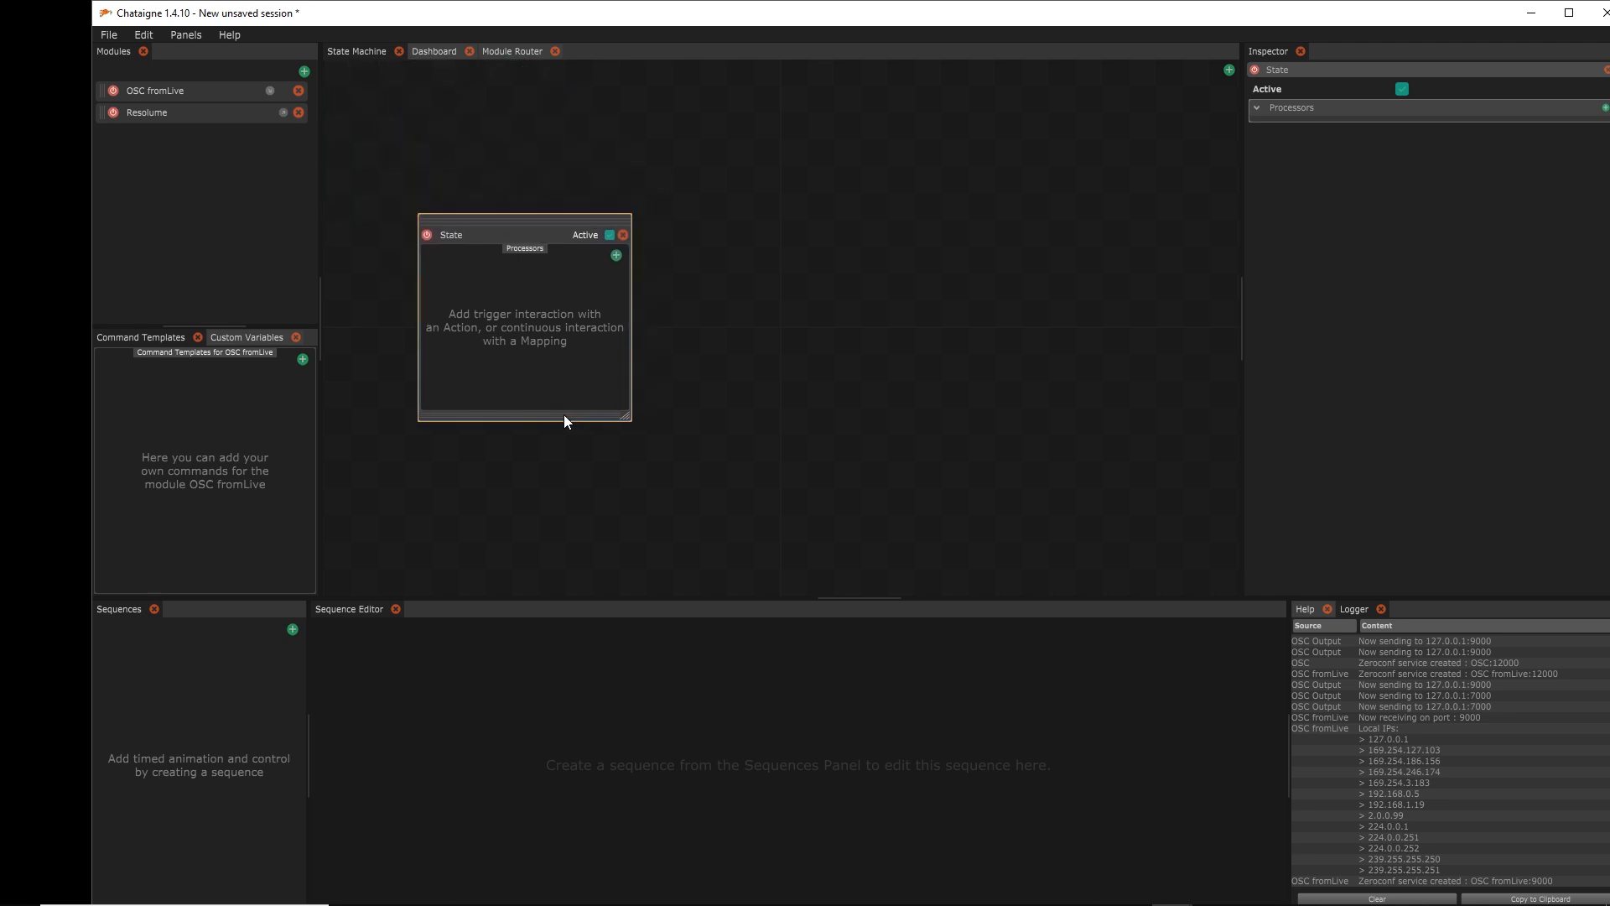
double_click(447, 231)
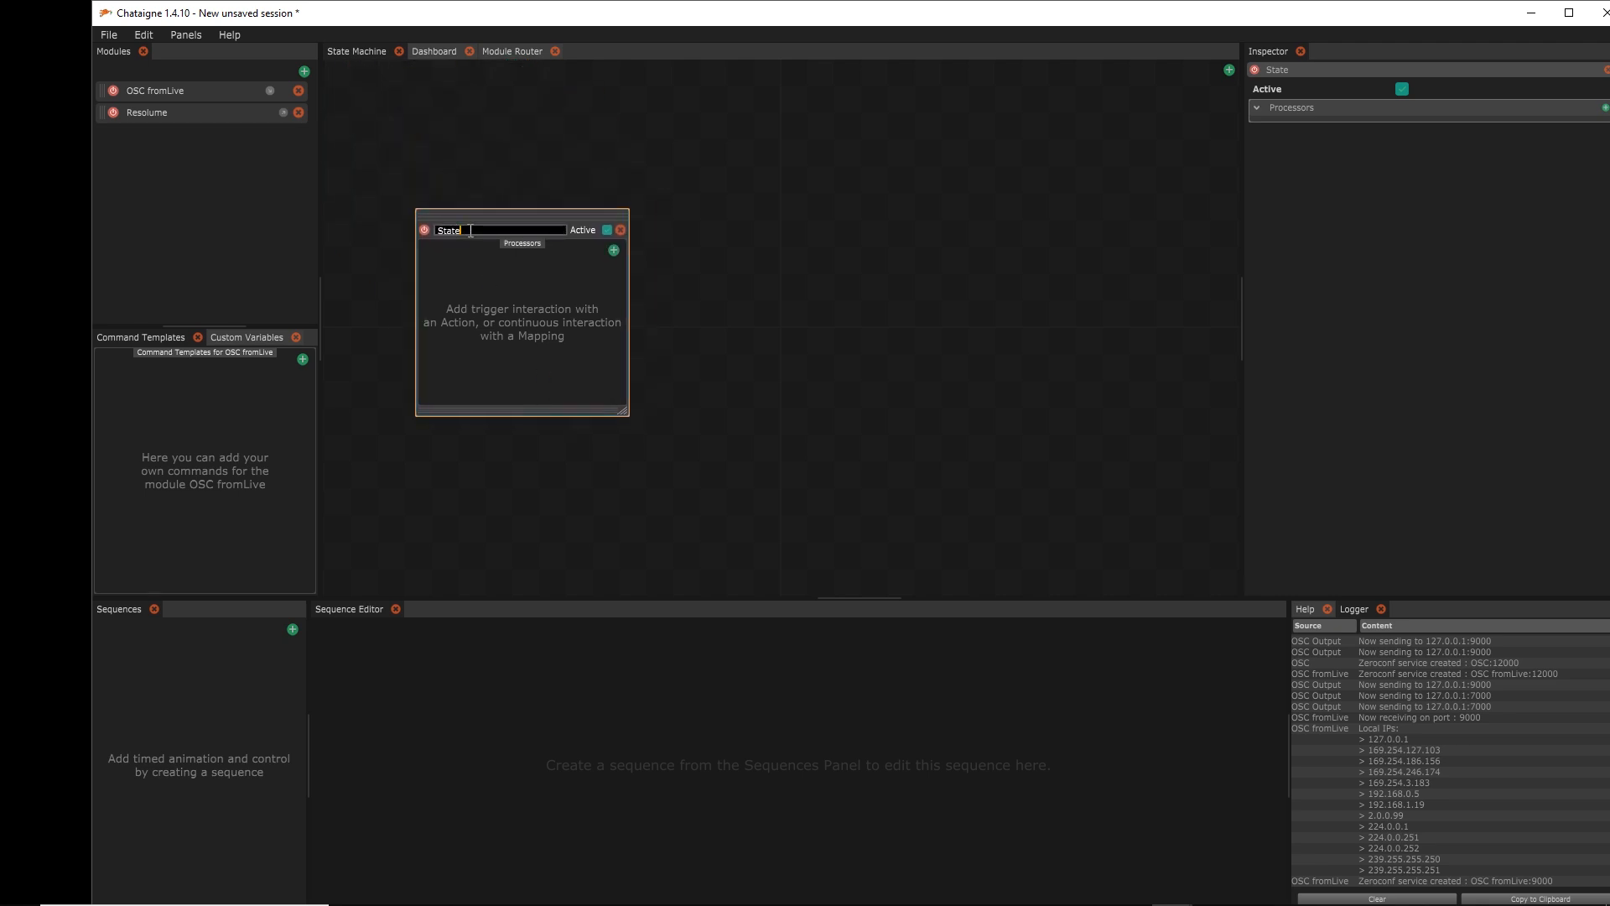
type("Resolume")
key("Return")
Add three Action processors to the Resolume state
left_click(614, 250)
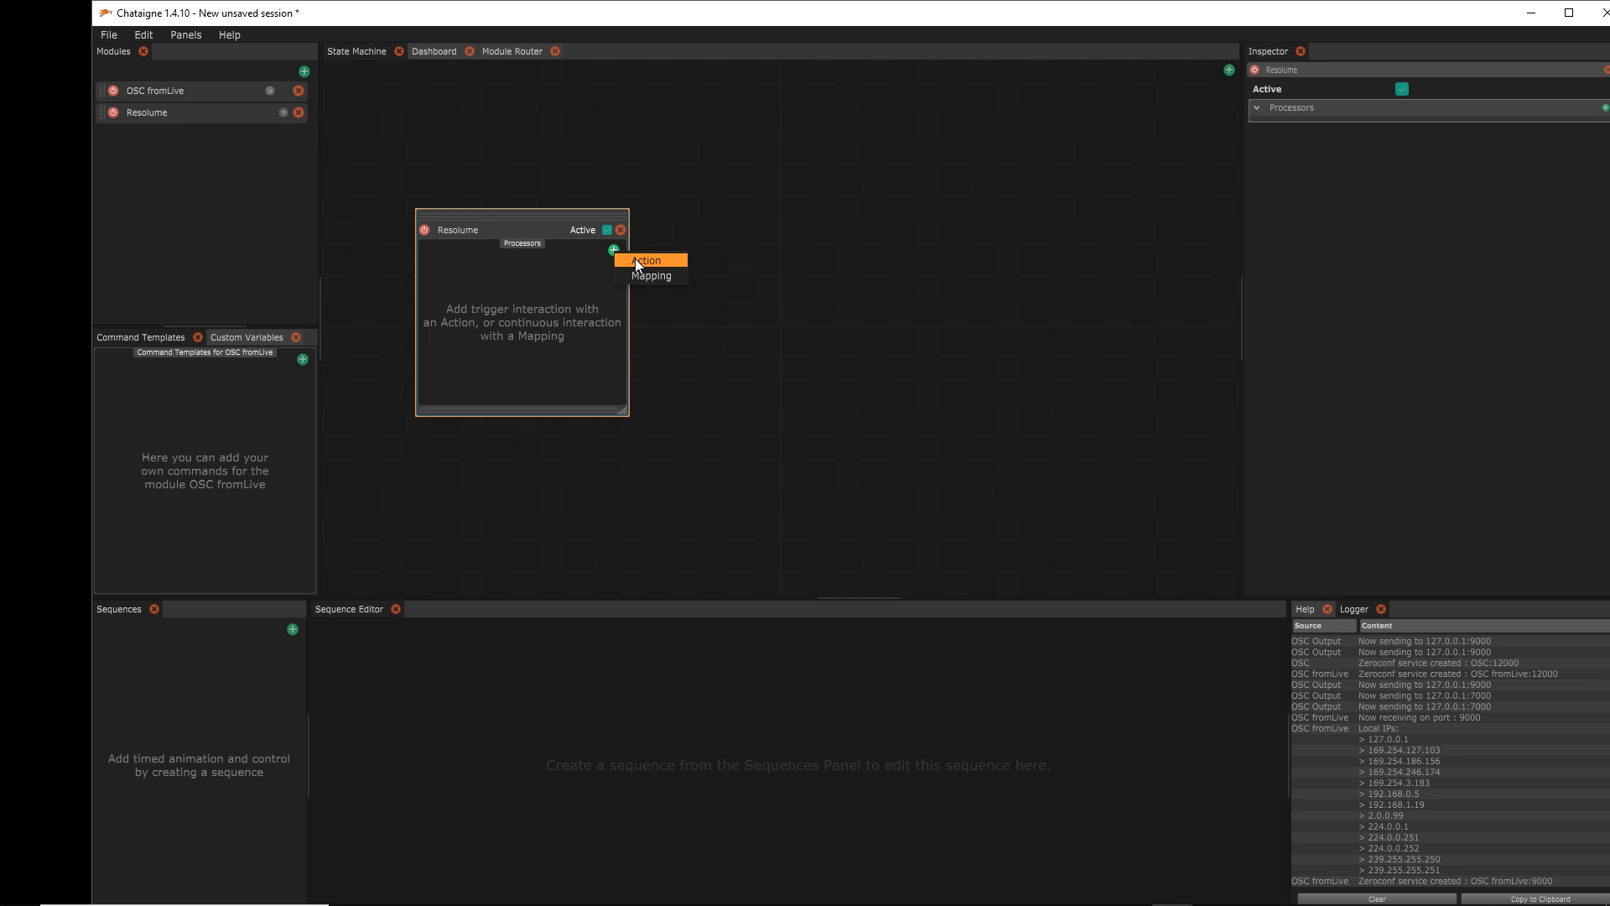
left_click(636, 259)
left_click(614, 250)
left_click(634, 259)
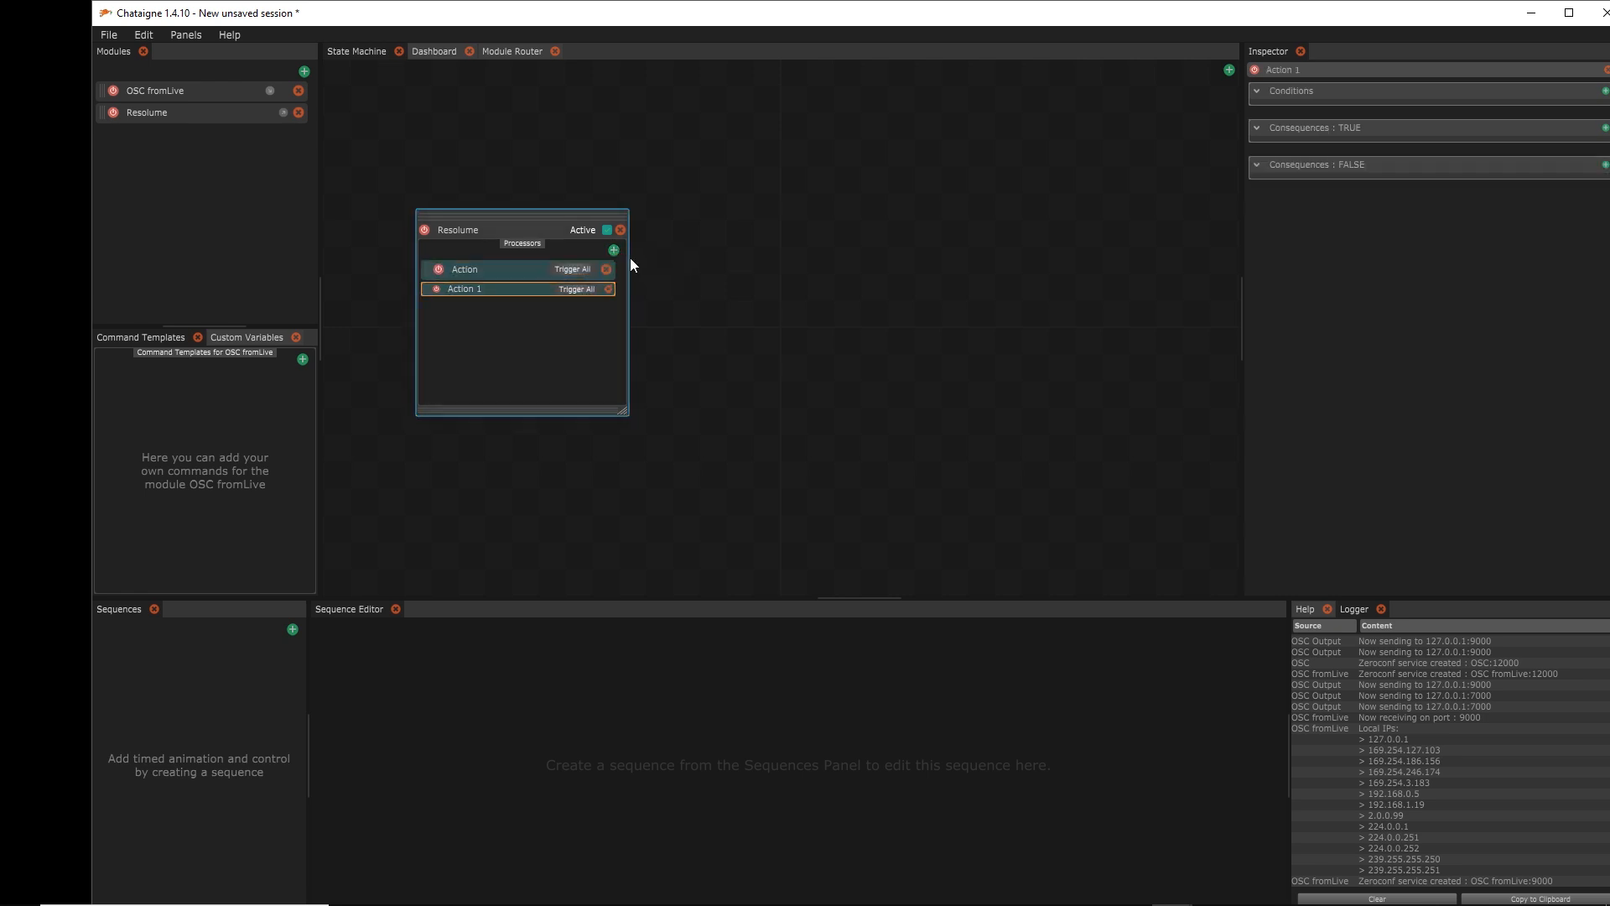
left_click(614, 250)
left_click(632, 260)
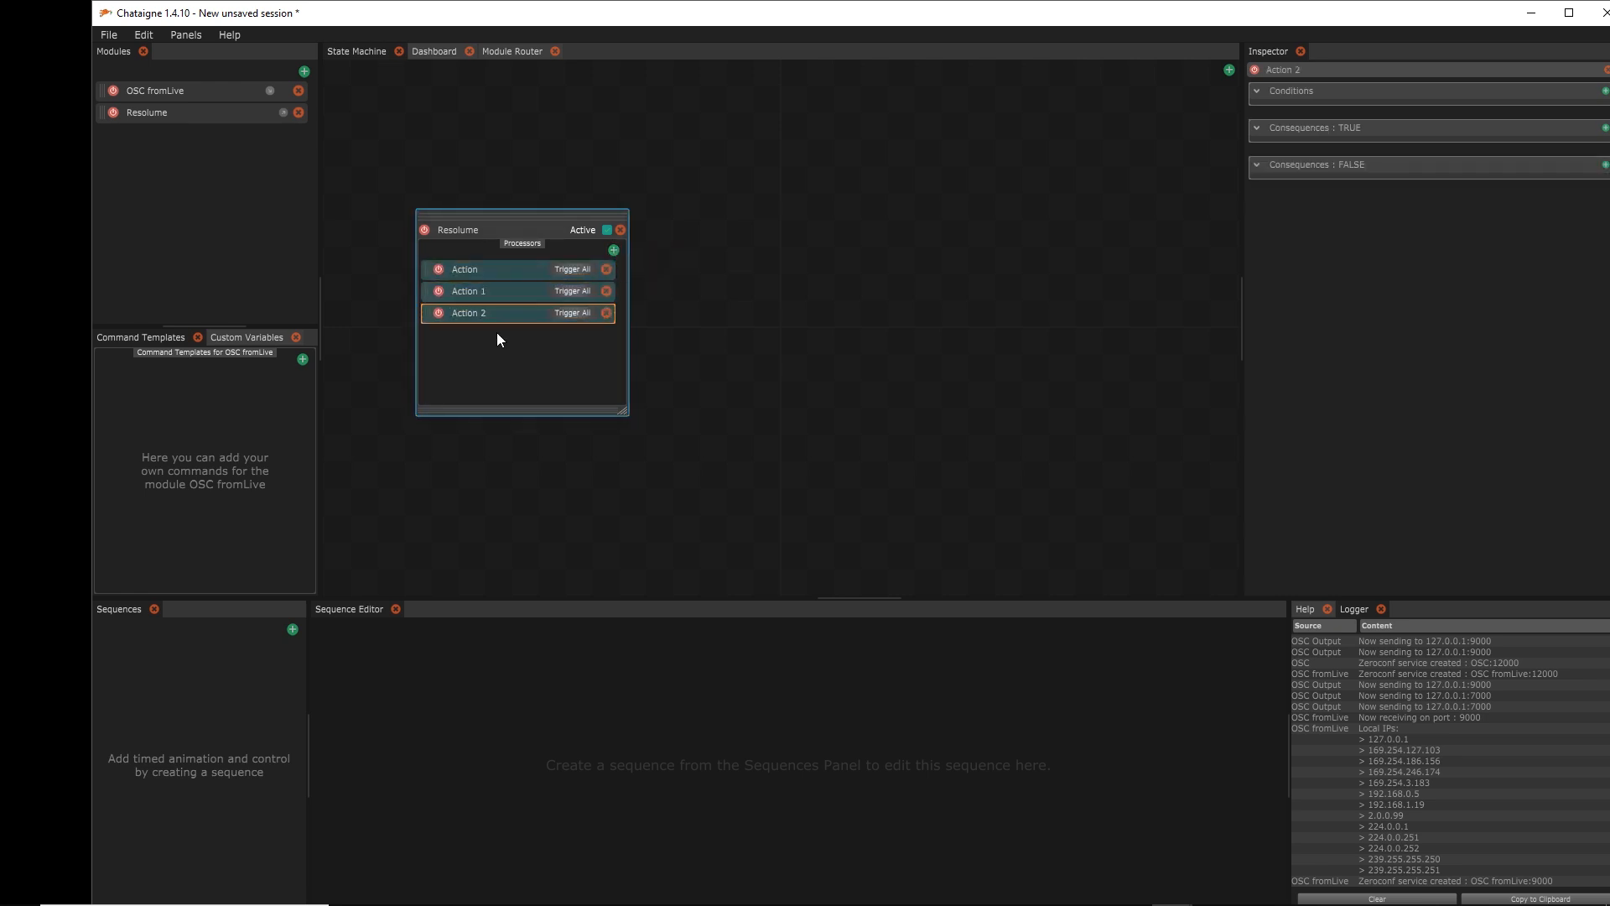
Rename the three actions Start, Intro and Drum
double_click(470, 271)
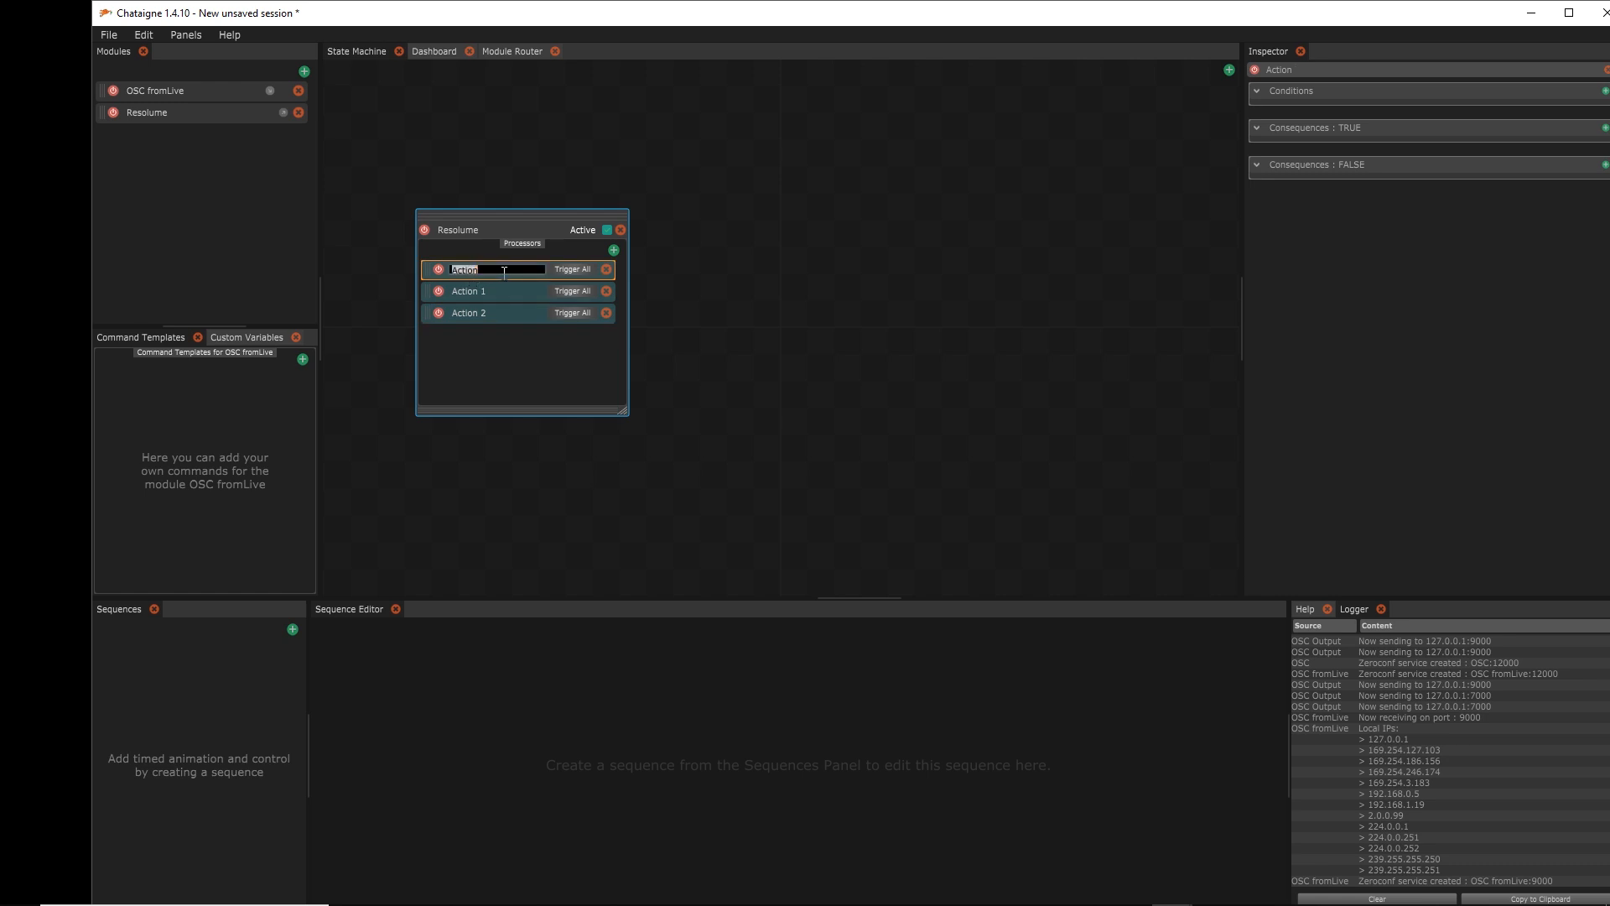
type("Start")
left_click(462, 297)
double_click(461, 295)
type("Intro")
left_click(483, 314)
double_click(483, 313)
type("Drum")
key("Return")
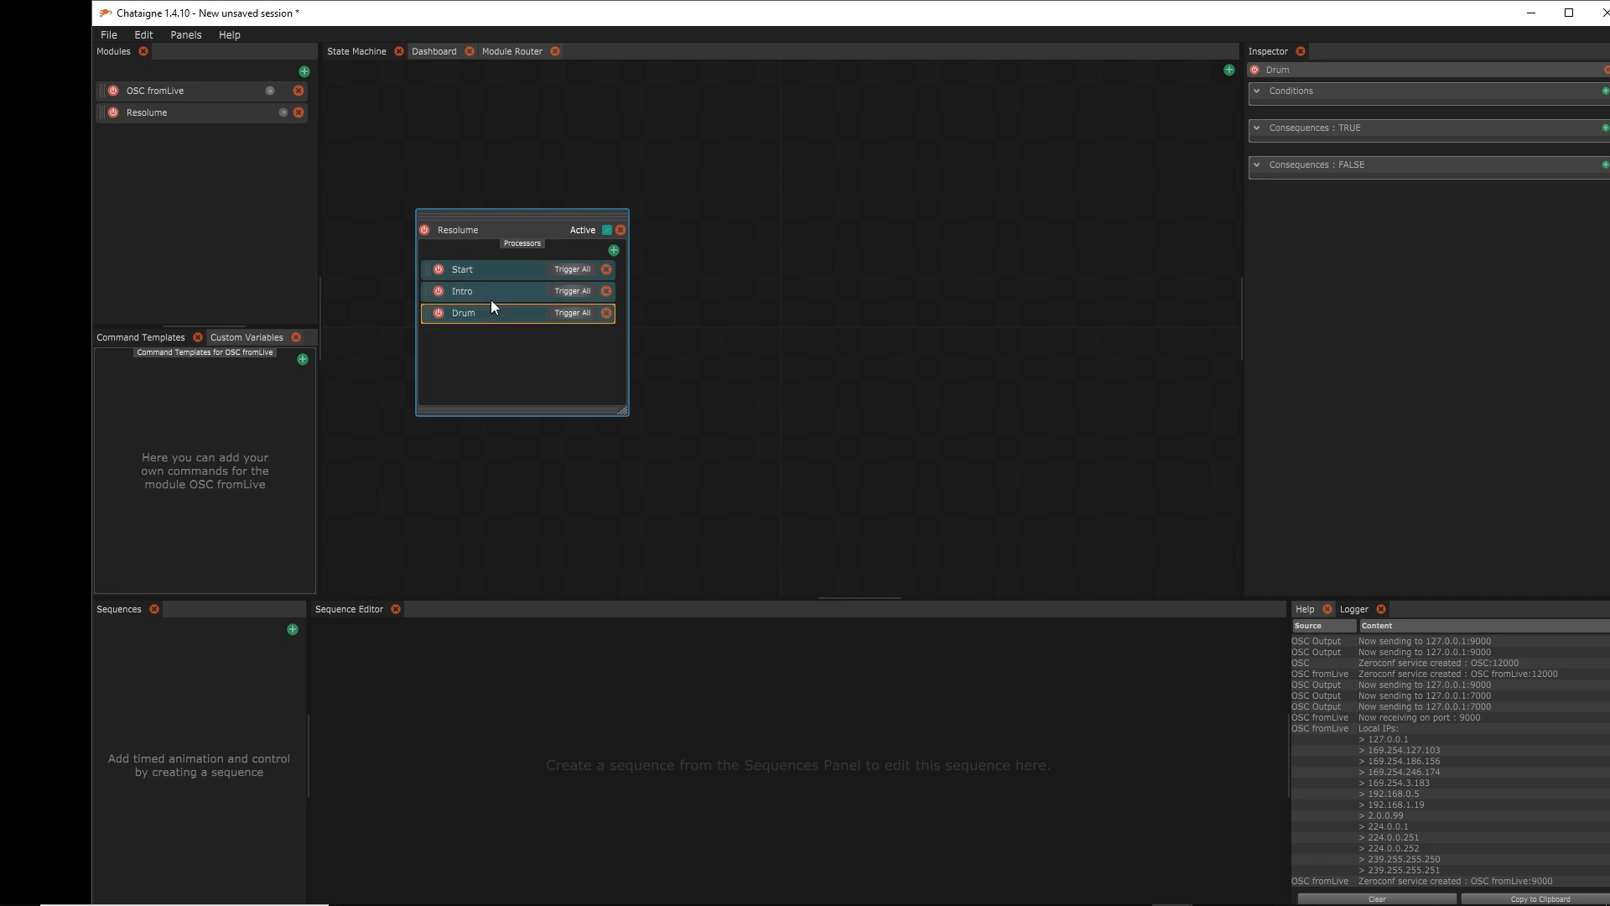
left_click(502, 269)
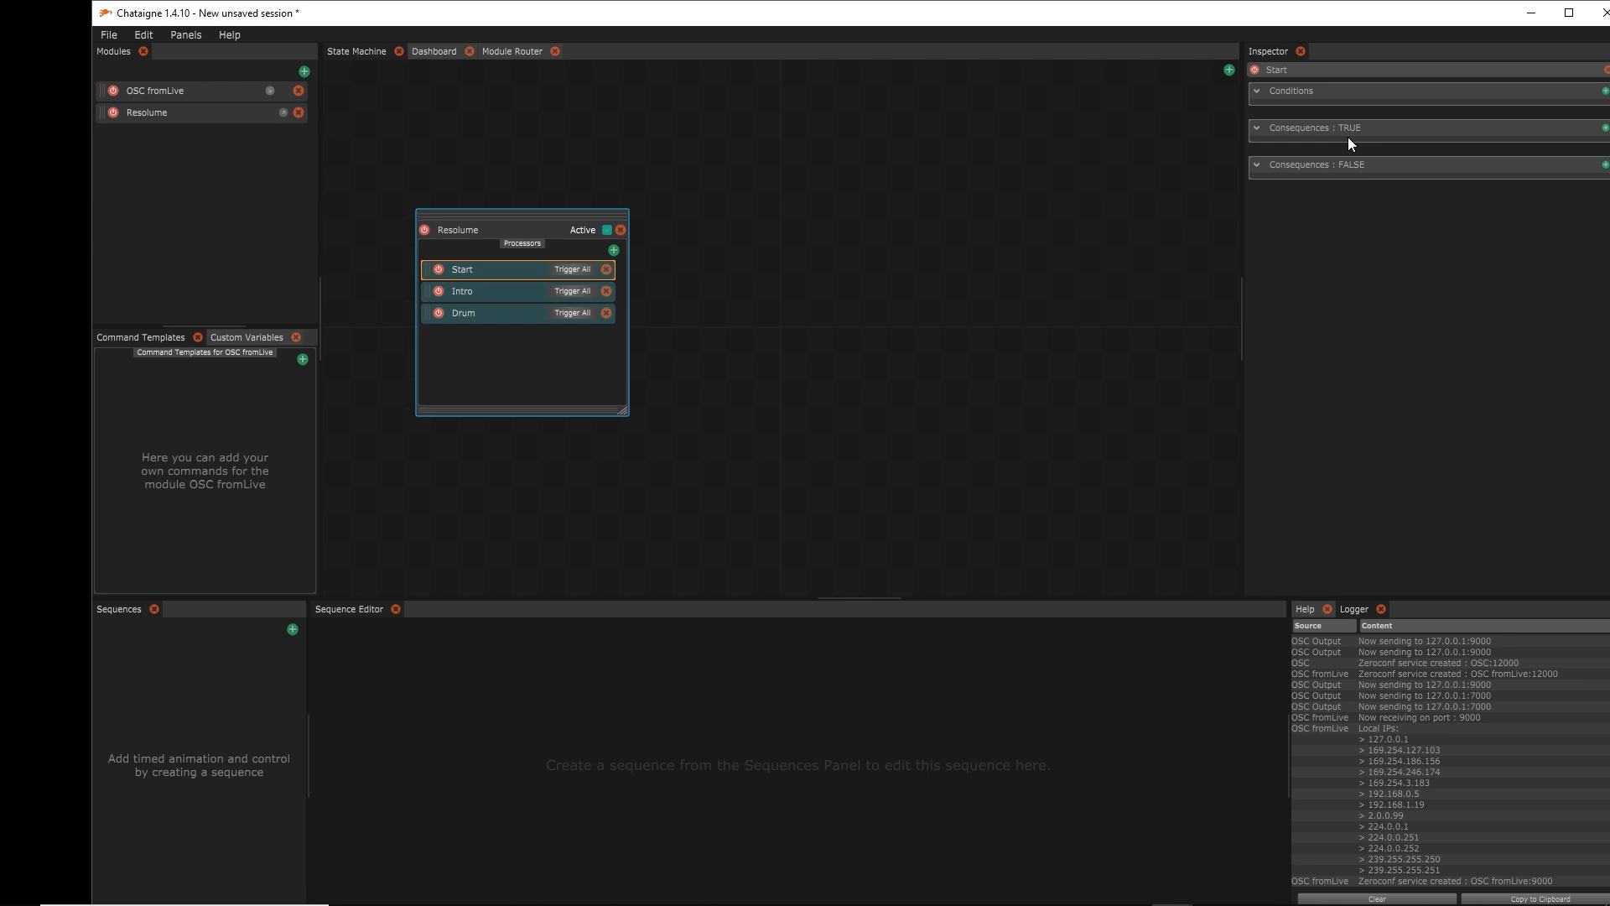
Add a From Input Value condition to Start, using OSC fromLive > /fromLive/start as input
left_click_drag(1331, 22, 1292, 24)
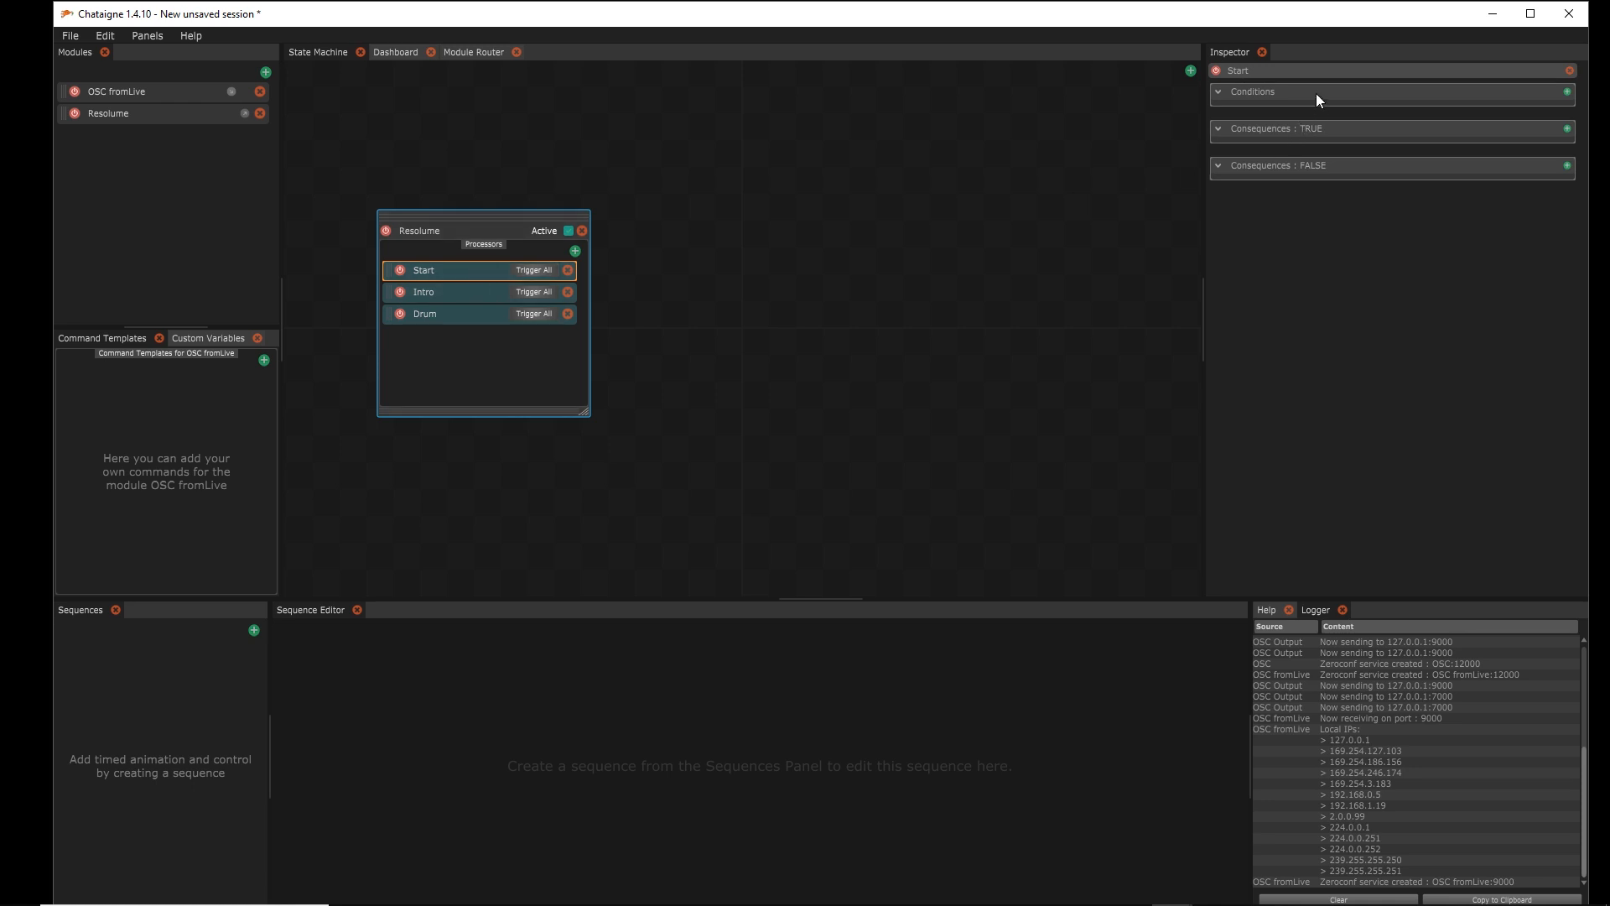
left_click(1566, 92)
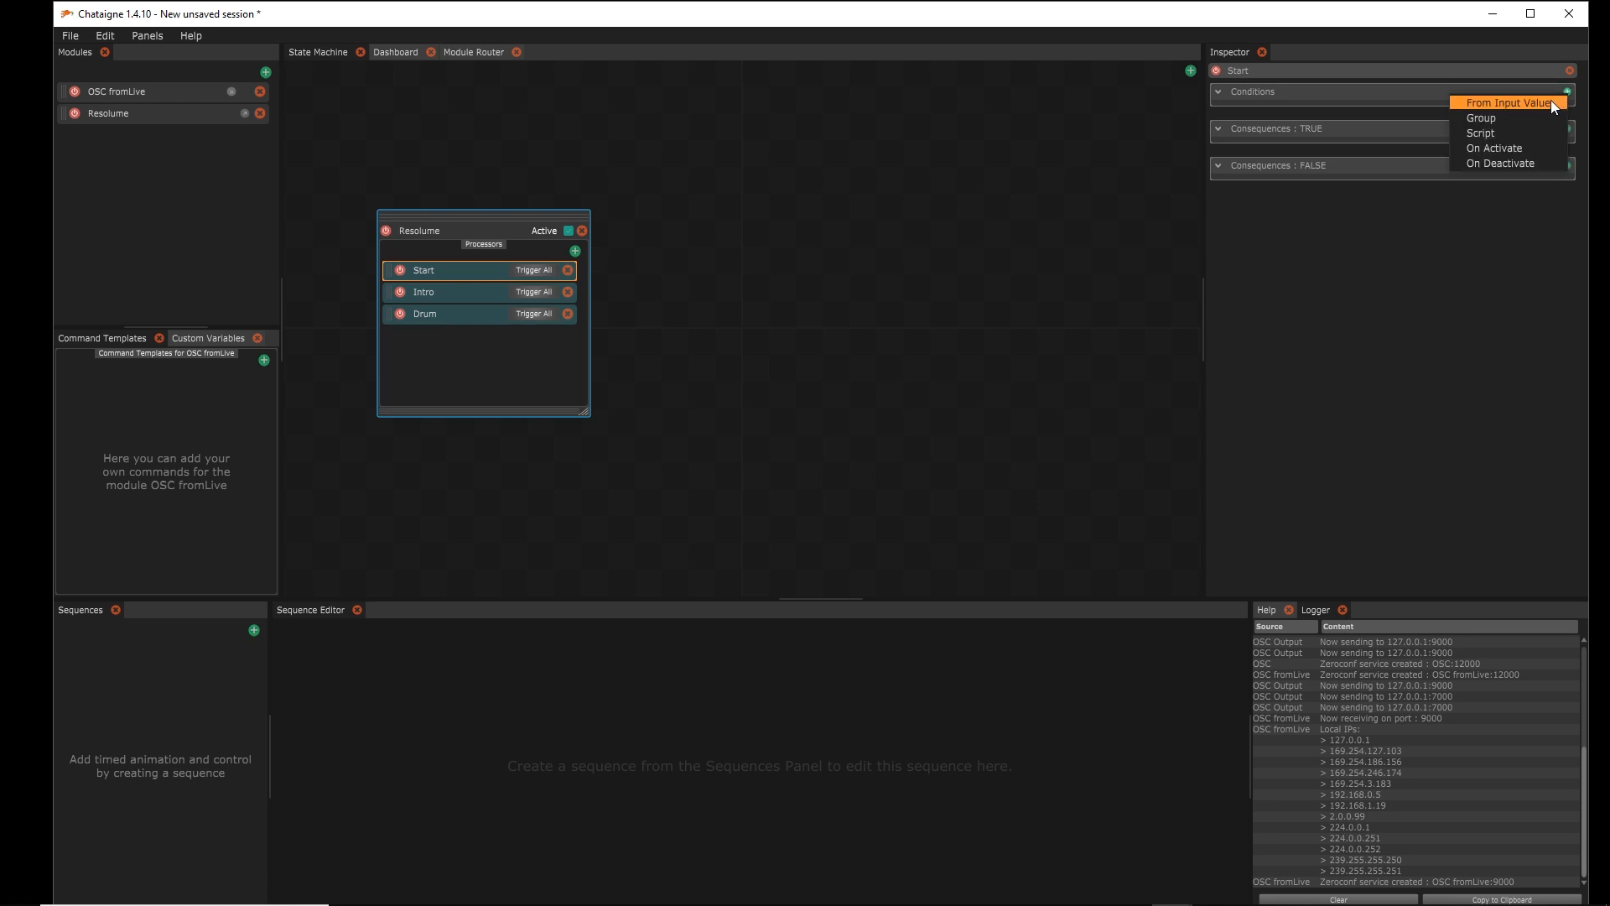
left_click(1551, 103)
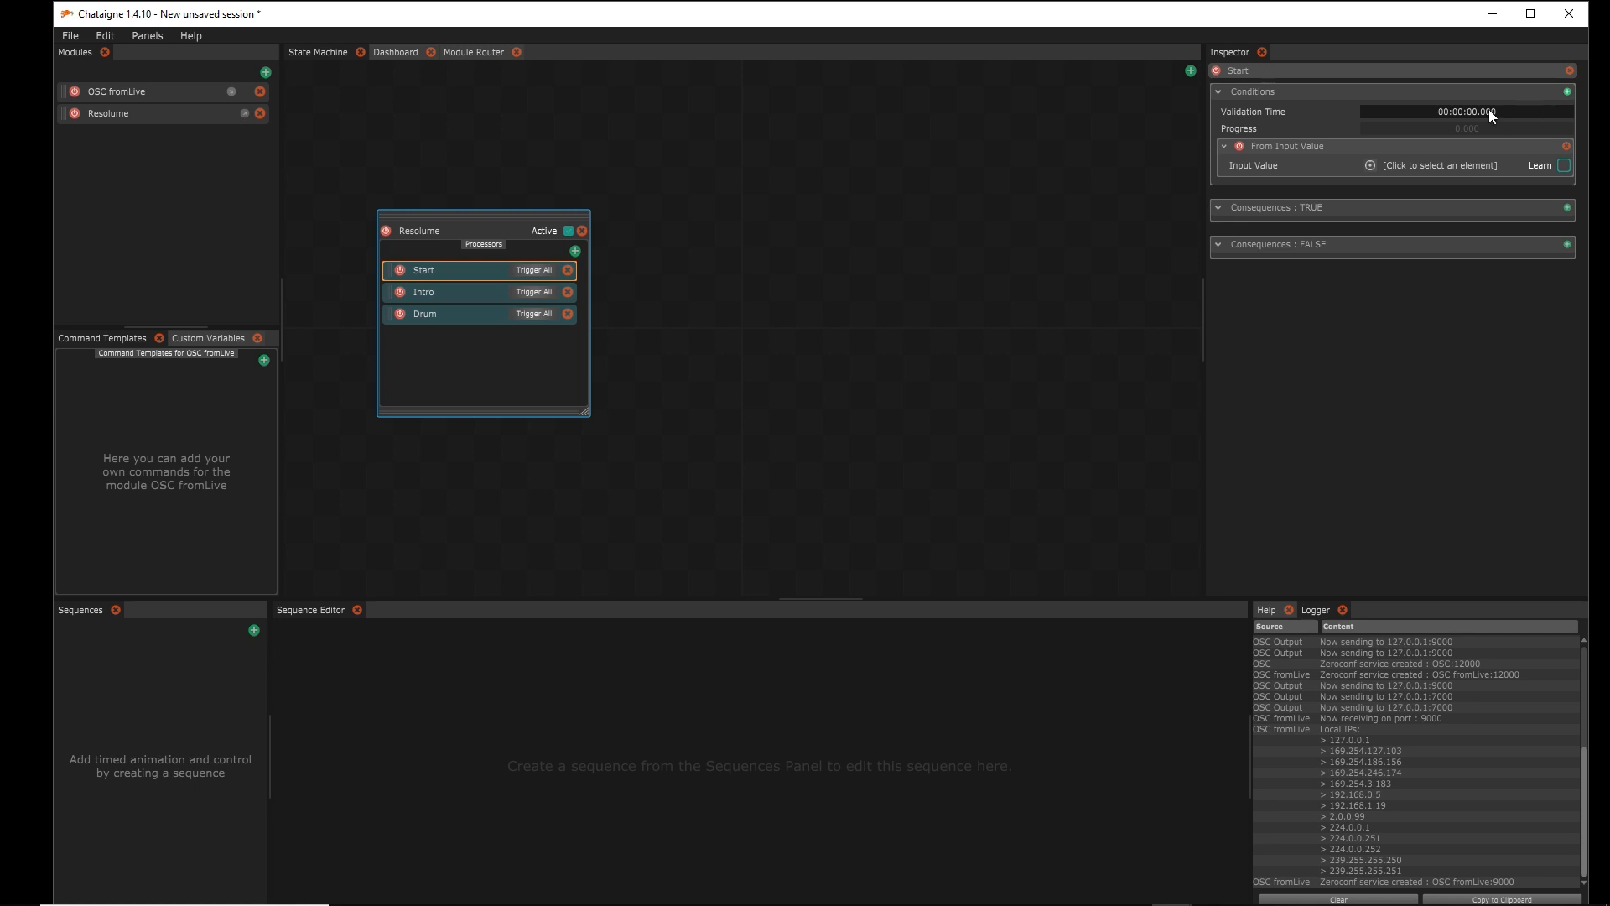
left_click(1404, 165)
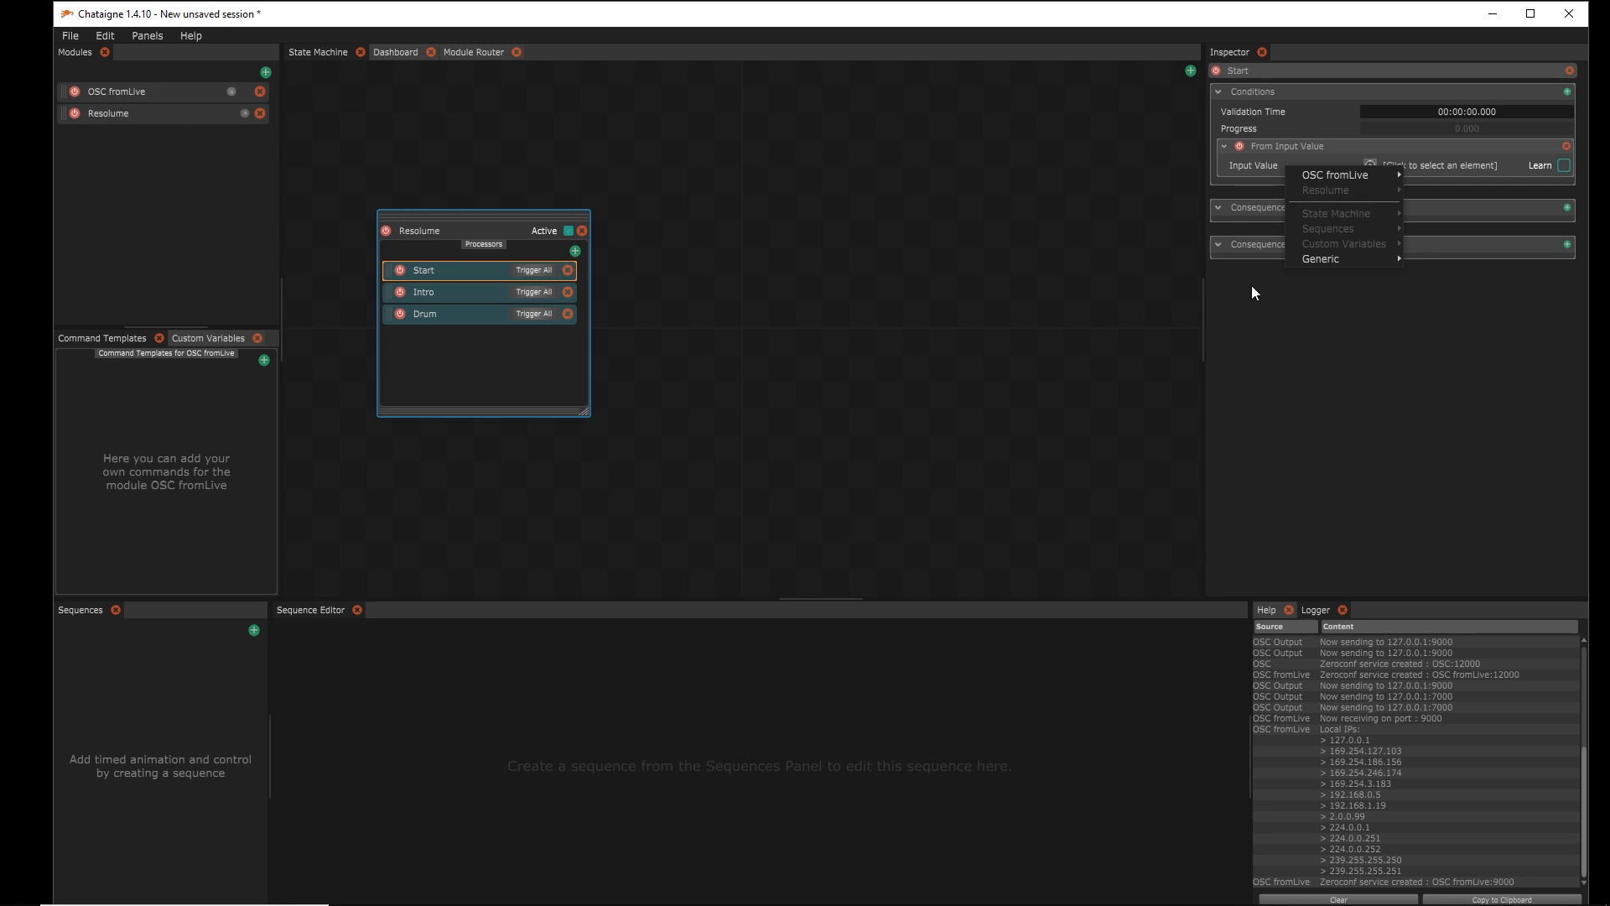
mouse_move(1356, 173)
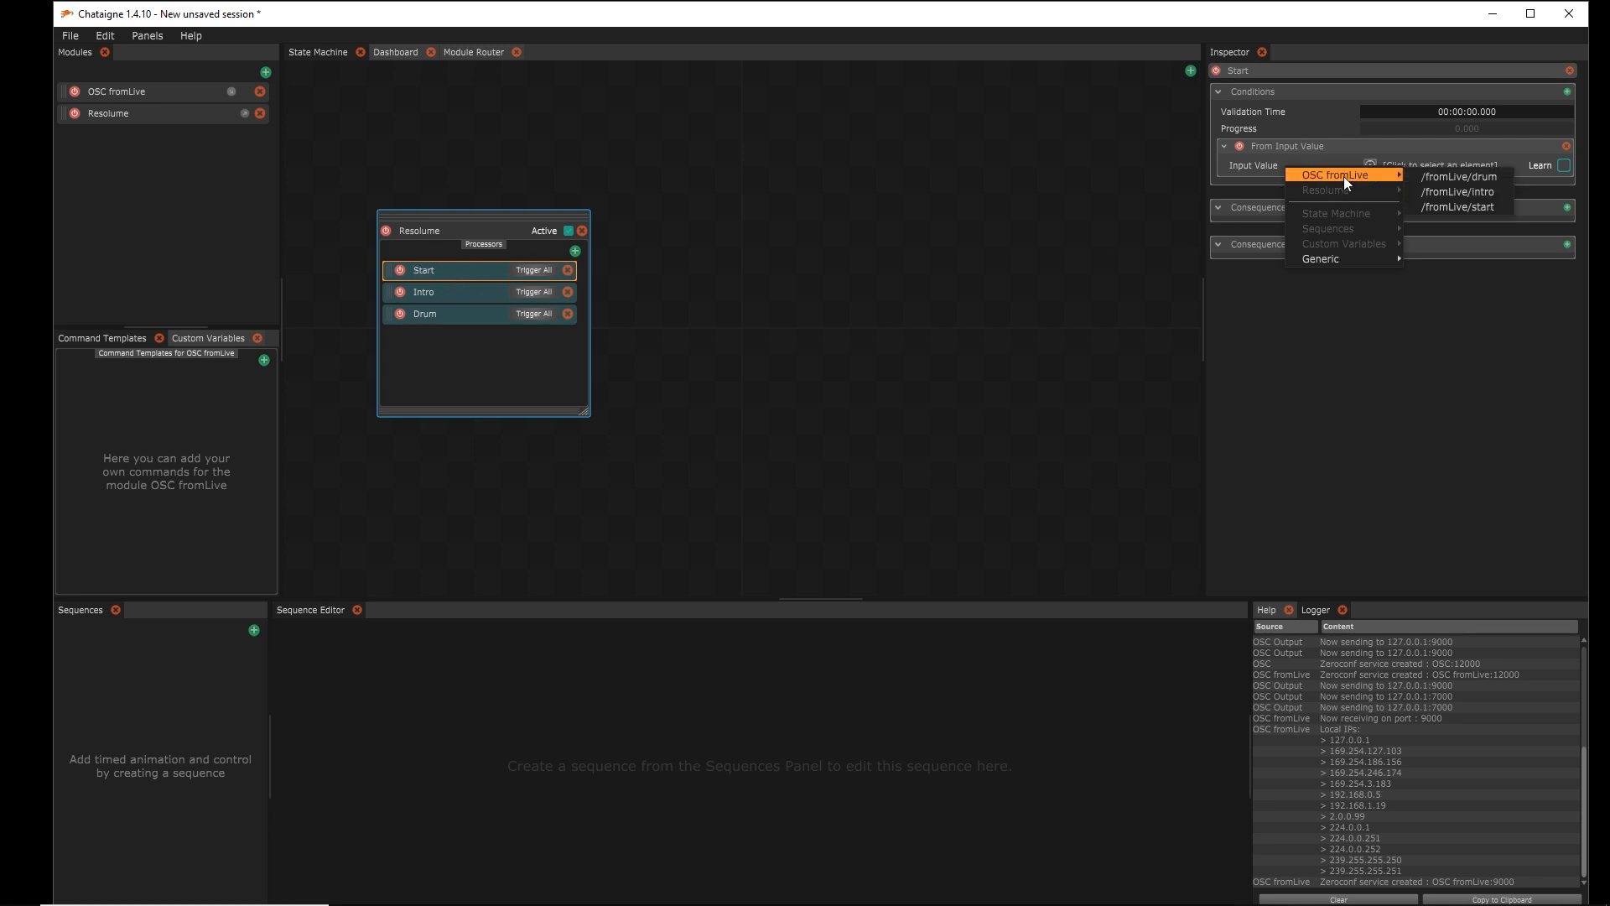
left_click(1461, 206)
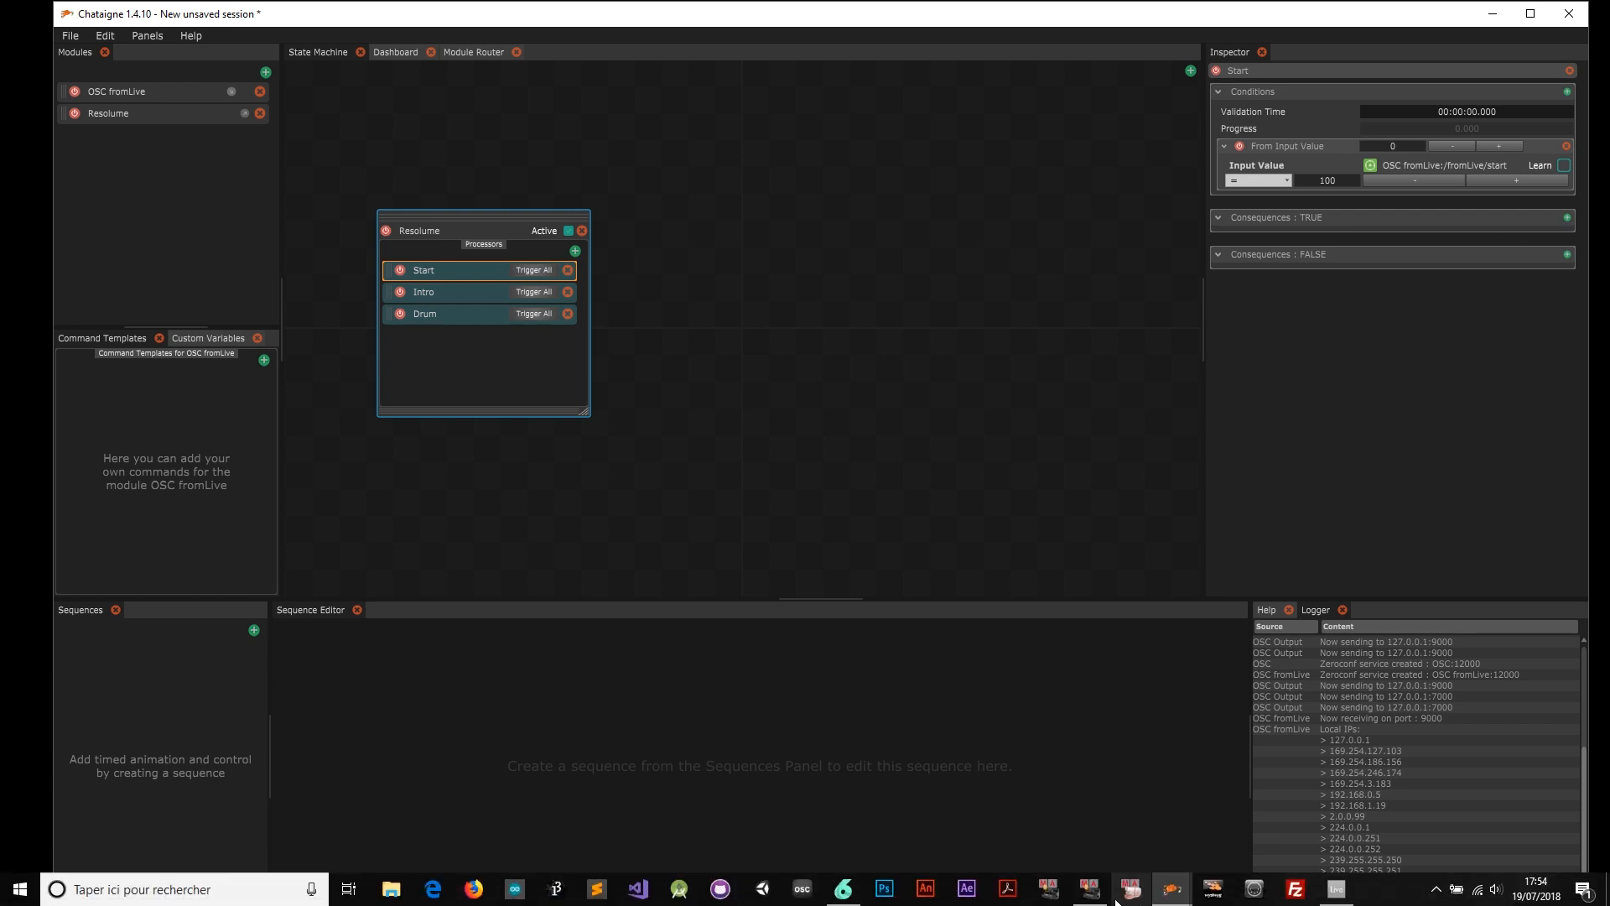
left_click(843, 889)
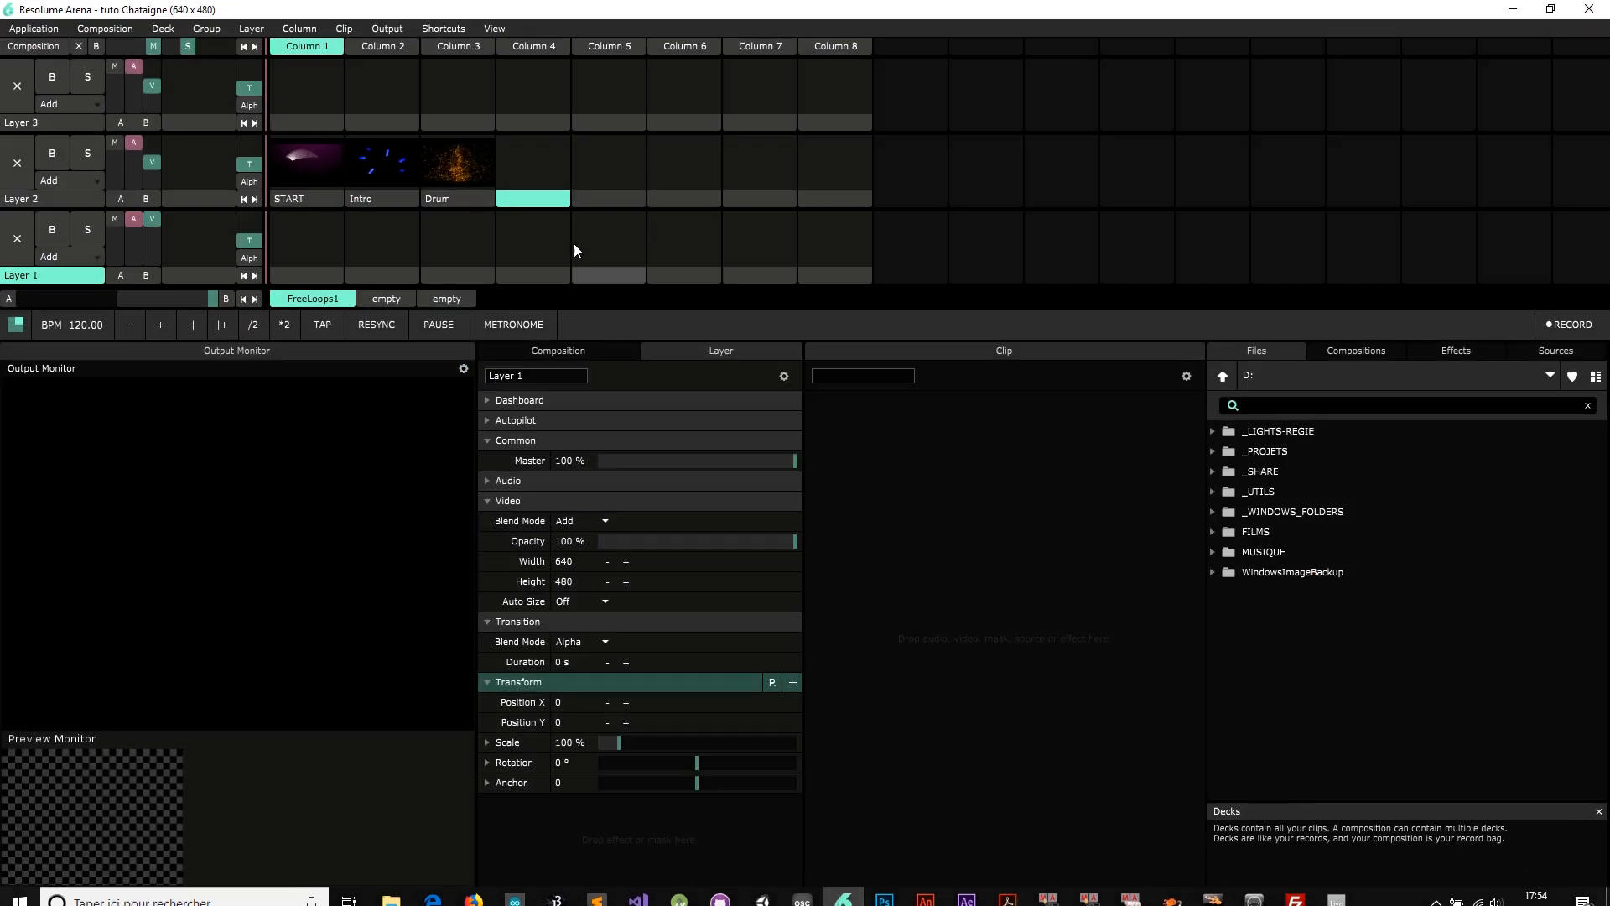
Give Start a true consequence that launches a Resolume clip on layer 2
left_click(37, 200)
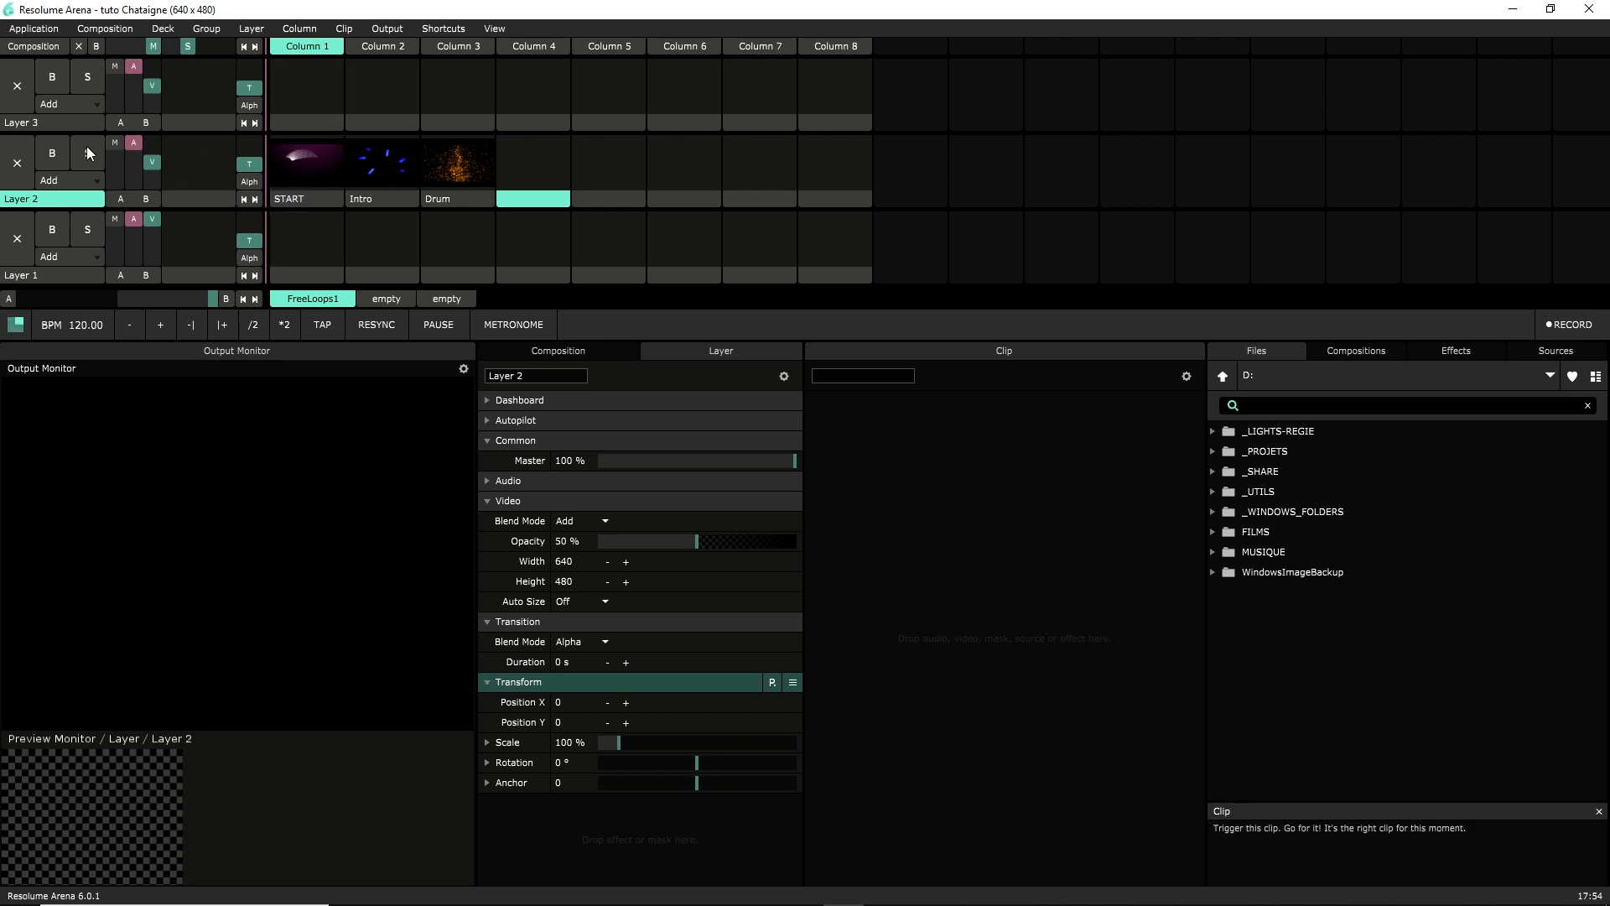
left_click(1513, 8)
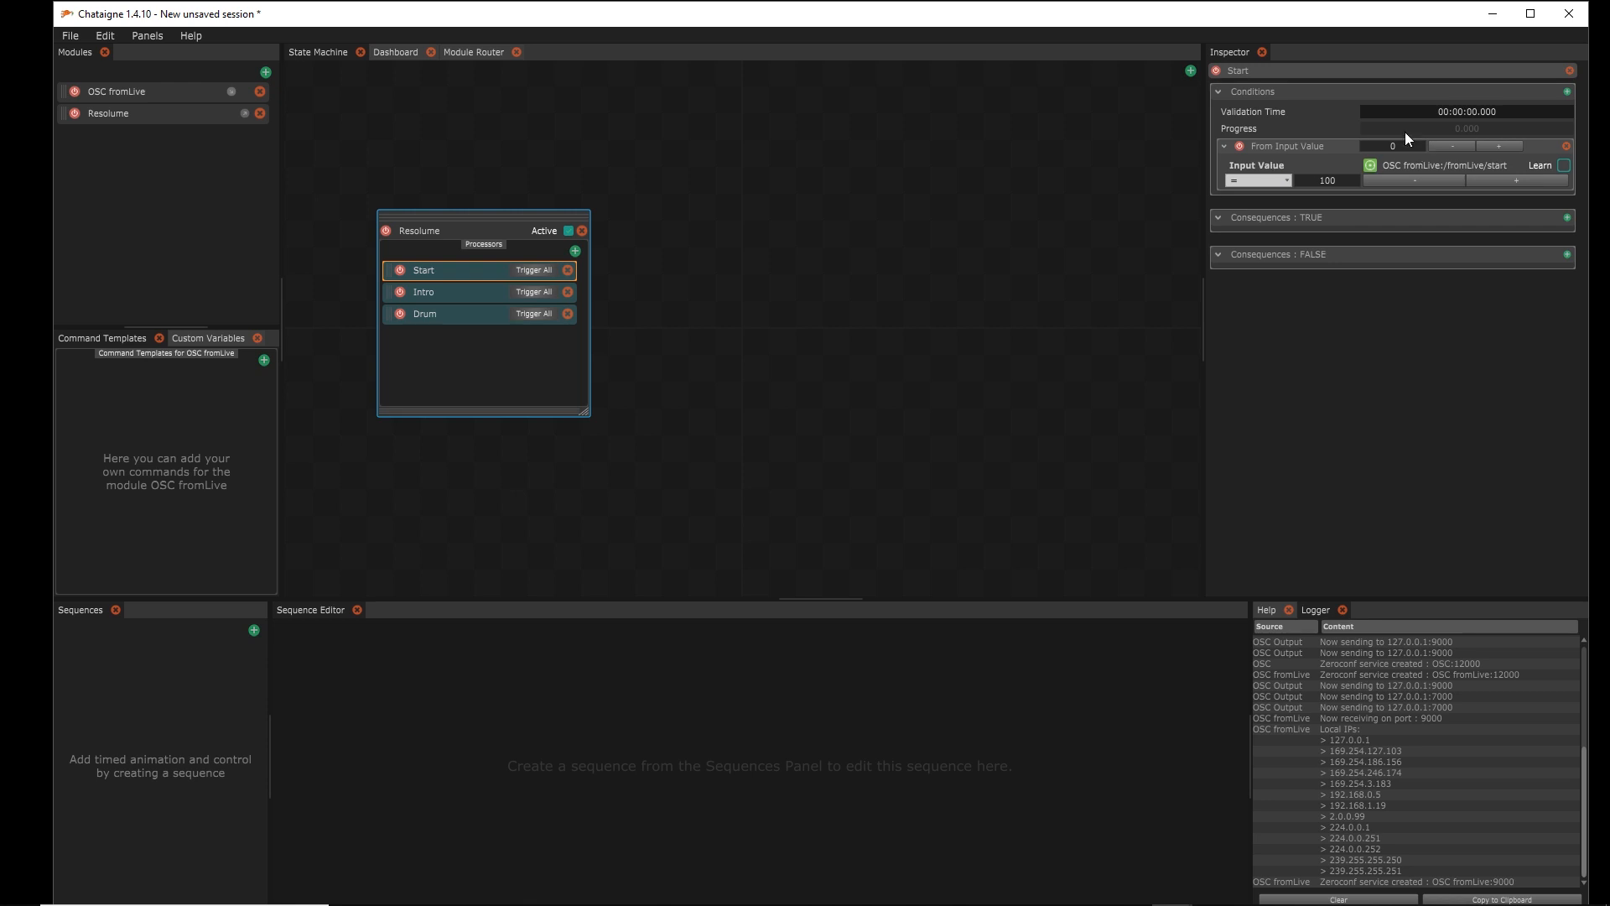
left_click(1567, 217)
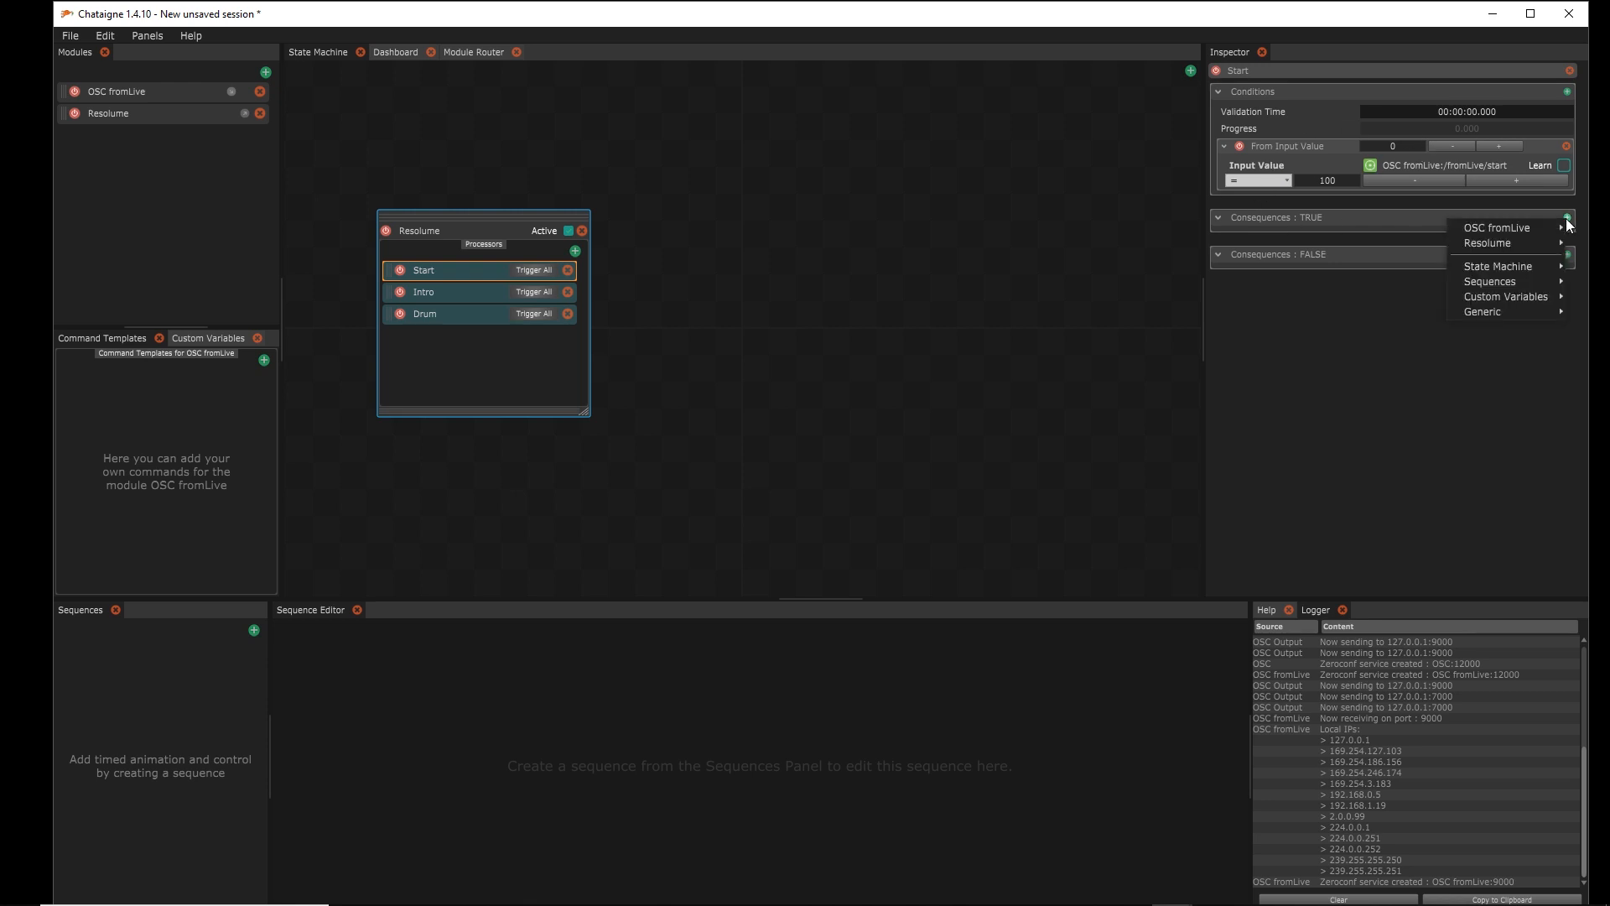
mouse_move(1528, 248)
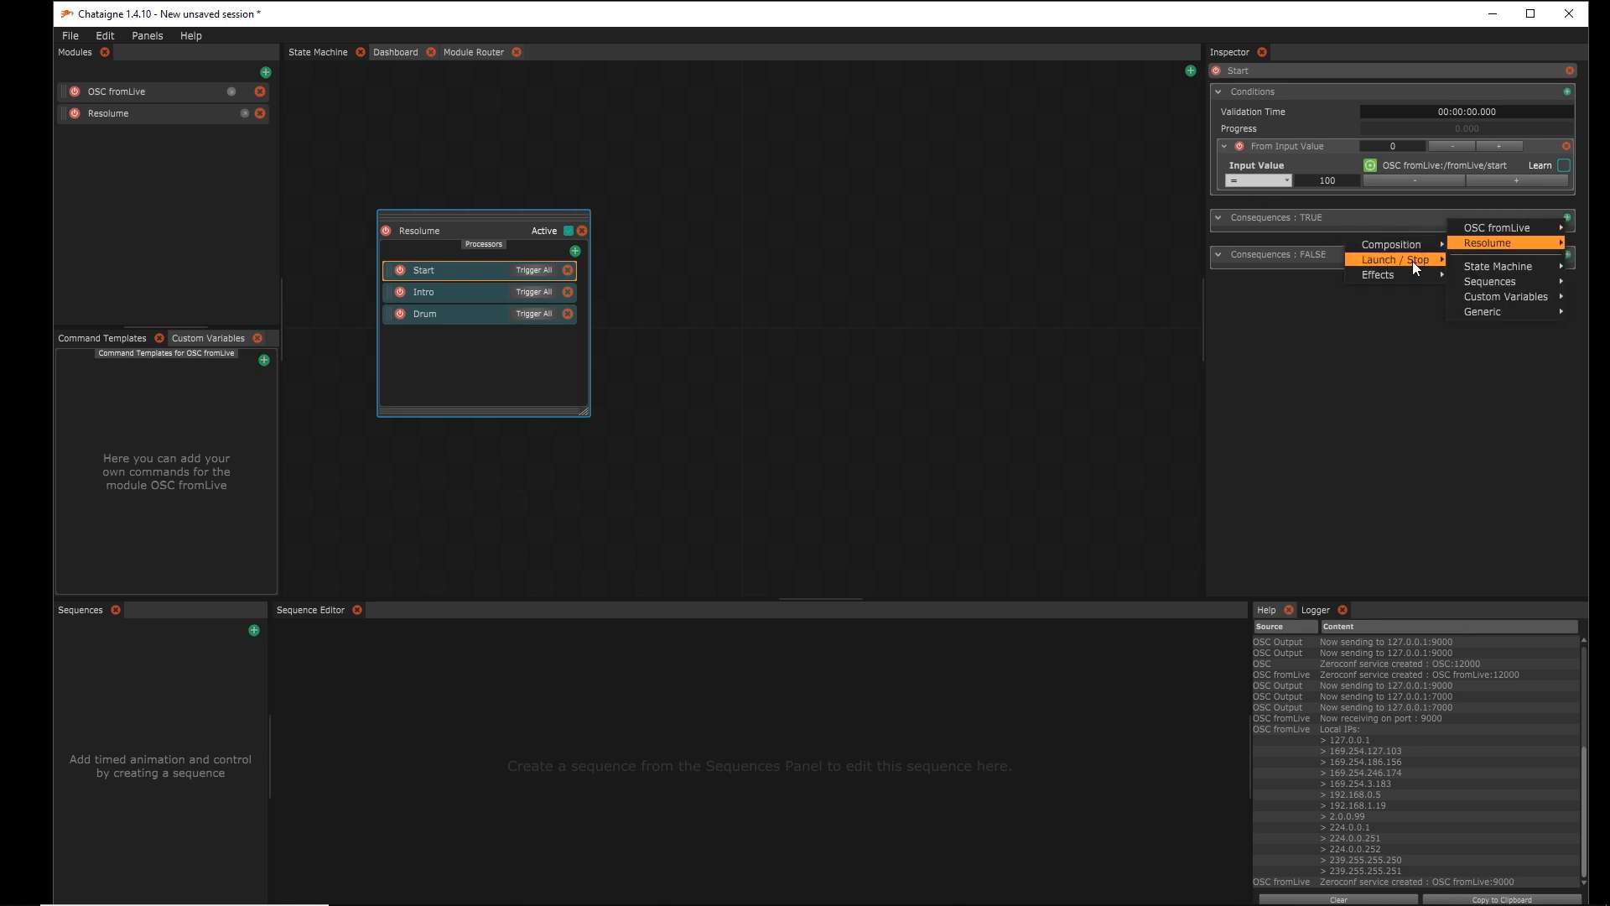
mouse_move(1411, 262)
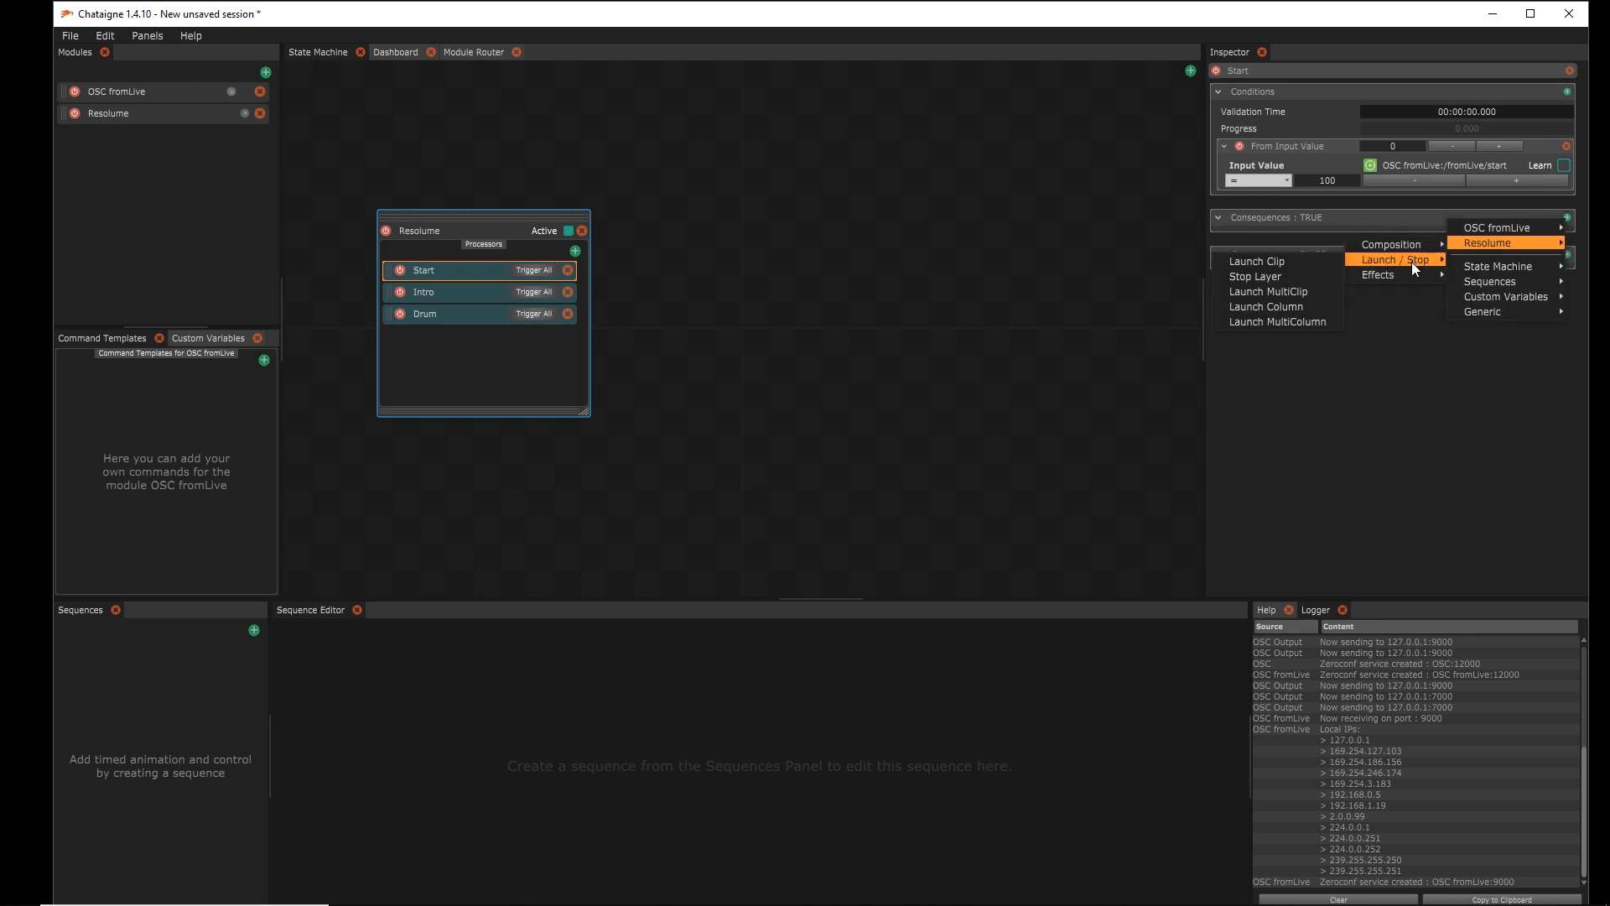
left_click(1321, 258)
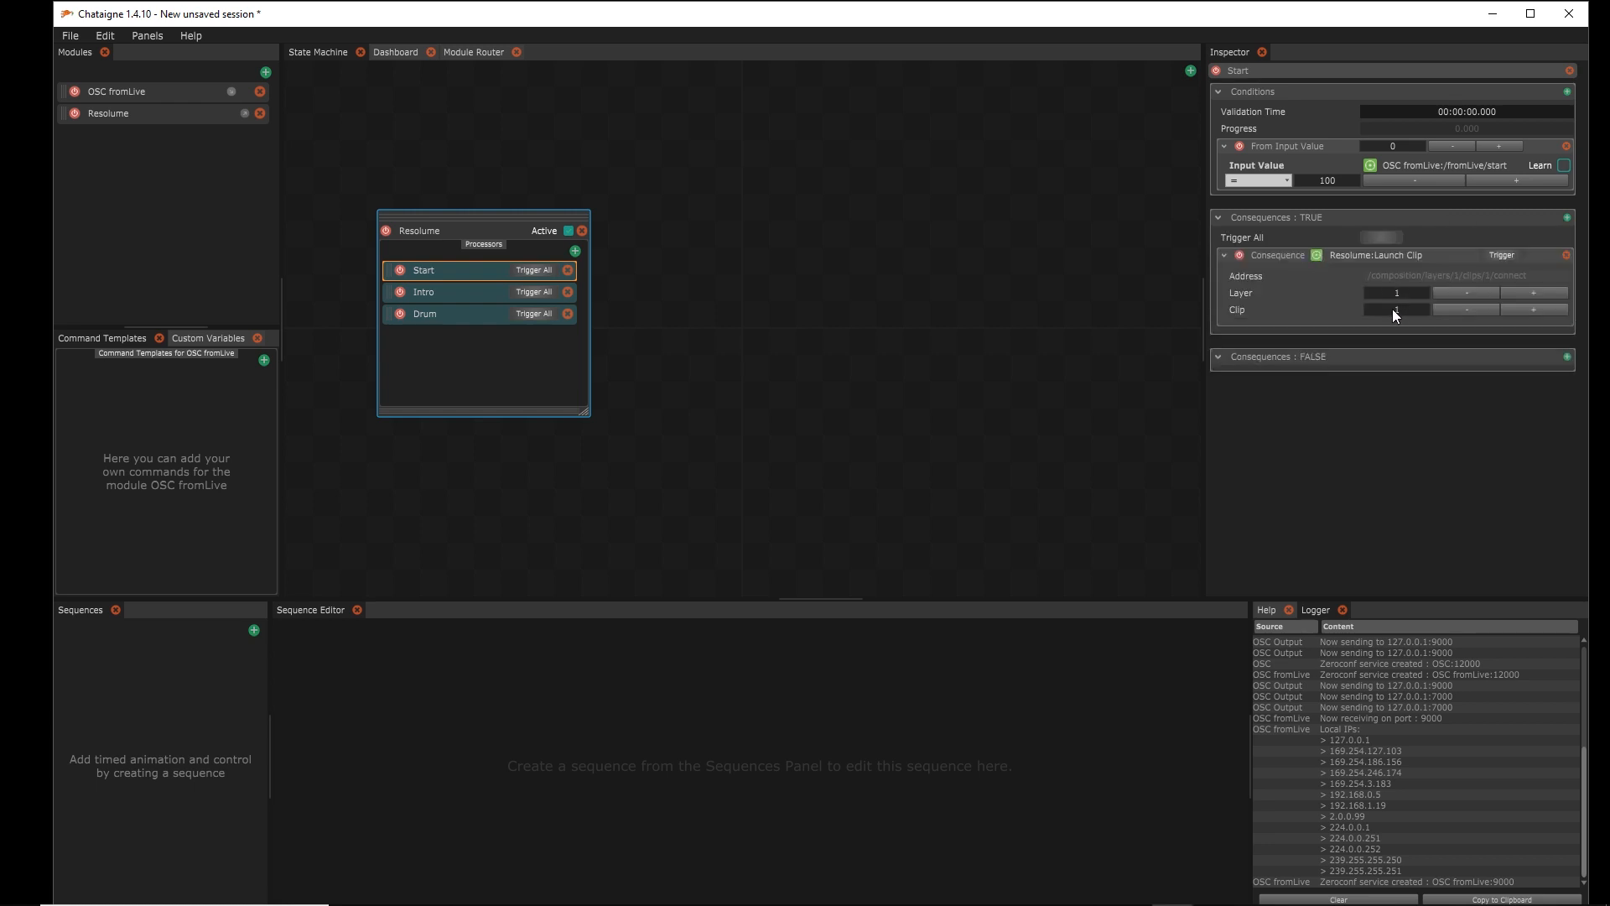
left_click(1527, 294)
Trigger Start to test that Resolume plays the START clip, then clear the composition
left_click_drag(1336, 18, 507, 50)
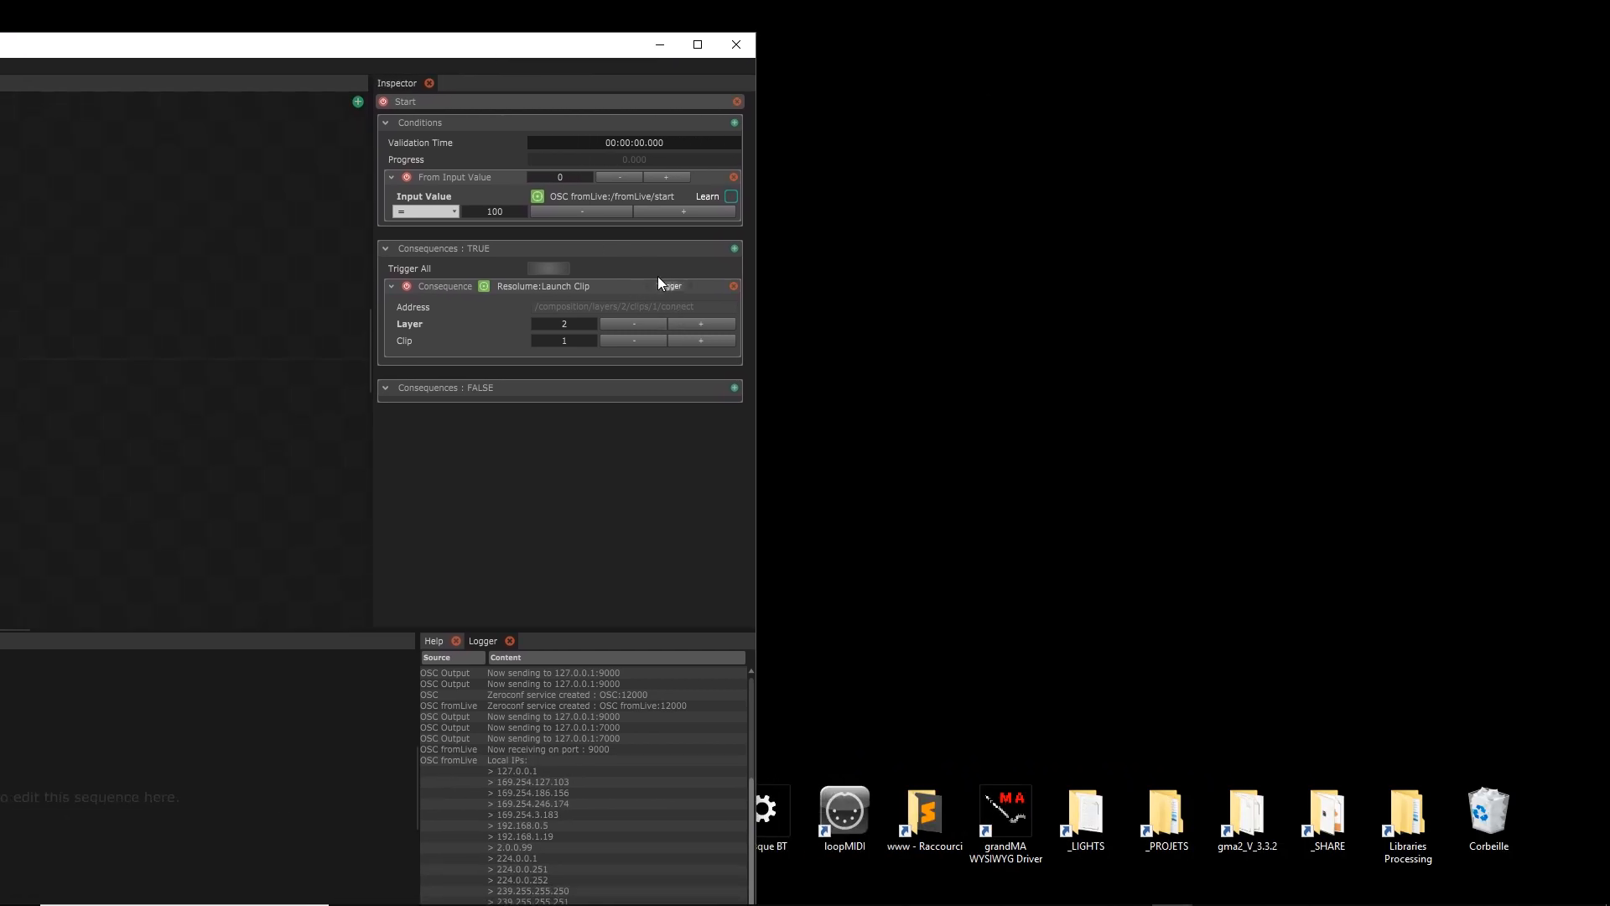
left_click(842, 889)
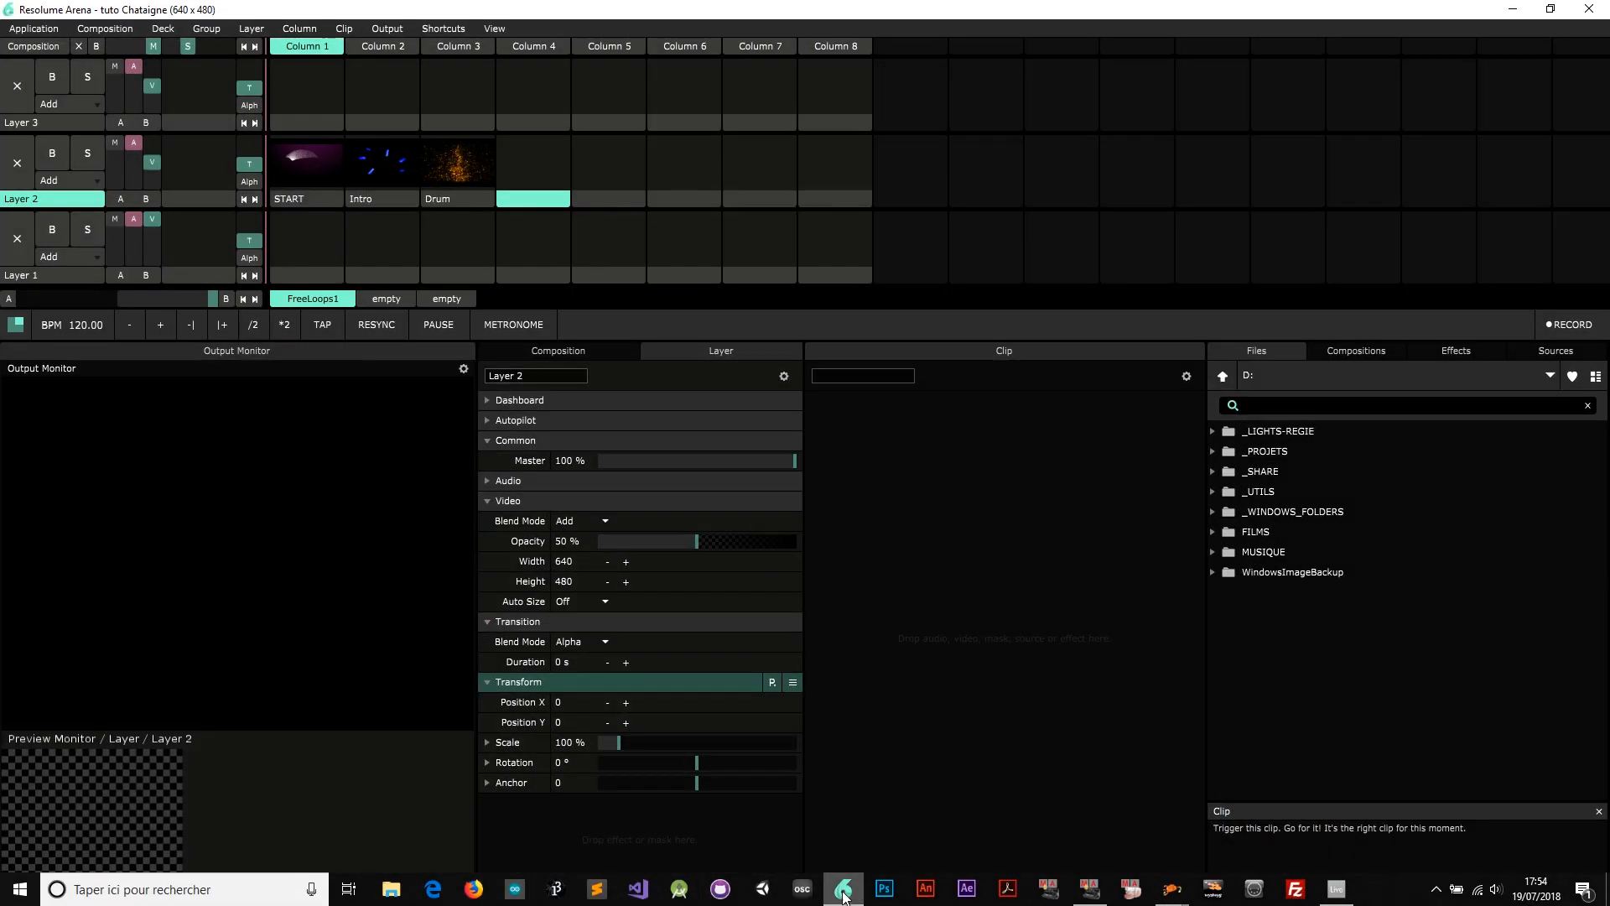
double_click(620, 17)
left_click_drag(615, 17, 1367, 47)
left_click(680, 284)
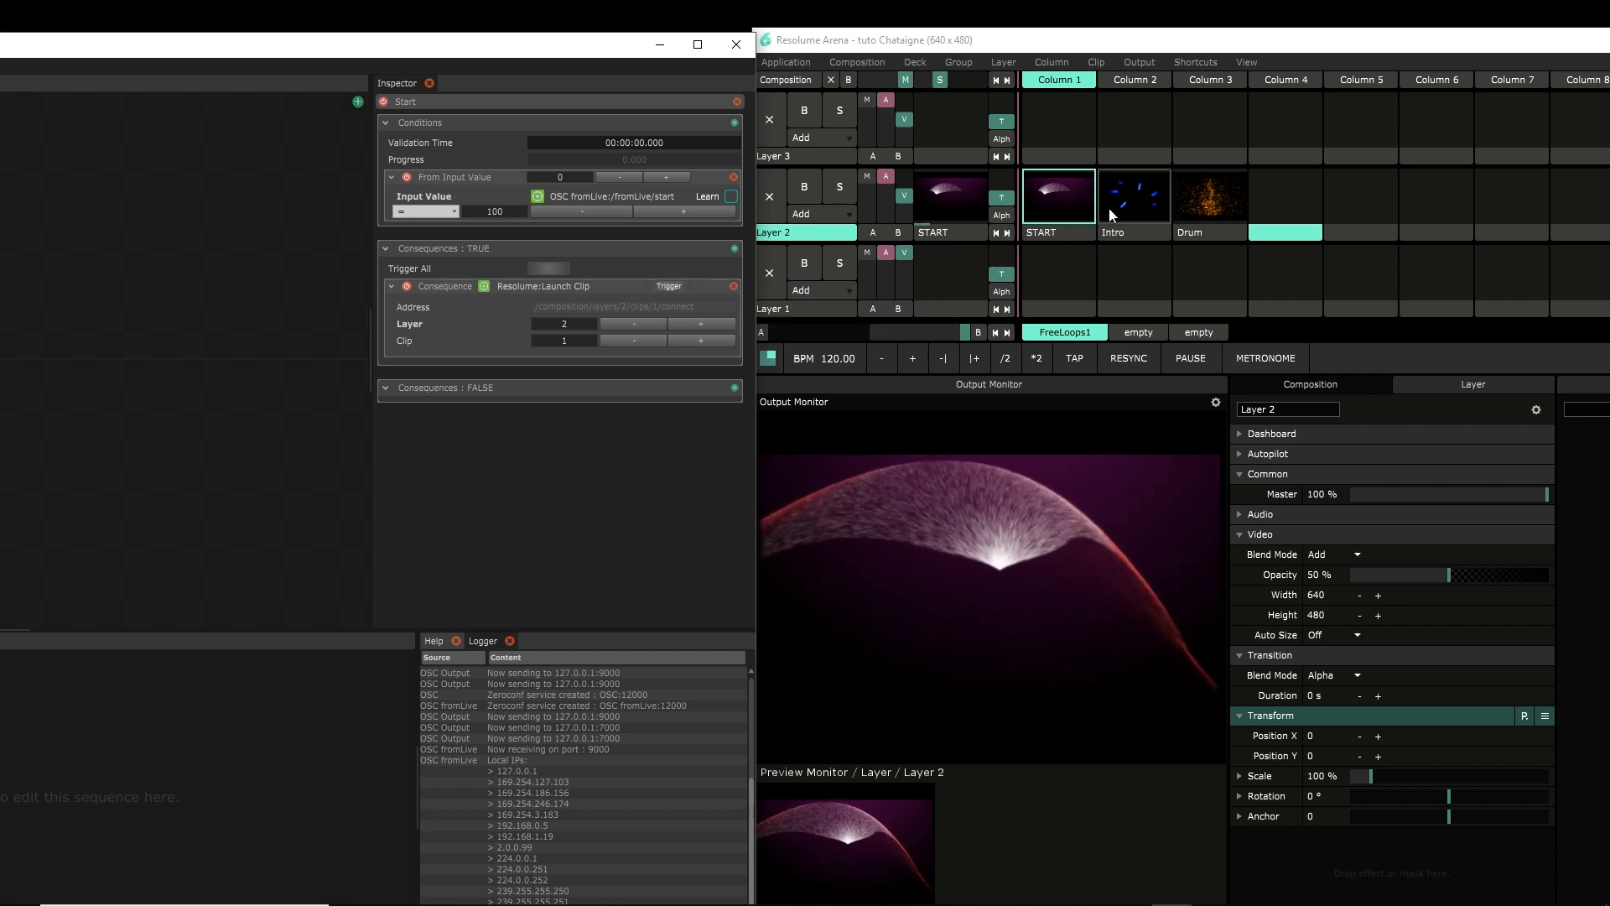
left_click(831, 81)
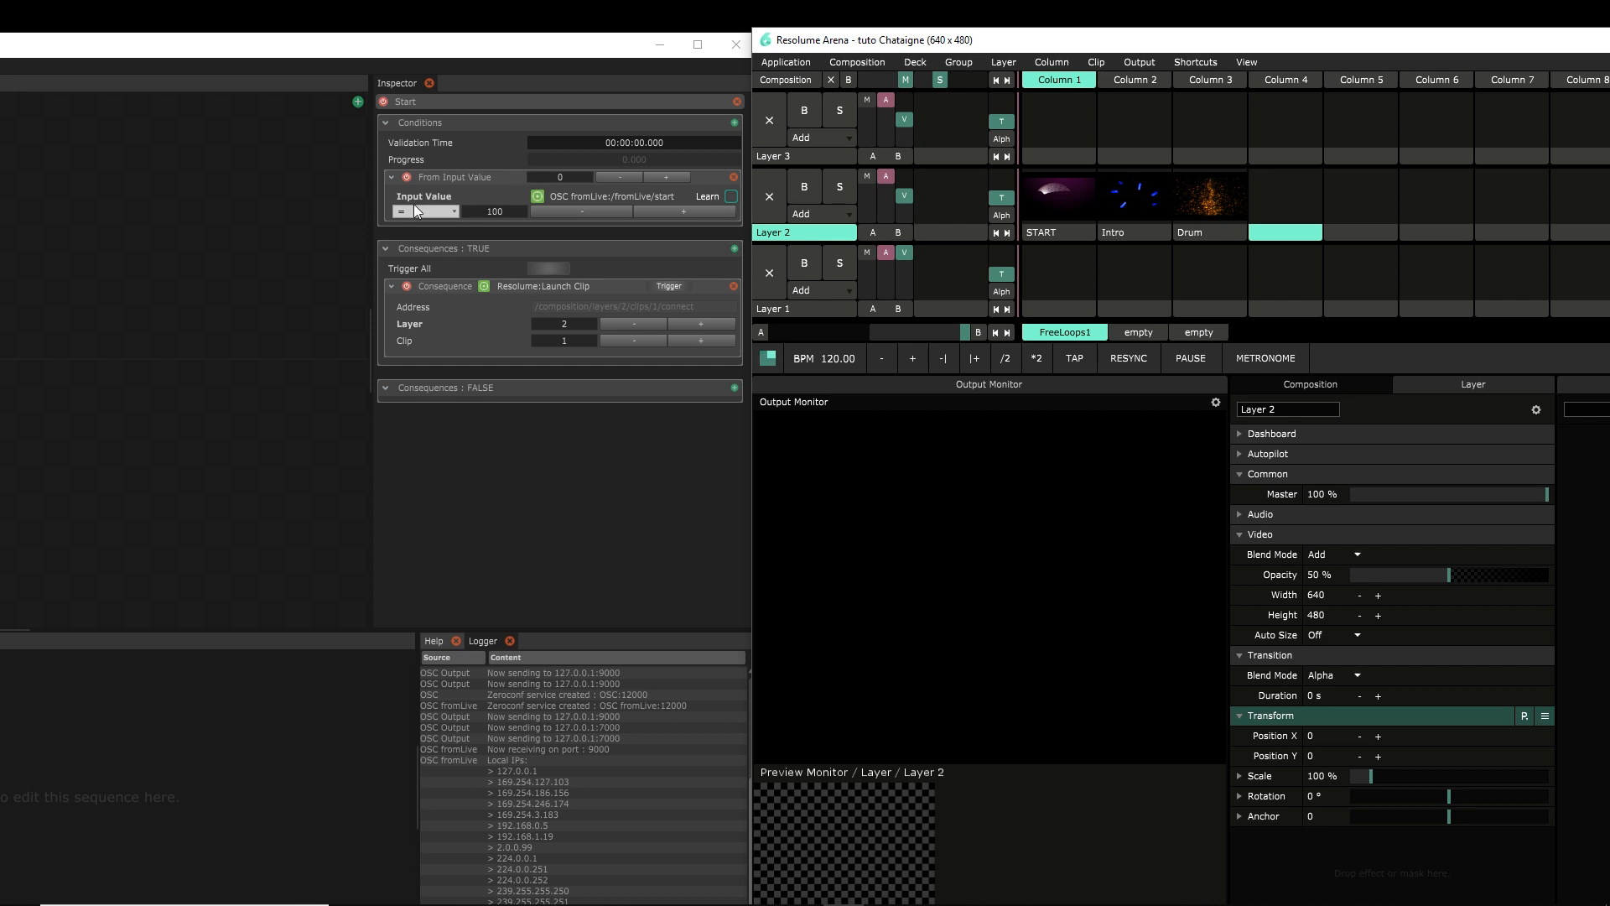
left_click_drag(540, 48, 1355, 18)
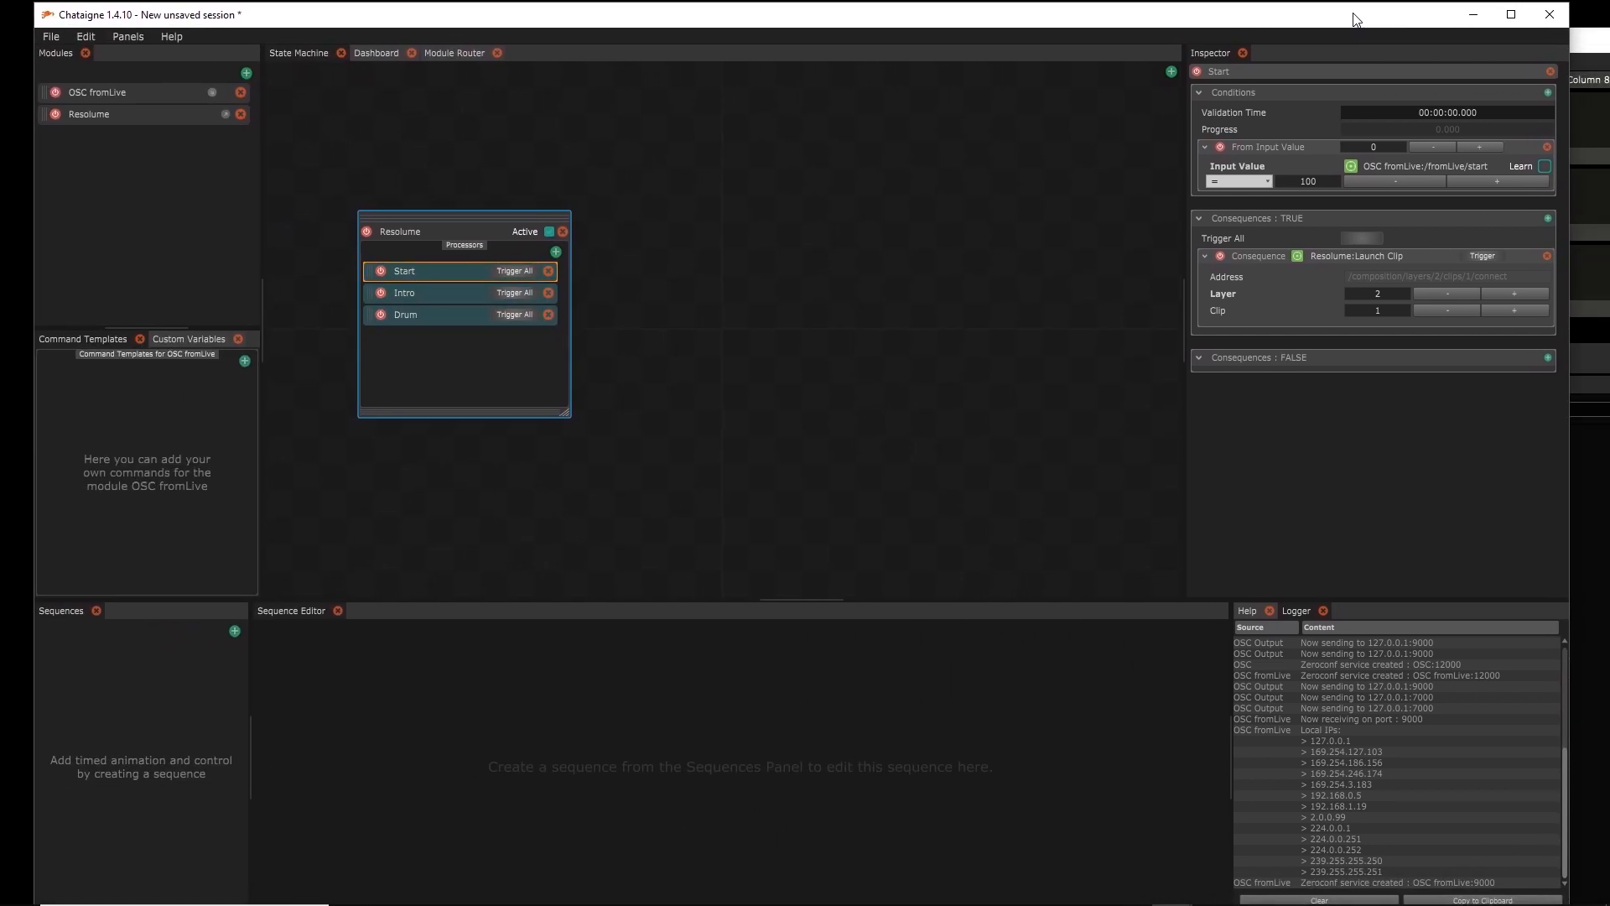
Give the Intro action a From Input Value condition on /fromLive/intro
left_click(444, 295)
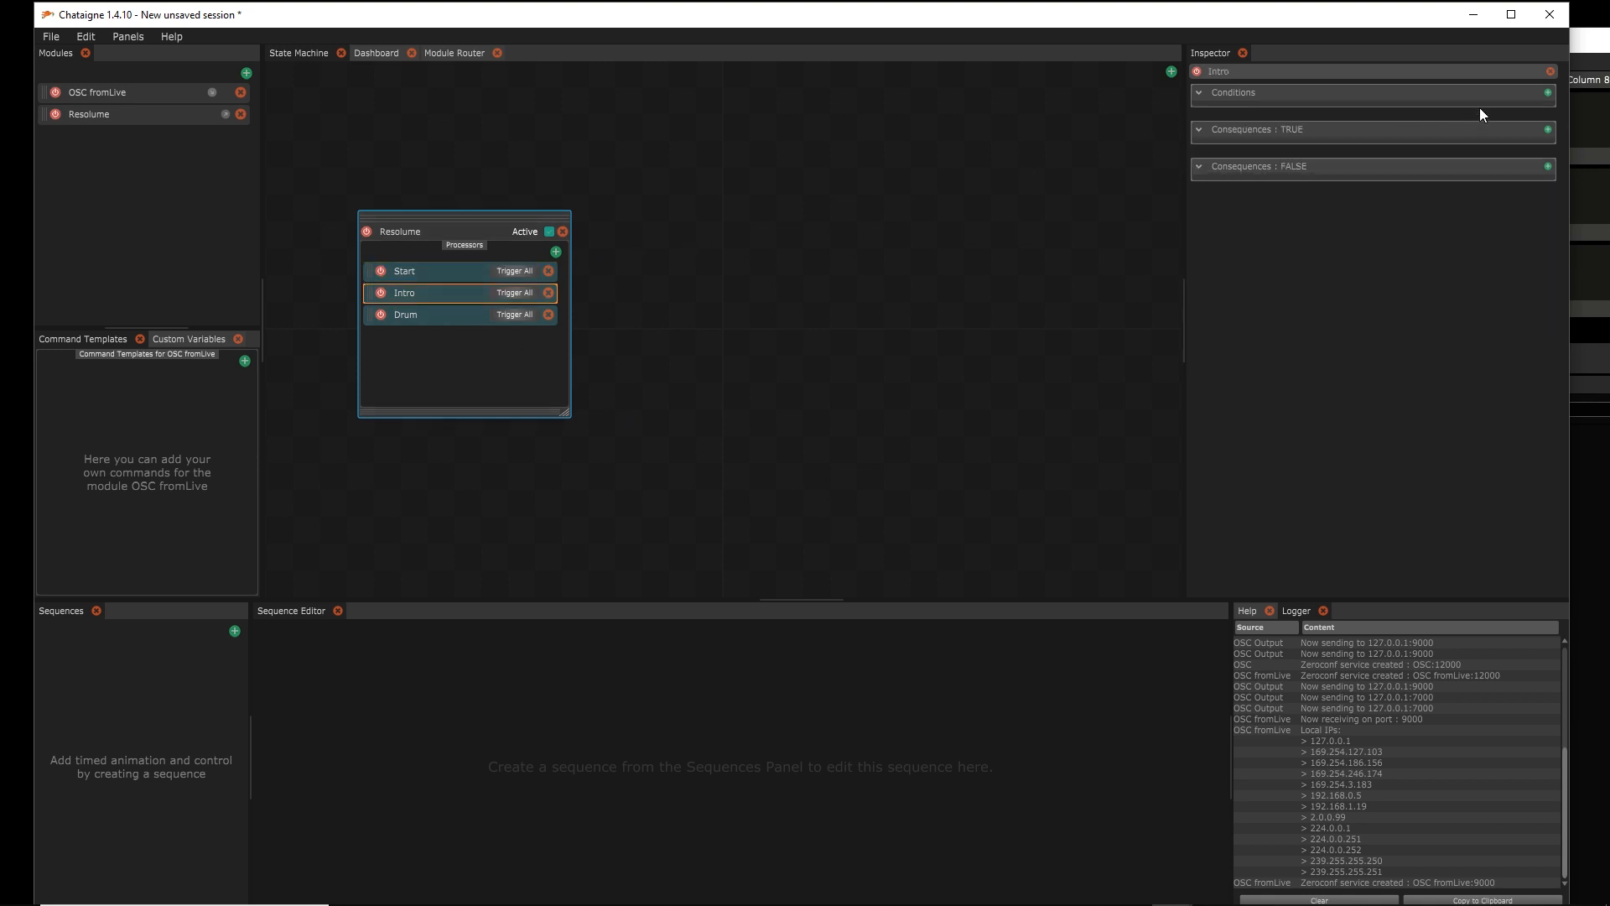
left_click(1548, 94)
left_click(1513, 102)
left_click(1387, 167)
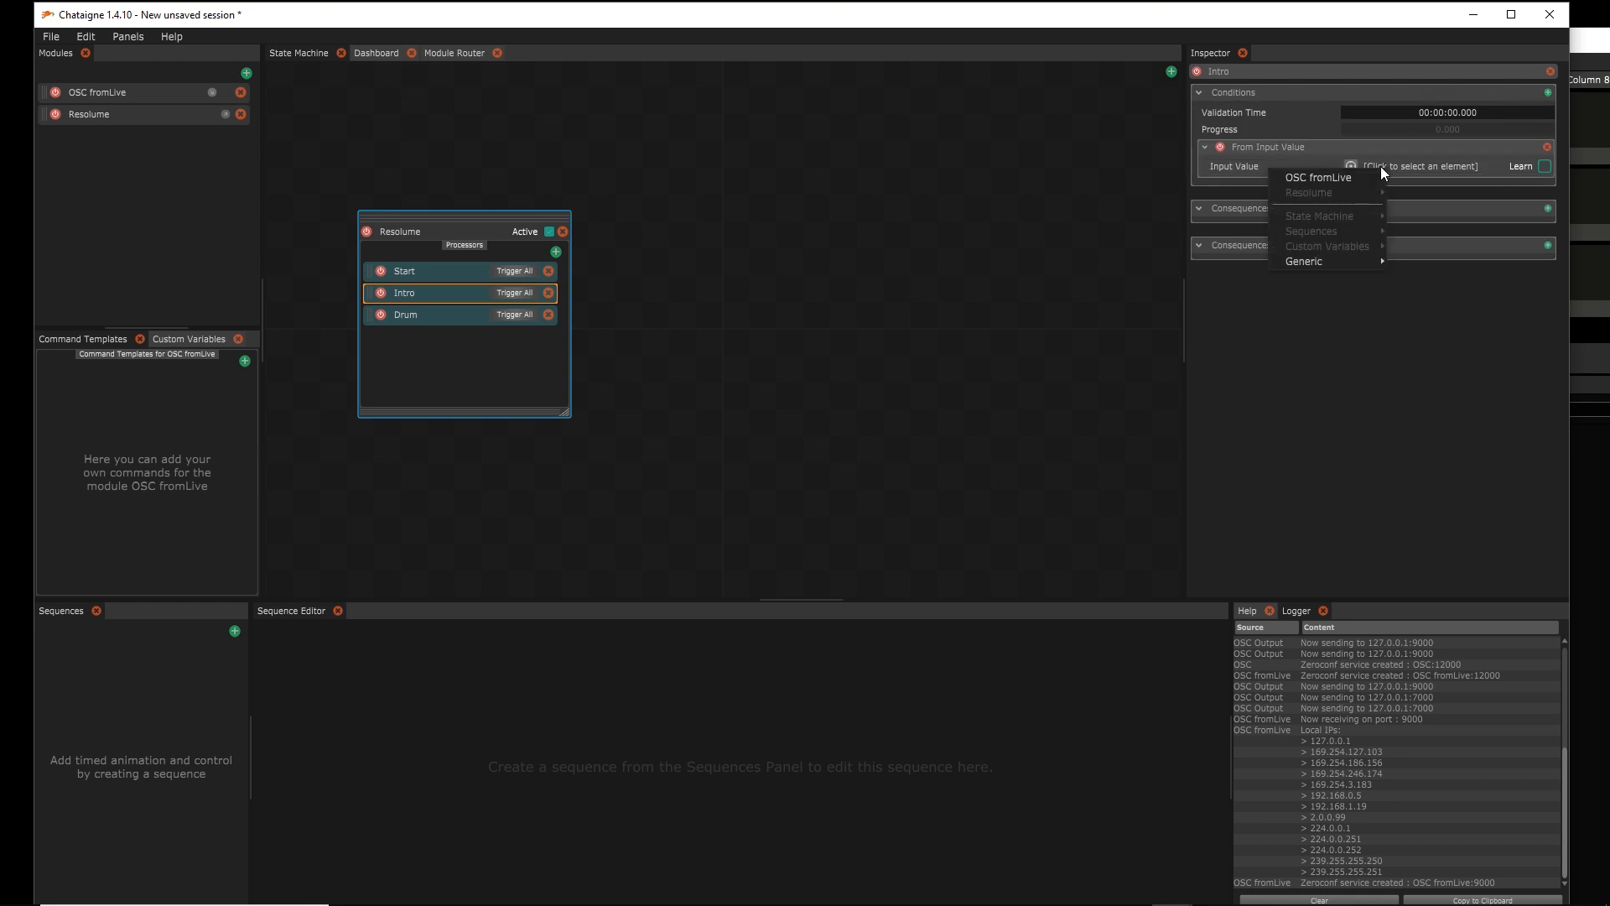
mouse_move(1366, 177)
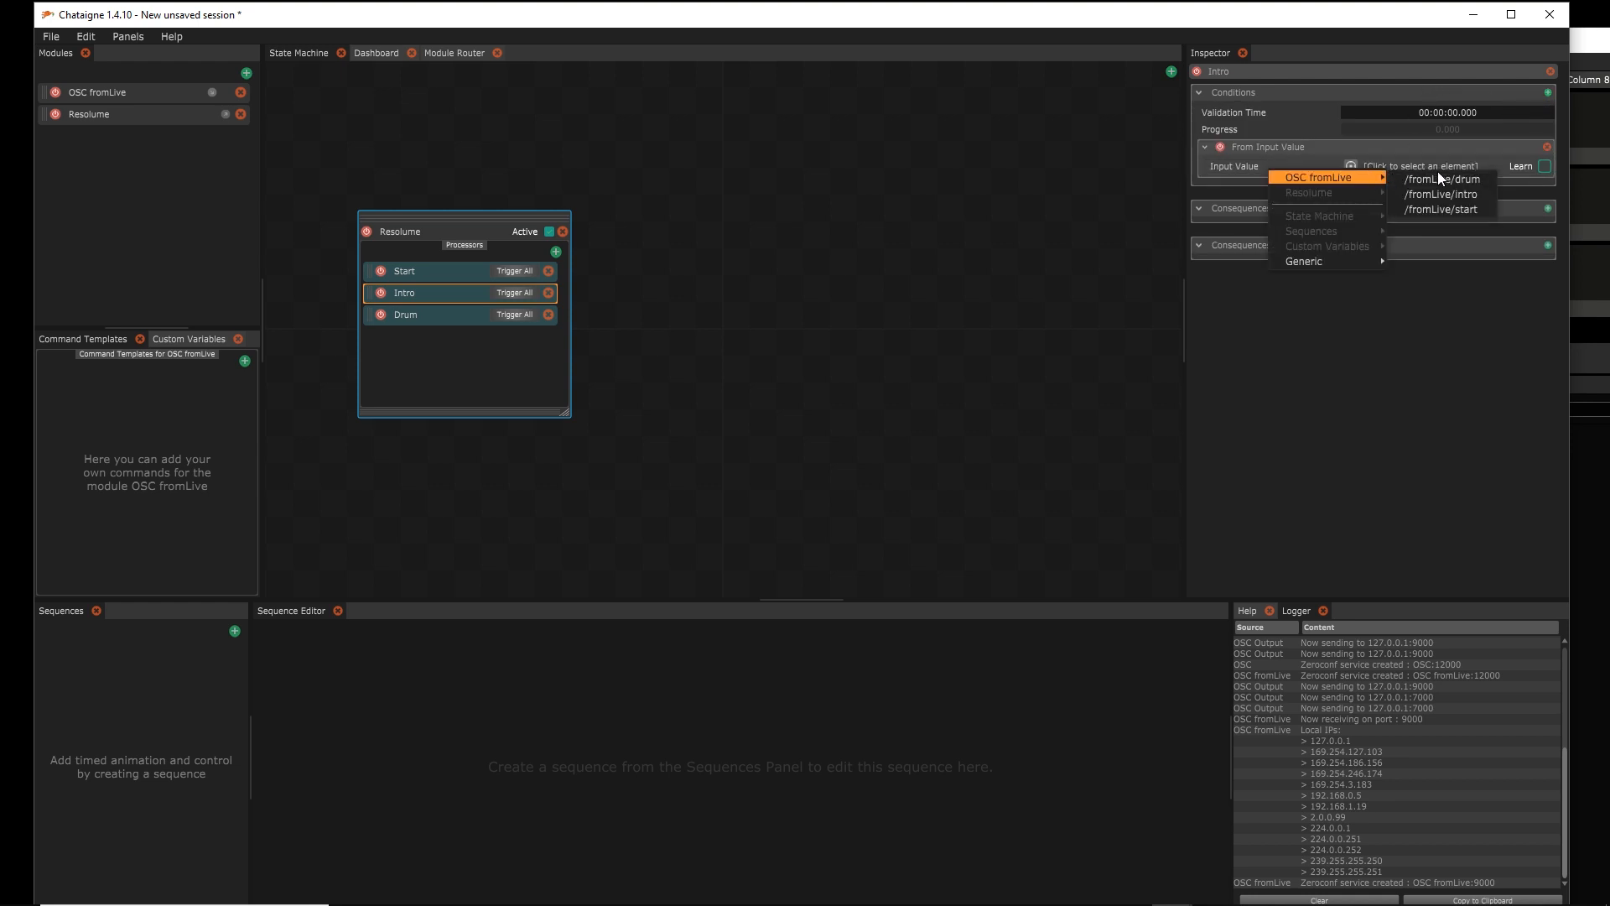
left_click(1456, 189)
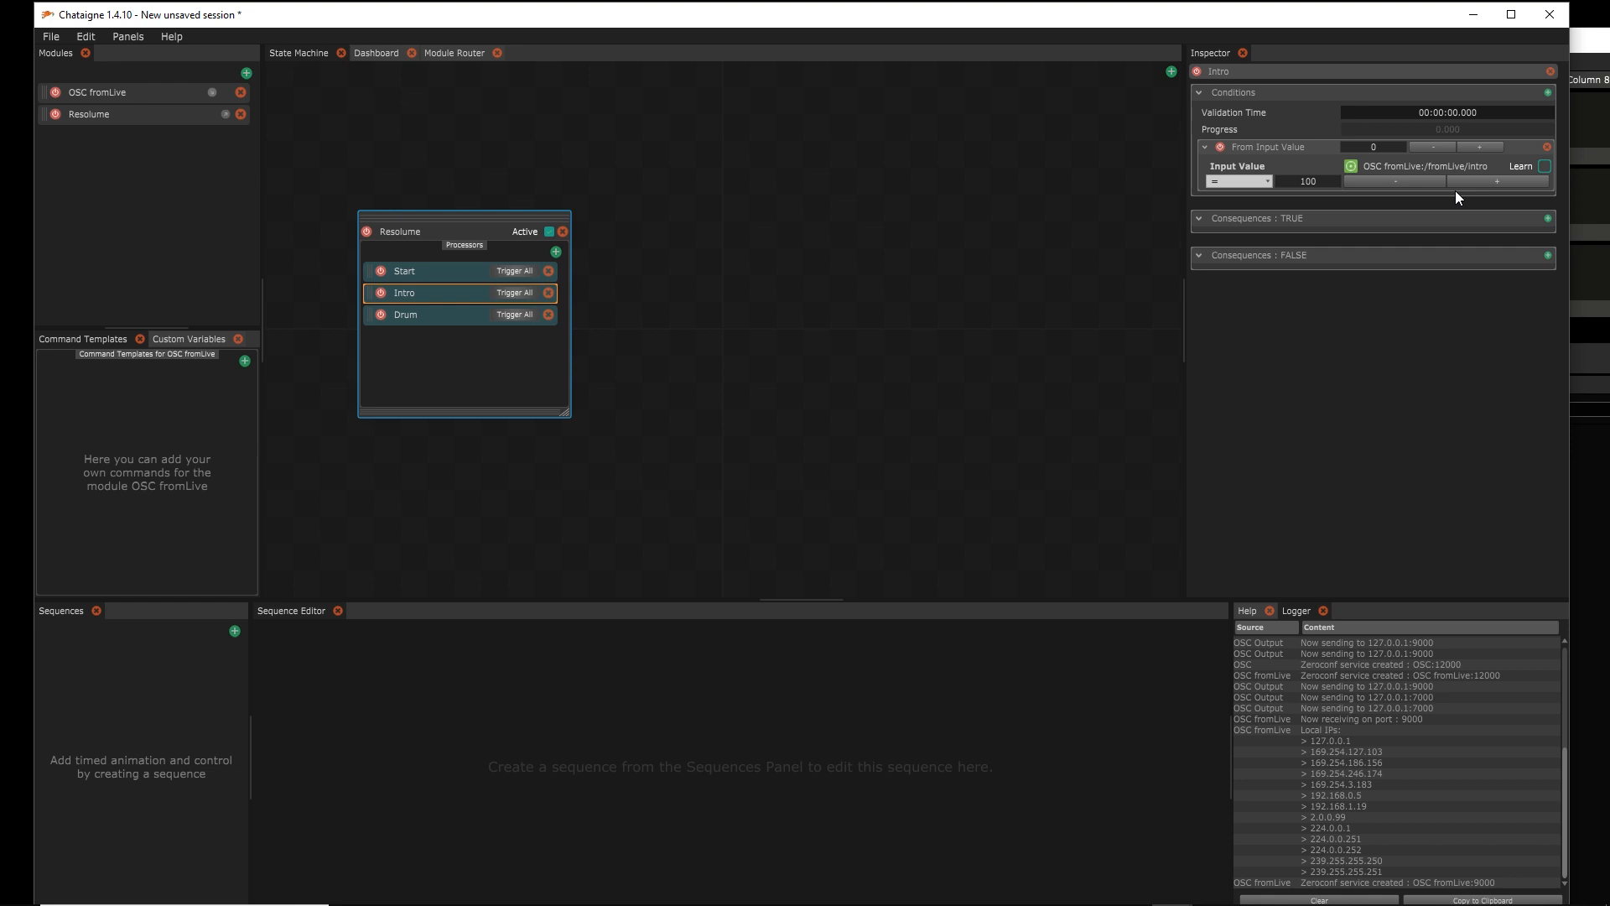
Add a Resolume Launch Clip consequence to Intro targeting layer 2, clip 2
left_click(1548, 218)
mouse_move(1506, 244)
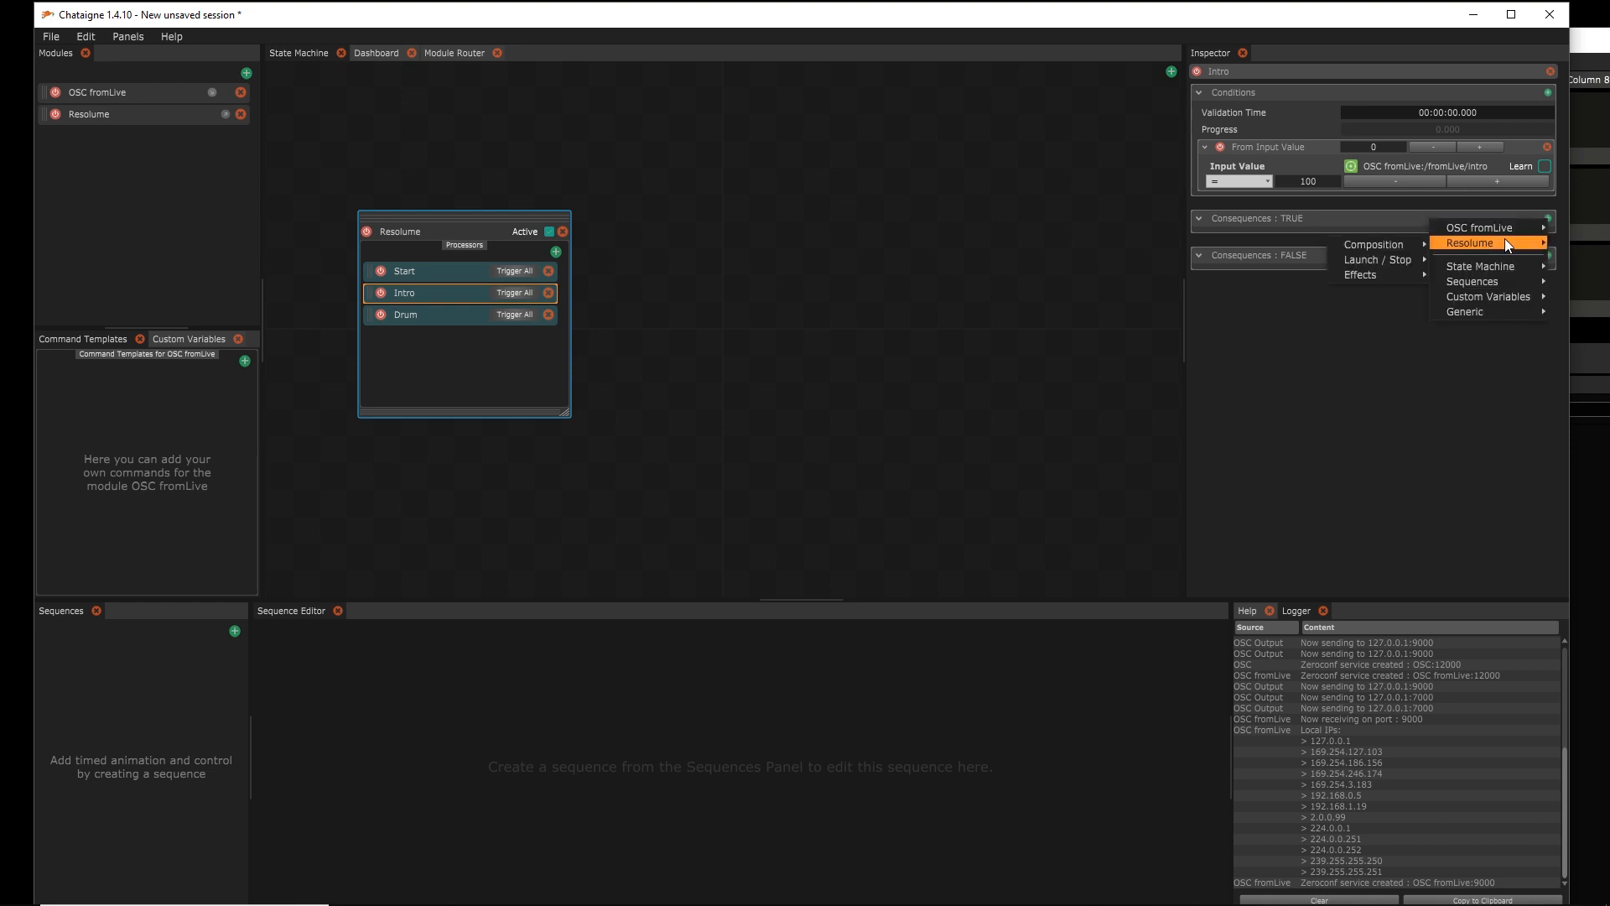
mouse_move(1396, 257)
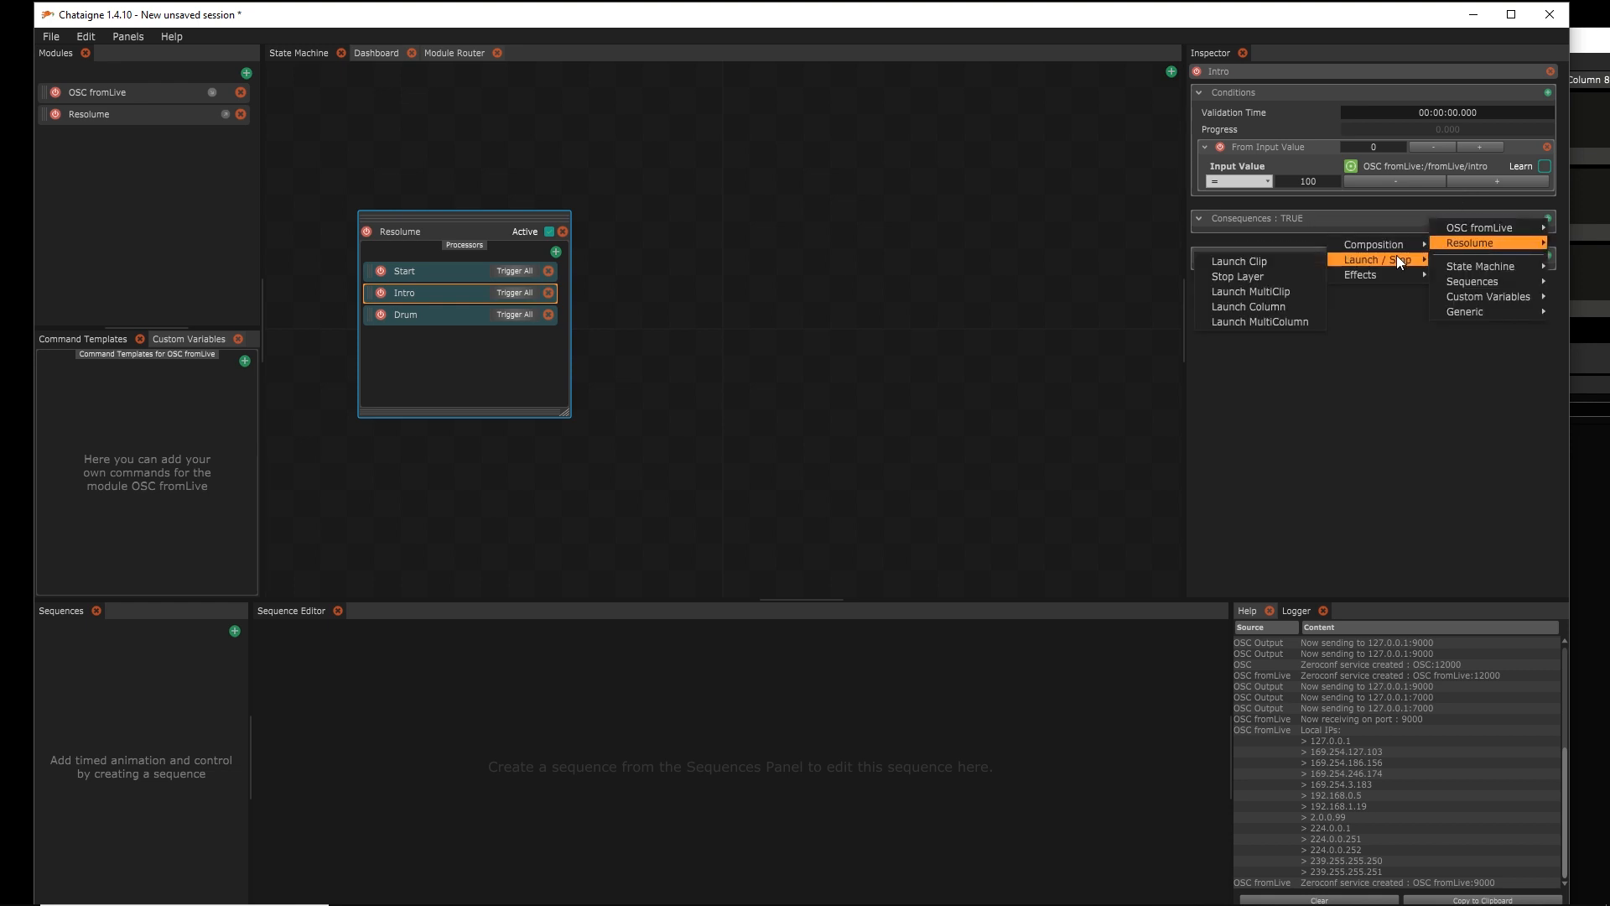
left_click(1286, 260)
left_click(1506, 312)
left_click(1515, 294)
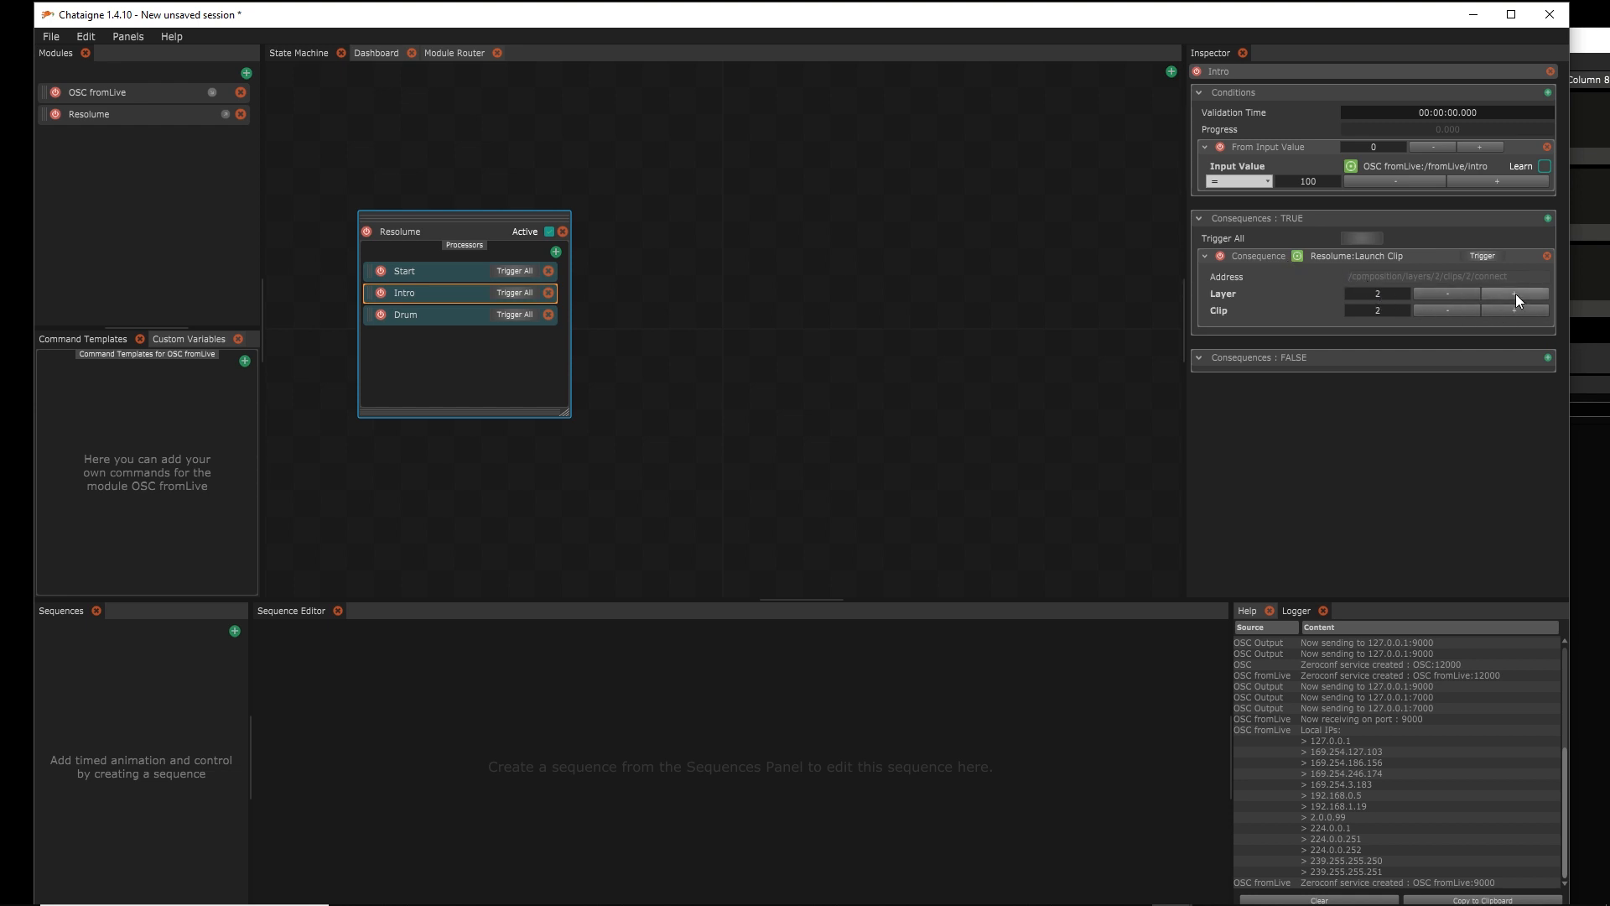
left_click(420, 316)
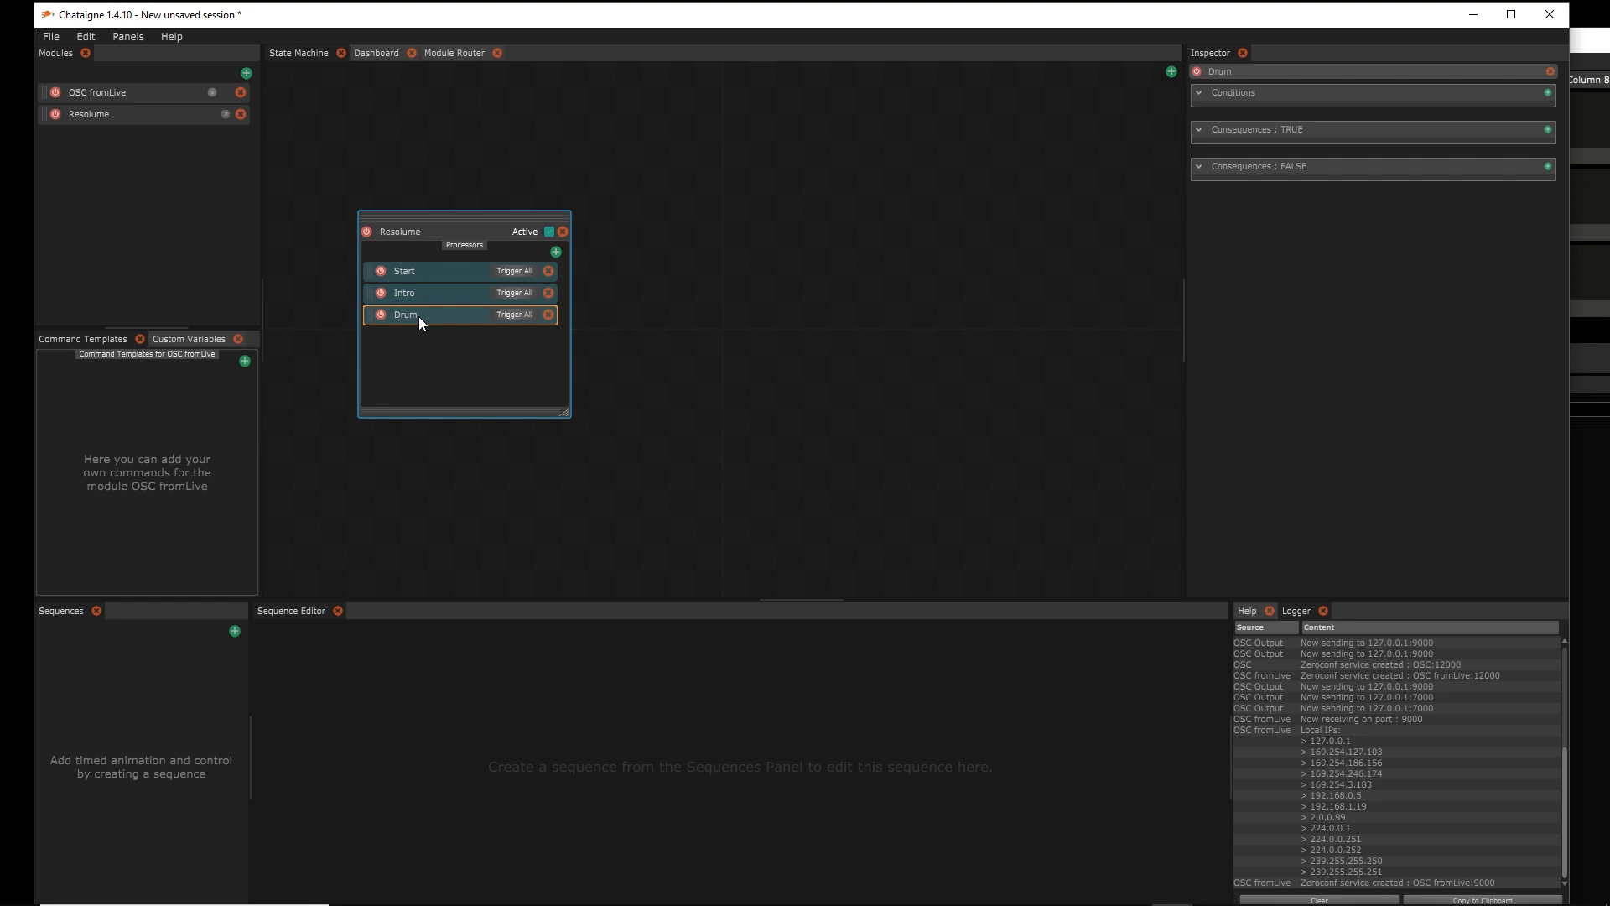
Give the Drum action a From Input Value condition on /fromLive/drum
left_click(1547, 93)
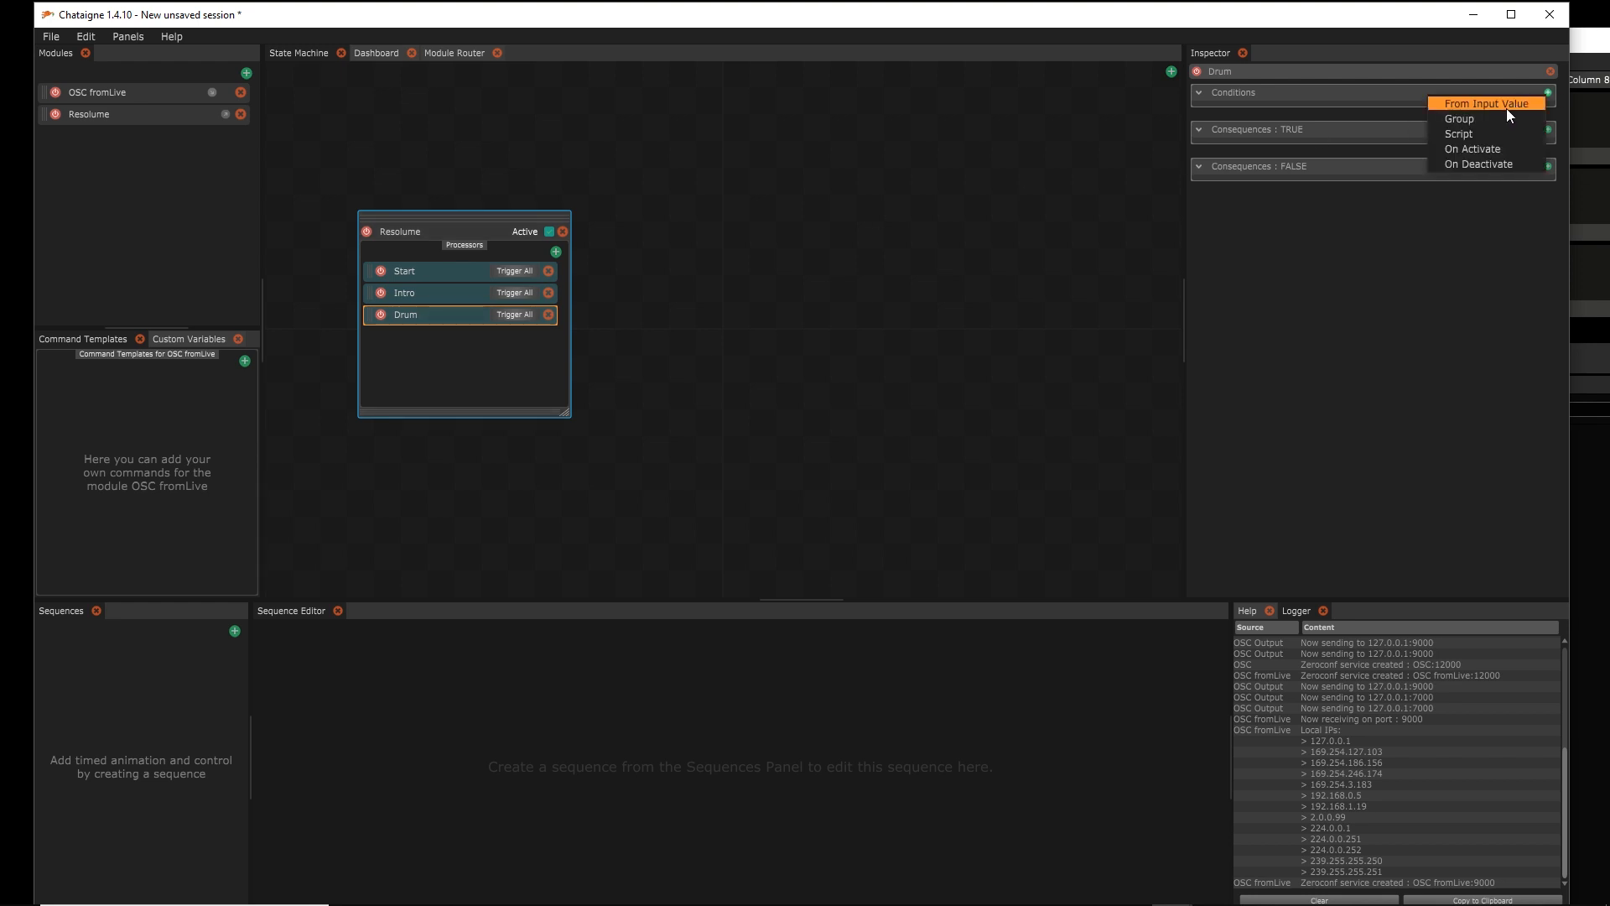
left_click(1506, 107)
left_click(1411, 165)
mouse_move(1380, 171)
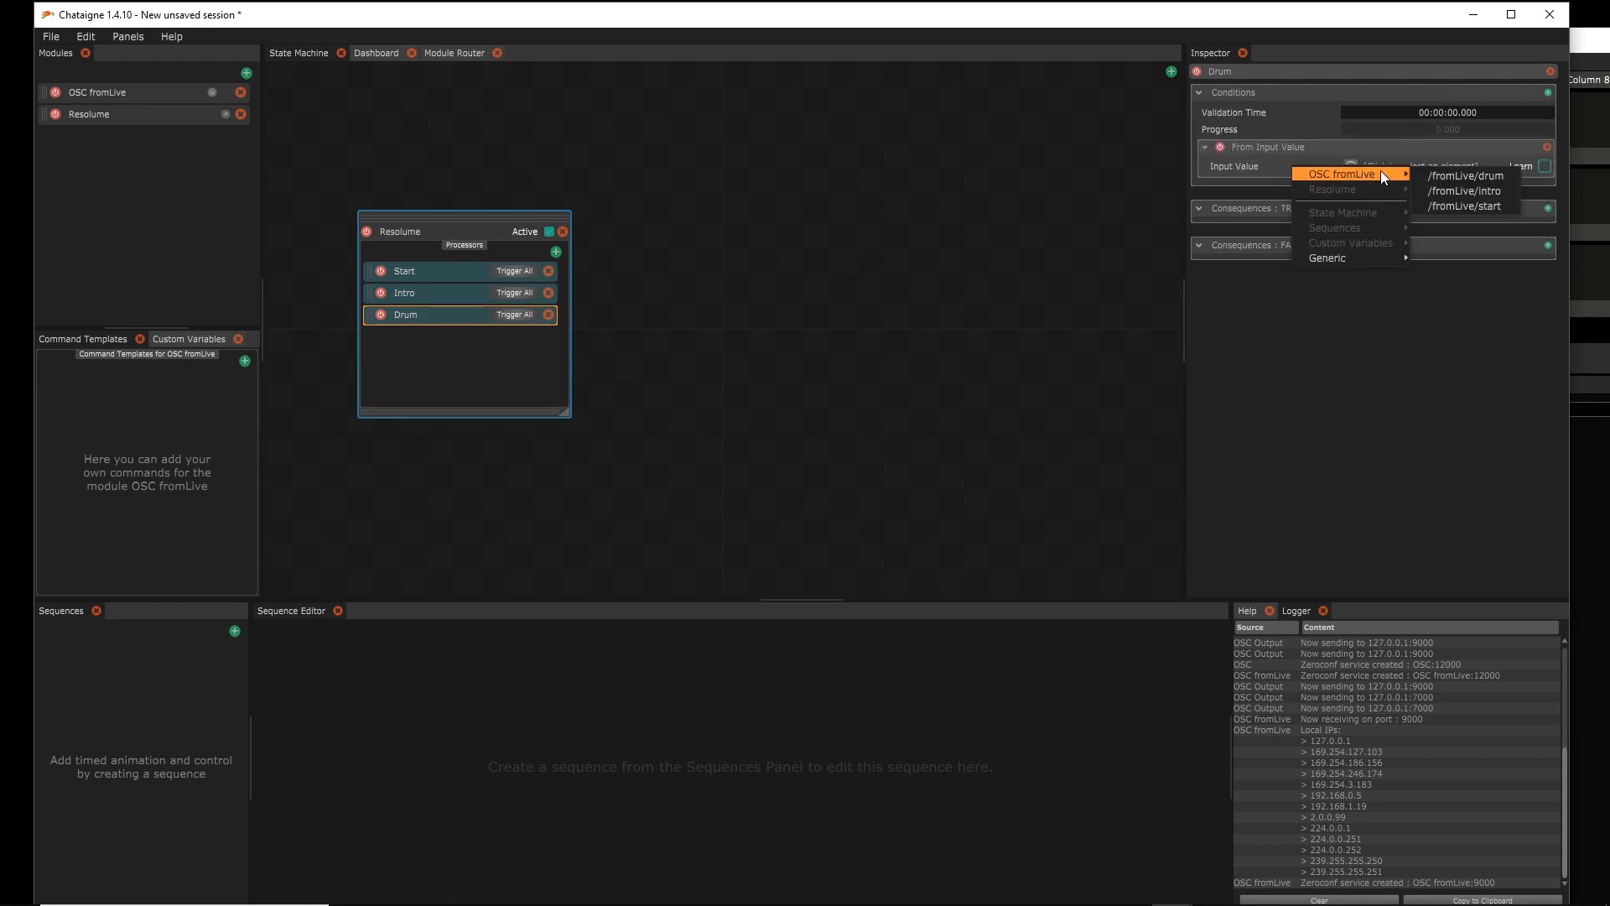
left_click(1479, 176)
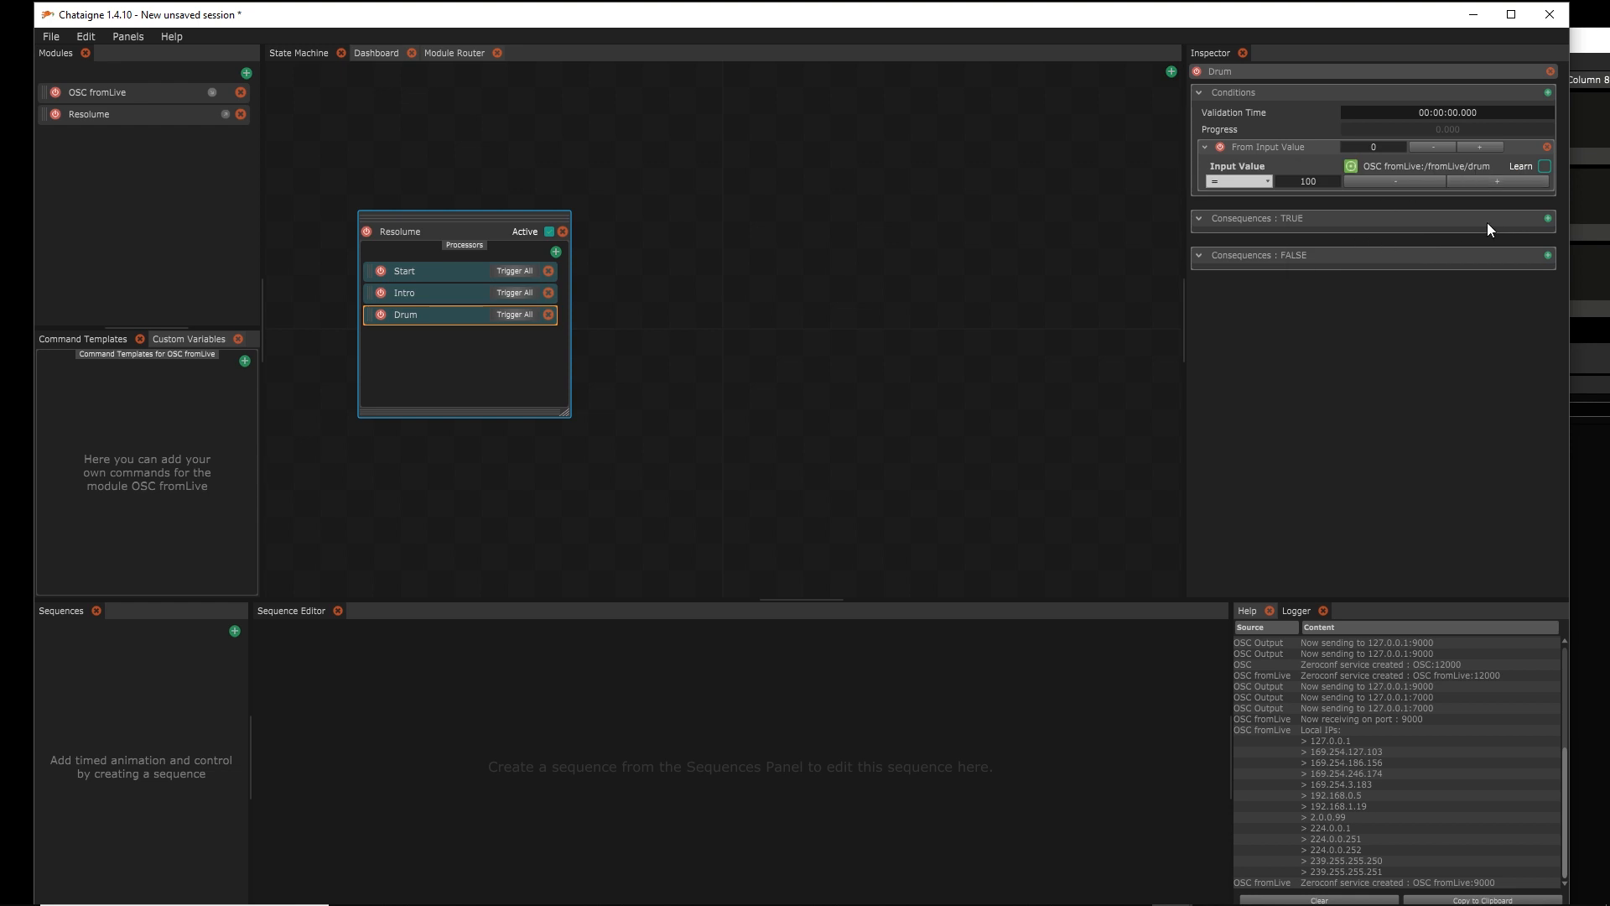
Add a Resolume Launch Clip consequence to Drum targeting layer 2, clip 3
left_click(1545, 219)
mouse_move(1502, 240)
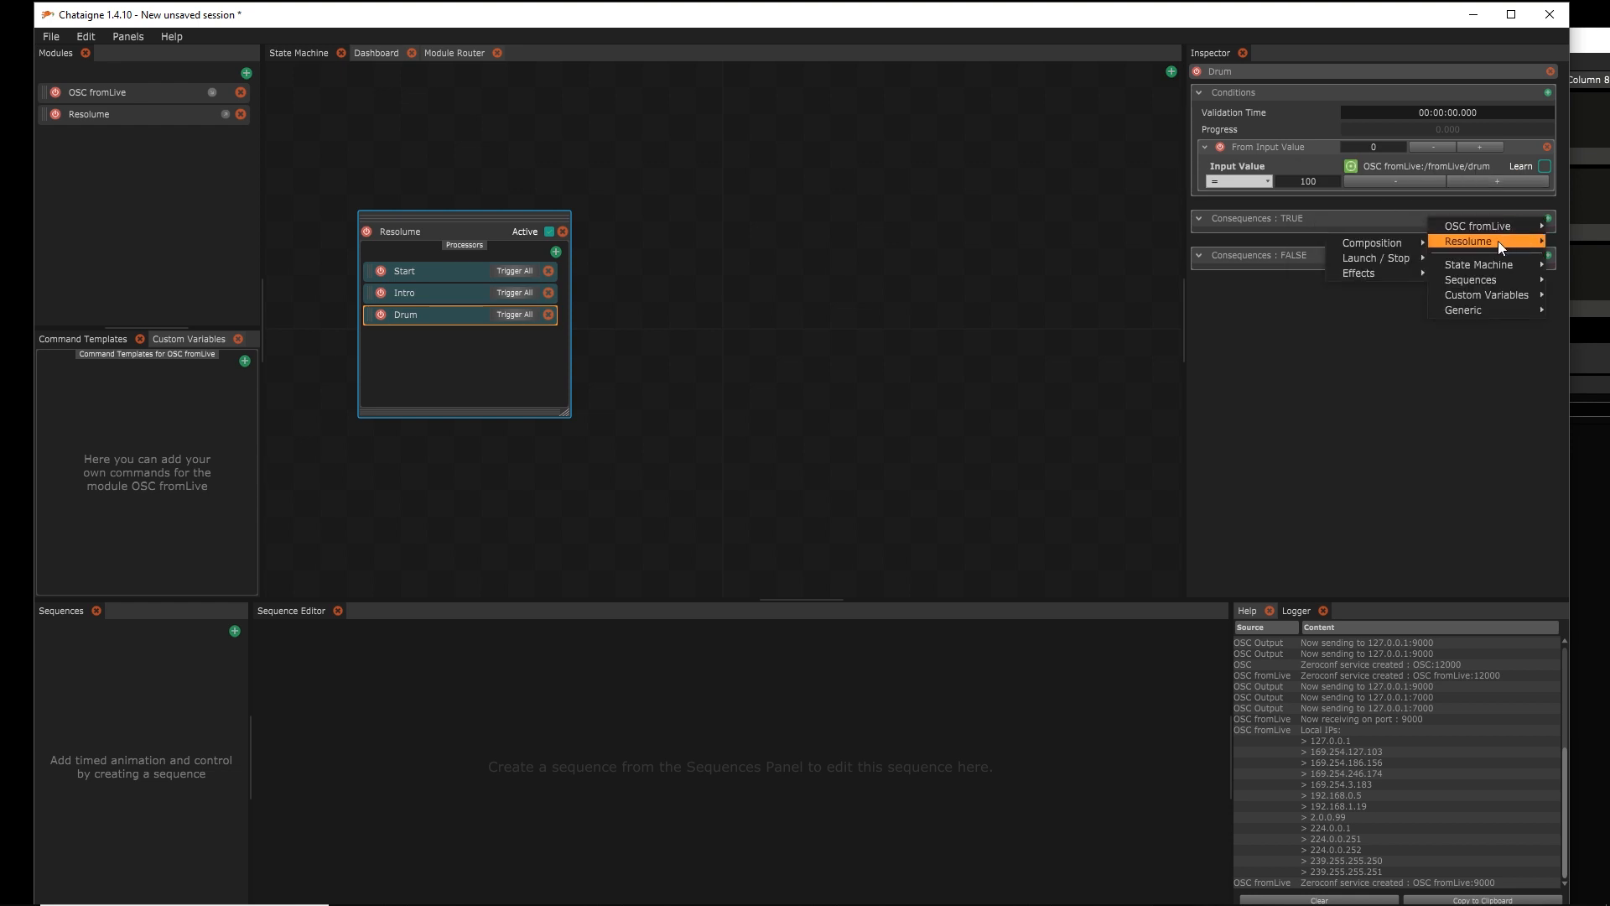
mouse_move(1411, 258)
left_click(1284, 258)
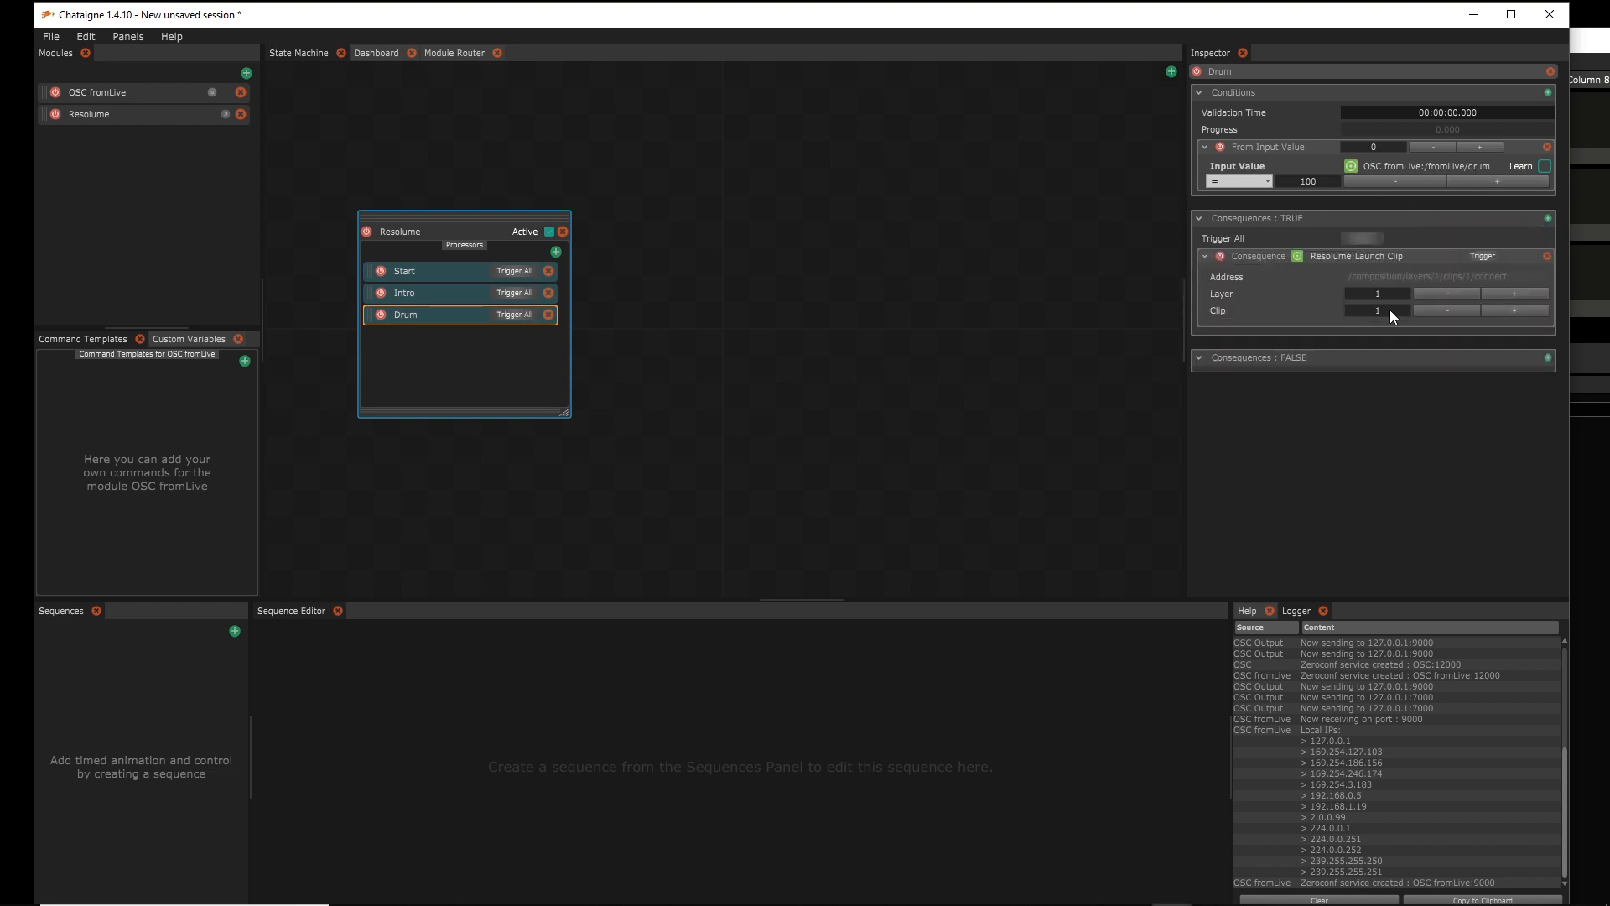
left_click(1523, 297)
left_click(1516, 312)
Review the Start and Drum mappings and toggle the Resolume state off and back on
left_click(403, 295)
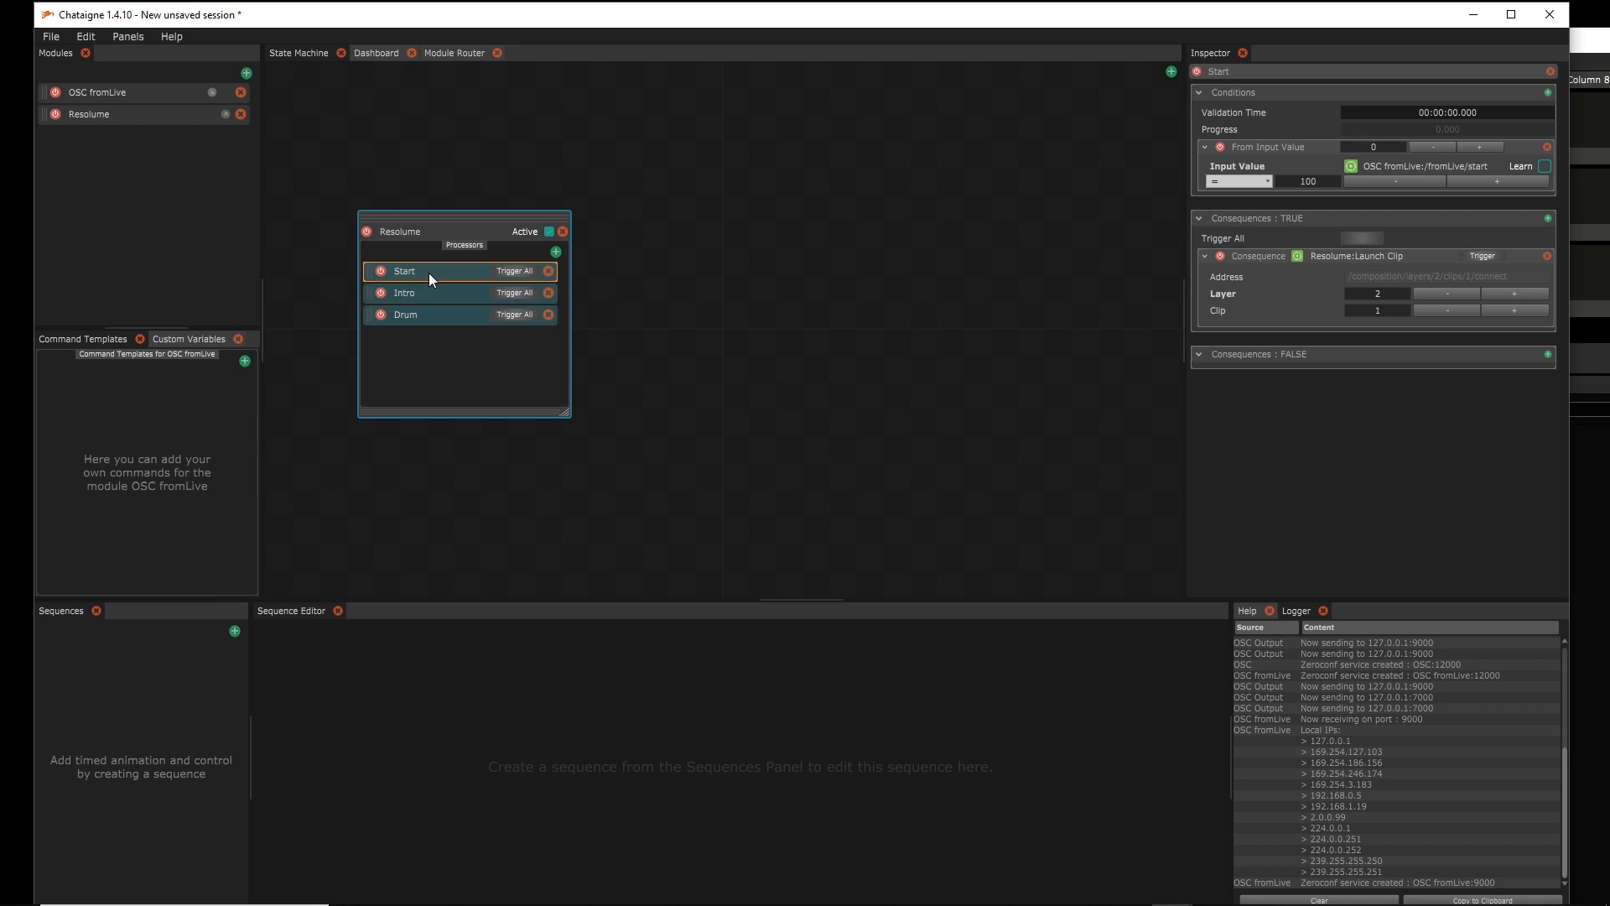
left_click(433, 316)
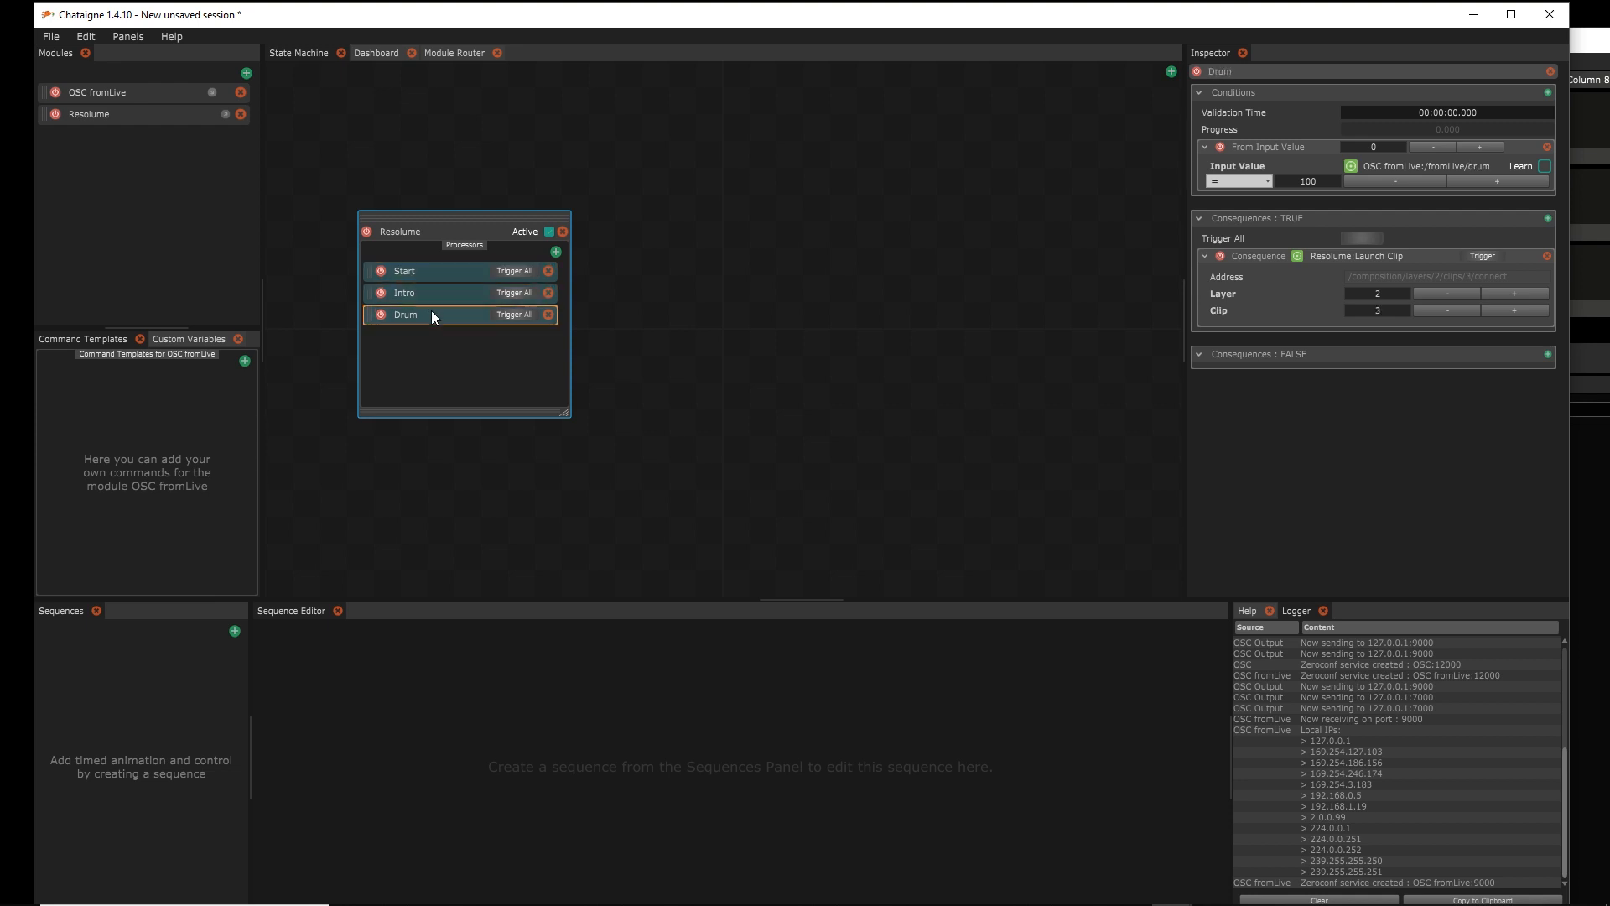
left_click(546, 231)
left_click(546, 231)
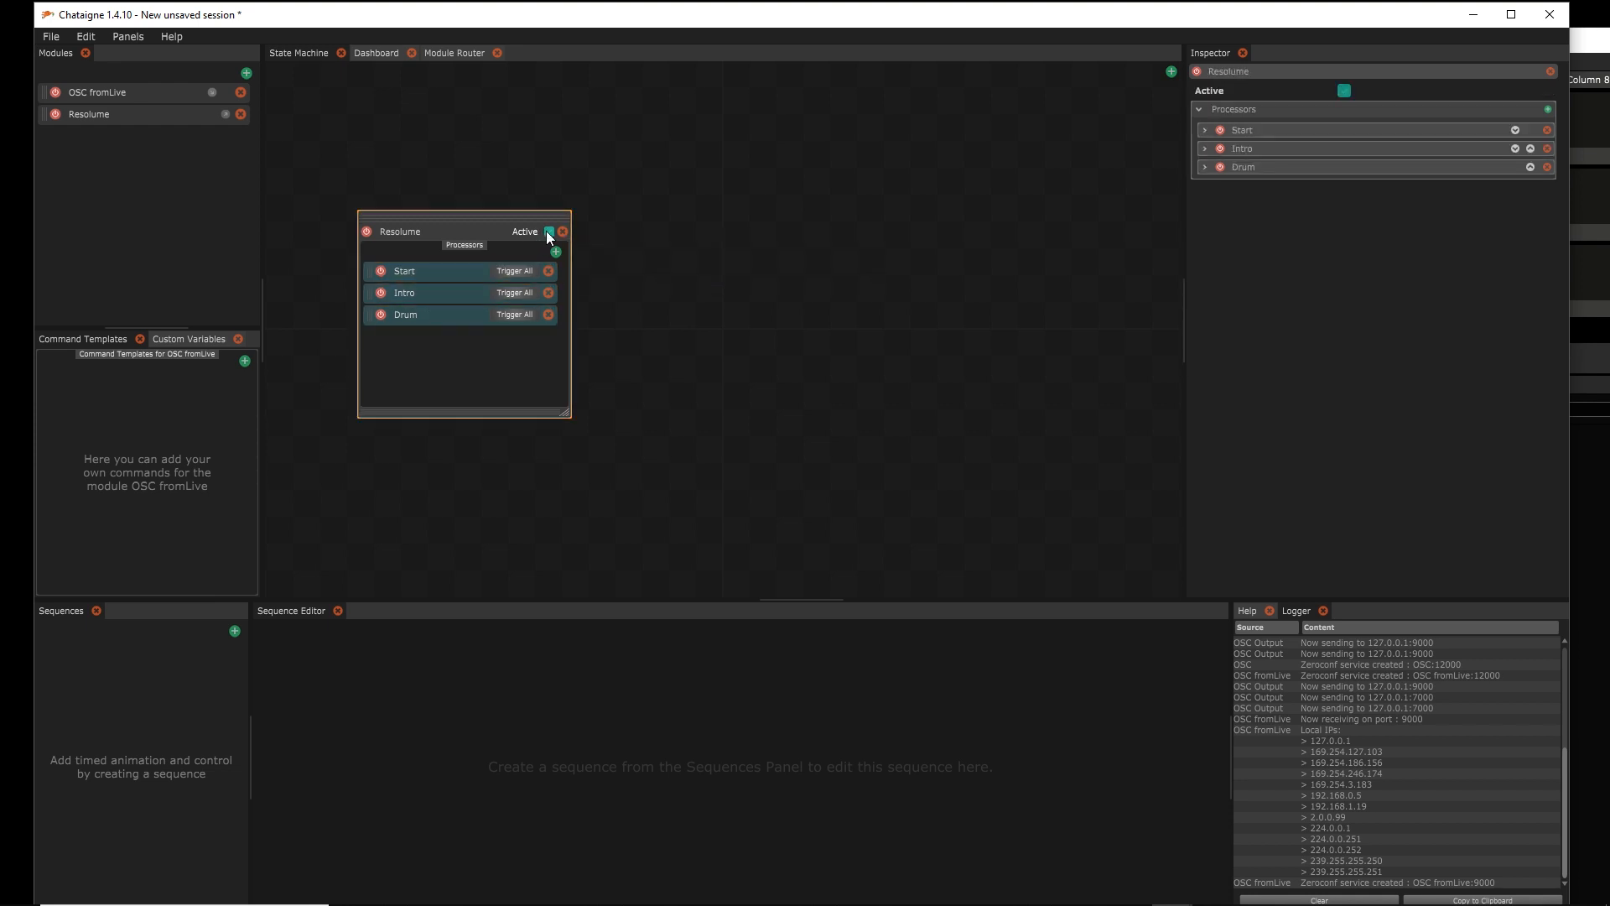
left_click(138, 113)
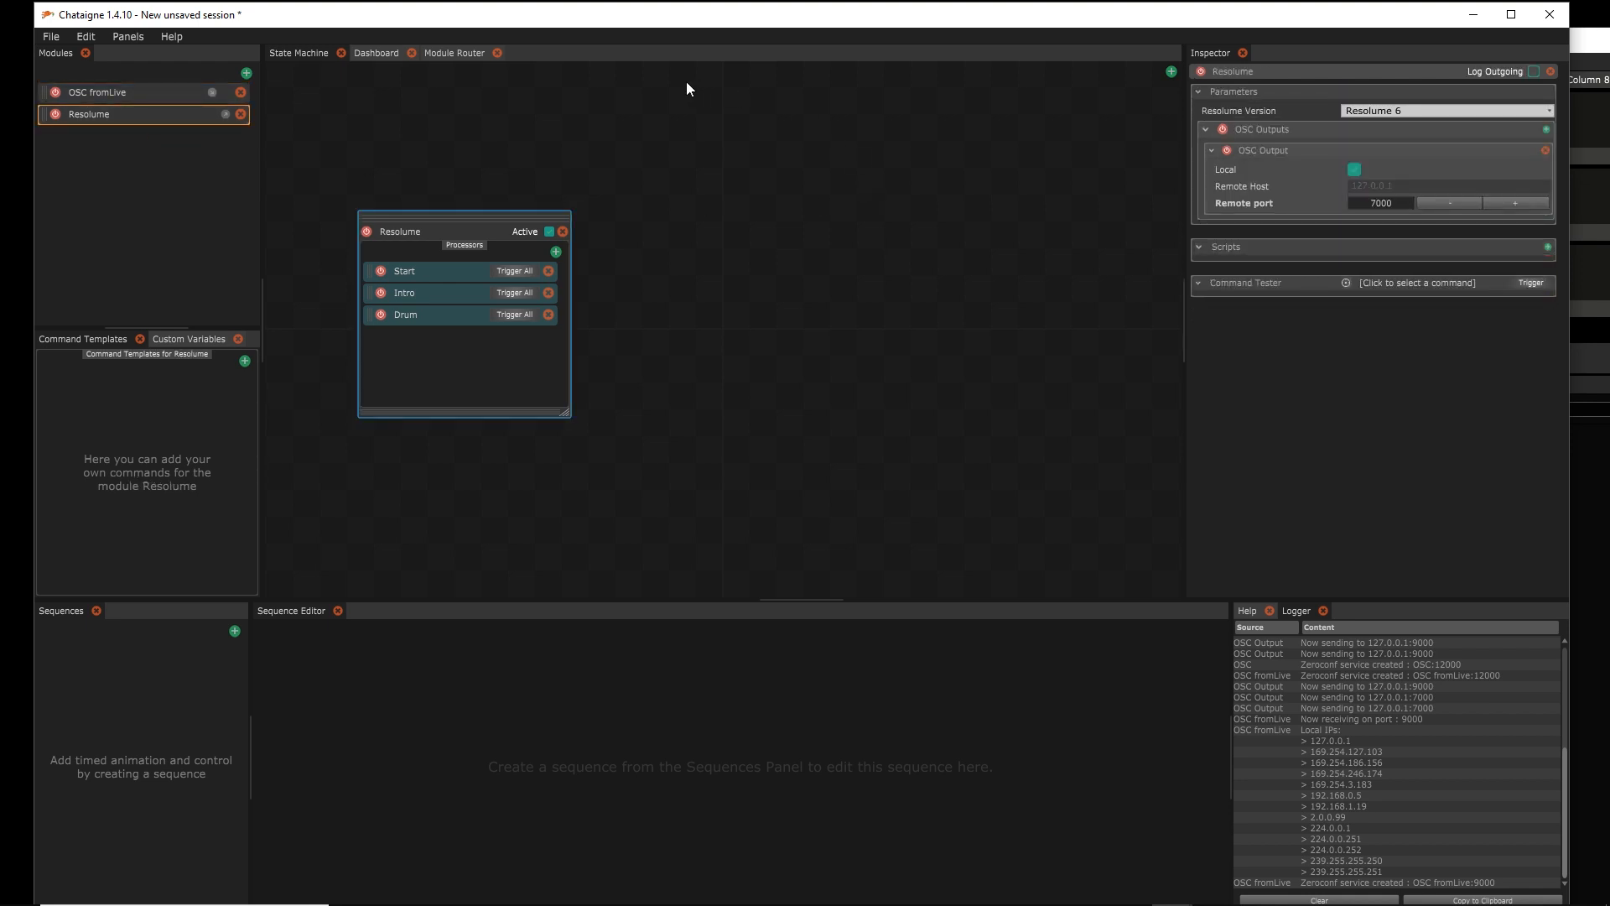
Start Live playback beside Resolume and watch layer 2 advance through START and Intro to Drum
left_click(1474, 14)
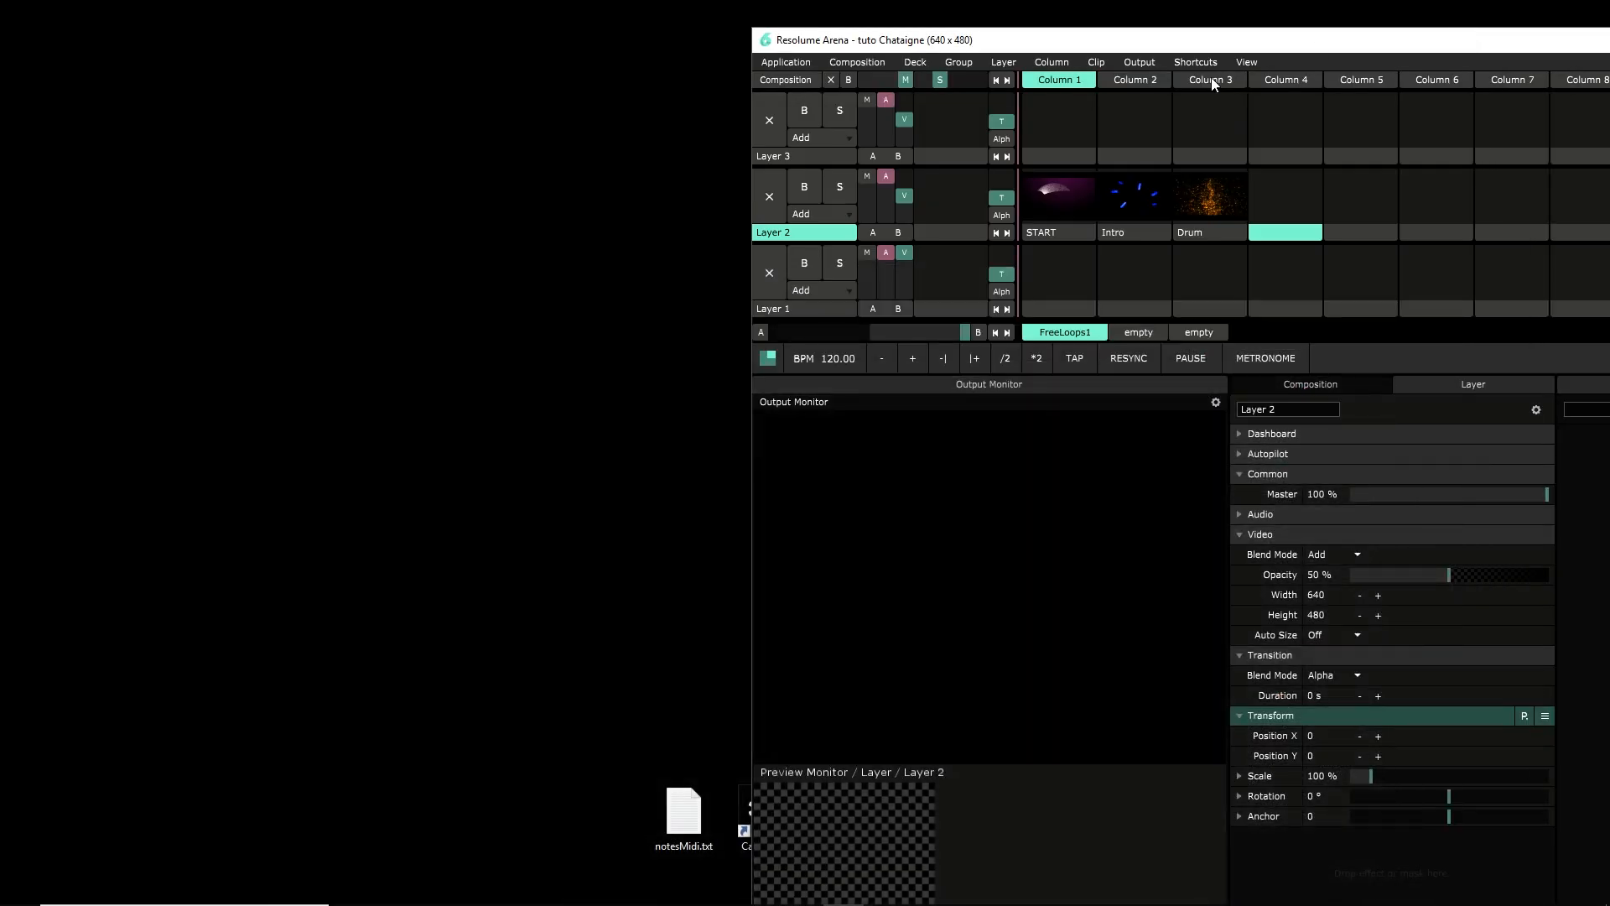
left_click(1336, 888)
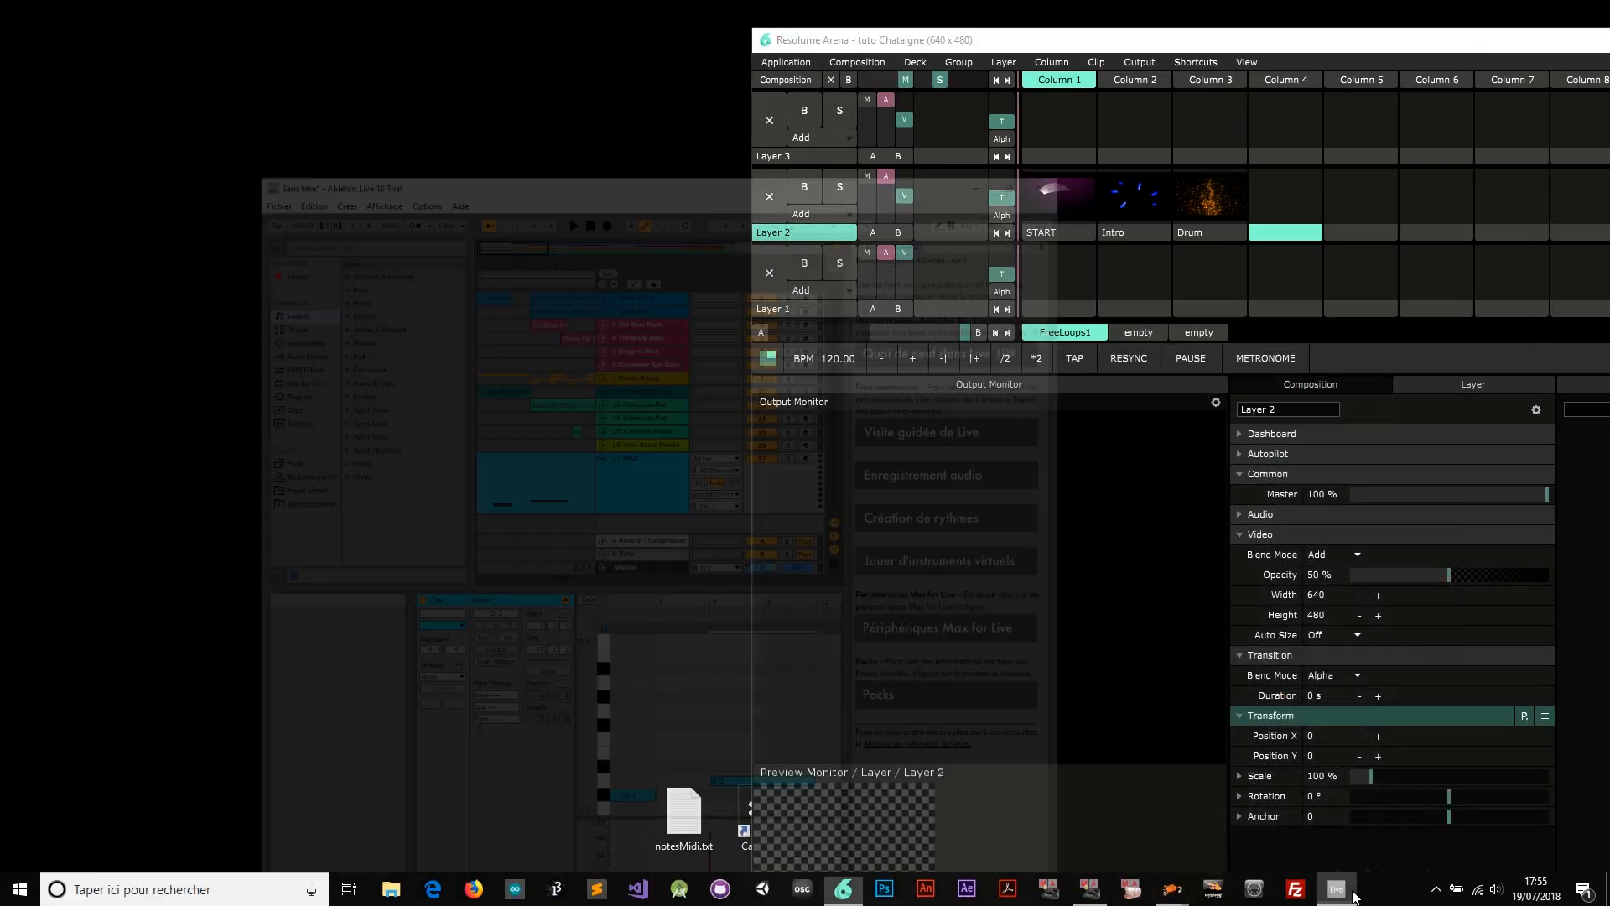
left_click(1082, 434)
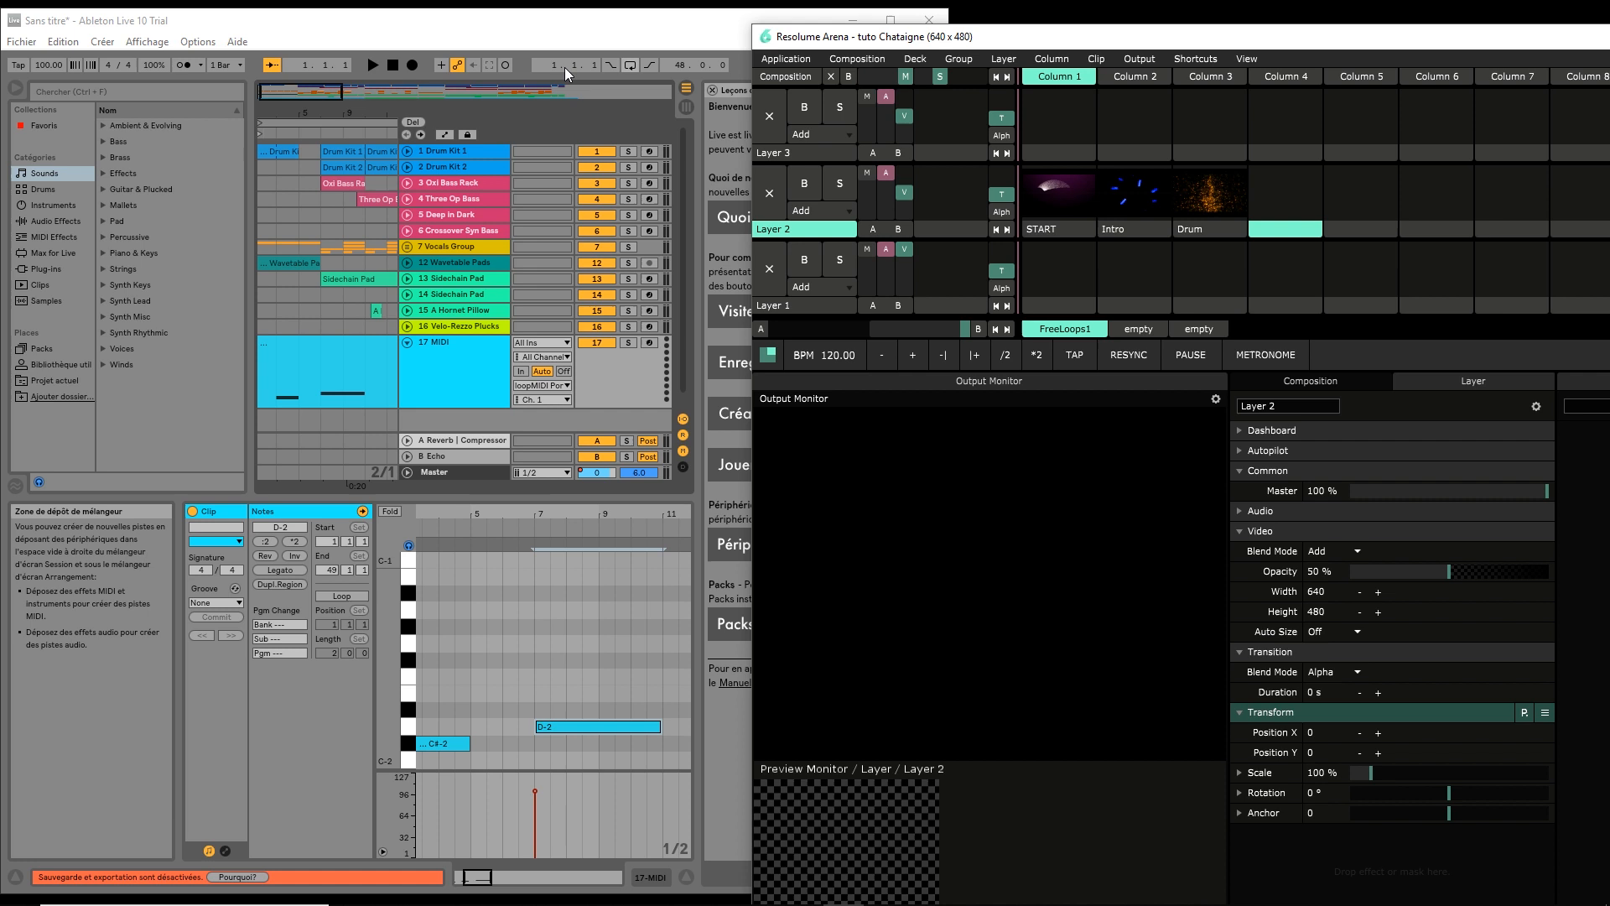
left_click(375, 62)
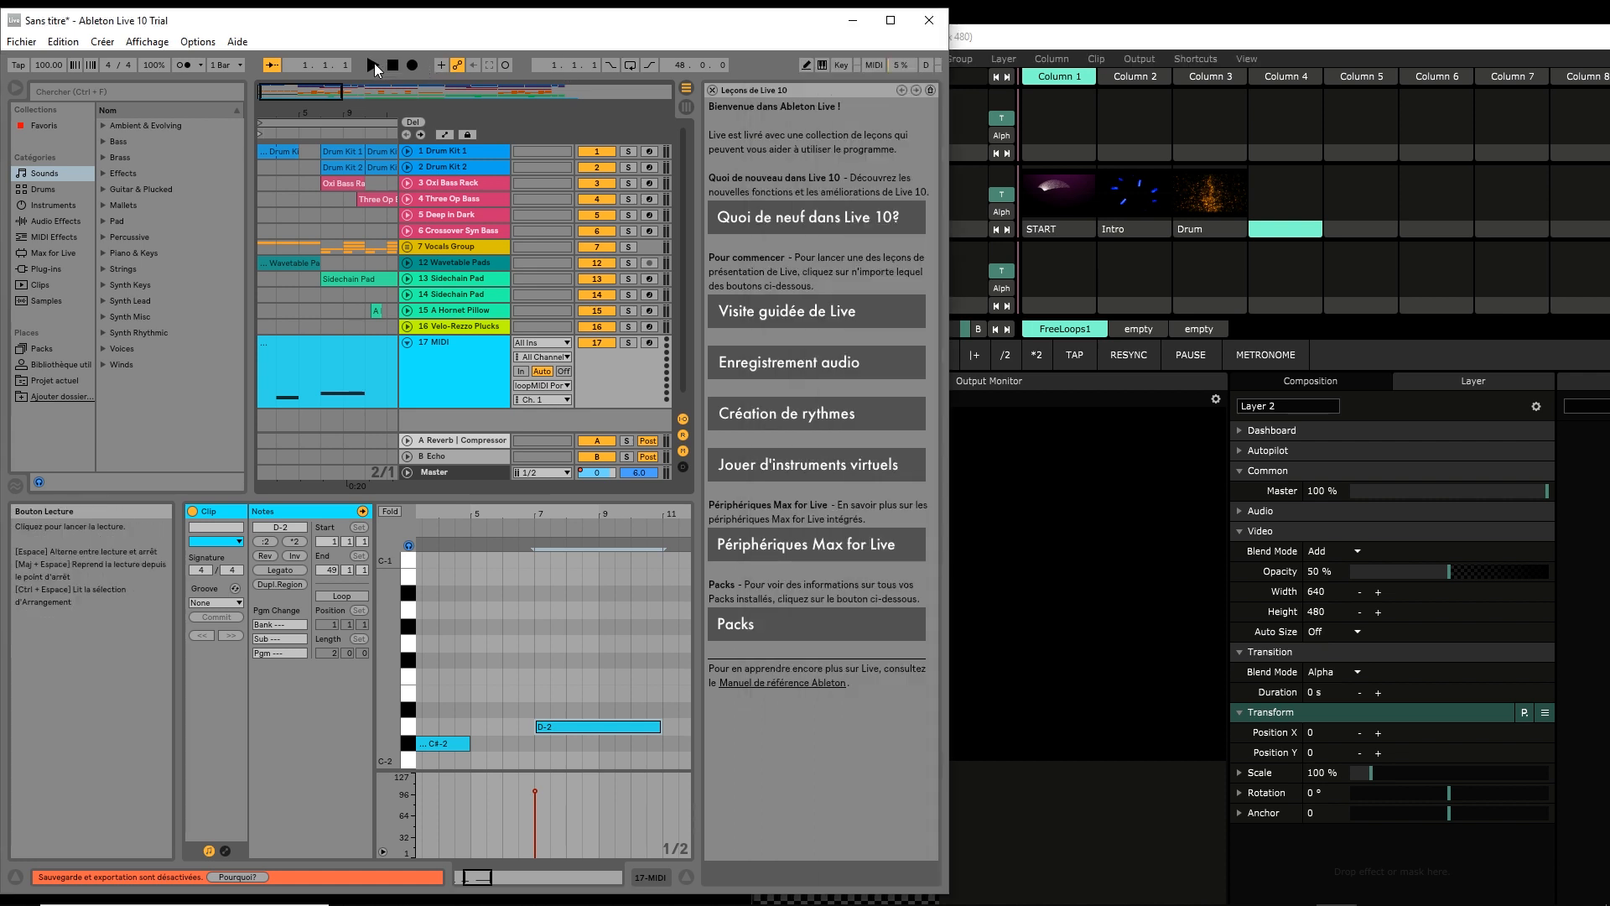
left_click(1049, 40)
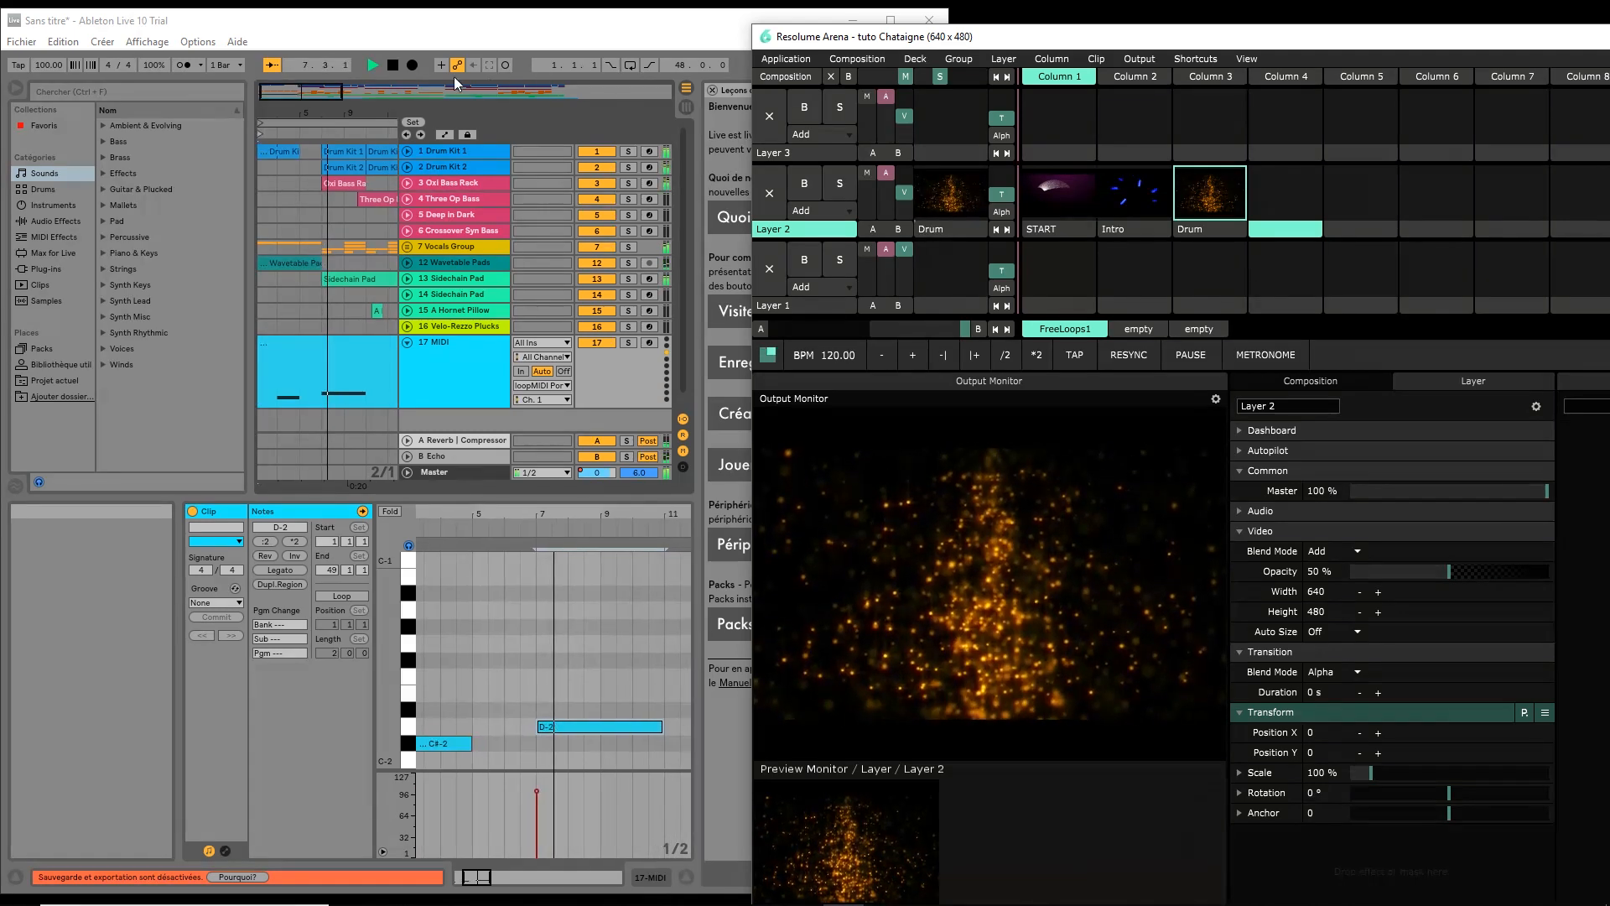
Stop the Ableton Live playback
left_click(392, 65)
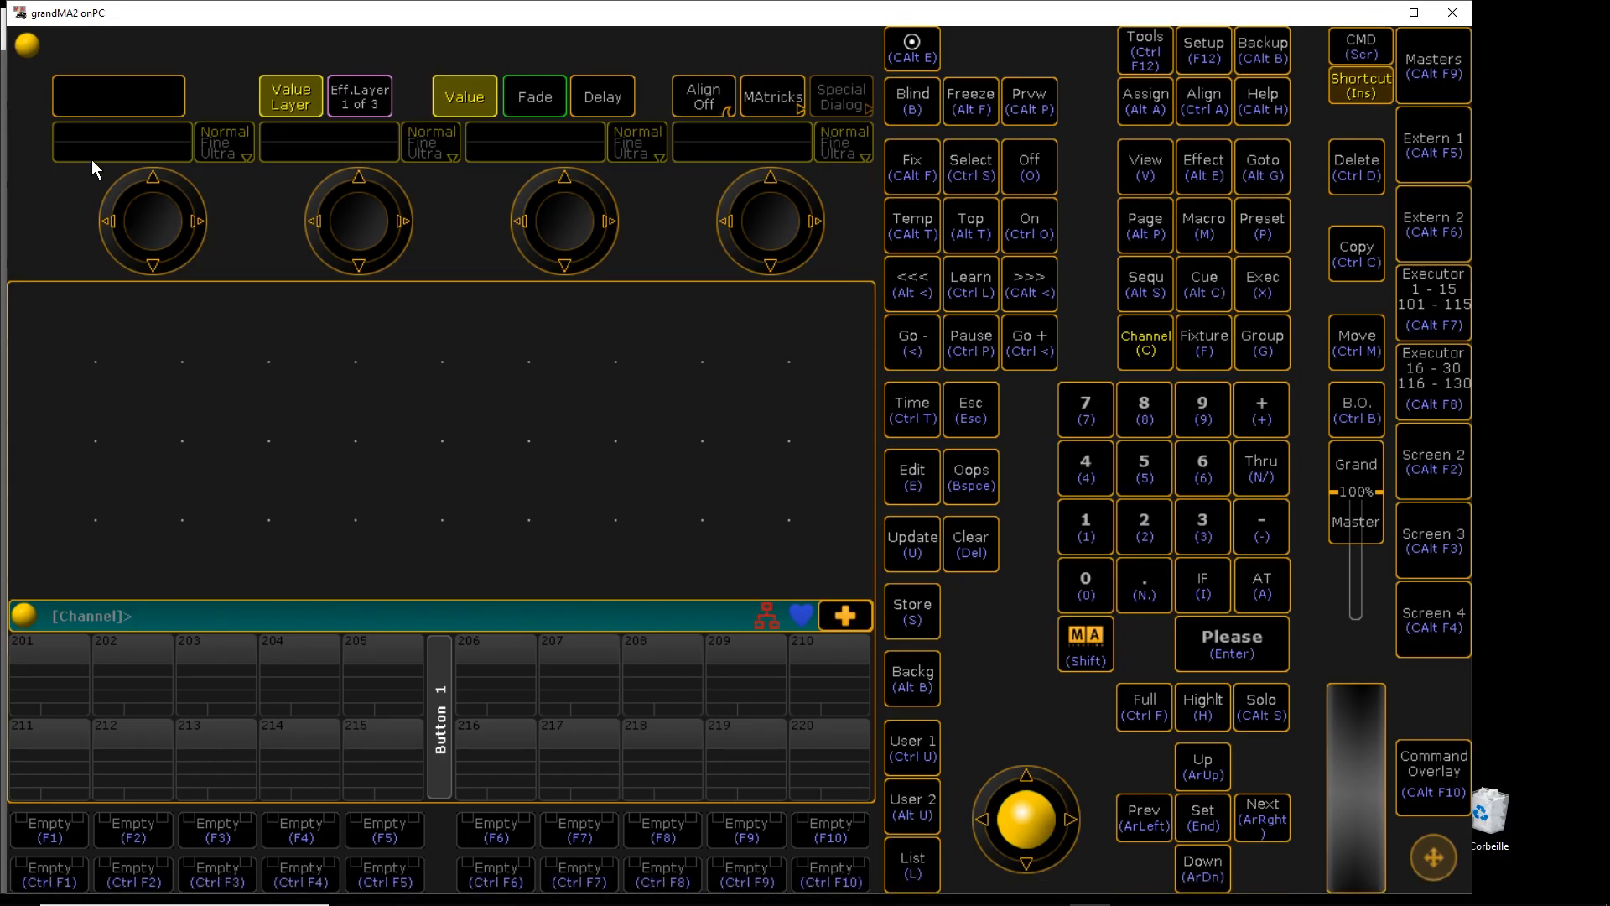
left_click(28, 46)
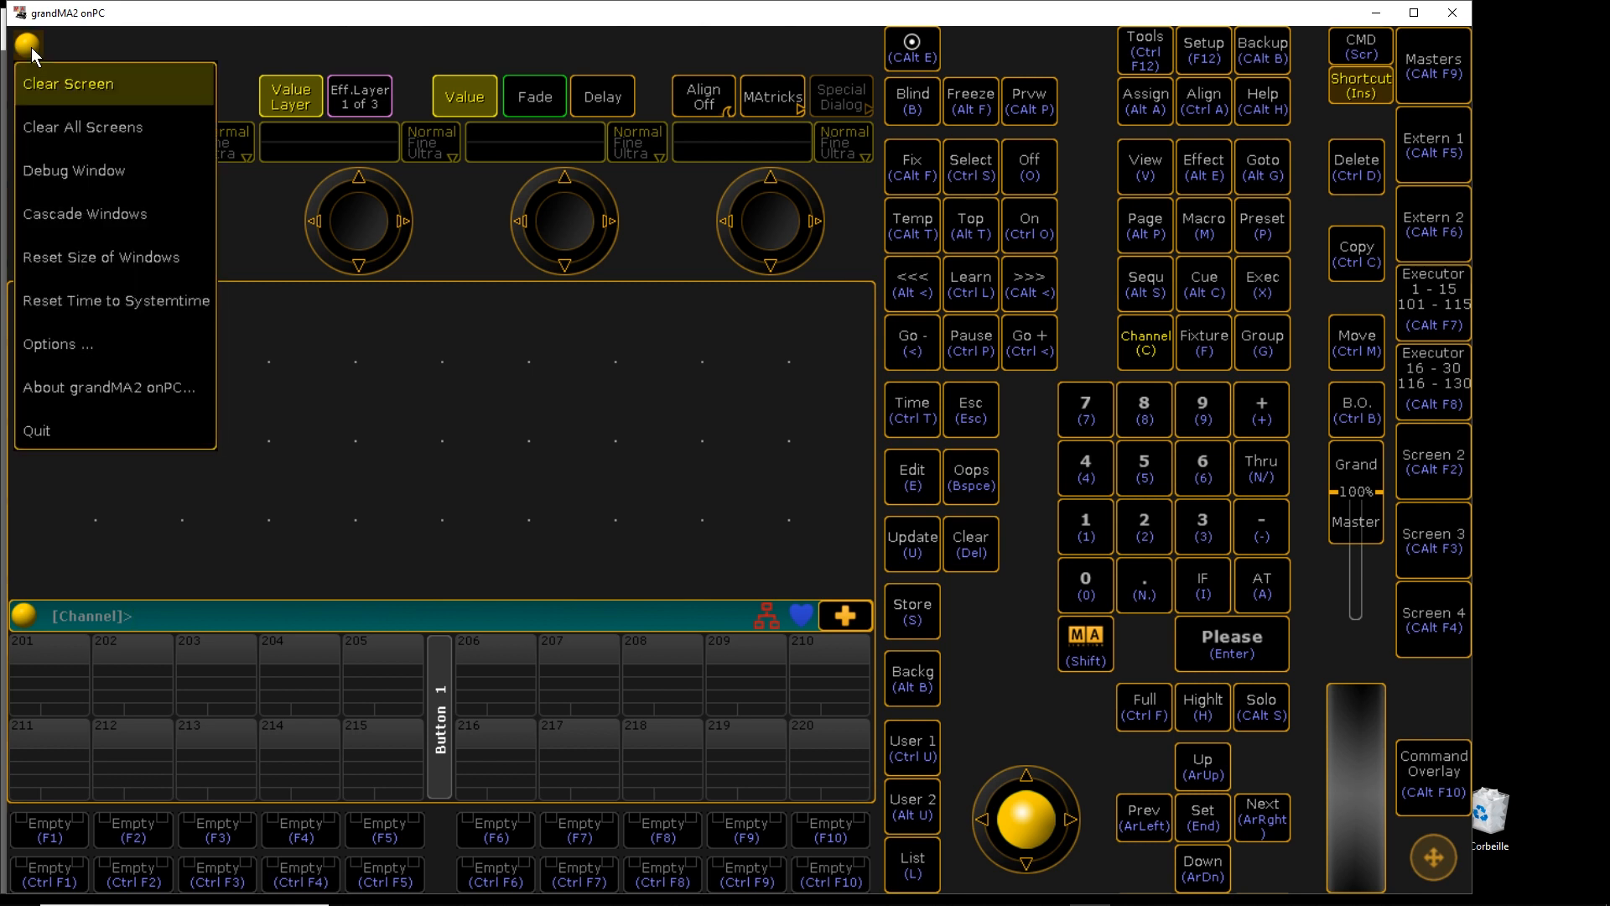
left_click(105, 345)
left_click(648, 410)
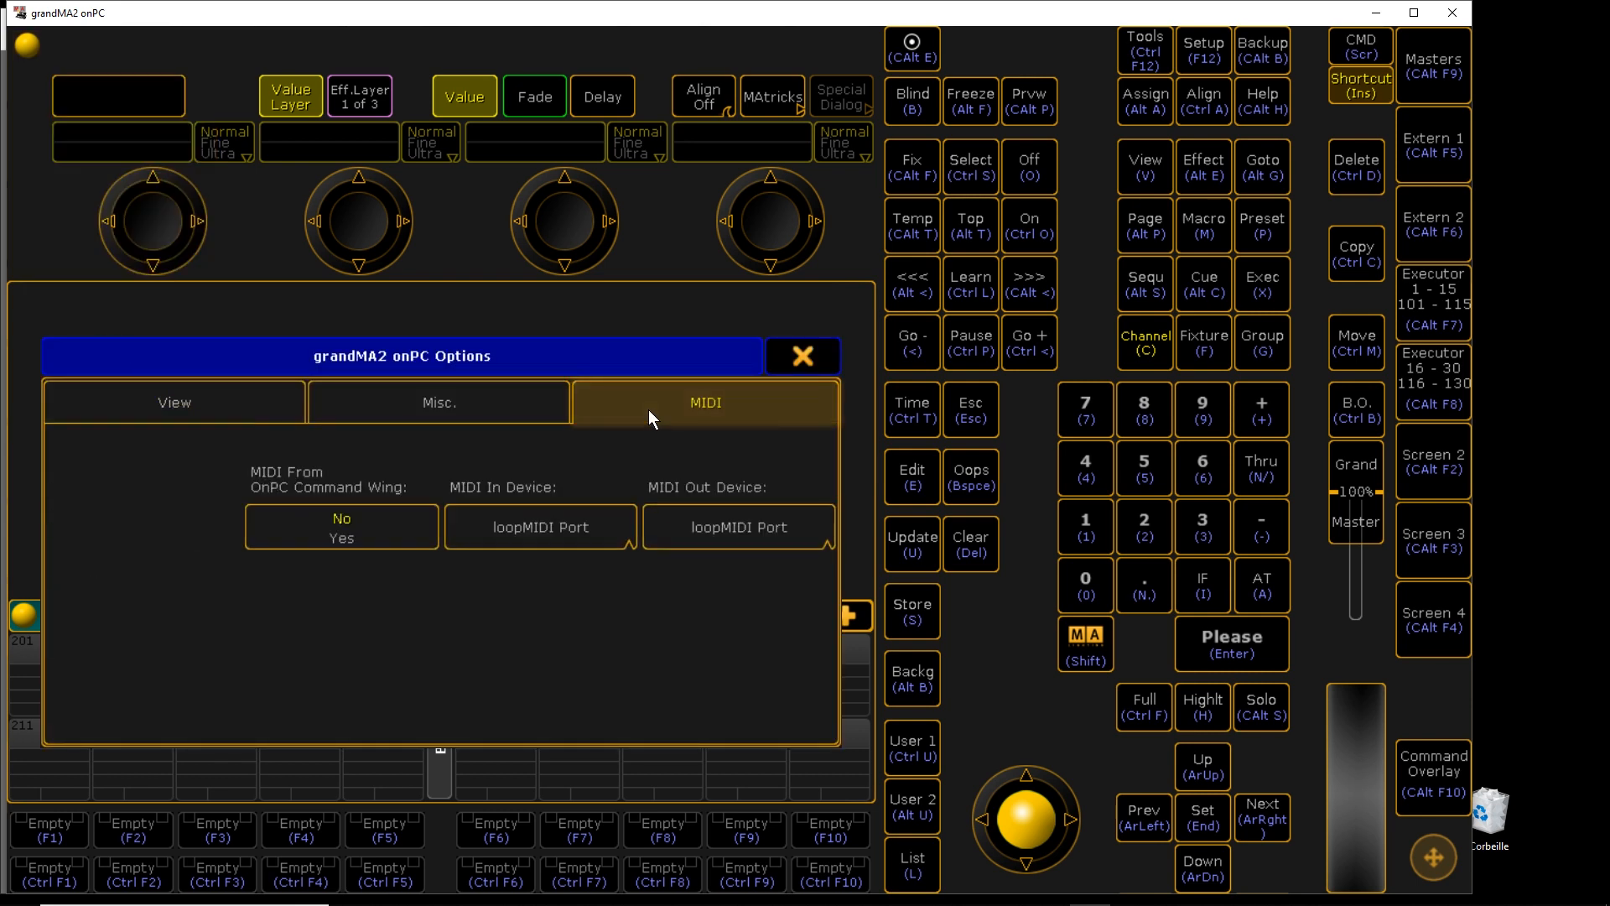
left_click(606, 526)
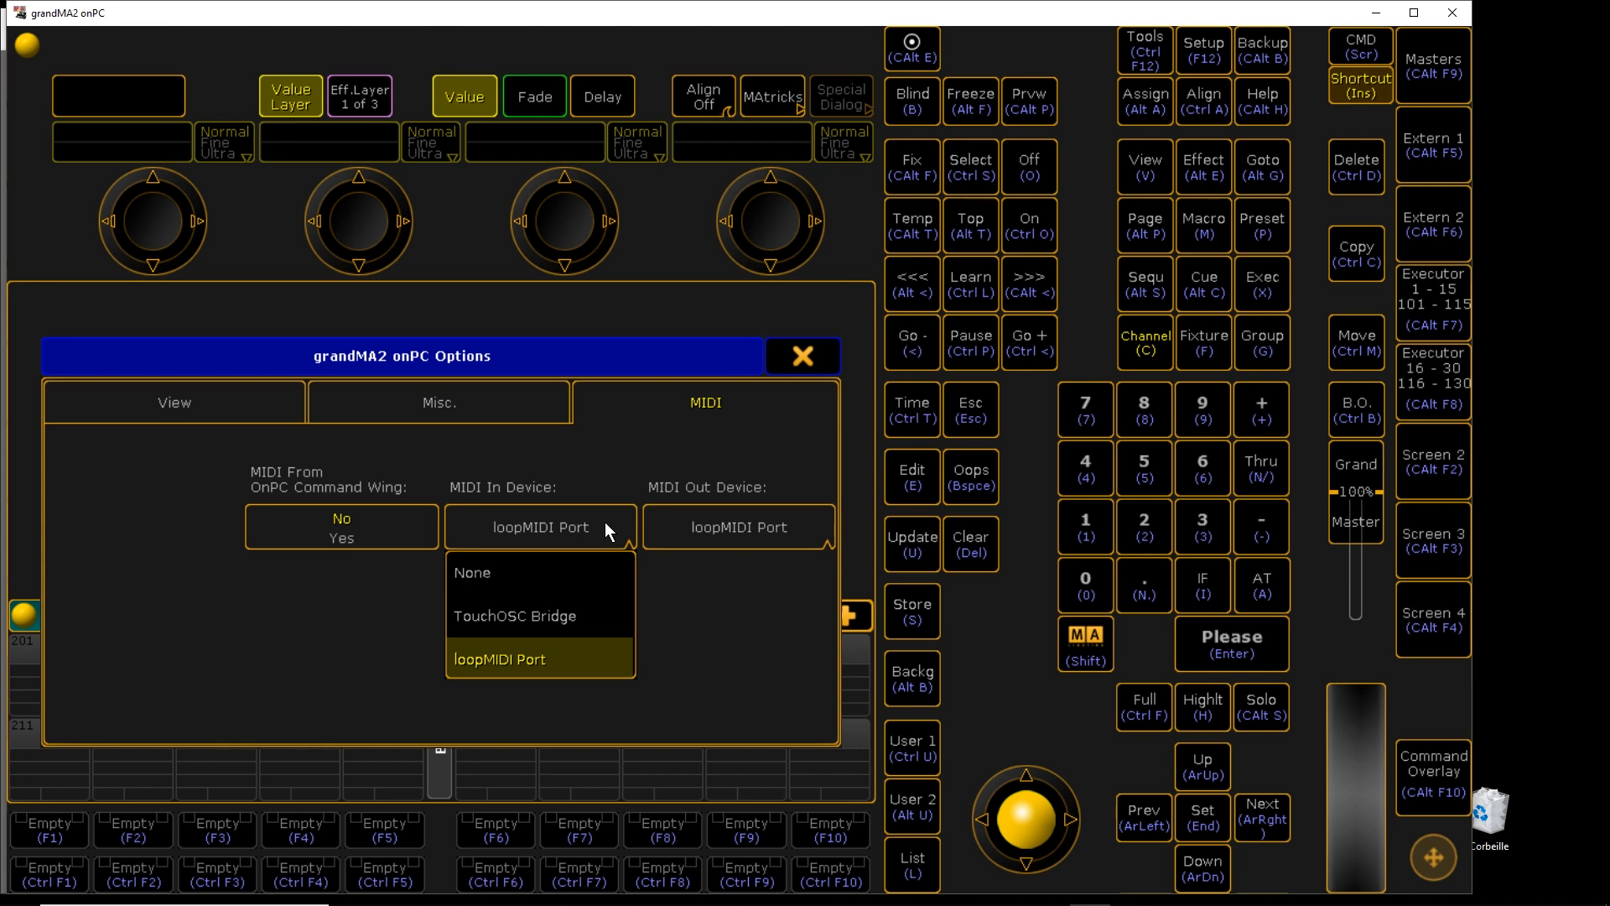
left_click(537, 657)
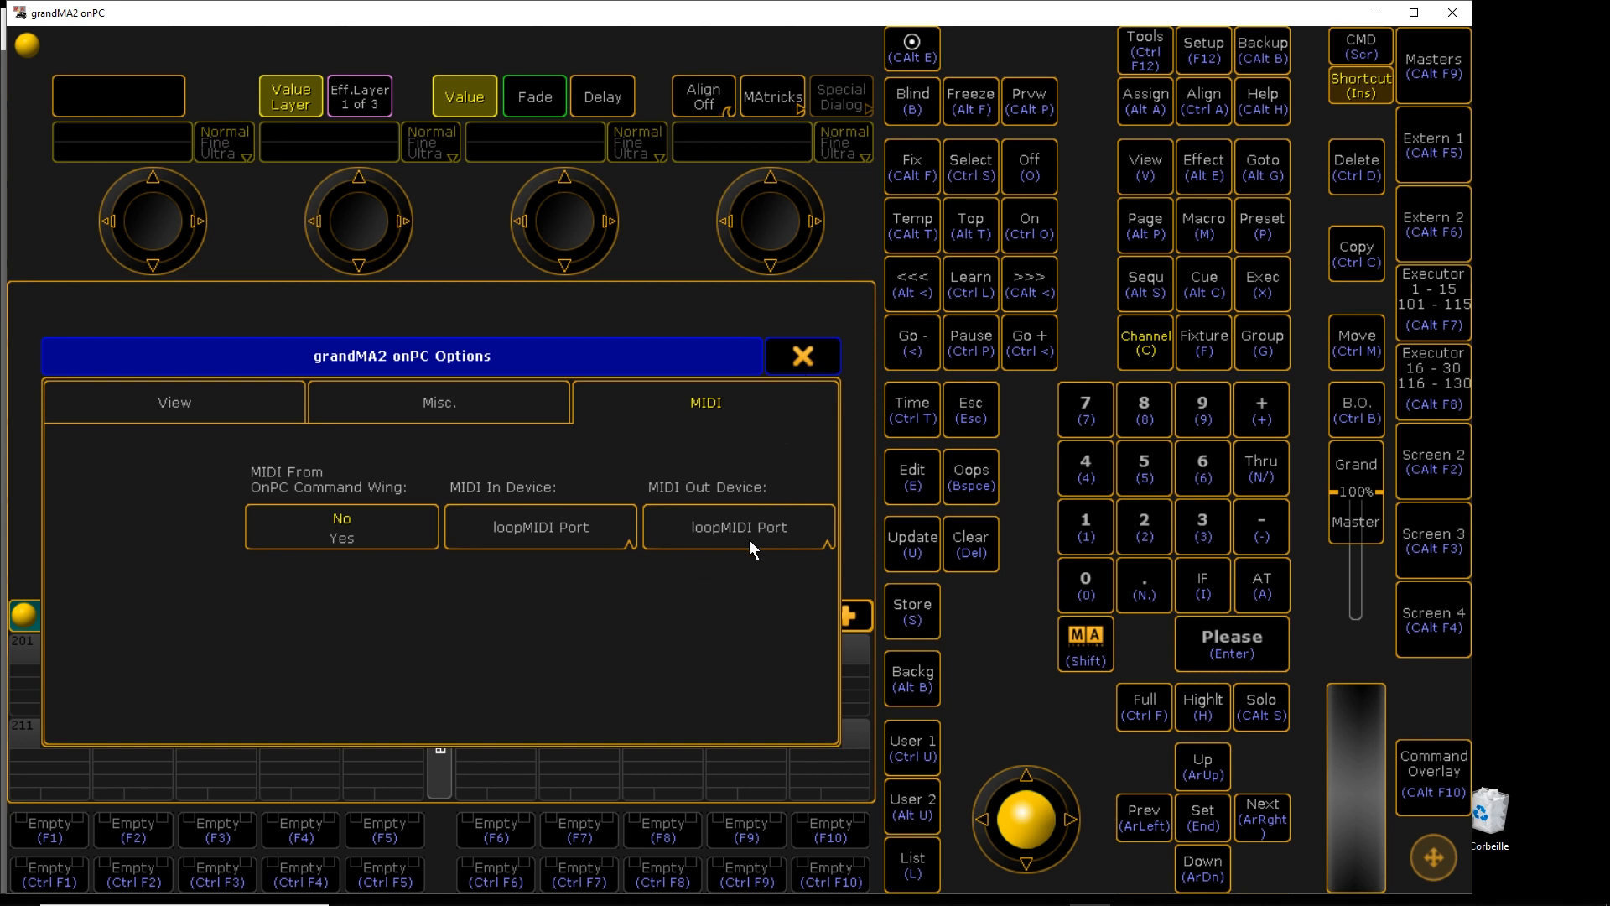
left_click(813, 364)
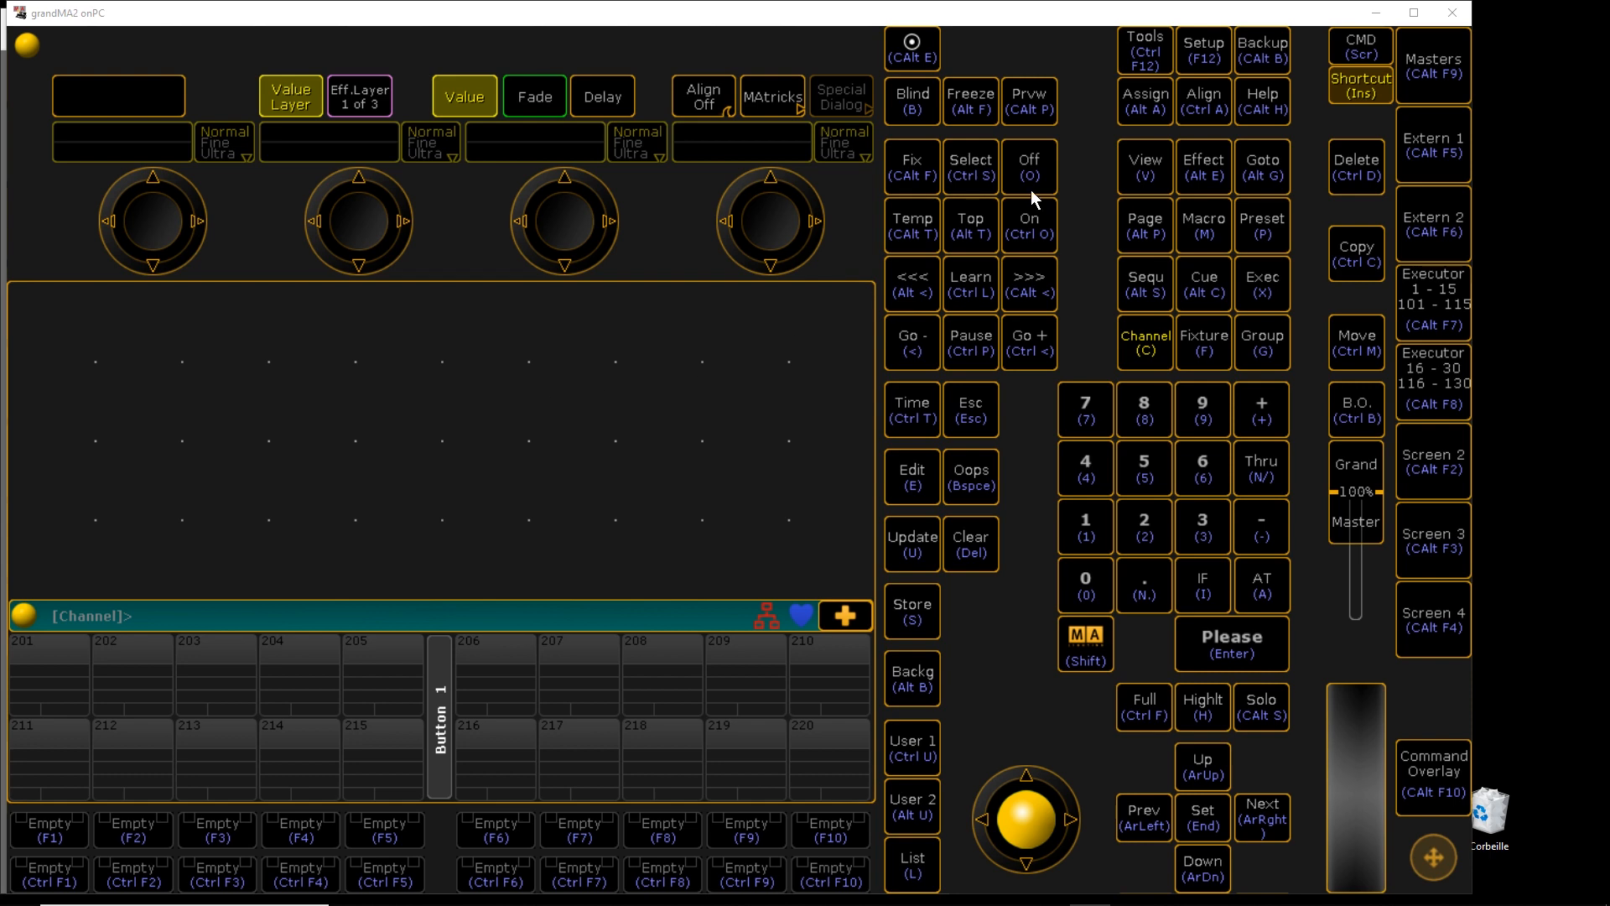
In Patch & Fixture Schedule, add four 2 Dimmer 00 fixtures in a new layer
left_click(1194, 52)
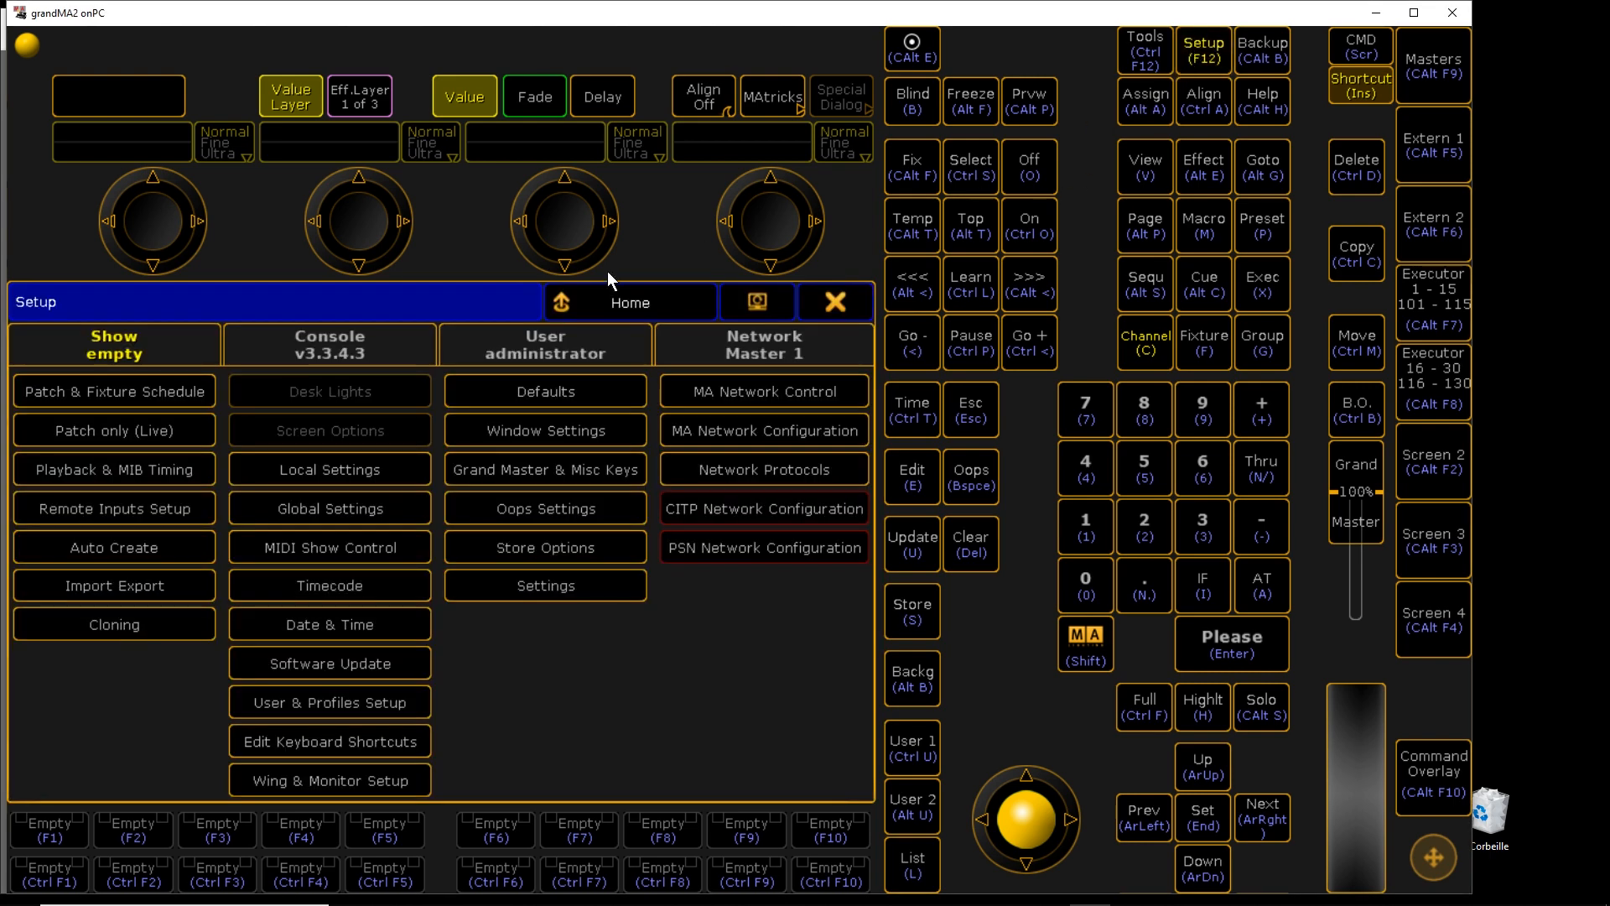
left_click(173, 389)
type("test")
key("Return")
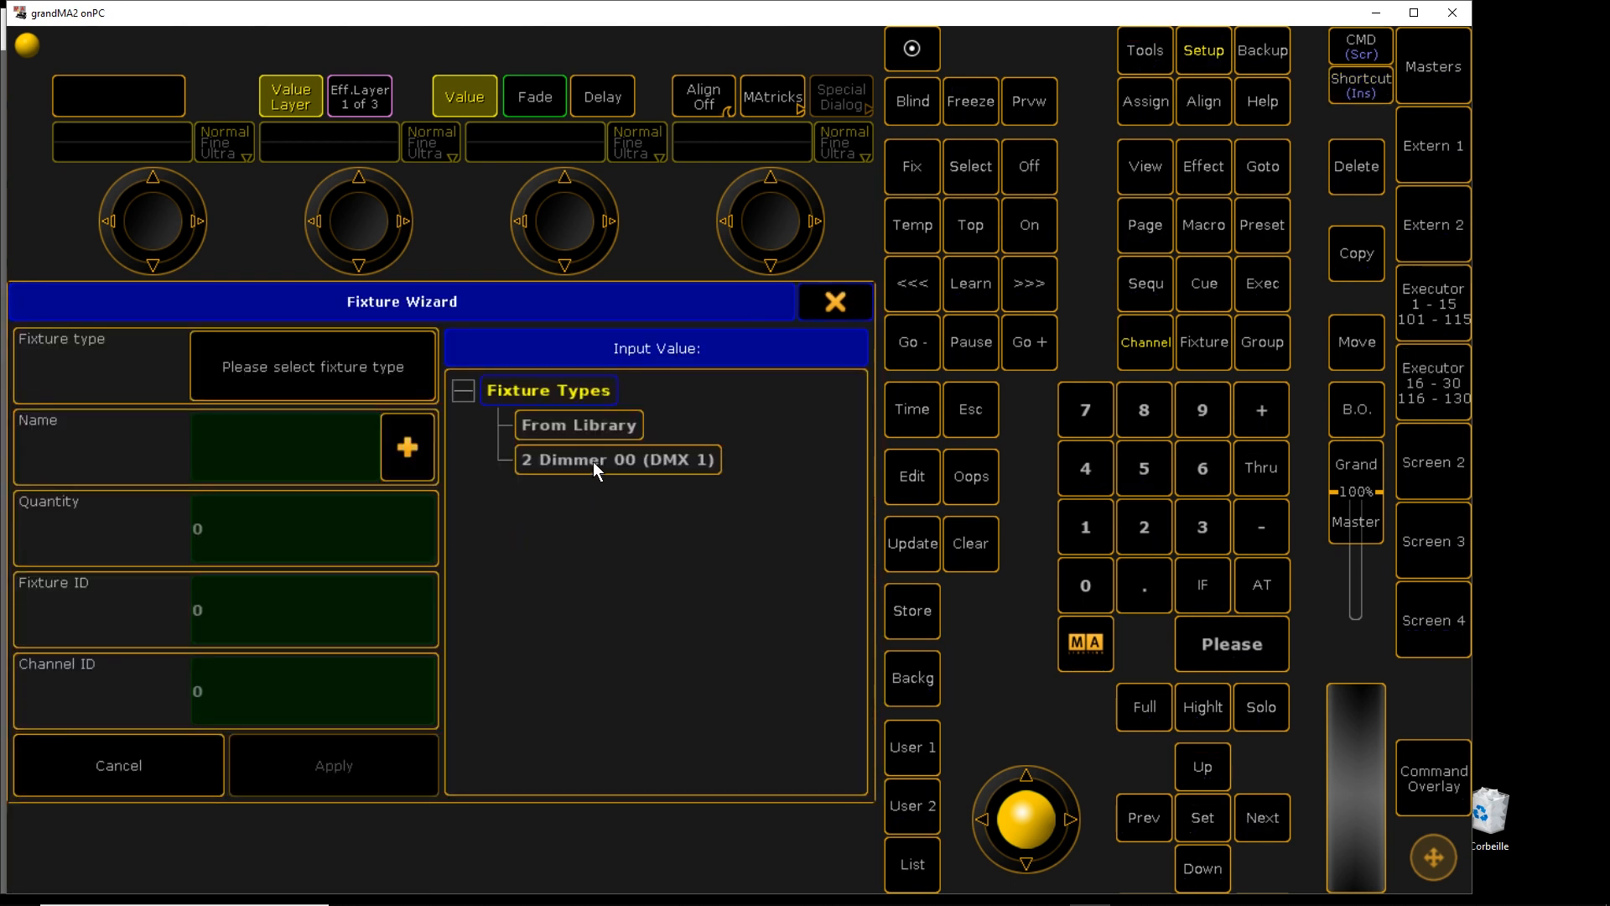
left_click(592, 461)
left_click(508, 532)
left_click(352, 770)
key("Insert")
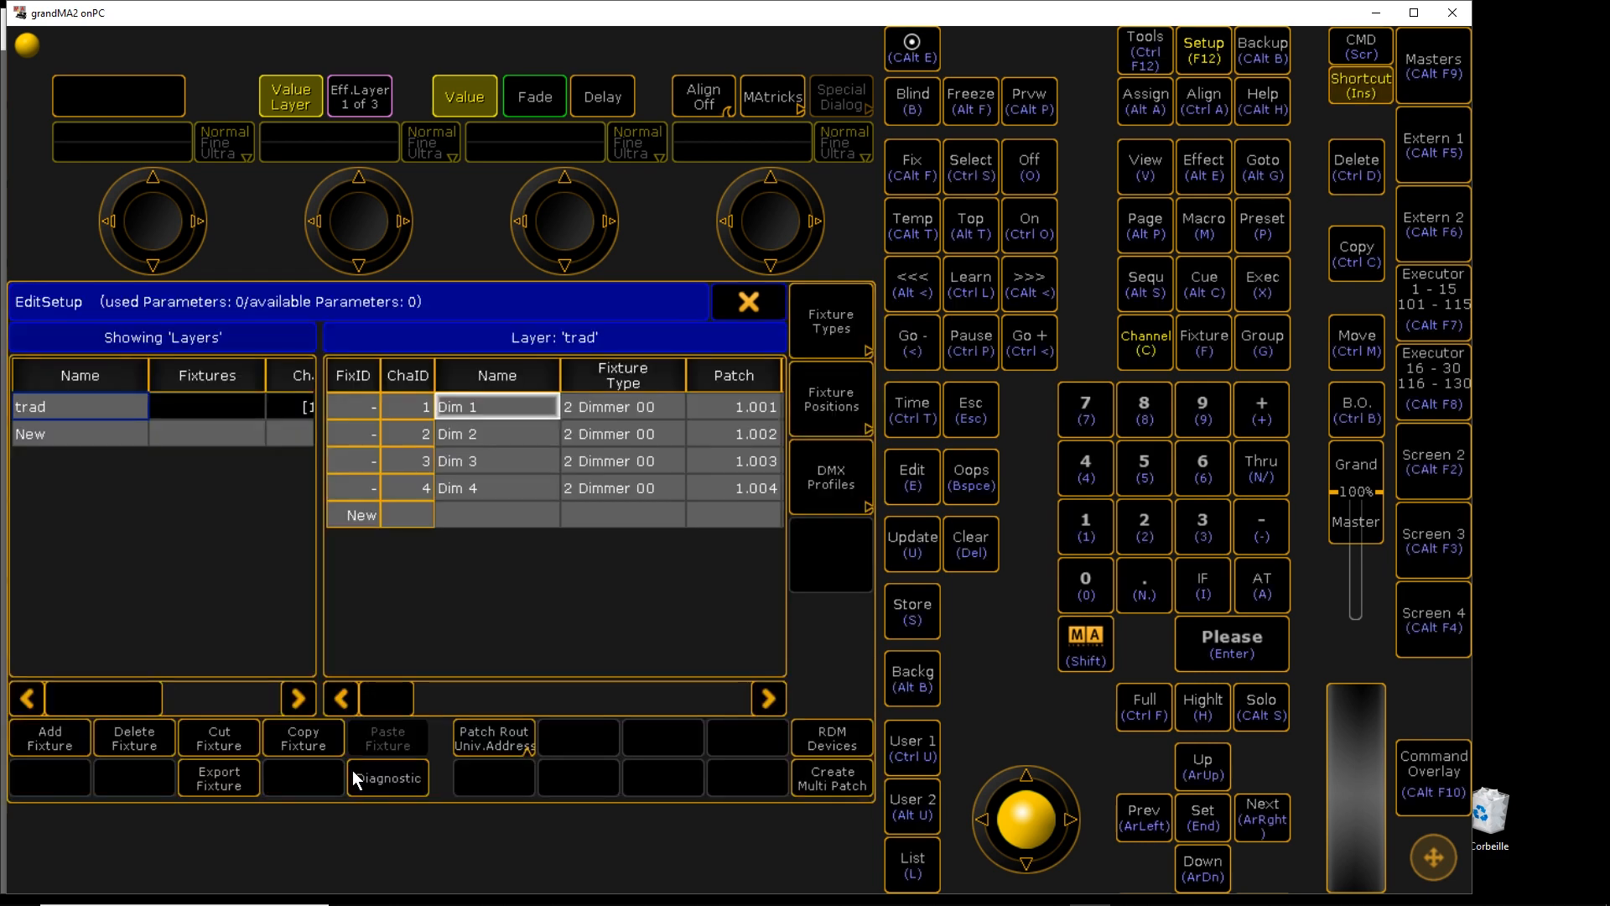
left_click_drag(395, 702, 641, 701)
Spread the dimmers' Pos X from -3 through 3 and set their Pos Z to 4
left_click(602, 490)
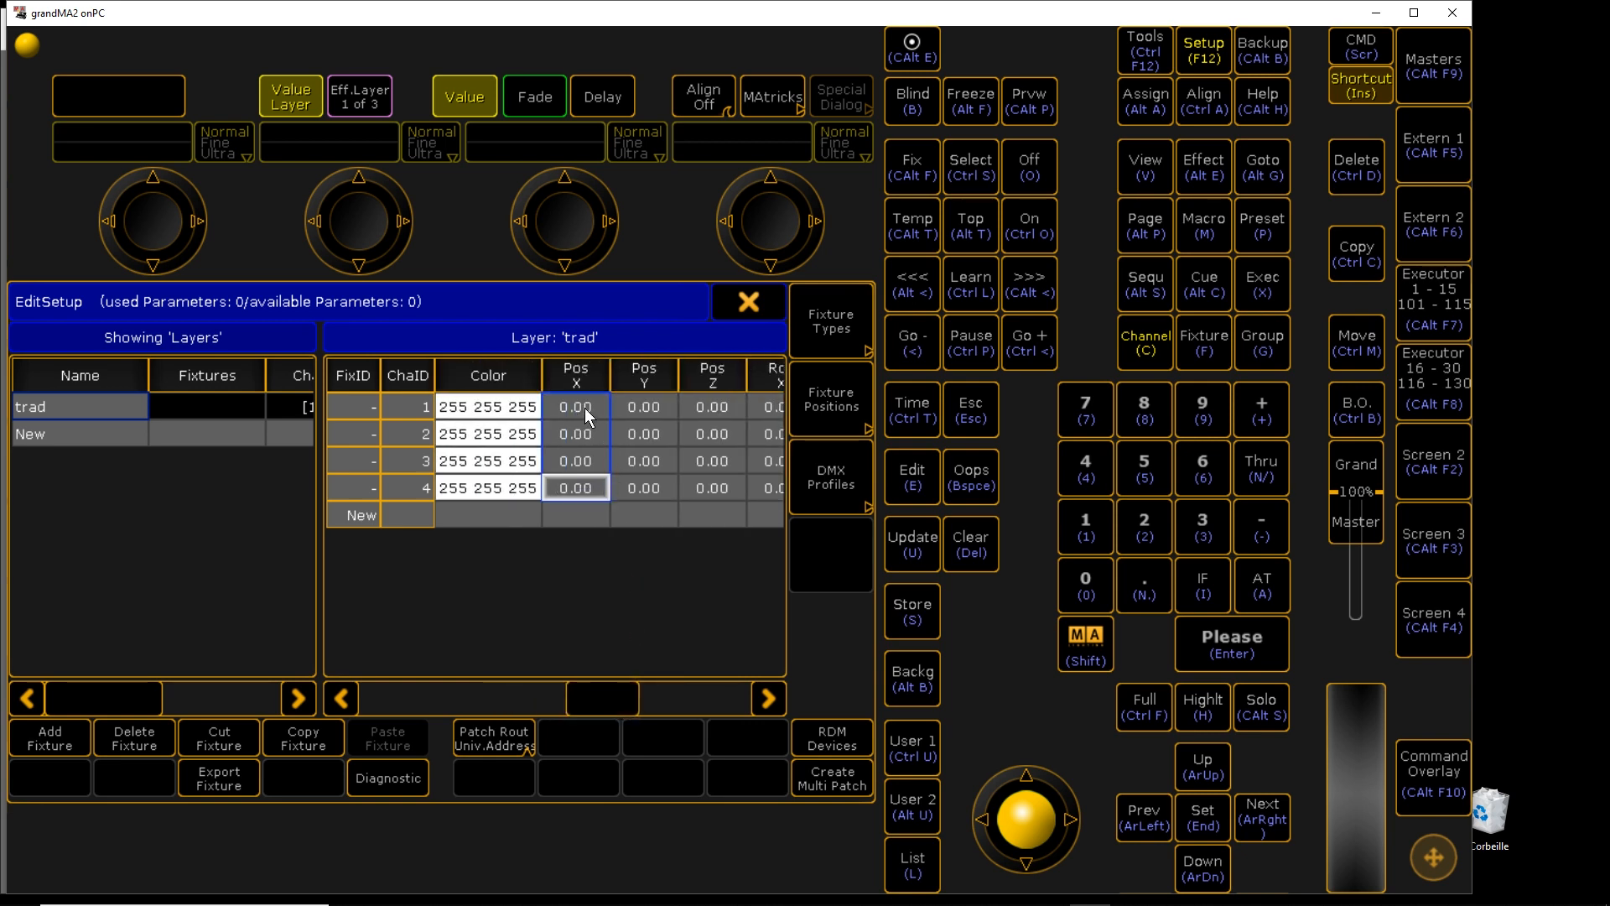
double_click(585, 408)
type("-3")
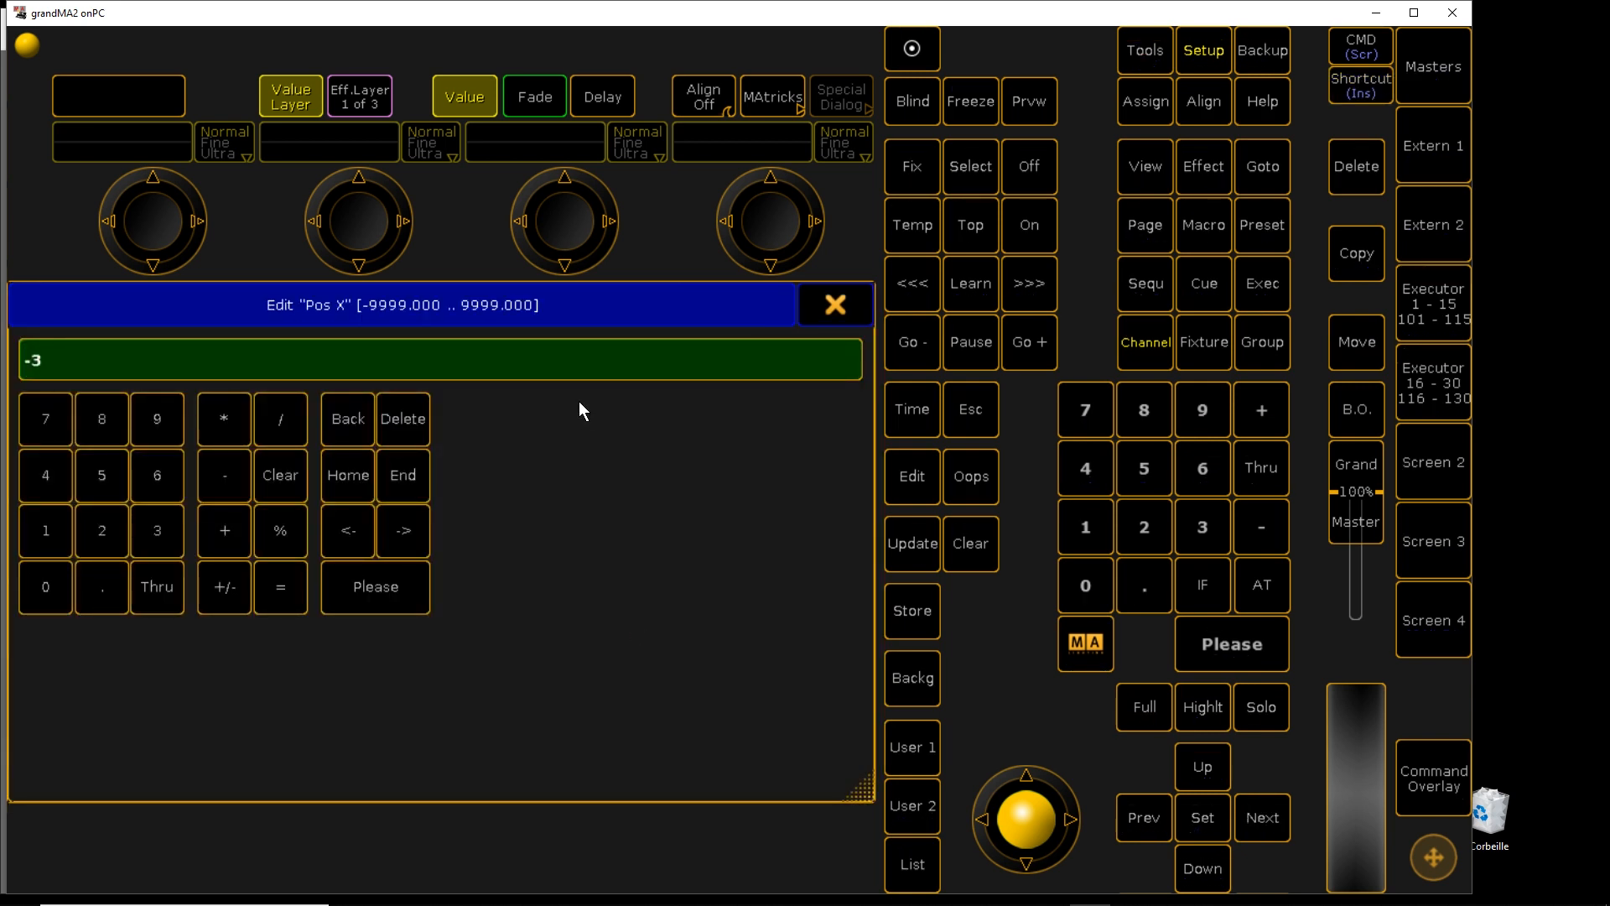
left_click(154, 592)
left_click(159, 531)
left_click(375, 587)
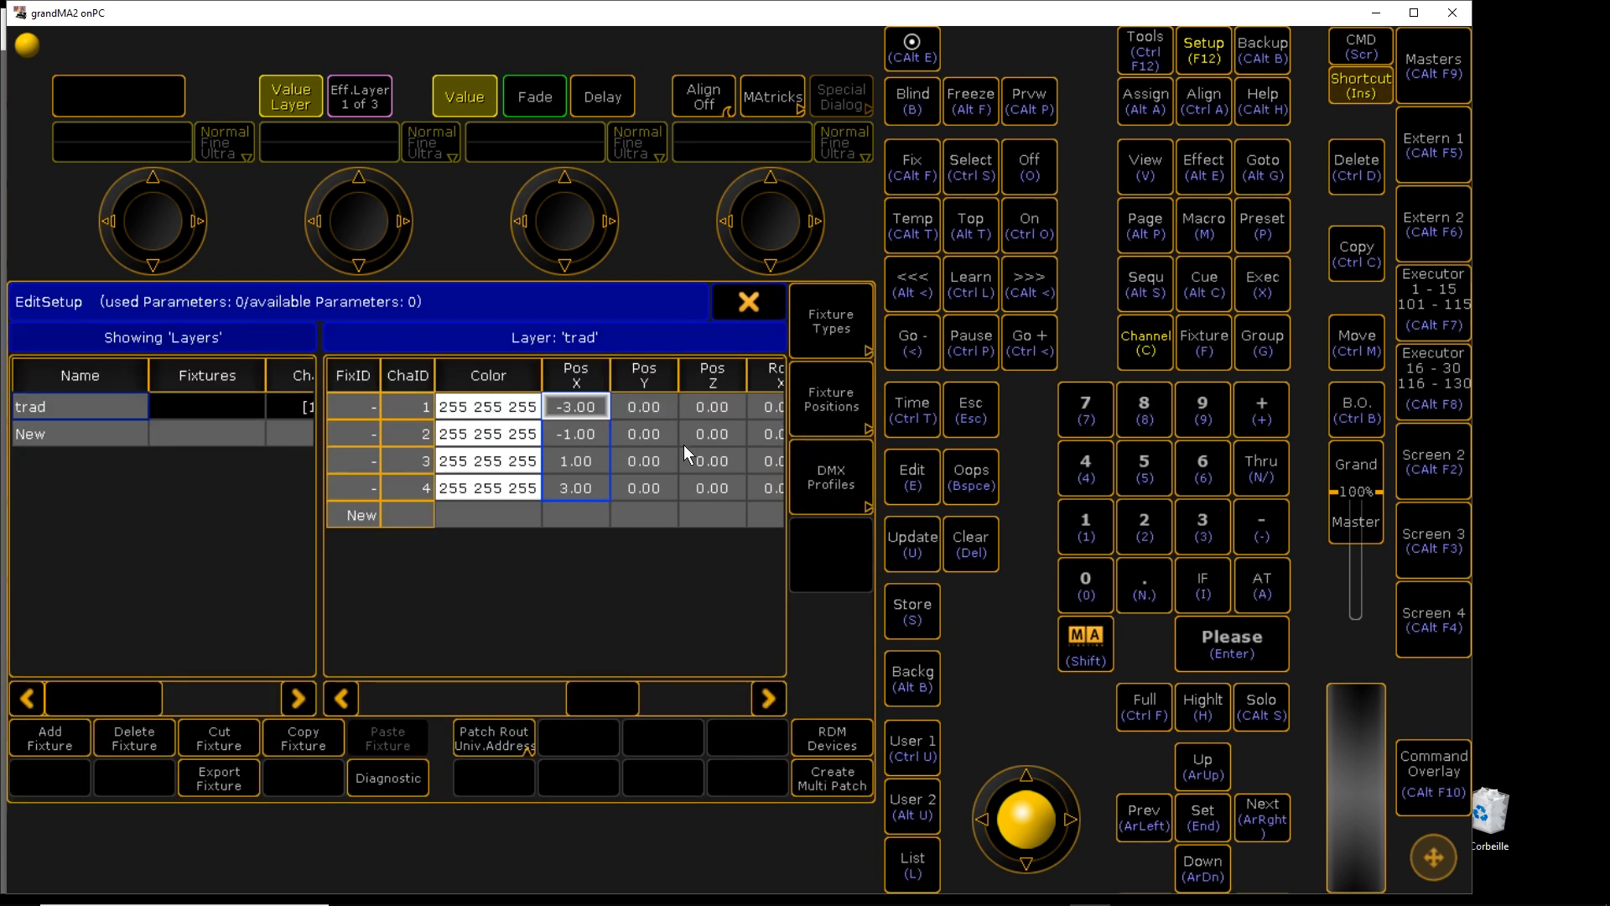
left_click_drag(701, 400, 728, 480)
right_click(727, 480)
type("4")
left_click(381, 584)
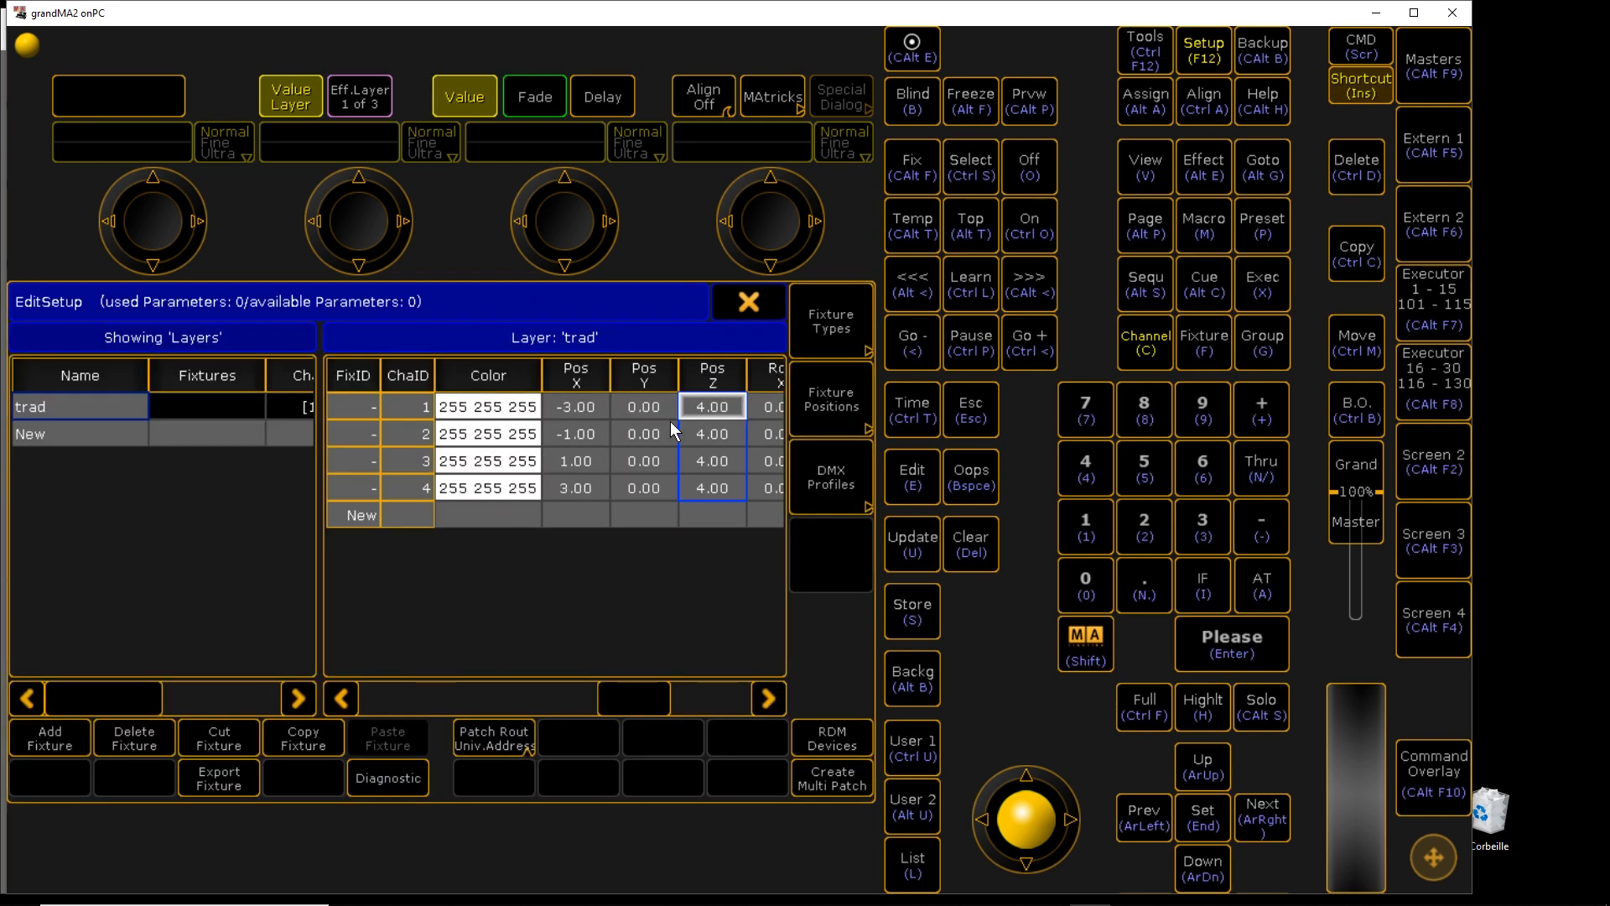
left_click_drag(642, 693, 661, 692)
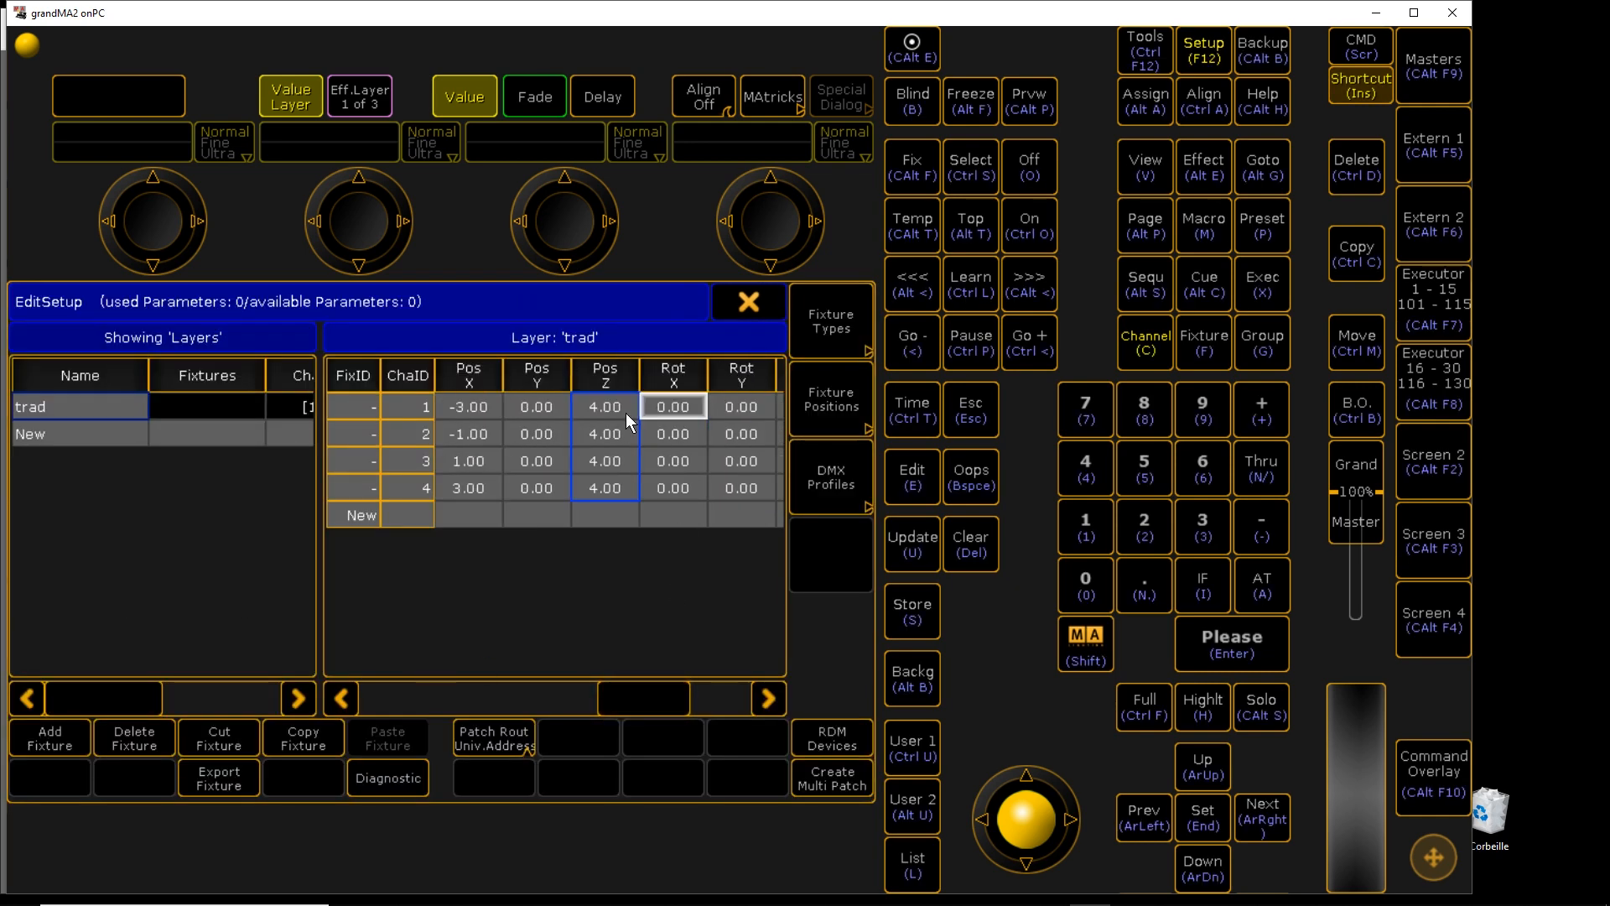
Set Rot X to -60 on all four dimmers, then exit the schedule and save
left_click_drag(668, 409, 695, 490)
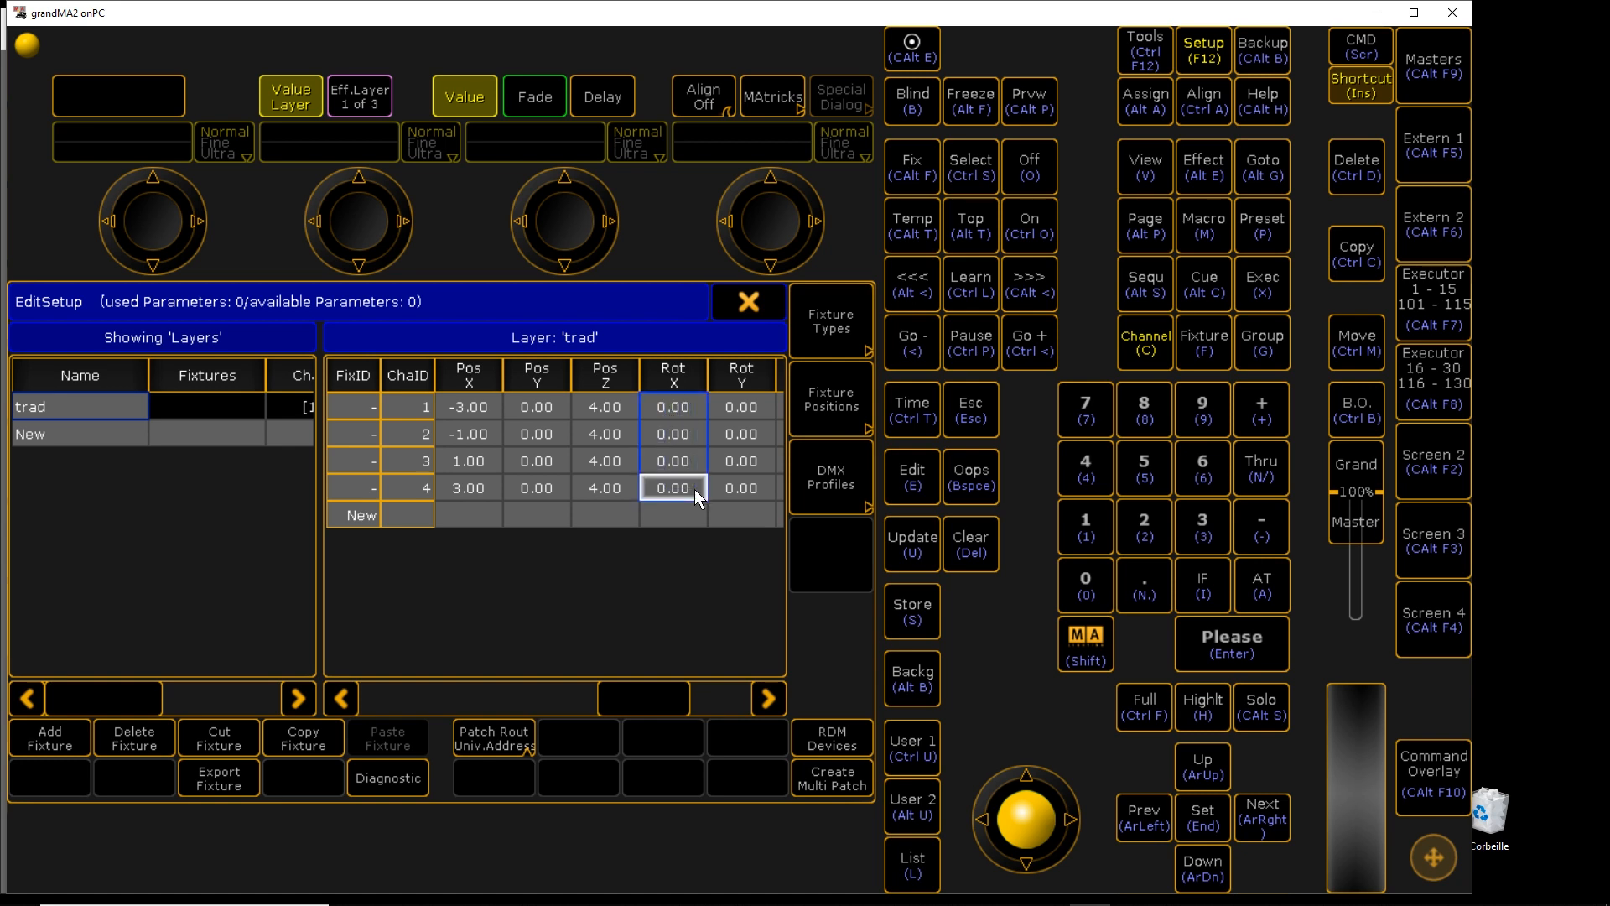
right_click(669, 409)
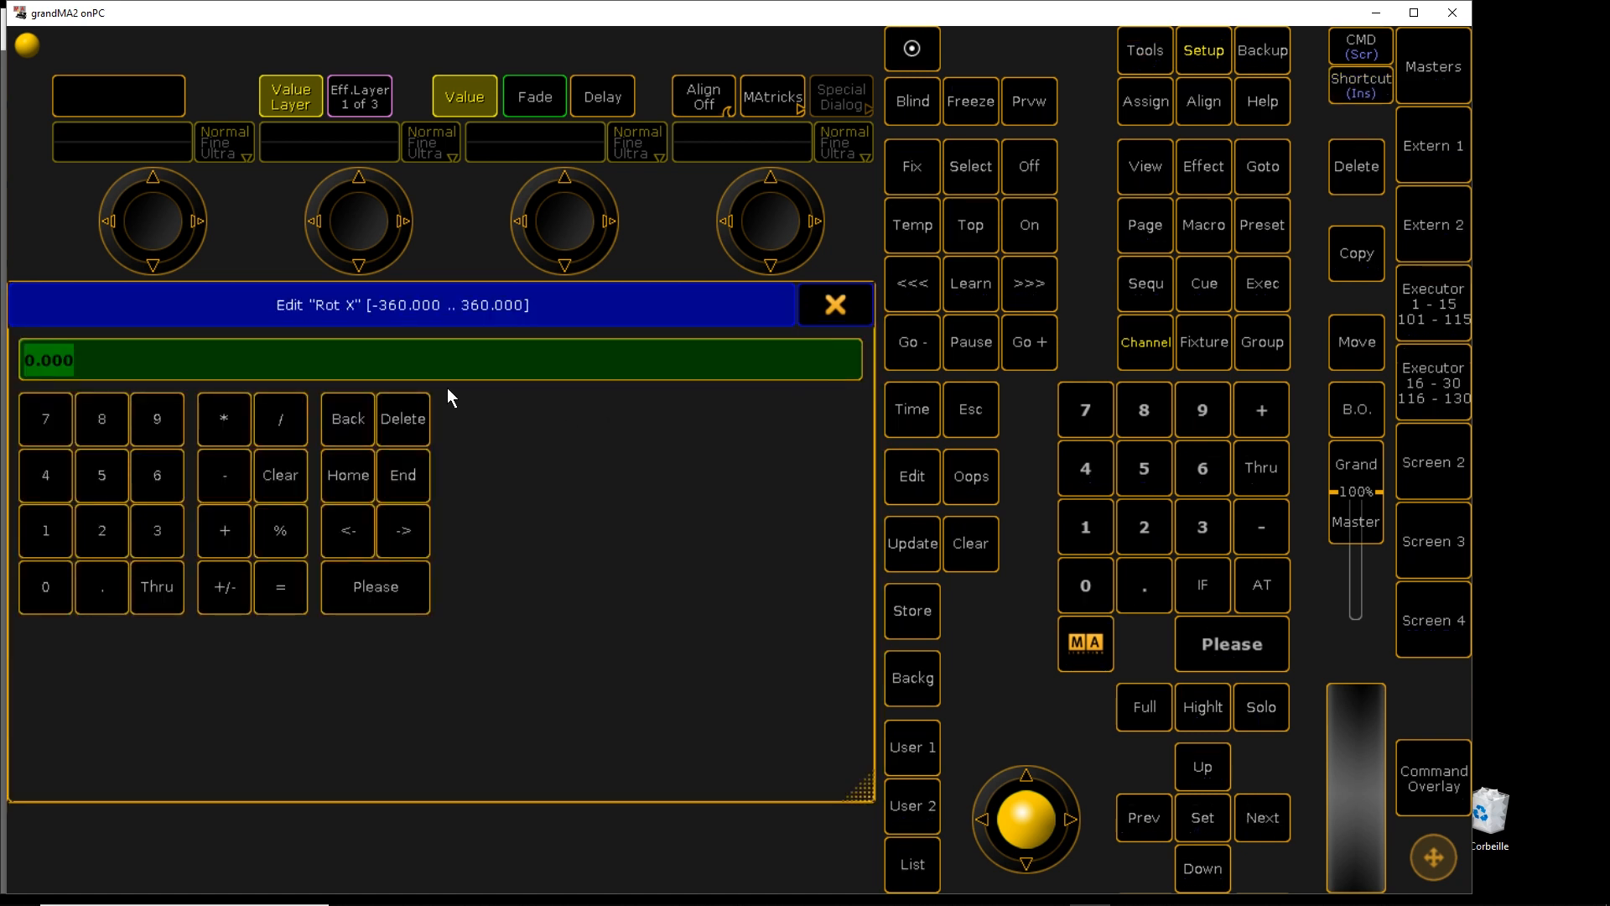
left_click(220, 586)
left_click(157, 475)
left_click(51, 587)
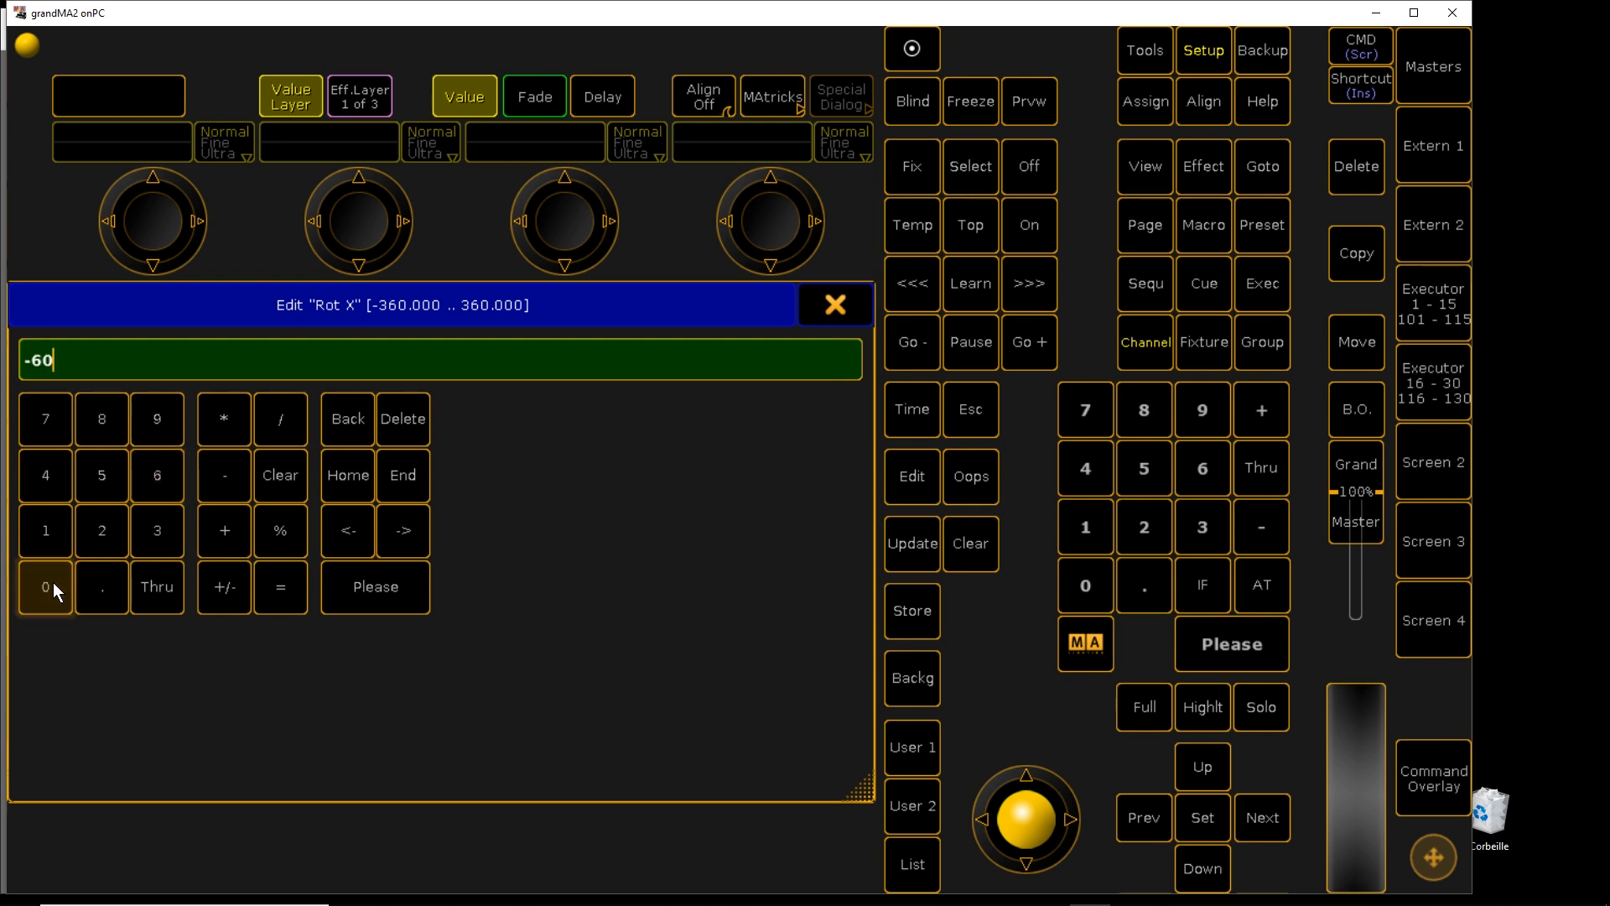
left_click(387, 594)
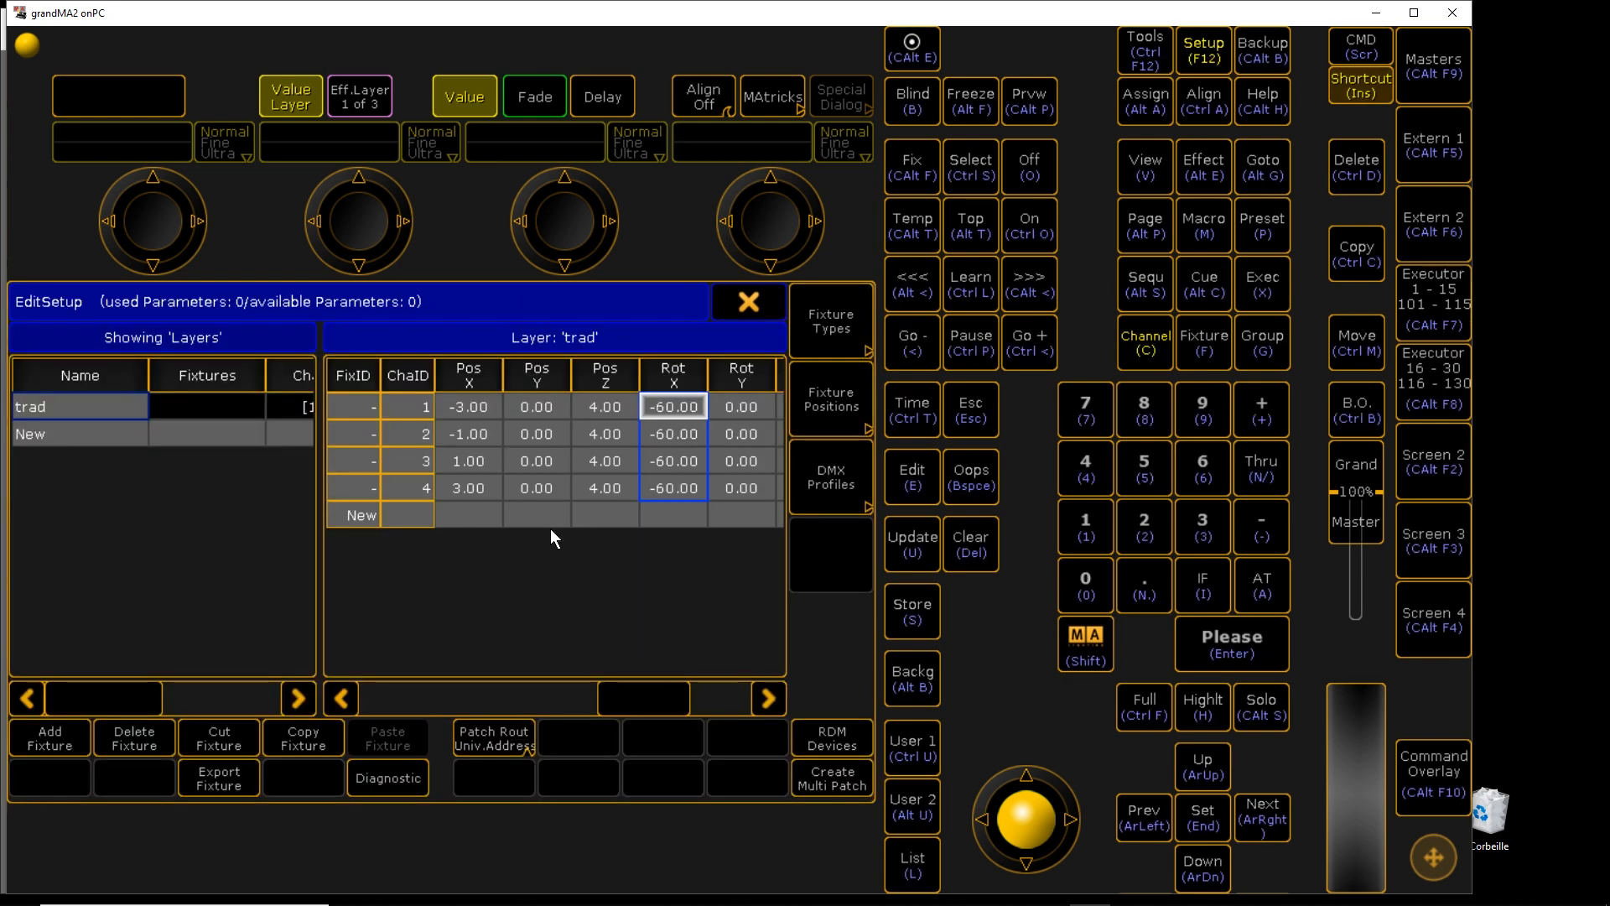
left_click(748, 304)
left_click(325, 605)
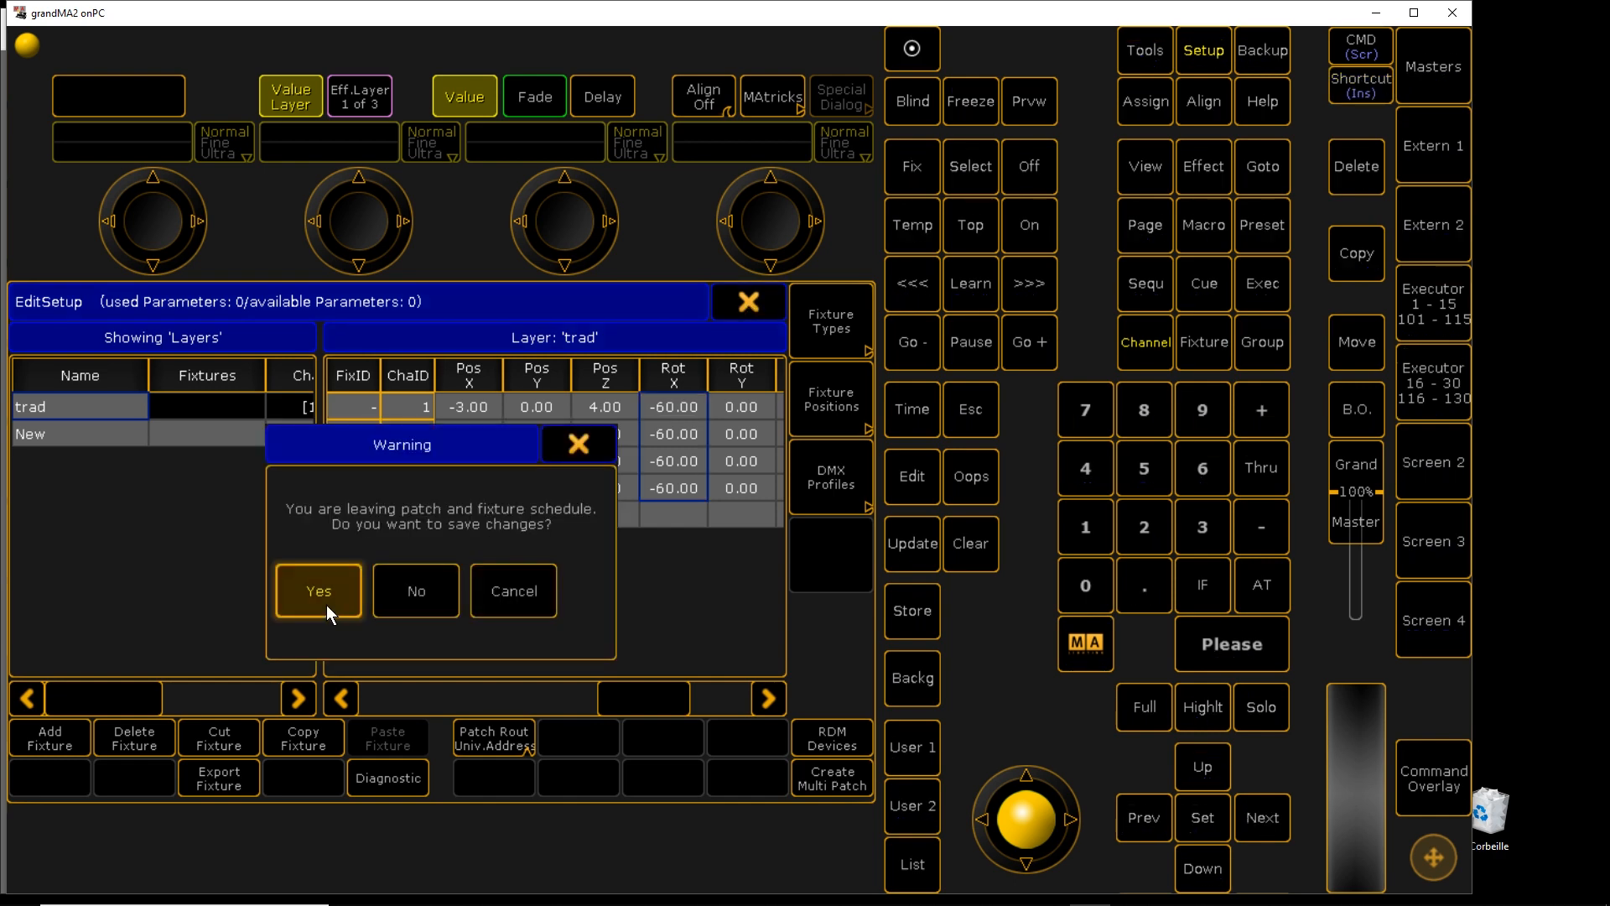
Maximize Screen 2 and create a one-row Group pool window on it
left_click(843, 300)
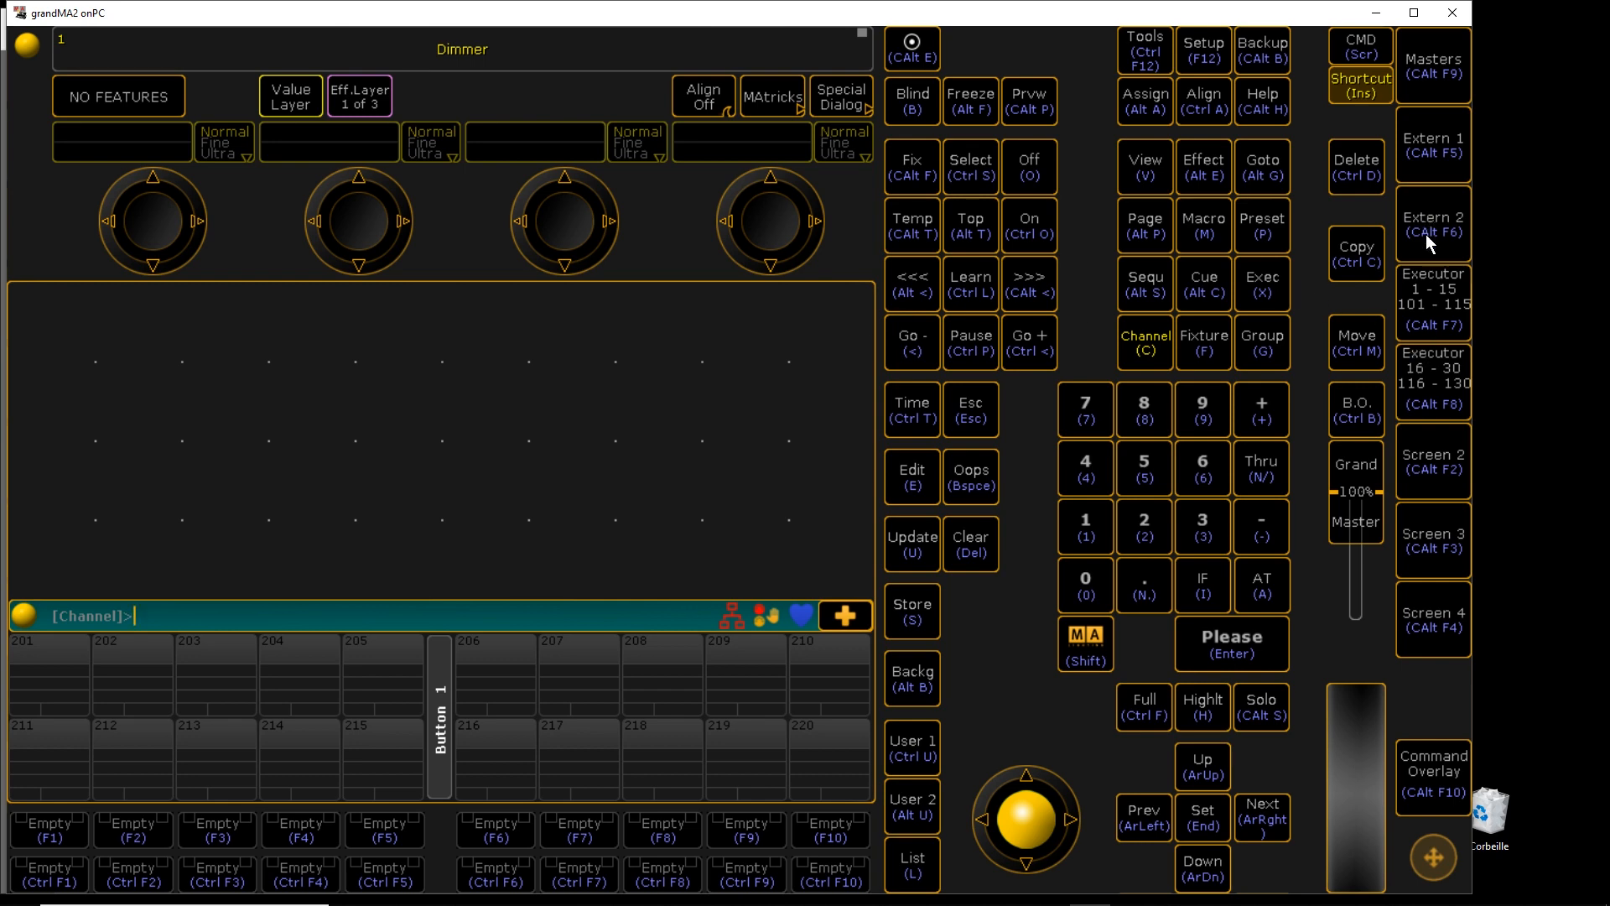
left_click(1436, 472)
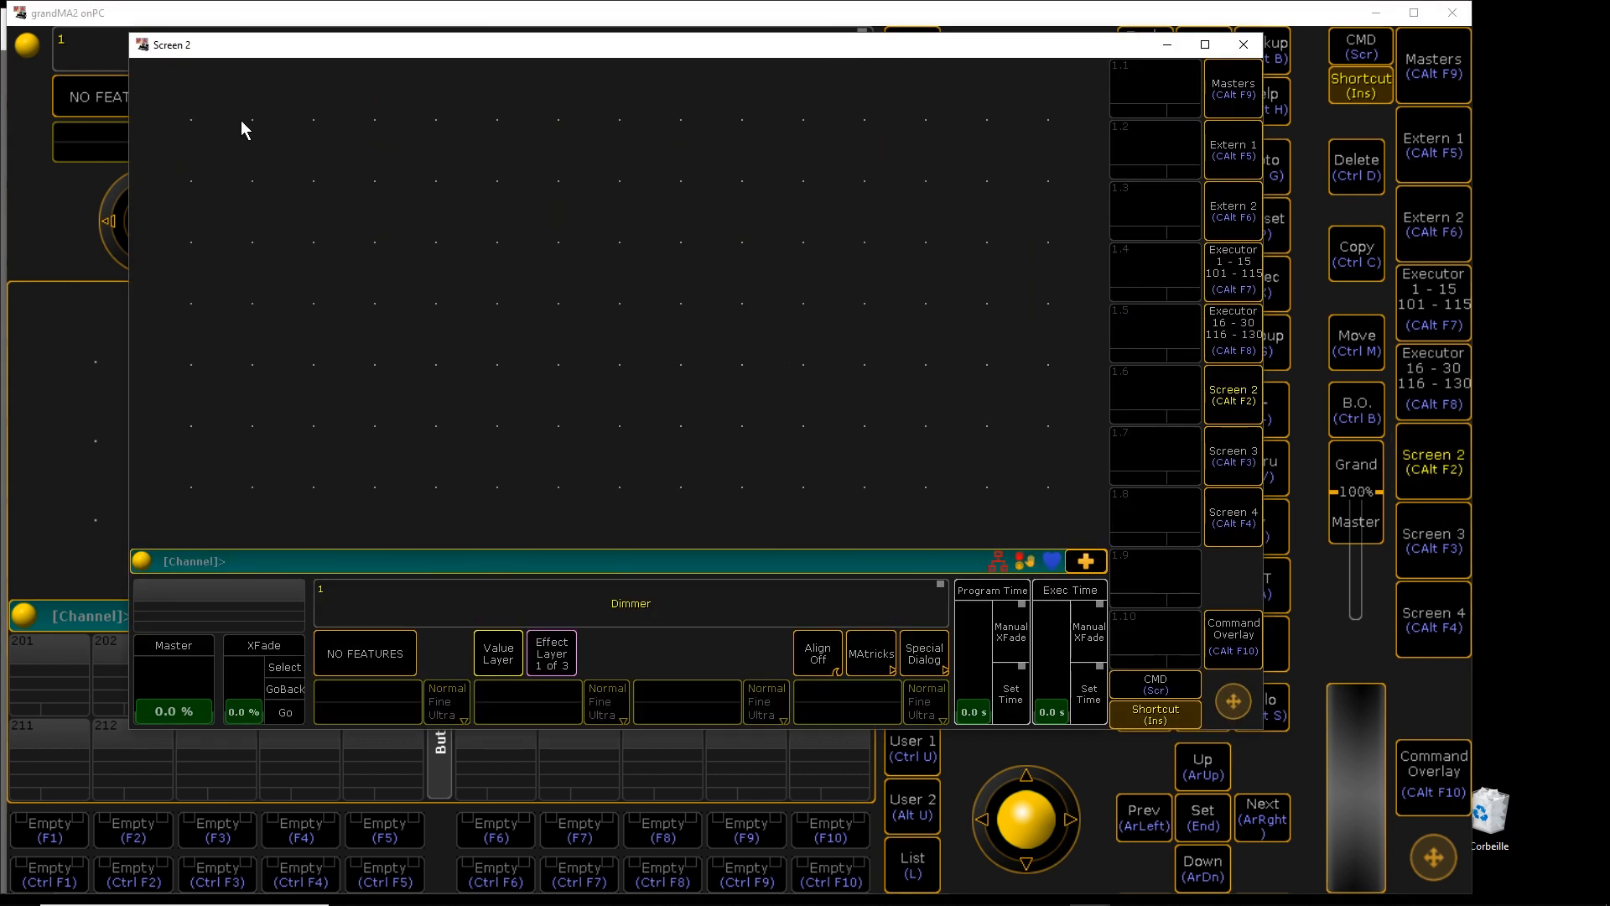
double_click(390, 46)
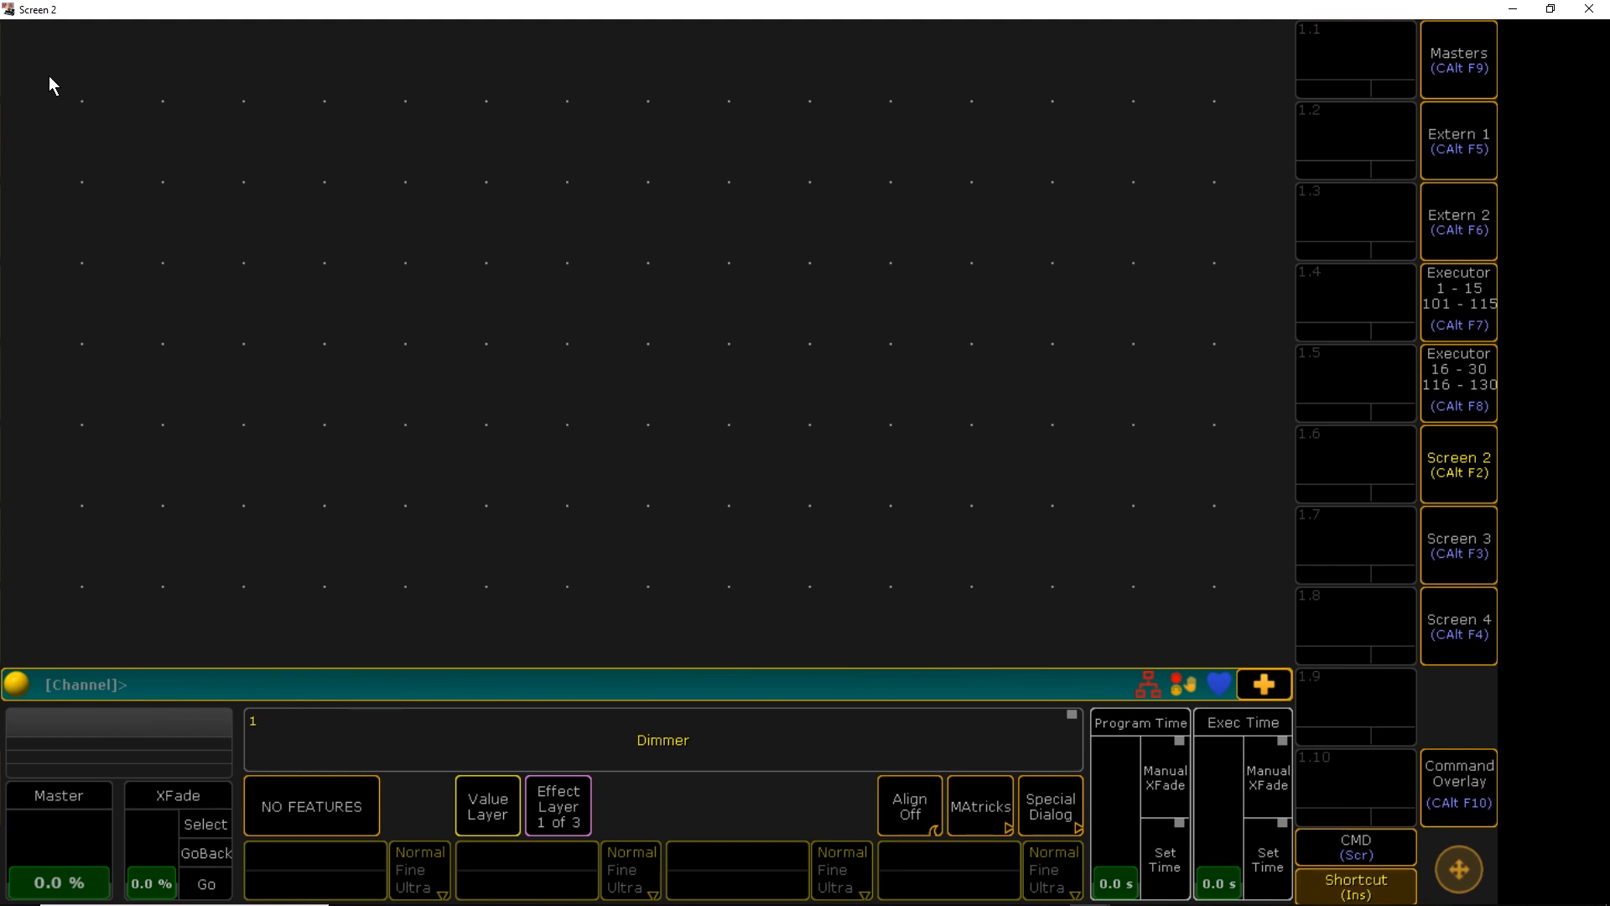
left_click(49, 77)
left_click(538, 316)
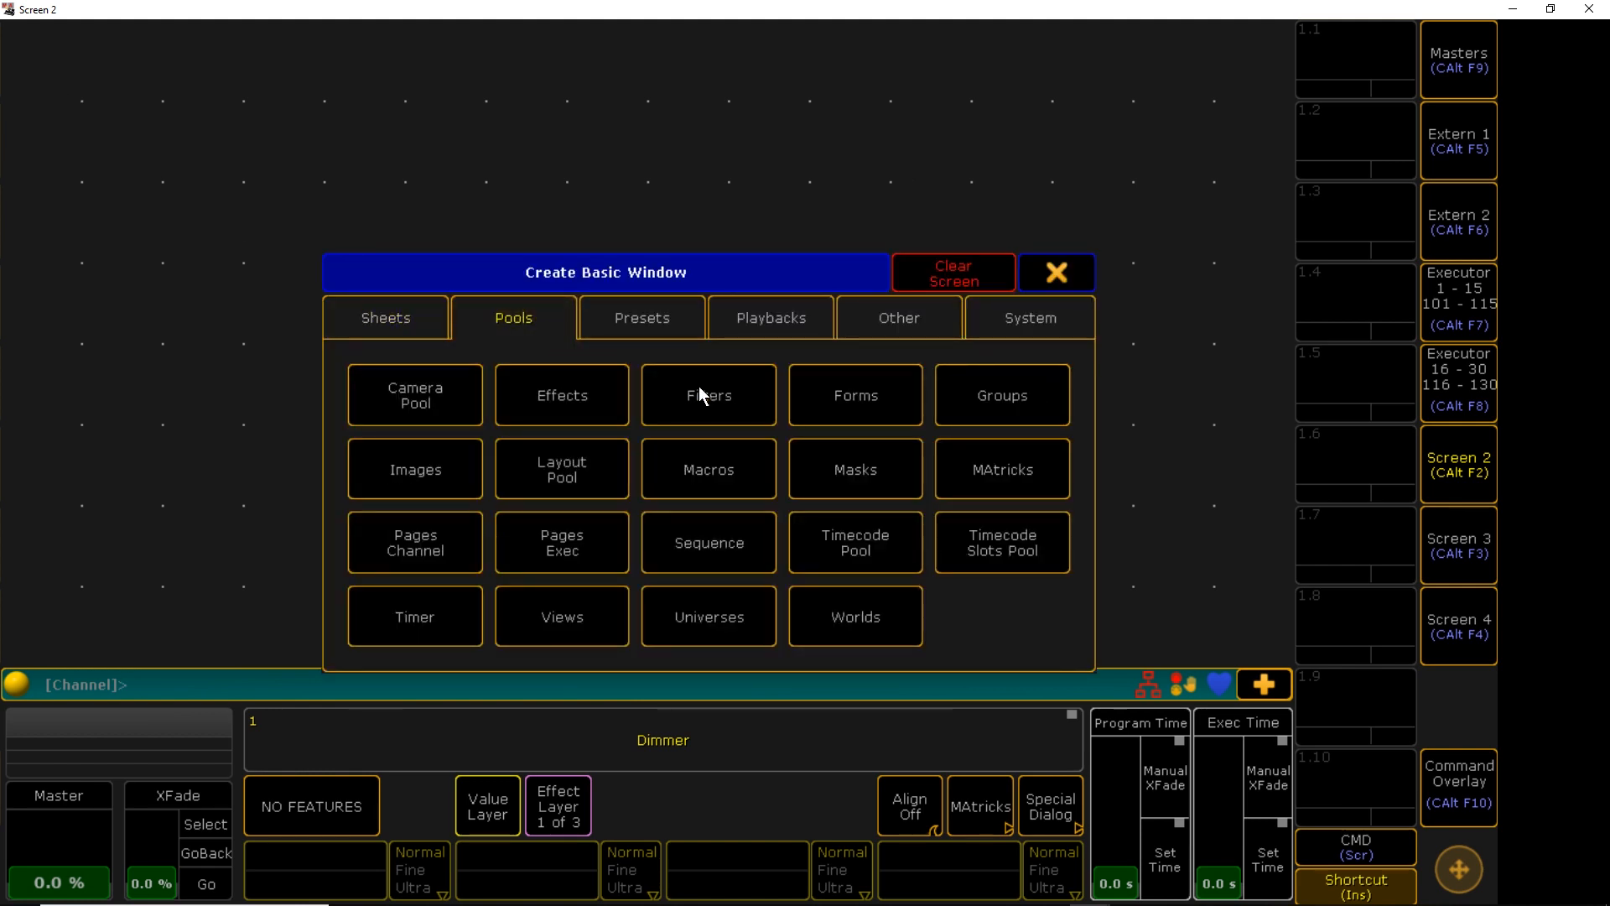
left_click(981, 396)
left_click_drag(1272, 654, 400, 90)
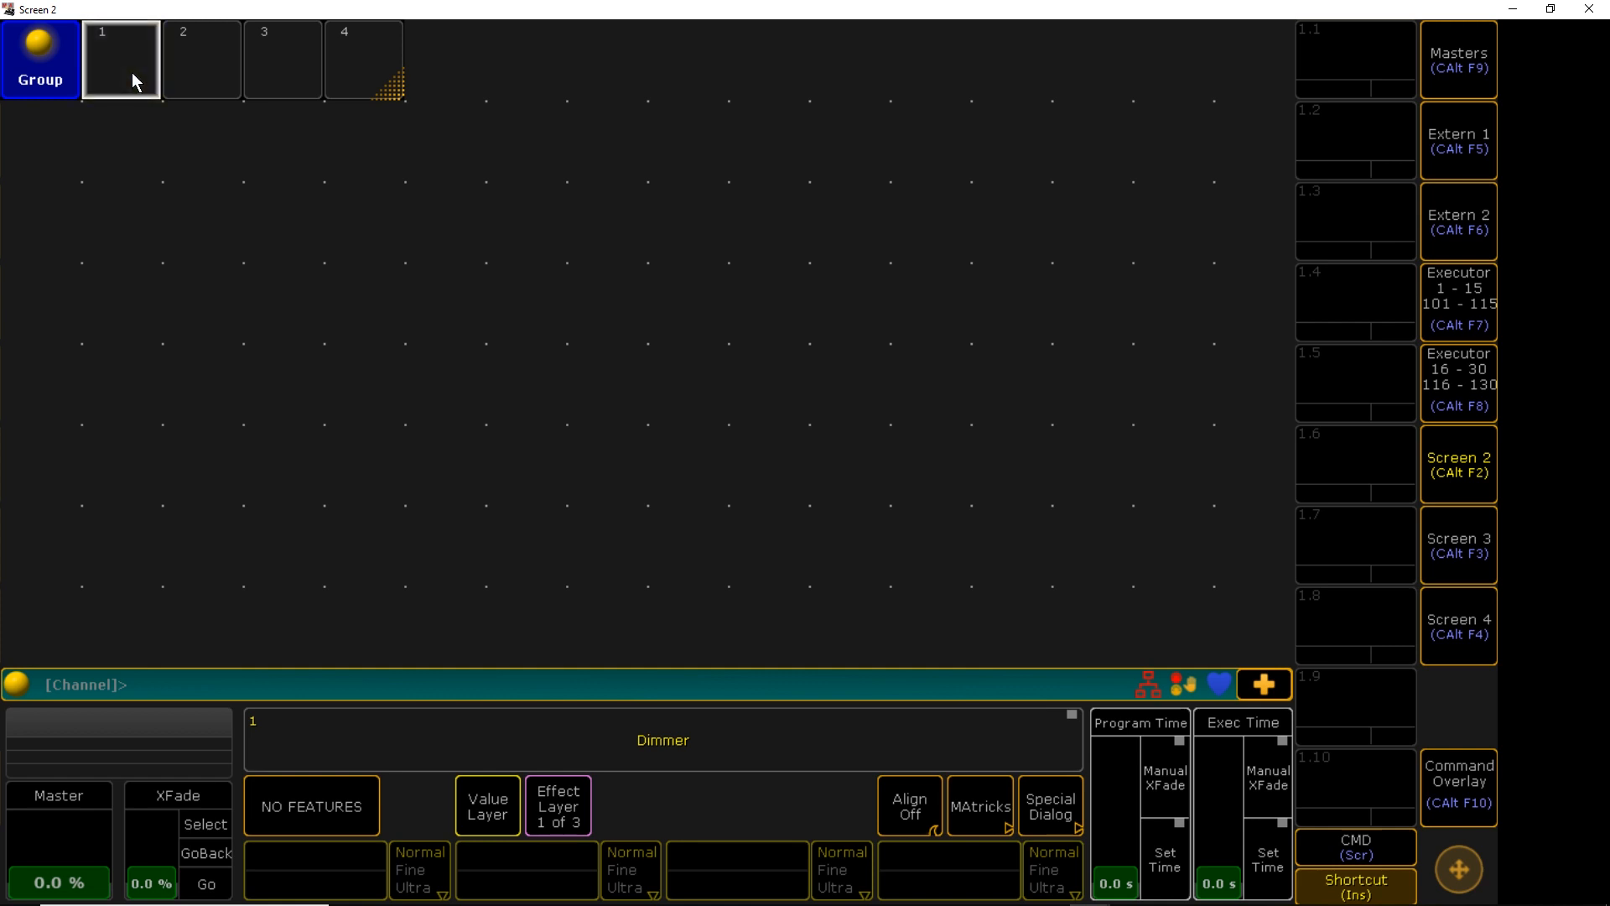
Store dimmers 1–4 as groups 1–4 in the Group pool
type("1")
key("Return")
key("s")
left_click(132, 73)
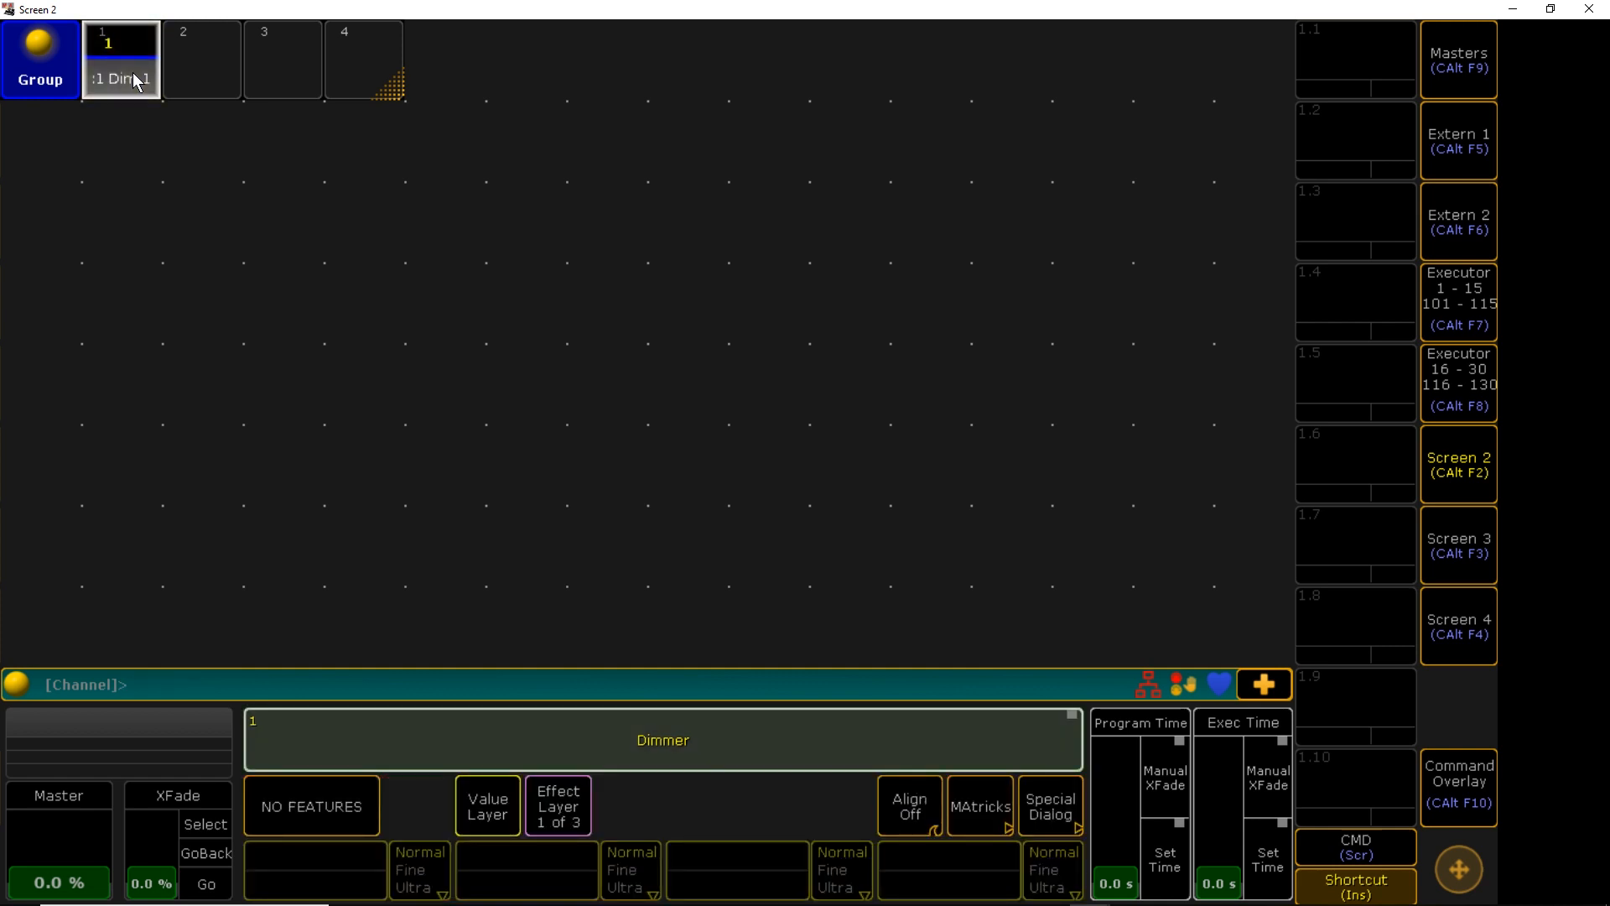
key("s")
left_click(214, 56)
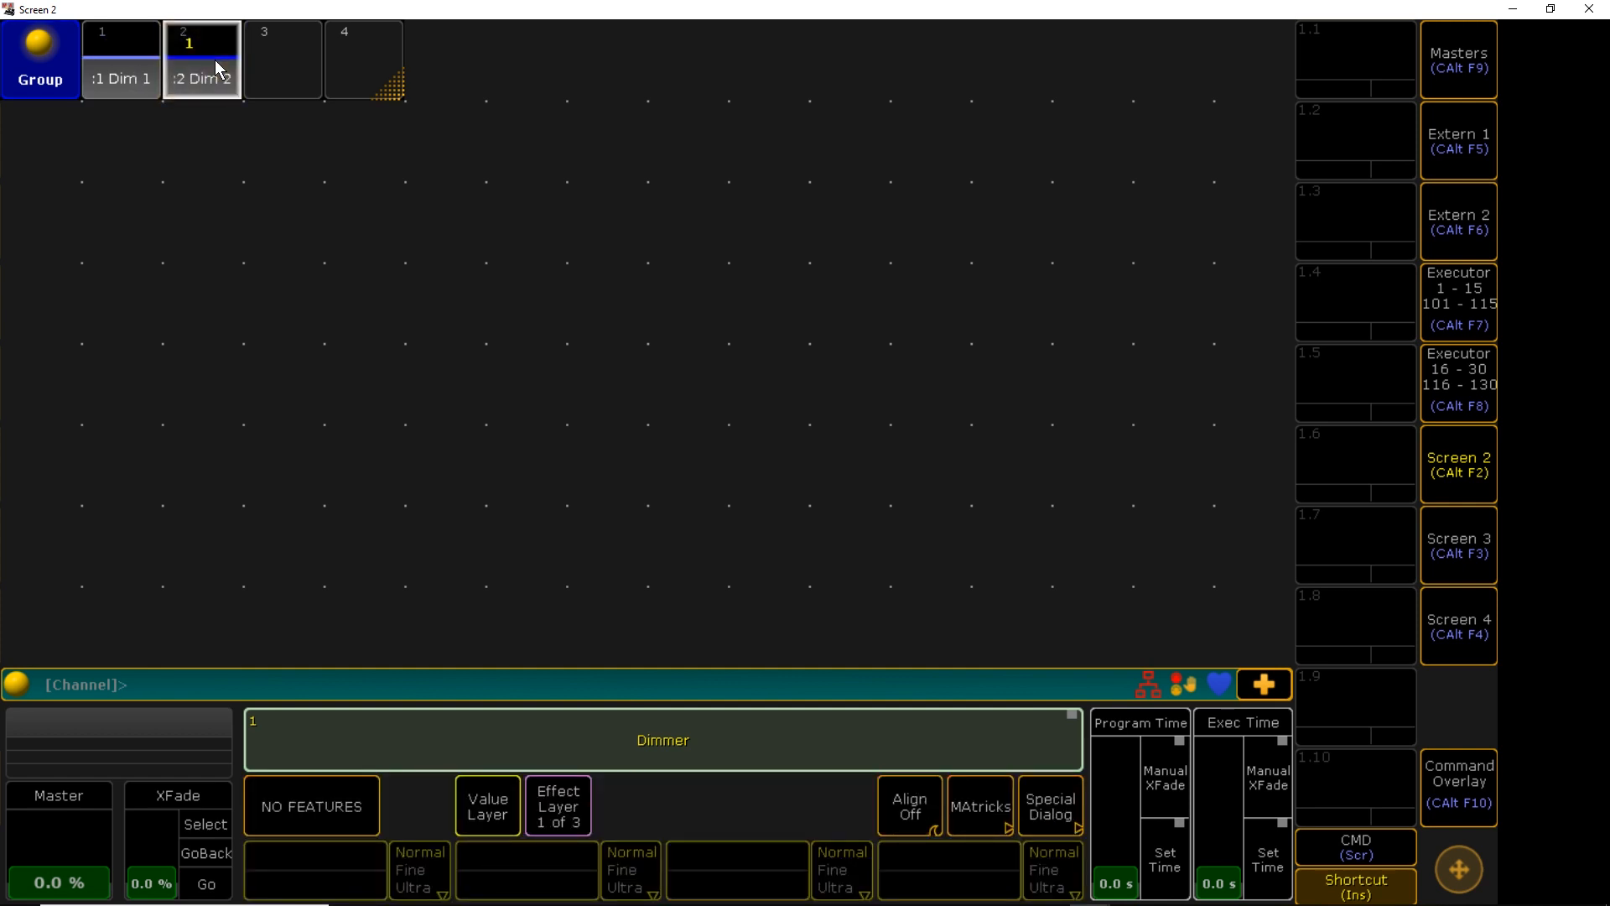
key("s")
left_click(275, 72)
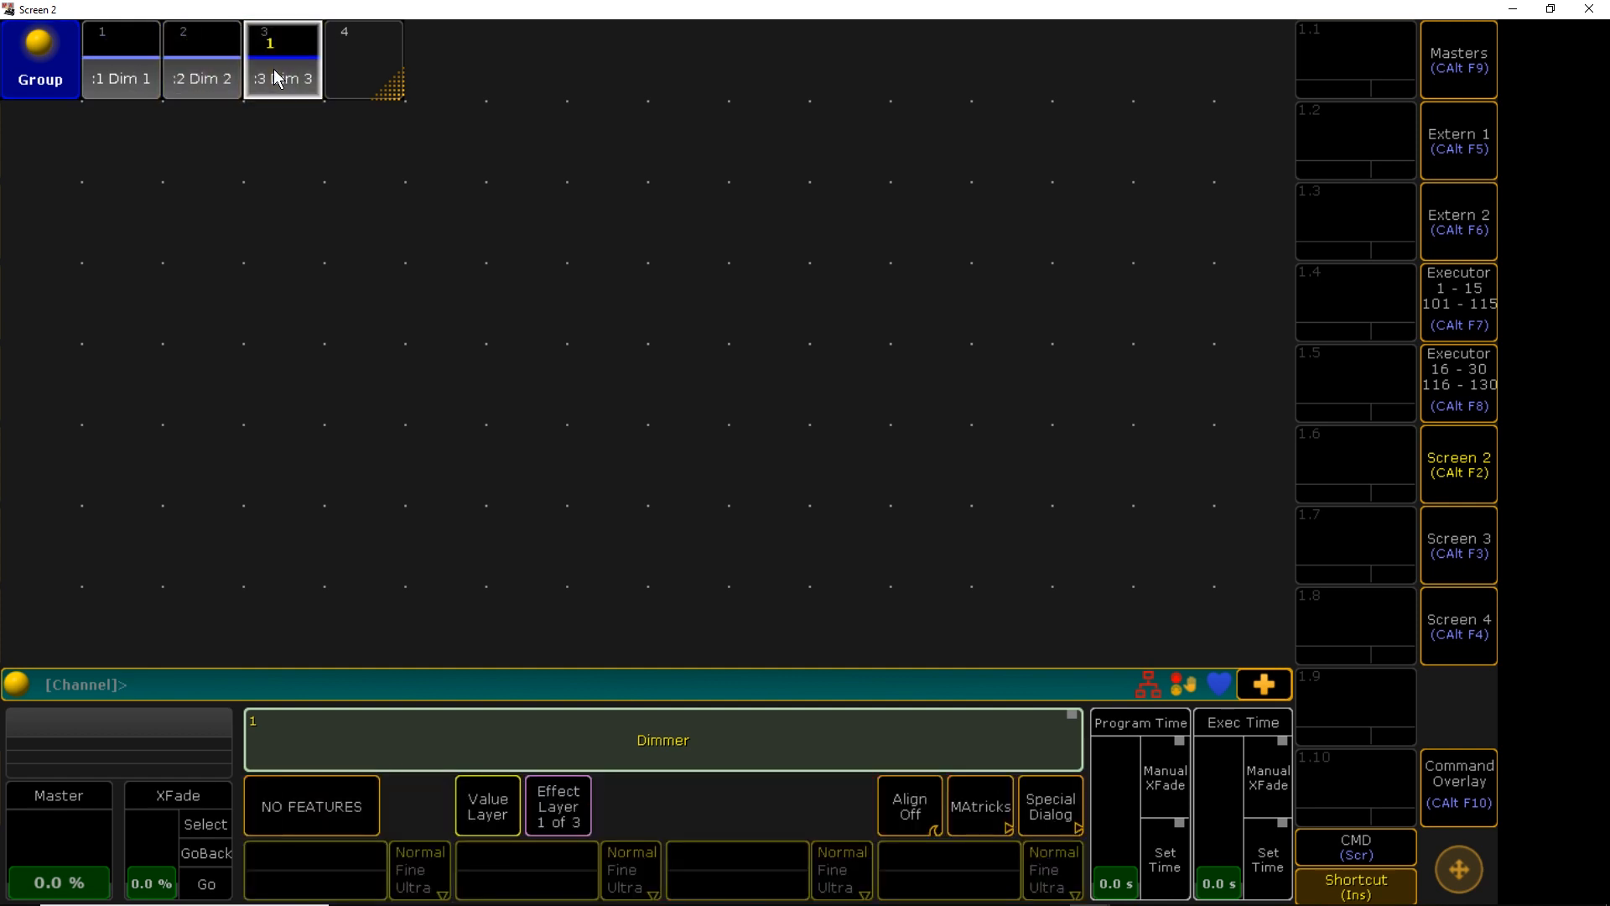
key("s")
left_click(365, 53)
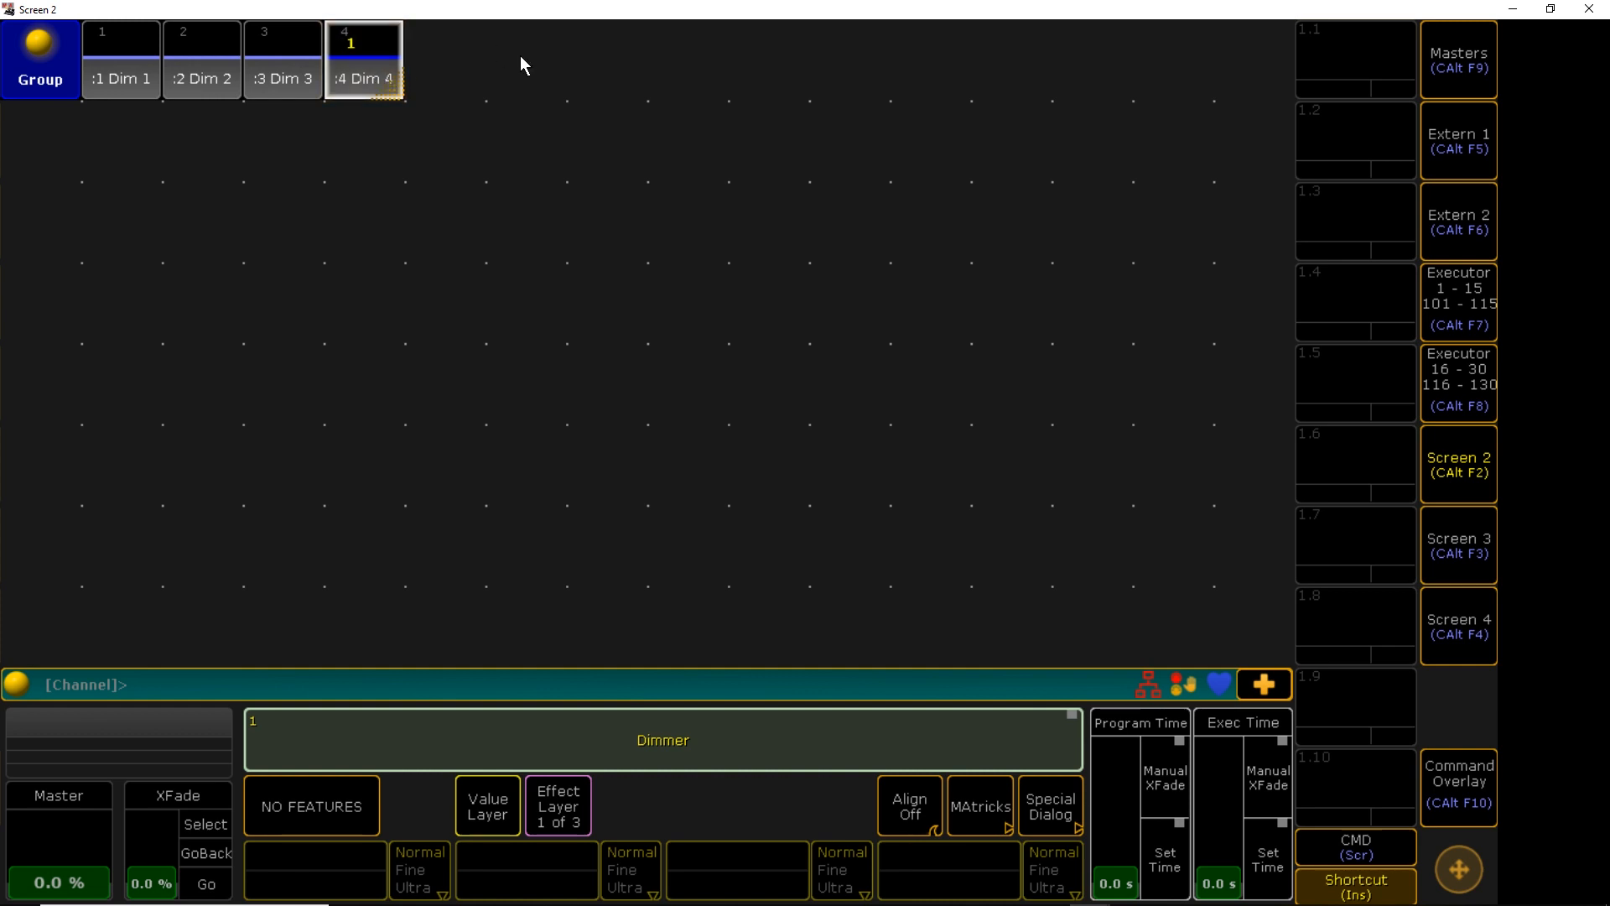
Add a three-cell Effect pool and a small Playback fader window
left_click(451, 58)
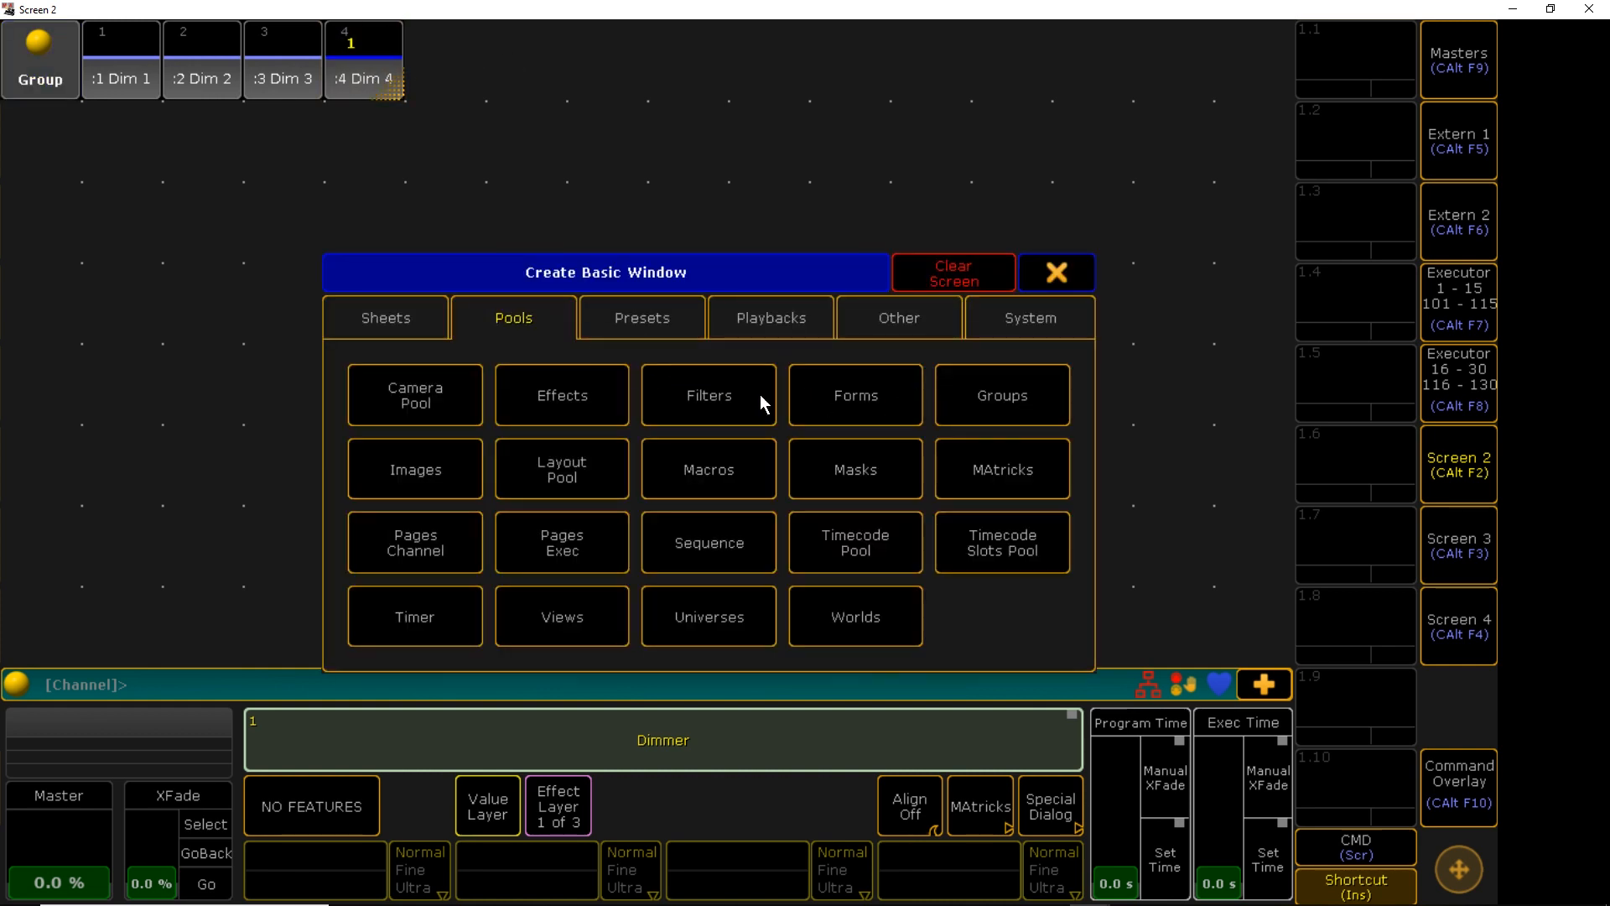
left_click(577, 404)
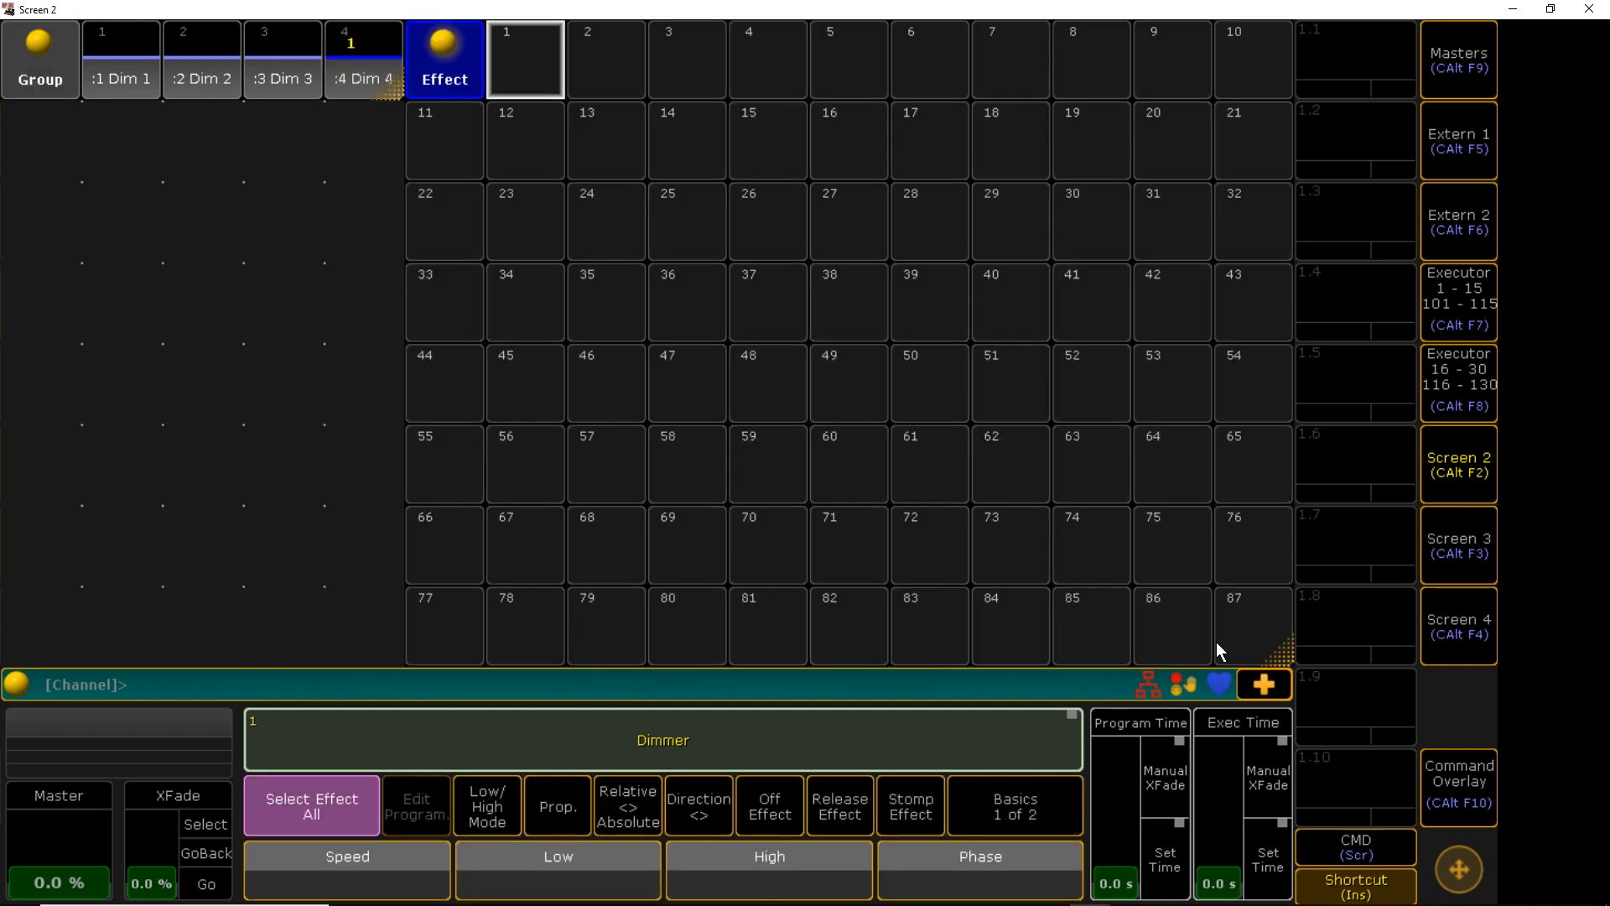
left_click_drag(715, 94, 677, 84)
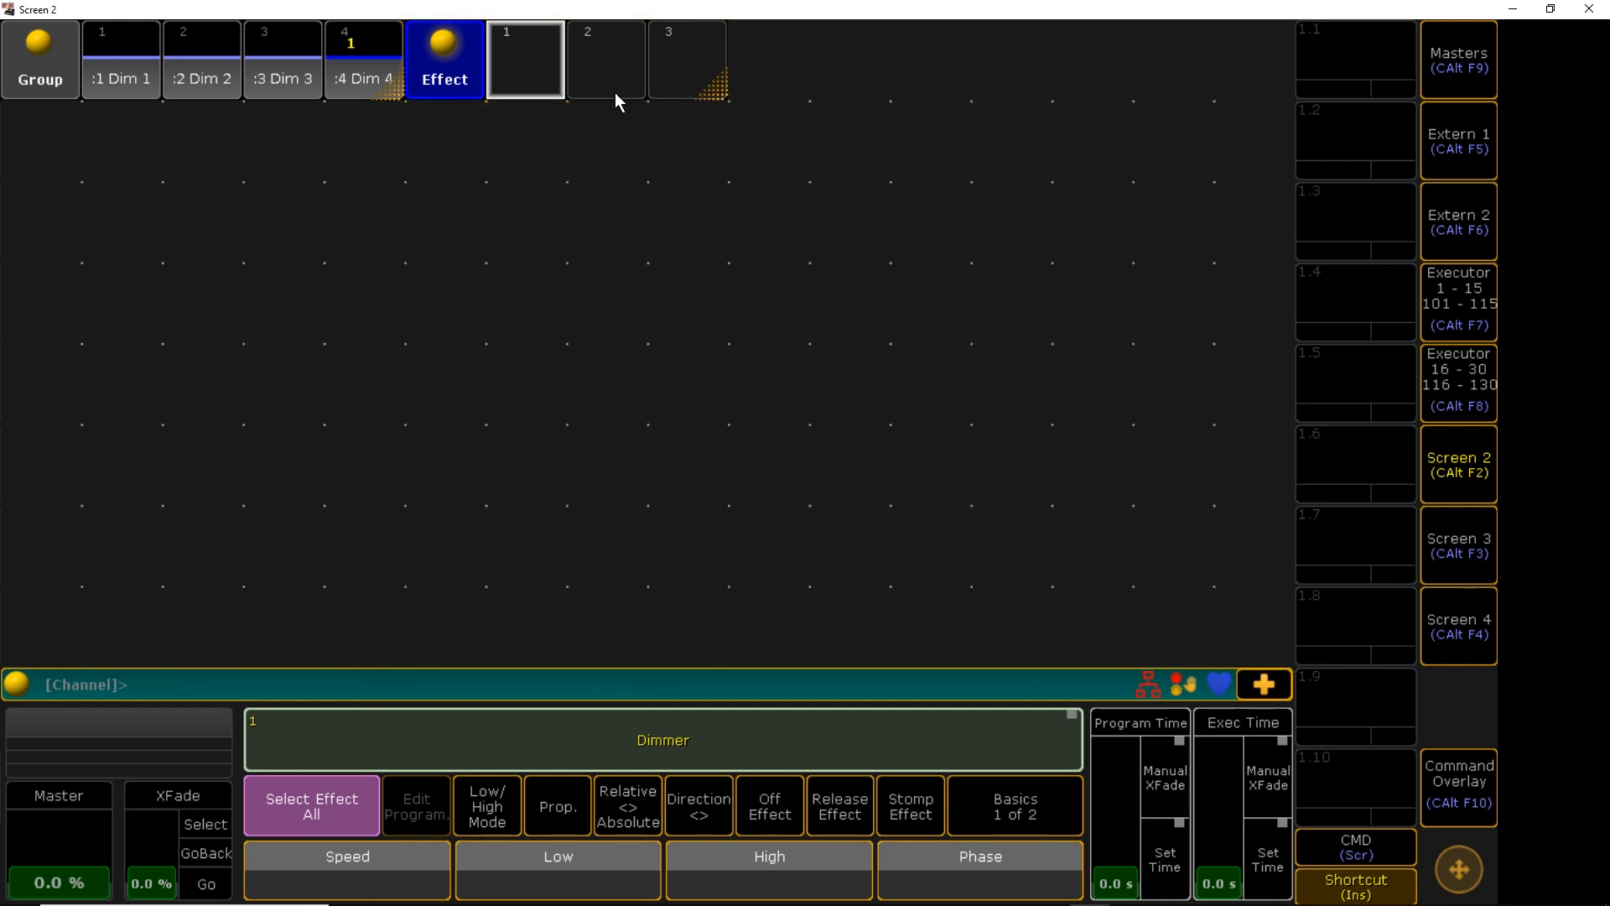
key("Escape")
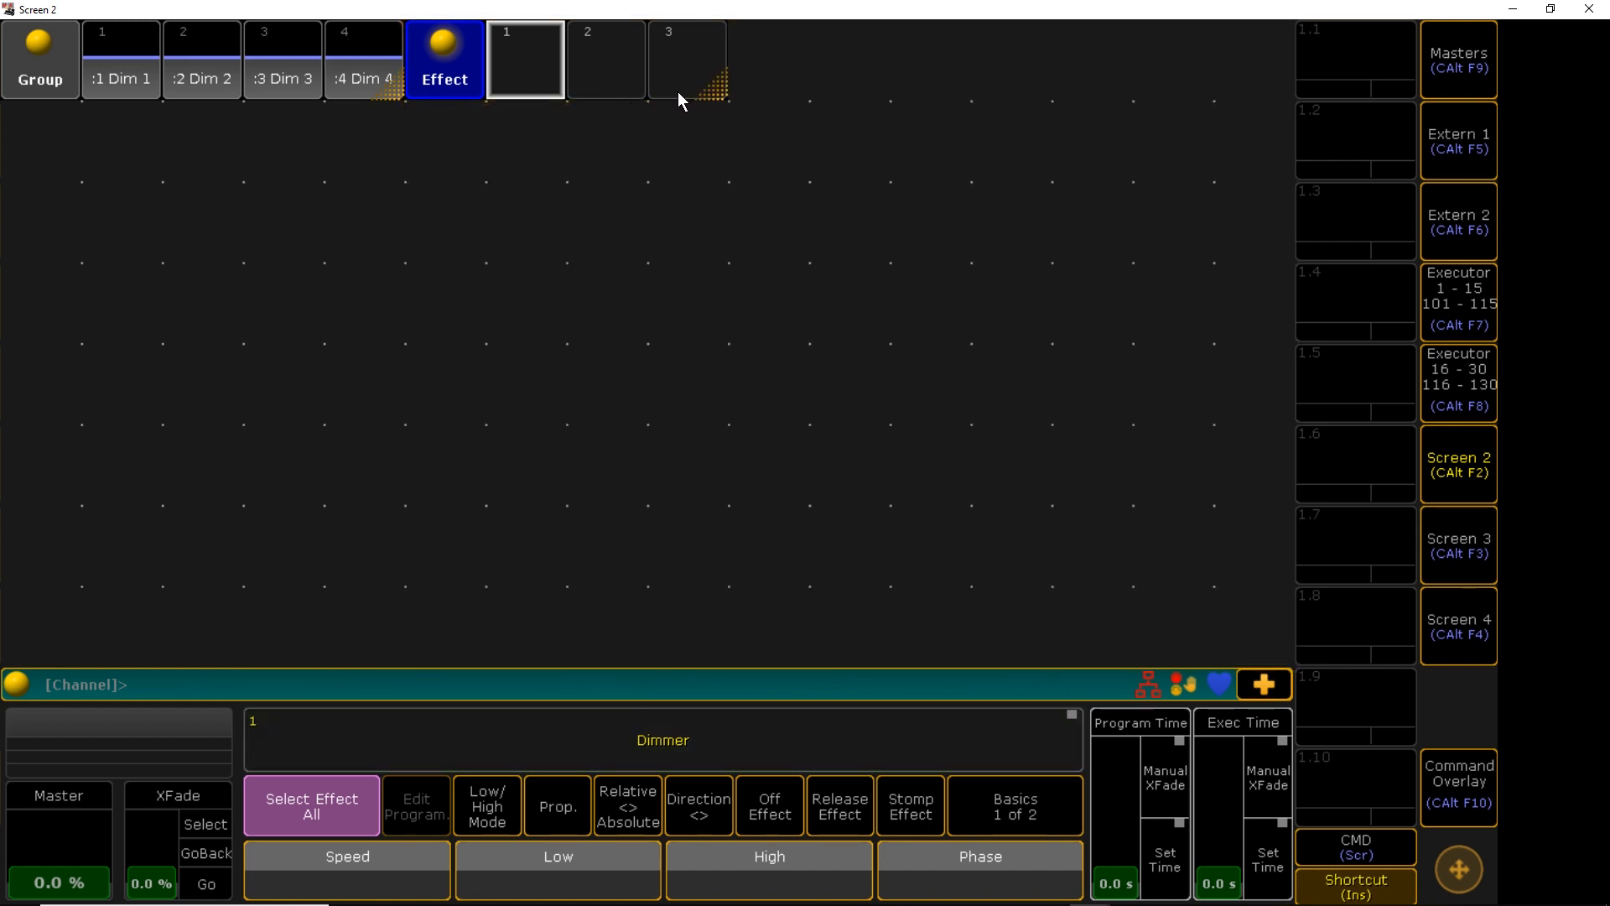
left_click(752, 73)
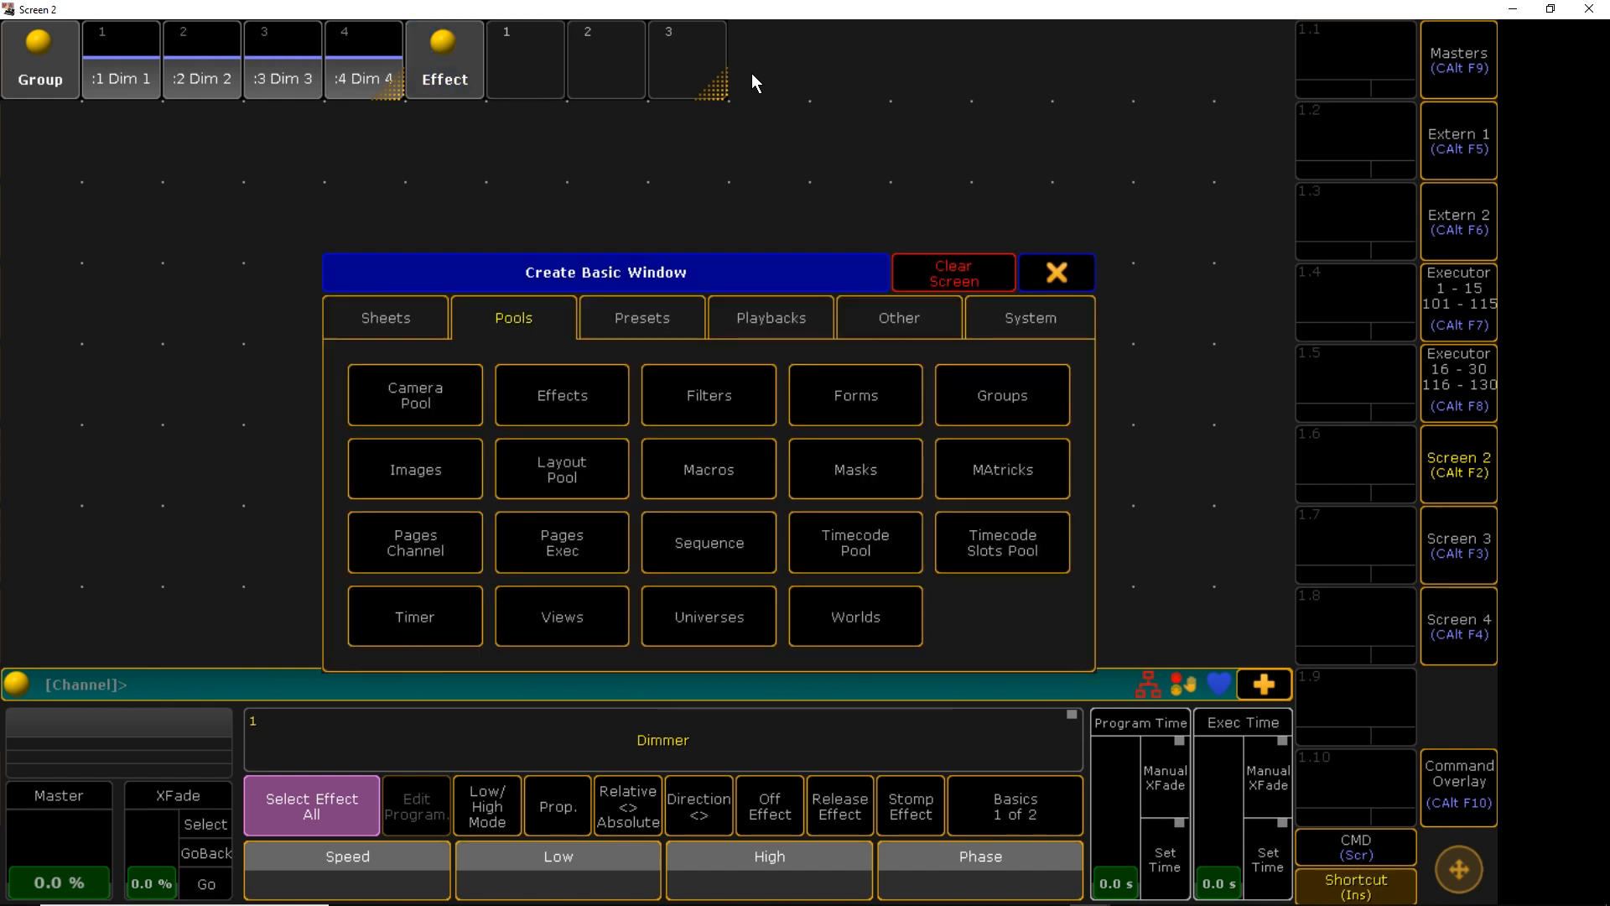
left_click(778, 319)
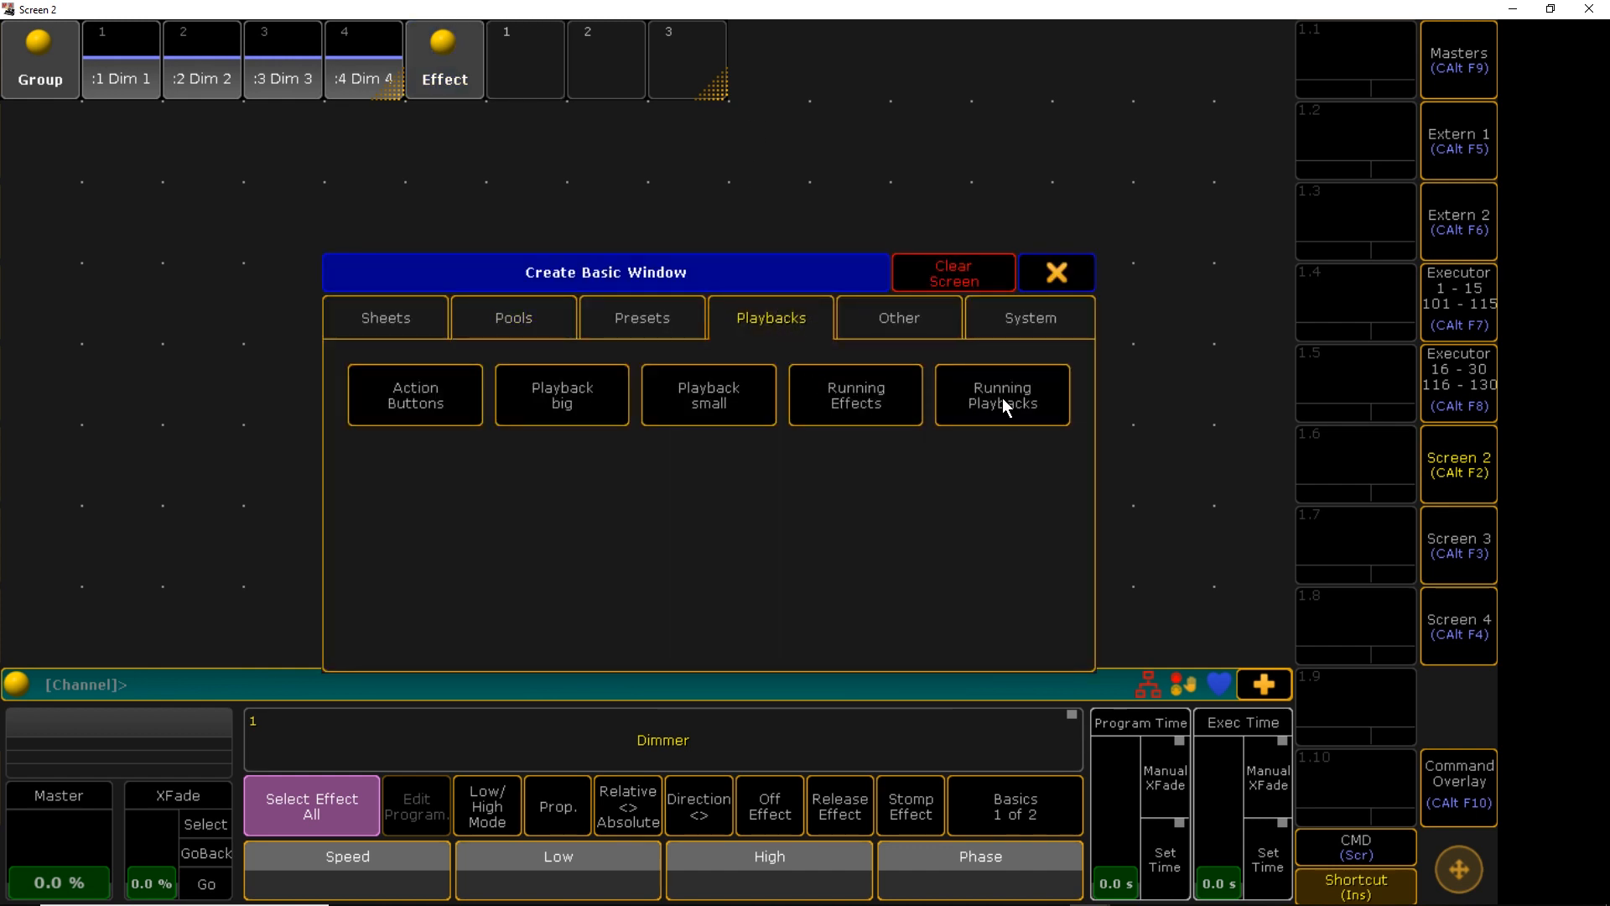
left_click(676, 411)
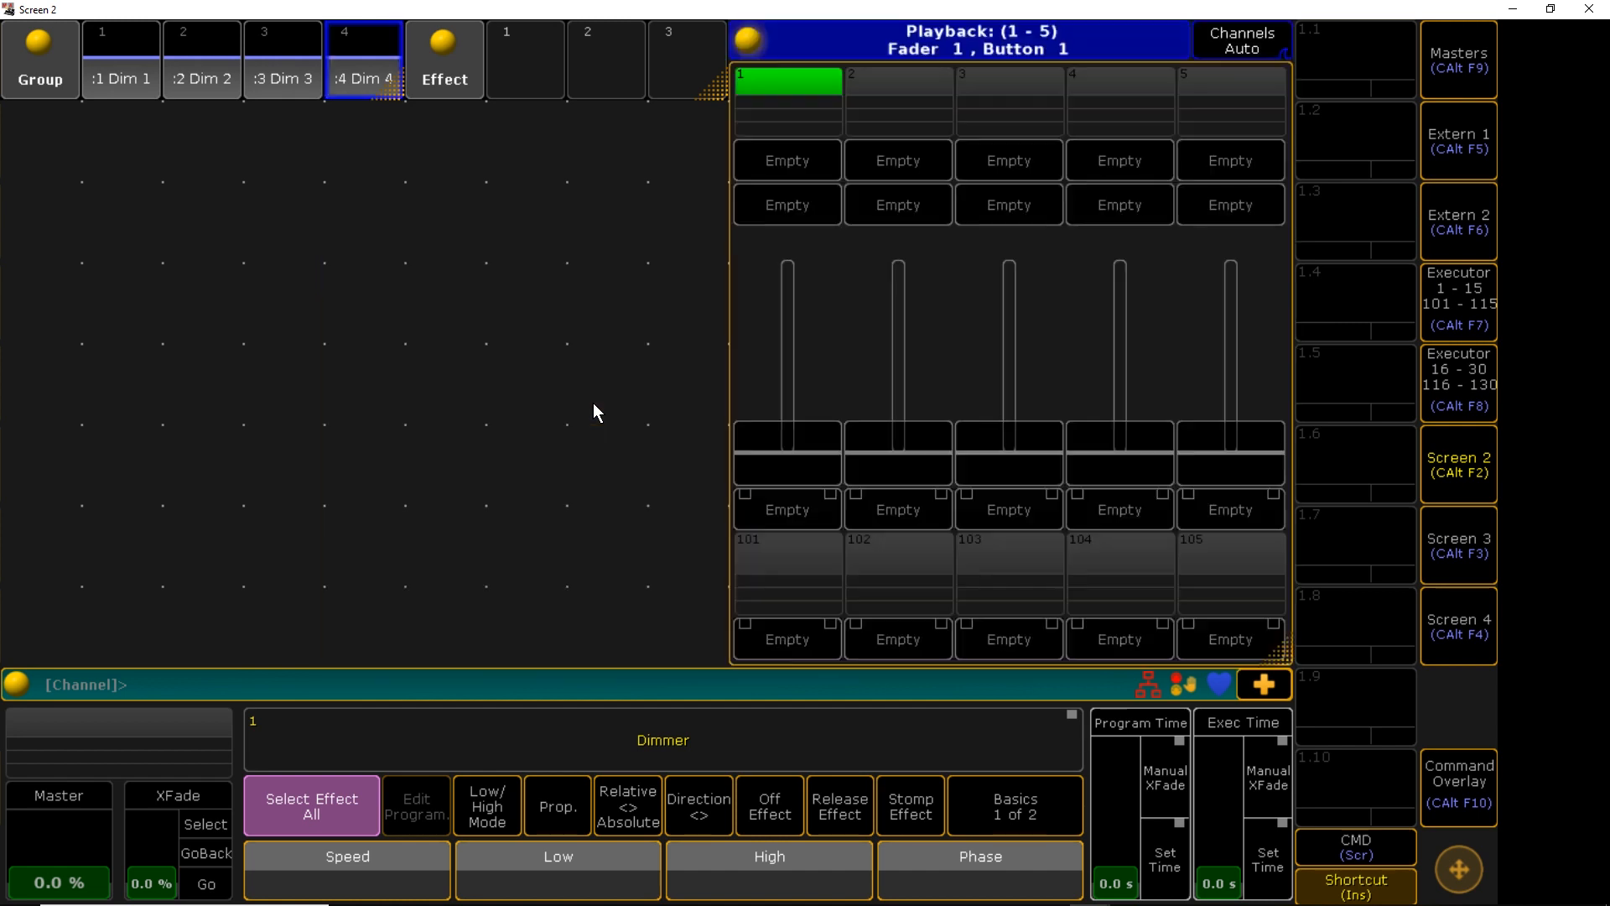
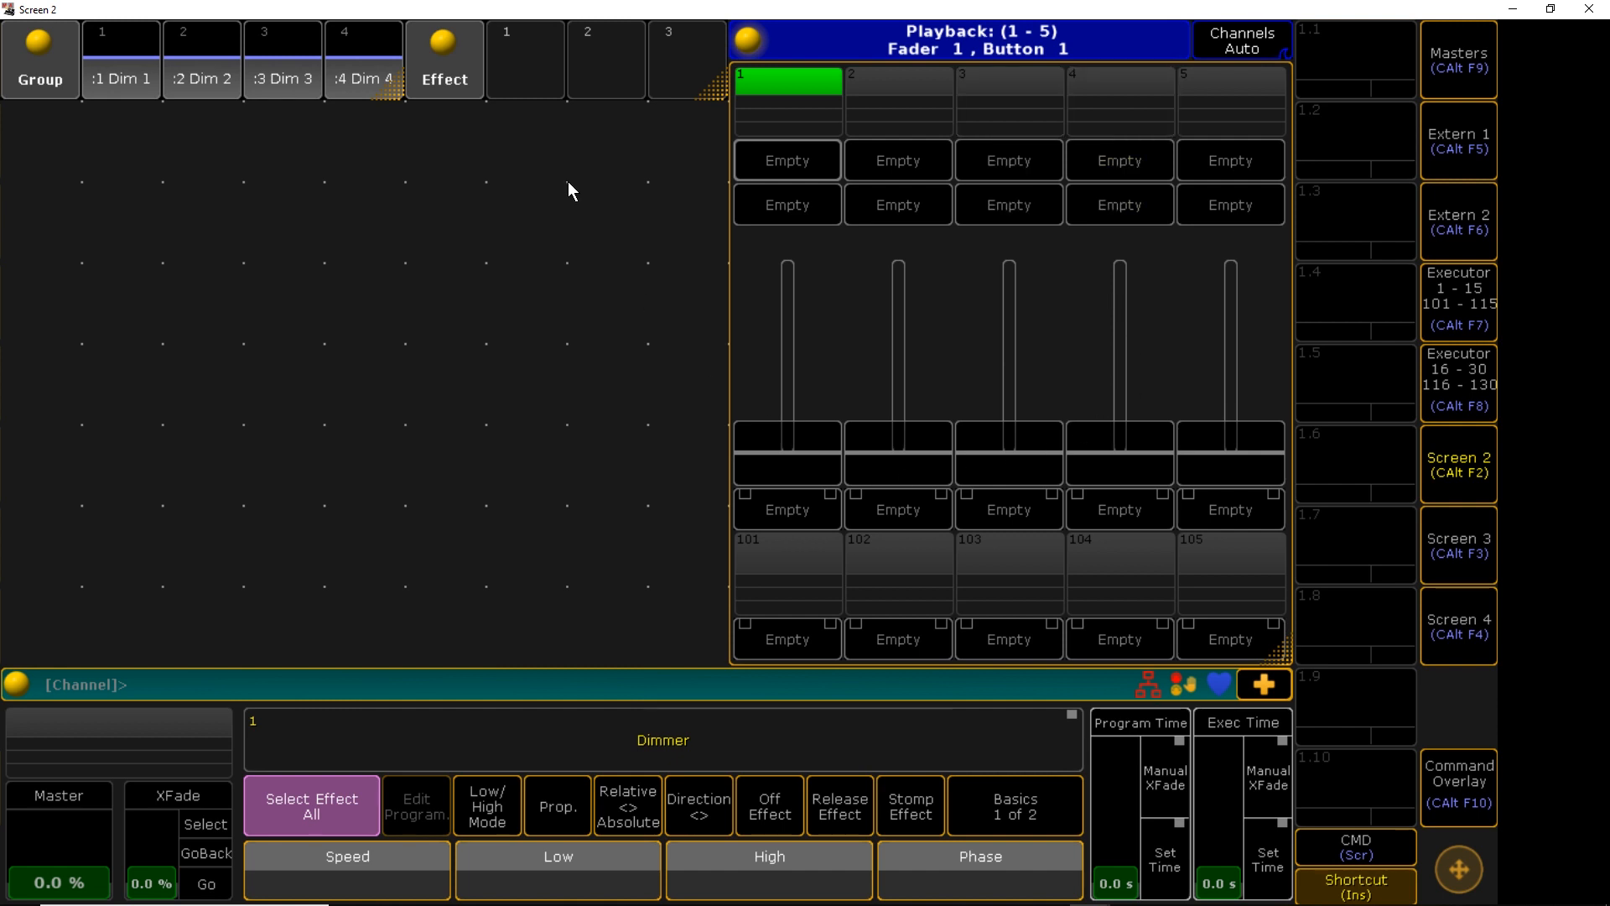
Select dimmer groups 1–4, restore Screen 2 and bring the main console window forward
left_click_drag(129, 77, 352, 80)
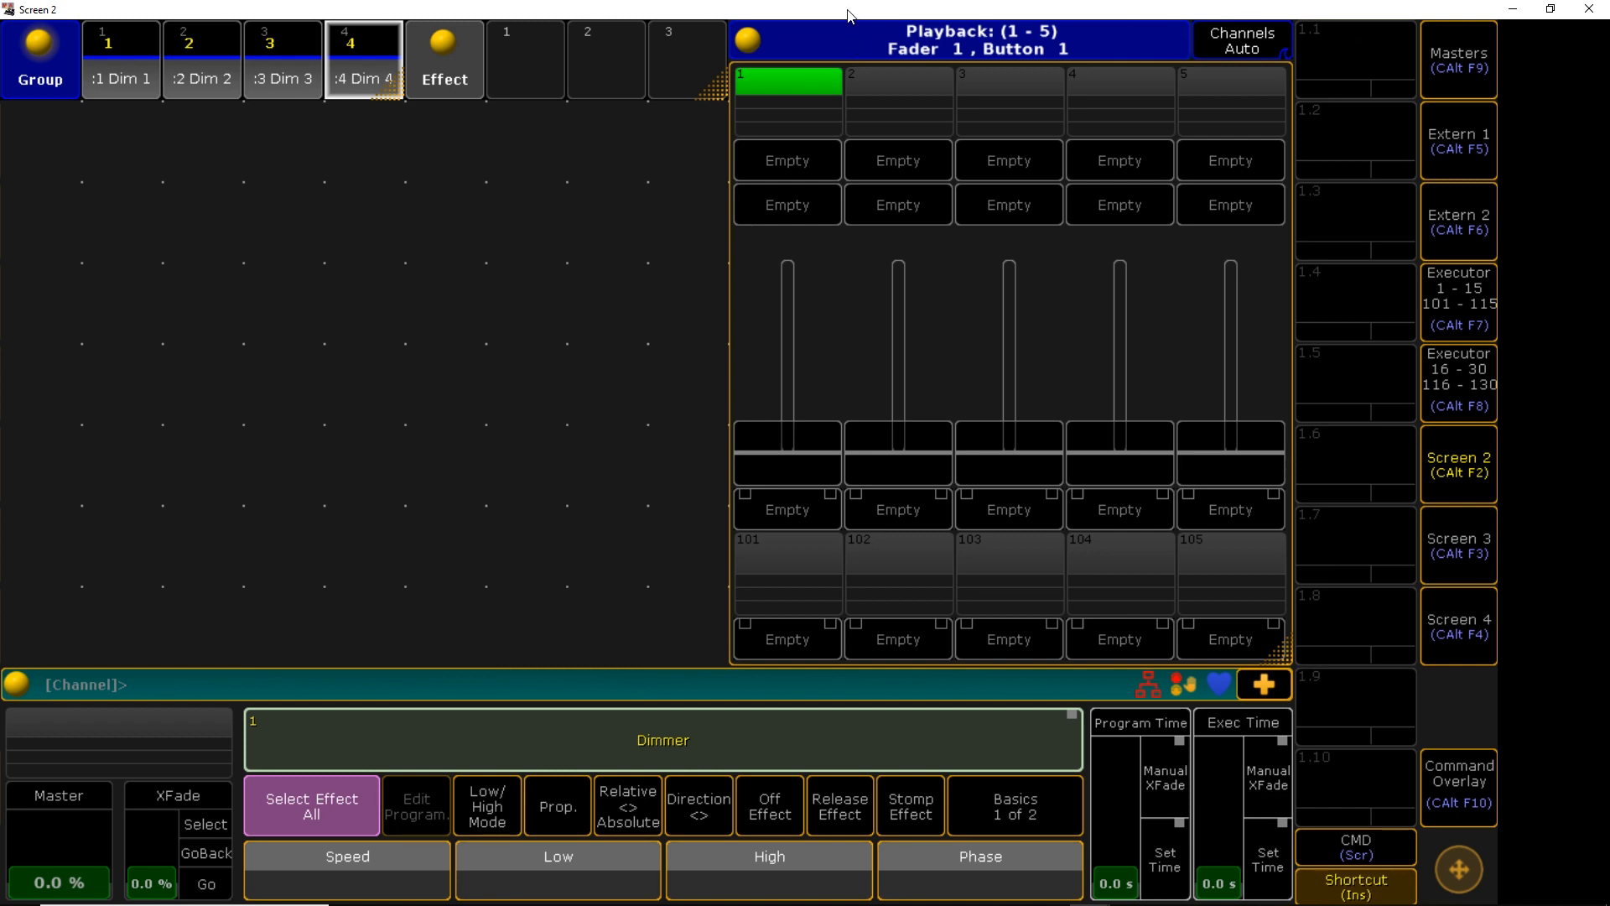
double_click(882, 11)
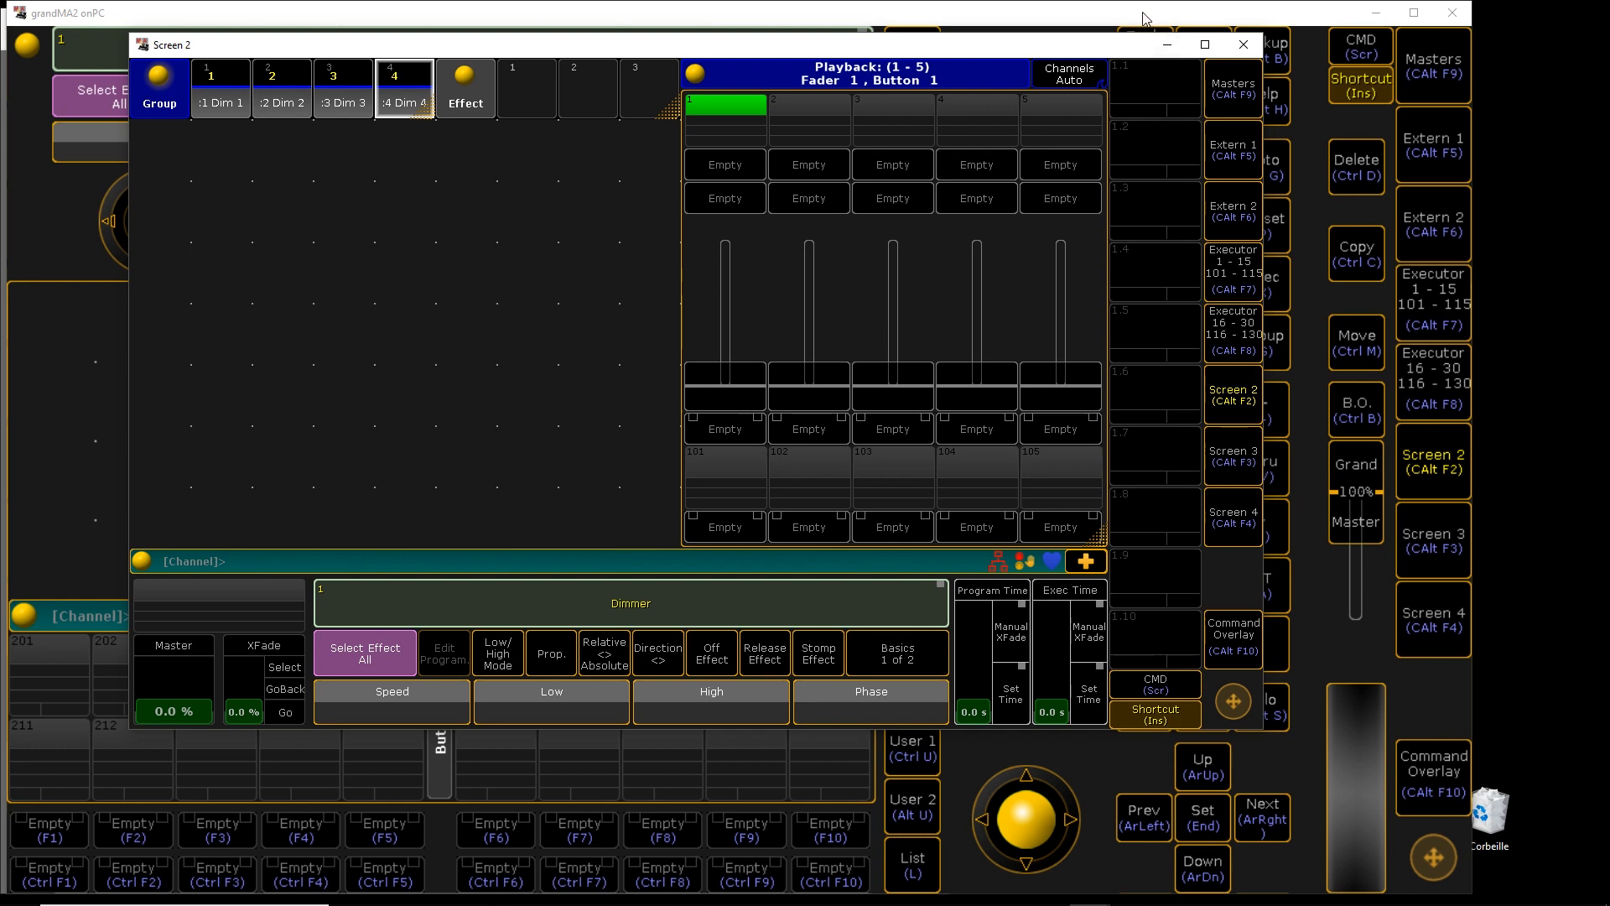
left_click(1142, 12)
Check in Setup > Auto Create that the Generic type holds Dim 1–4, then maximize Screen 2
left_click(1204, 52)
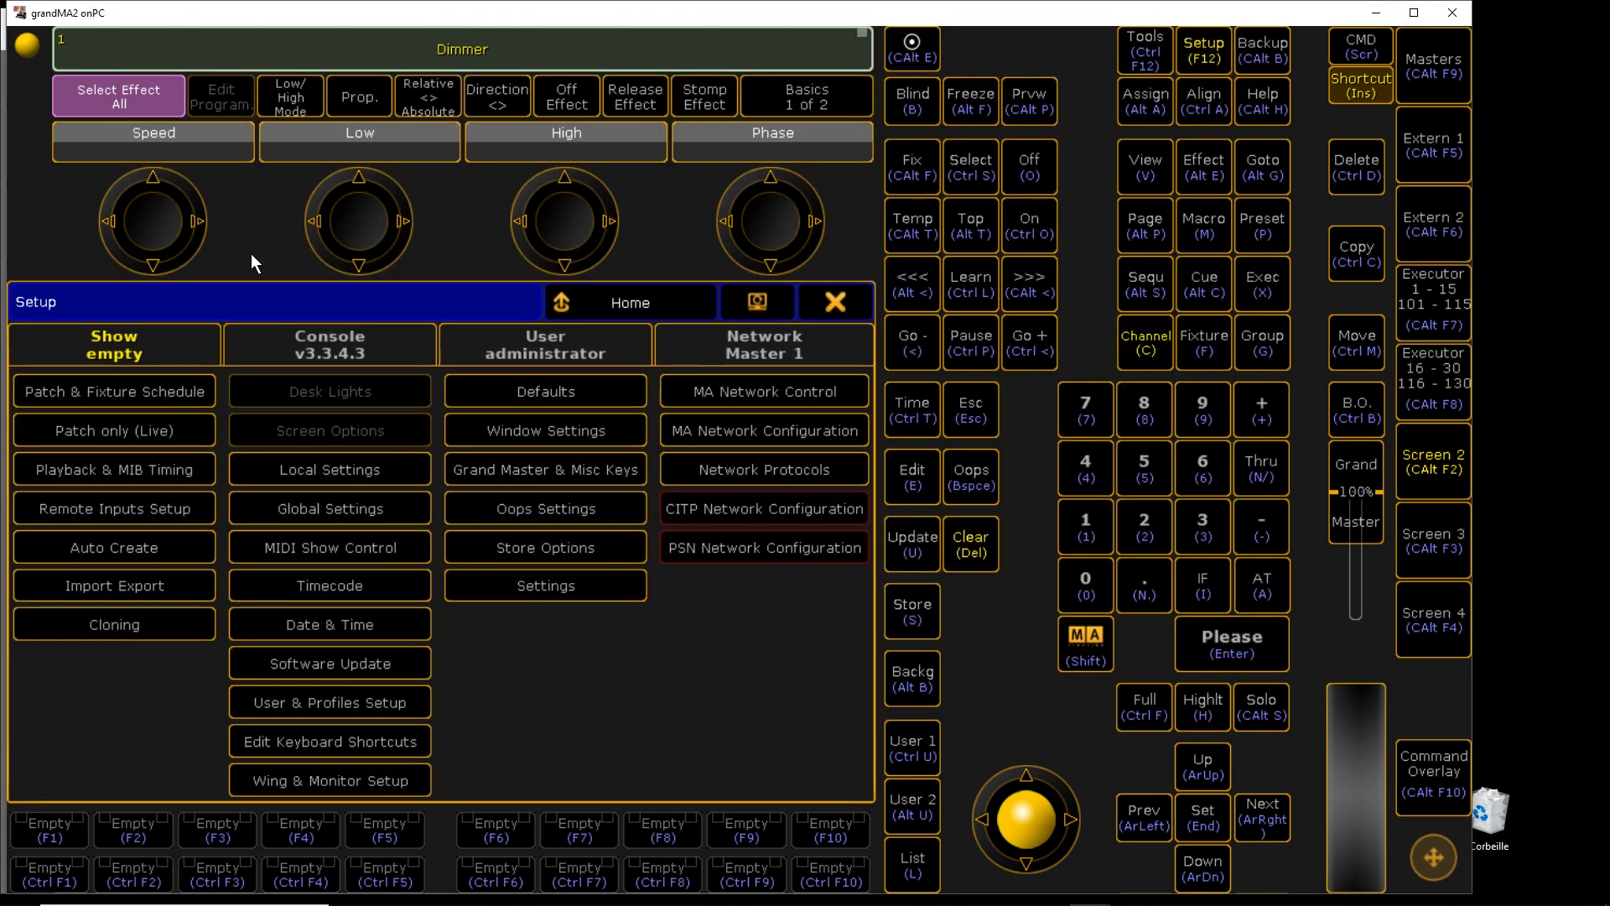
left_click(145, 548)
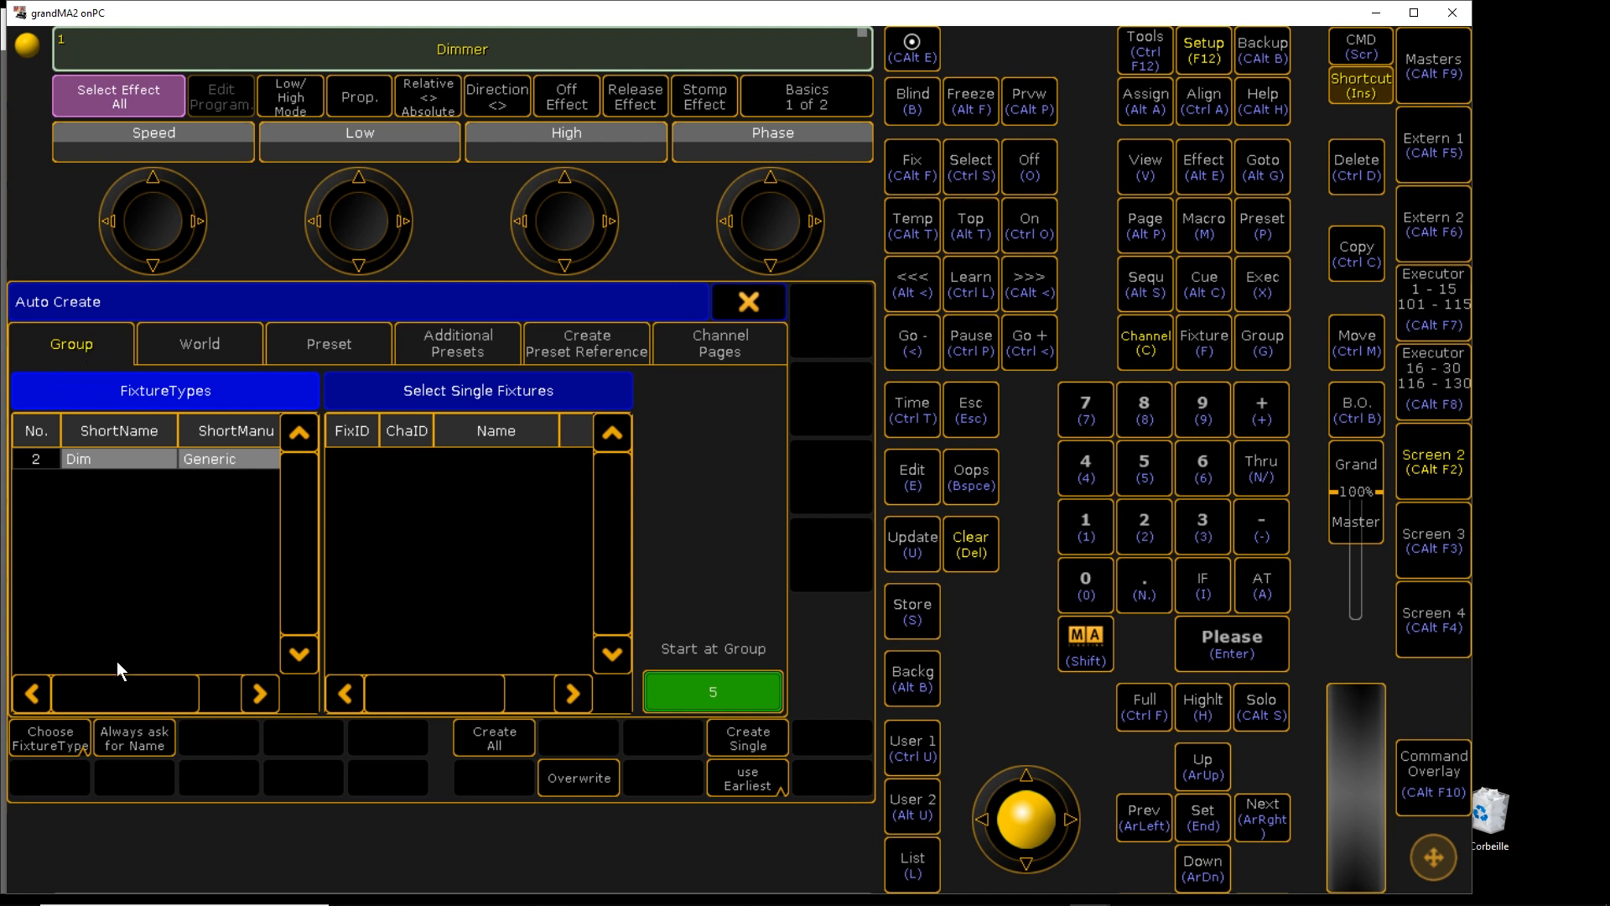
left_click_drag(142, 693, 183, 692)
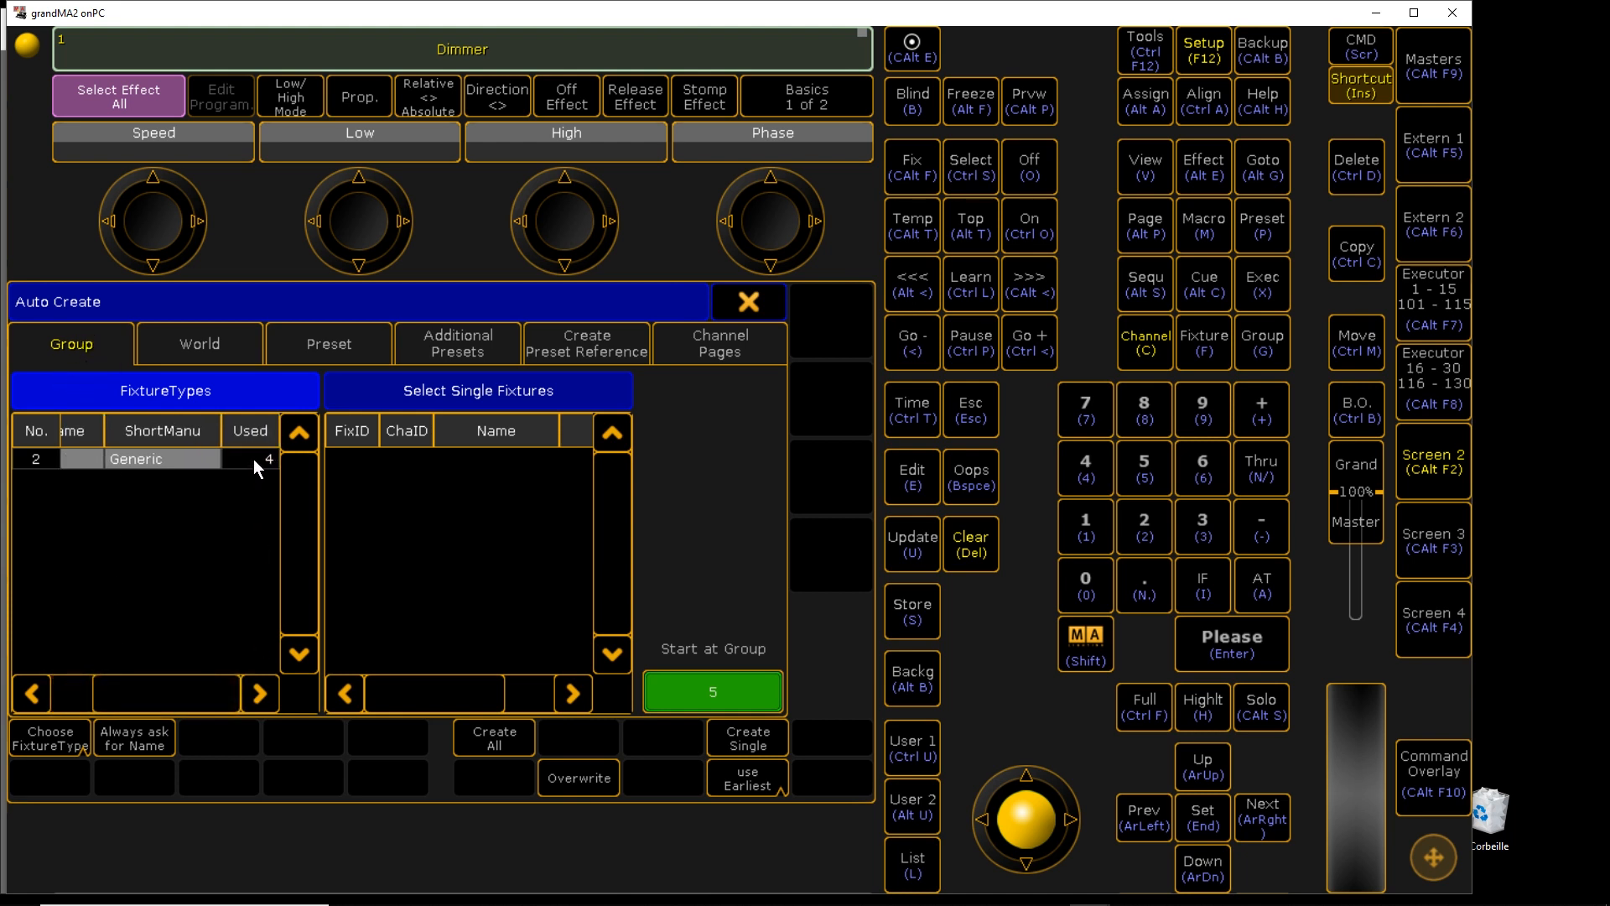
left_click(254, 459)
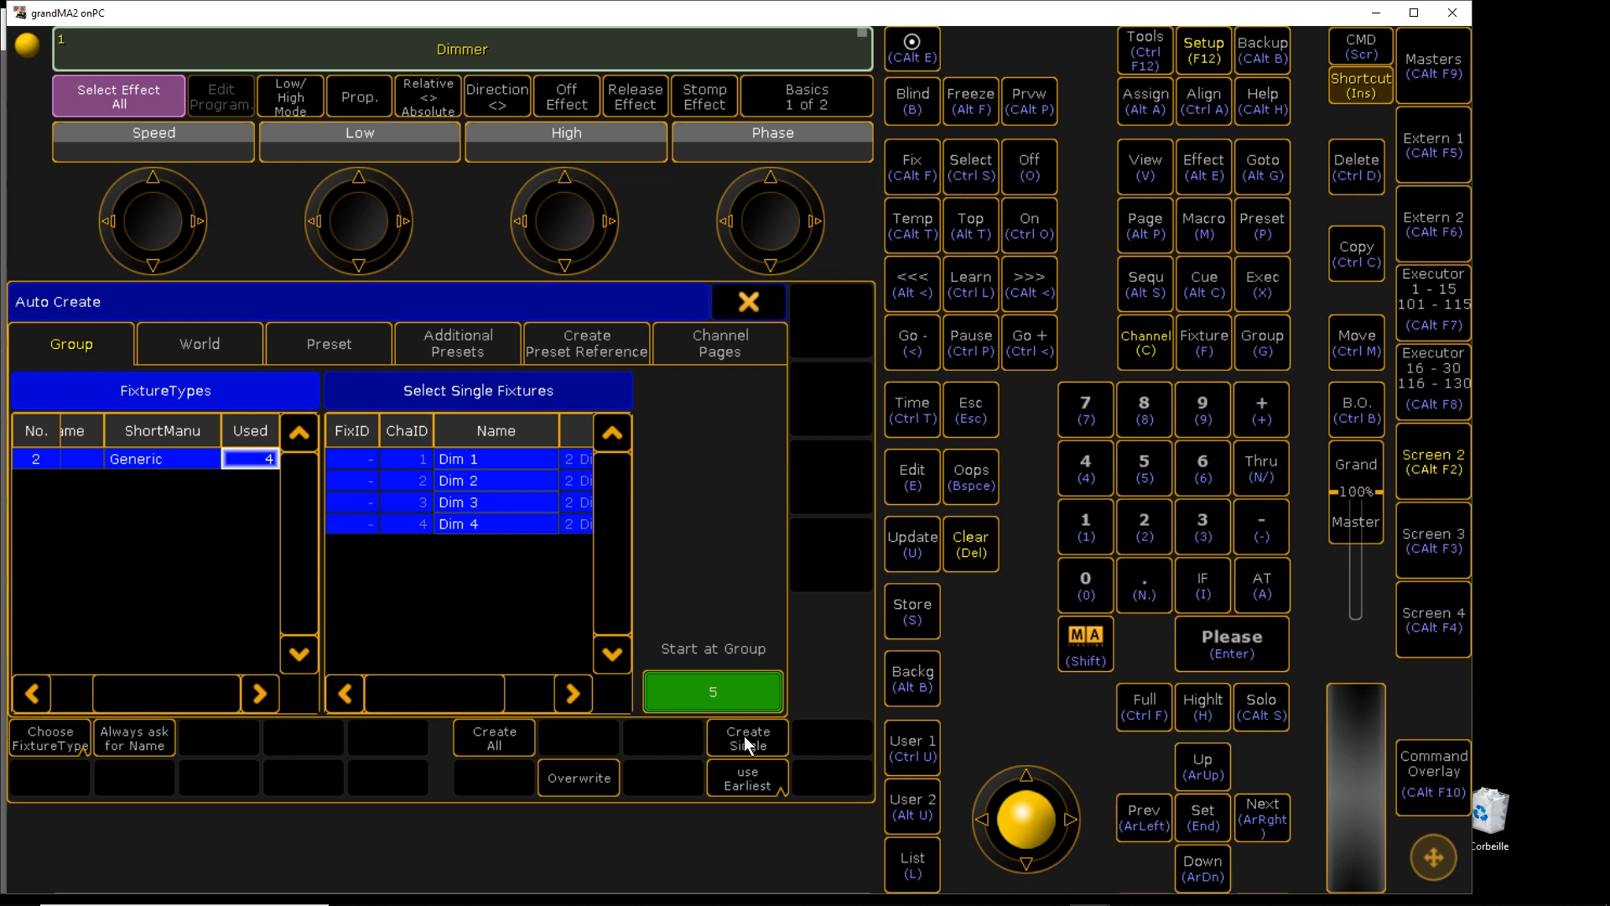
left_click(749, 303)
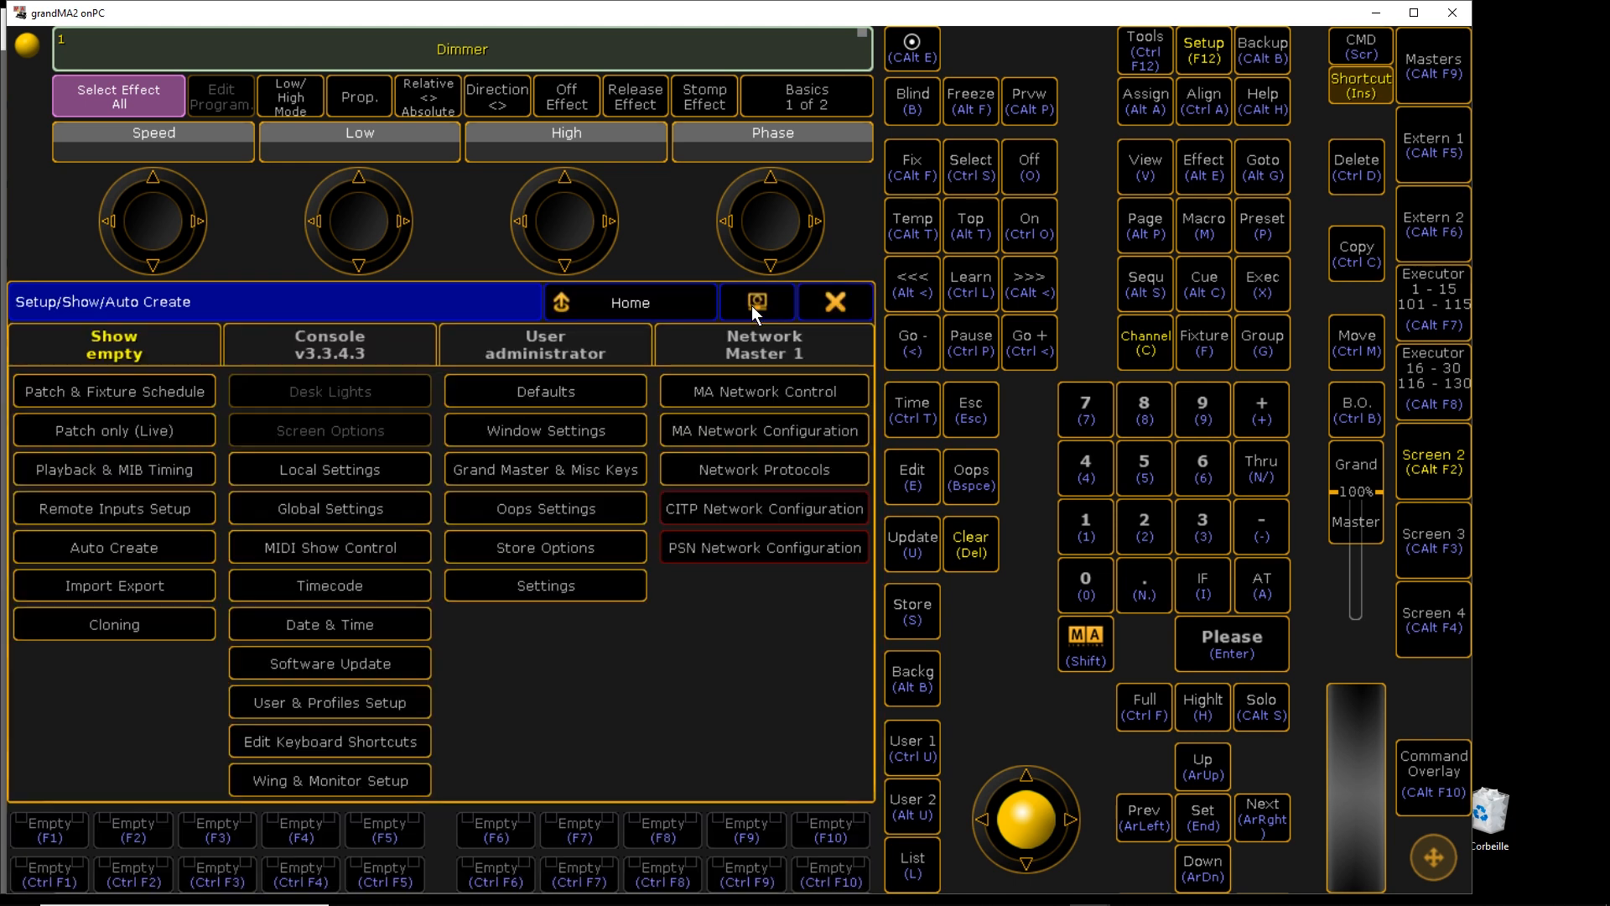
left_click(832, 304)
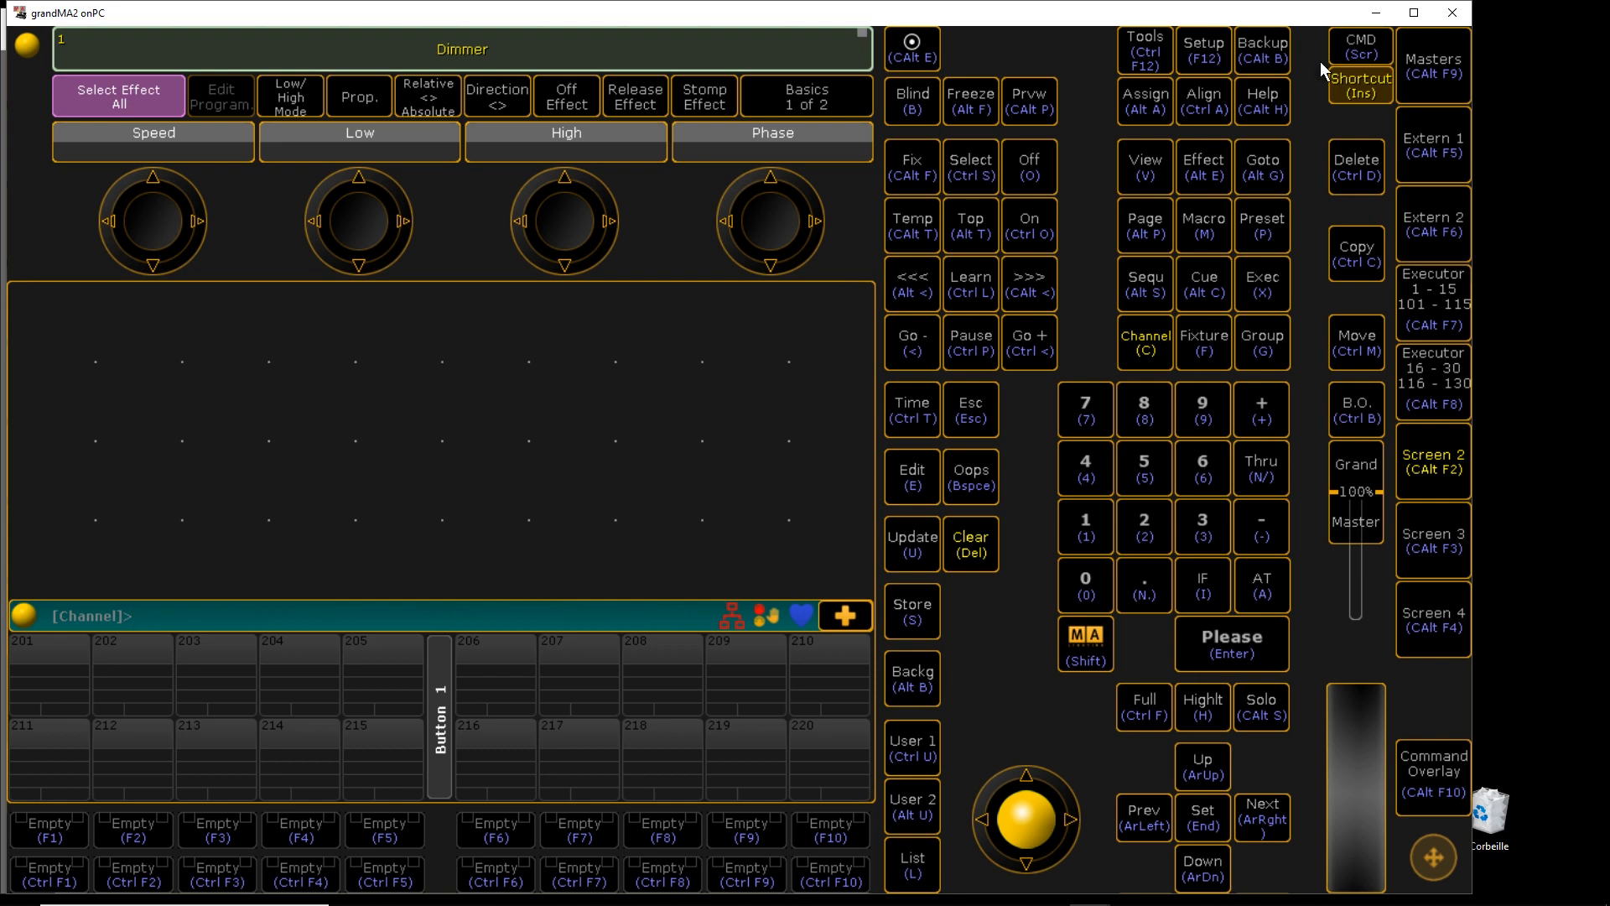
left_click_drag(1228, 9, 1311, 67)
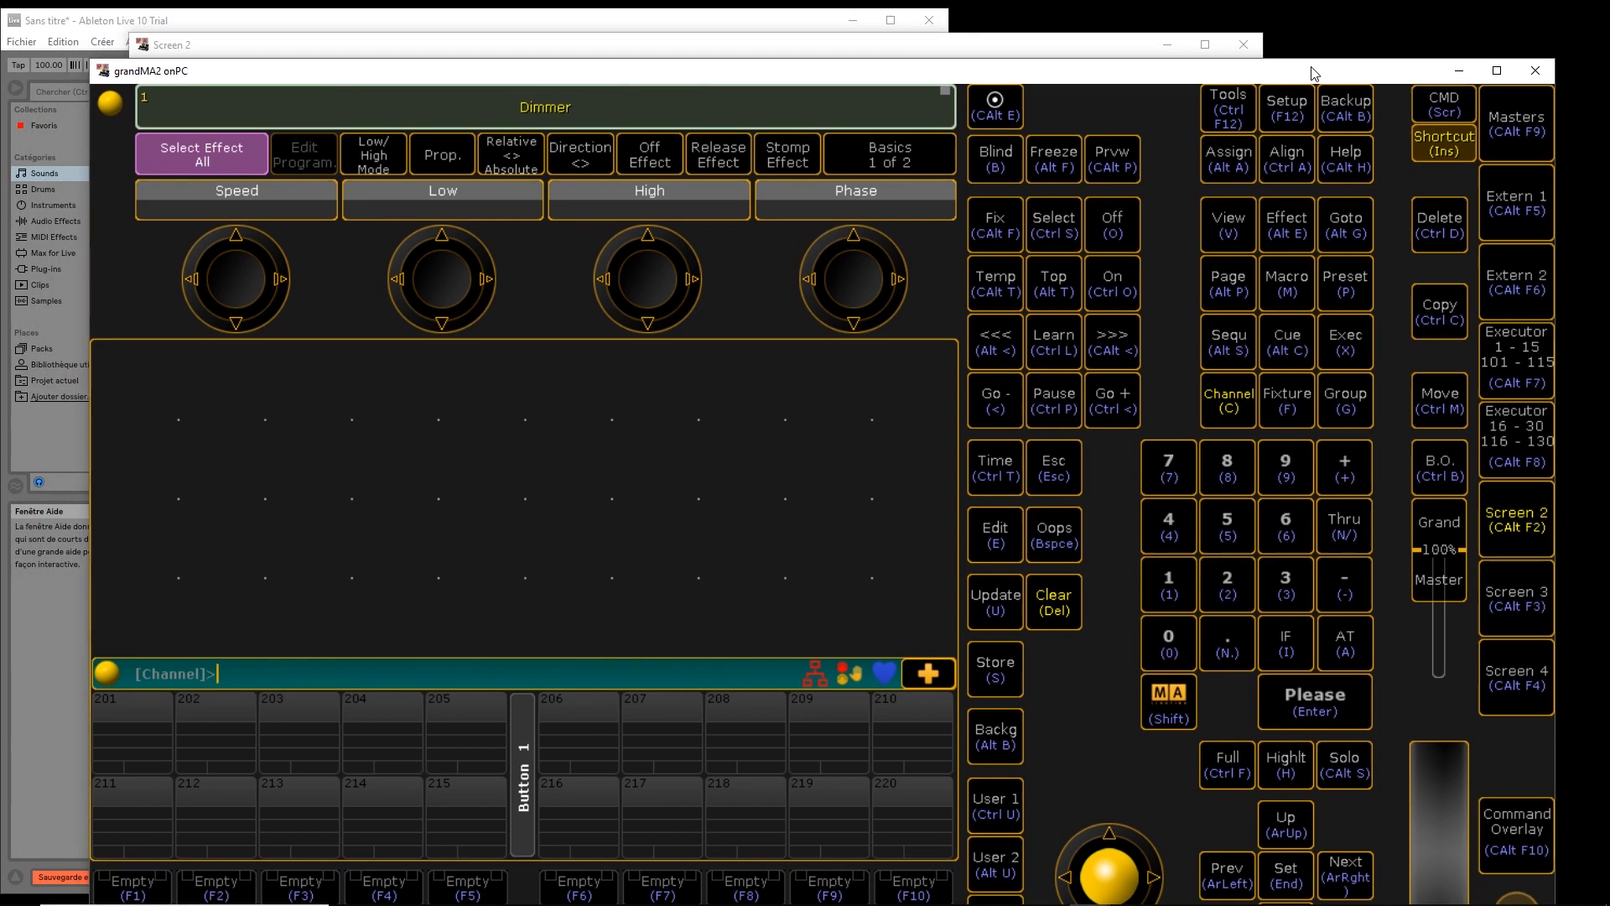
double_click(842, 48)
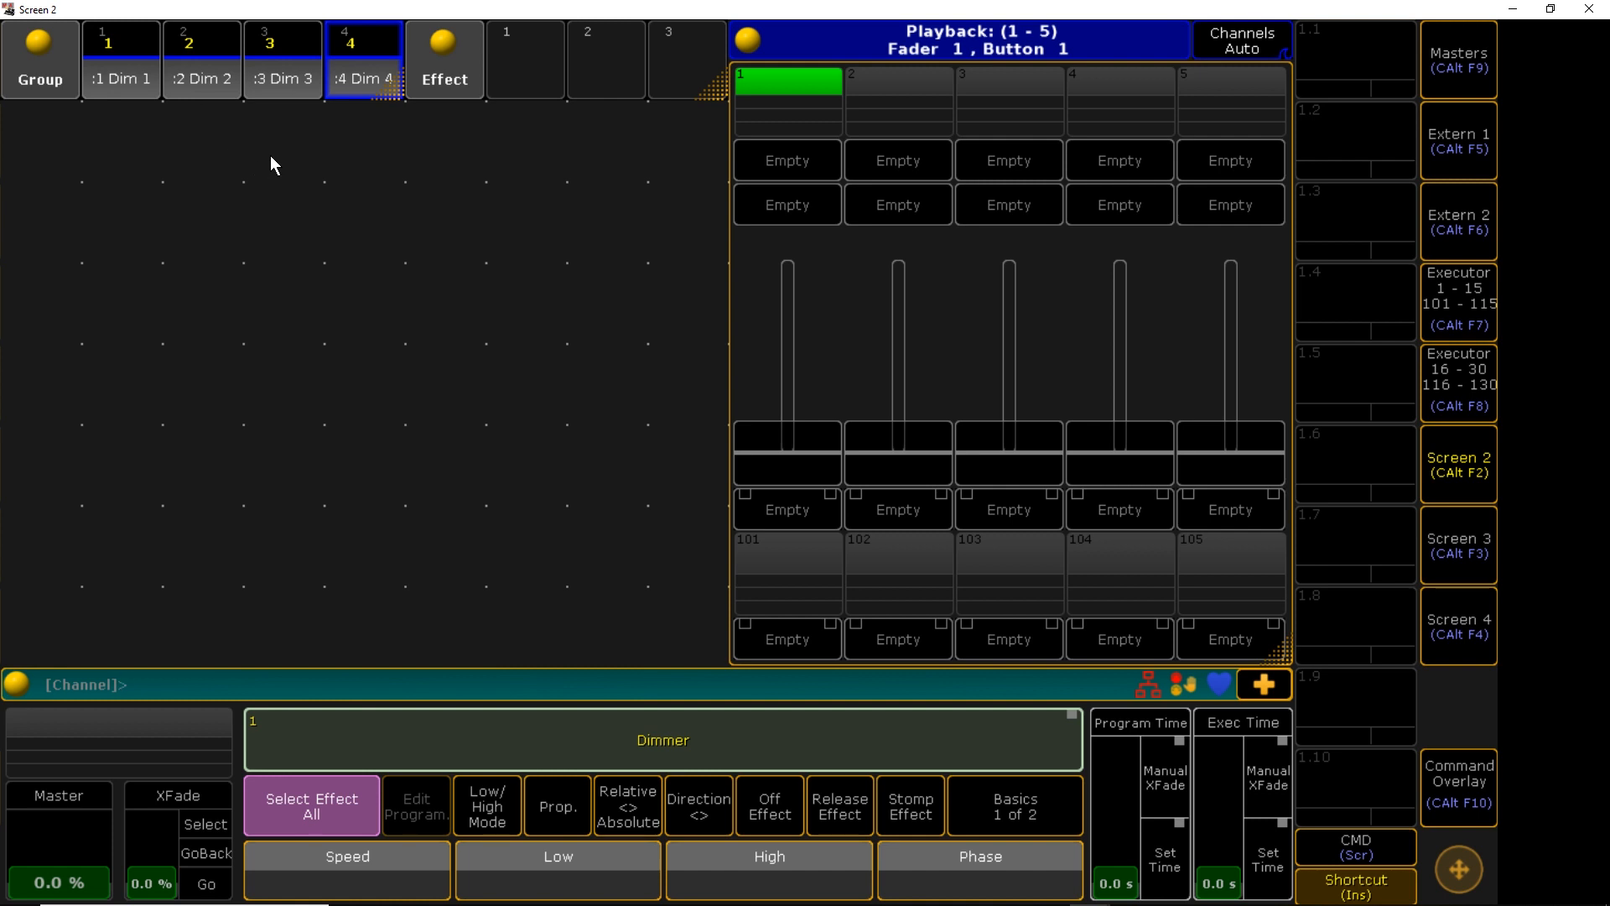
Add a Stage view window to the empty area of Screen 2
left_click(22, 145)
left_click(874, 316)
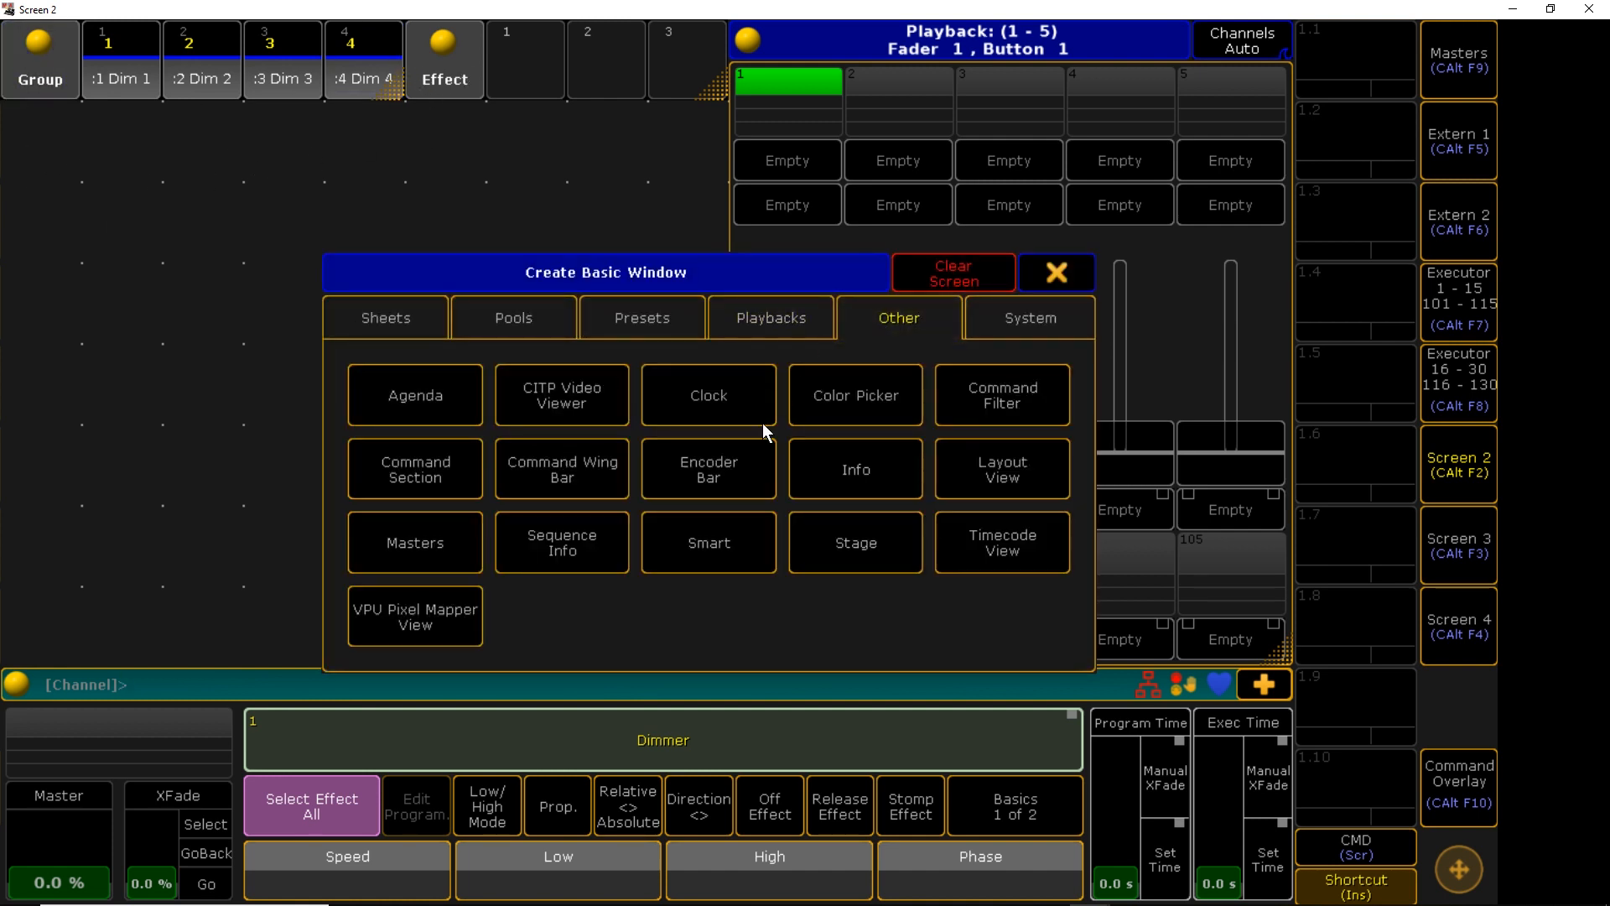
left_click(814, 549)
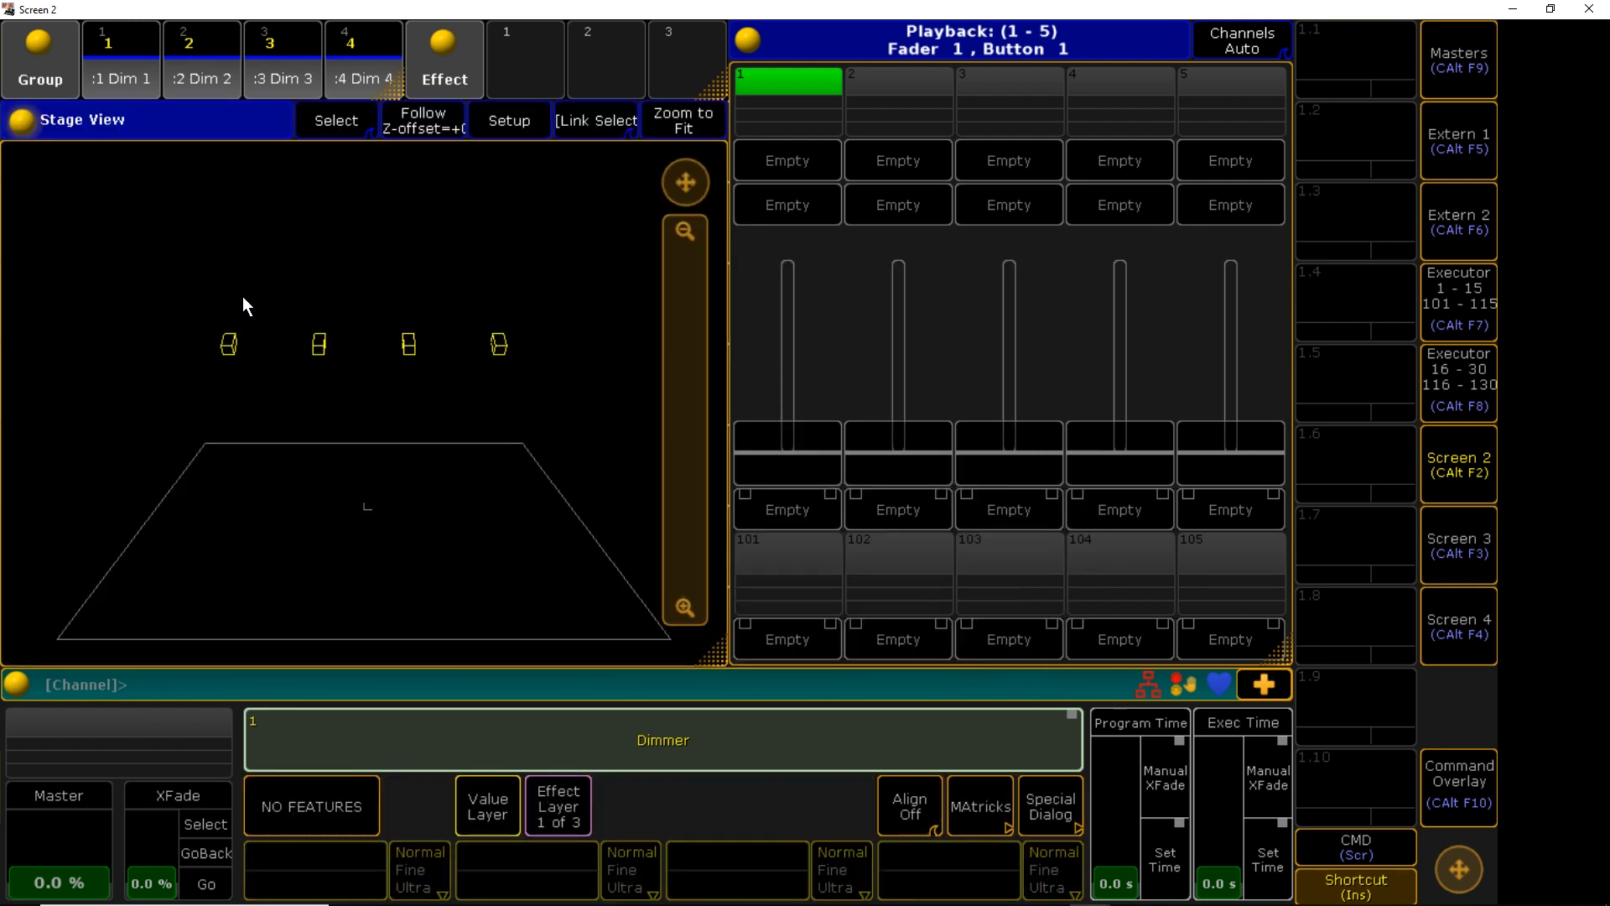
Select dimmer groups Dim 1 to Dim 4 and switch back to the main console window
left_click(229, 345)
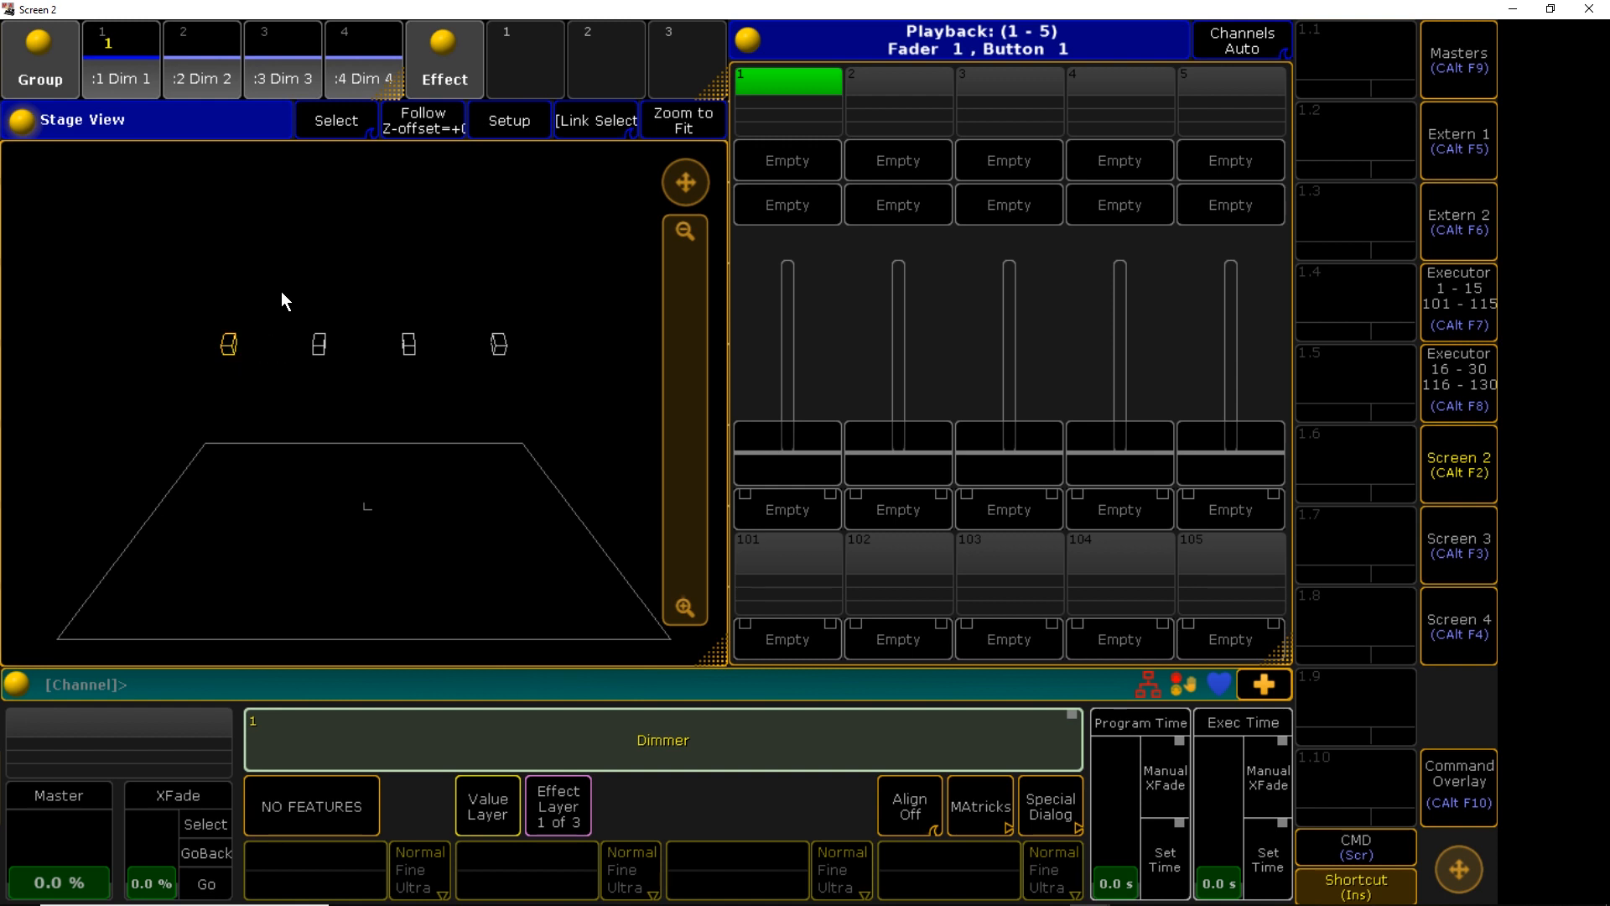
left_click(203, 76)
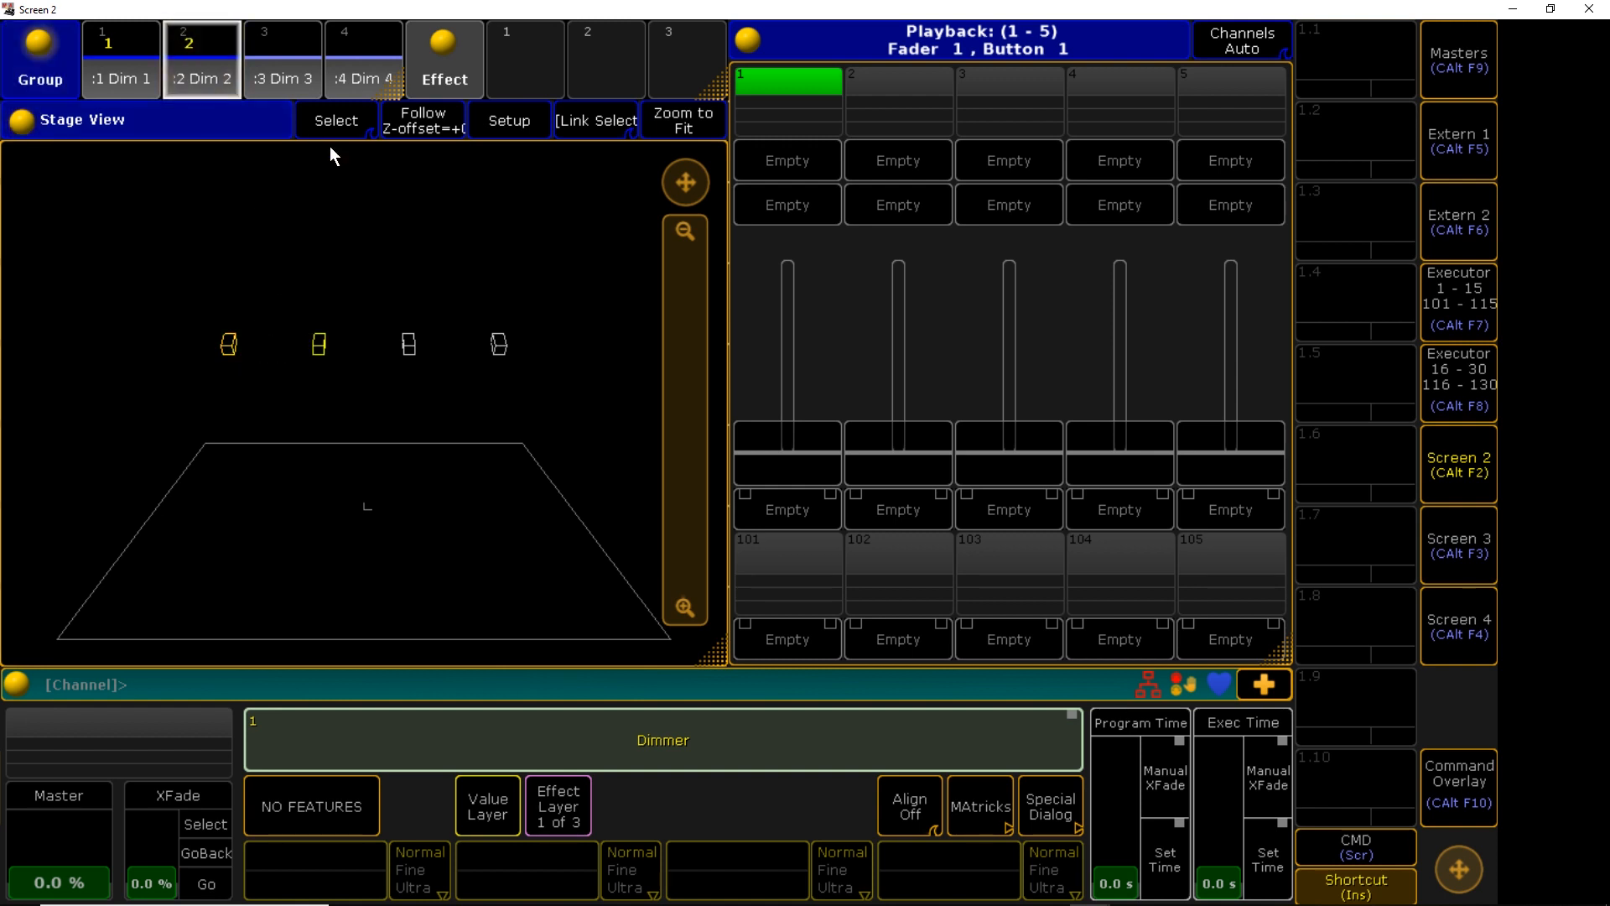
left_click(292, 65)
left_click(369, 78)
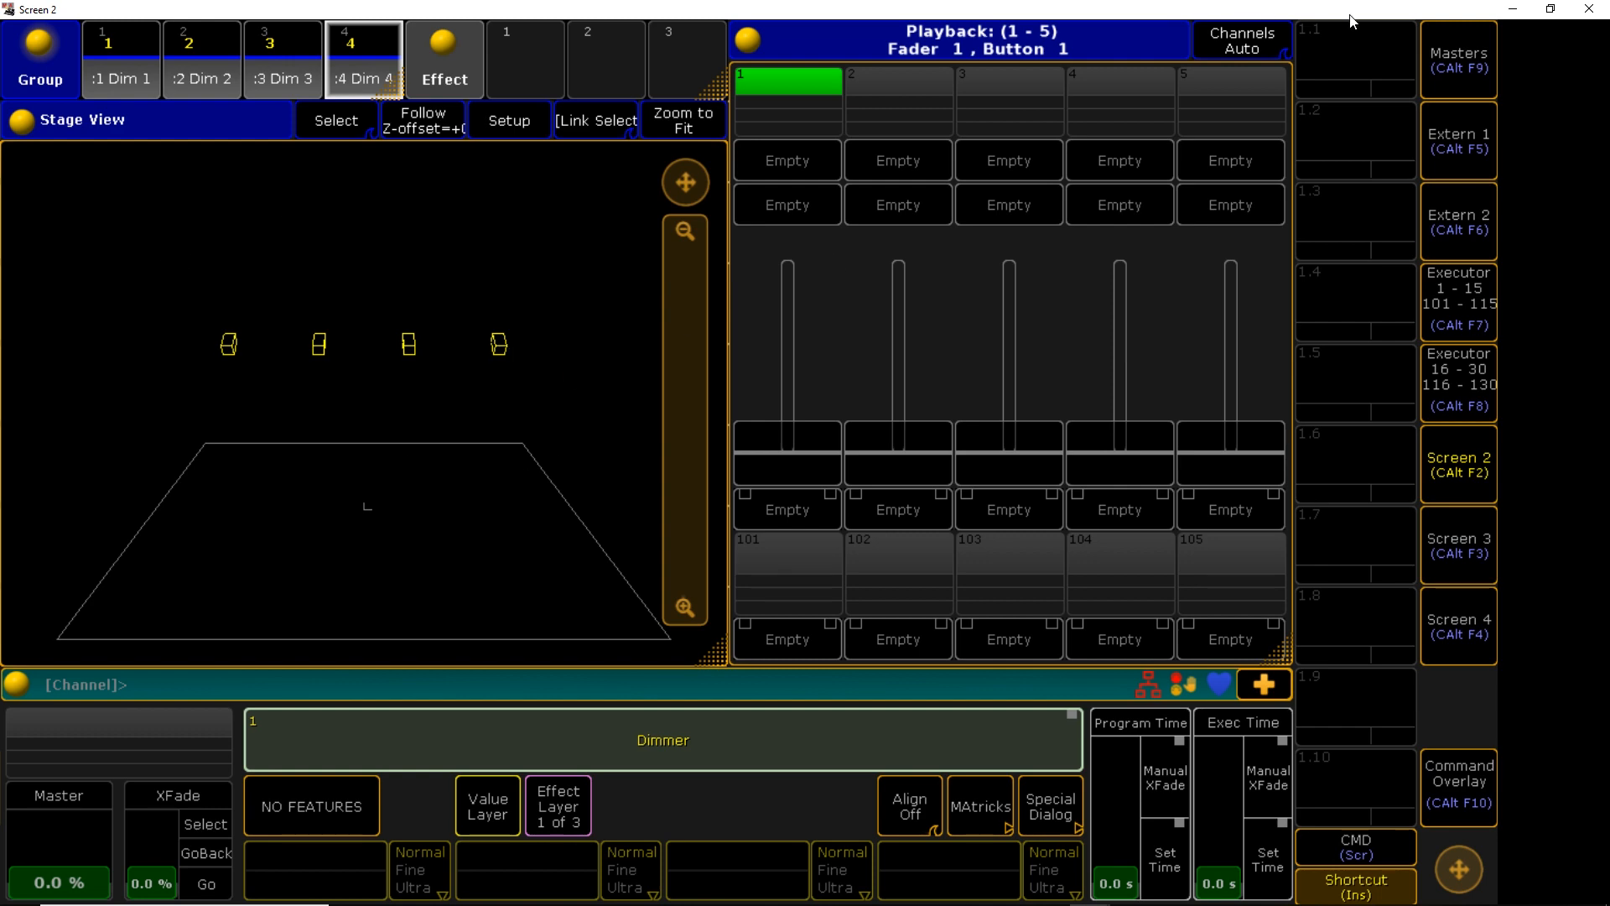
key("alt+Tab")
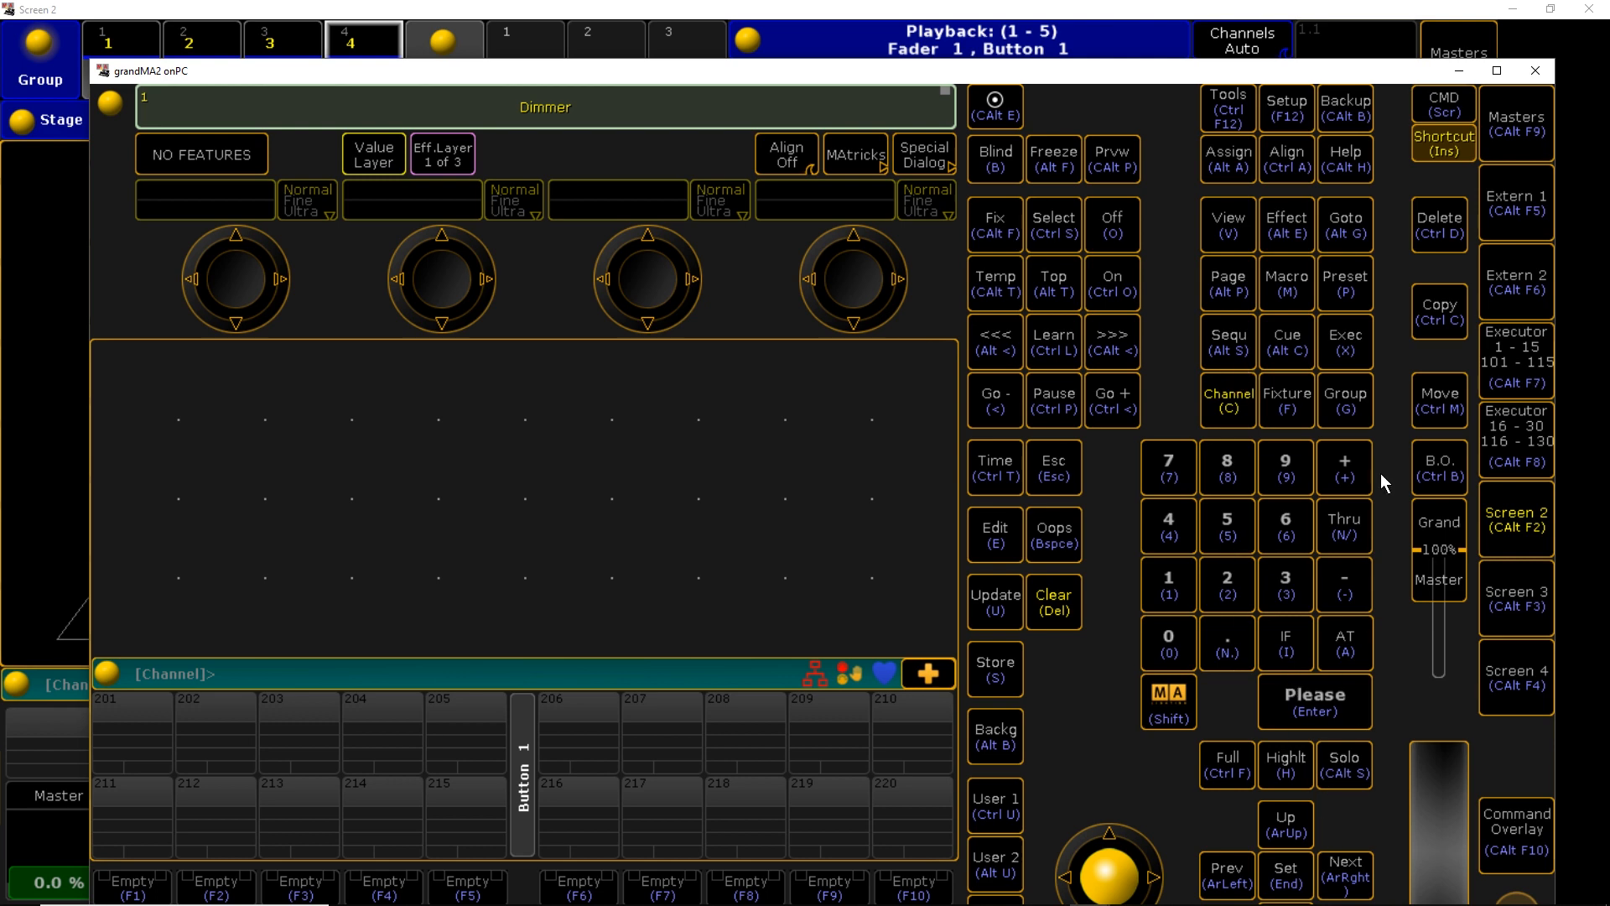
Move the main window aside to uncover Screen 2 and bring Screen 2 to the front
left_click_drag(1231, 76, 1157, 25)
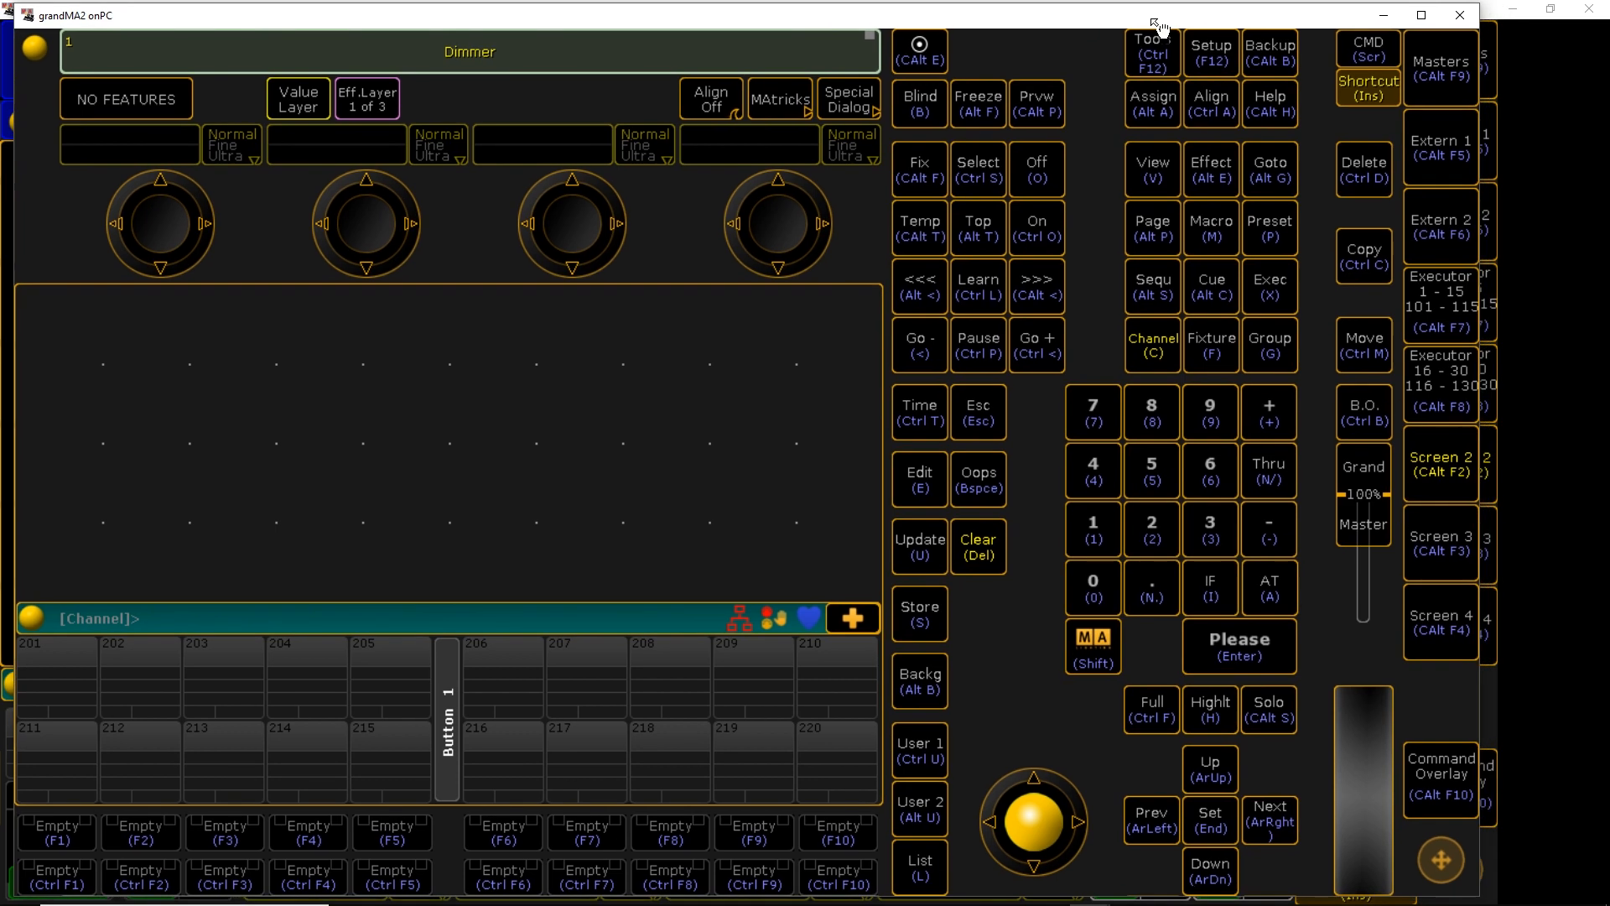
left_click(1275, 580)
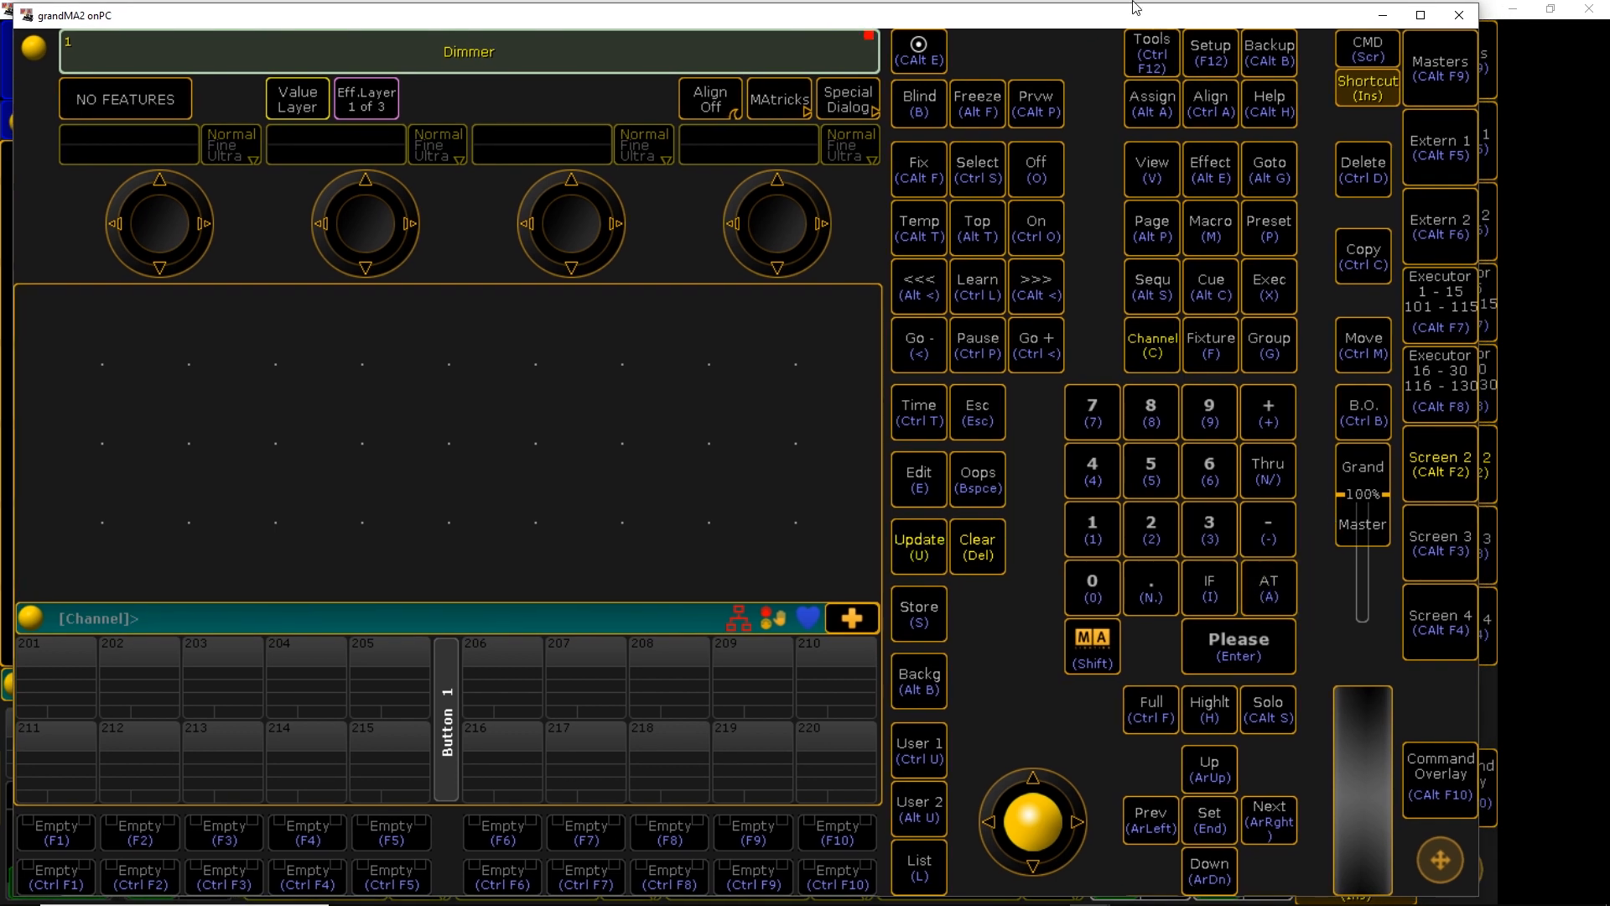
left_click_drag(1140, 18, 1118, 48)
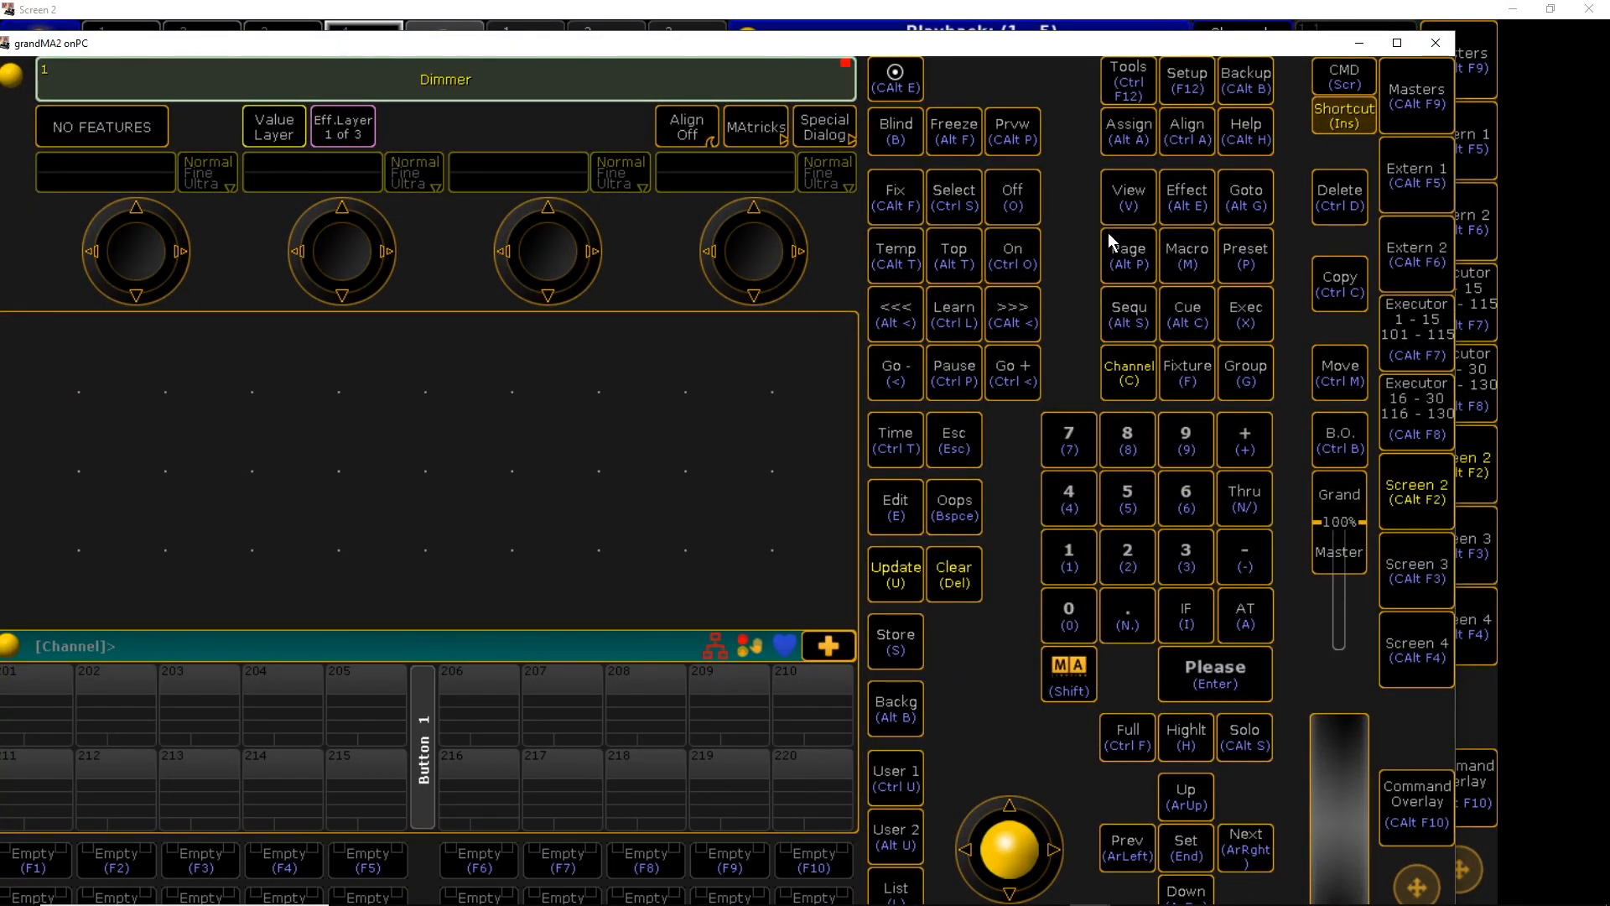
left_click_drag(1020, 50, 1061, 107)
left_click(1044, 12)
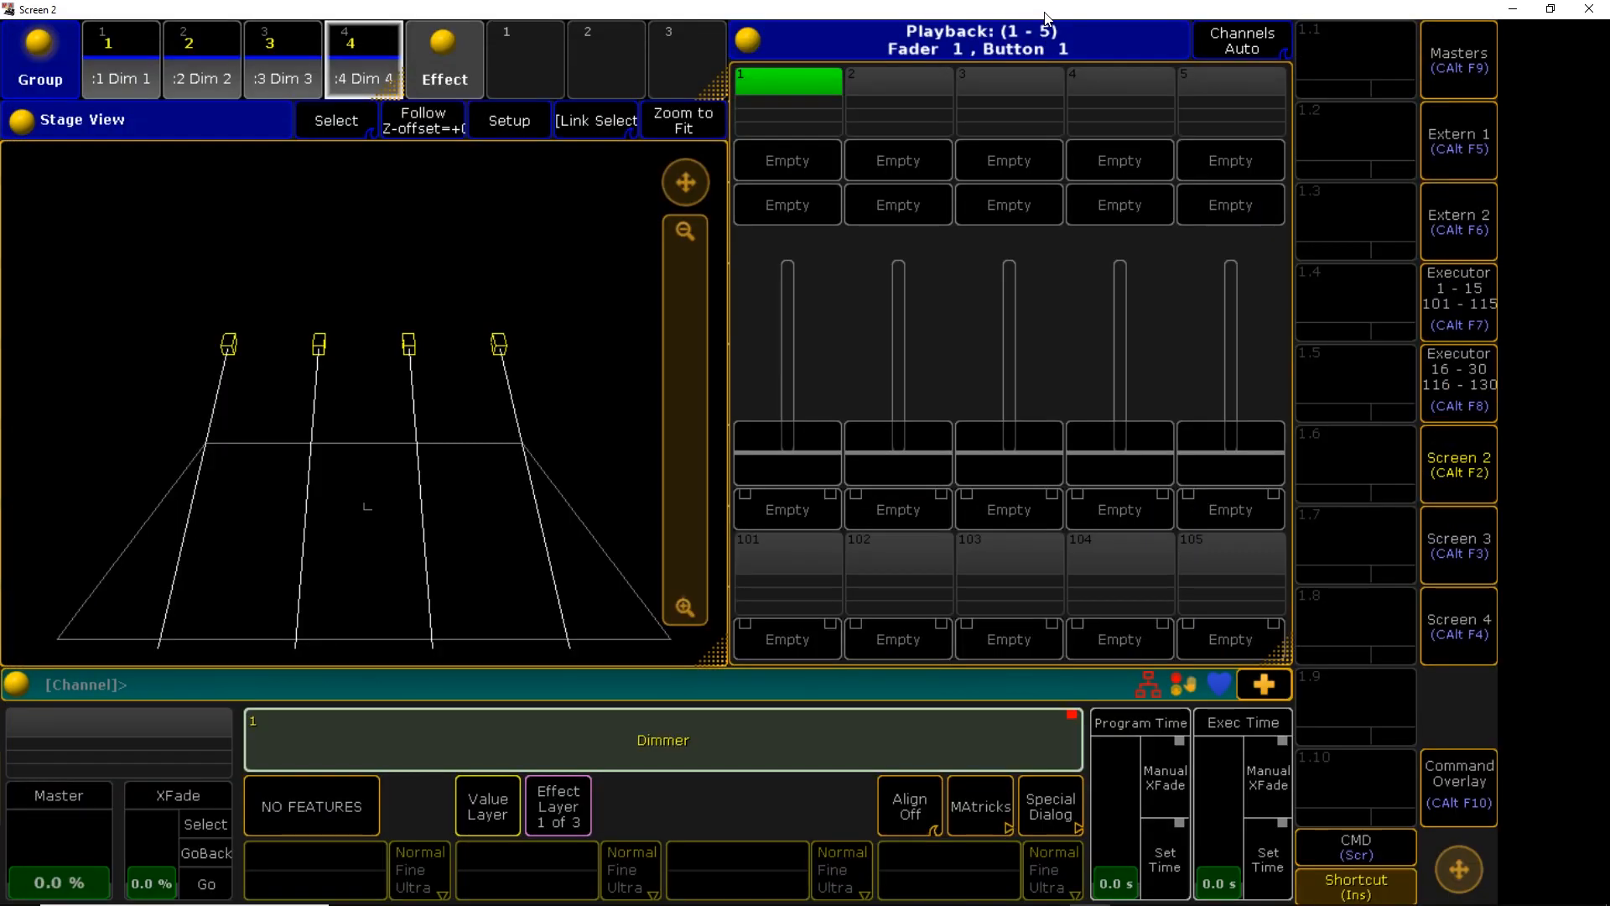
Store the lit dimmers as a cue on executor 1 and test it with its fader
key("a")
key("Escape")
key("s")
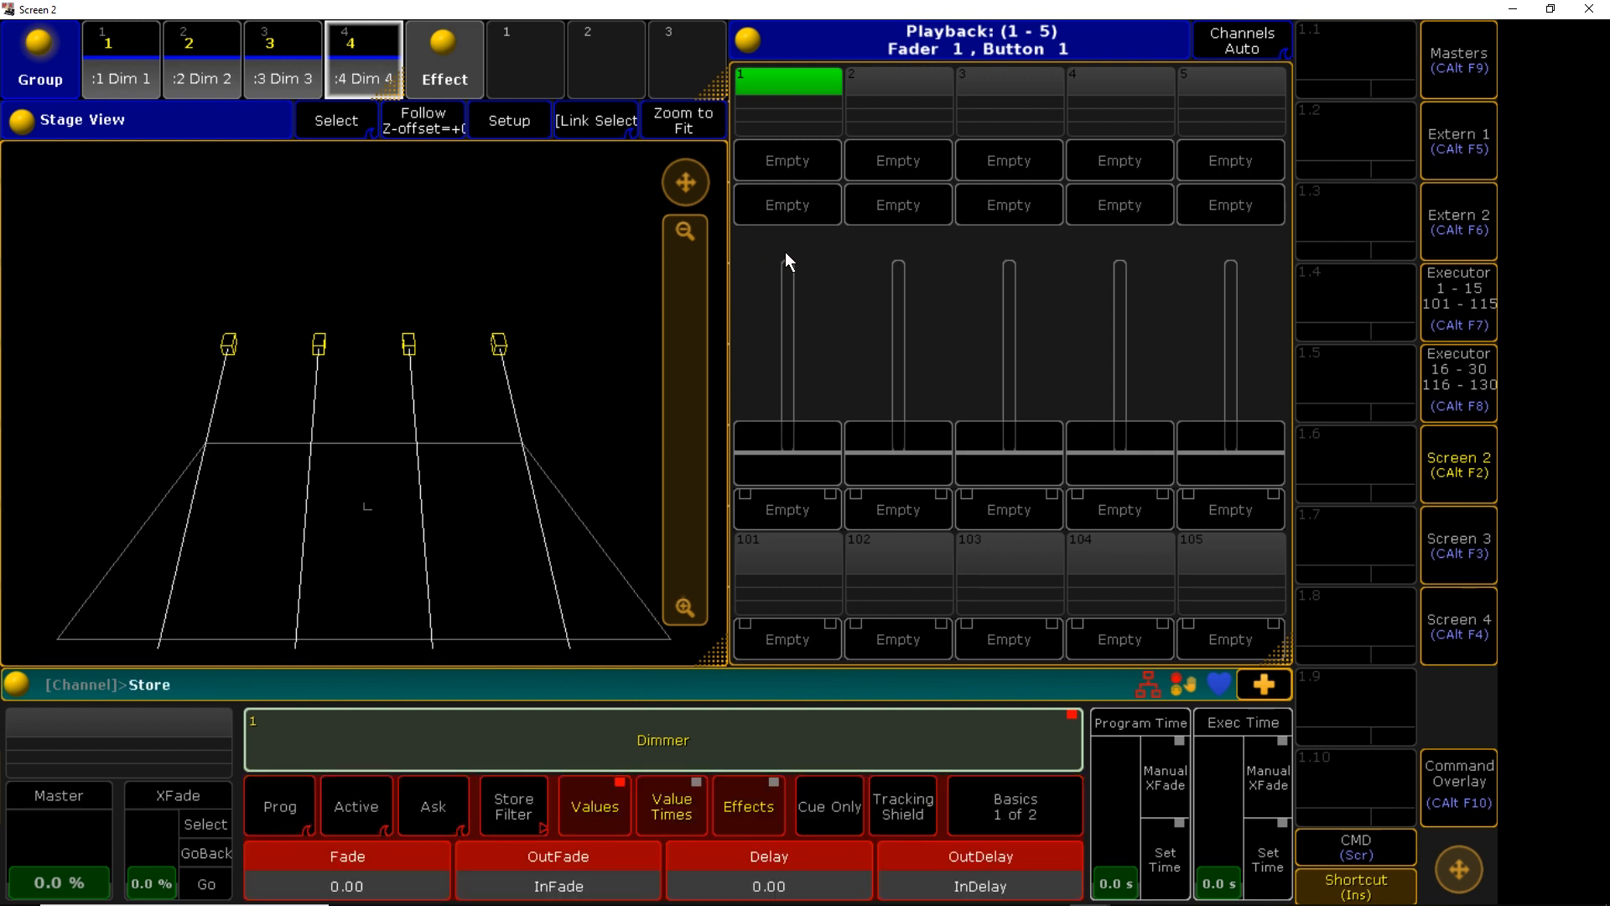
left_click(786, 163)
left_click_drag(781, 372, 802, 431)
left_click_drag(804, 374, 797, 498)
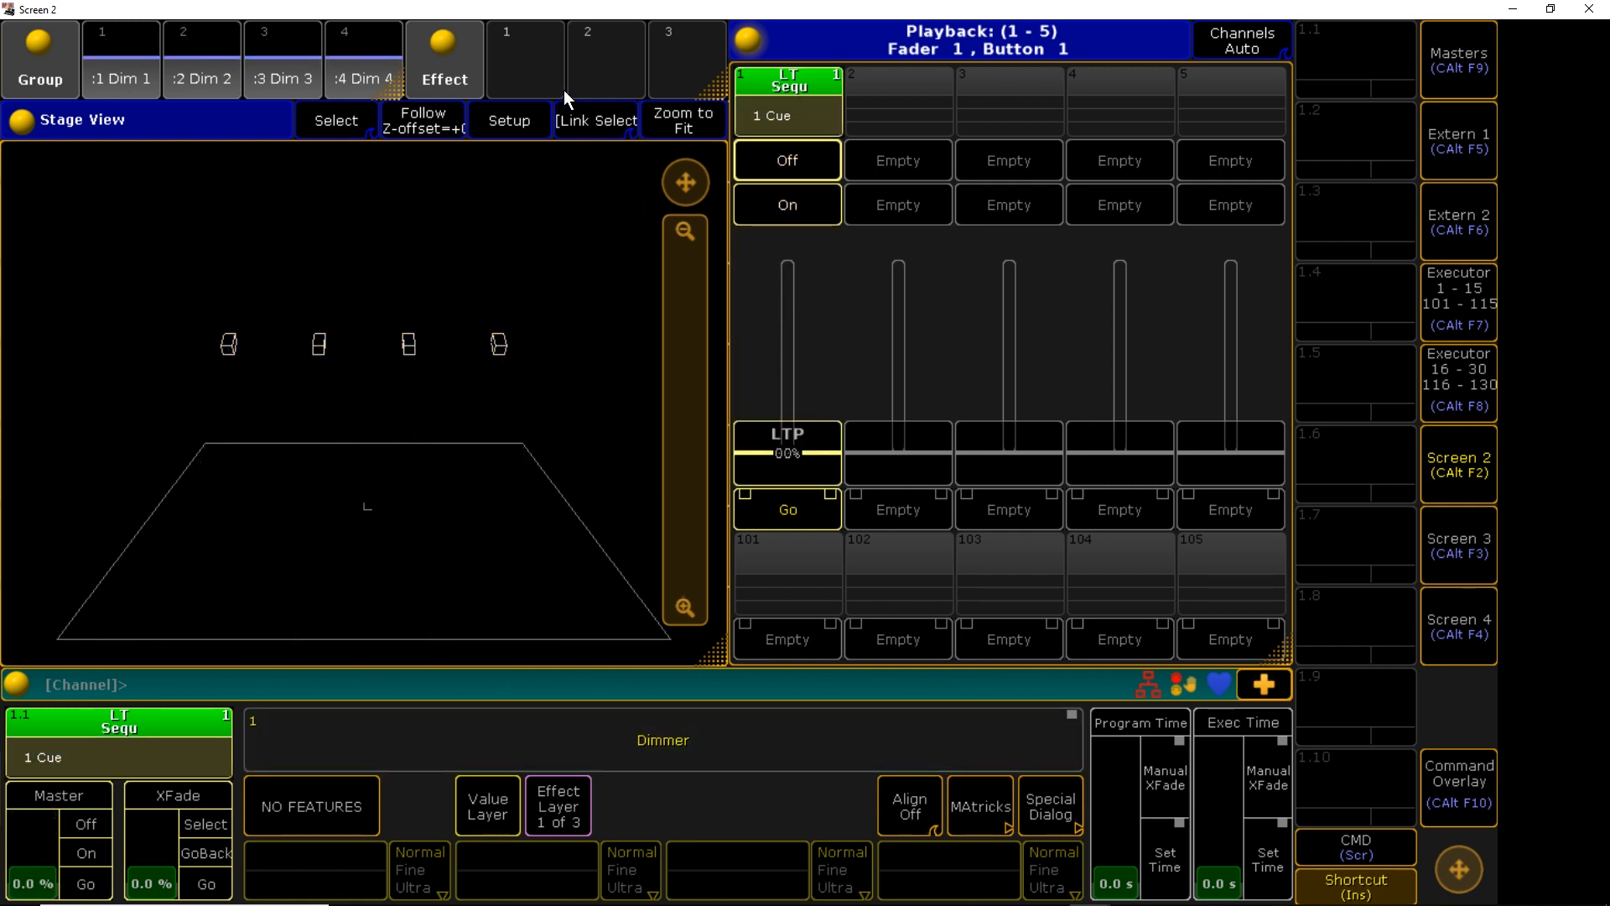
left_click_drag(788, 452, 801, 498)
Reselect dimmer groups Dim 1 to Dim 4
left_click(124, 72)
left_click(209, 63)
left_click(275, 68)
left_click(344, 64)
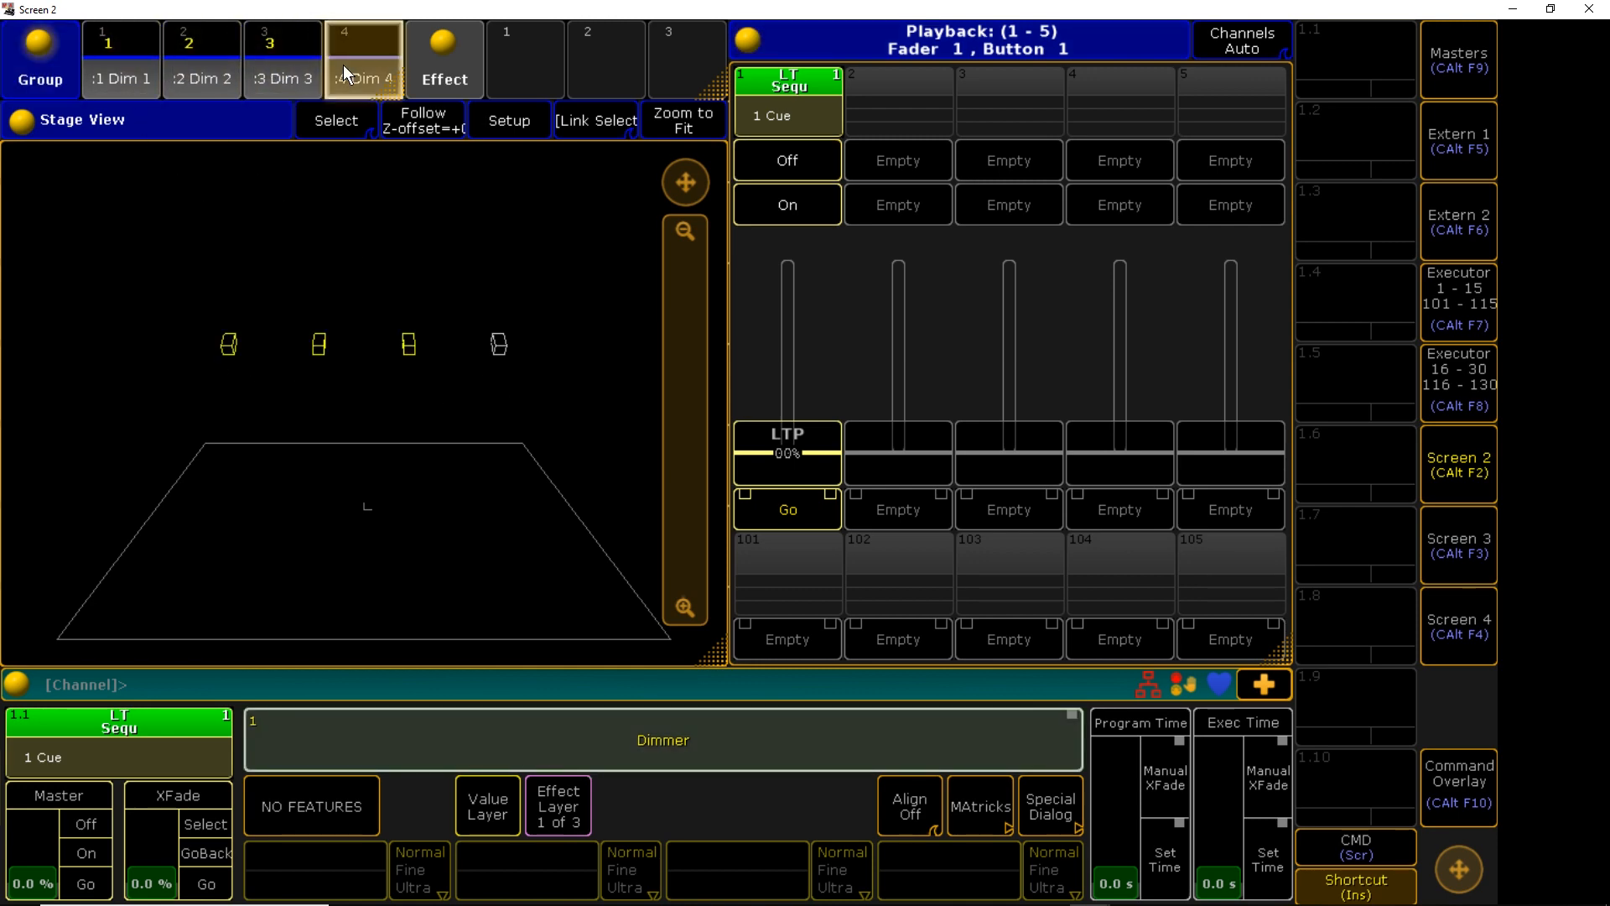
Create effect 1 named Intro with a dimmer line
left_click(509, 56)
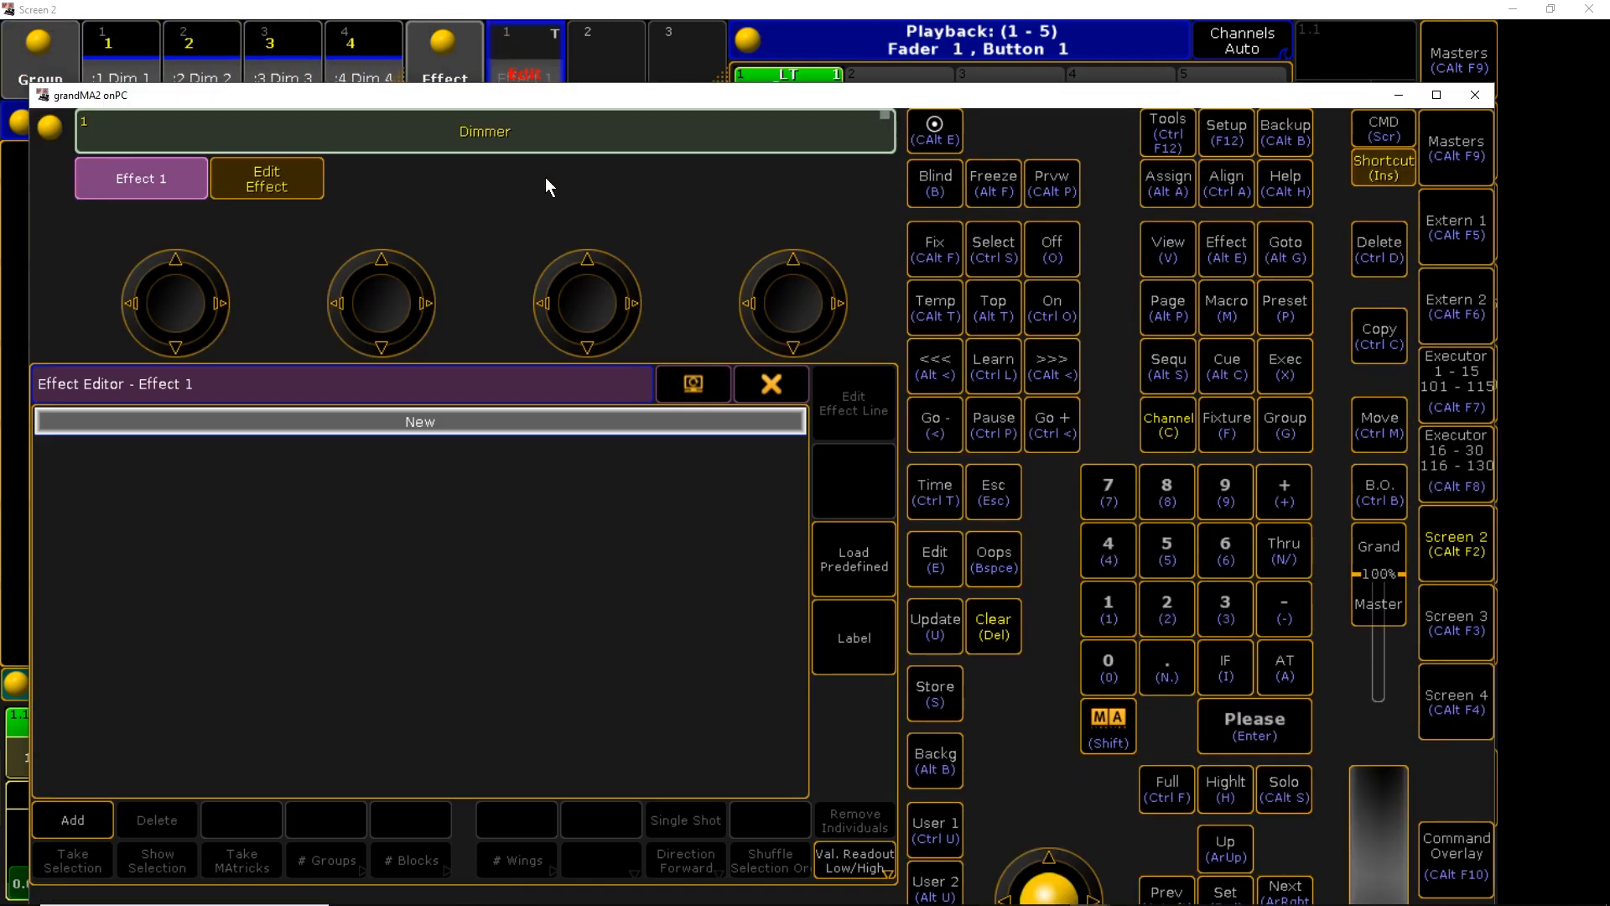
left_click(842, 625)
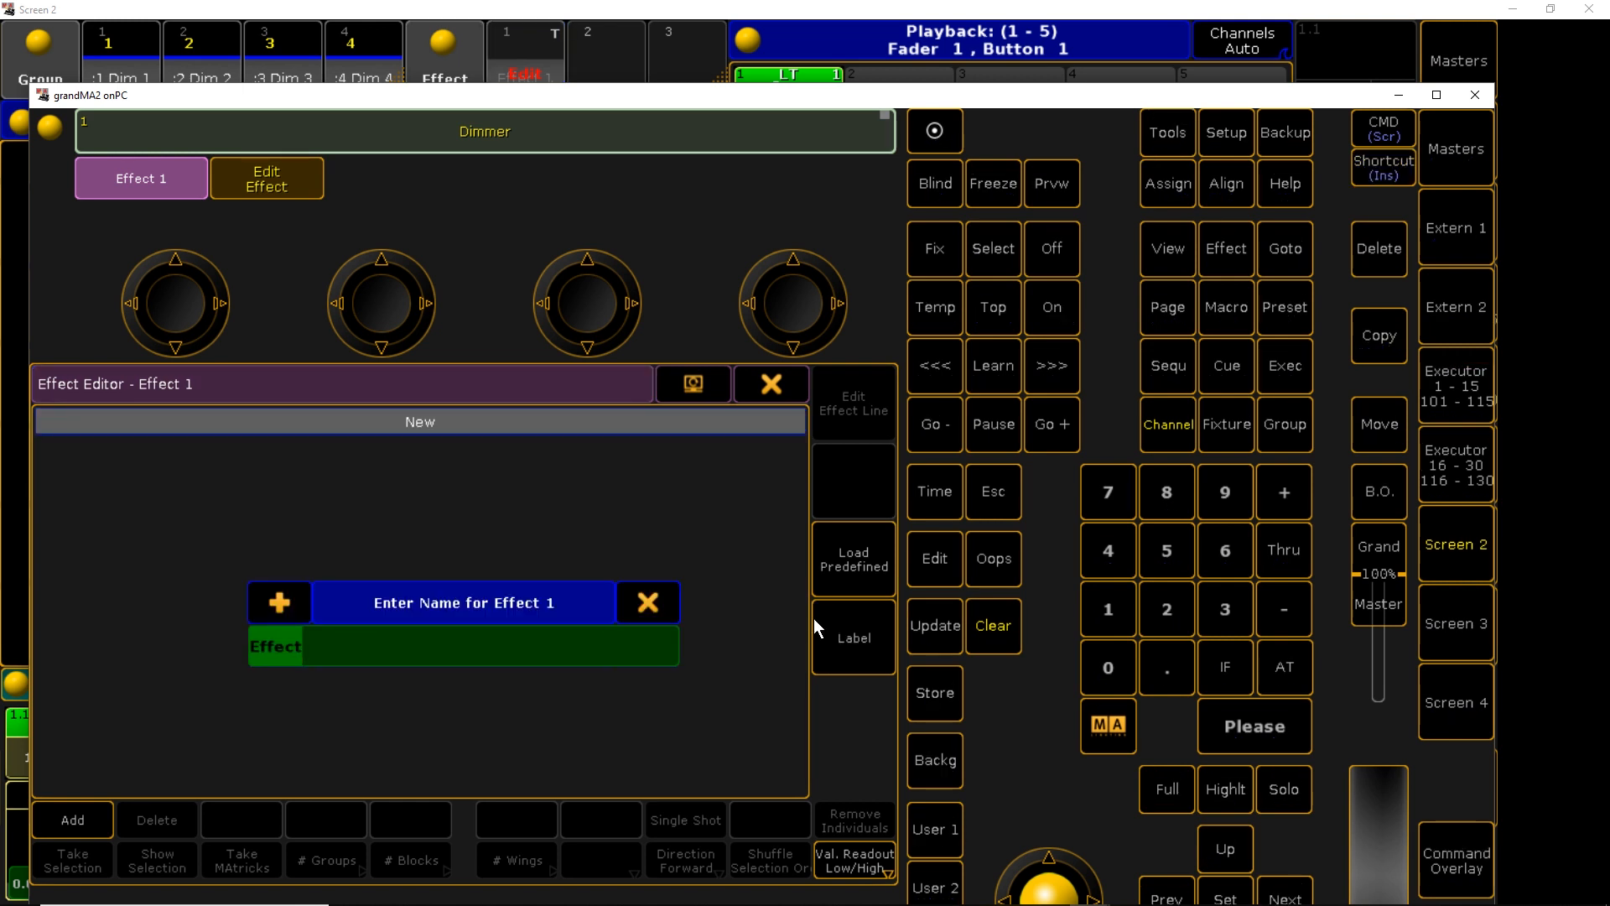
type("Intro")
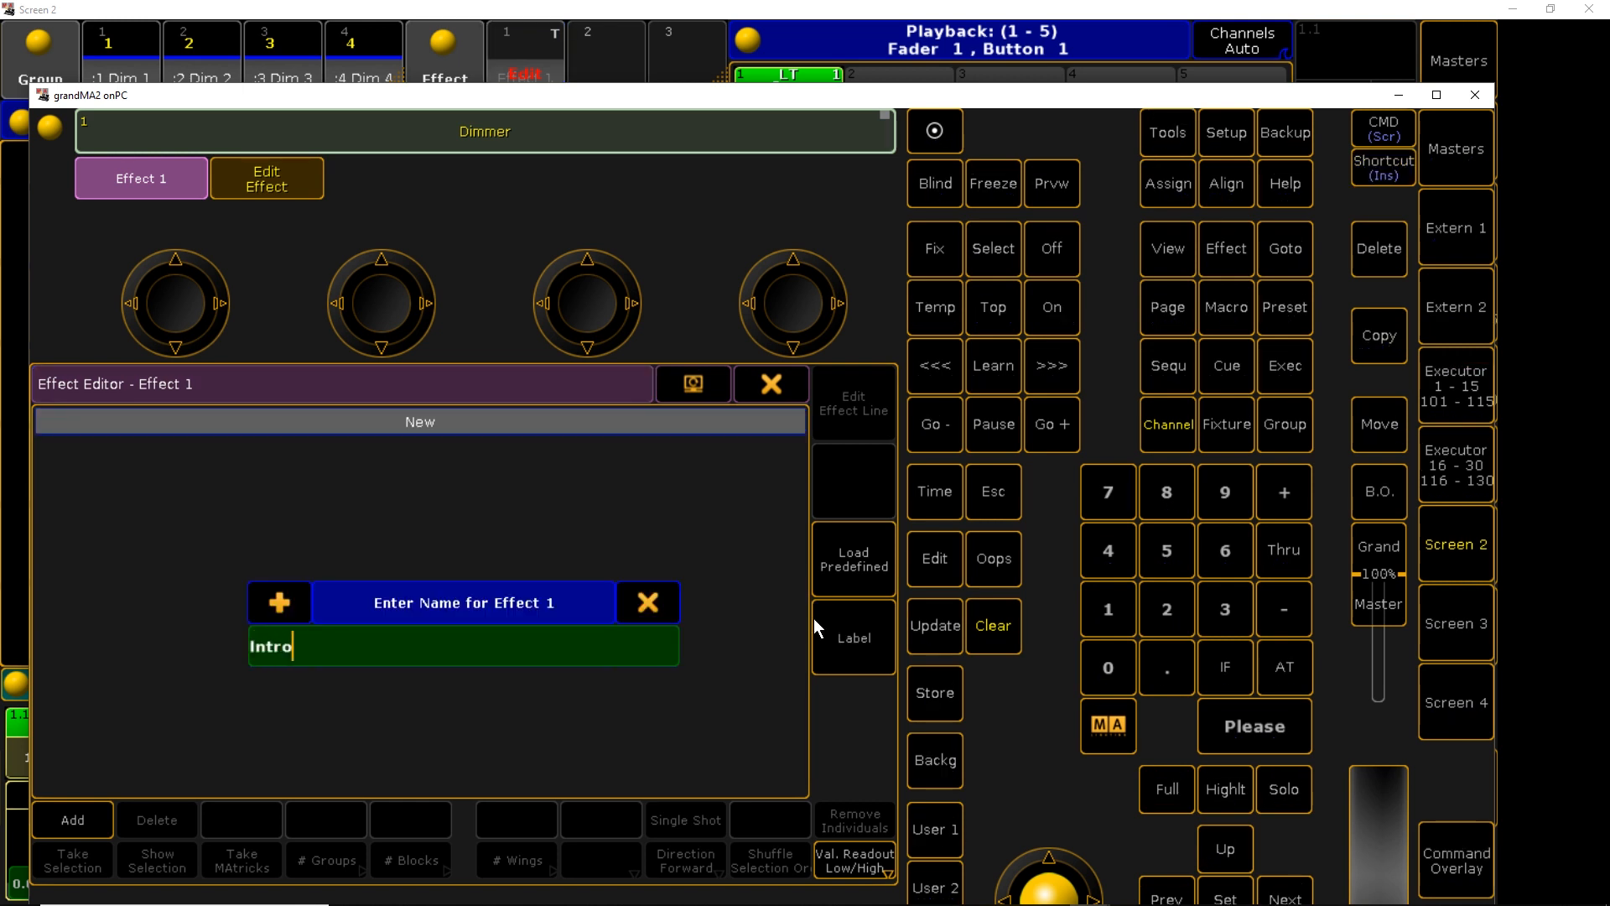
key("Return")
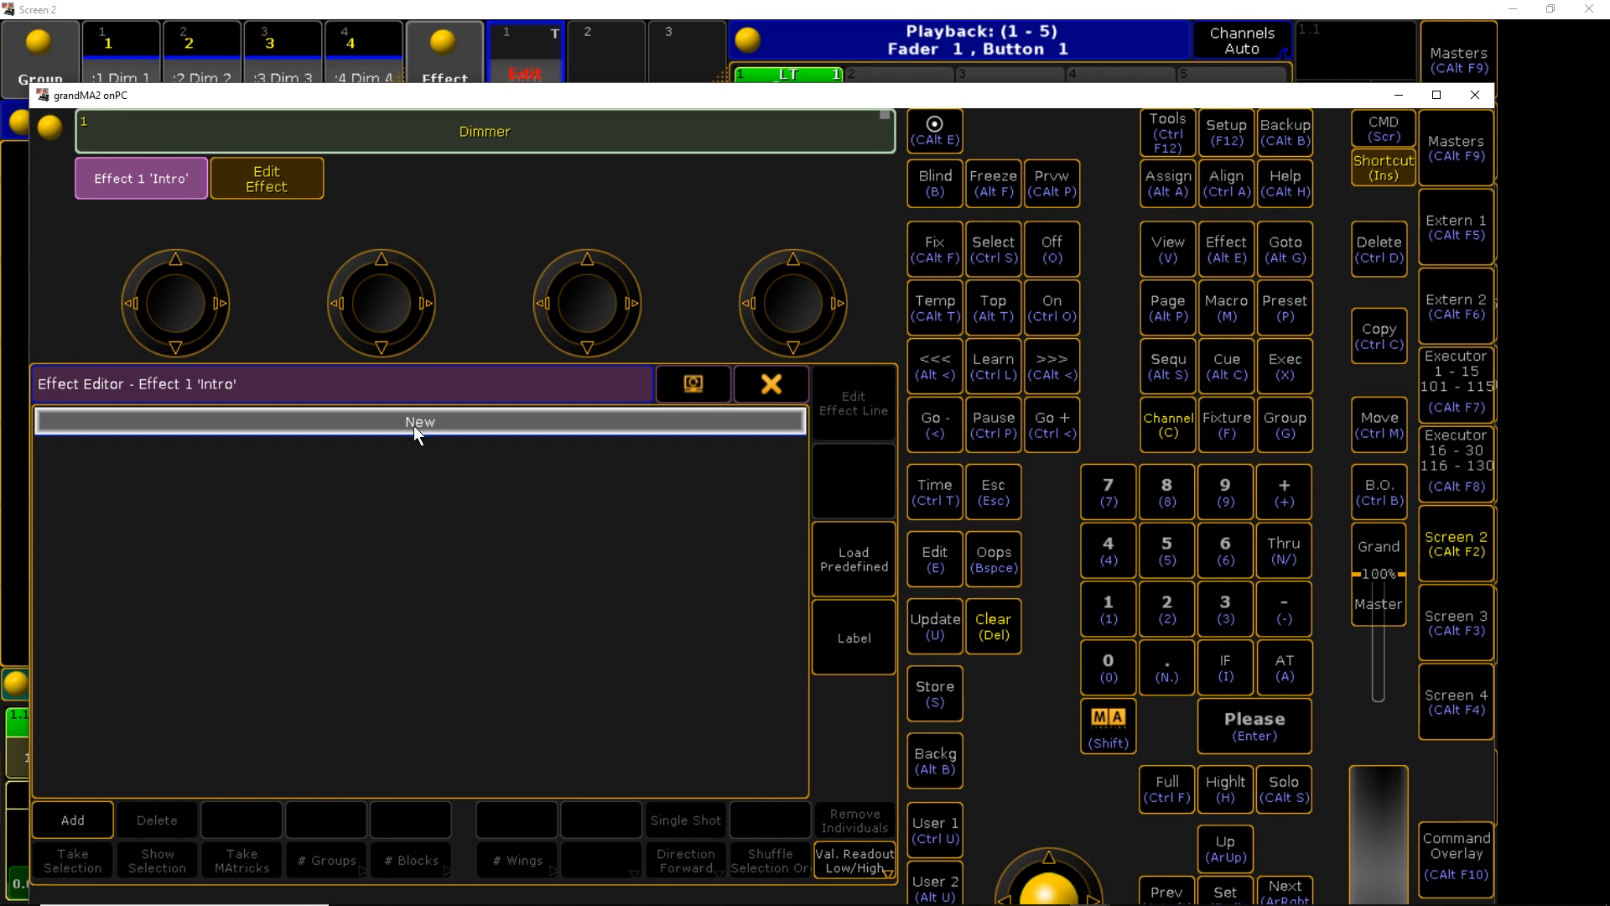
left_click(415, 423)
left_click(346, 431)
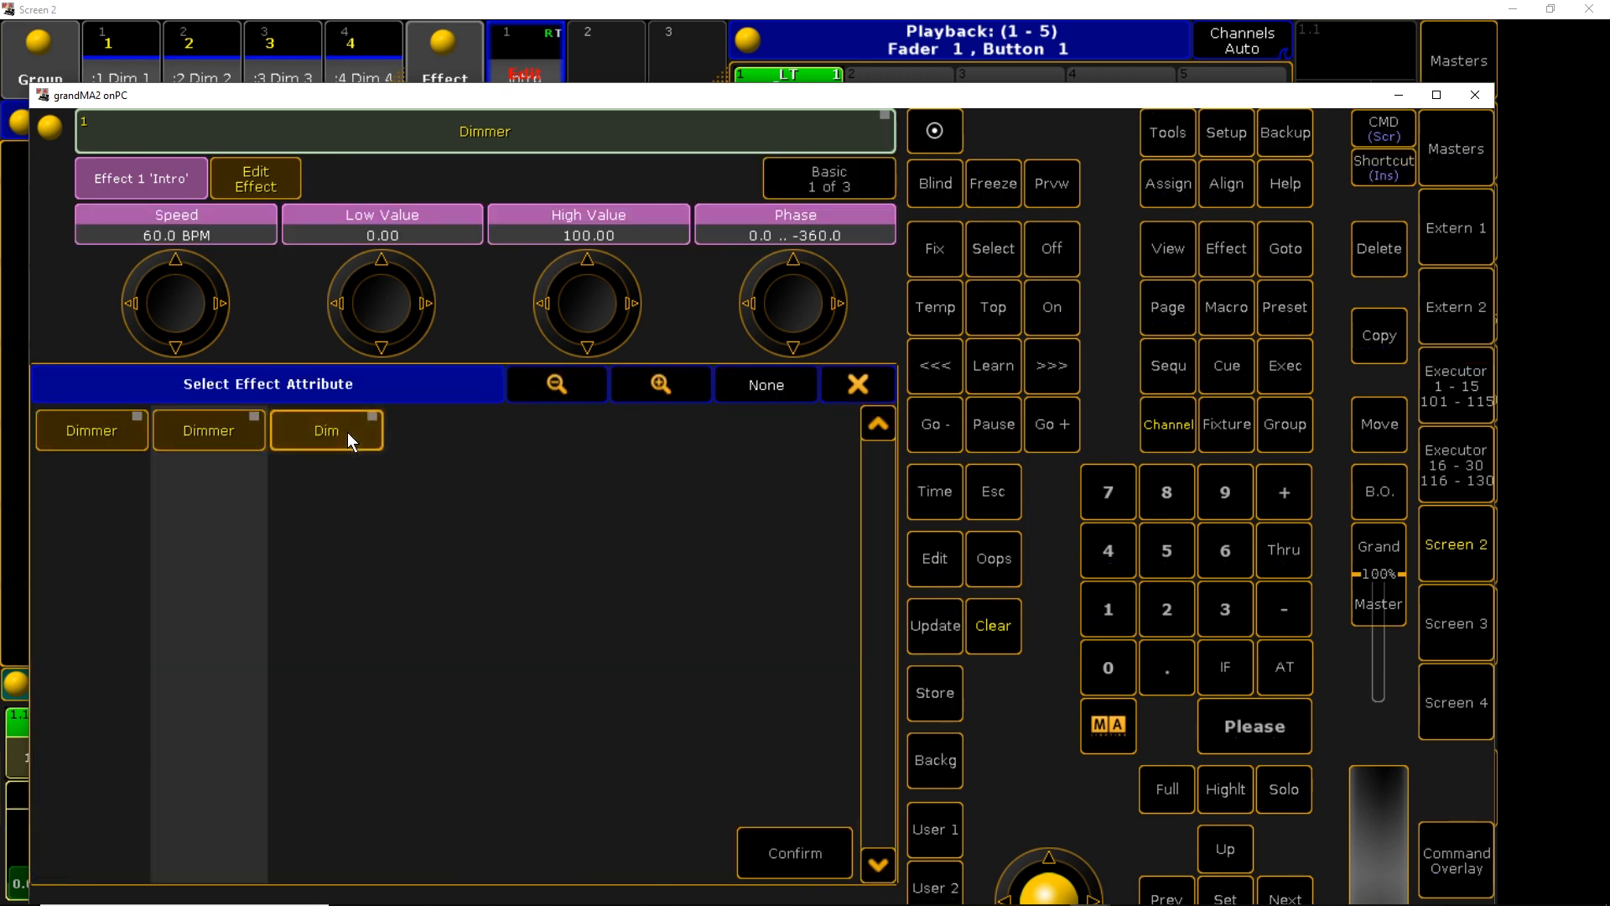
left_click(813, 863)
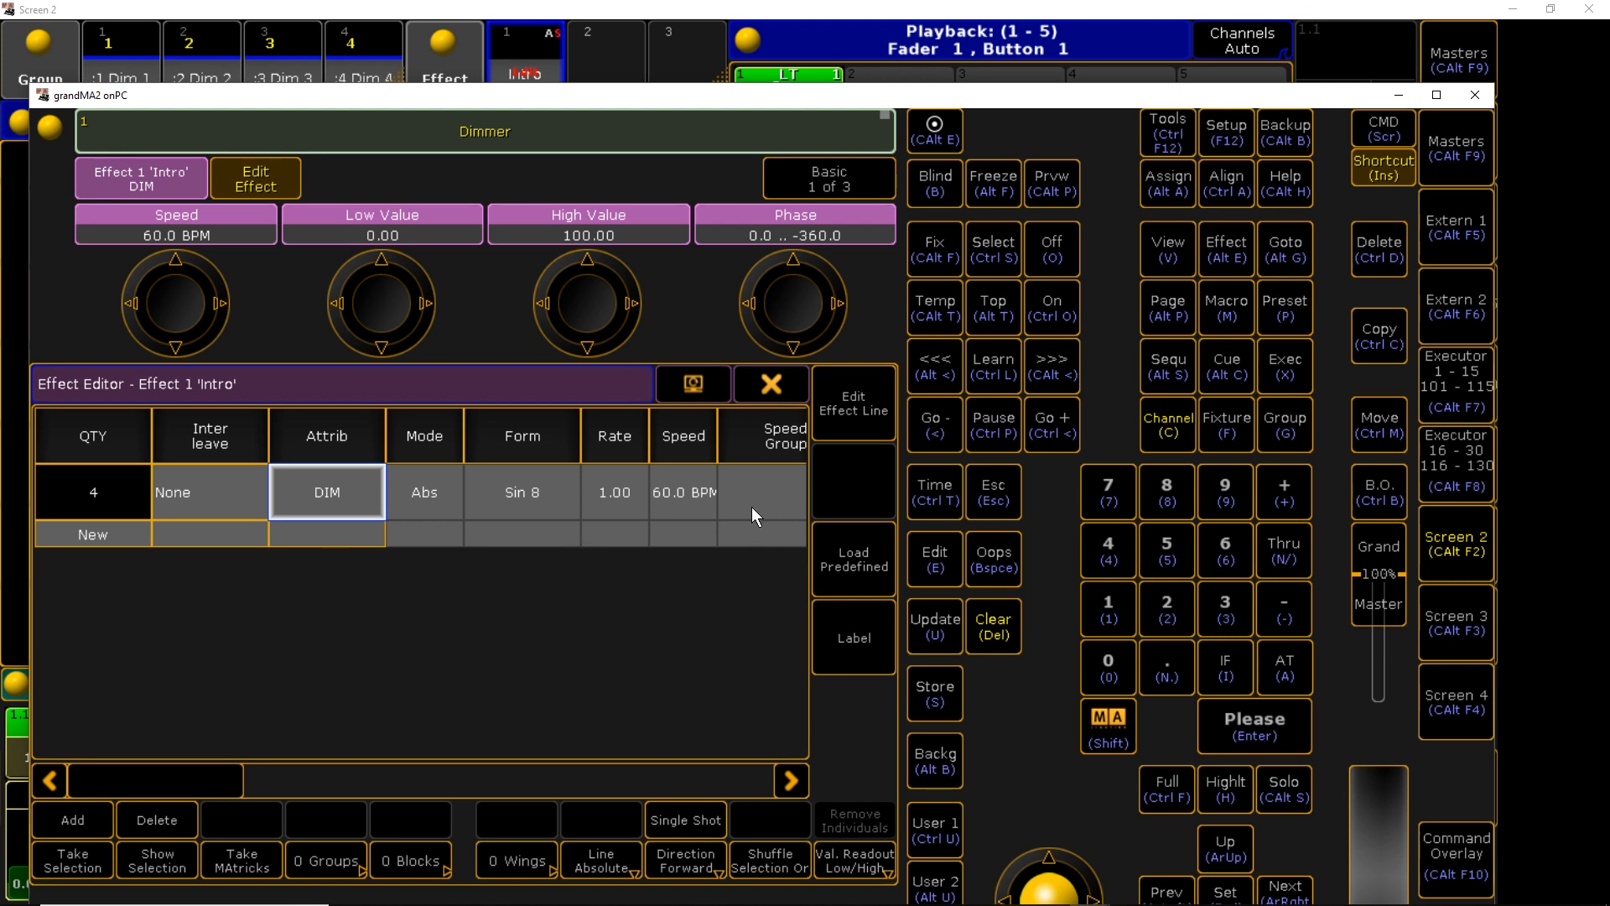
Set the Intro line's speed to 100 BPM and rate to 1/4, then close the editor
left_click(684, 492)
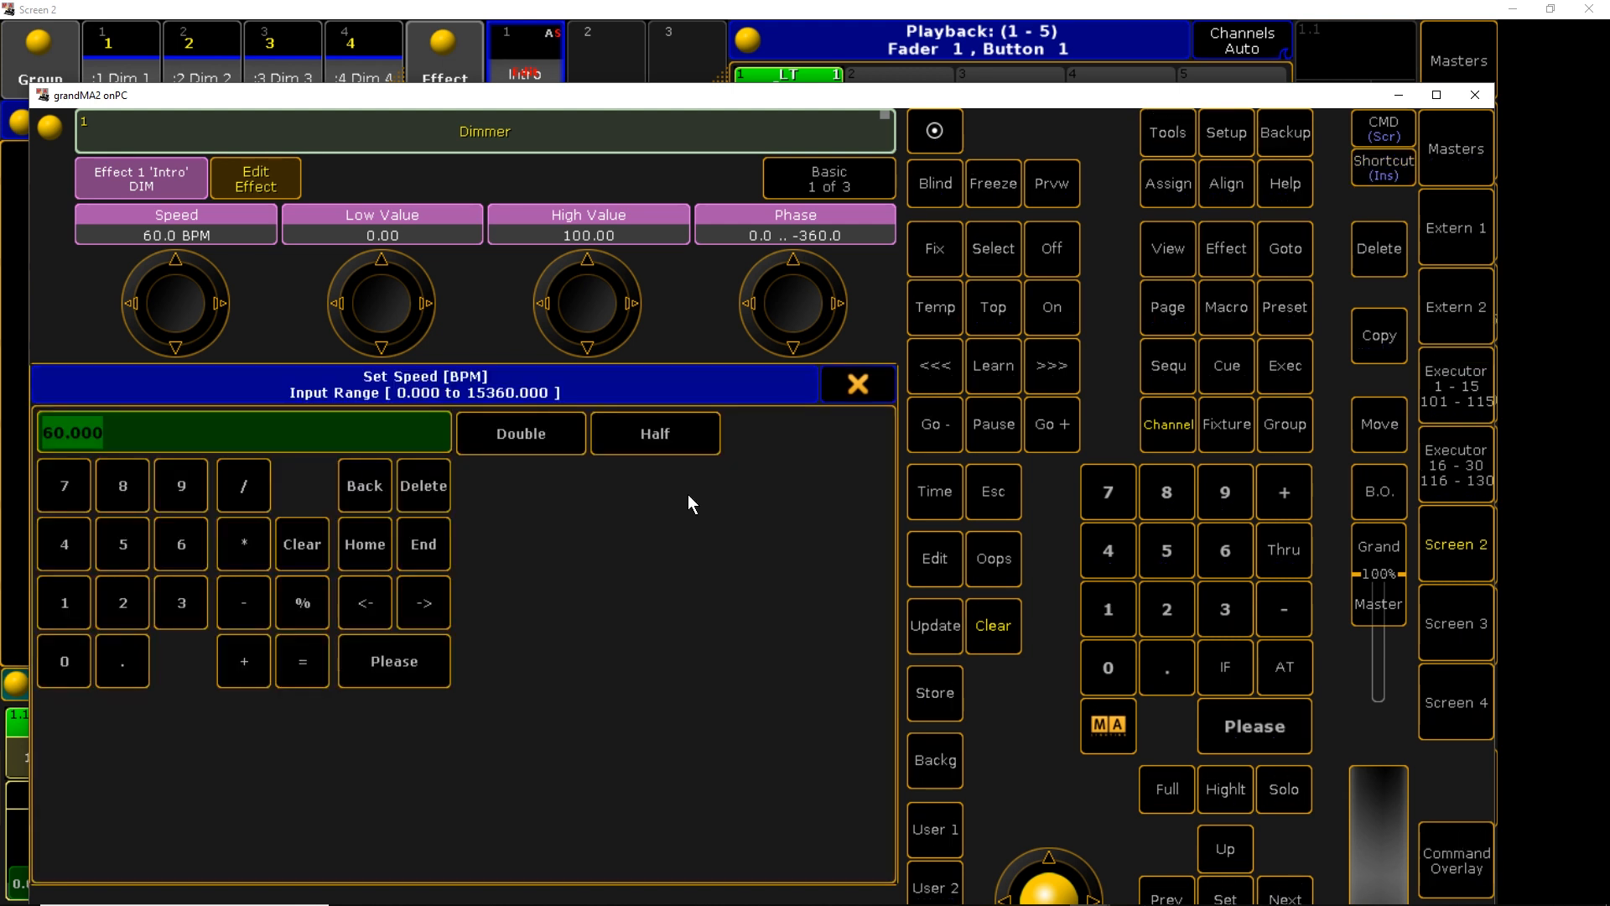
type("100")
key("Return")
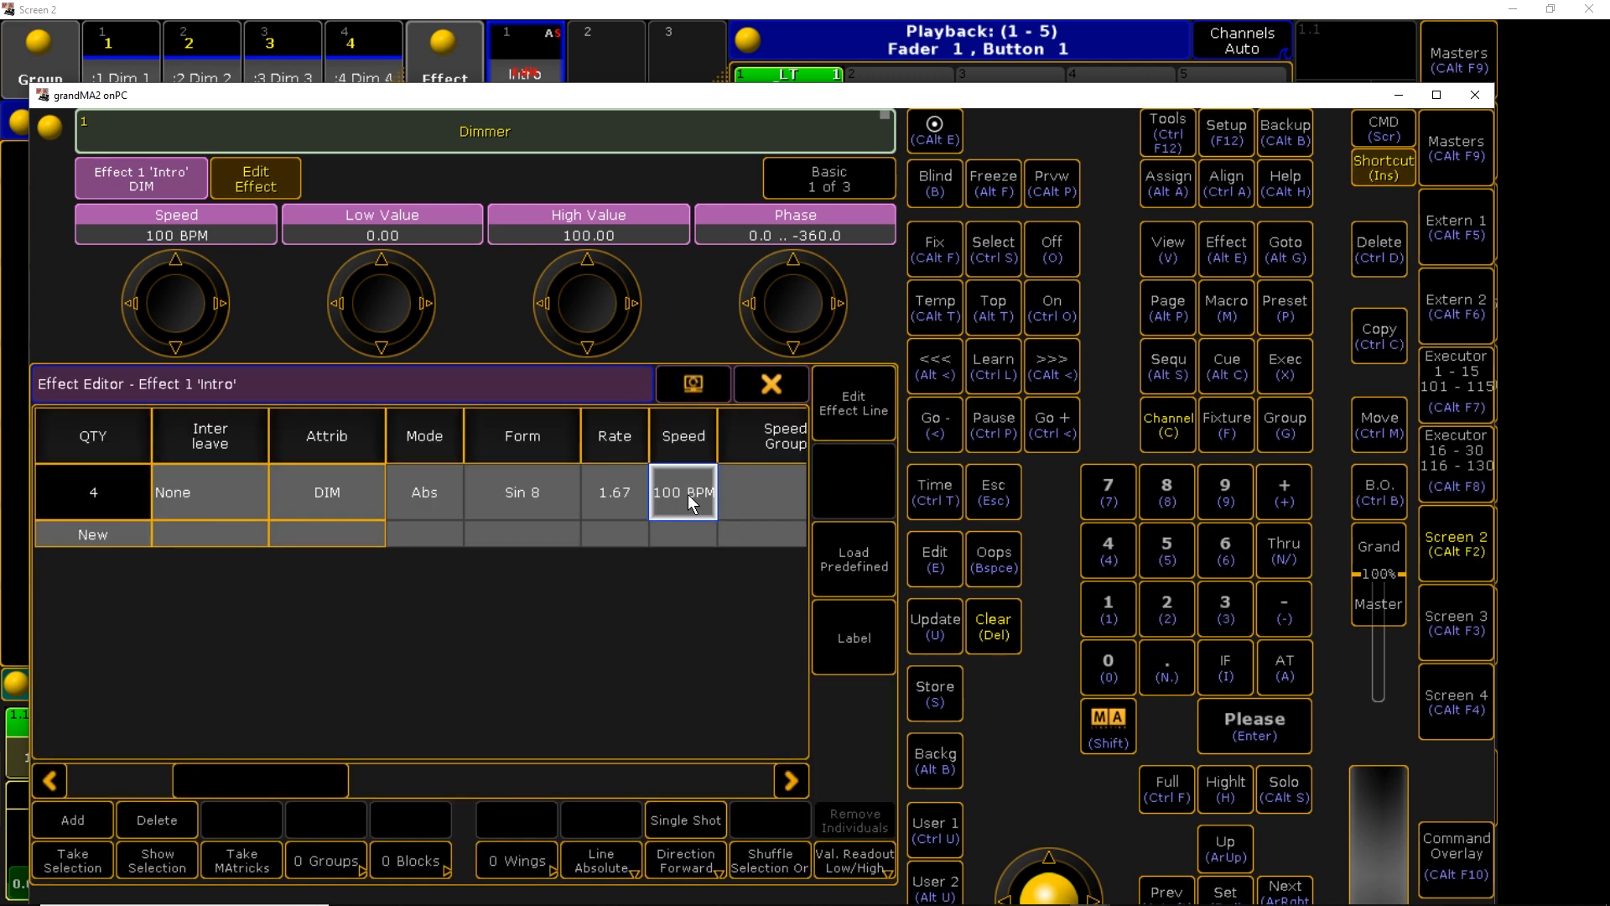
left_click(624, 498)
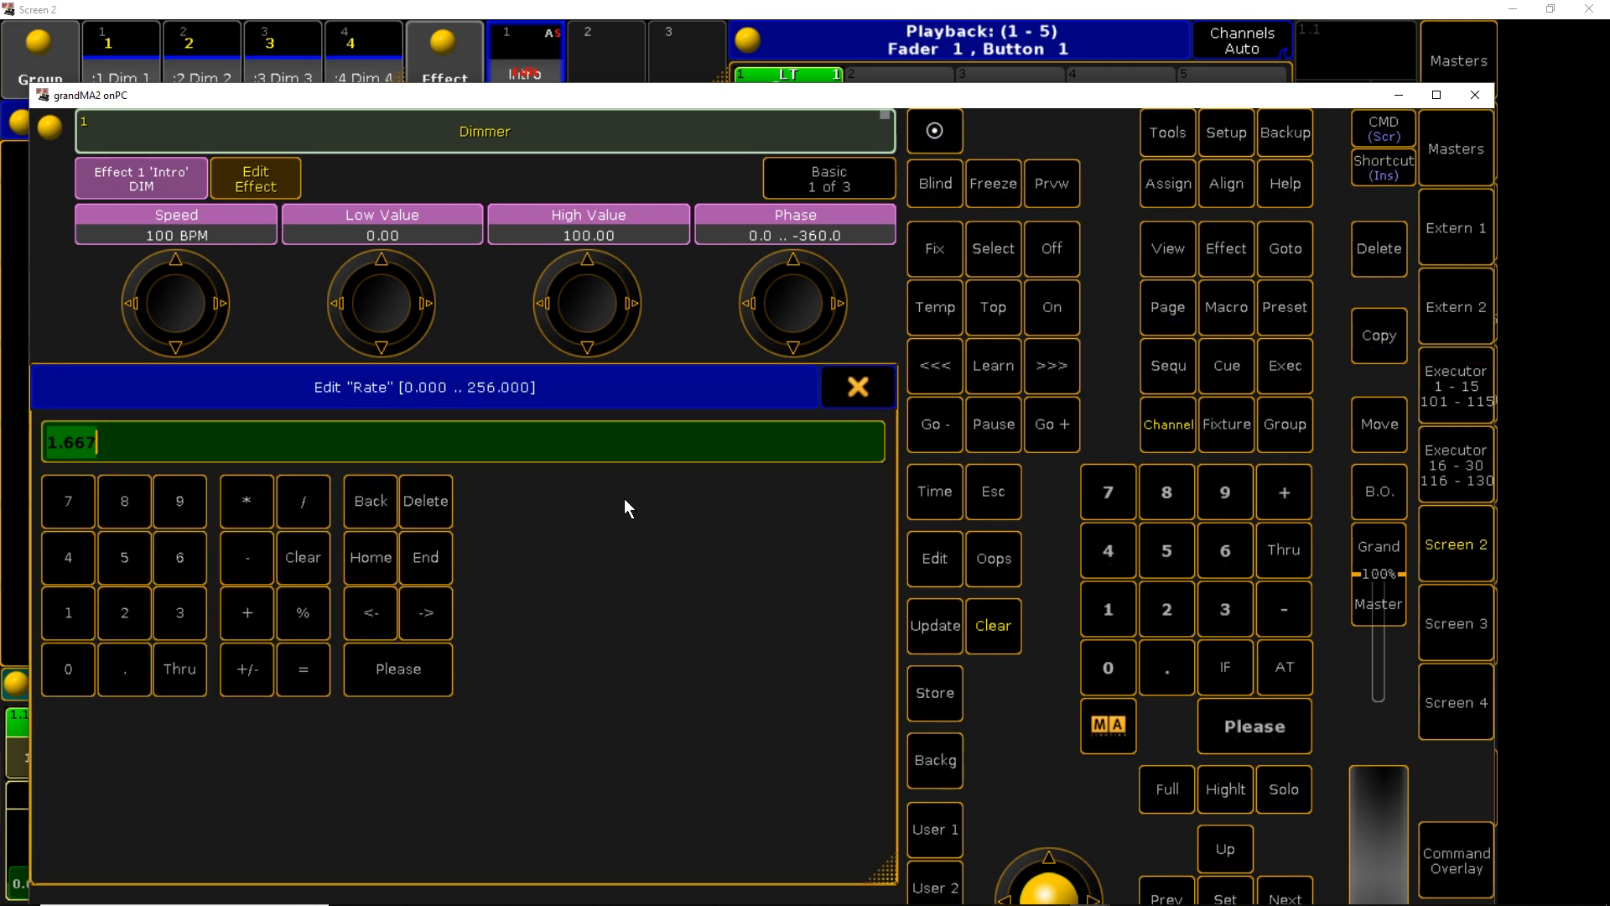
left_click(82, 616)
left_click(302, 500)
left_click(68, 557)
left_click(414, 670)
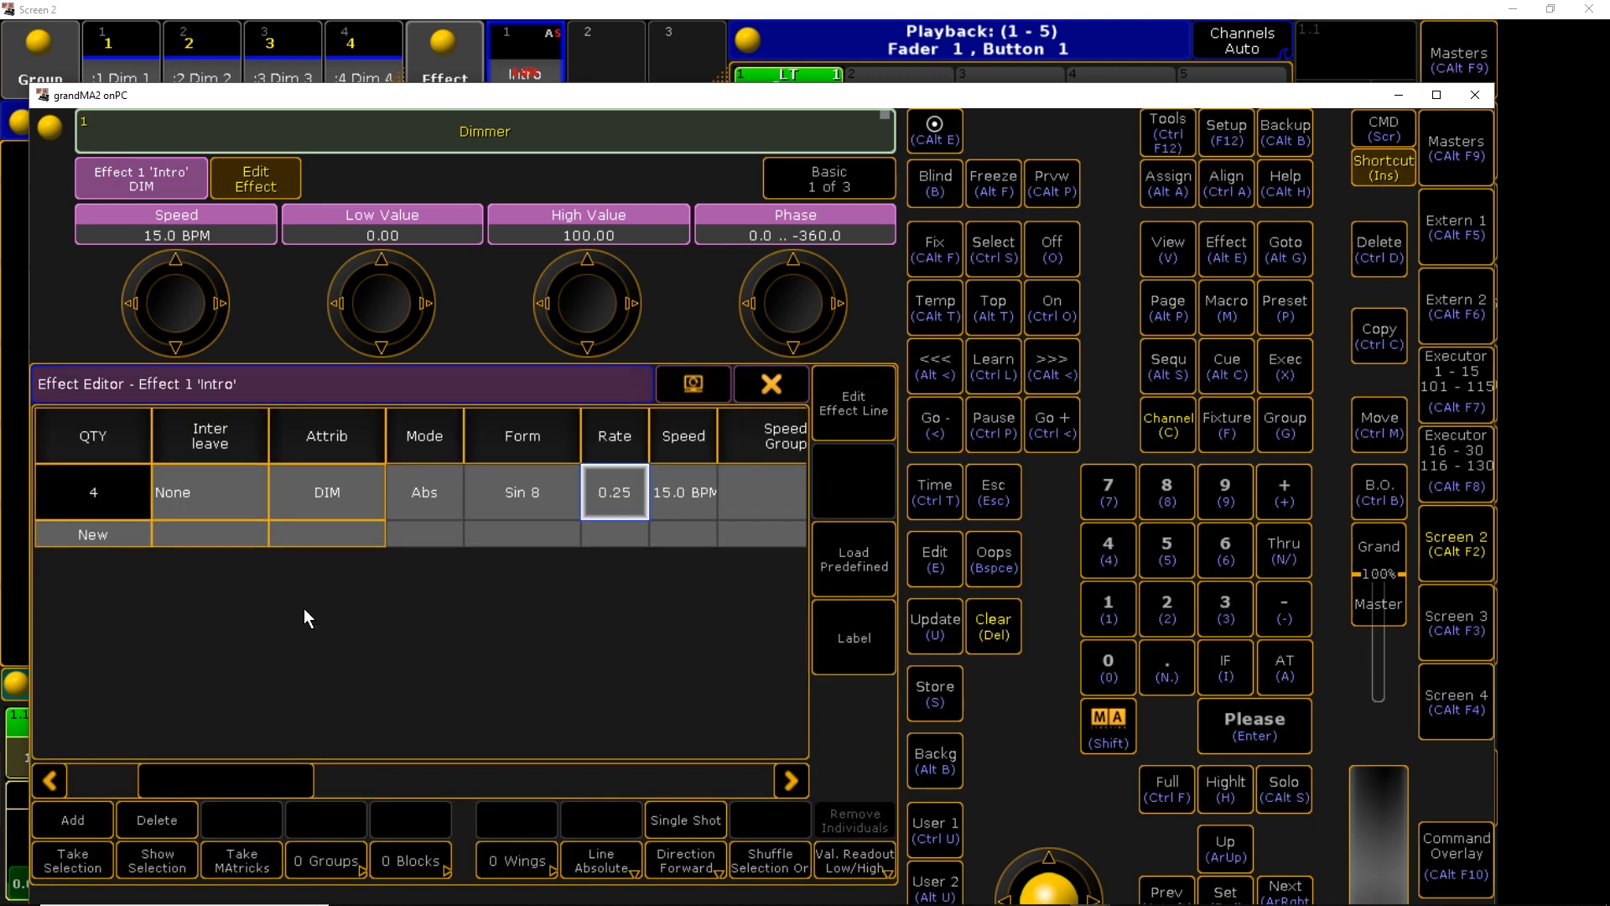
left_click(780, 394)
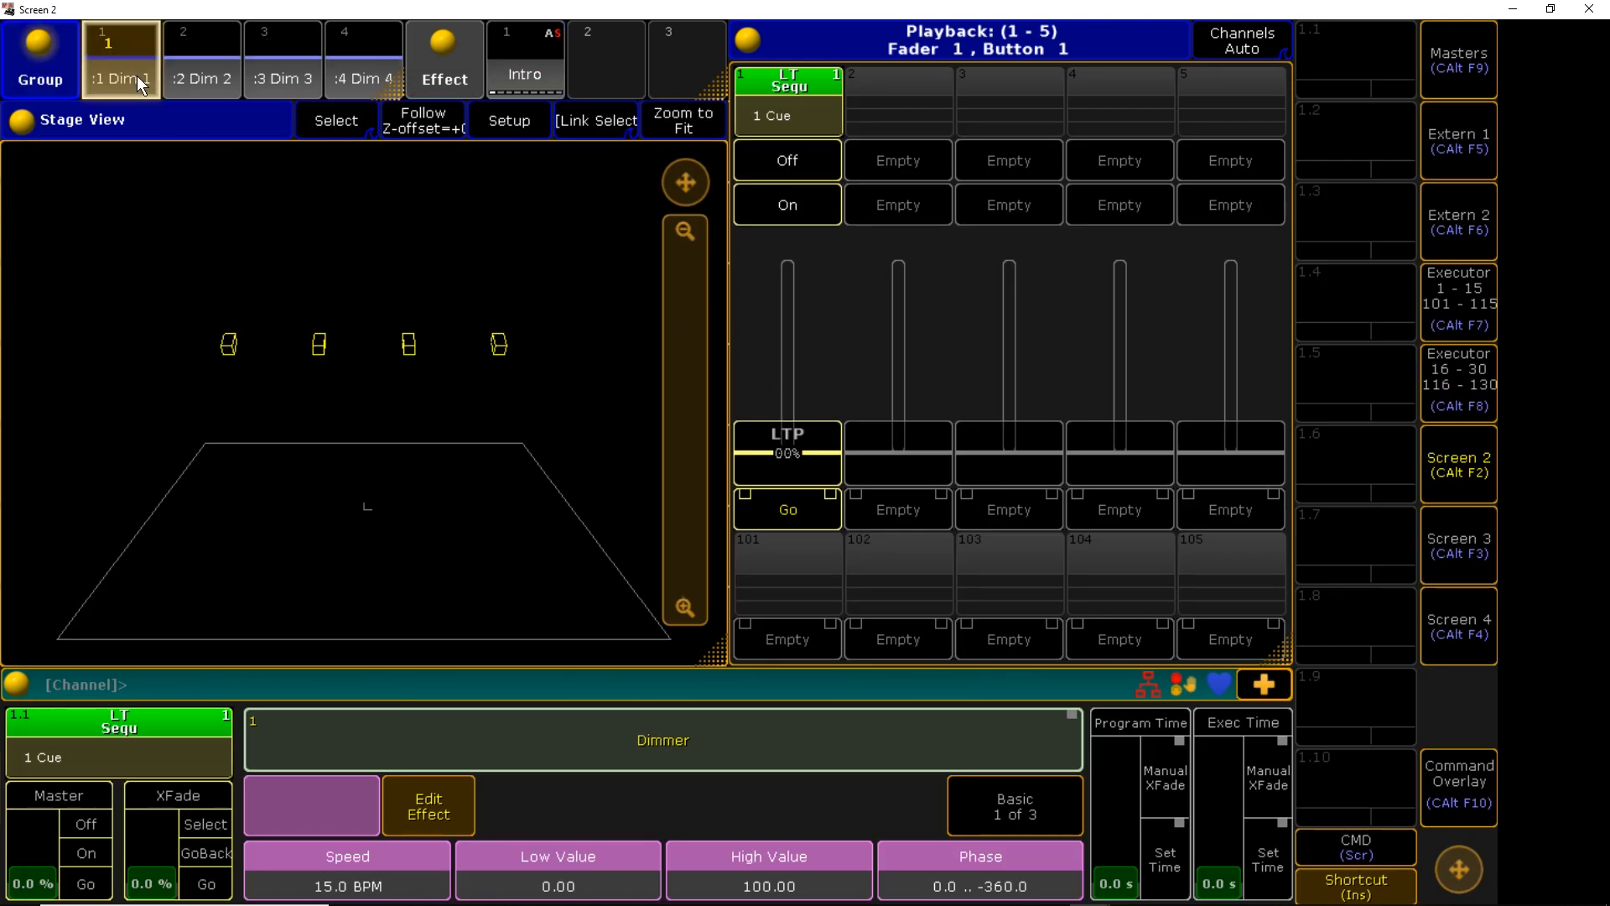
Create effect 2 named Drum with a Dim line
left_click(611, 52)
left_click(864, 656)
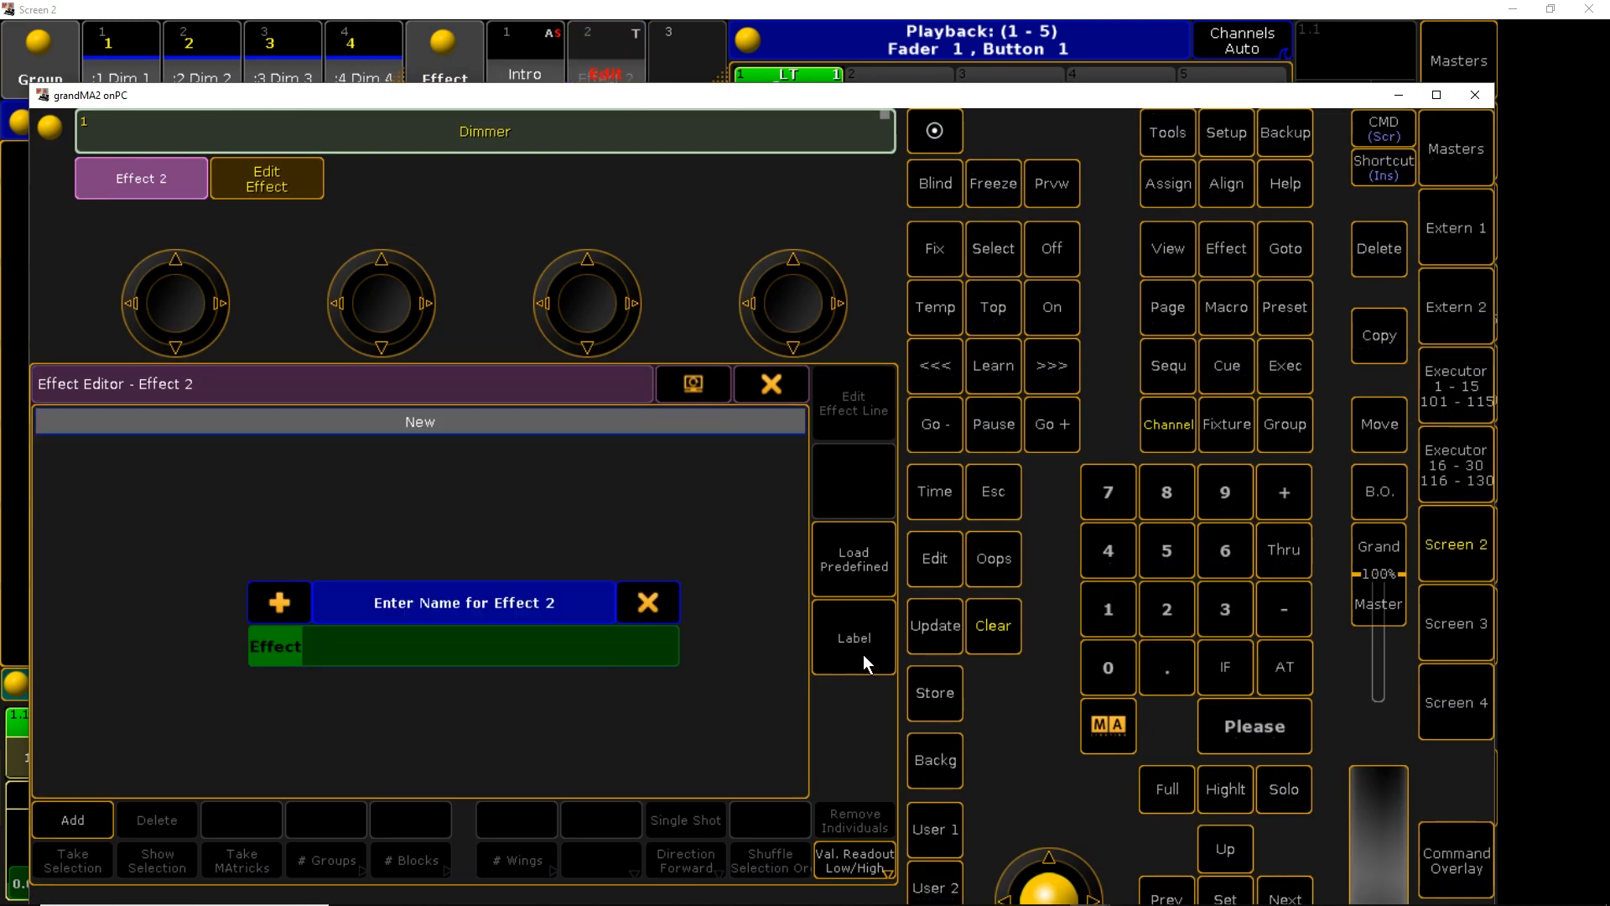
type("Drum")
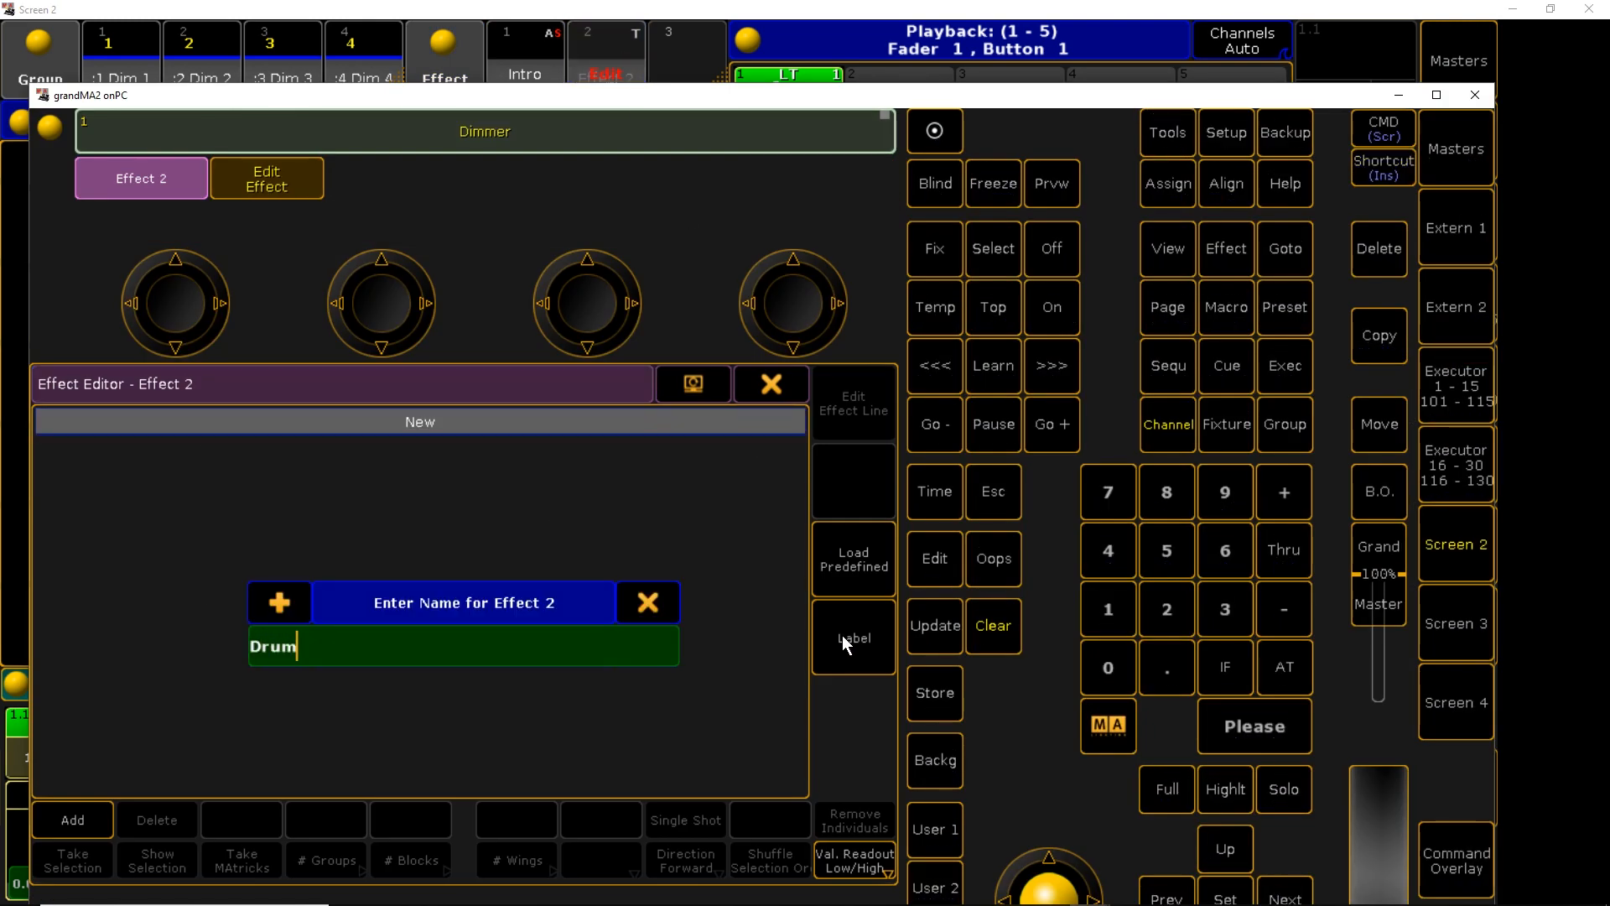
key("Return")
left_click(426, 423)
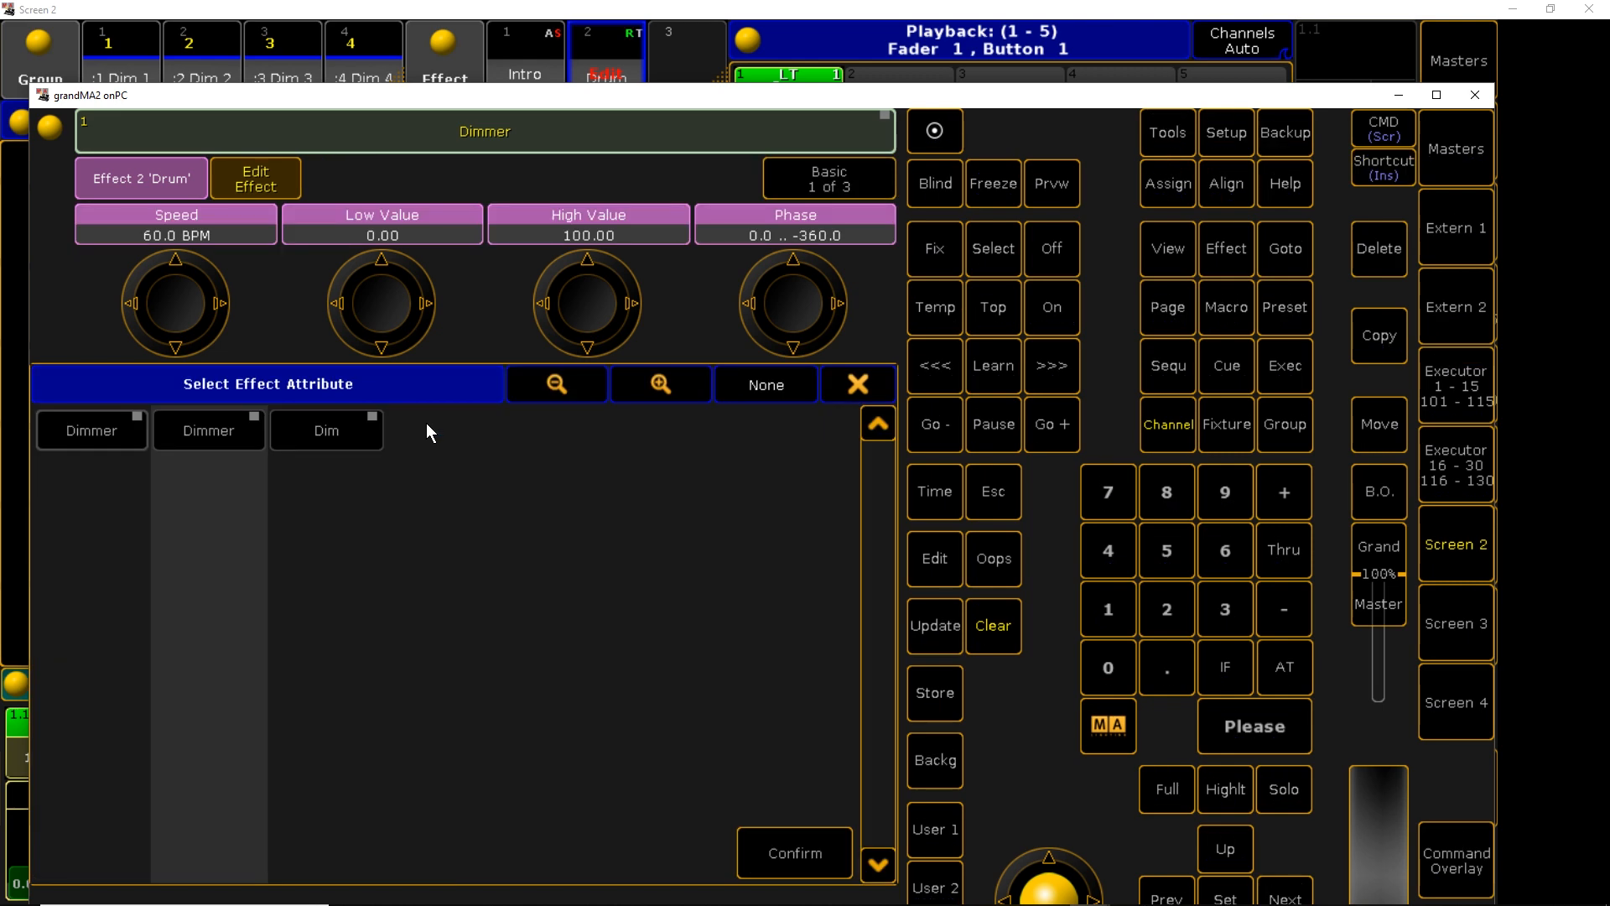
left_click(325, 433)
left_click(782, 851)
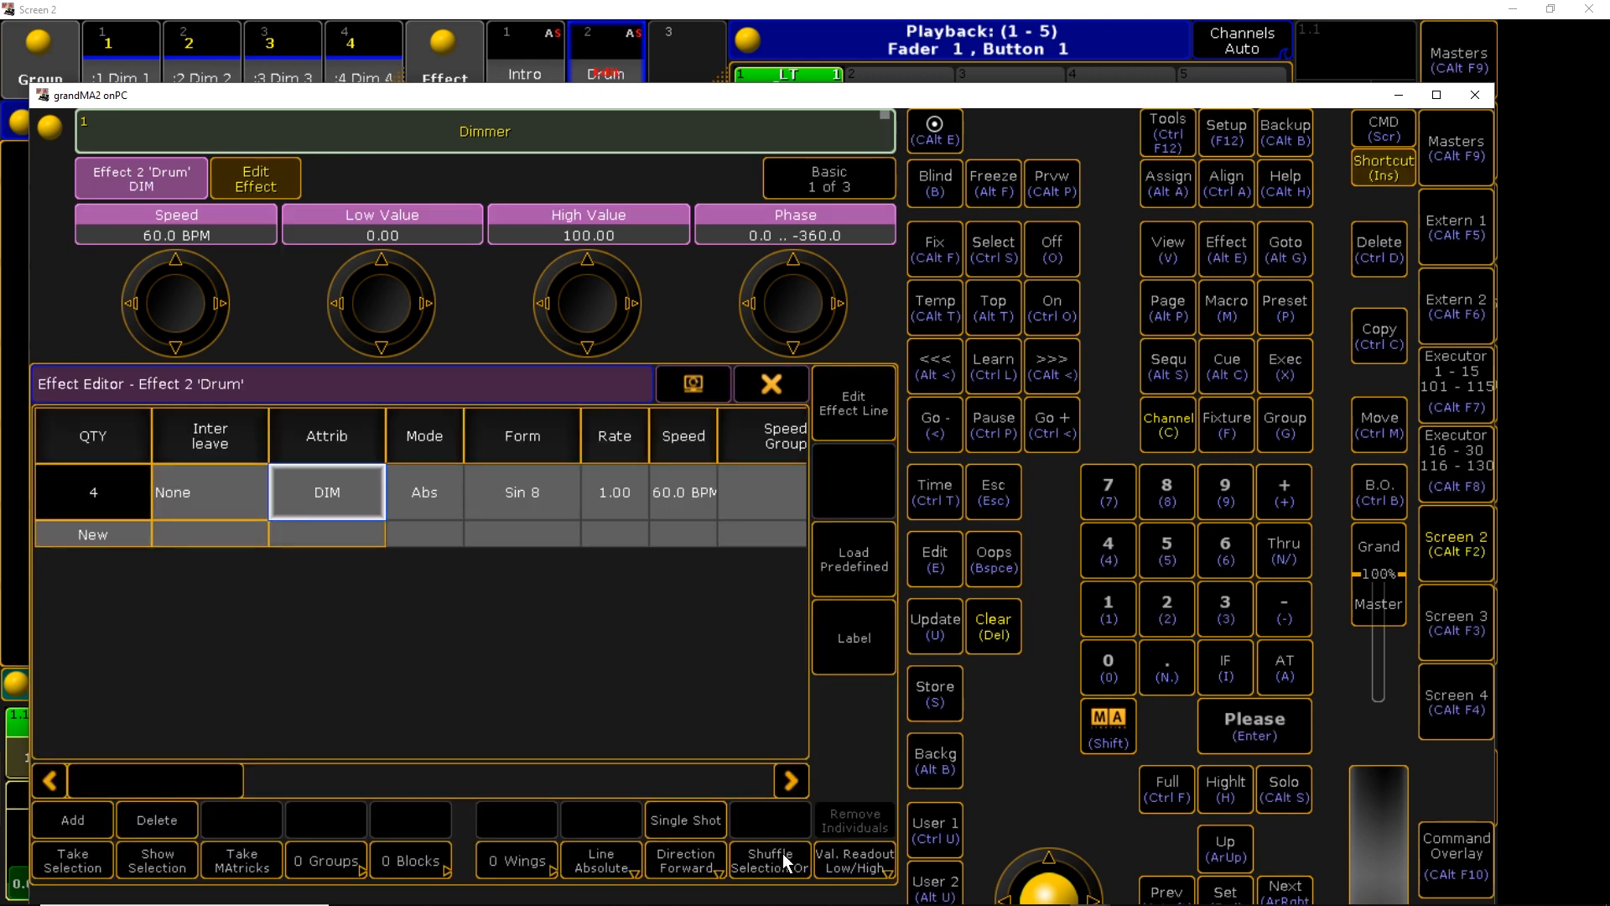
Set the Drum line's speed to 100 BPM and rate to .25
left_click(686, 495)
type("100")
key("Return")
left_click(630, 492)
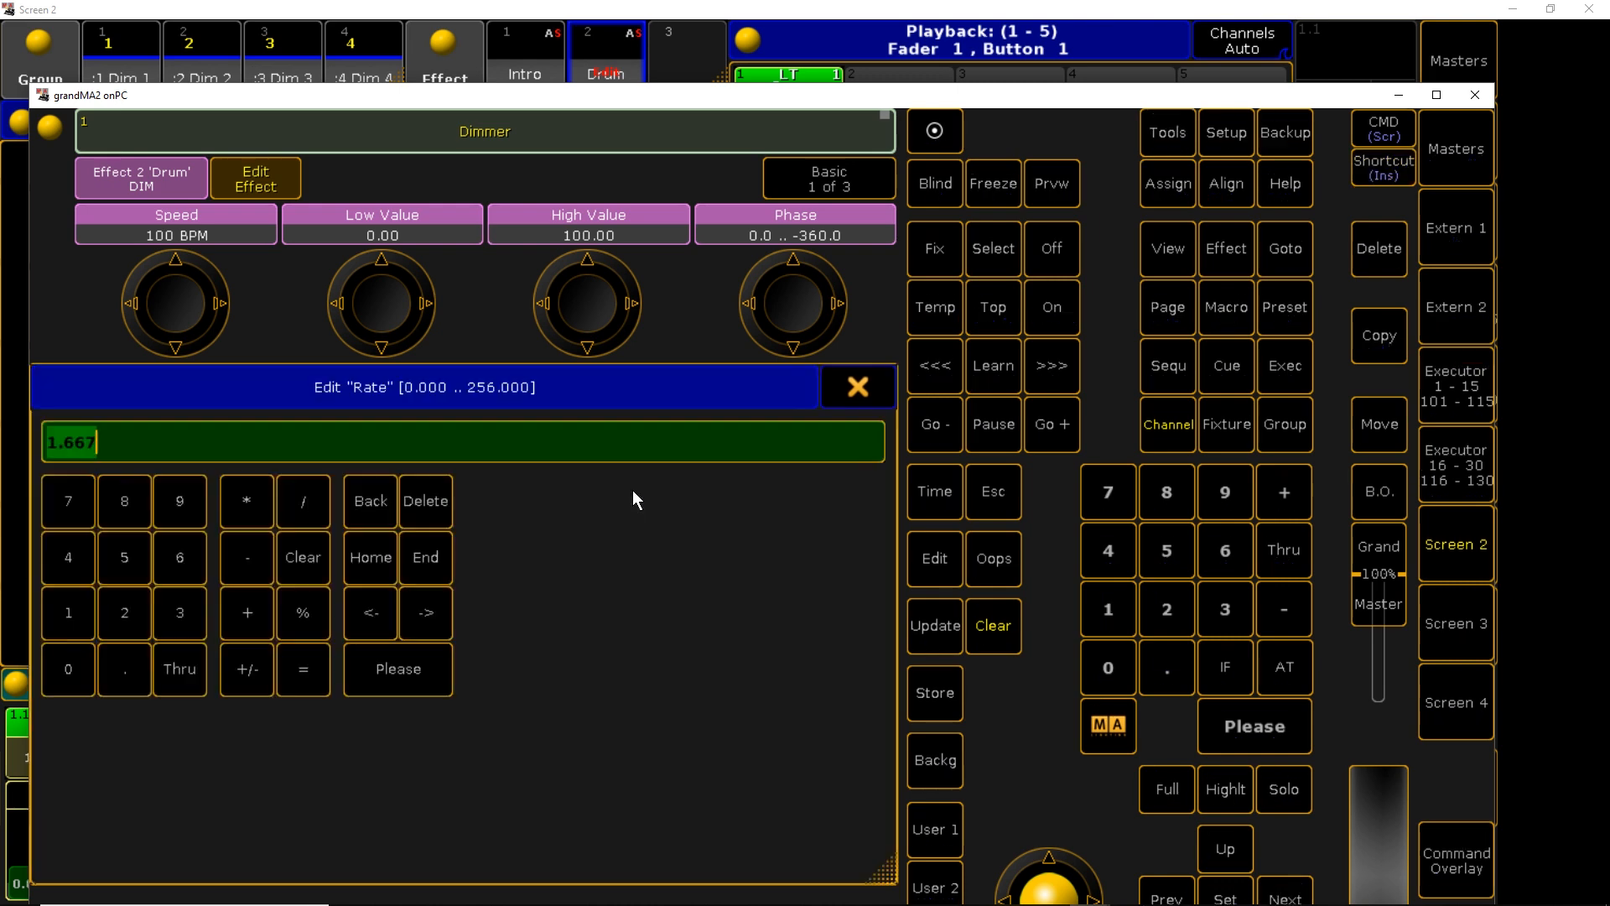
left_click(136, 668)
left_click(124, 612)
left_click(119, 565)
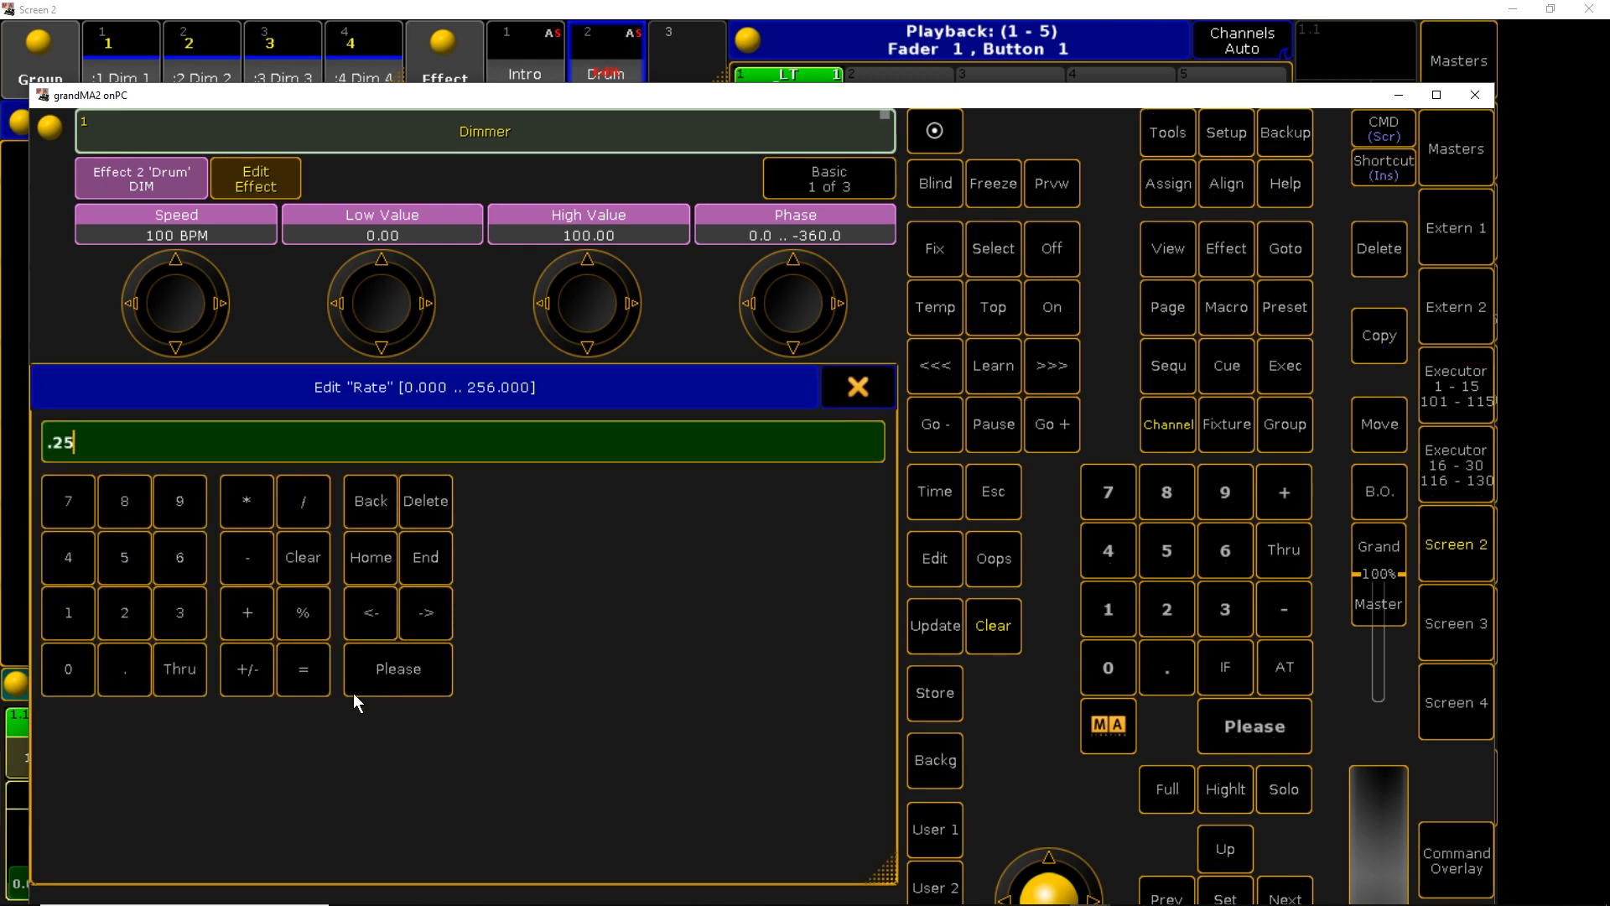
left_click(393, 677)
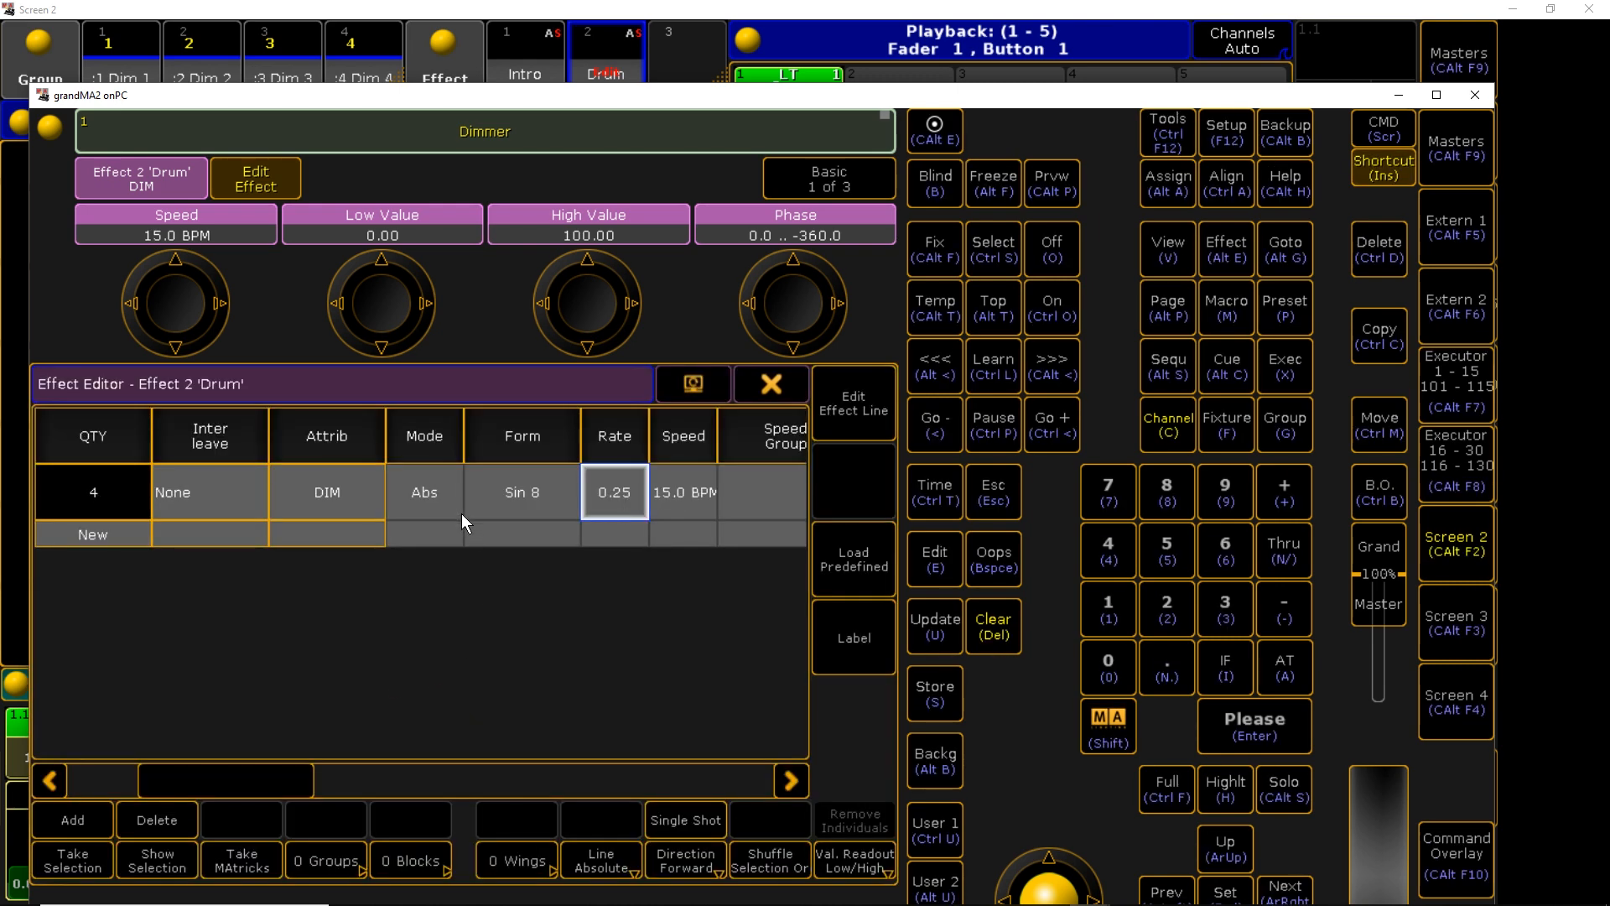
Change the Drum effect's form to Chase 5 and close the effect editor
left_click(505, 496)
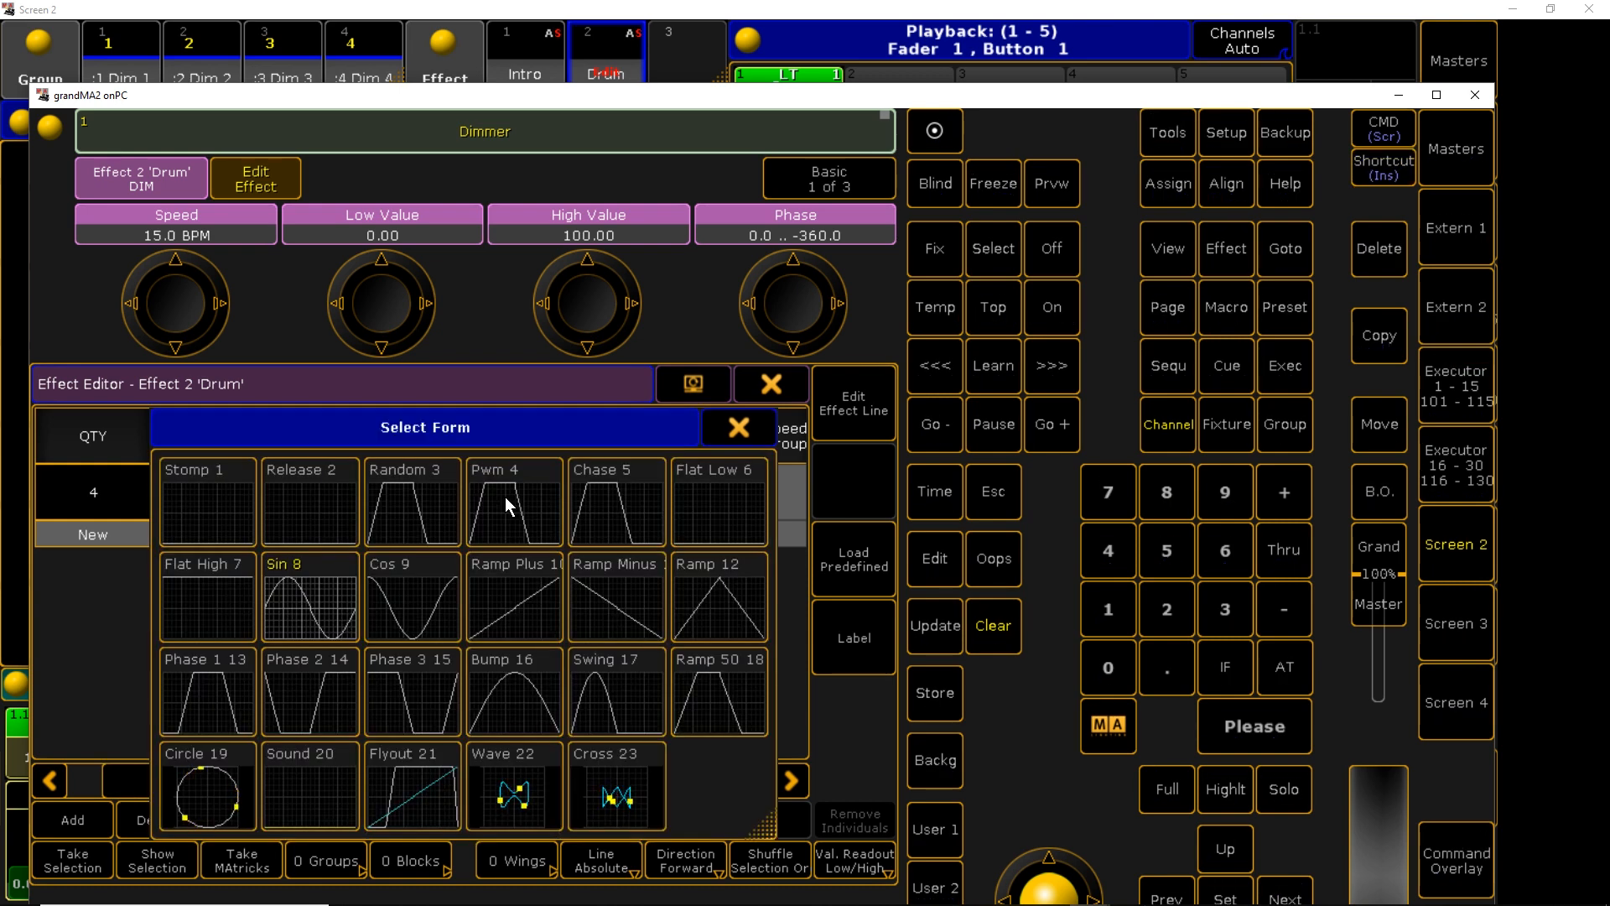
left_click(590, 512)
key("Insert")
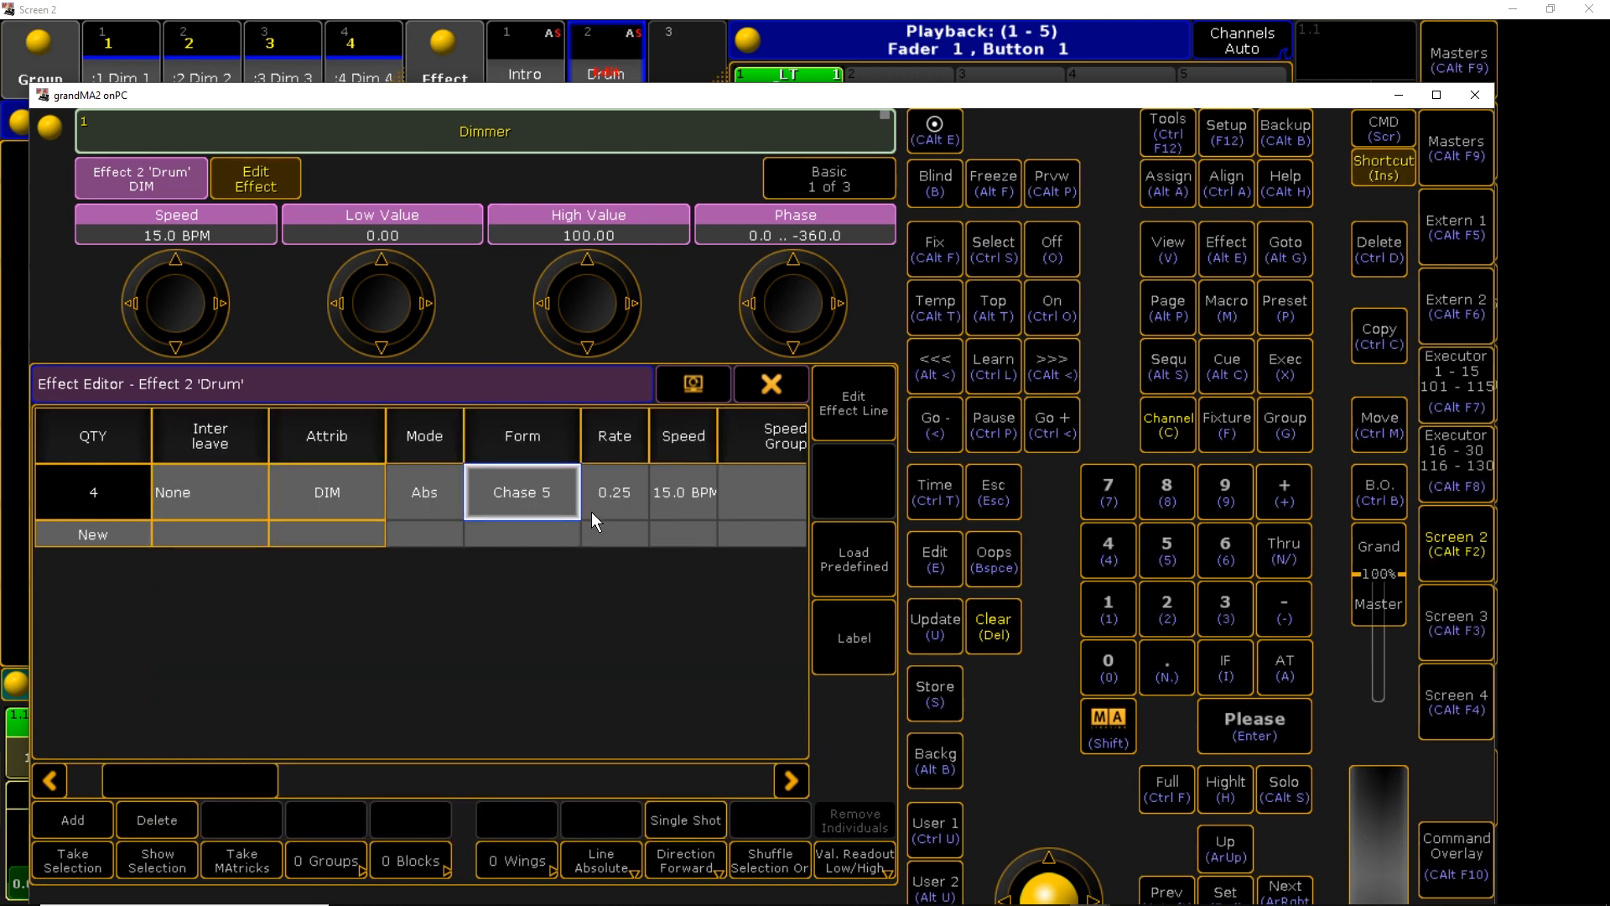
left_click(521, 500)
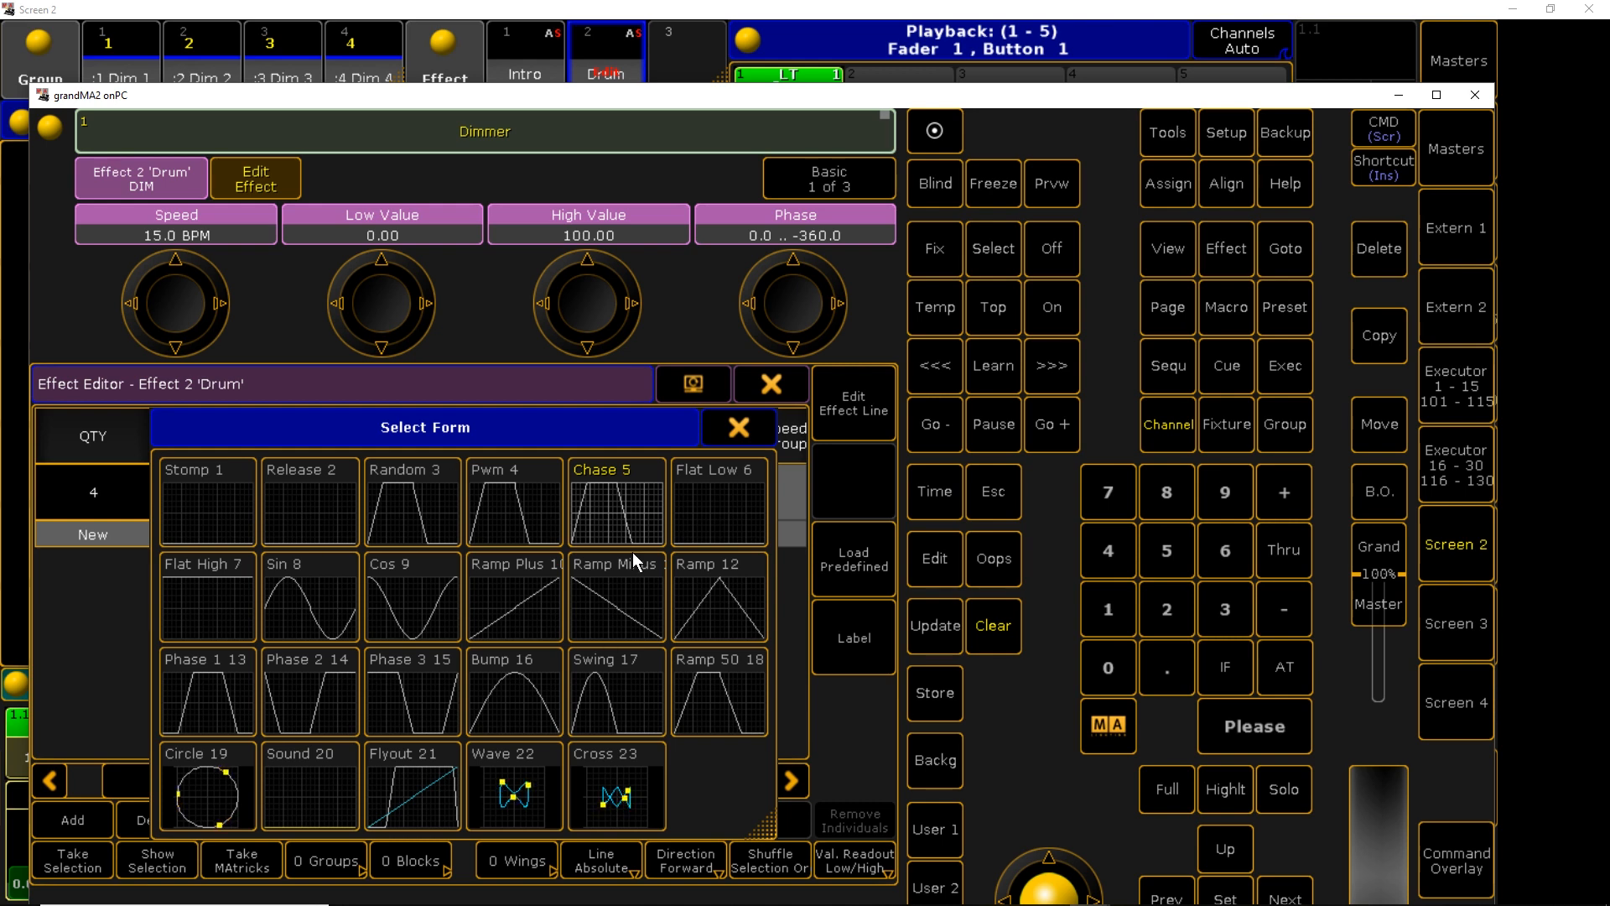
left_click(631, 505)
left_click(772, 384)
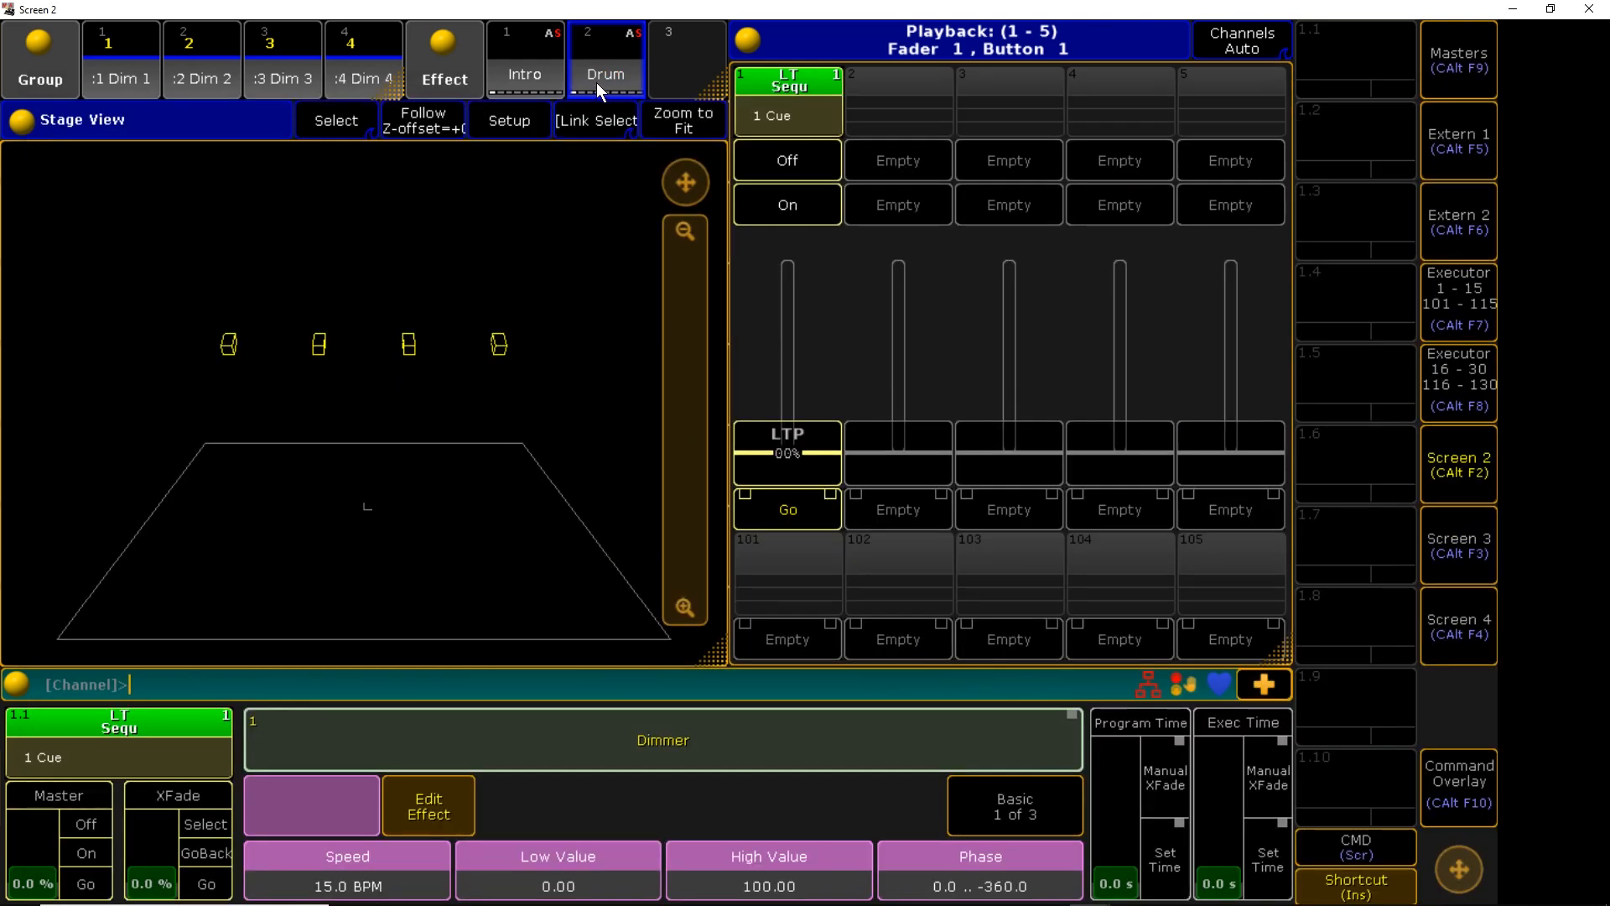
Preview the Intro and Drum effects on the fixtures, then reapply Intro
key("Escape")
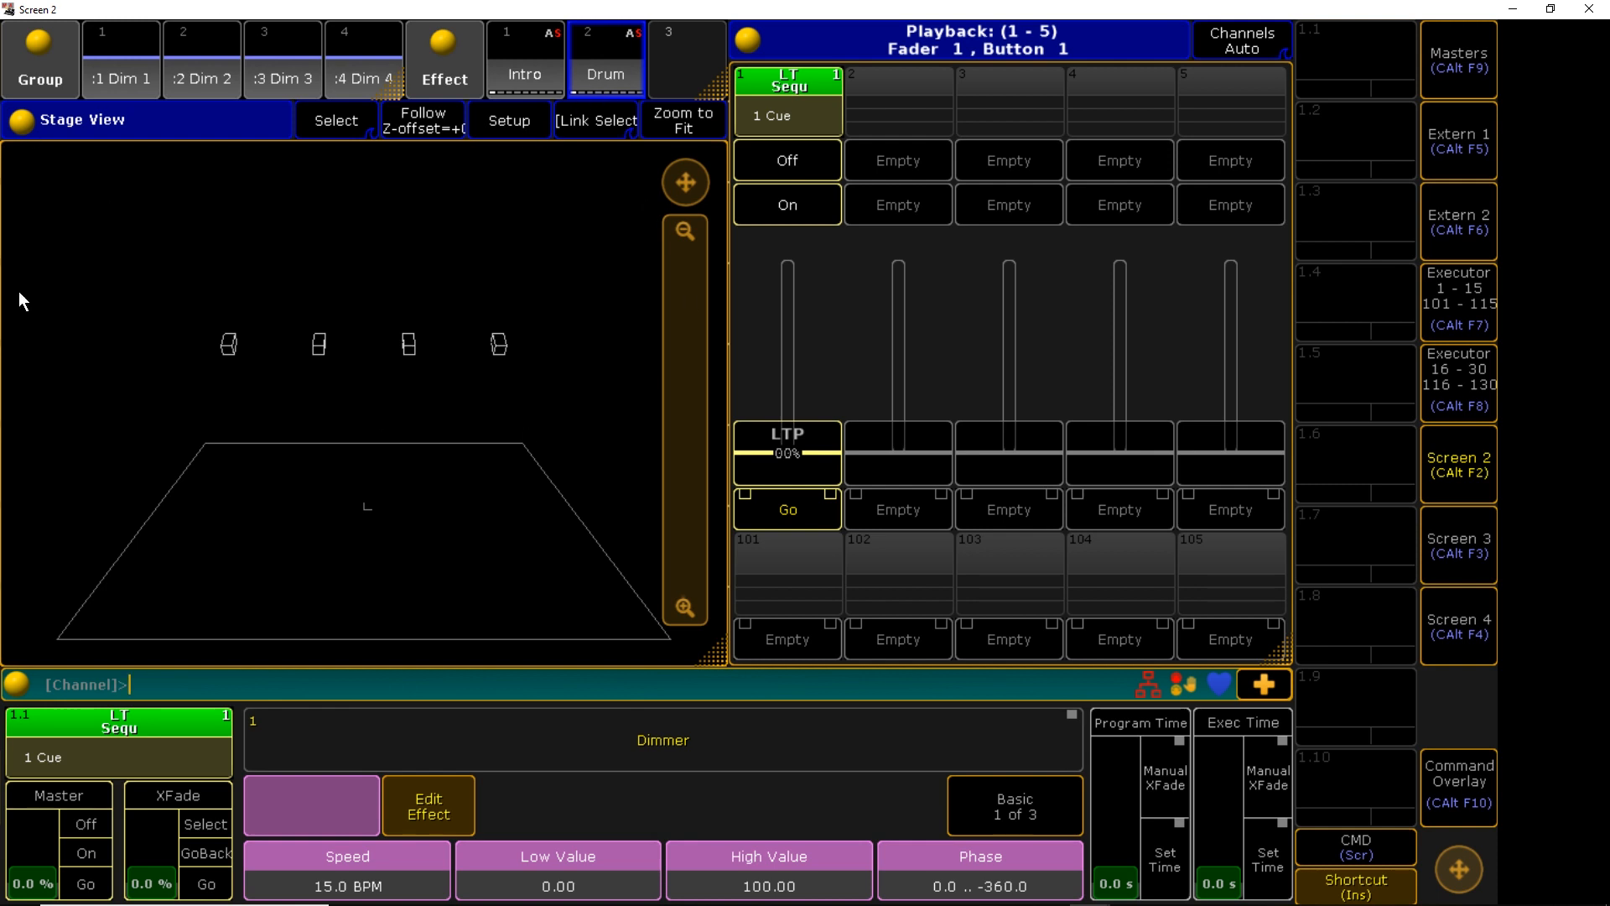
left_click(535, 72)
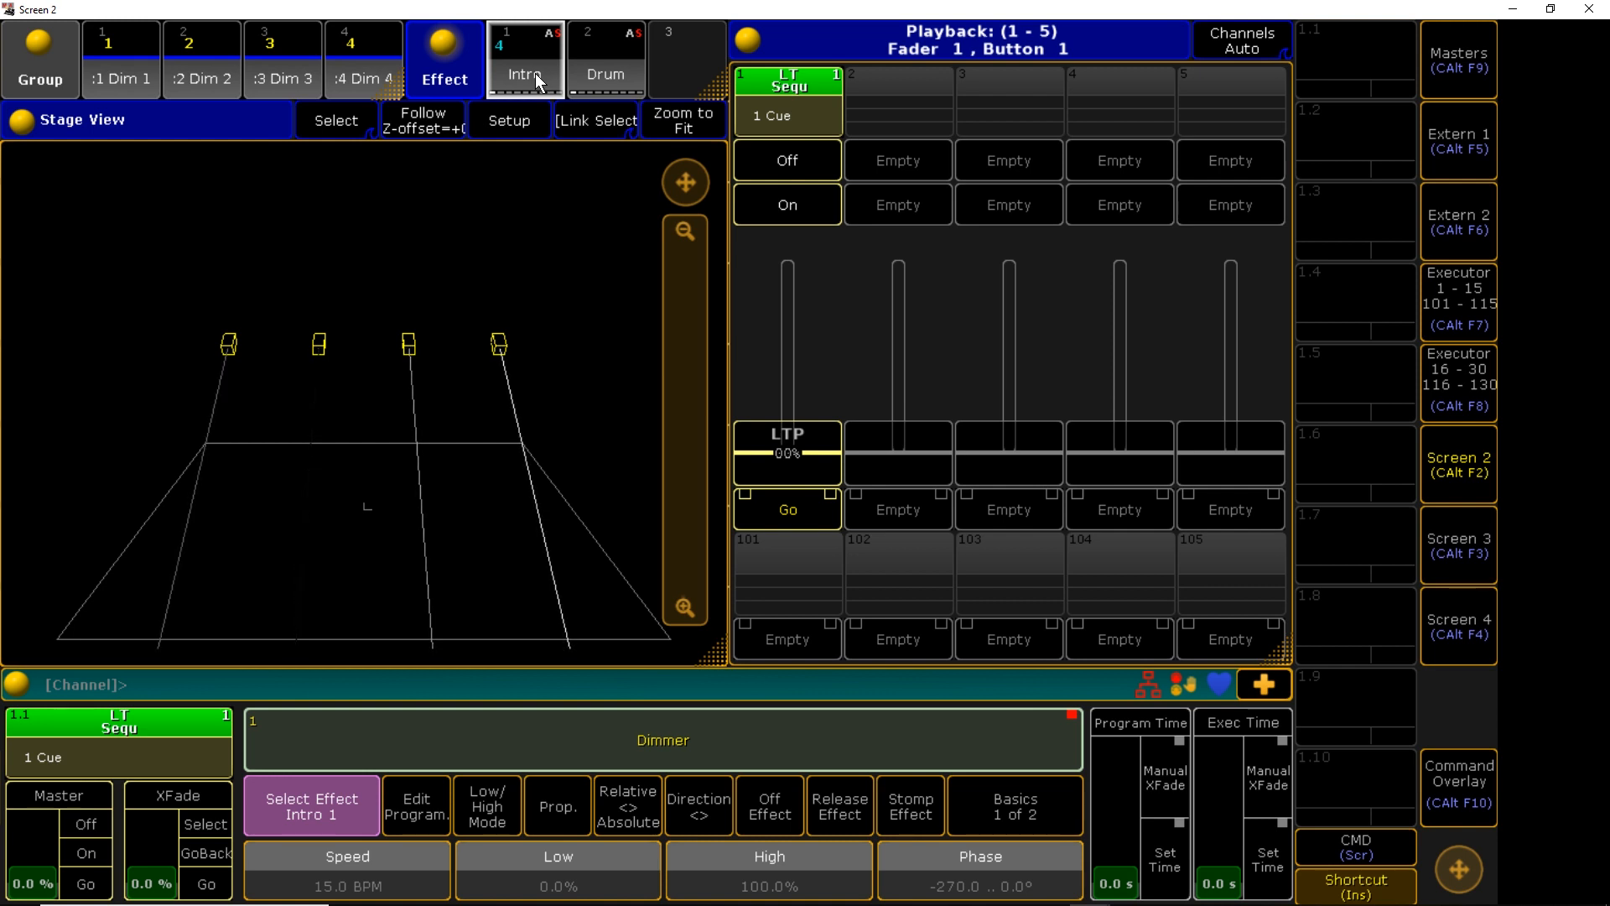
key("Escape")
key("Escape")
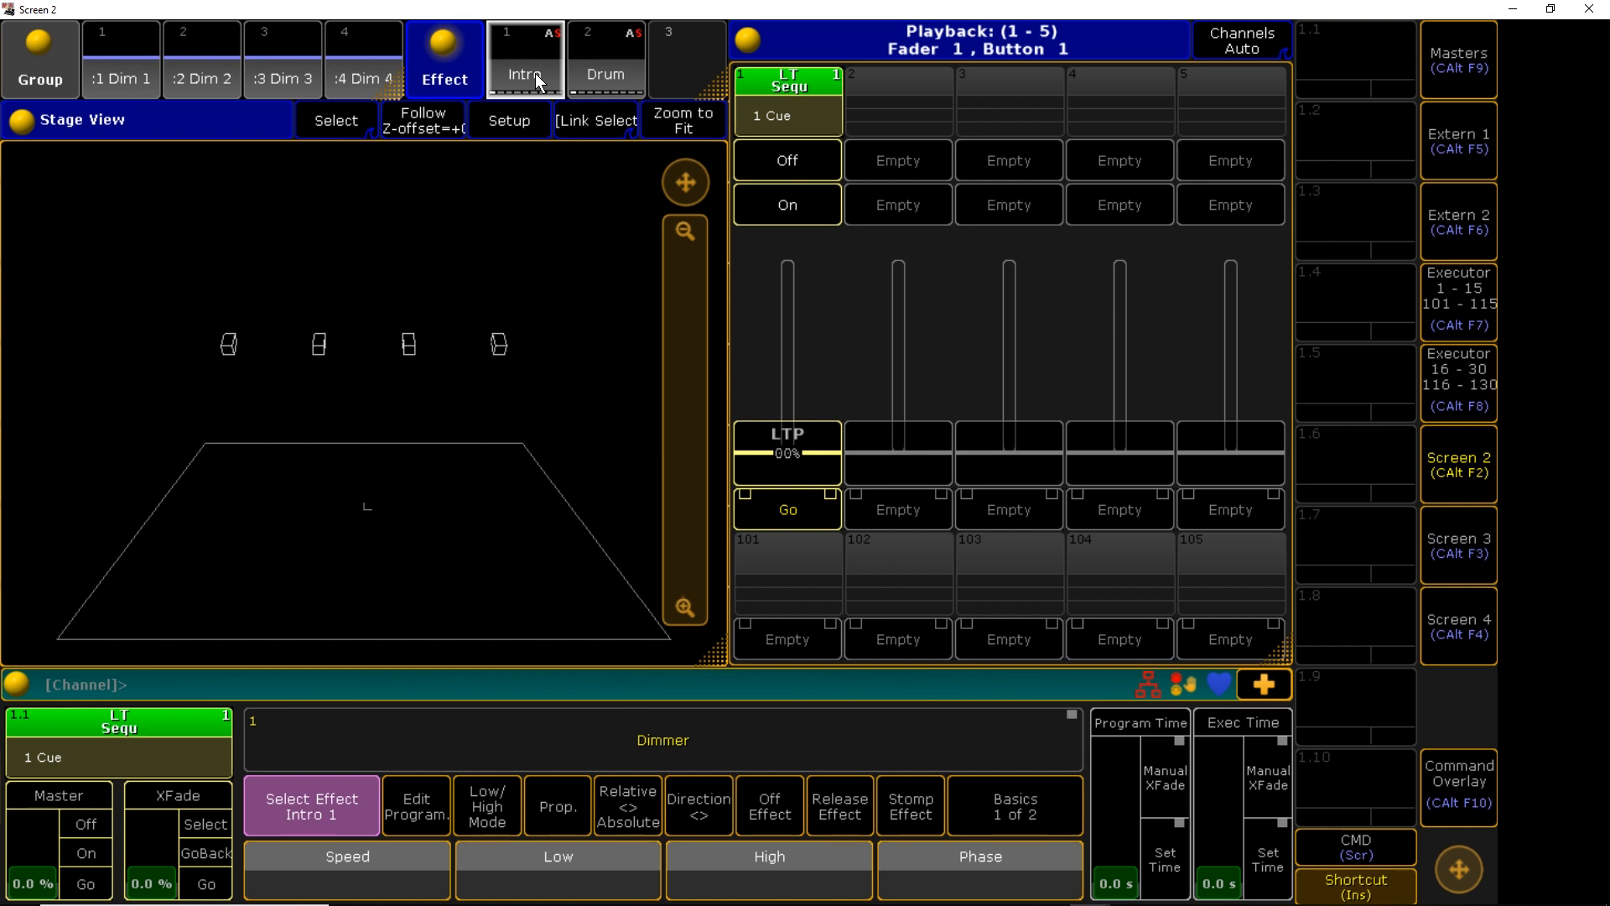
left_click(590, 63)
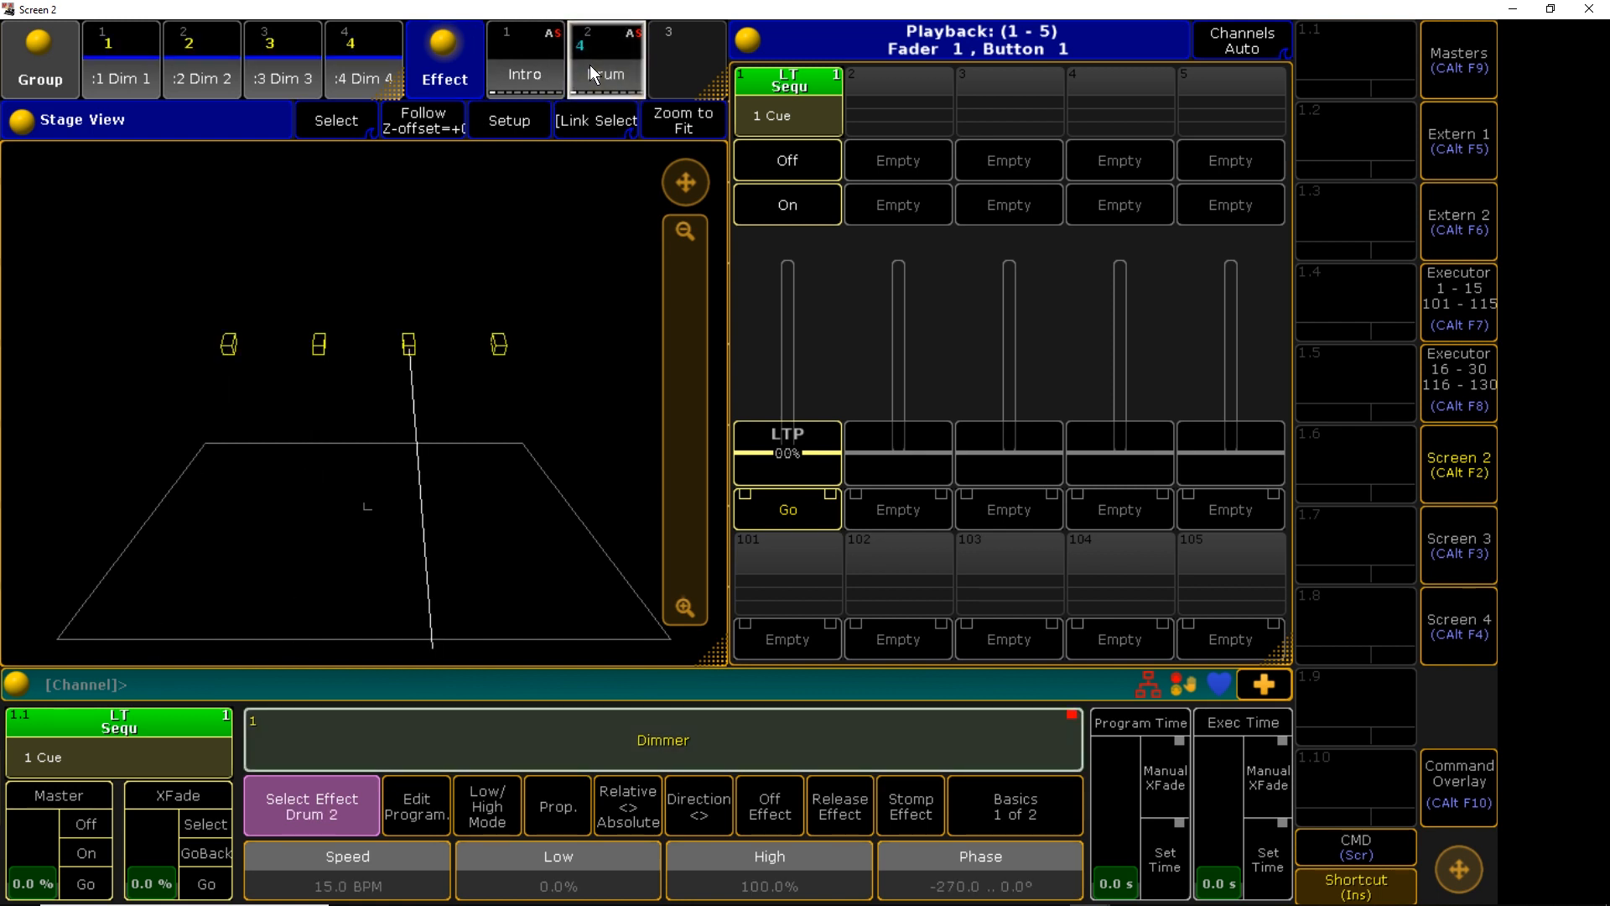
key("Escape")
key("Escape")
key("Escape")
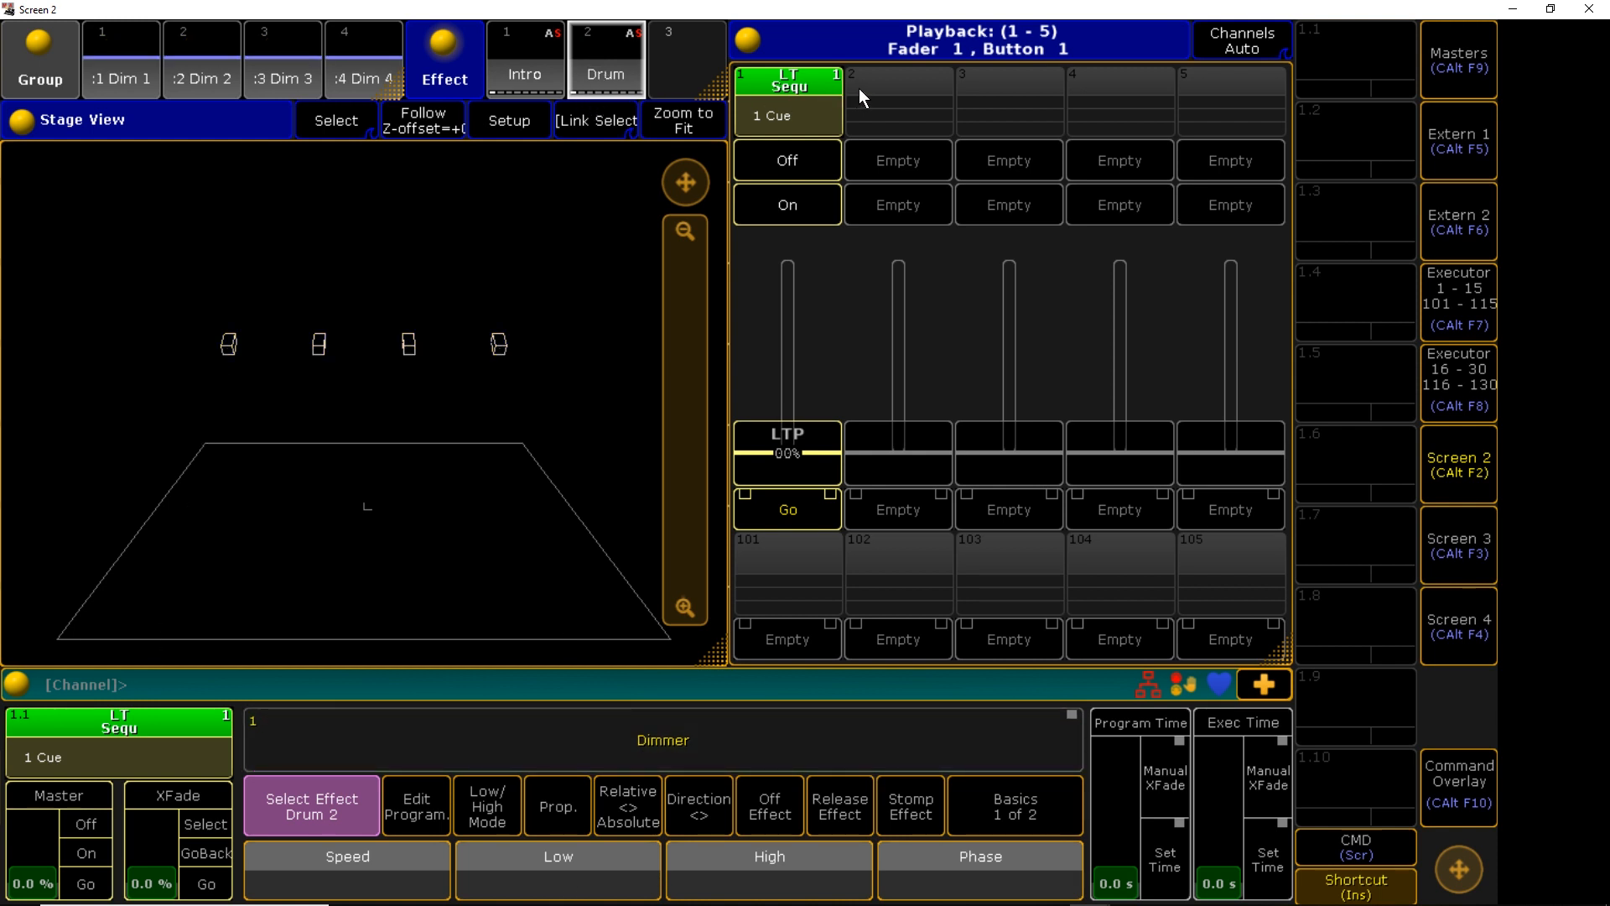
left_click_drag(802, 371, 802, 490)
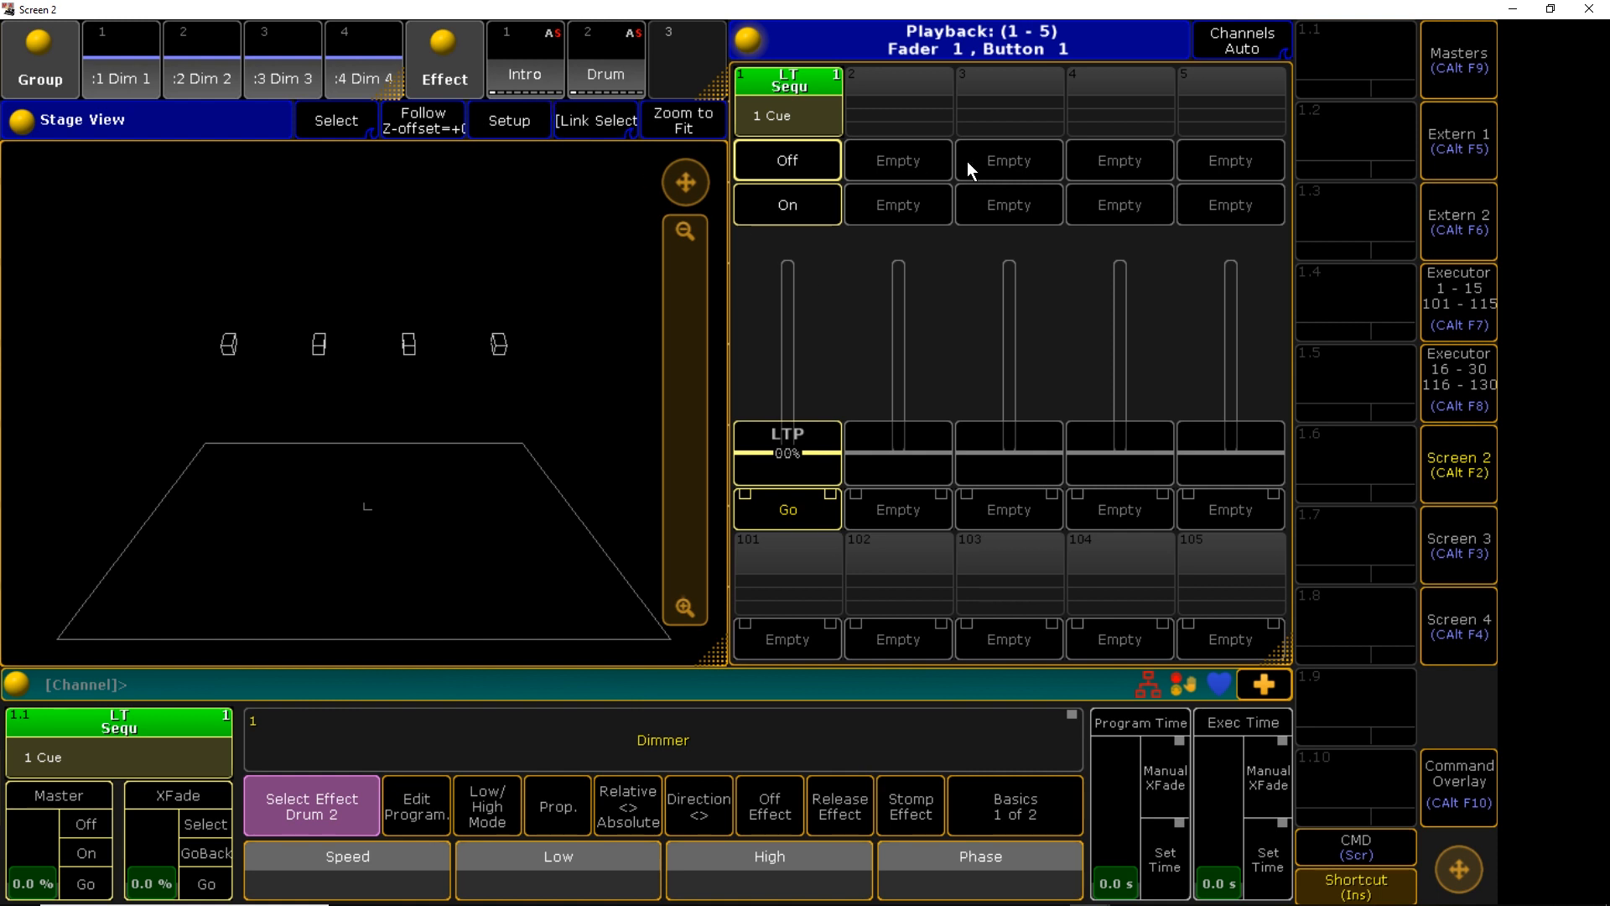
left_click(539, 77)
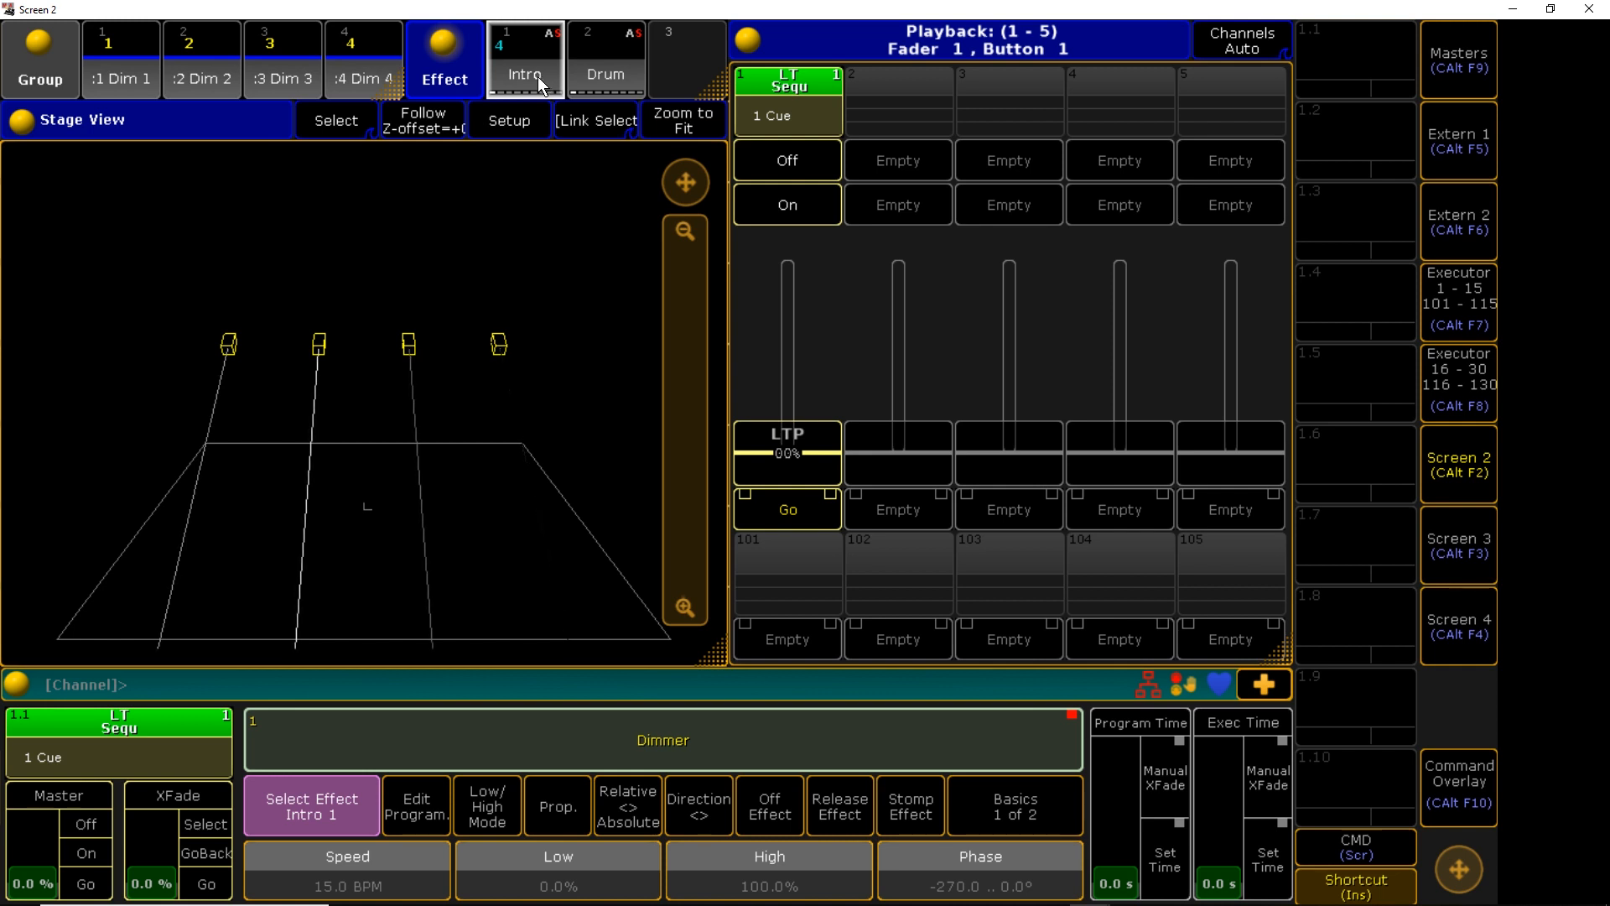
Store the Intro effect on executor 2 and pull its fader to zero
key("s")
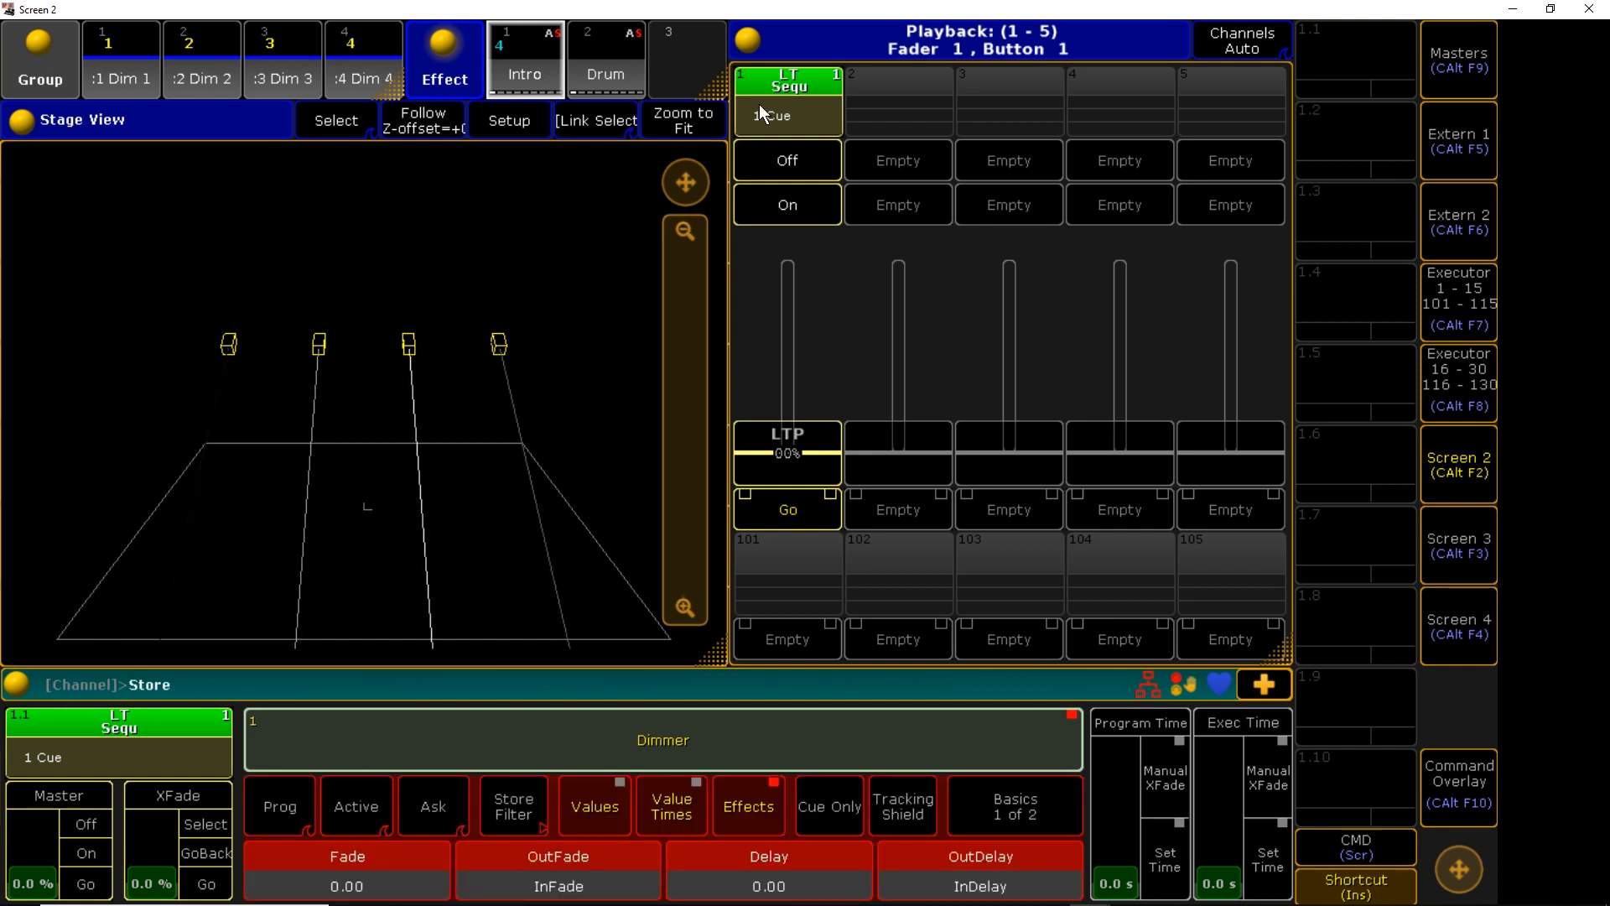
left_click(911, 82)
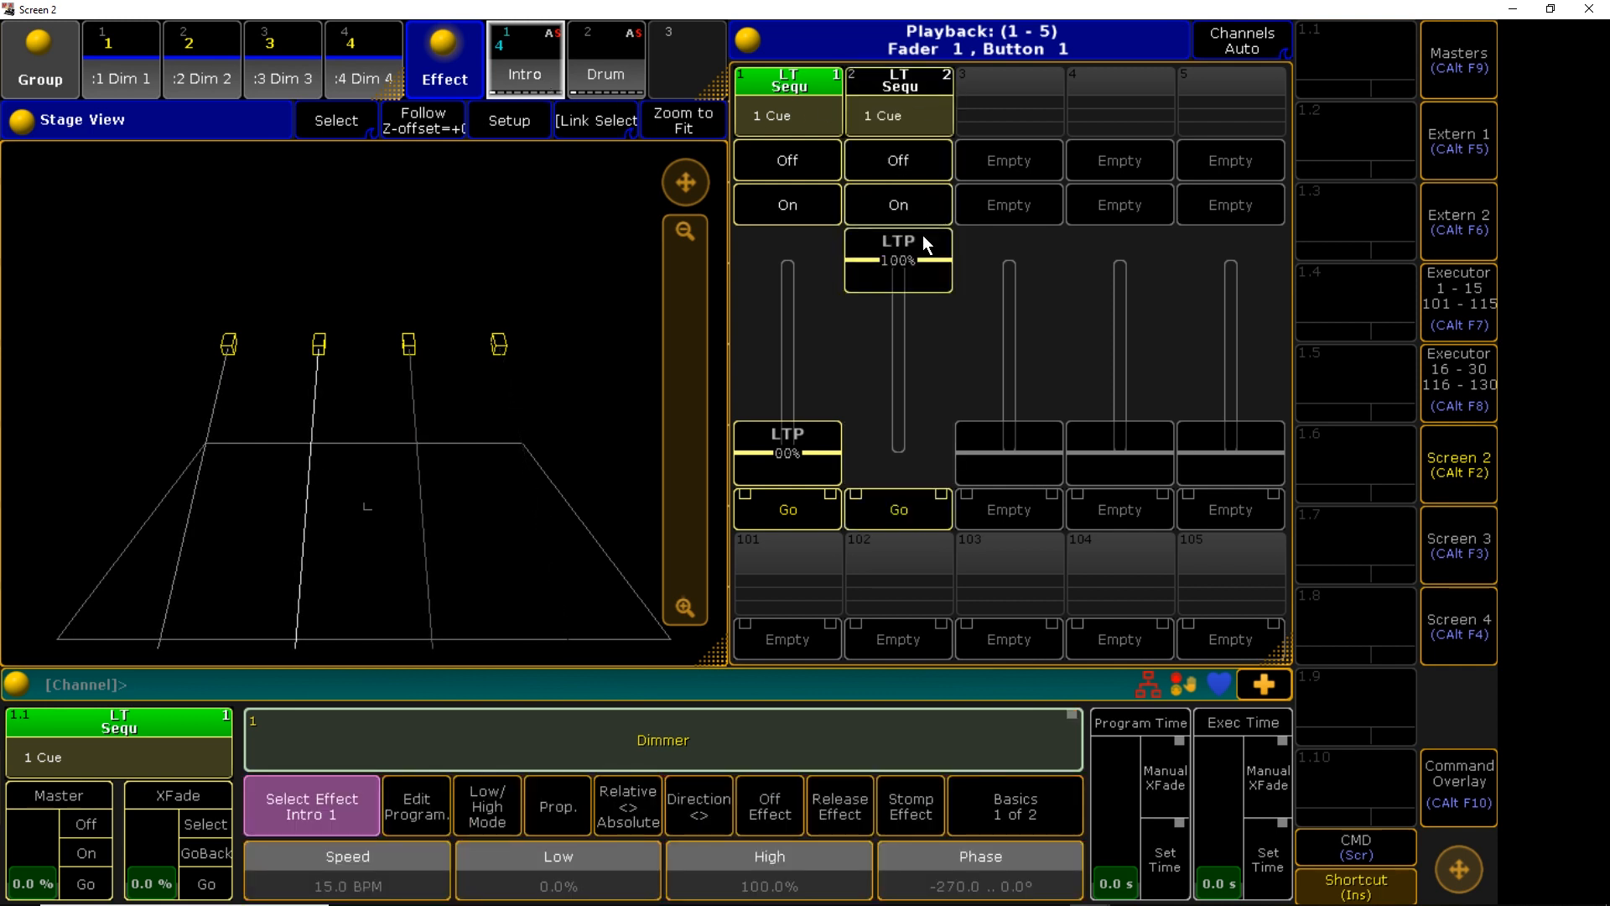
key("Escape")
key("Escape")
key("Escape")
left_click_drag(912, 258, 904, 480)
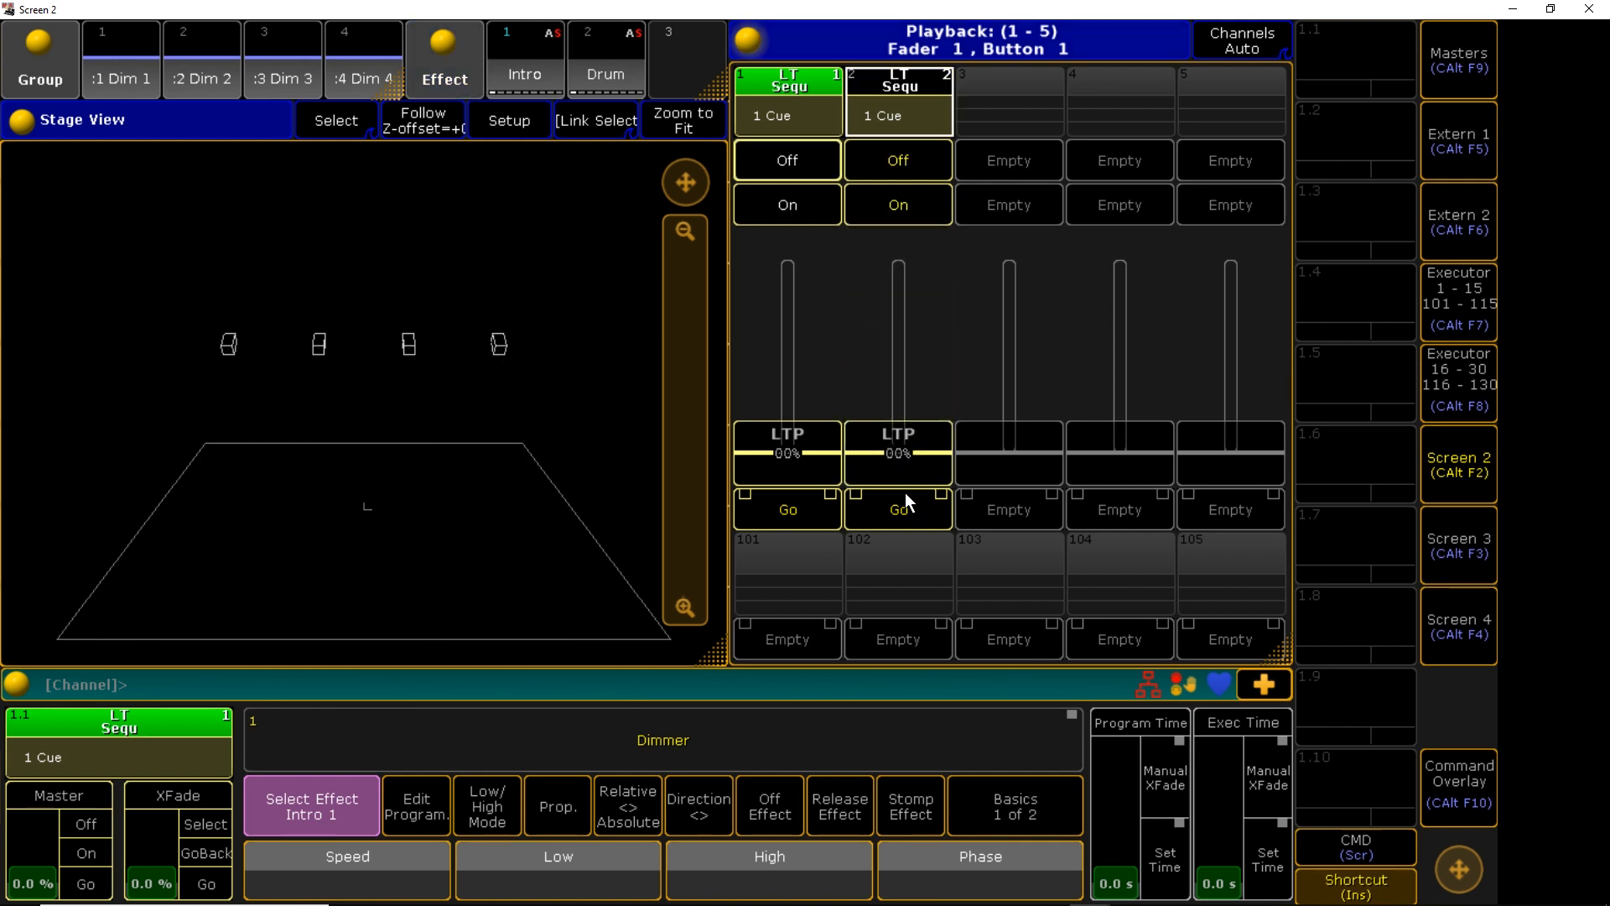
Apply the Drum effect, store it on executor 3 and pull its fader to zero
left_click(621, 73)
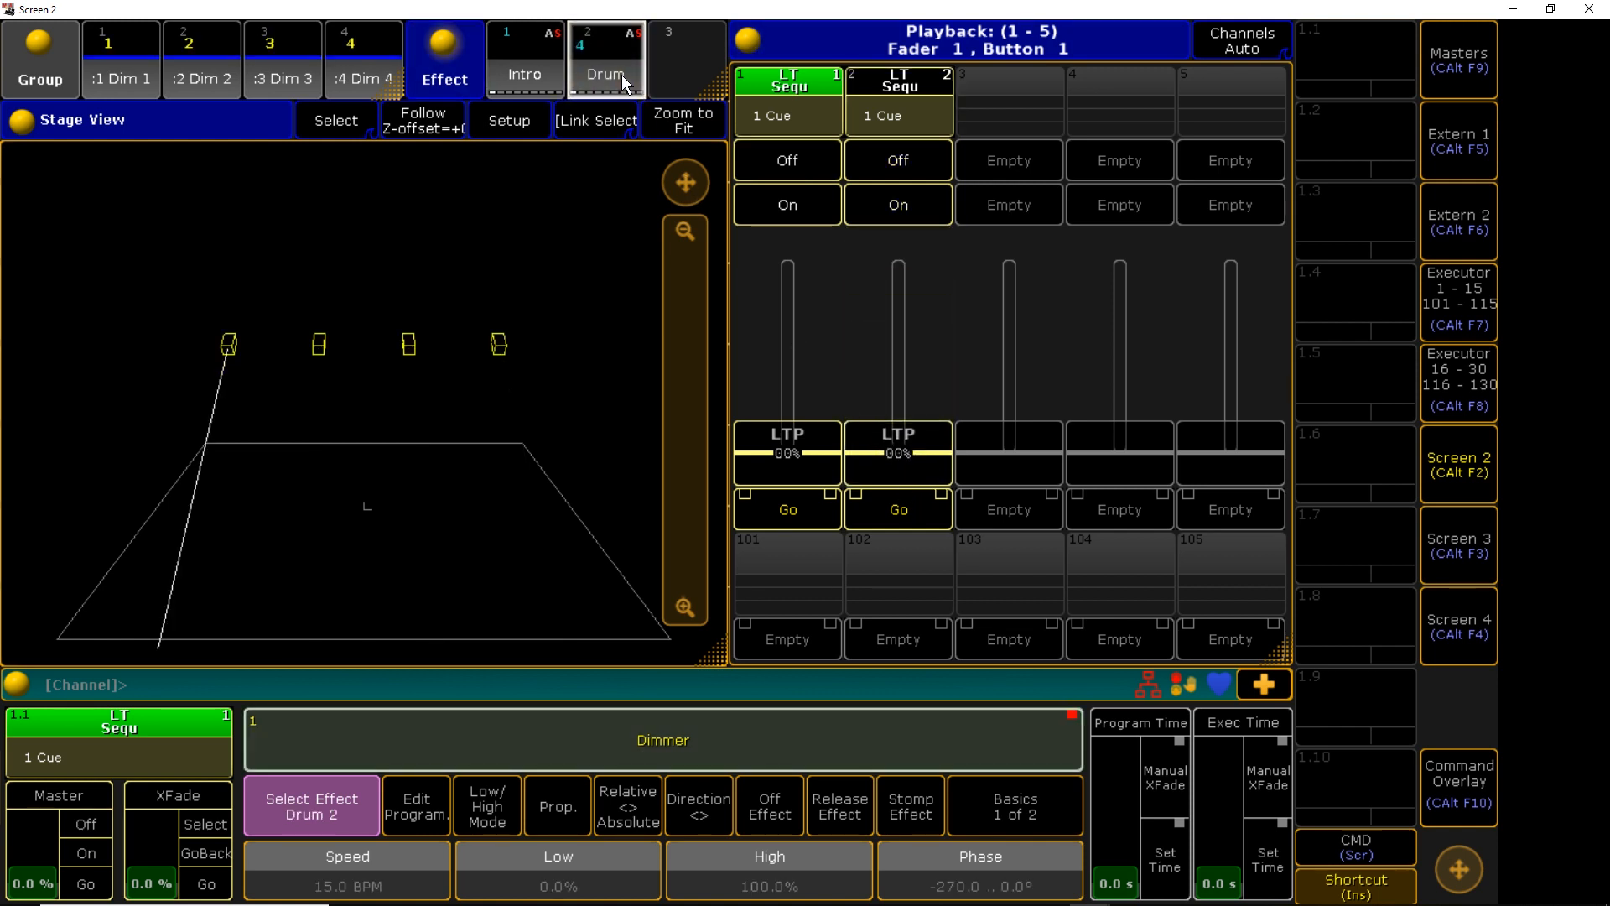
key("s")
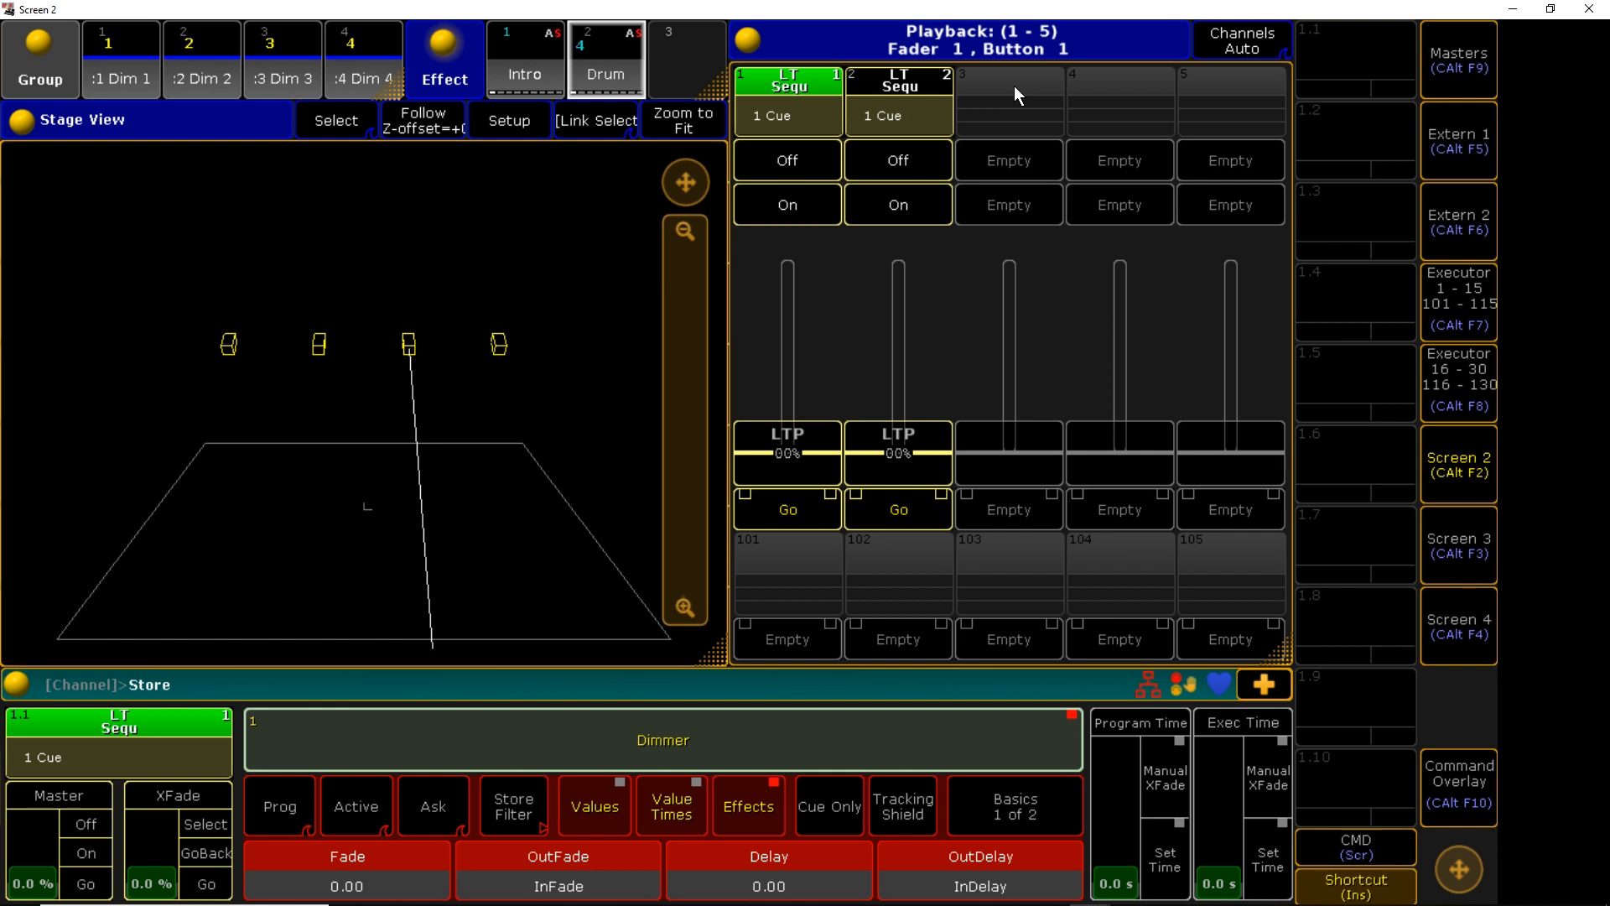
left_click(1015, 94)
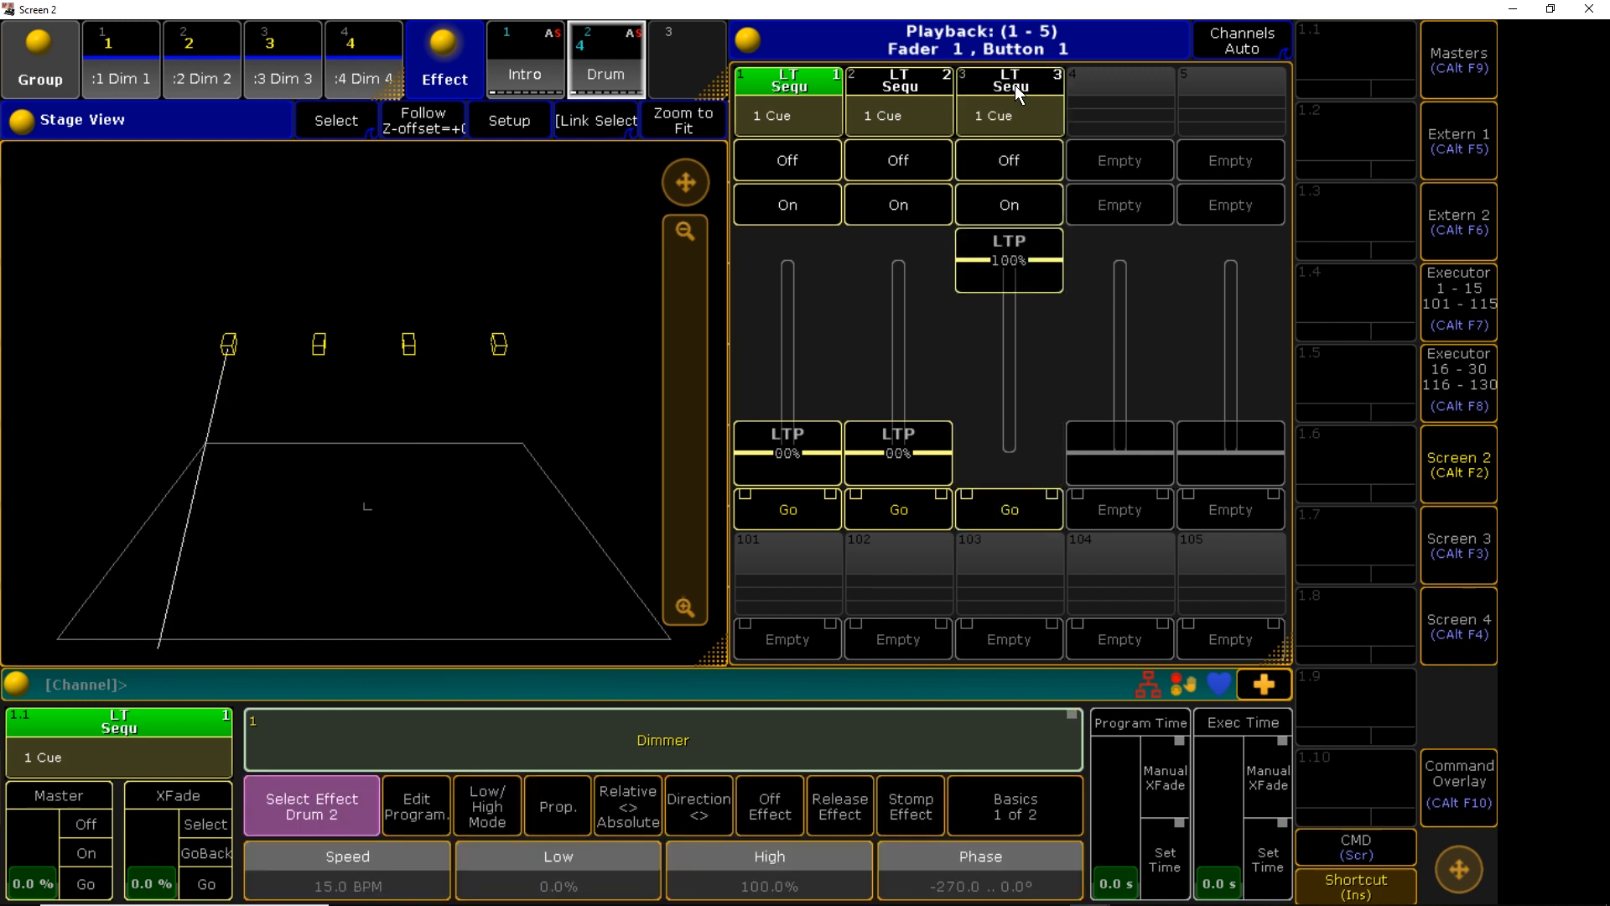
left_click_drag(1013, 268, 1009, 481)
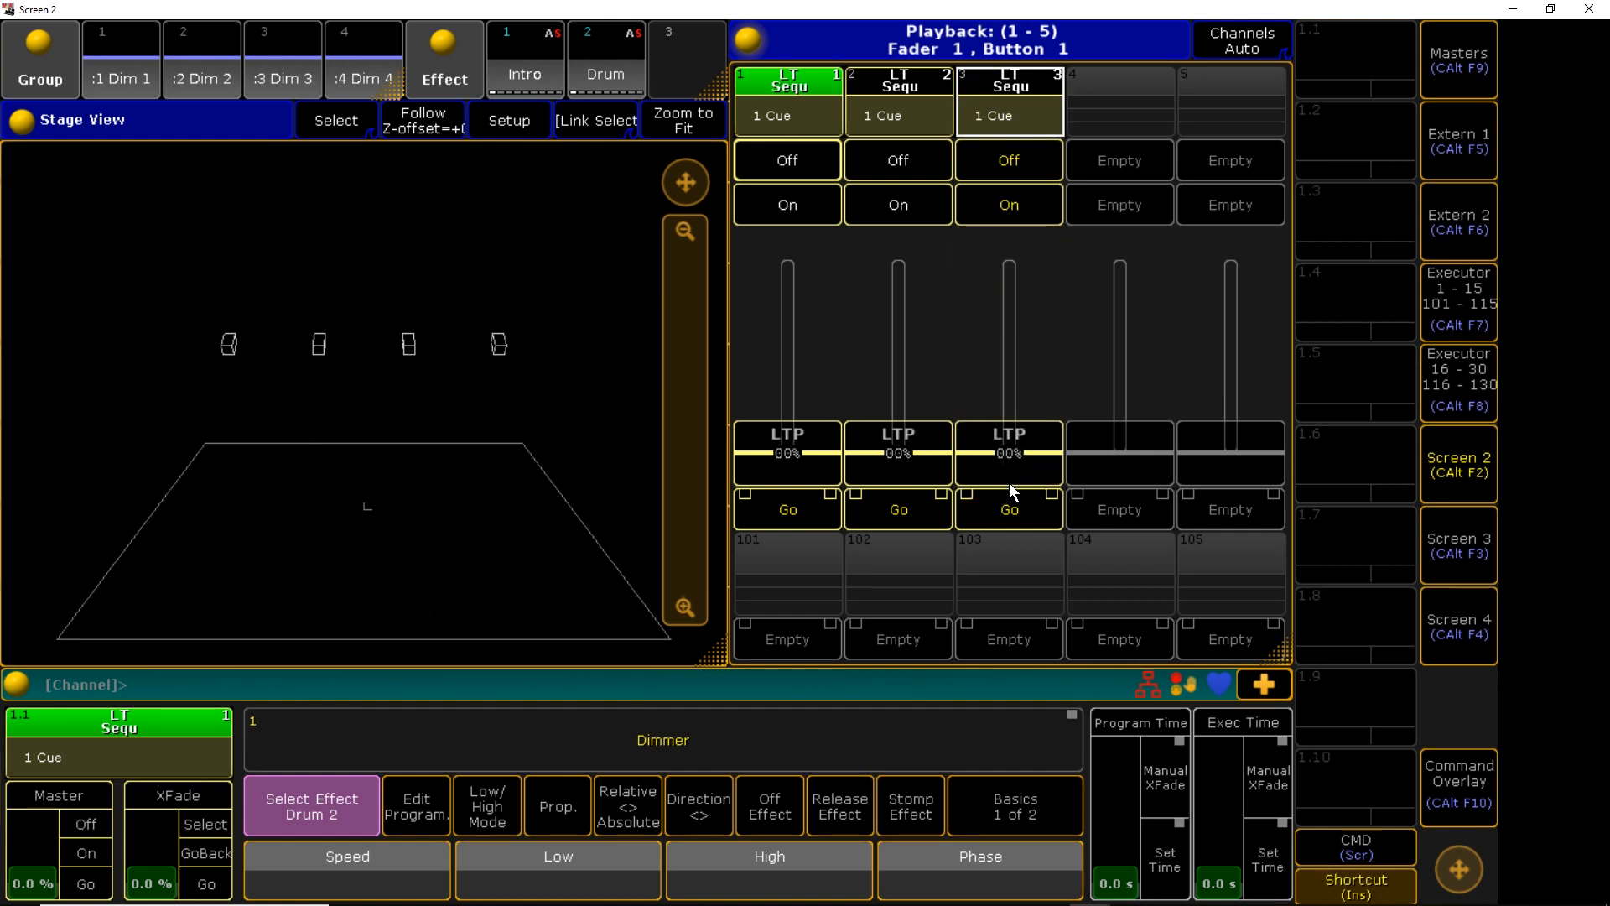
Test the faders of executors 2 and 1, then open executor 1's assignment menu
left_click_drag(910, 451, 894, 486)
left_click_drag(808, 406, 809, 499)
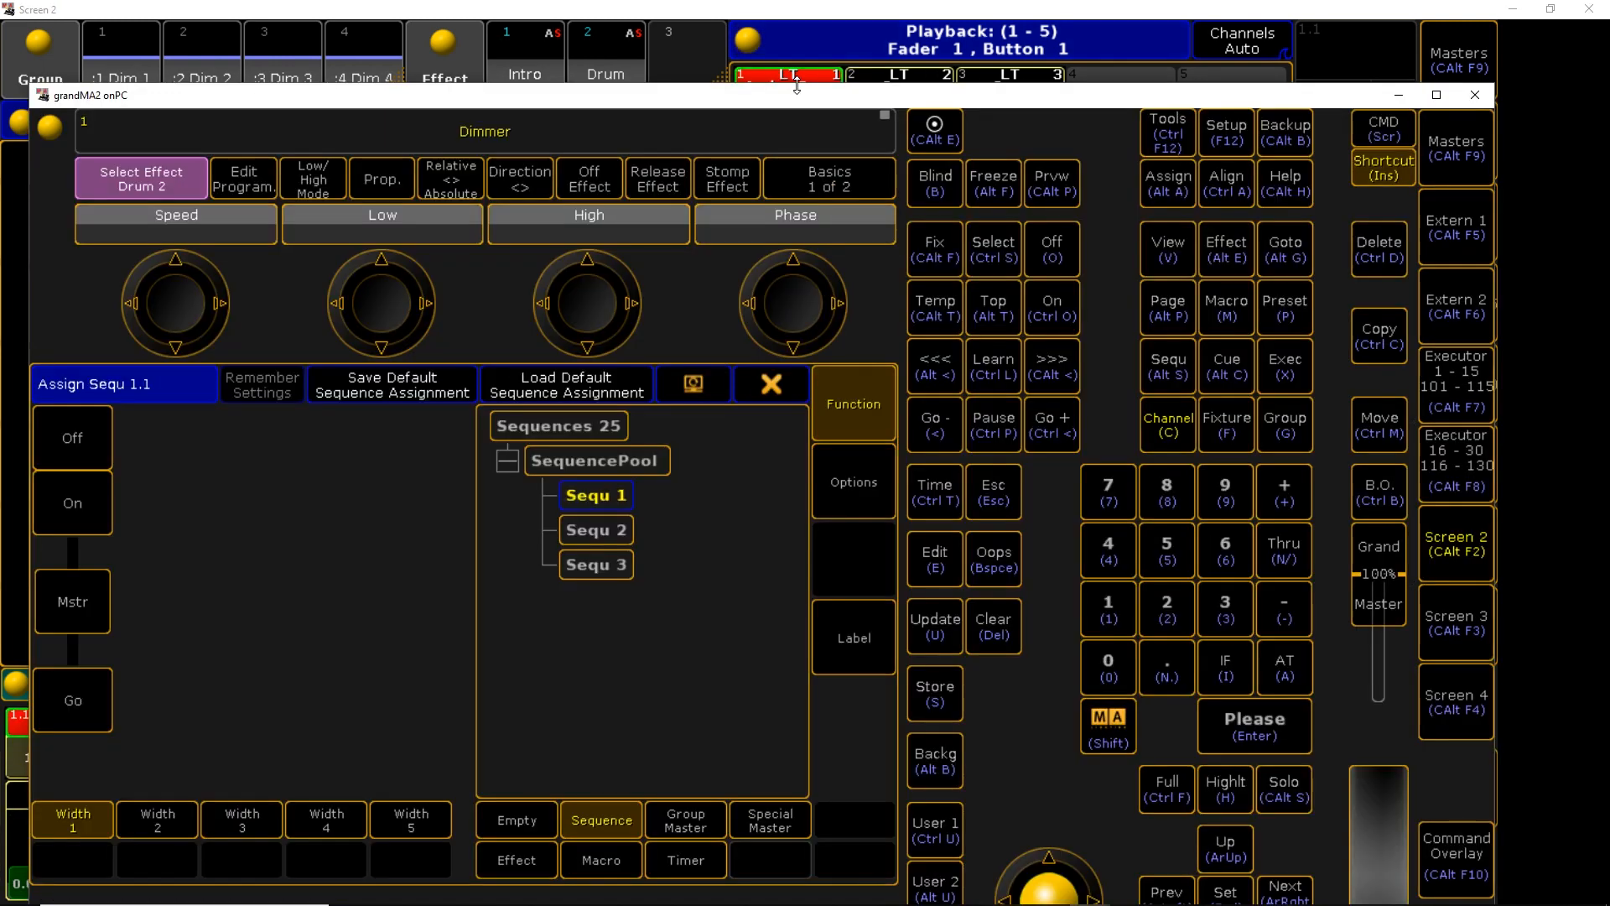
left_click(801, 88)
Name executor 1's sequence START and executor 2's sequence INTRO
left_click(863, 646)
type("START")
key("Return")
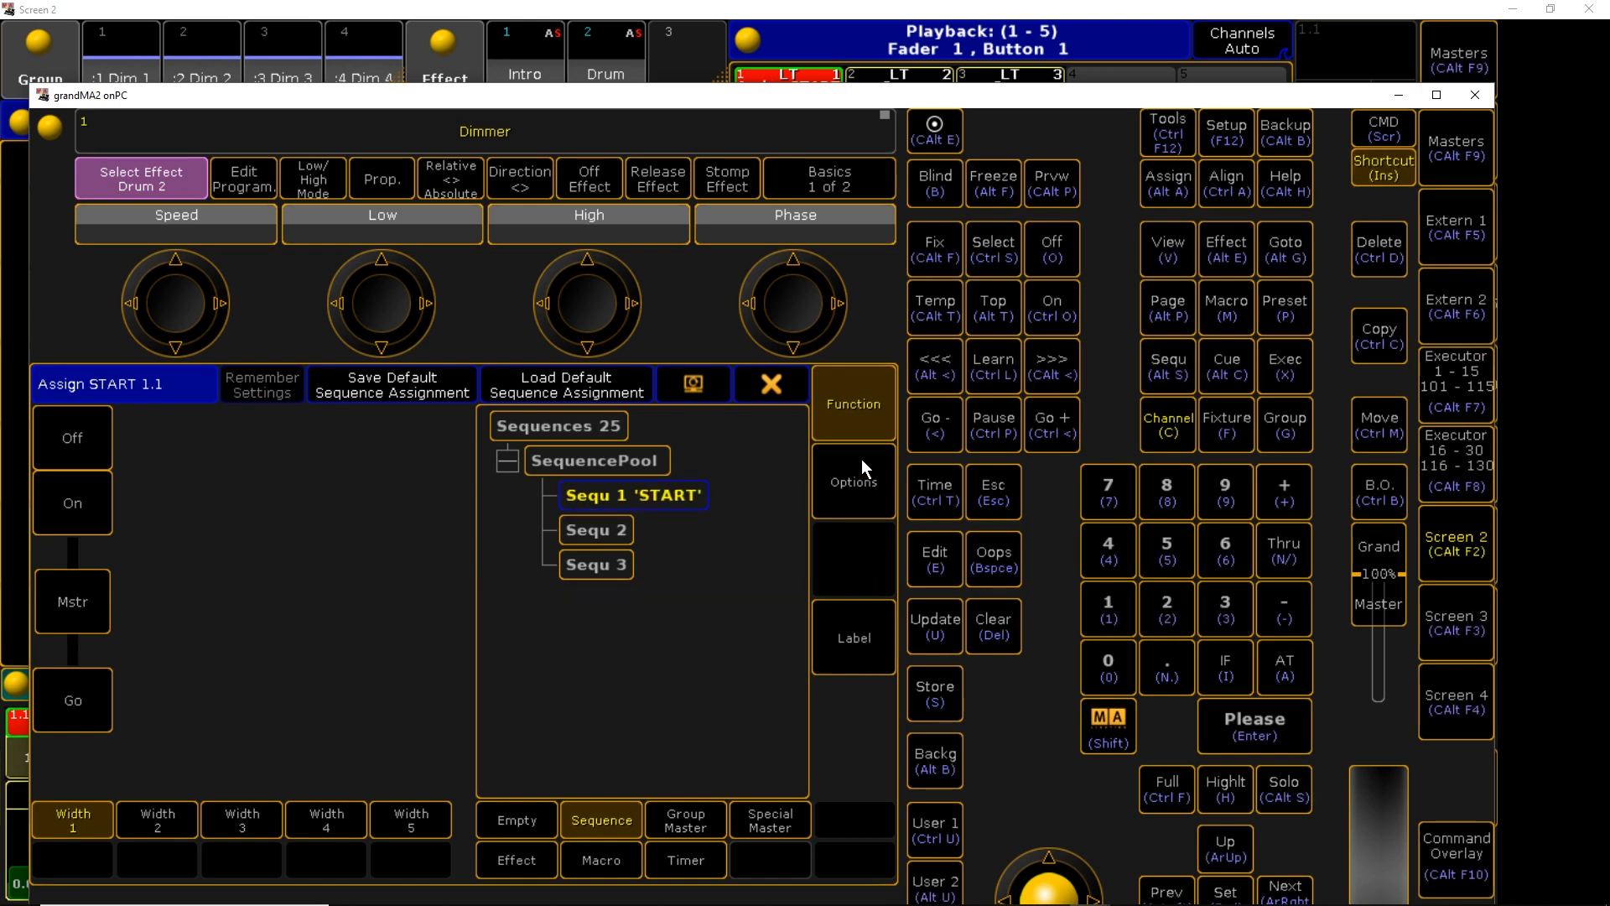
left_click(775, 379)
left_click(910, 87)
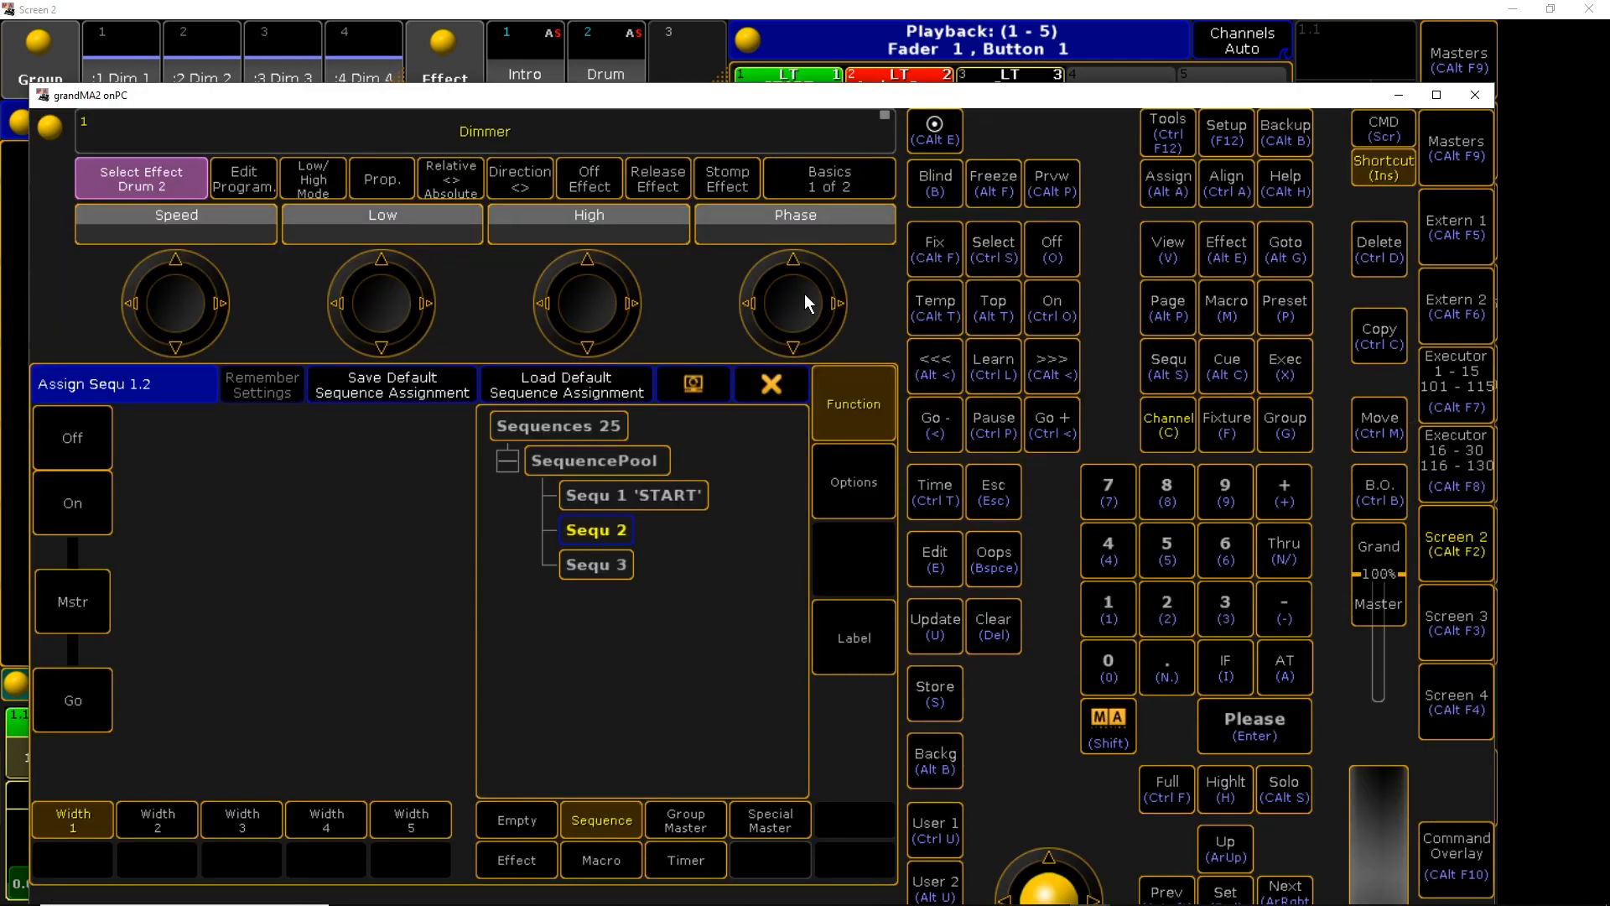
left_click(815, 639)
type("INTRO")
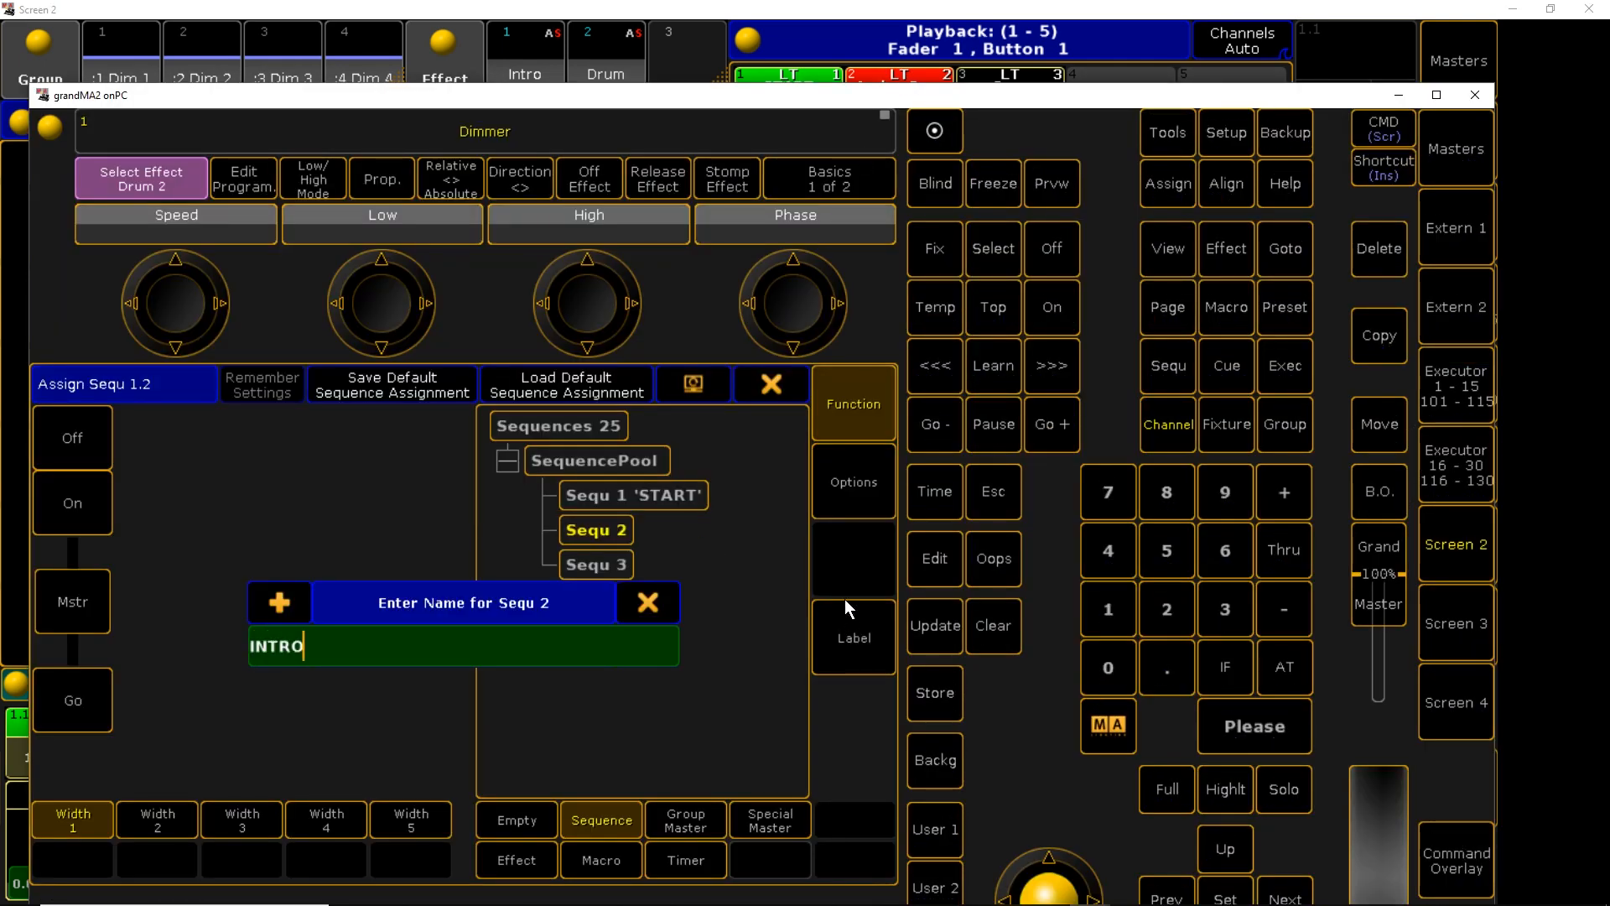
key("Return")
left_click(780, 390)
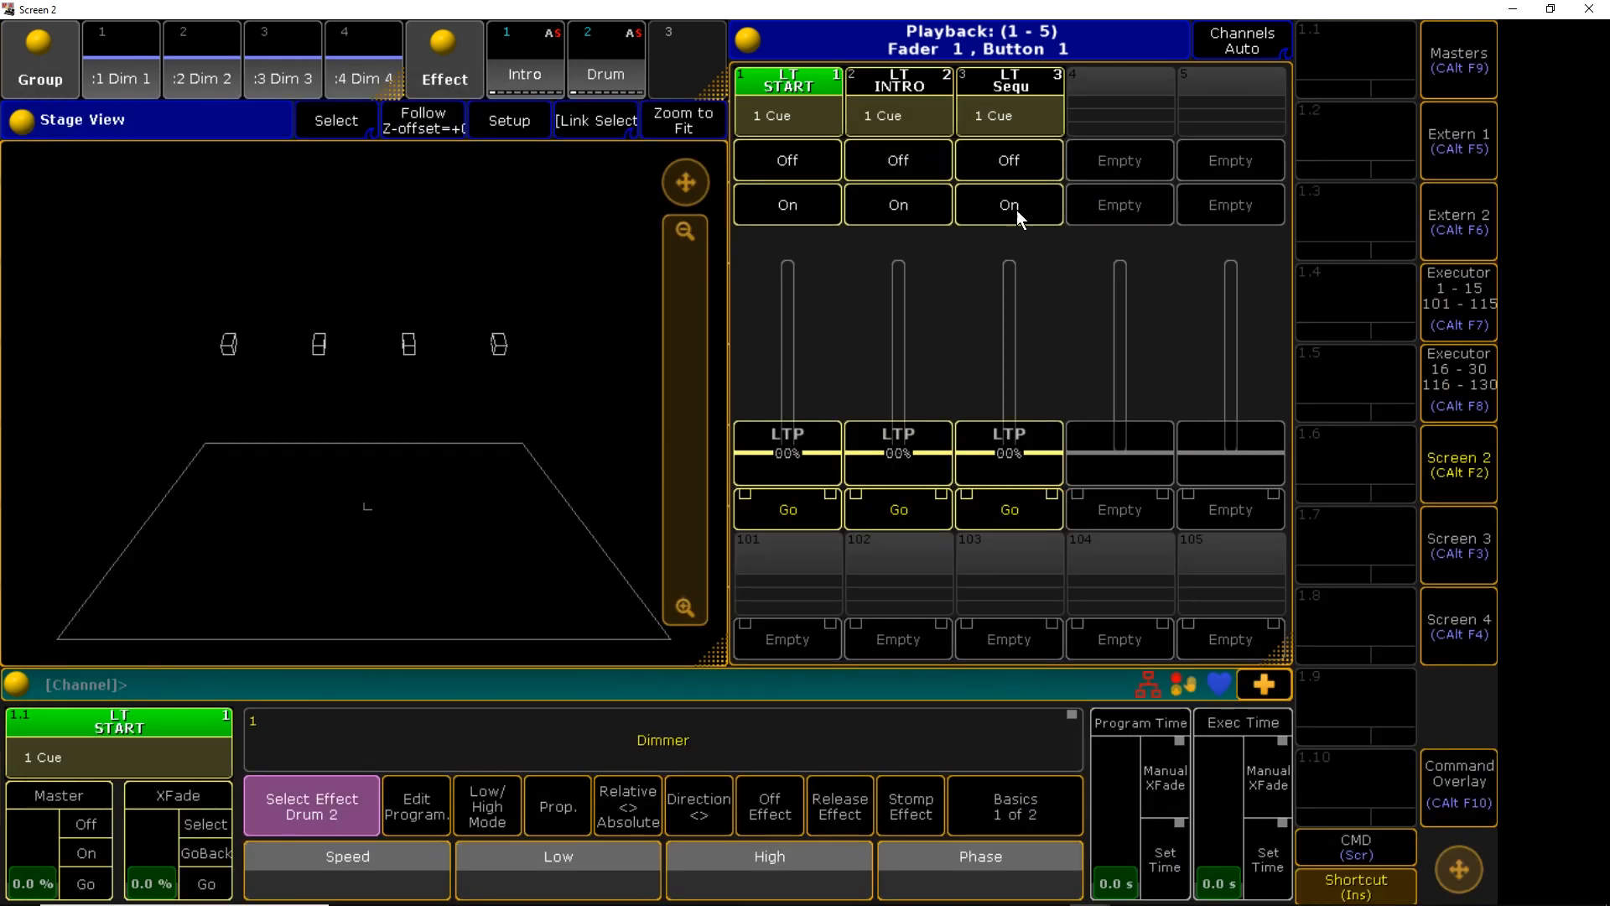
Label executor 3 DRUM and return to the main console window
left_click(1020, 83)
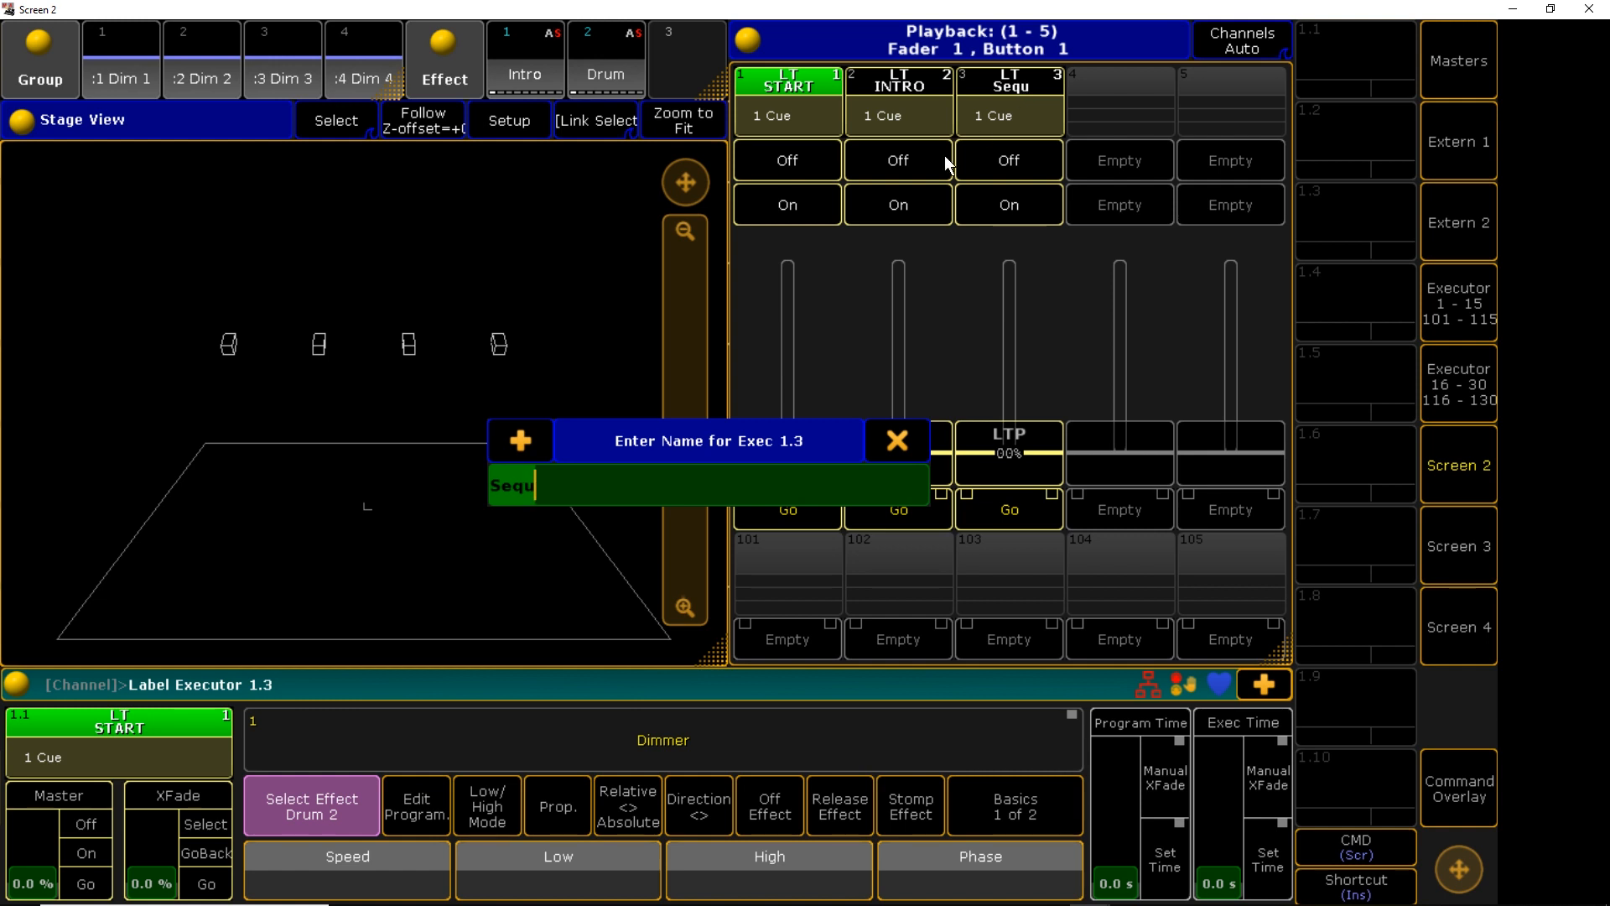
type("DRUM")
key("Return")
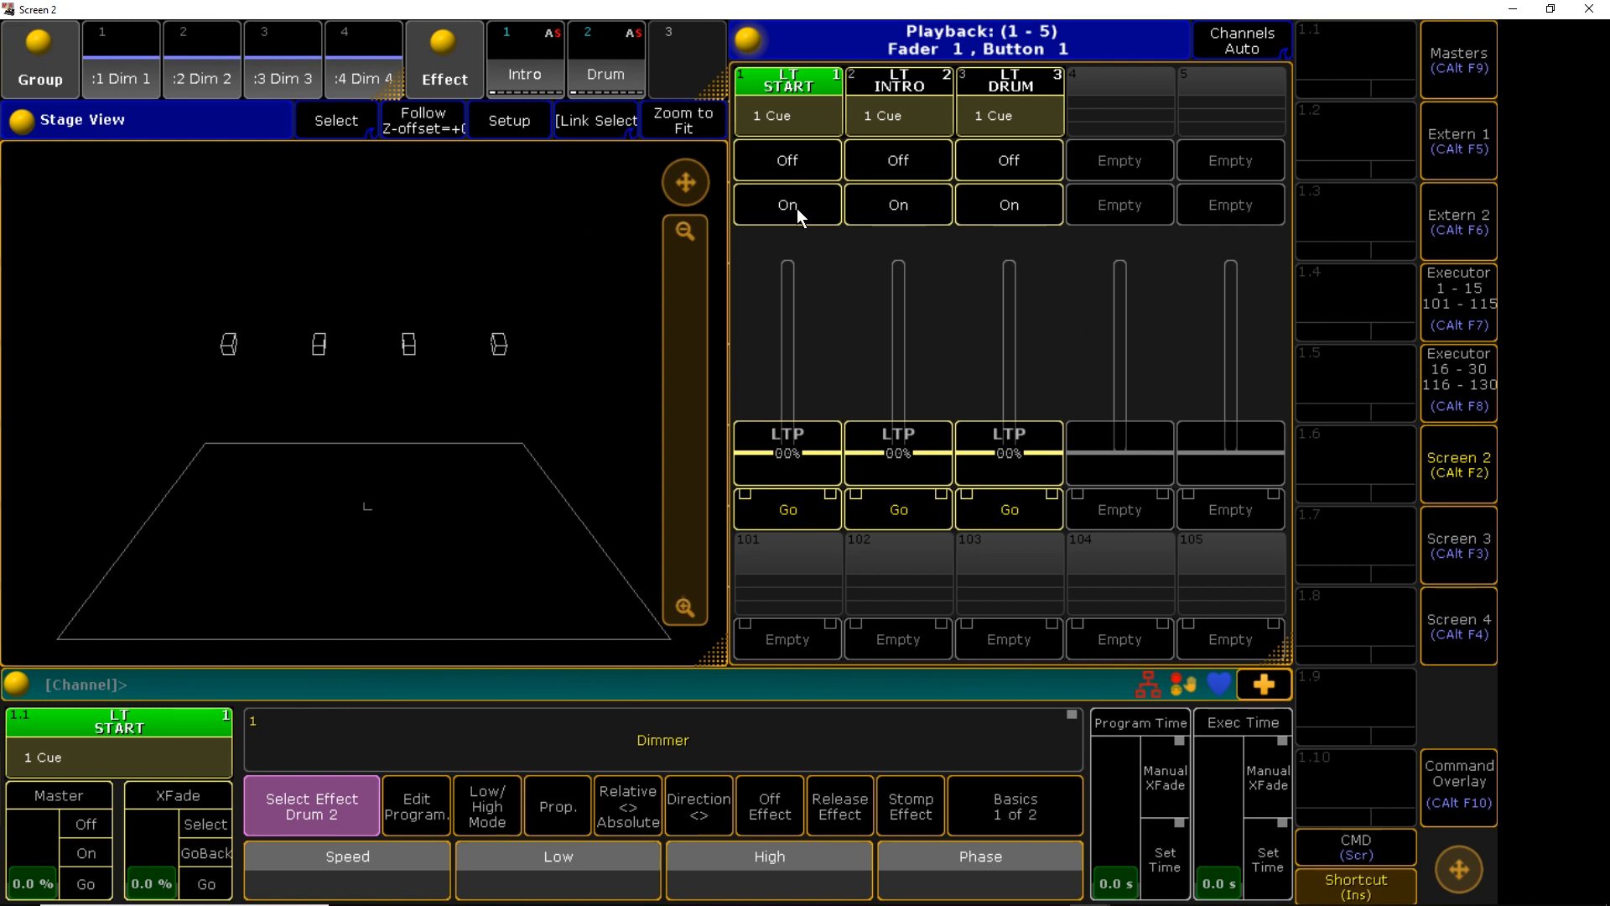
key("alt+Tab")
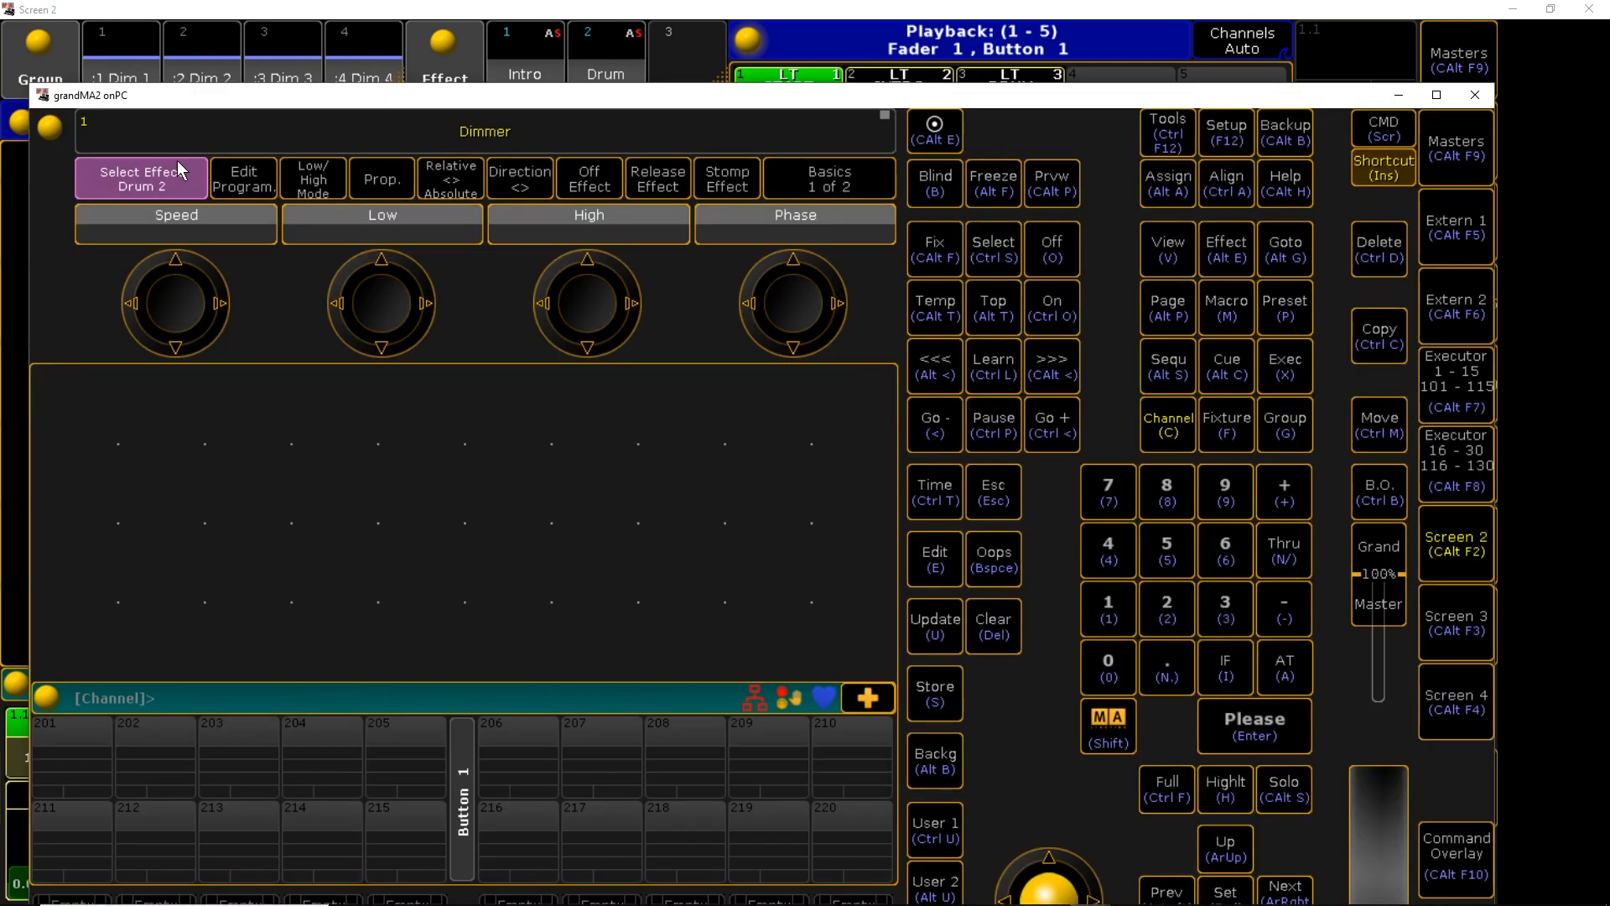
left_click(50, 126)
left_click(114, 426)
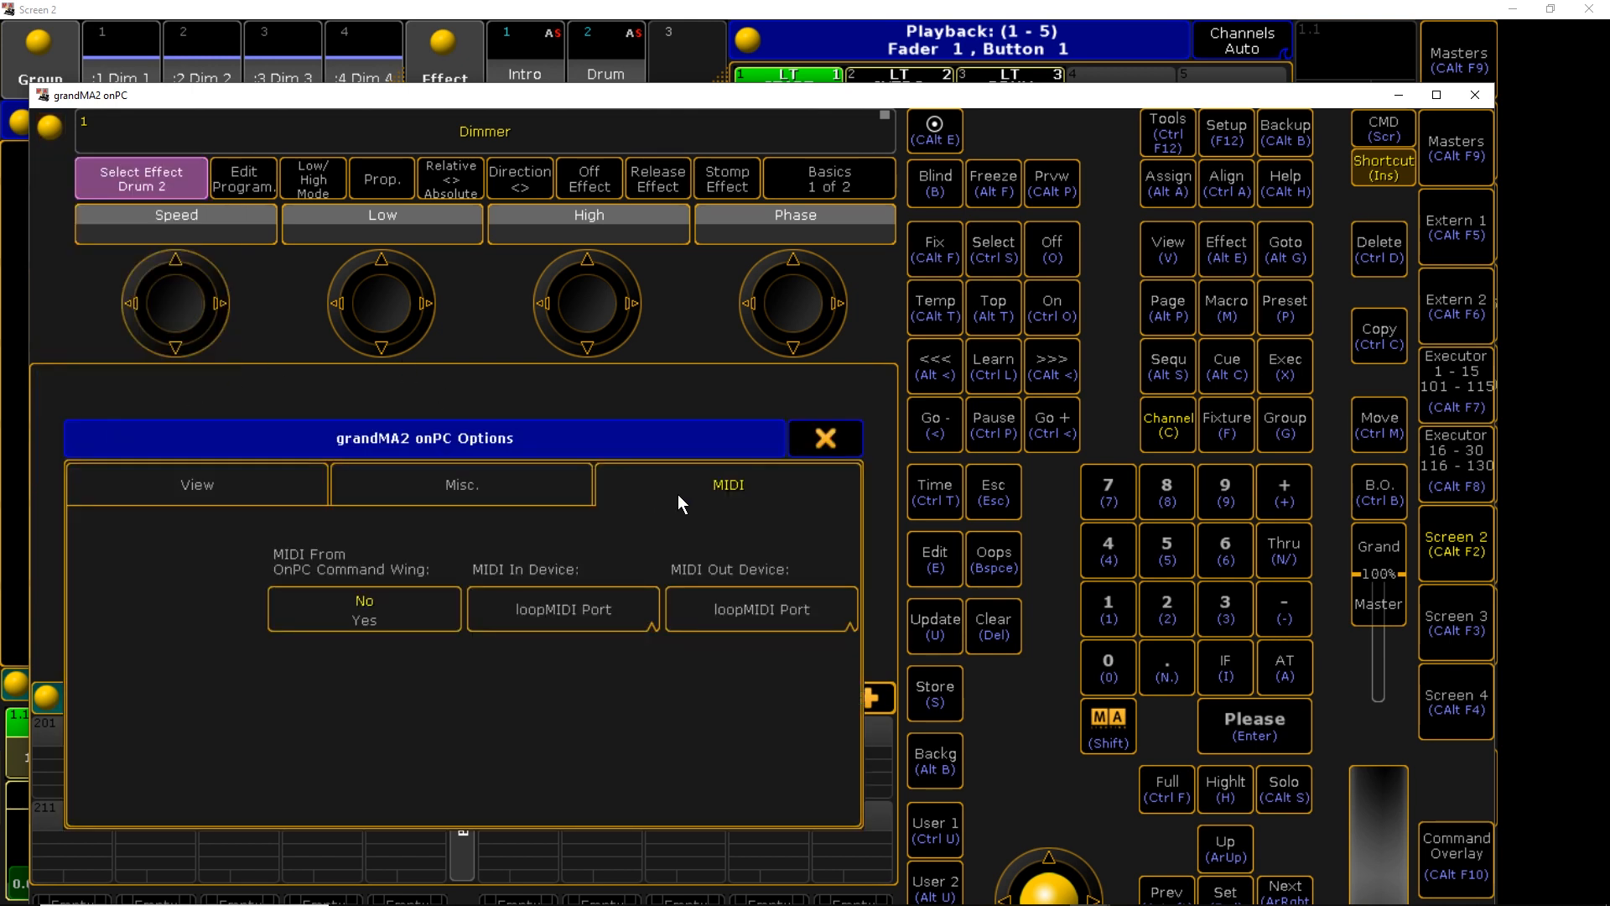
left_click(825, 441)
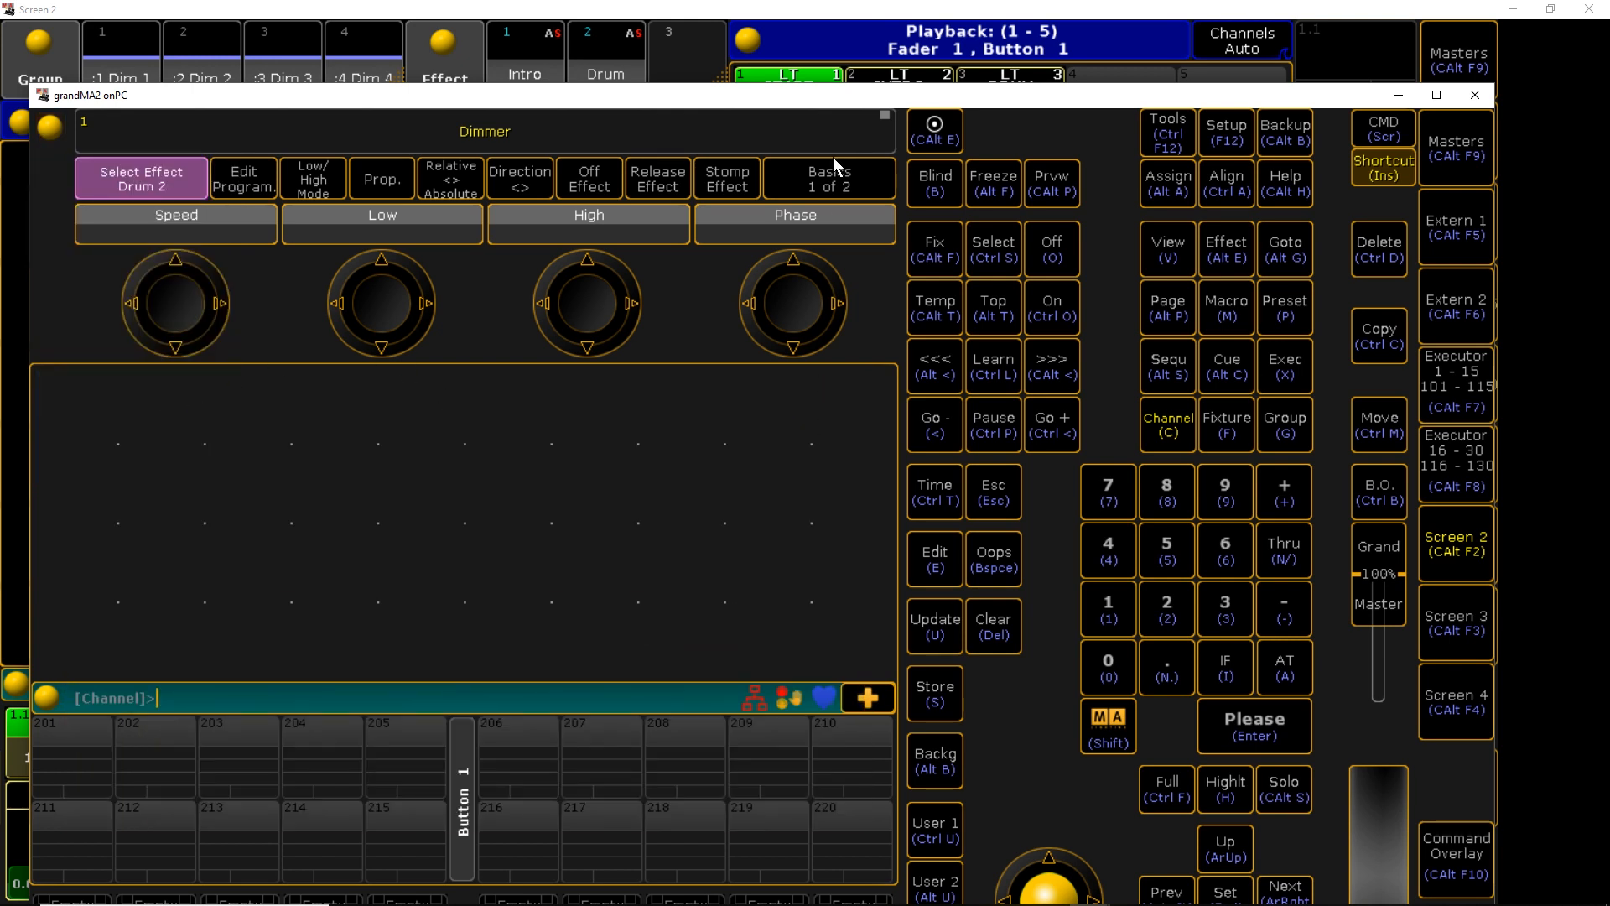
left_click(871, 13)
left_click_drag(799, 445, 926, 486)
mouse_move(1008, 453)
left_mouse_down()
mouse_move(1039, 188)
mouse_move(1048, 319)
mouse_move(1018, 456)
left_mouse_up()
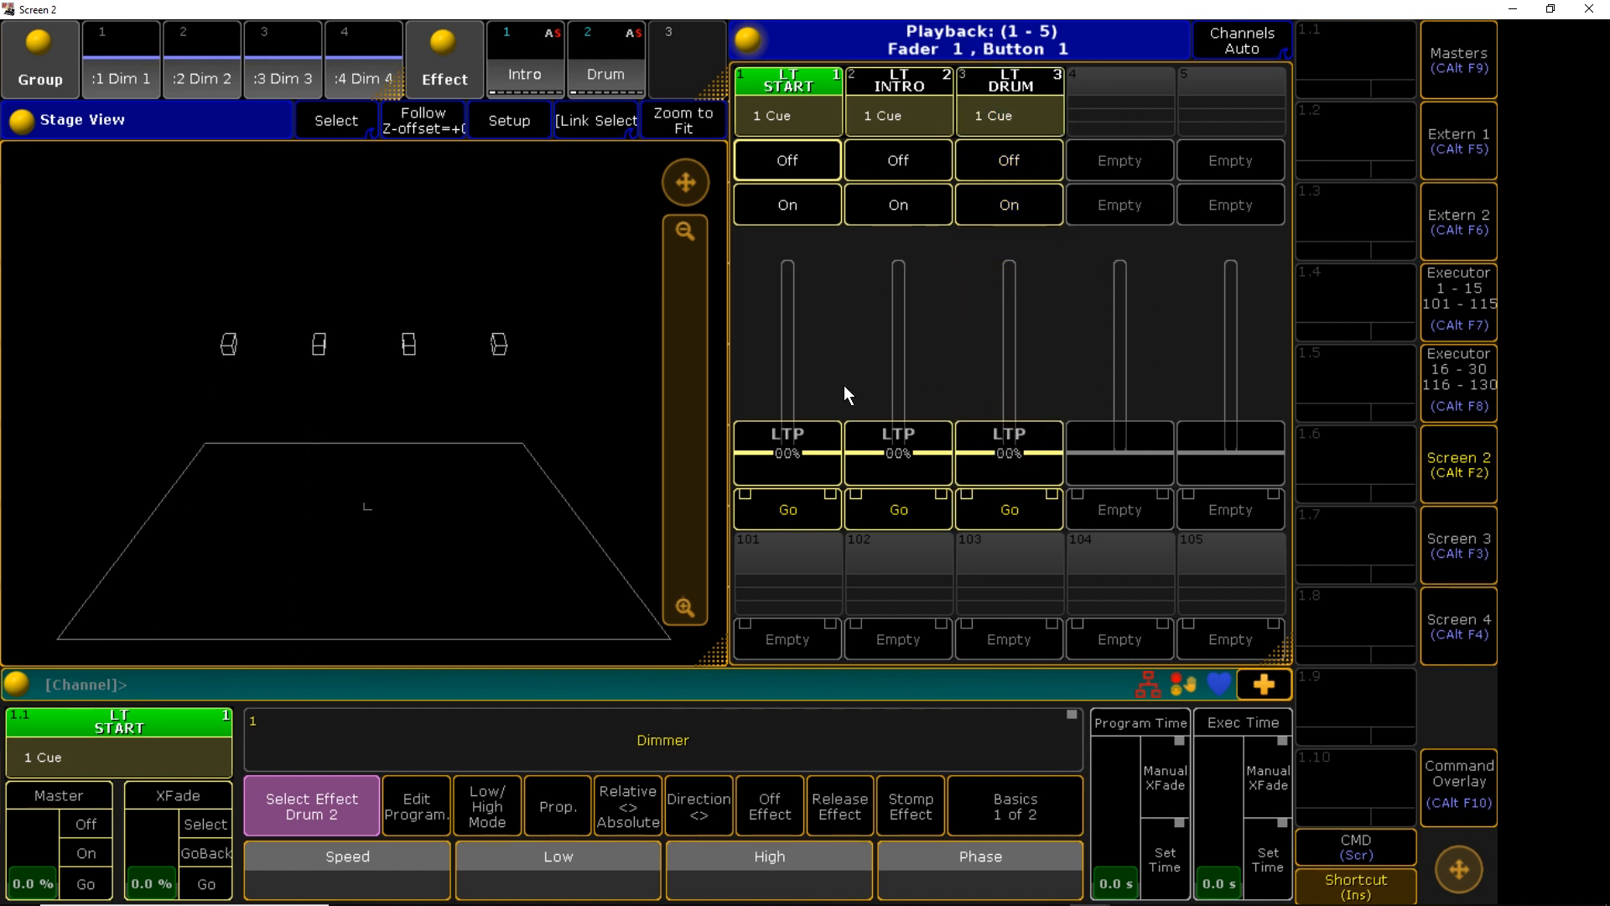
left_click_drag(801, 449, 900, 478)
key("alt+Tab")
key("alt+Tab")
Open the MIDI Remotes tab of Setup > Remote Inputs Setup
left_click(956, 318)
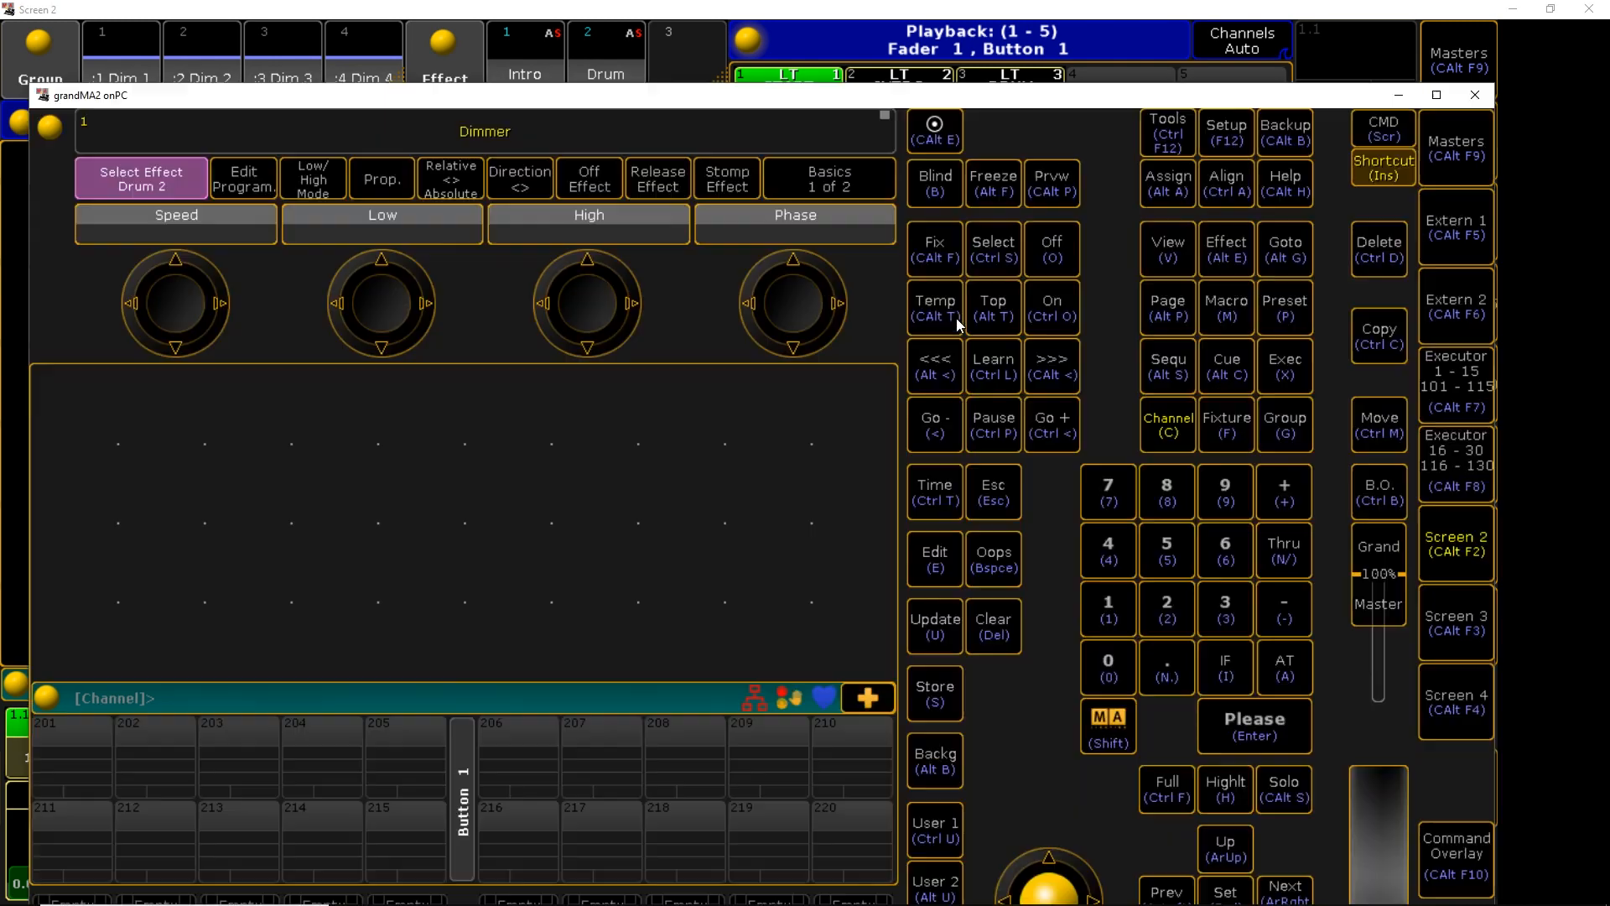
left_click(1233, 138)
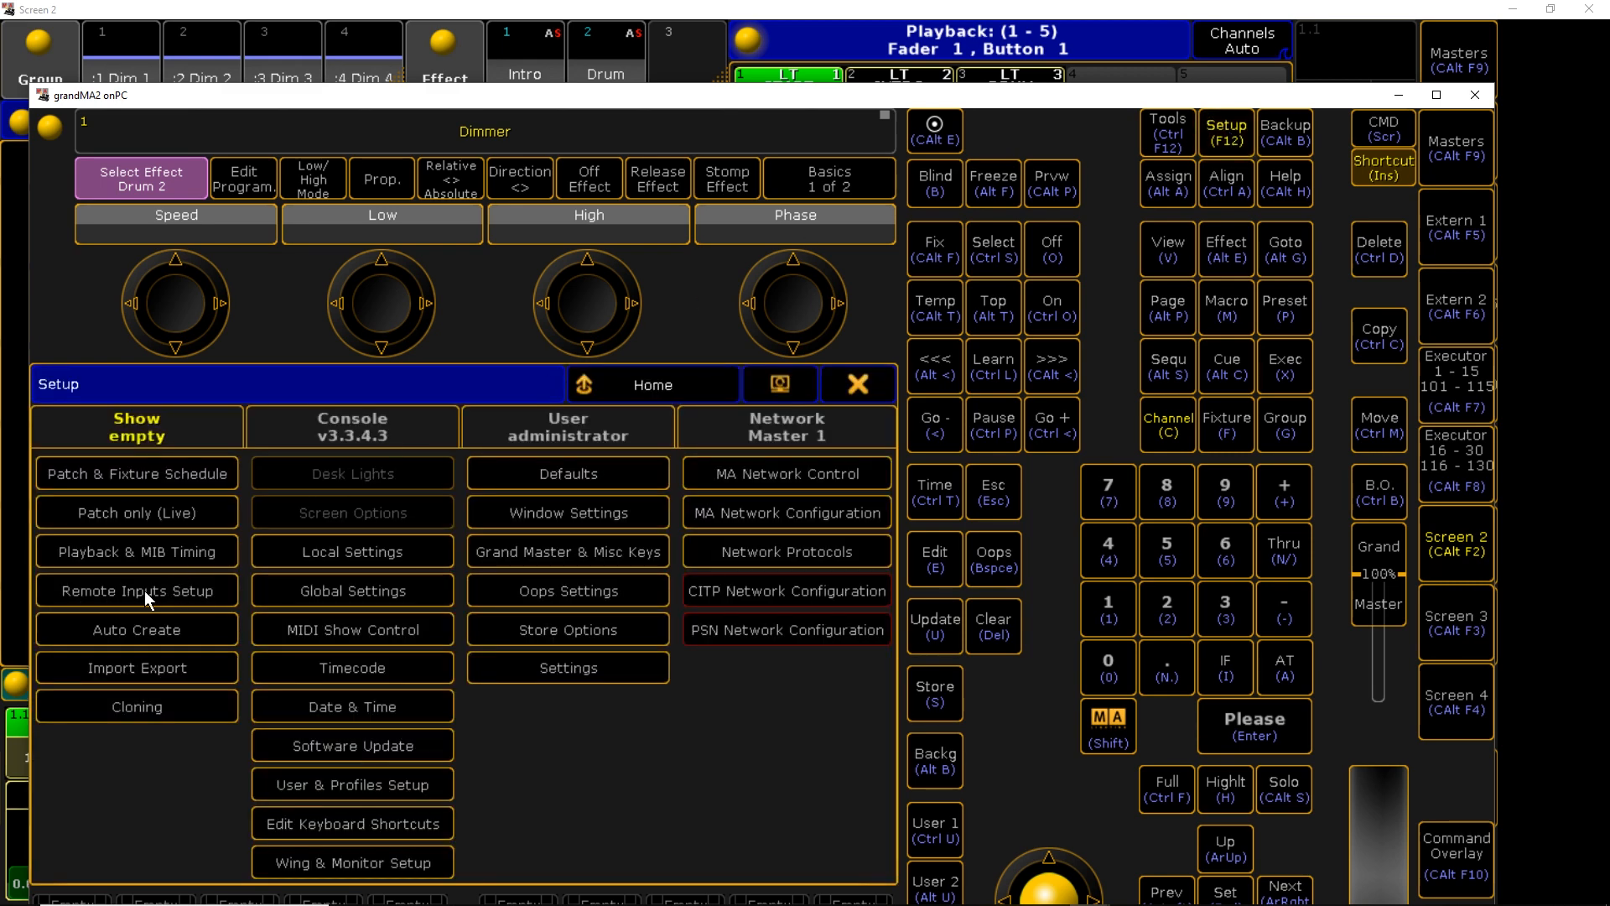
left_click(144, 590)
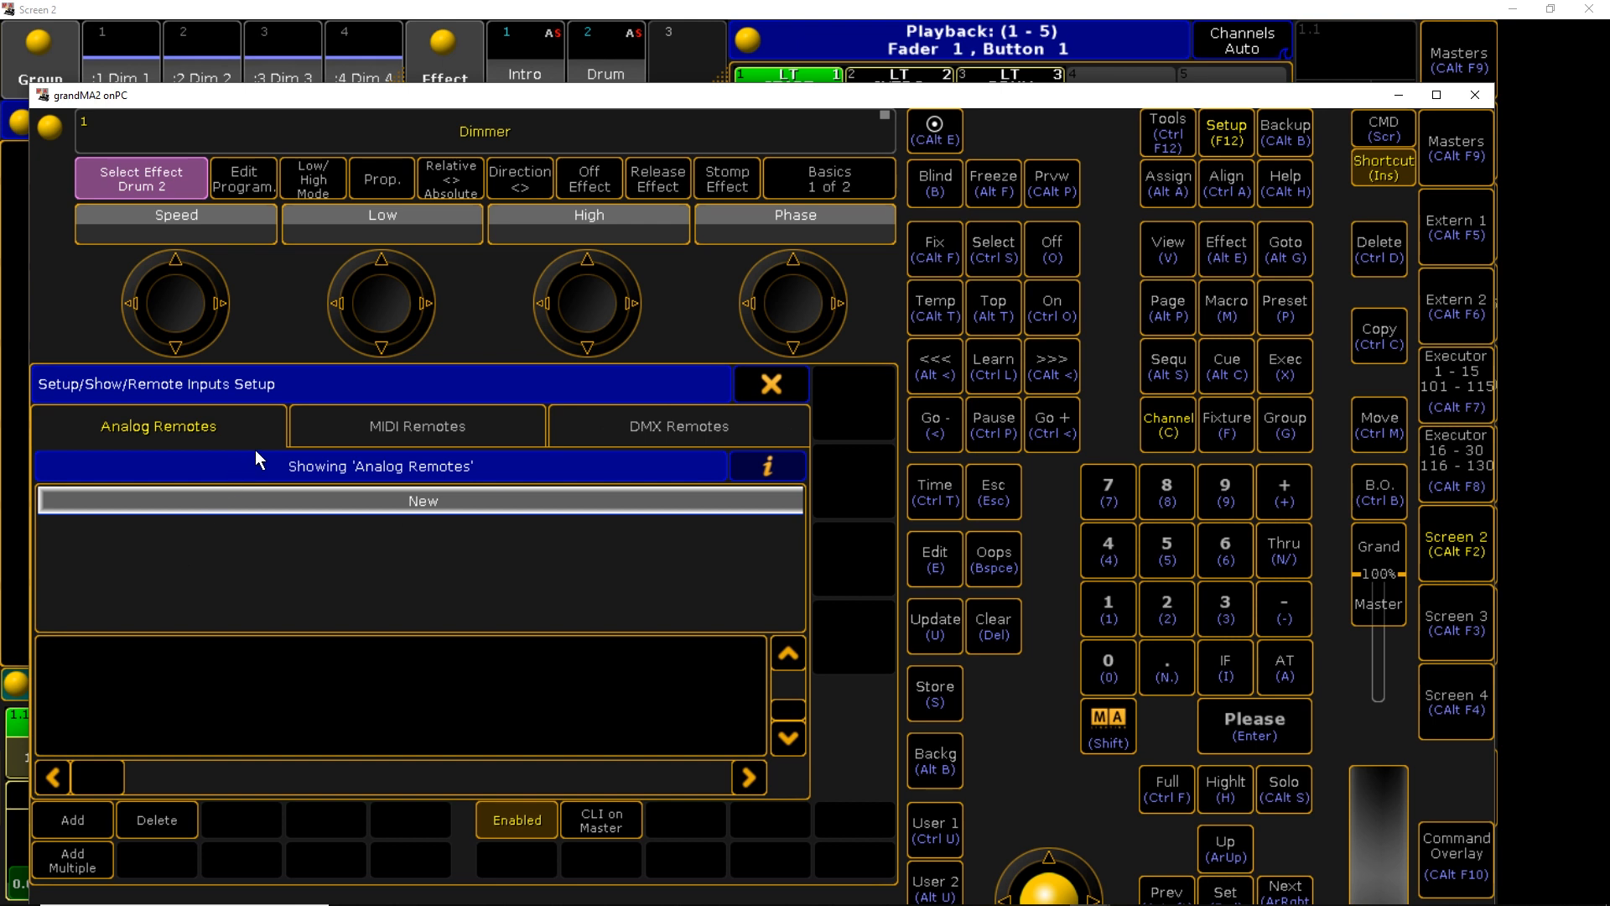
left_click(419, 431)
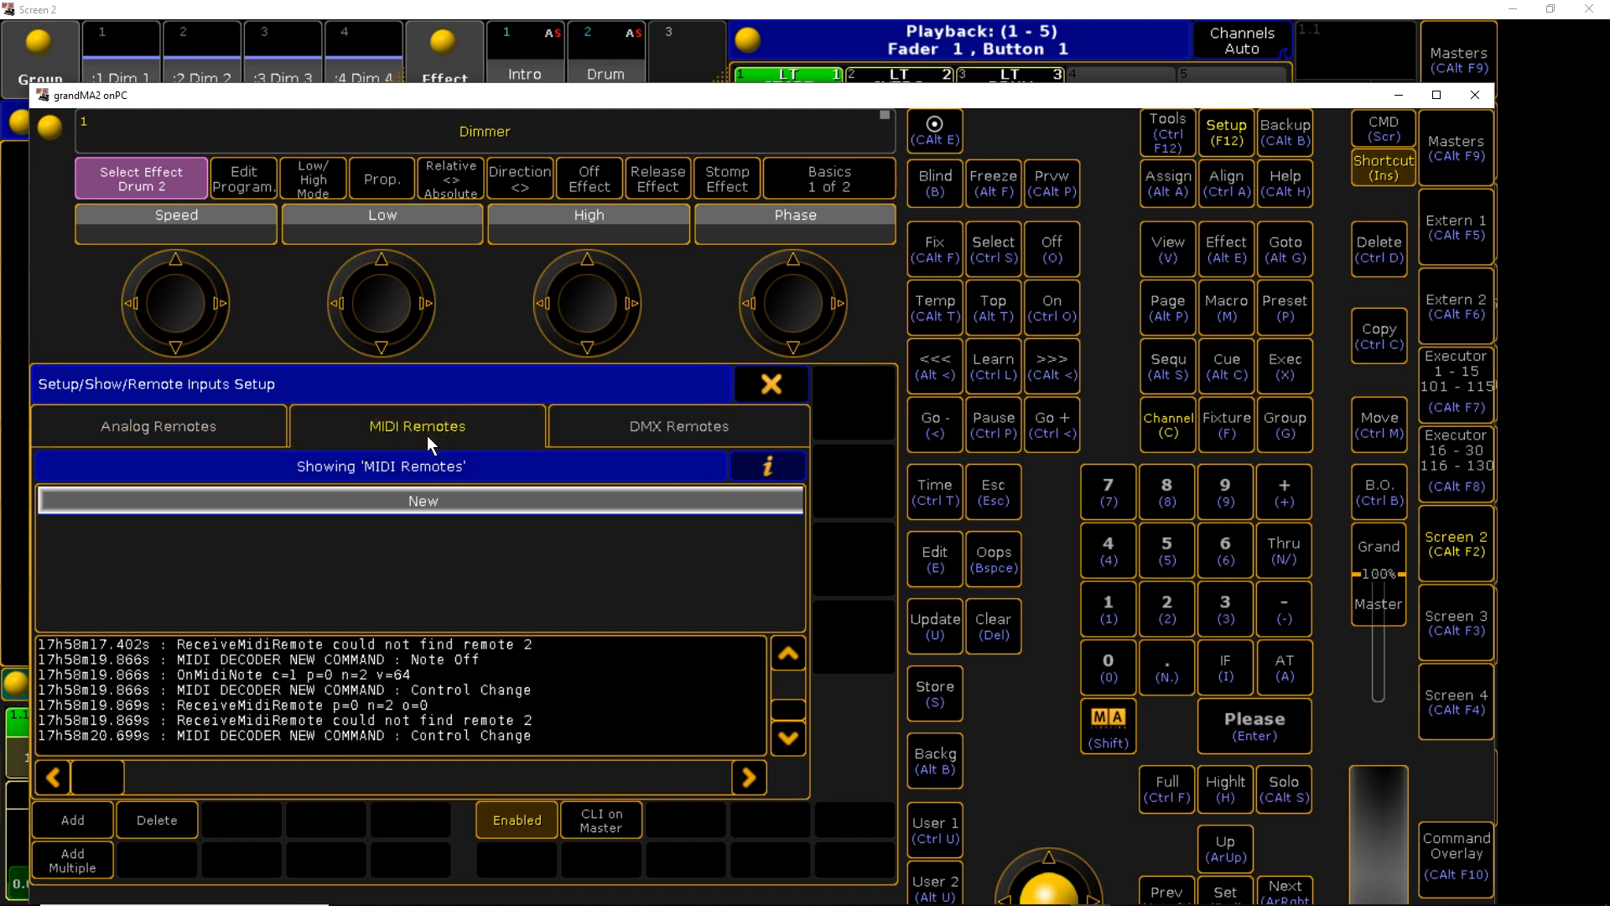
Add three MIDI remote entries using Add Multiple with a count of 3
left_click(71, 818)
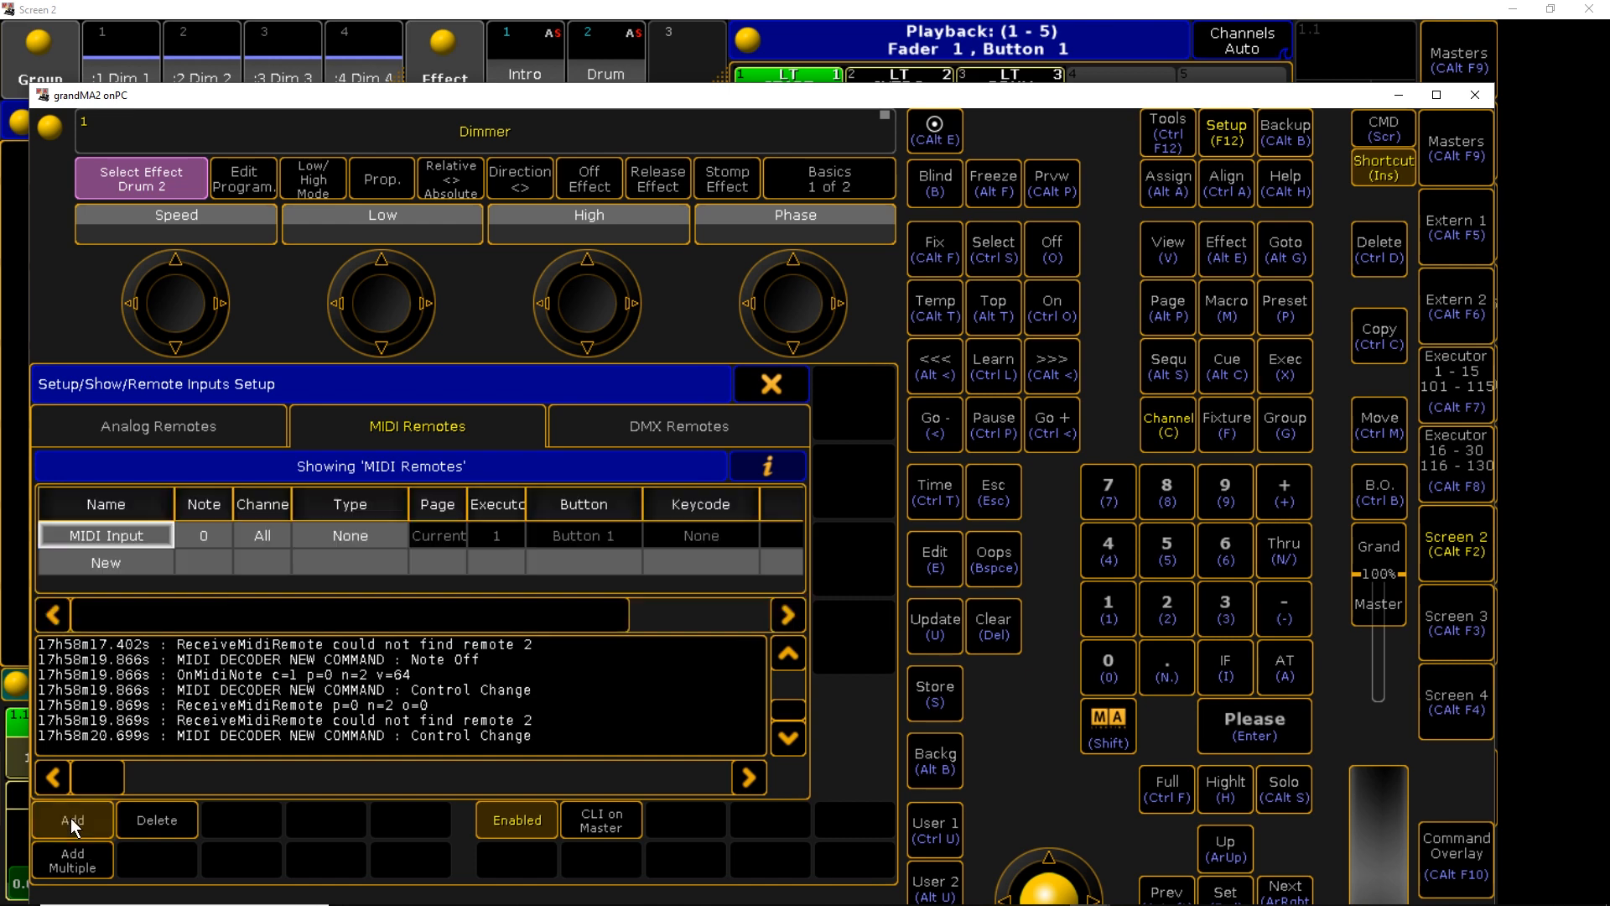
left_click(157, 820)
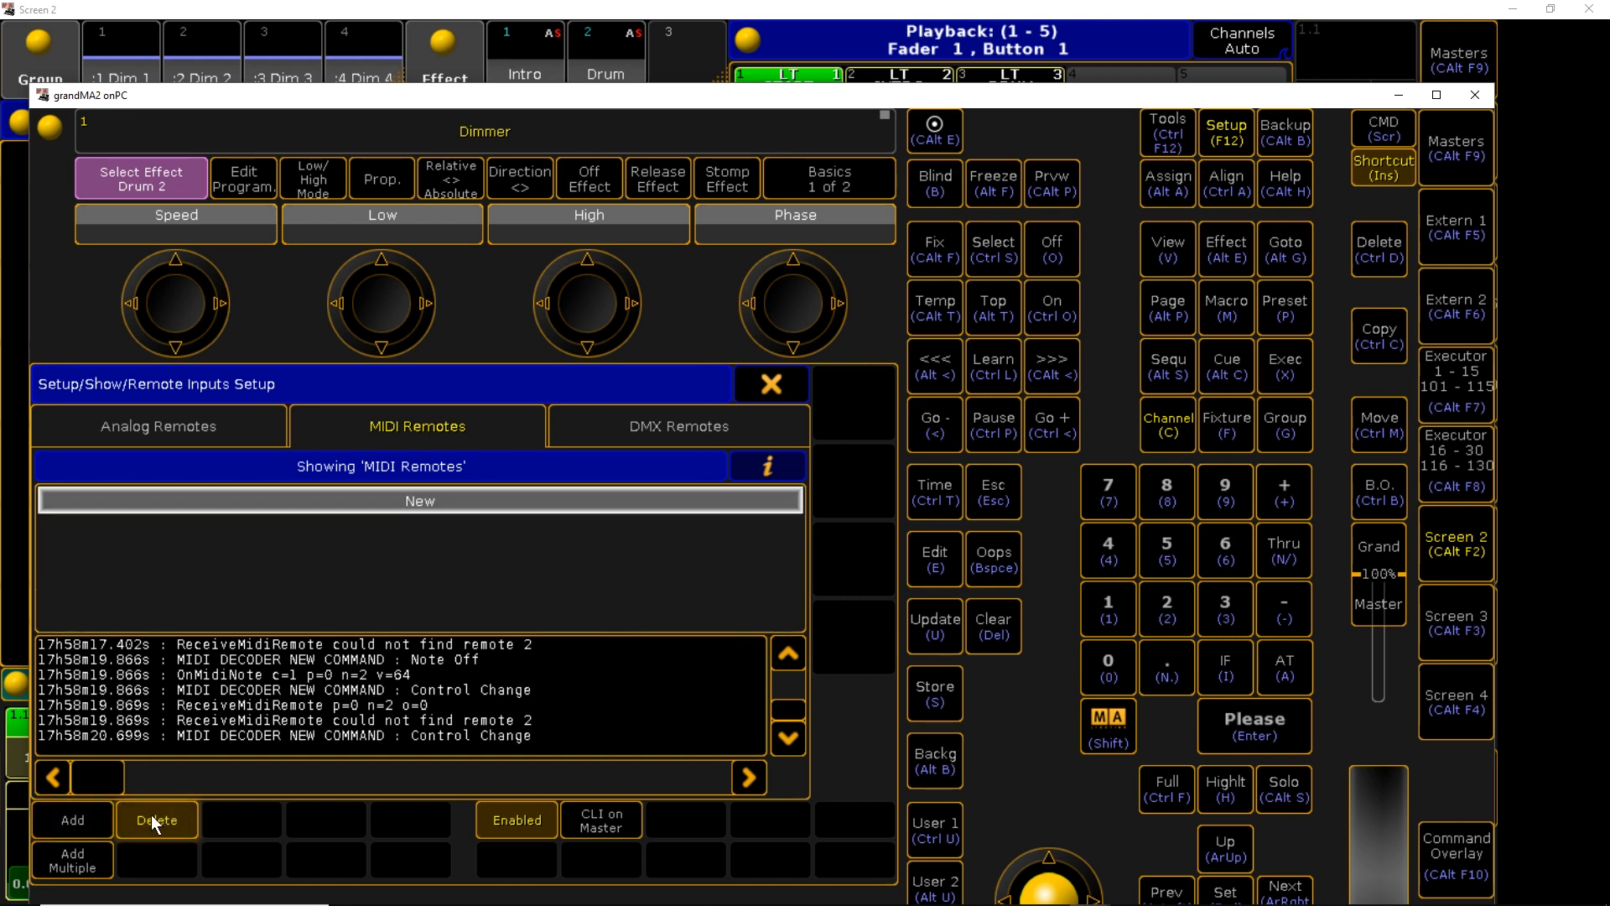
left_click(89, 858)
left_click(180, 598)
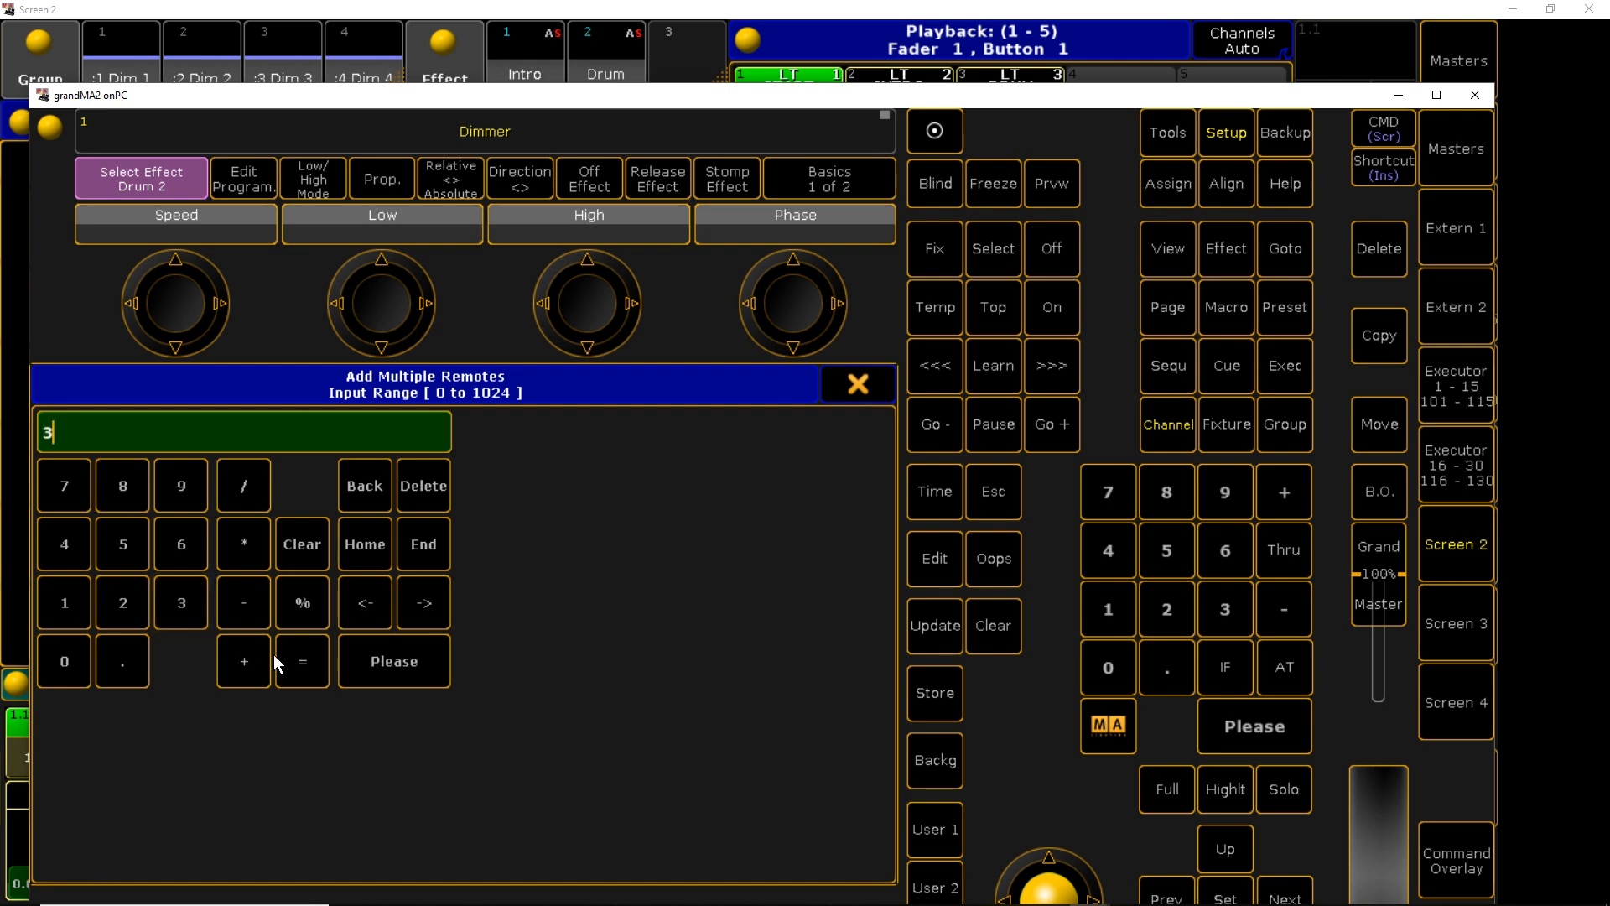
left_click(369, 666)
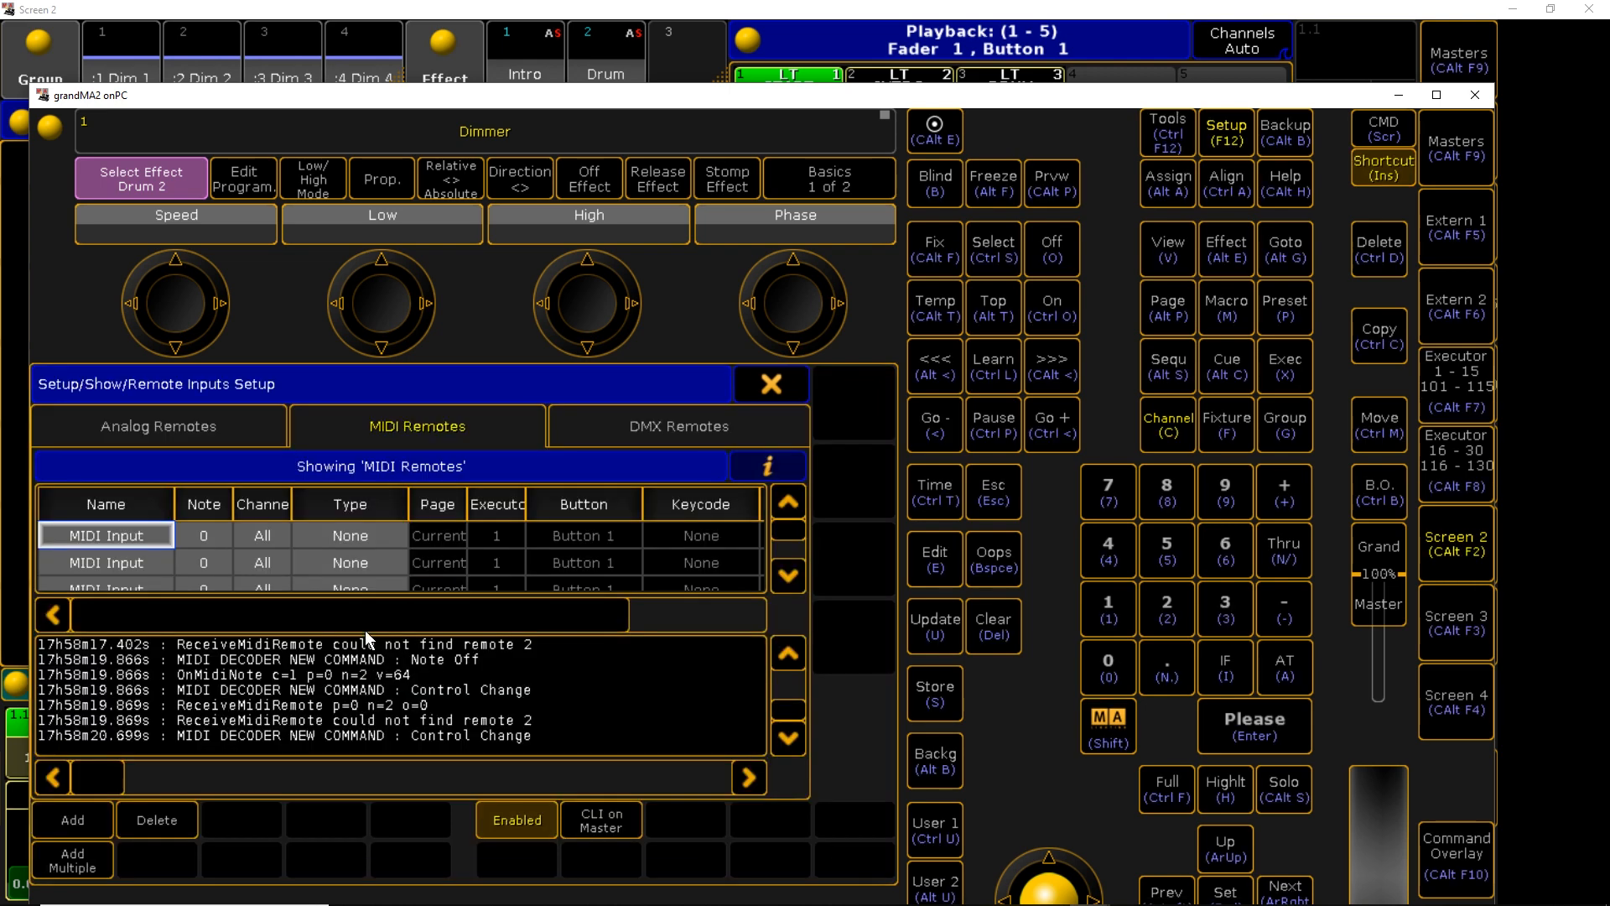
mouse_move(787, 532)
left_mouse_down()
mouse_move(788, 561)
mouse_move(792, 515)
left_mouse_up()
left_click(128, 535)
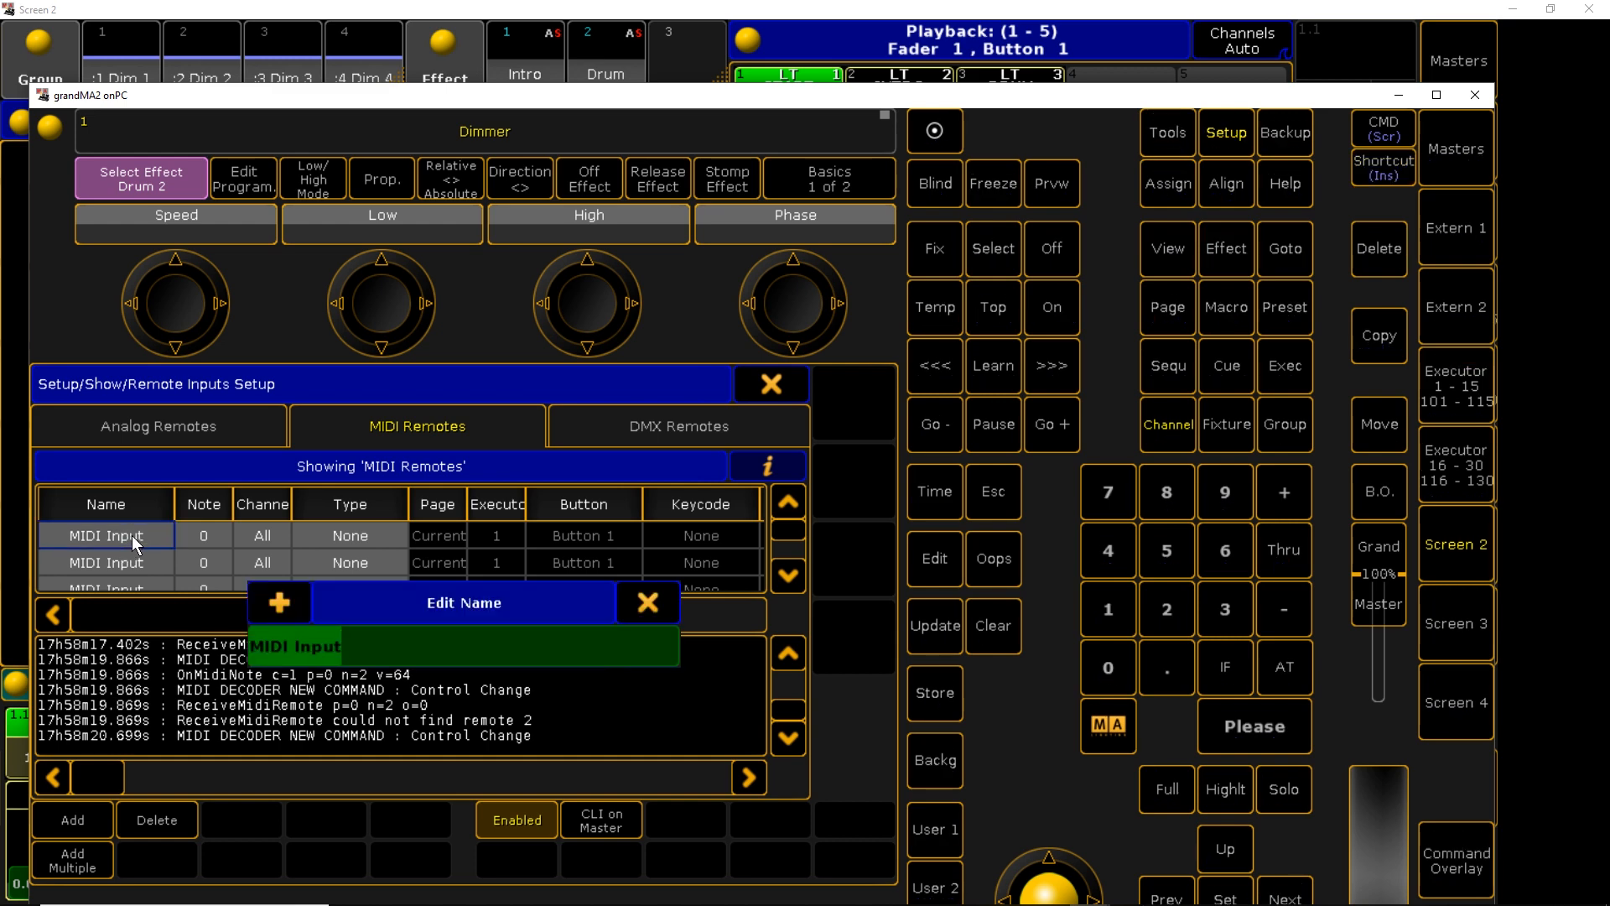
Enter MIDI START, MIDI INTRO and MIDI DRUM in the Name cells of remotes 1–3
type("MIDI START")
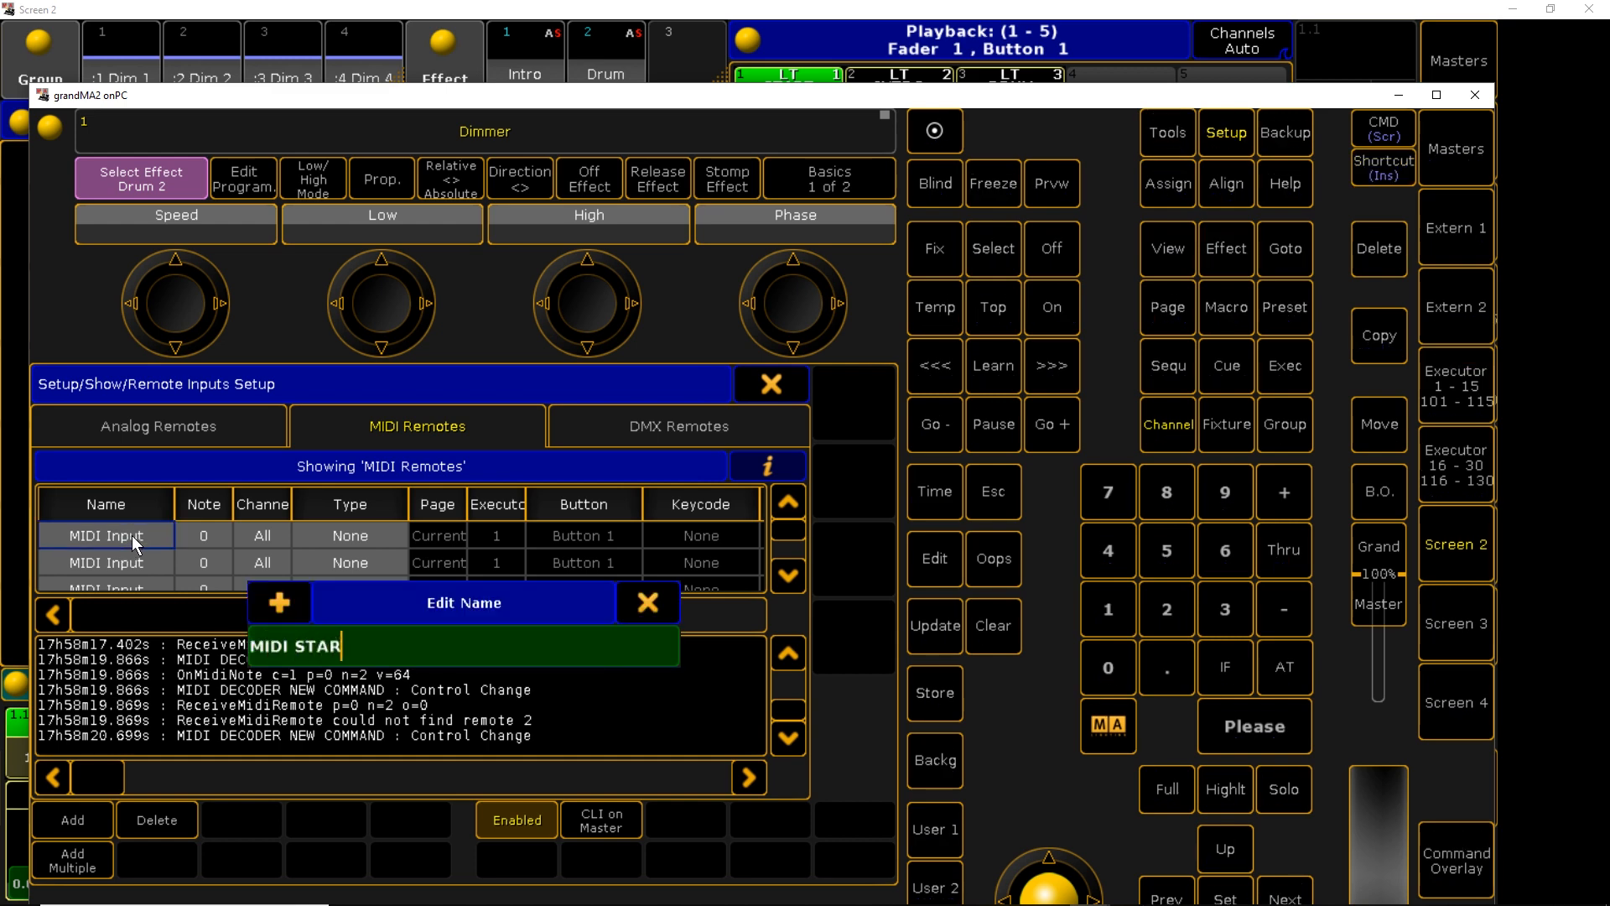
key("Return")
left_click(118, 563)
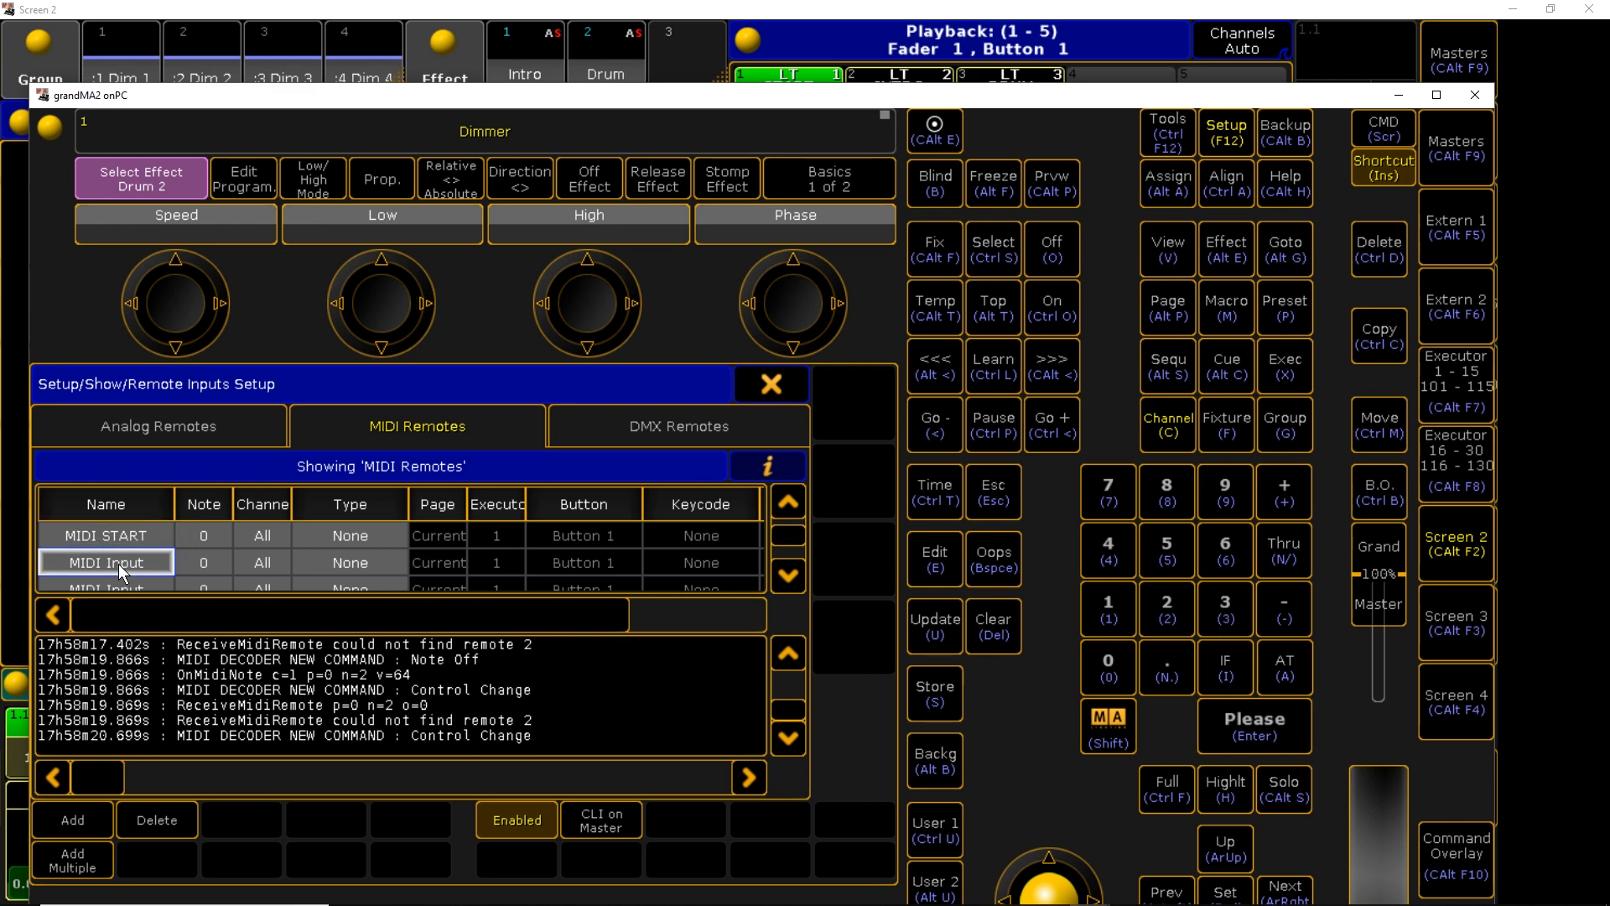
left_click(118, 564)
type("MIDI INTRO")
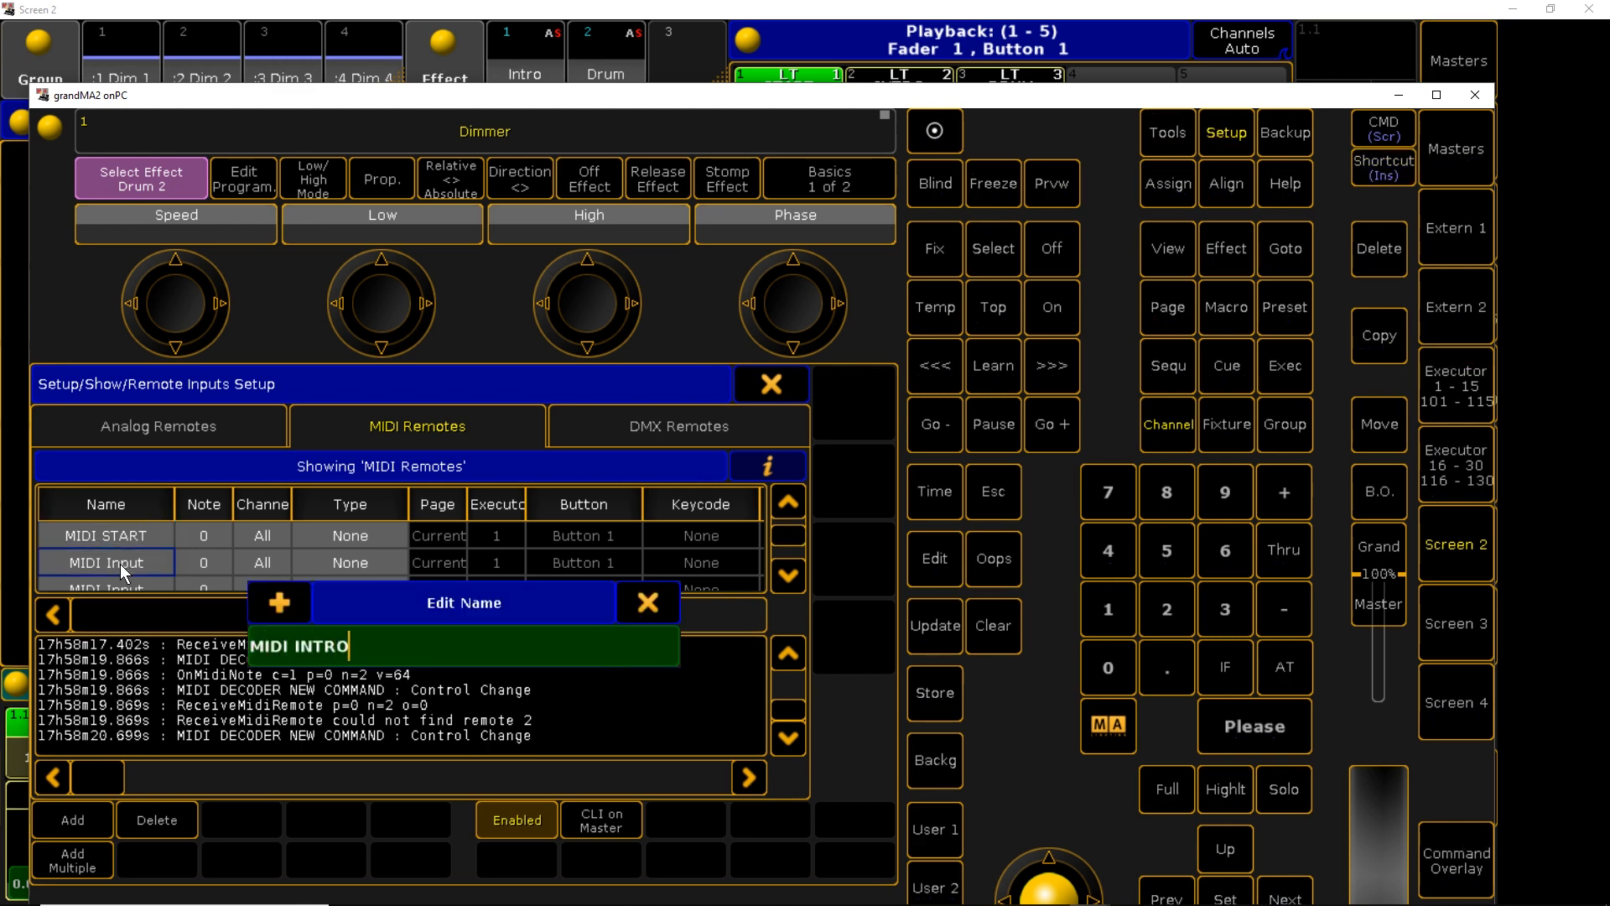
key("Return")
left_click(110, 589)
left_click(109, 589)
type("MIDI")
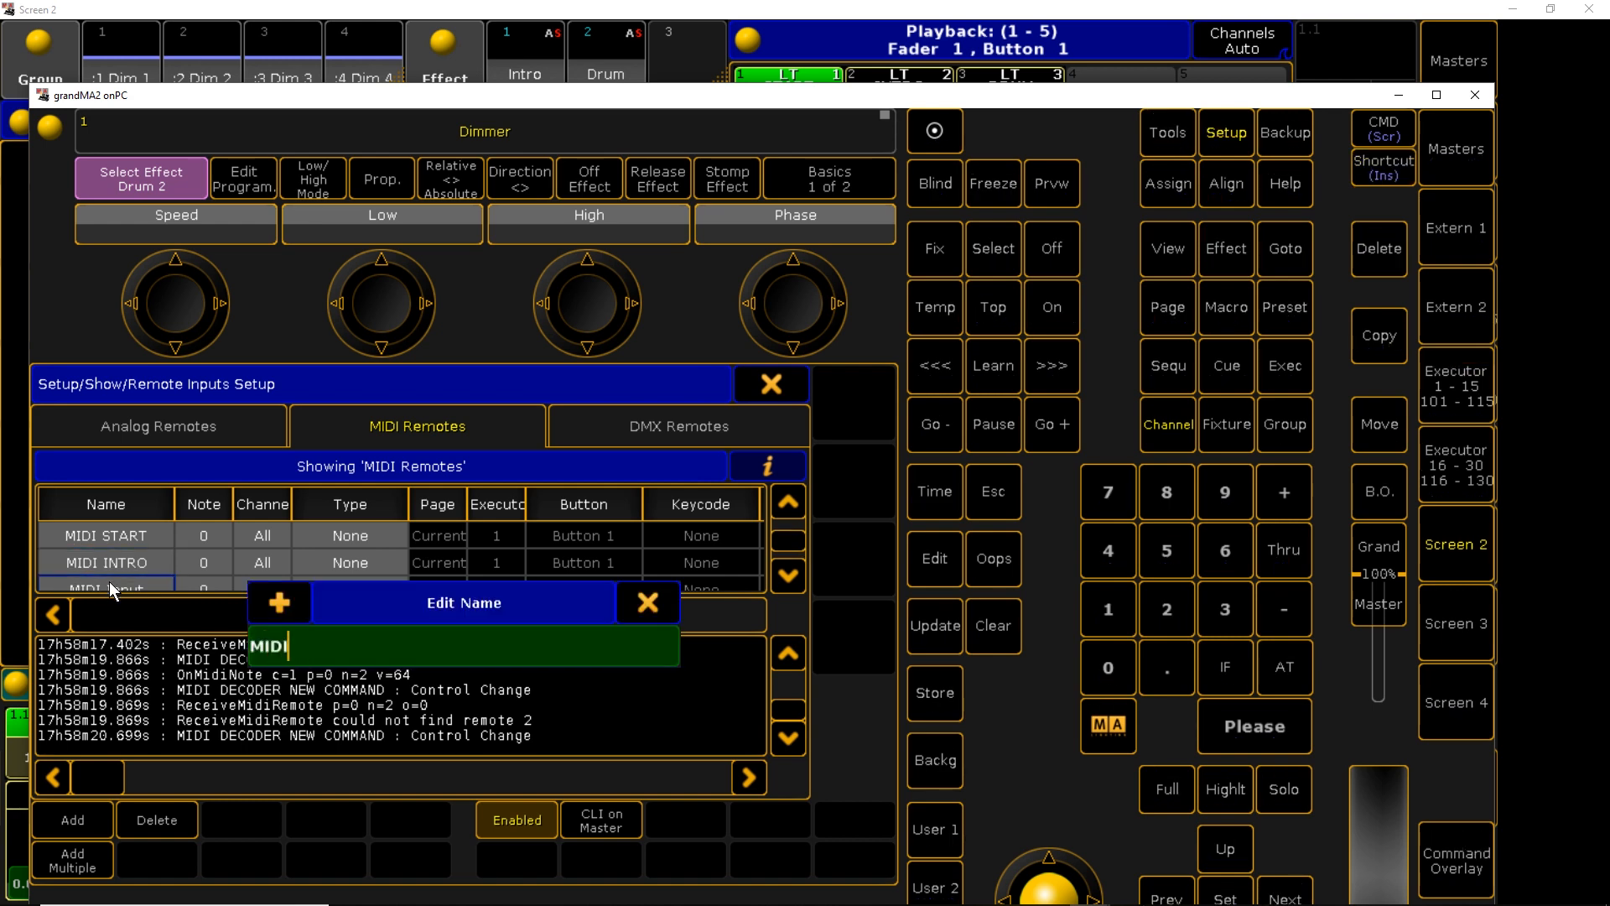
type(" DRUM")
key("Return")
scroll(224, 520, "down", 1)
scroll(225, 520, "up", 3)
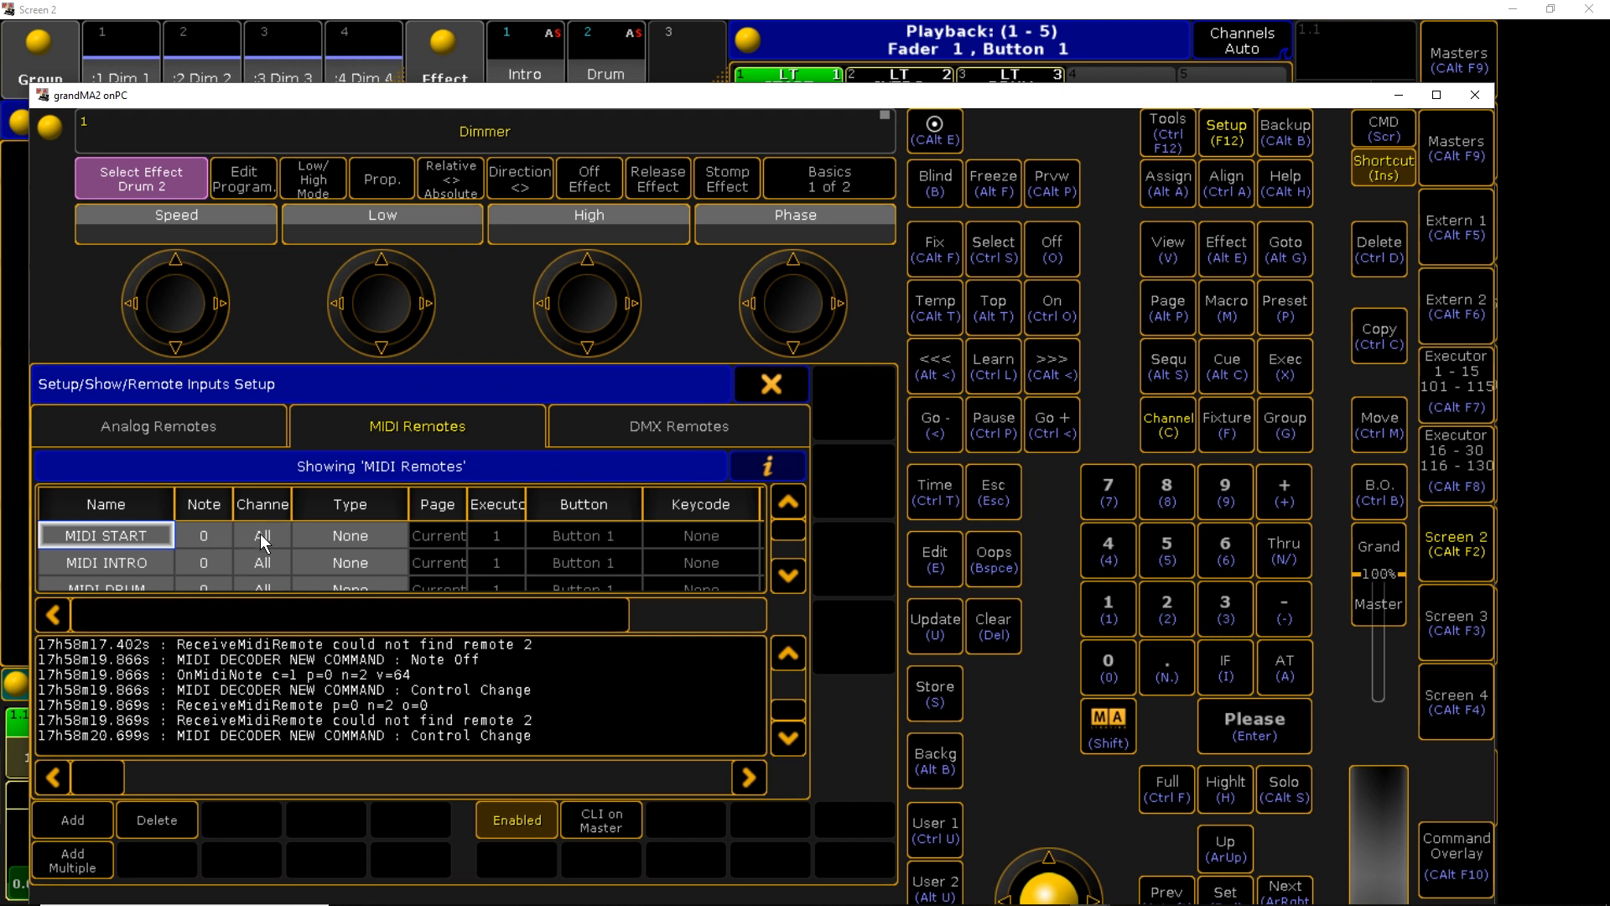
Set the MIDI remotes to type Exec on executors 1, 2 and 3, controlling the Fader
left_click(361, 504)
left_click(358, 535)
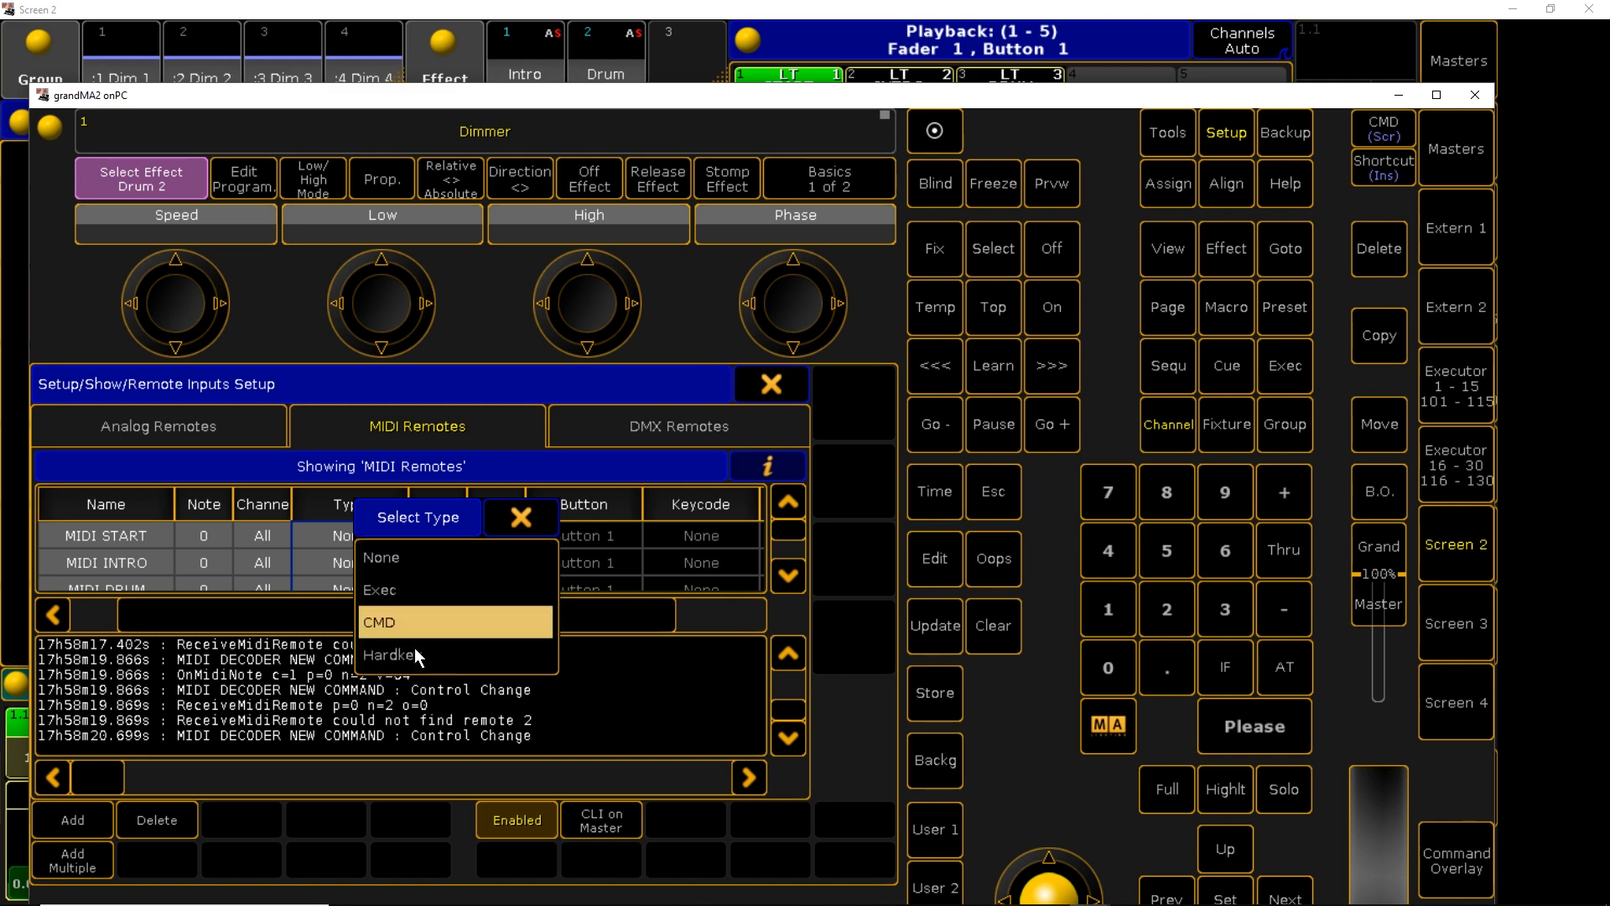
left_click(412, 592)
key("Insert")
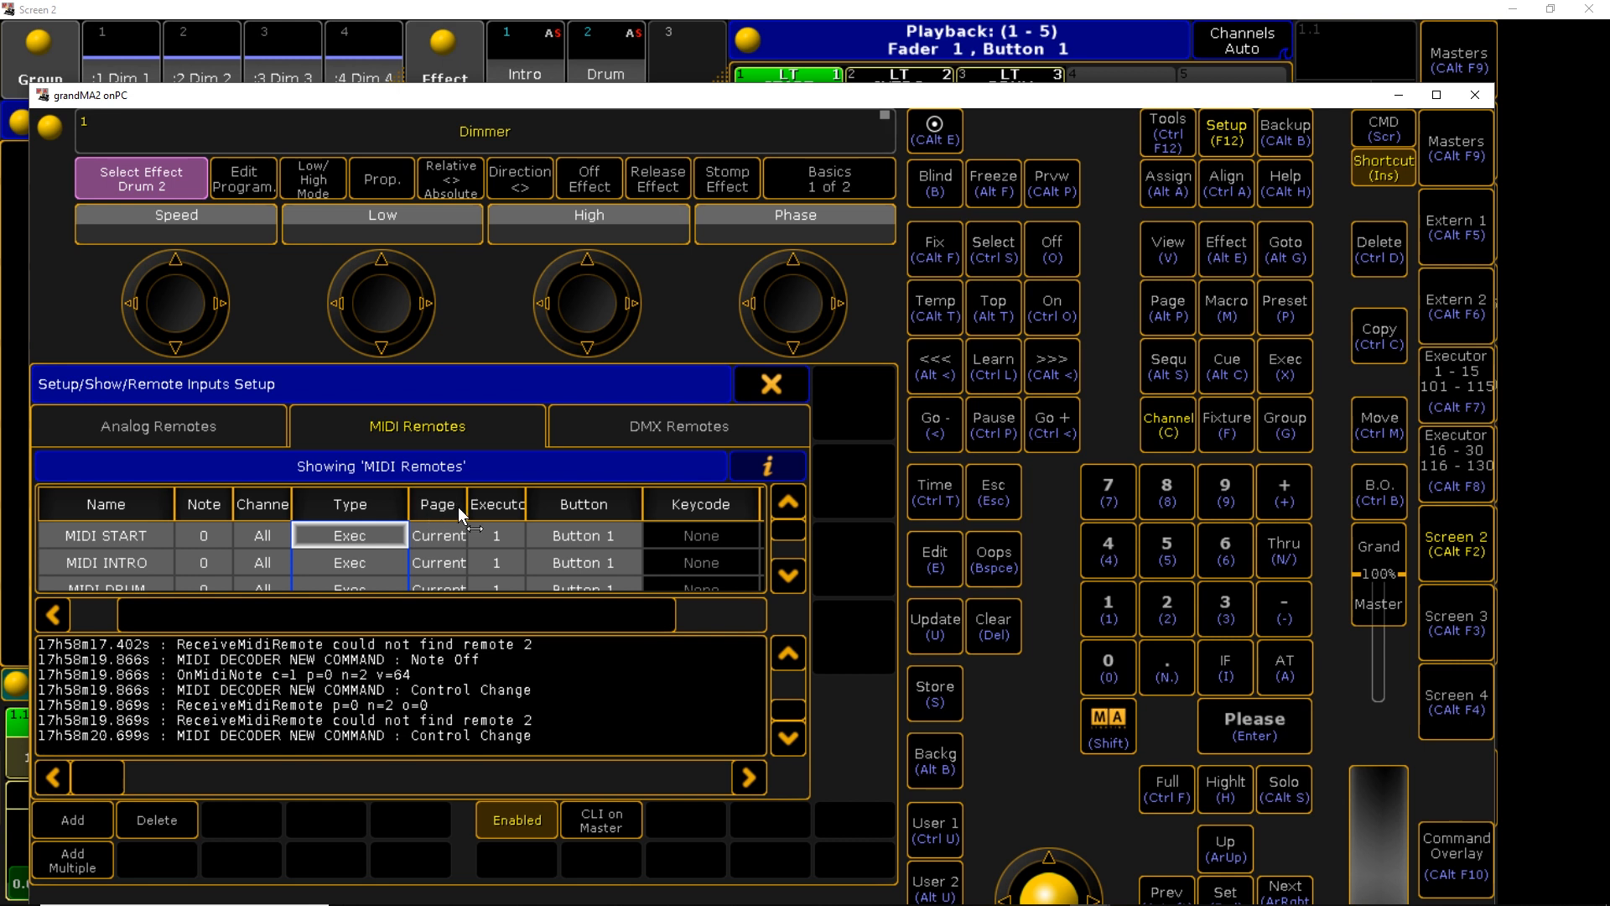
left_click(500, 535)
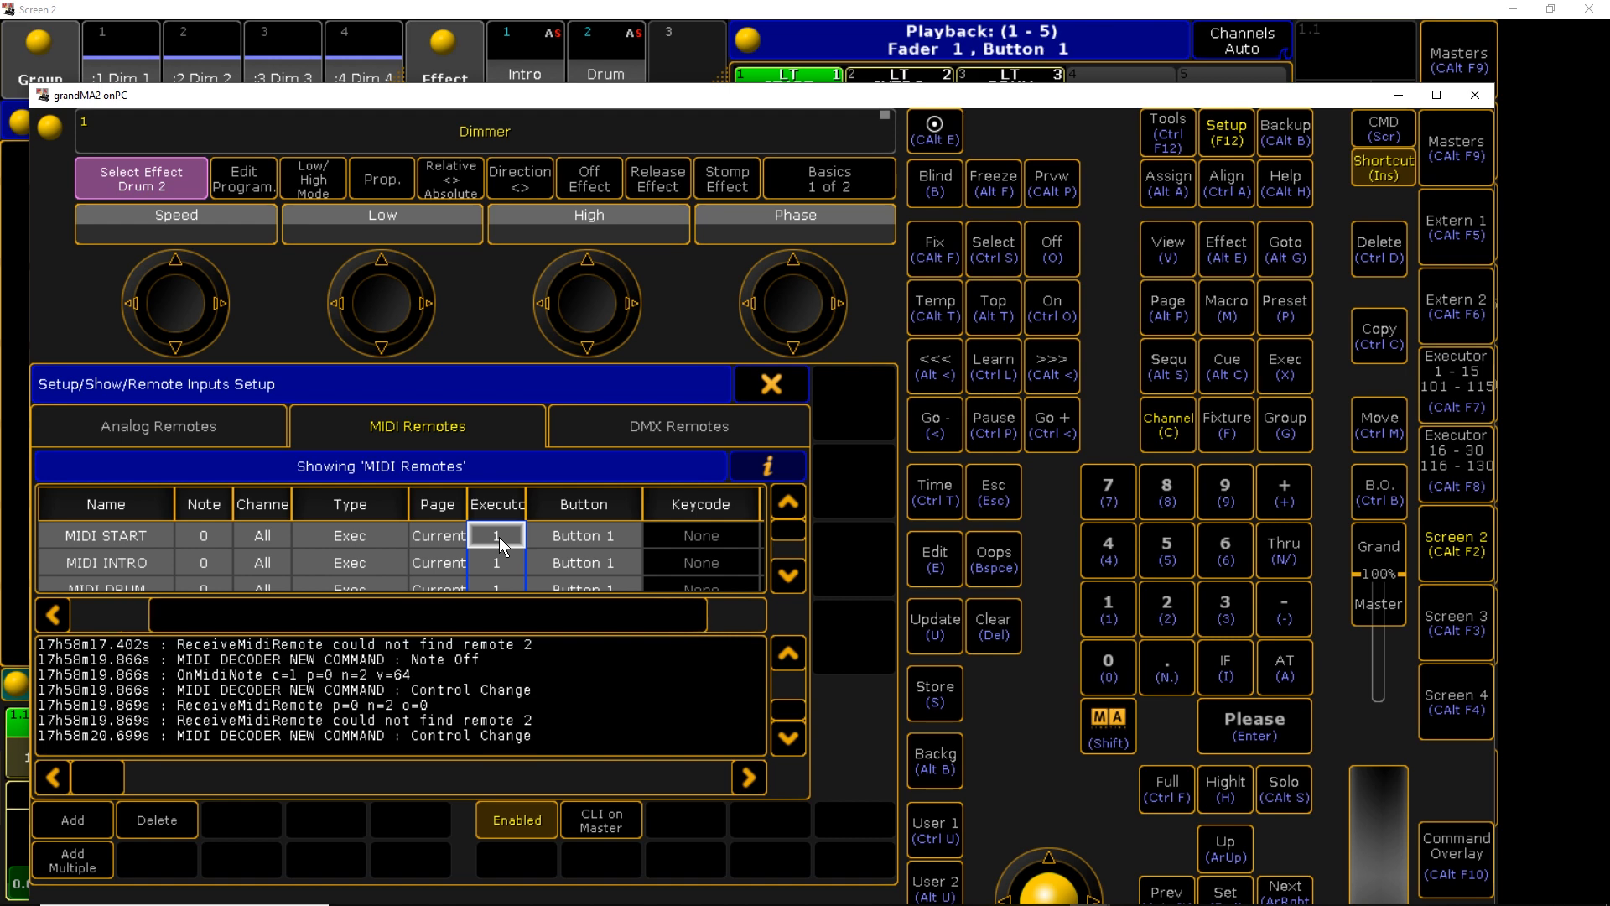
right_click(500, 537)
left_click(83, 615)
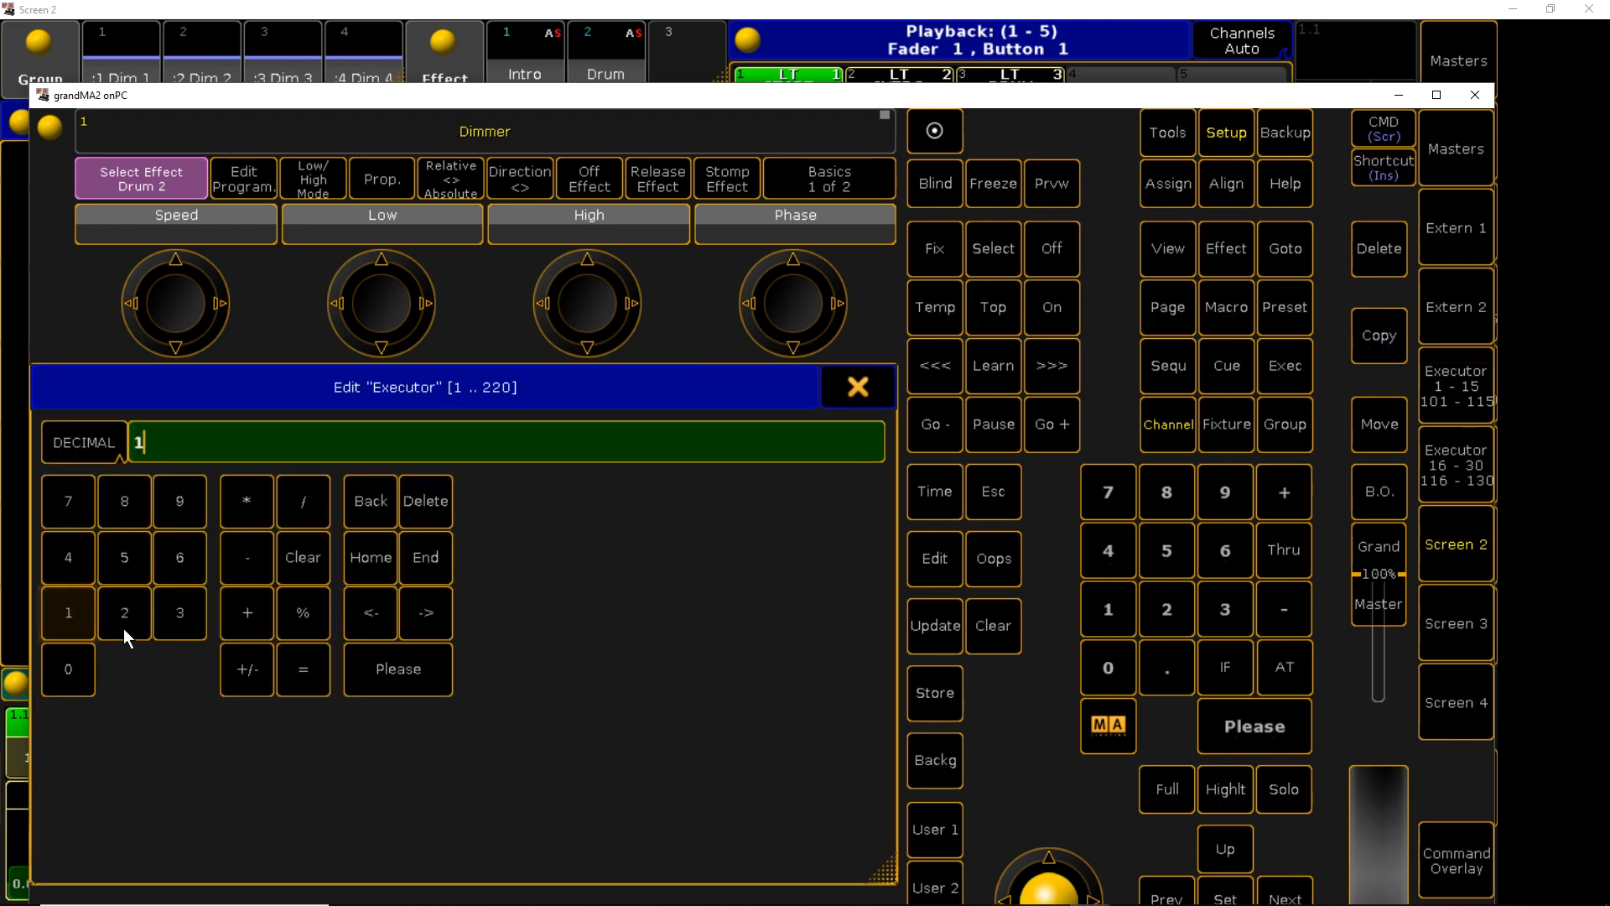
left_click(402, 677)
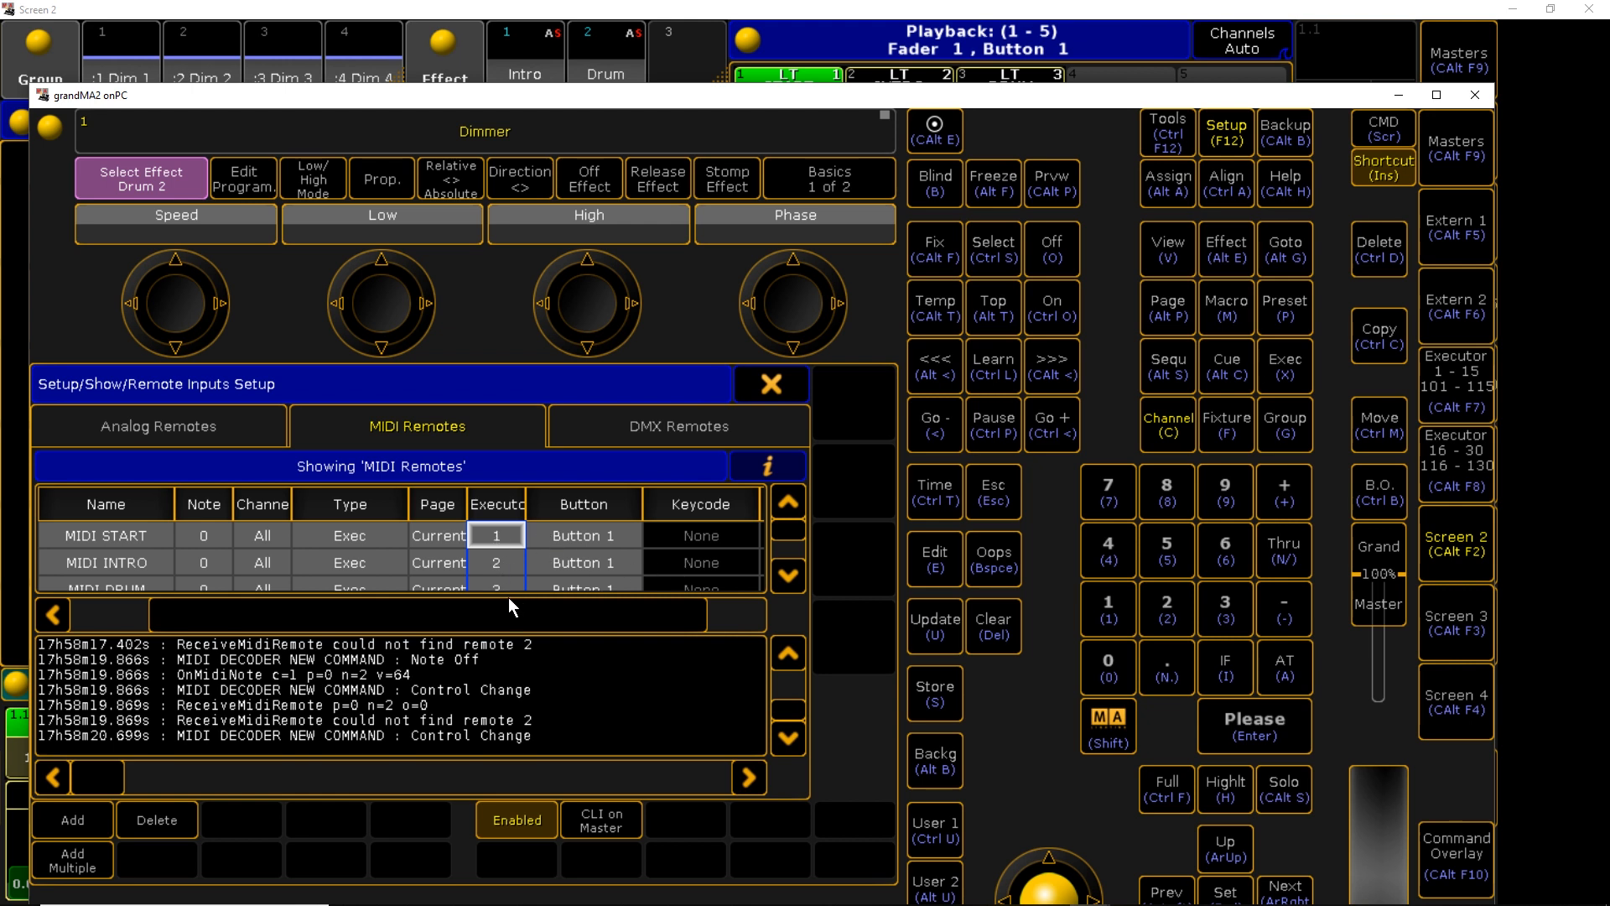
left_click(591, 530)
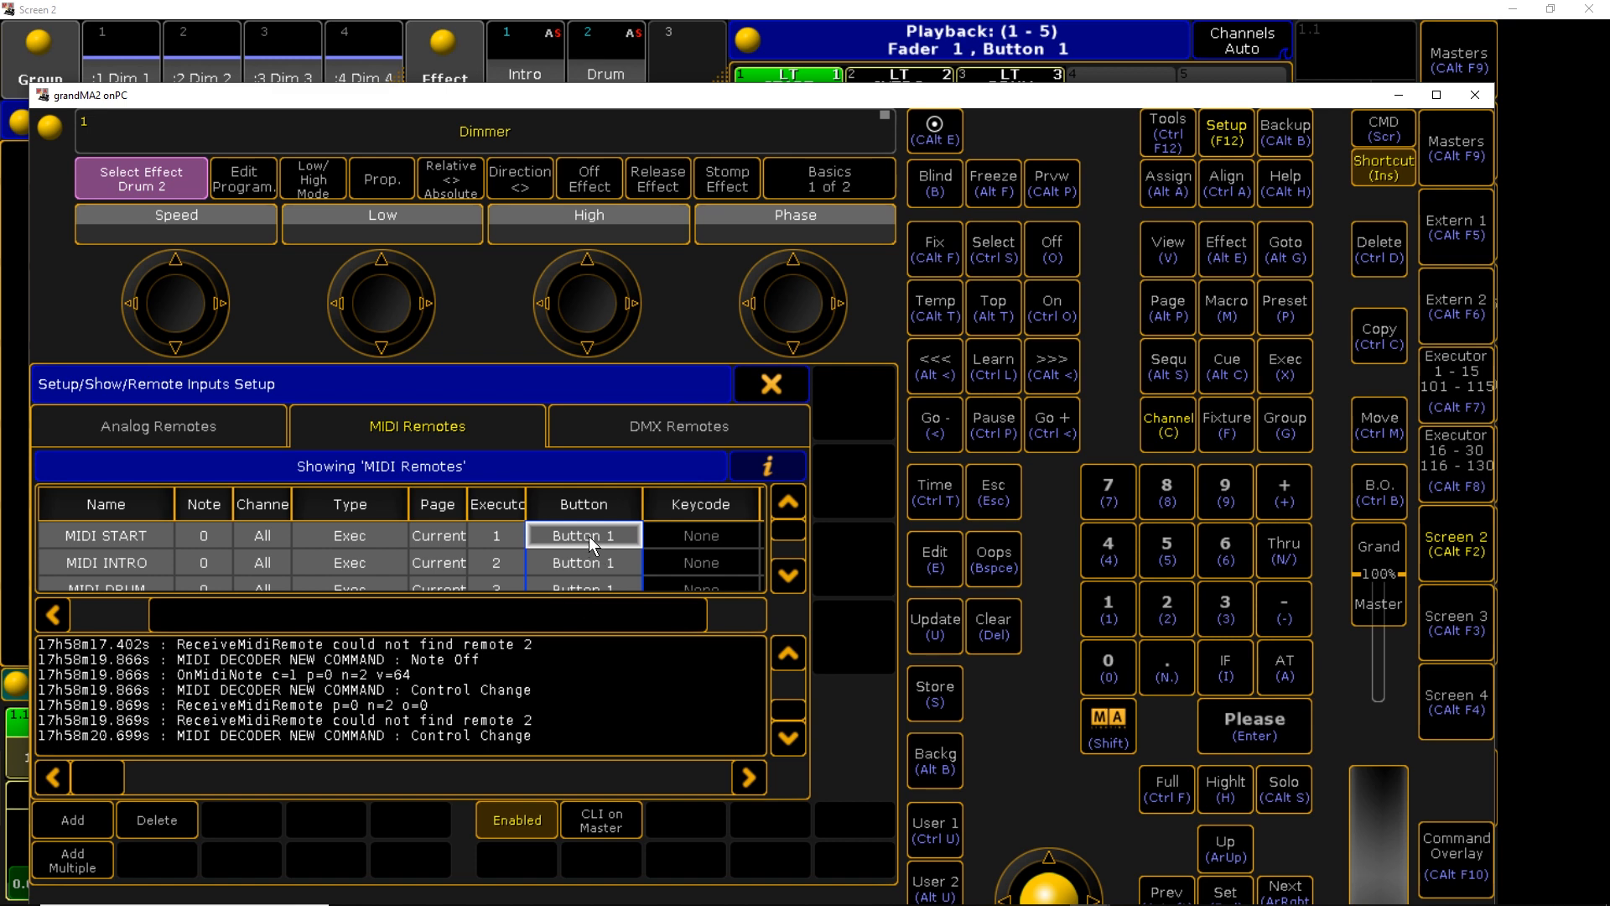
left_click(589, 536)
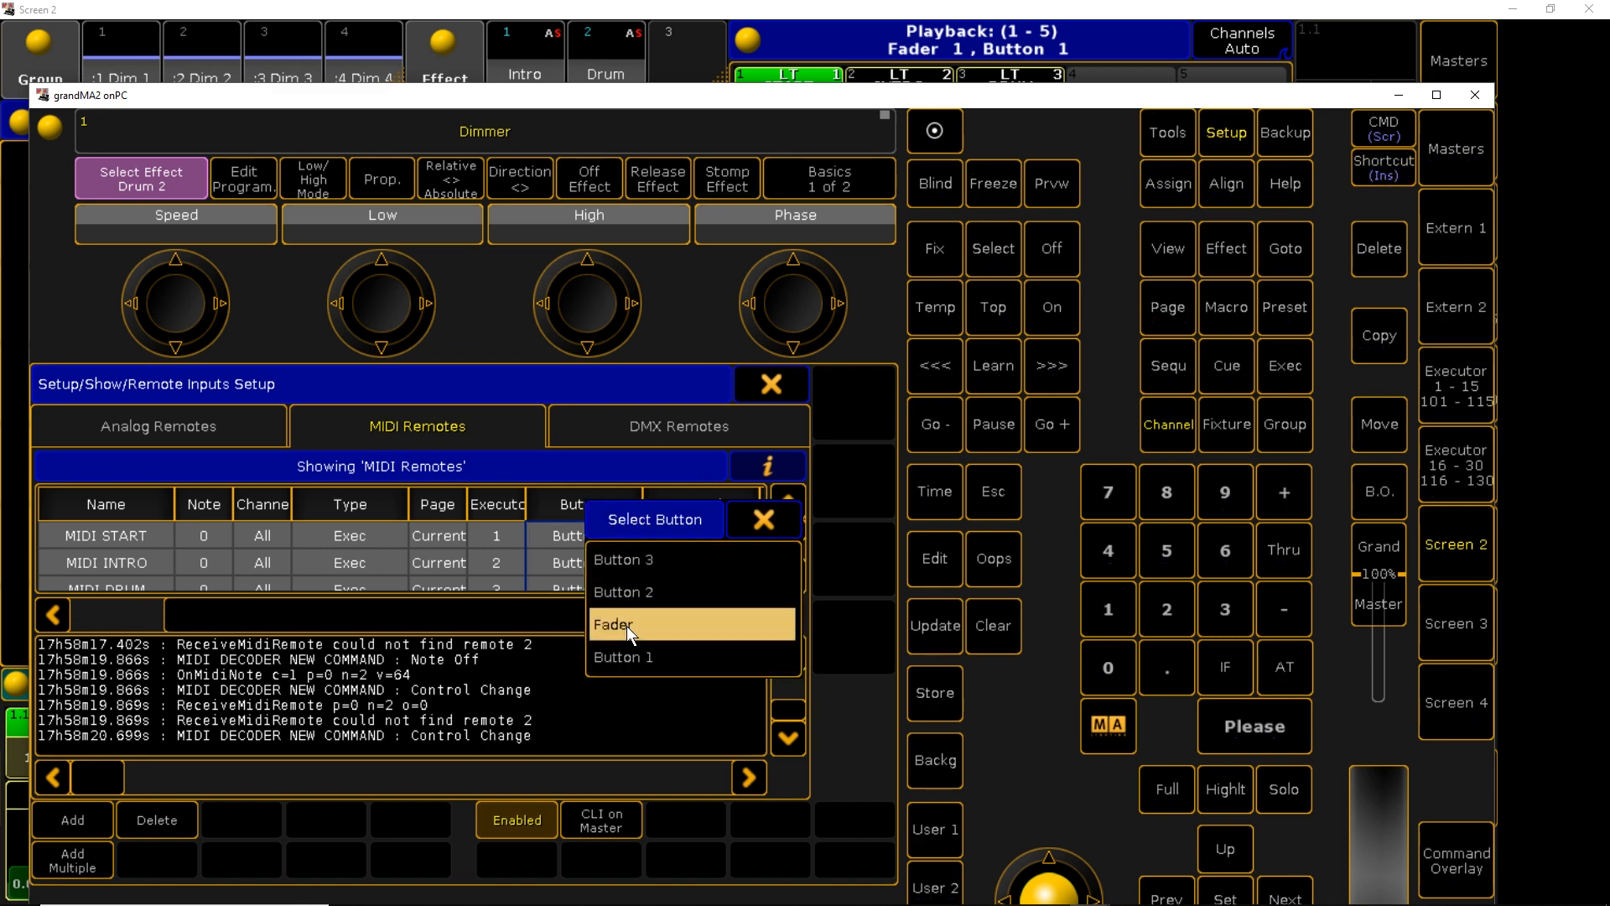
left_click(627, 626)
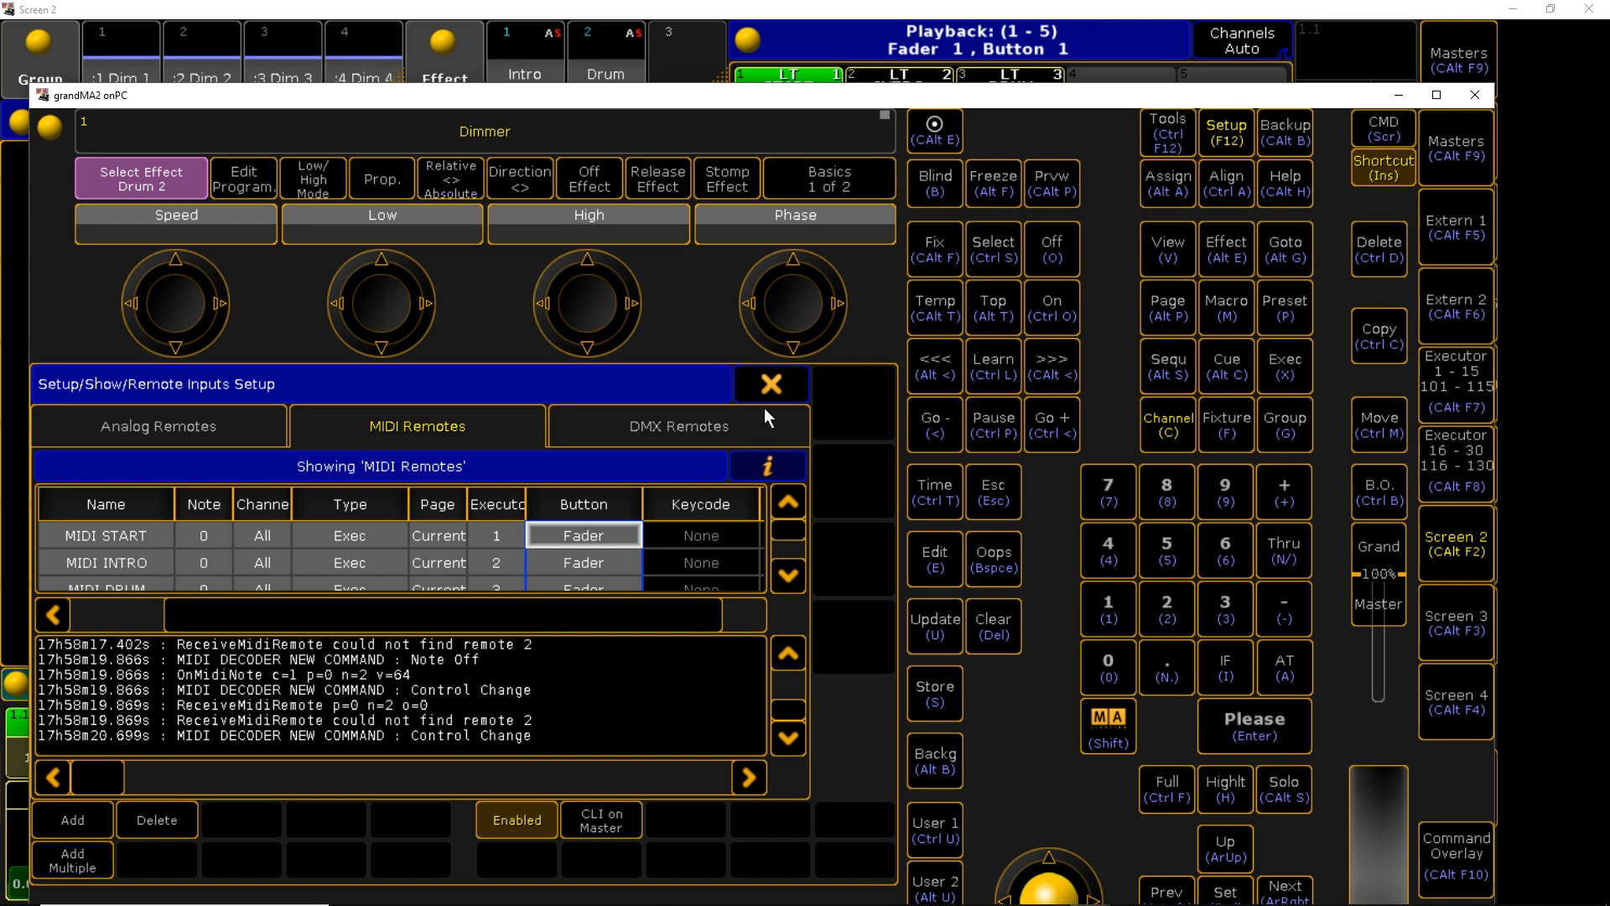
Close the Remote Inputs and Setup windows, dismiss the backup dialog, and minimize the onPC windows
left_click(769, 386)
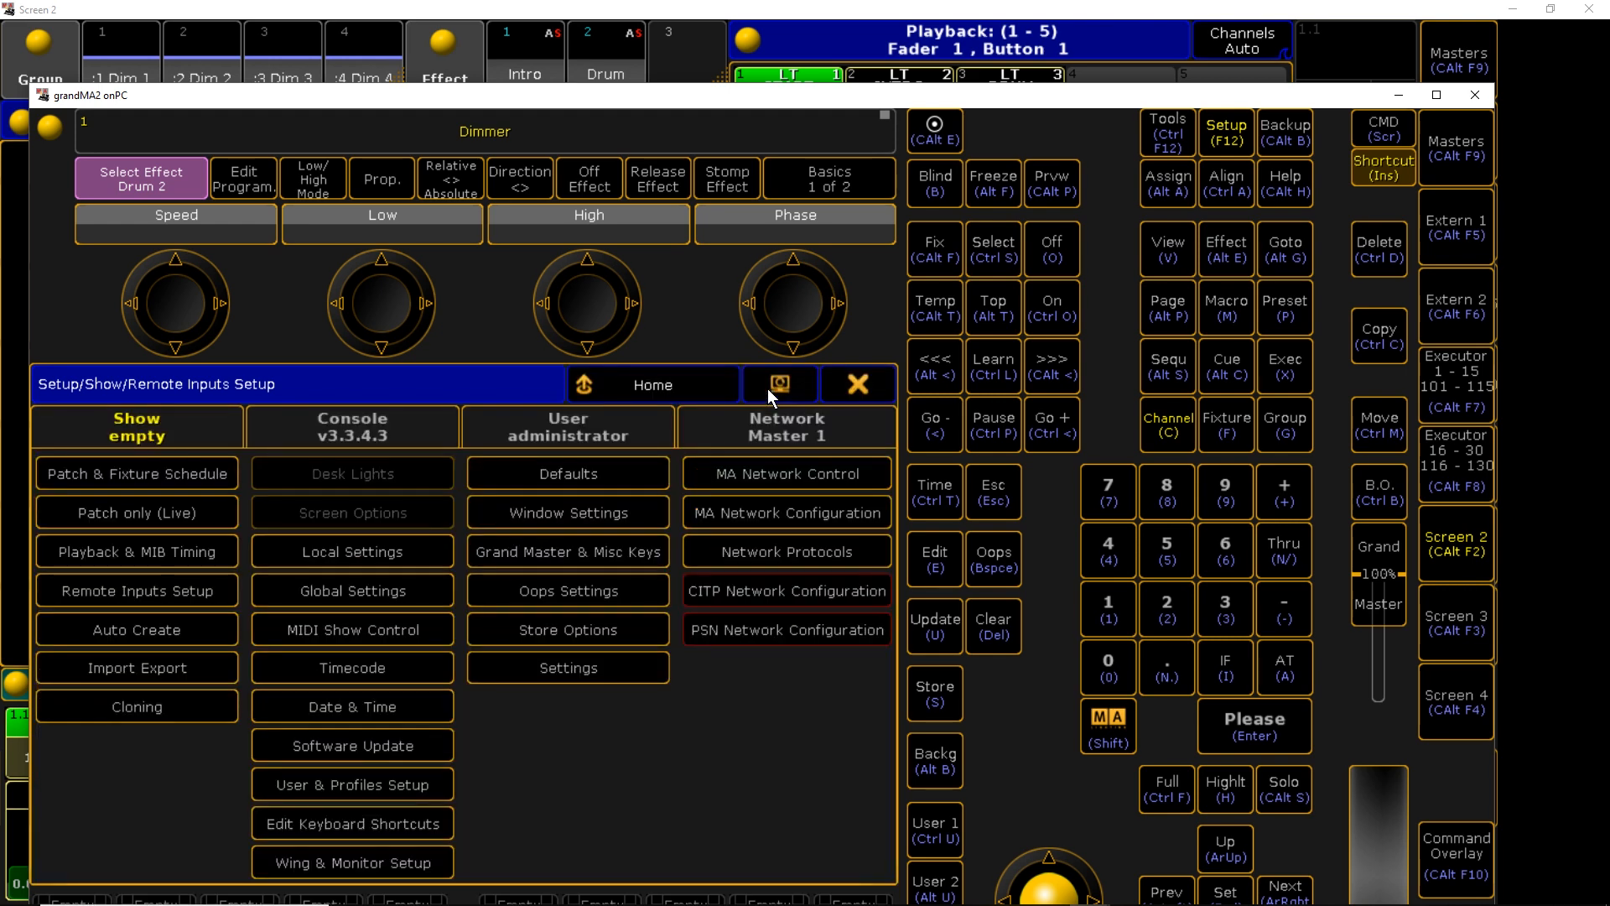
left_click(832, 385)
left_click(1280, 146)
left_click(1282, 145)
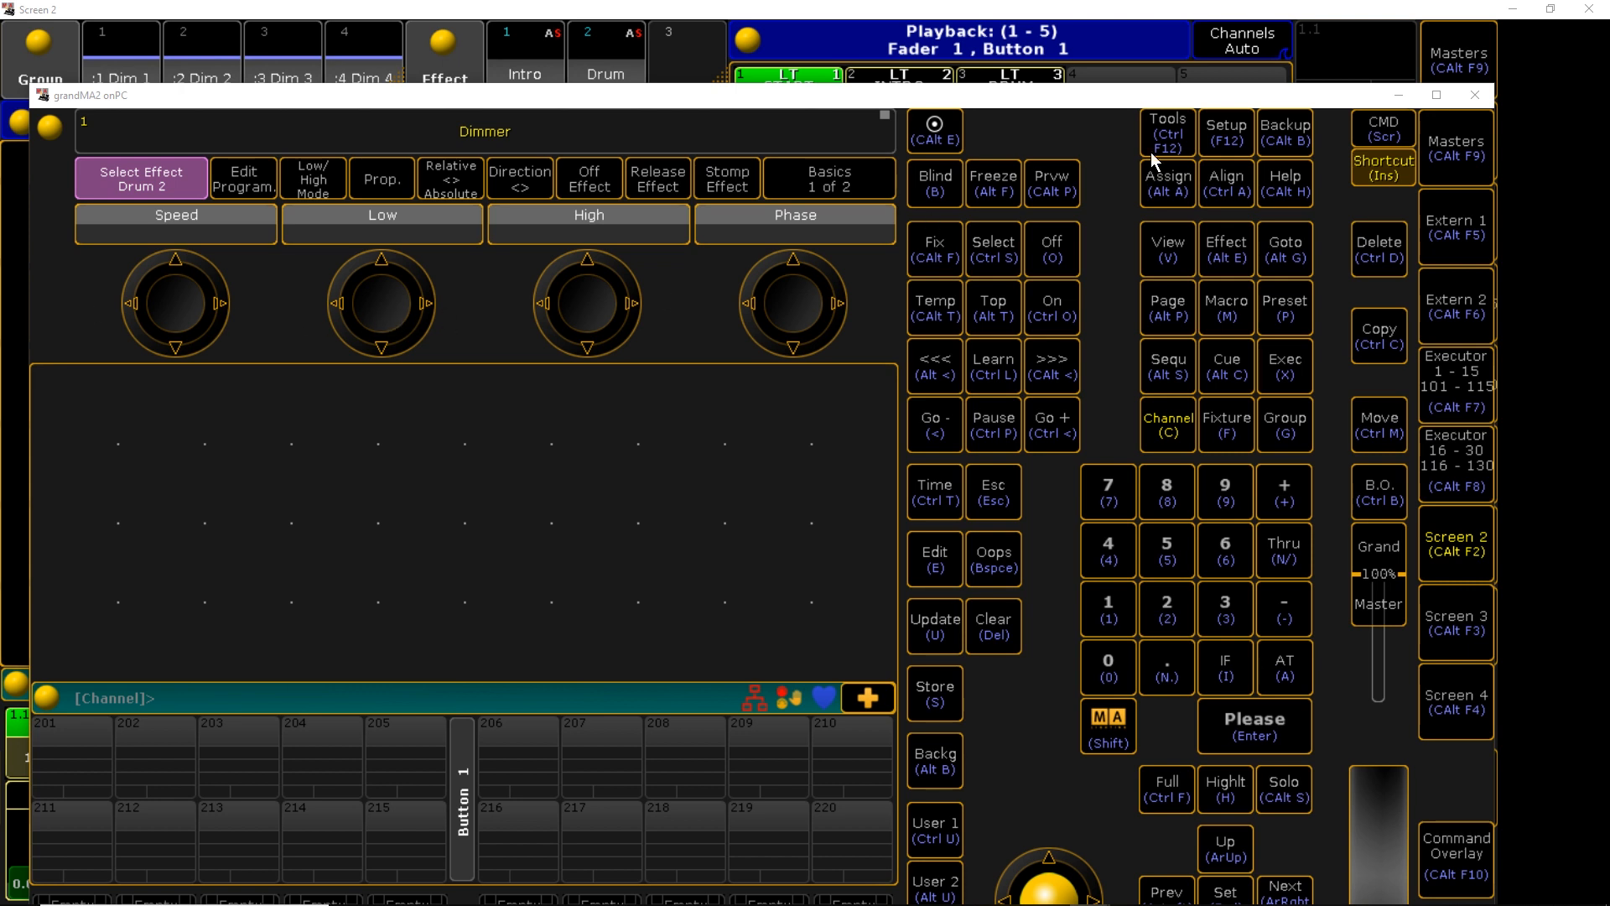
left_click(1395, 100)
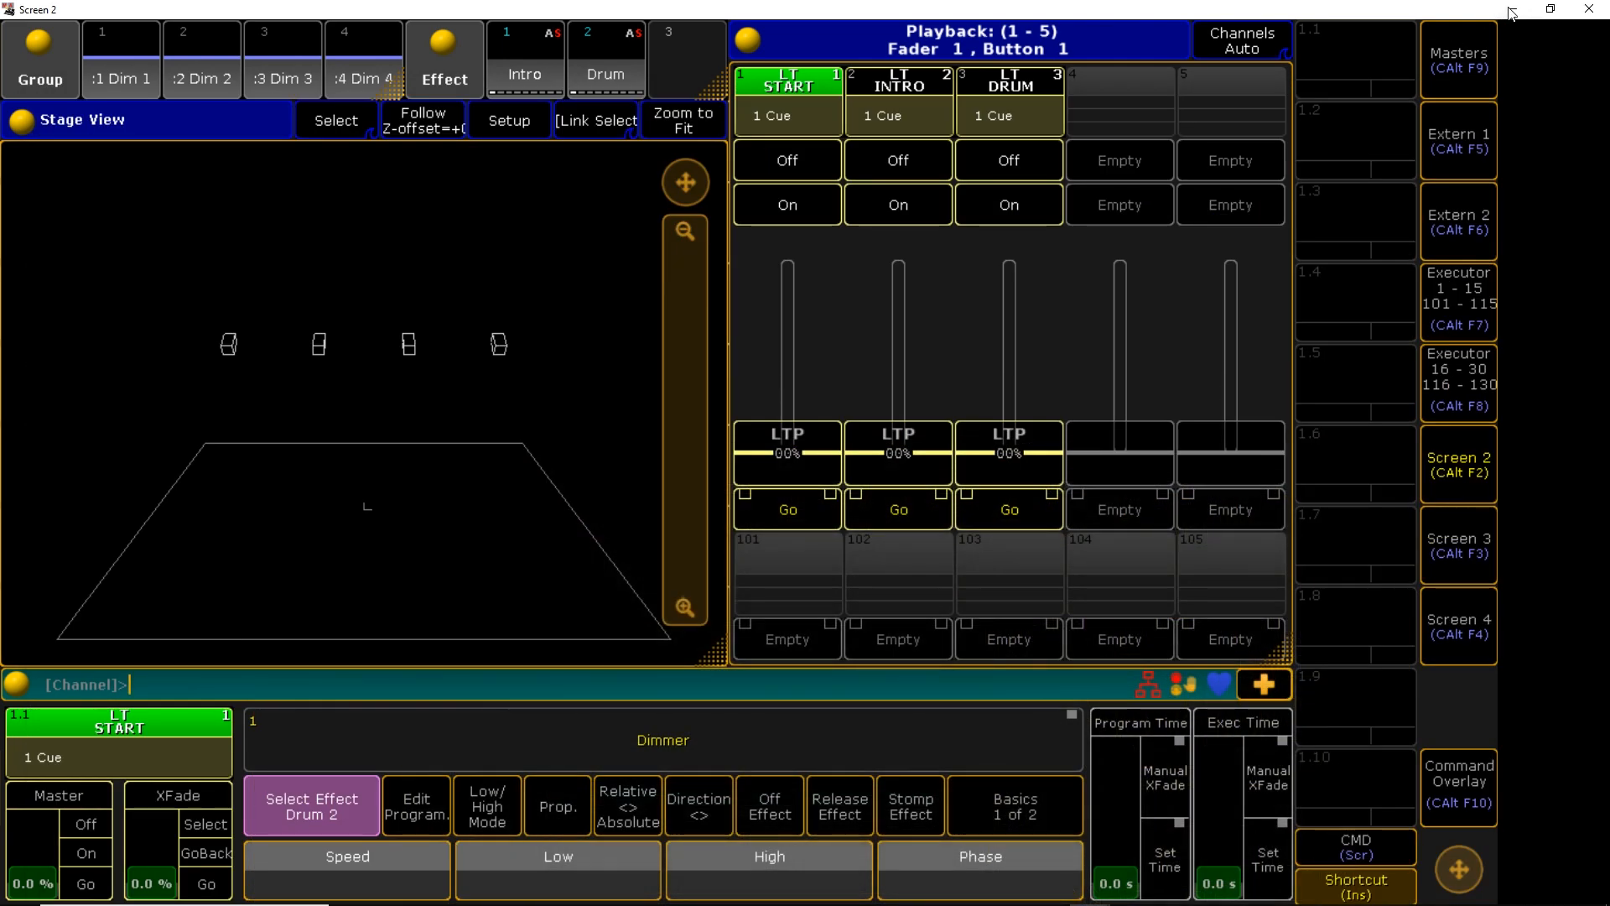
left_click(1513, 9)
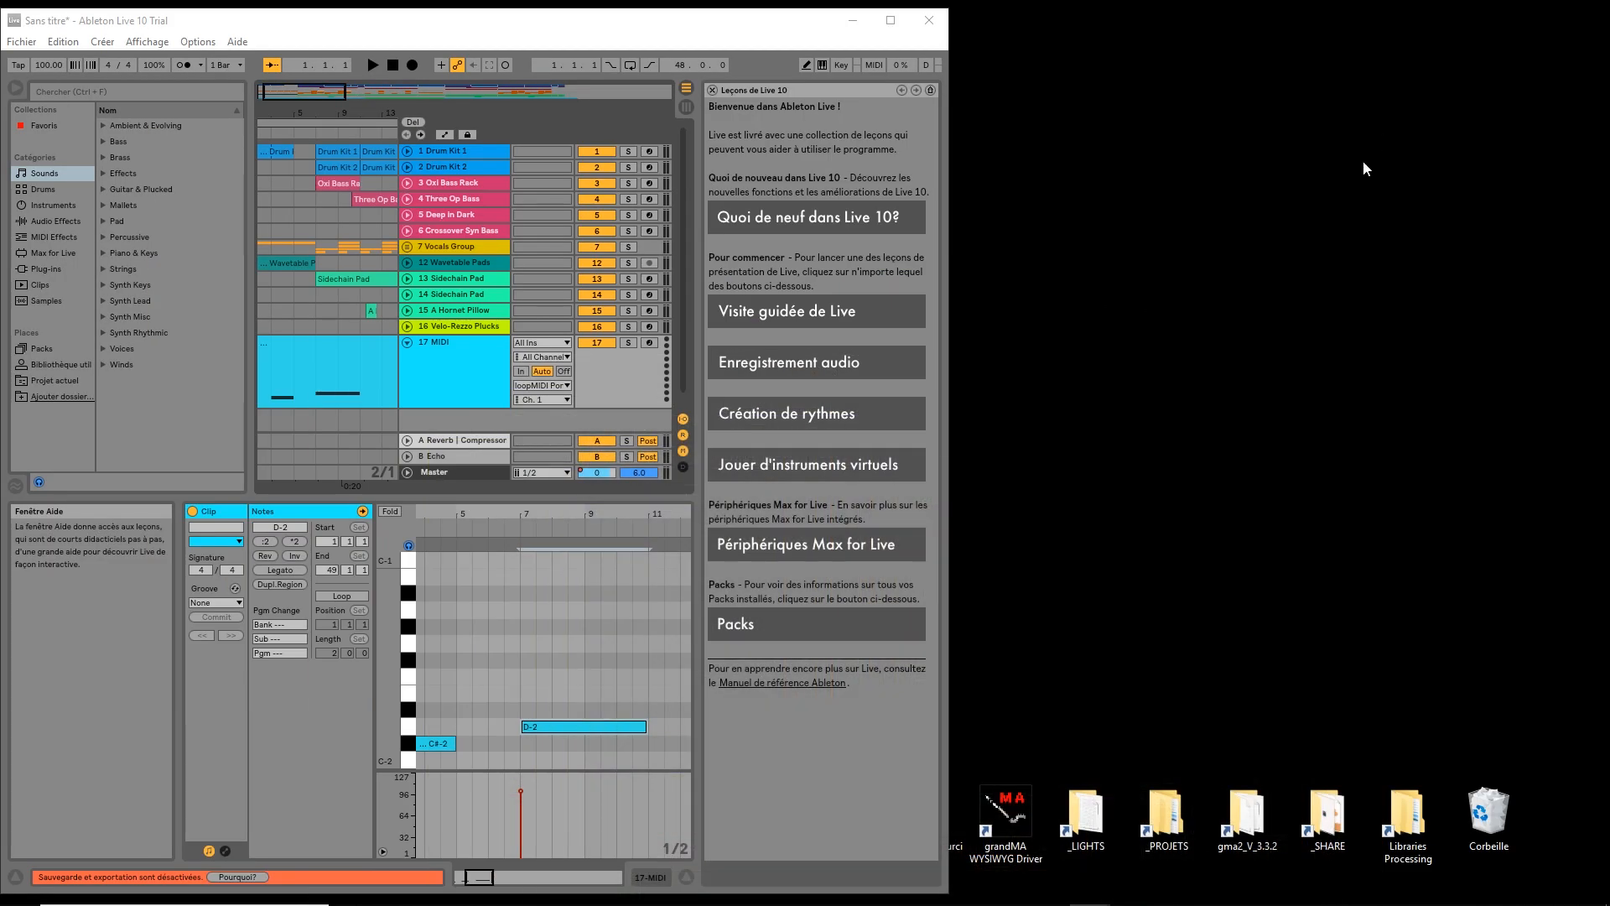
Minimize Ableton Live and bring up Chataigne's preview from the taskbar
left_click(853, 20)
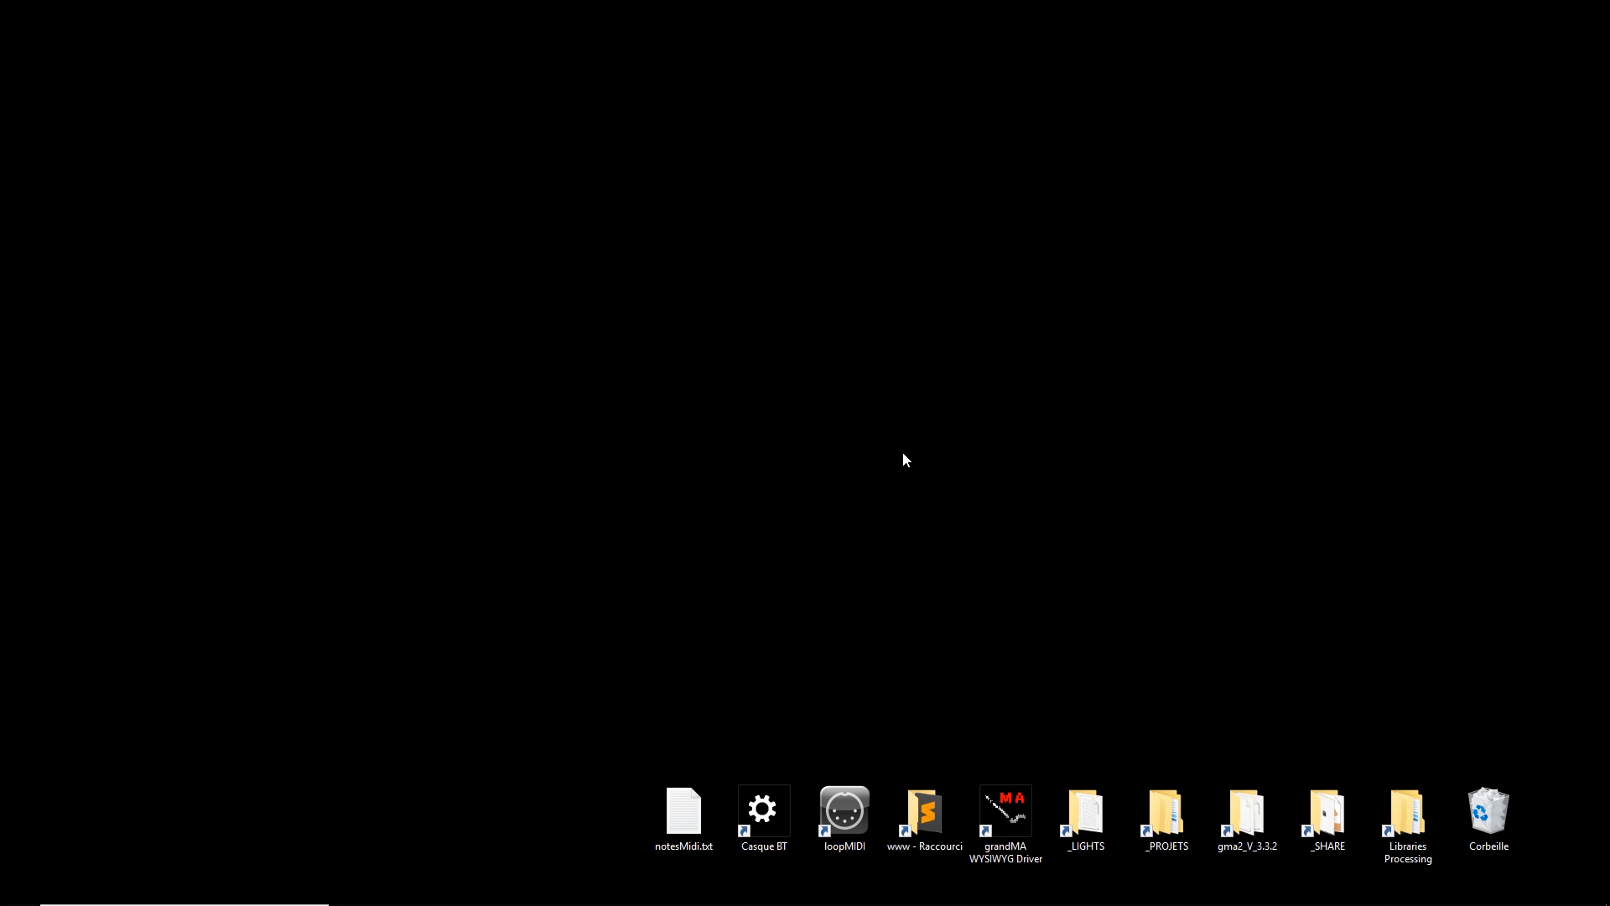
key("super")
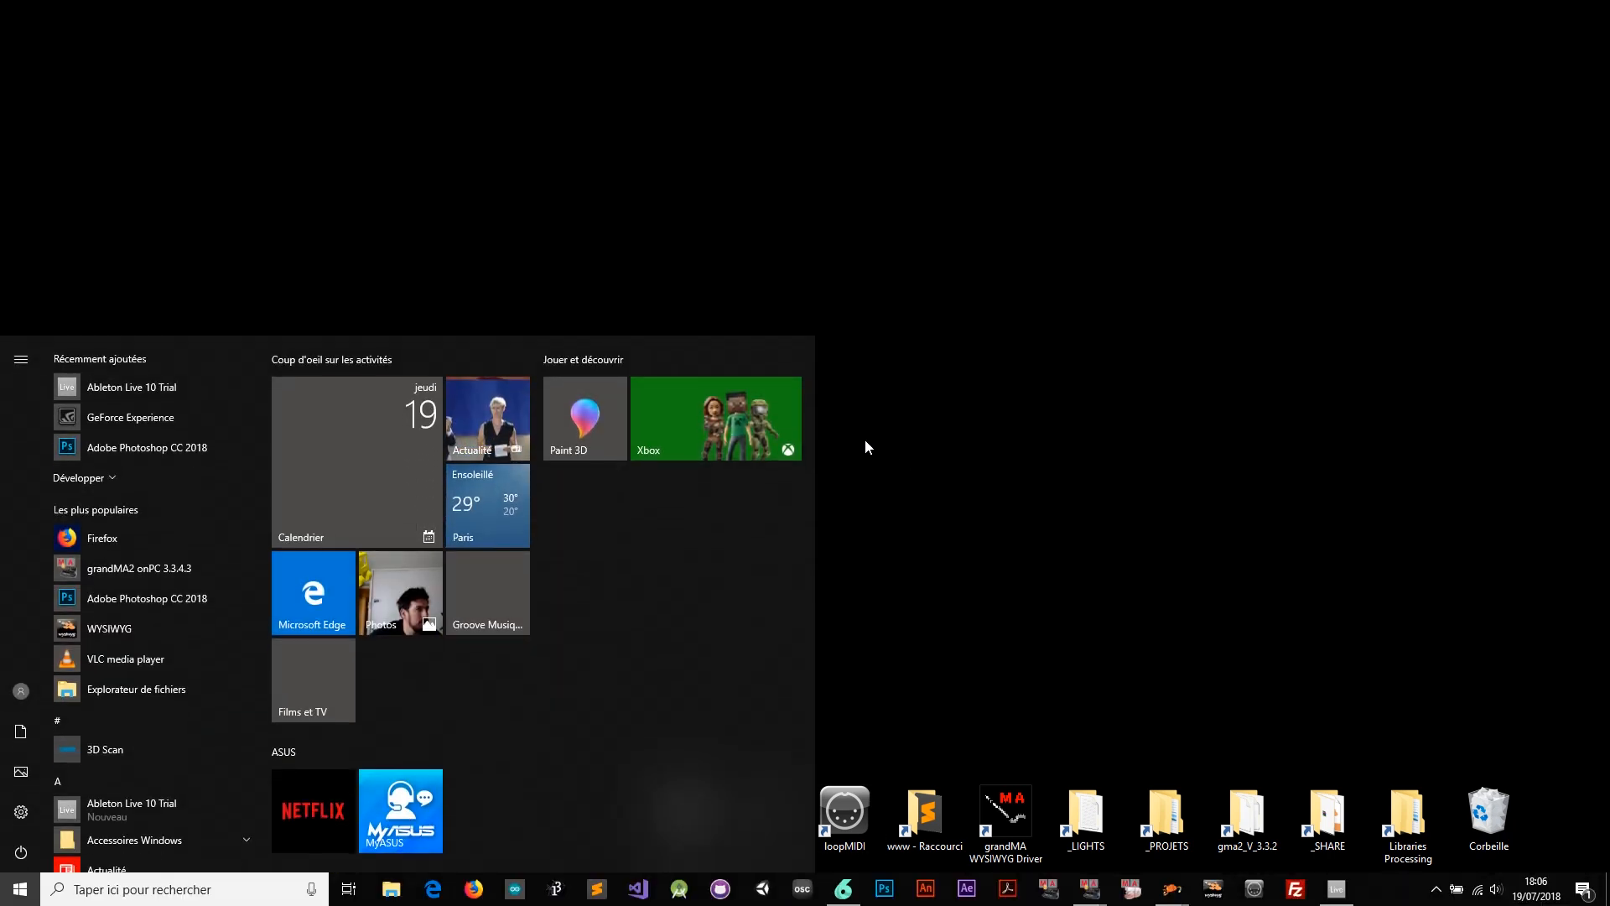
left_click(906, 420)
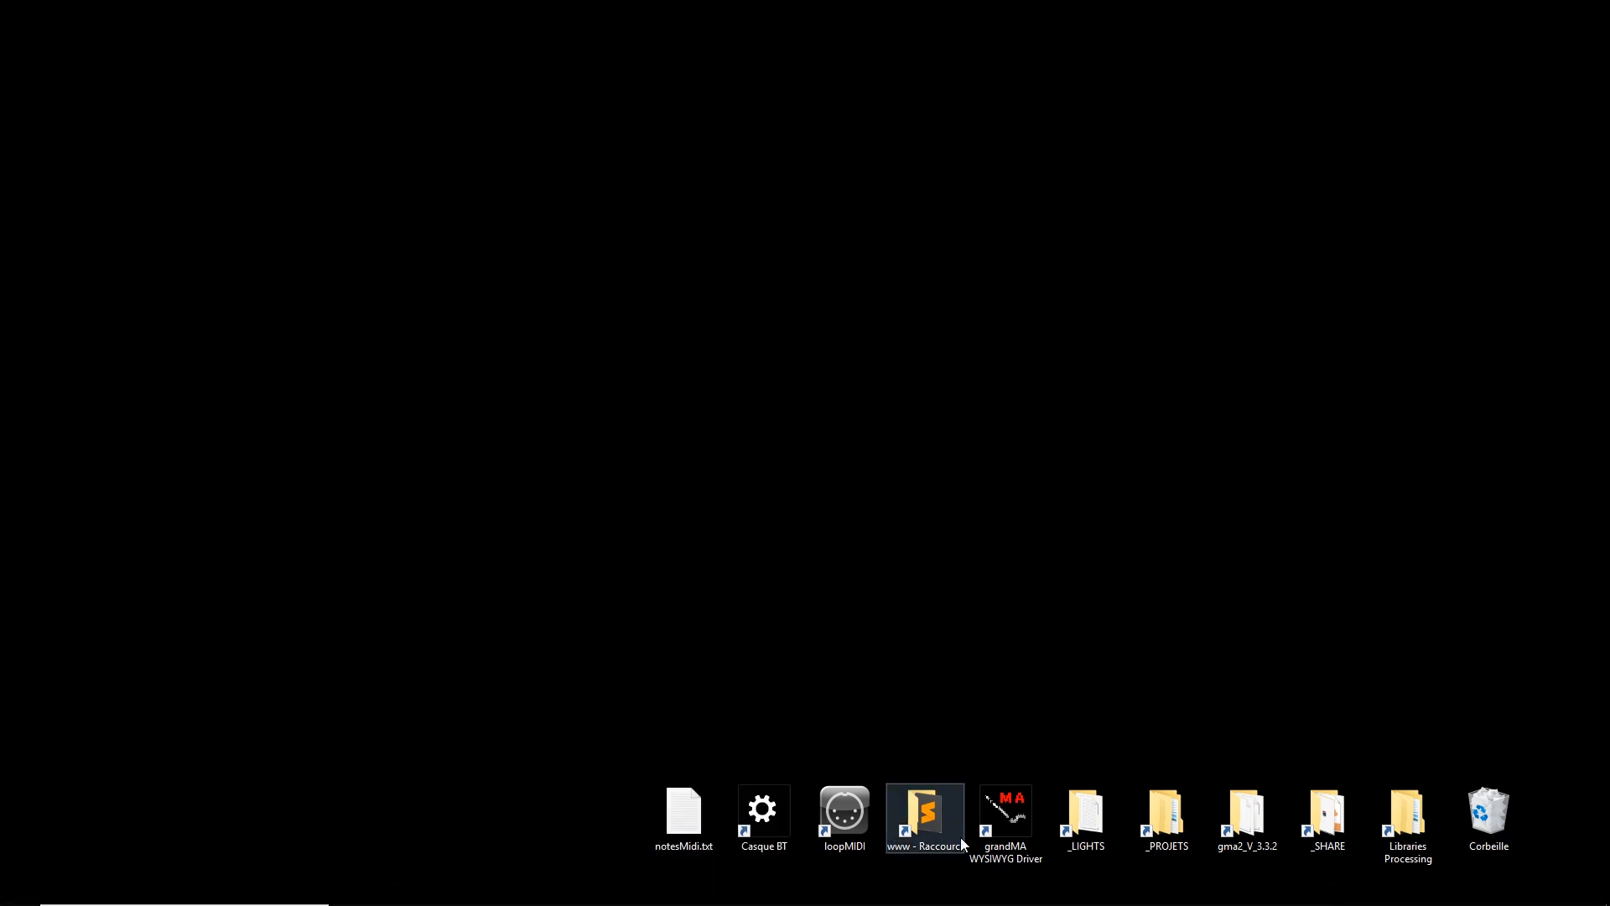
mouse_move(965, 902)
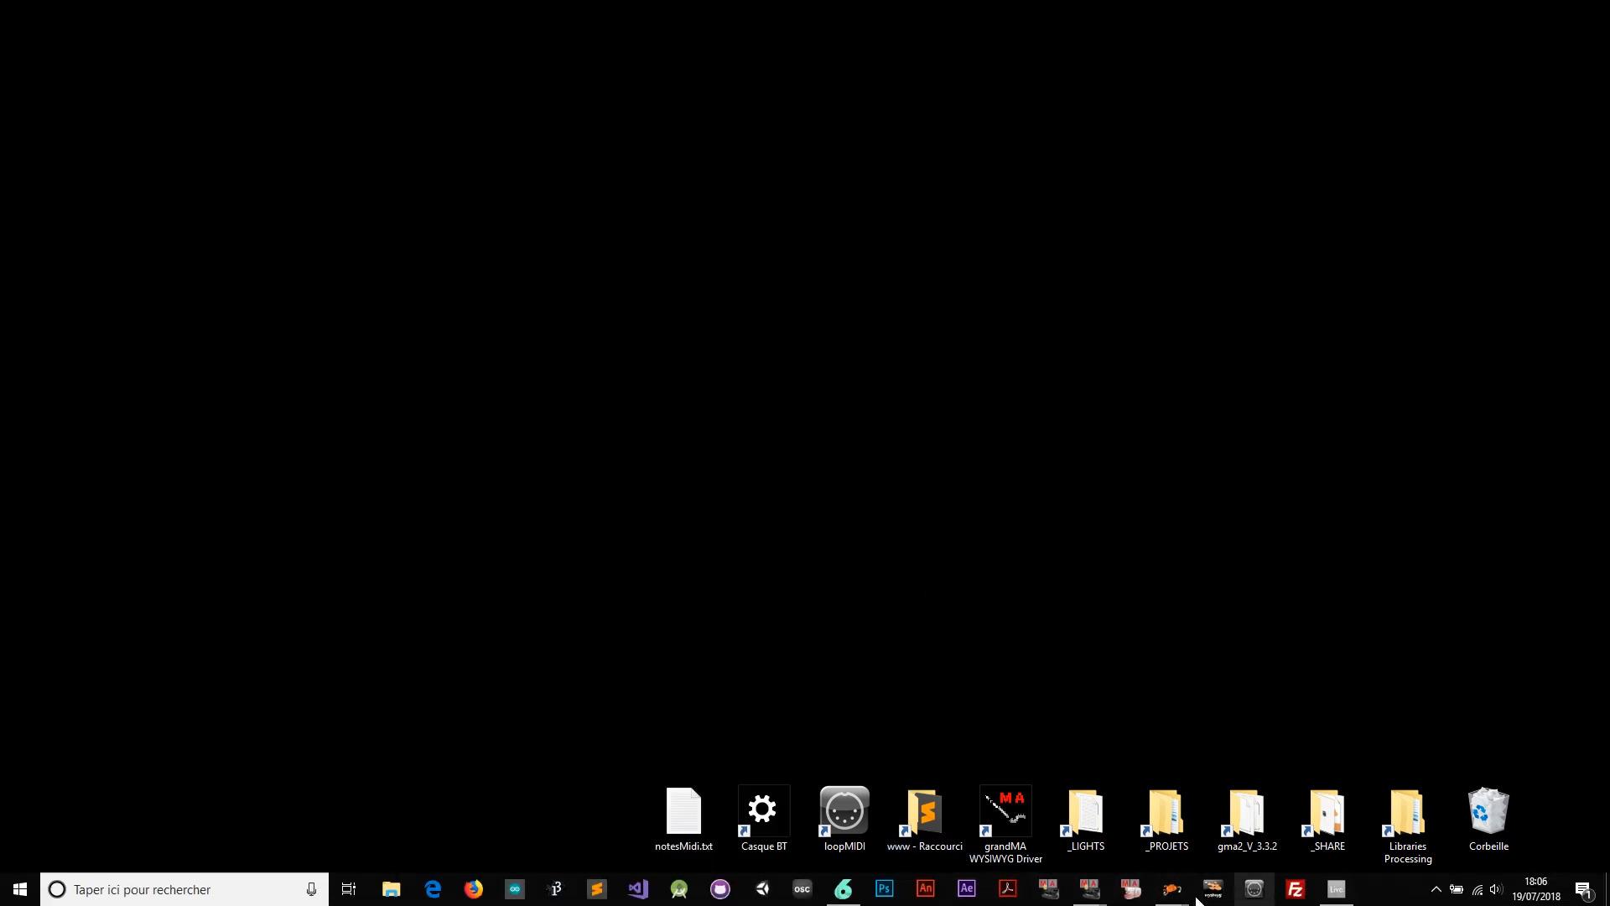
mouse_move(1173, 889)
mouse_move(1228, 872)
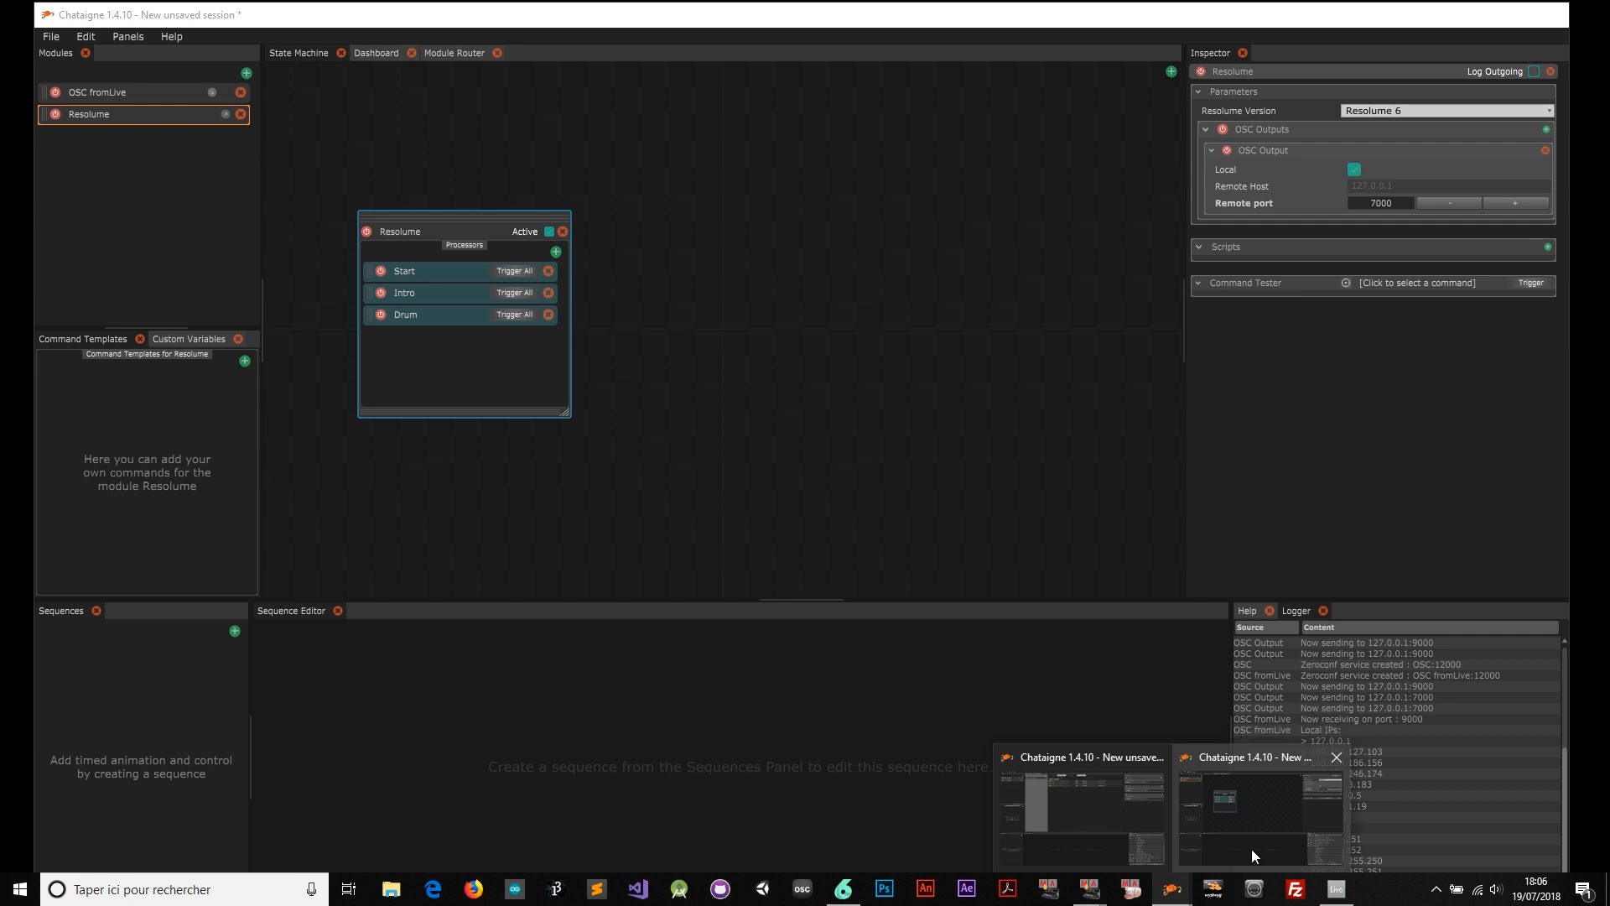
Bring Chataigne forward and inspect the OSC fromLive module on local port 9000
left_click(1251, 849)
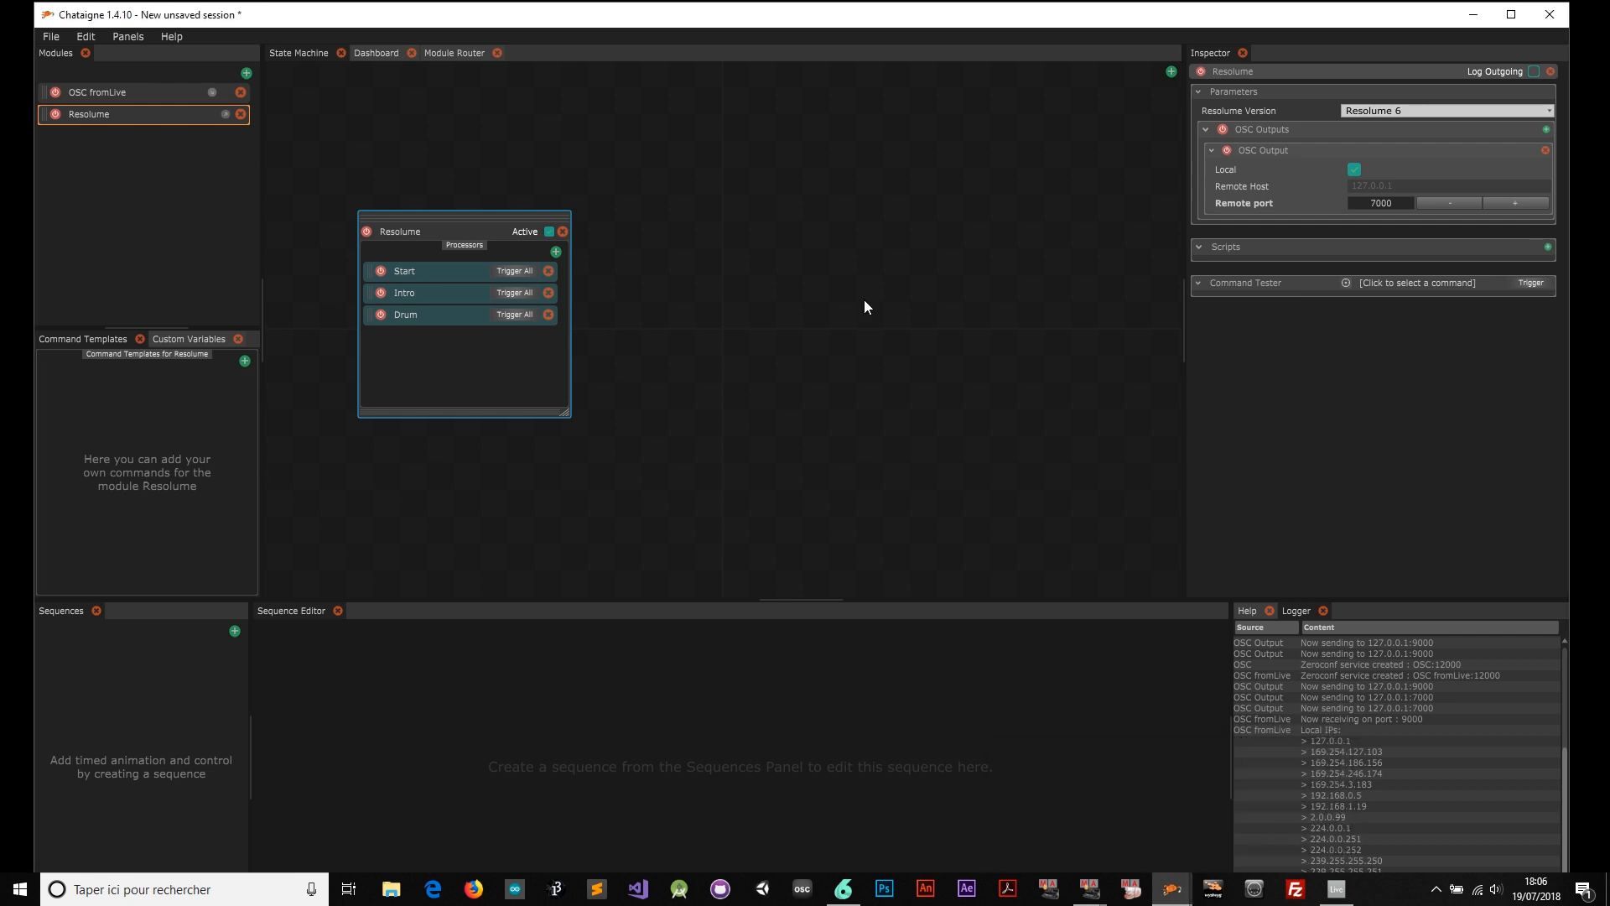
left_click(146, 101)
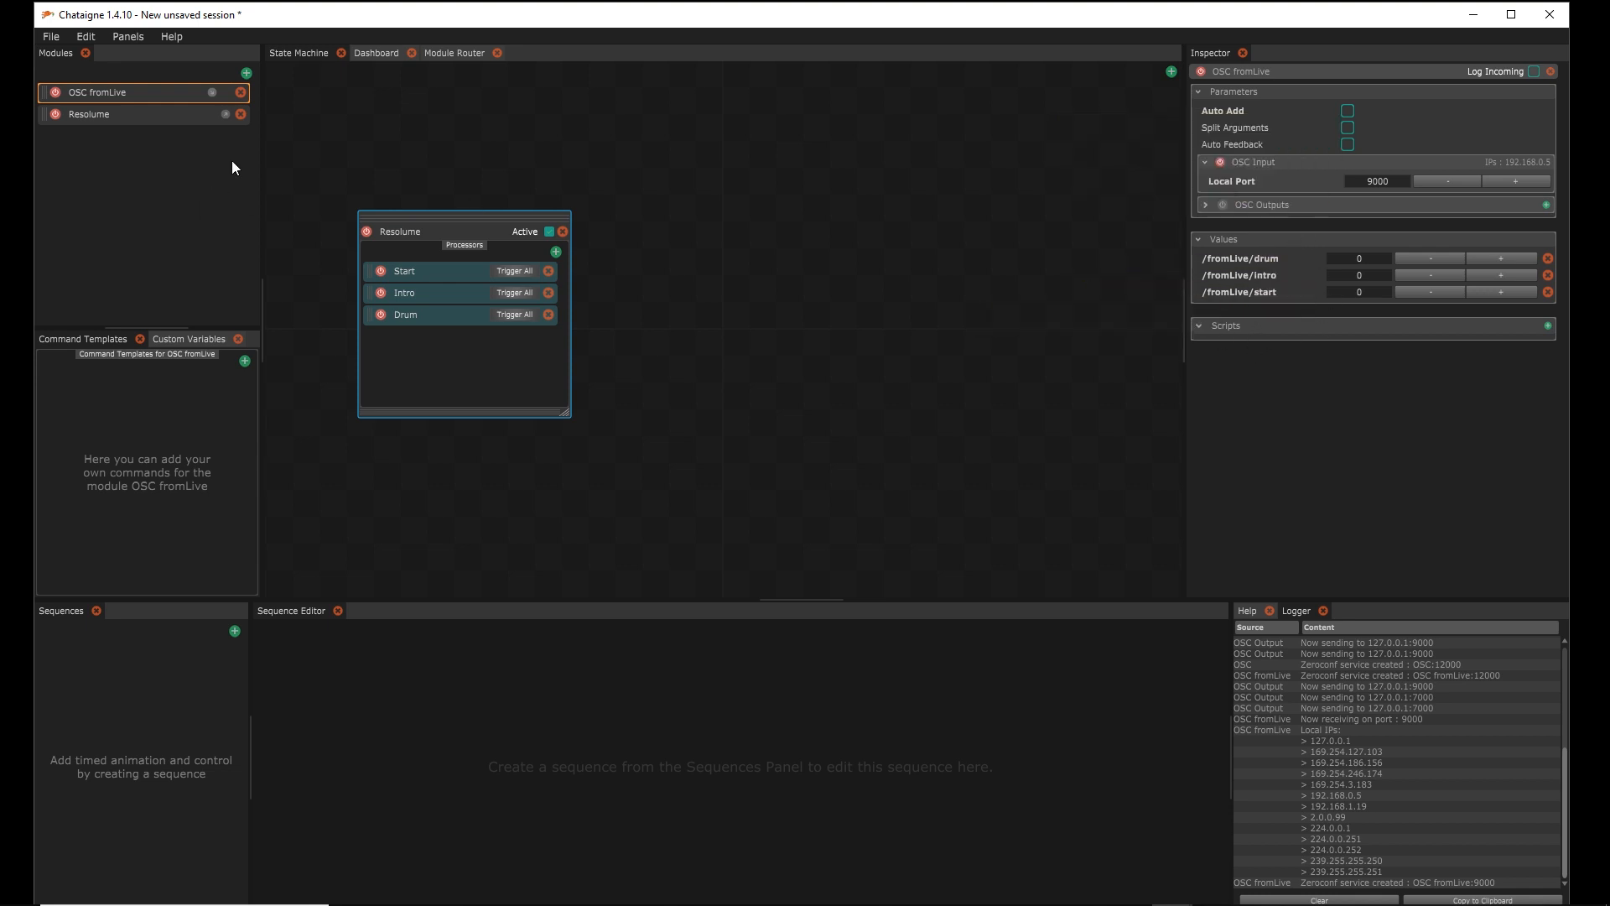
left_click(247, 73)
Add a MIDI protocol module and rename it 'MIDI toGMA'
mouse_move(279, 87)
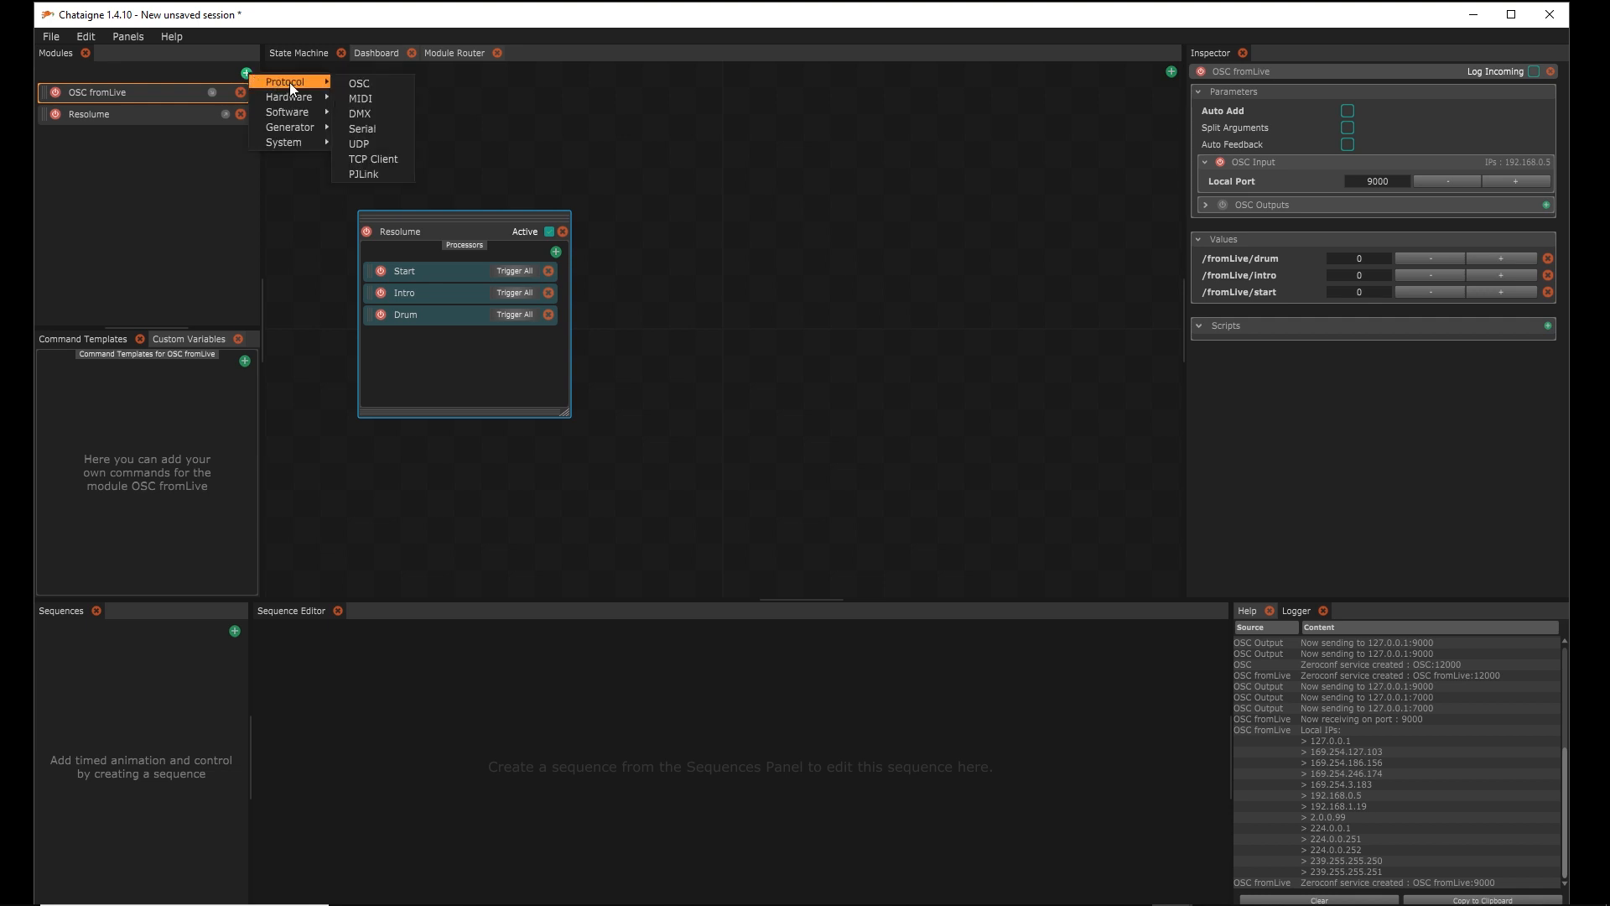
left_click(382, 98)
double_click(87, 137)
left_click(87, 137)
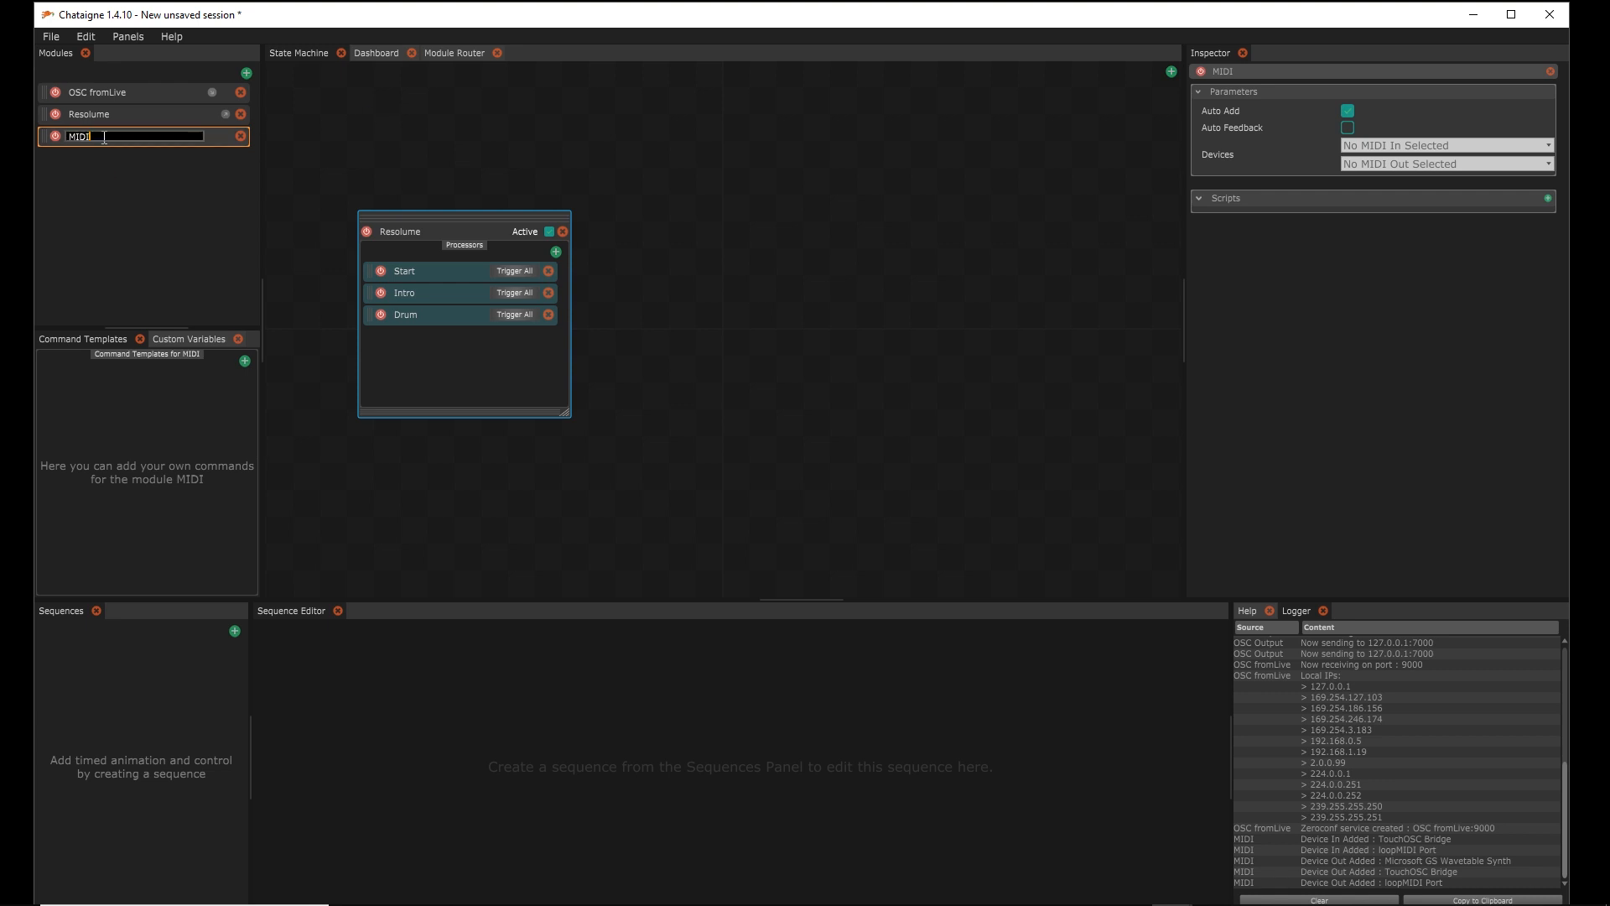
type("toGMA")
key("Return")
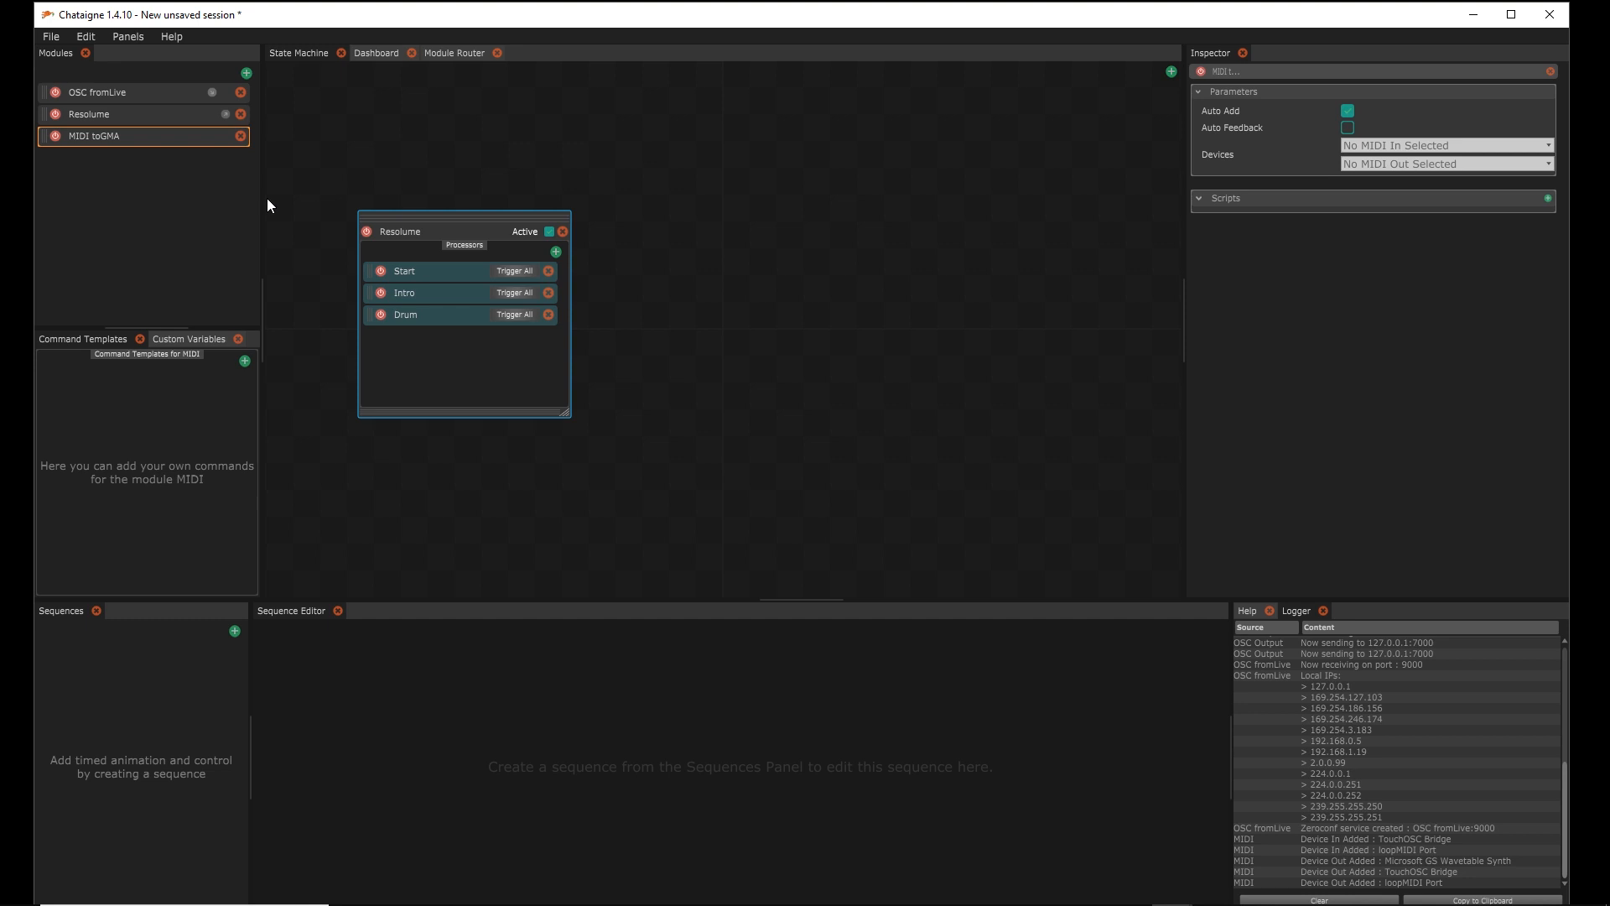
Reposition the Resolume node, review MIDI toGMA's settings, and switch to the Module Router view
left_click_drag(450, 227, 391, 325)
left_click(123, 139)
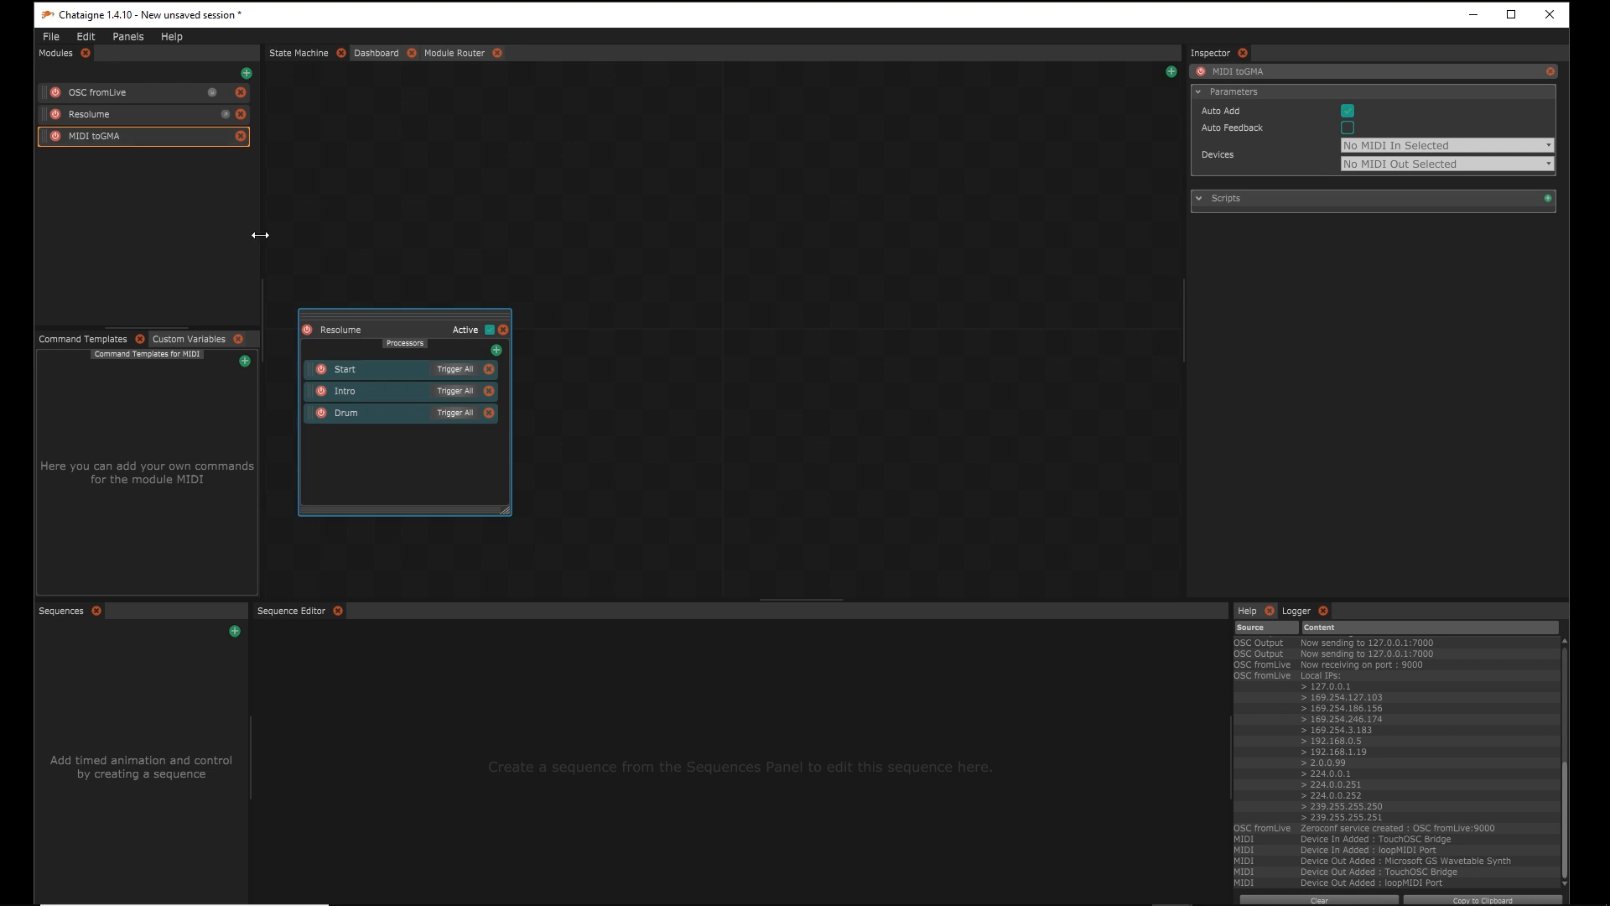
left_click(1337, 889)
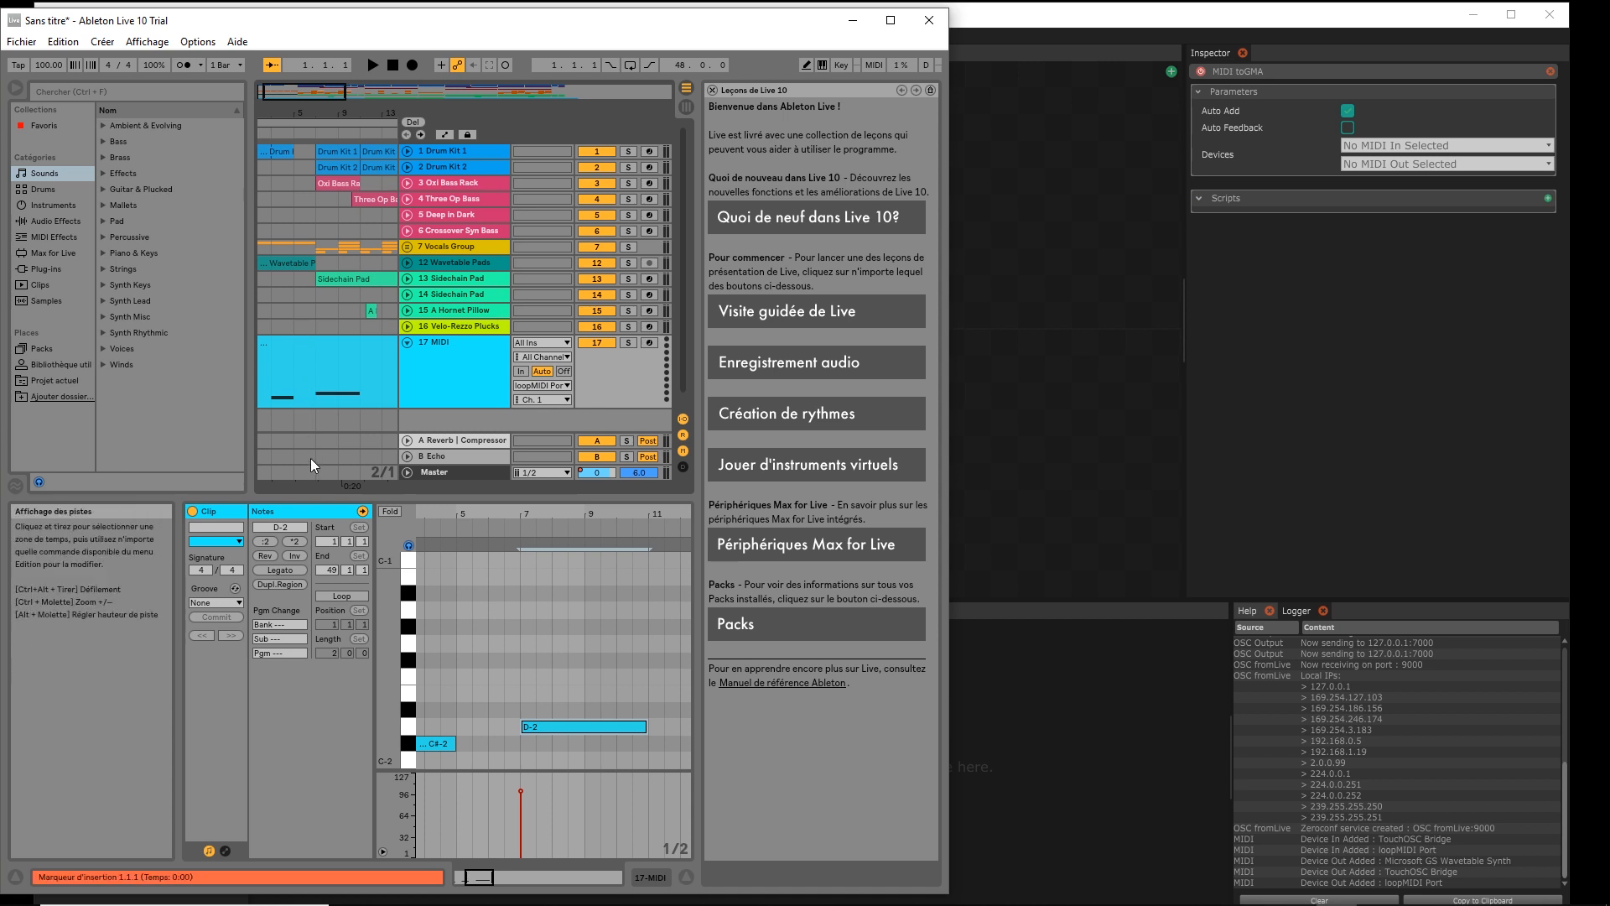
left_click(969, 14)
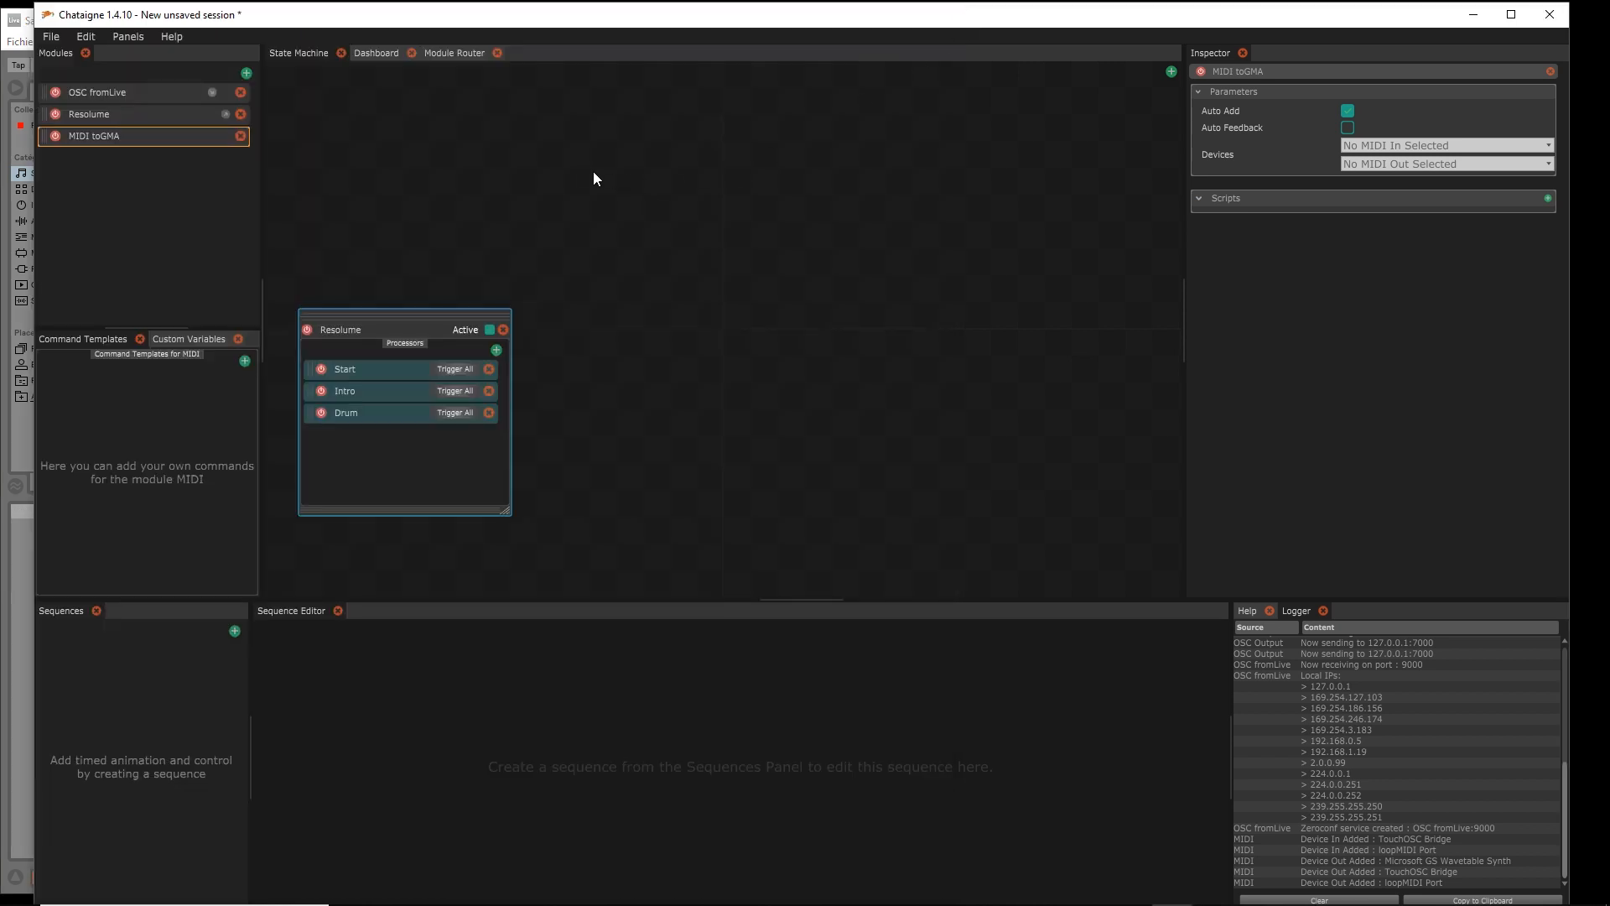
left_click(456, 53)
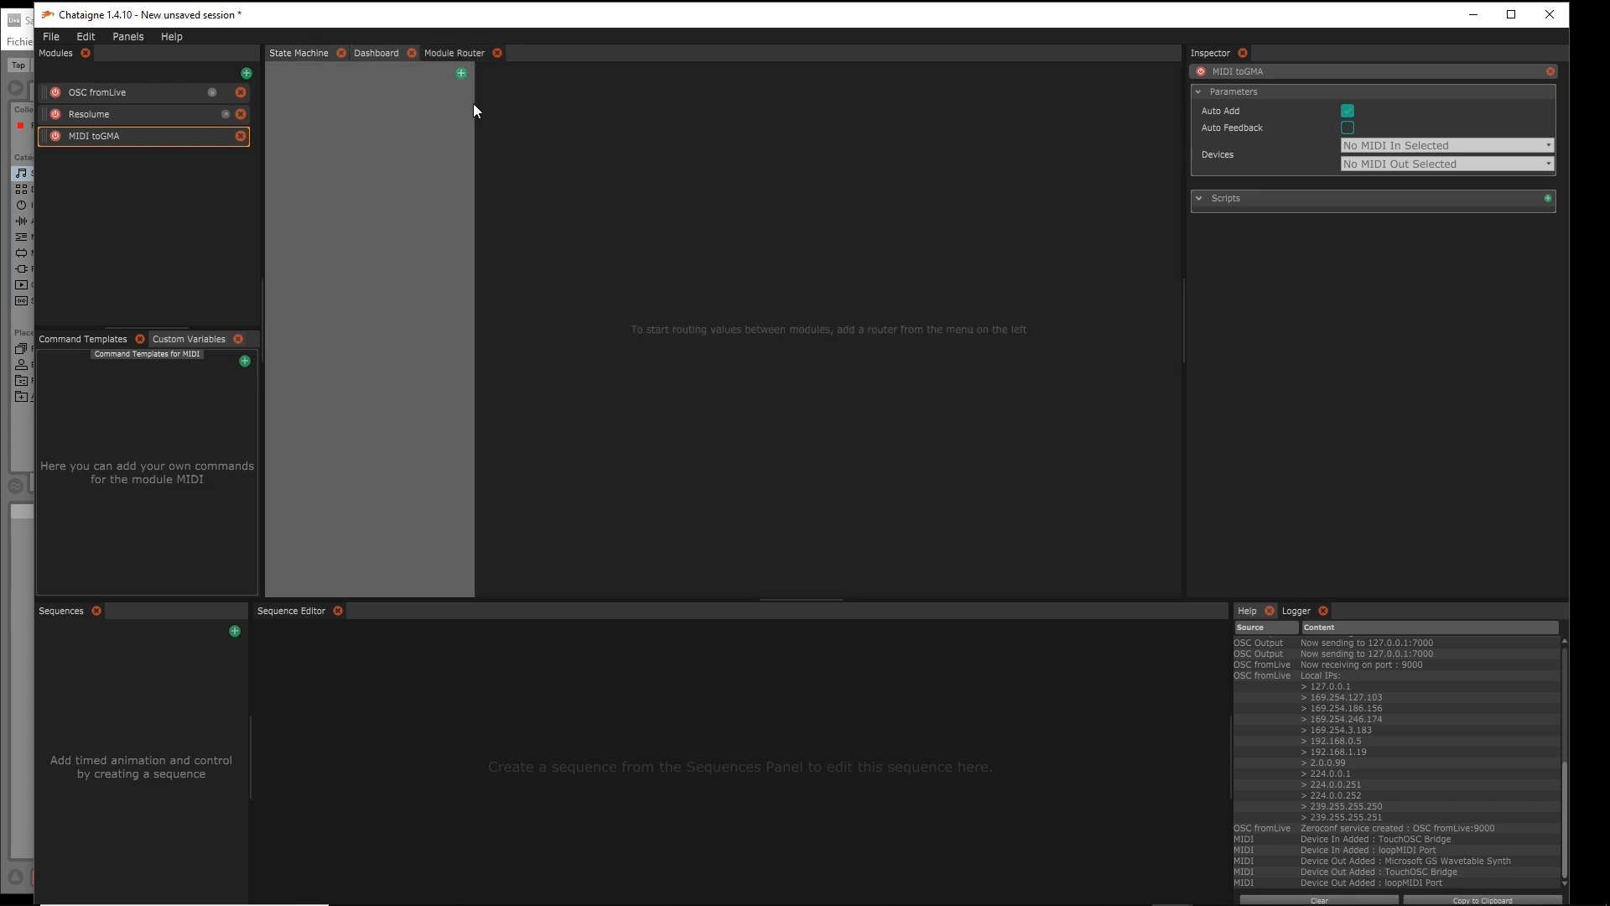
Add a router with OSC fromLive as source and MIDI toGMA as output
left_click(461, 73)
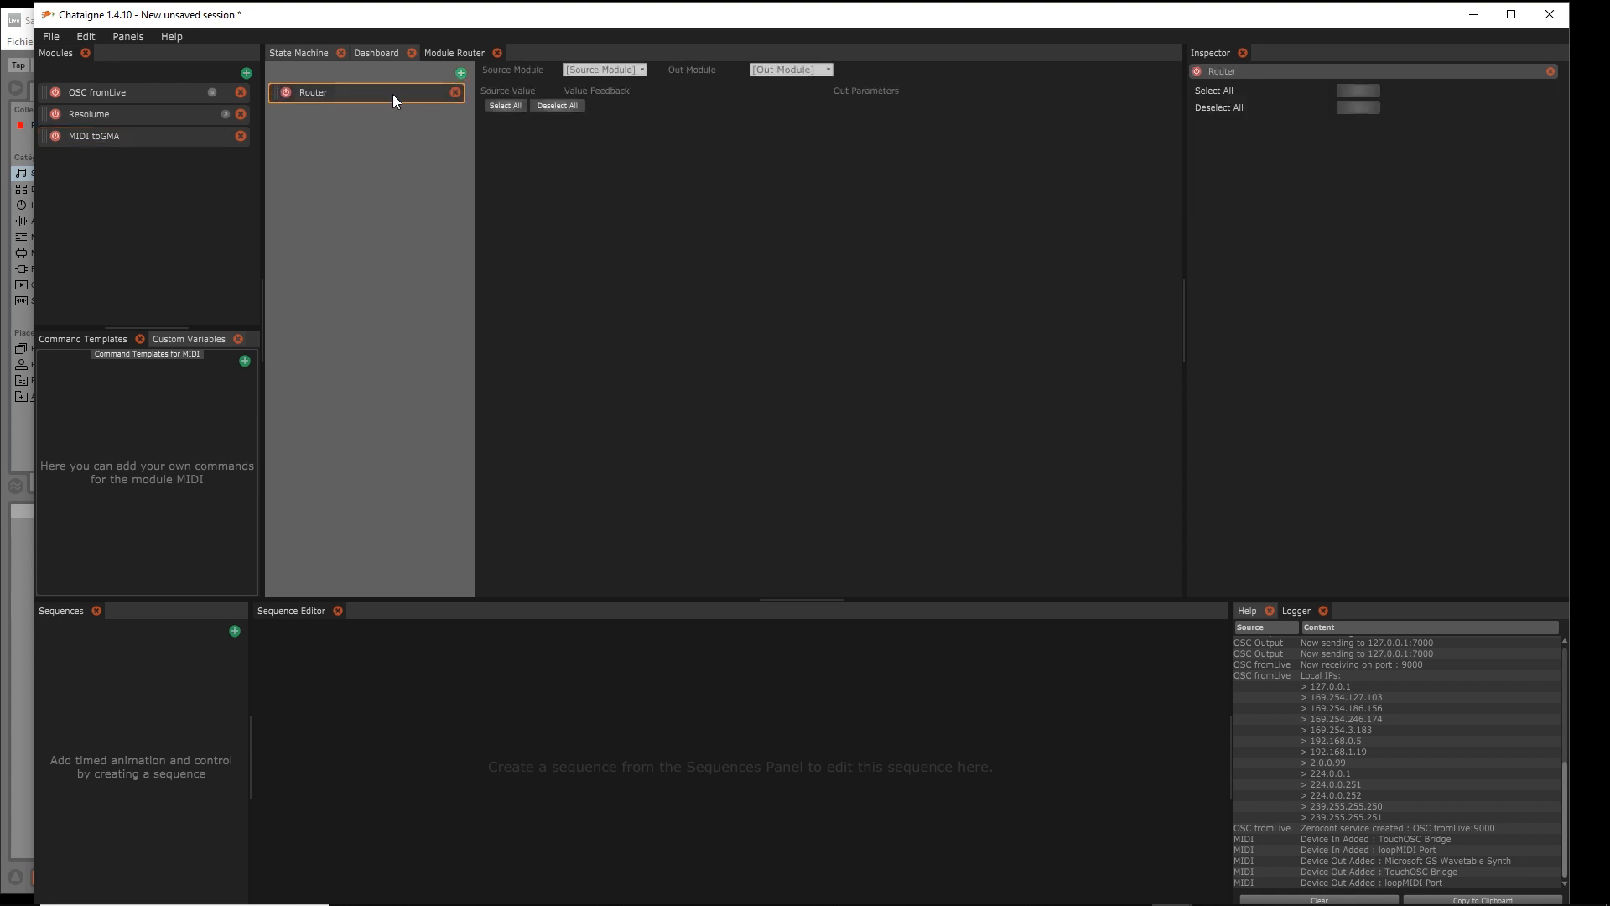
left_click(621, 72)
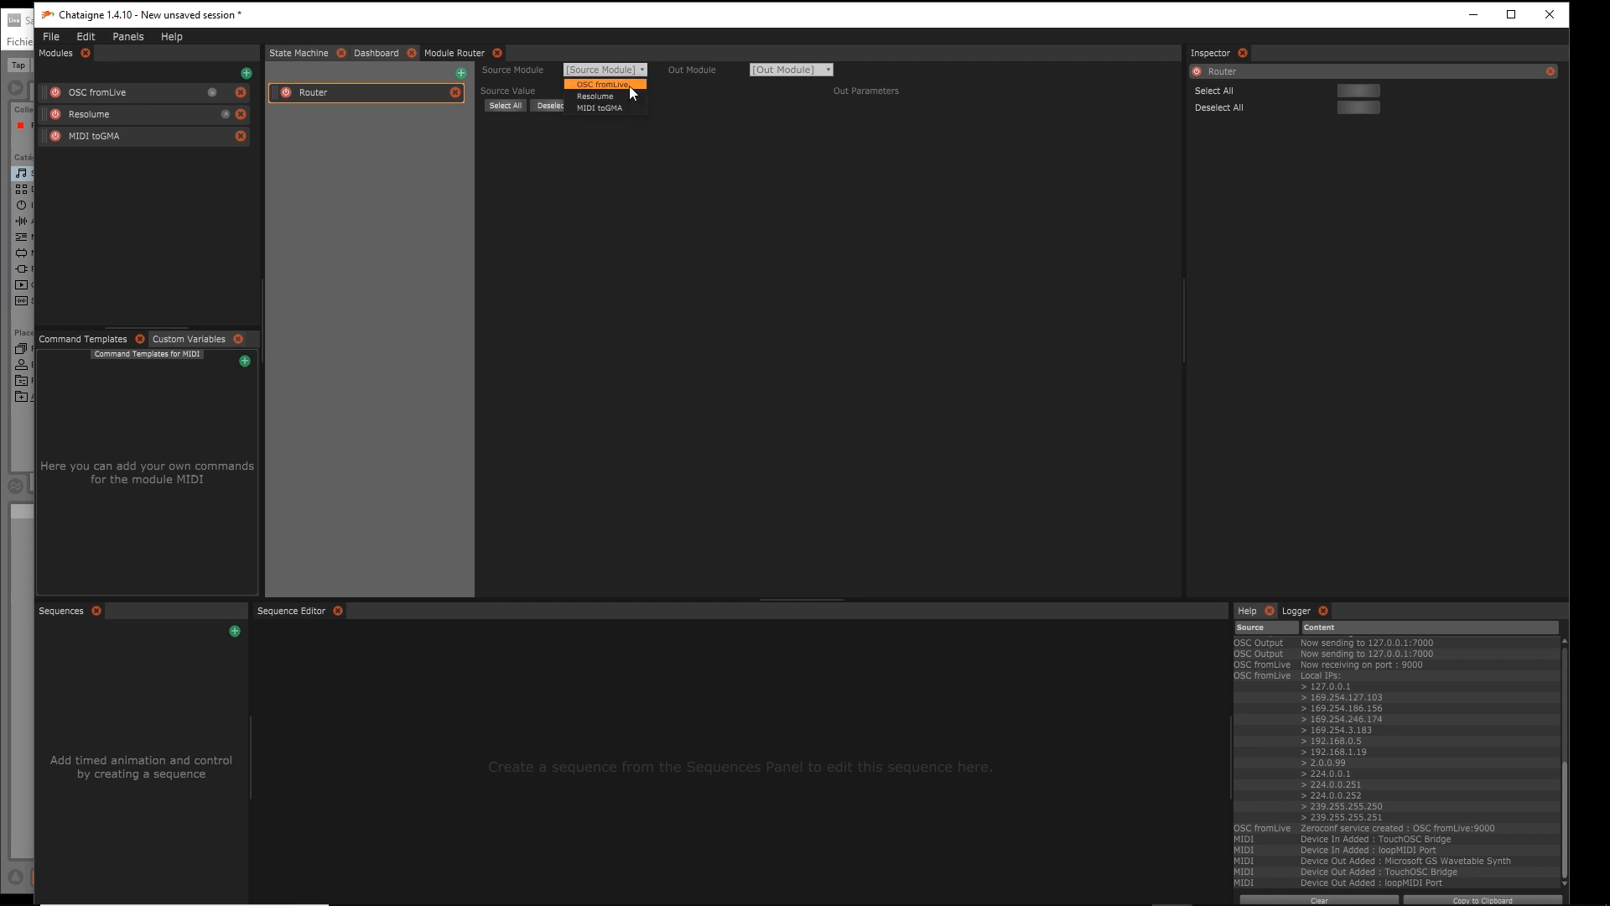
left_click(630, 85)
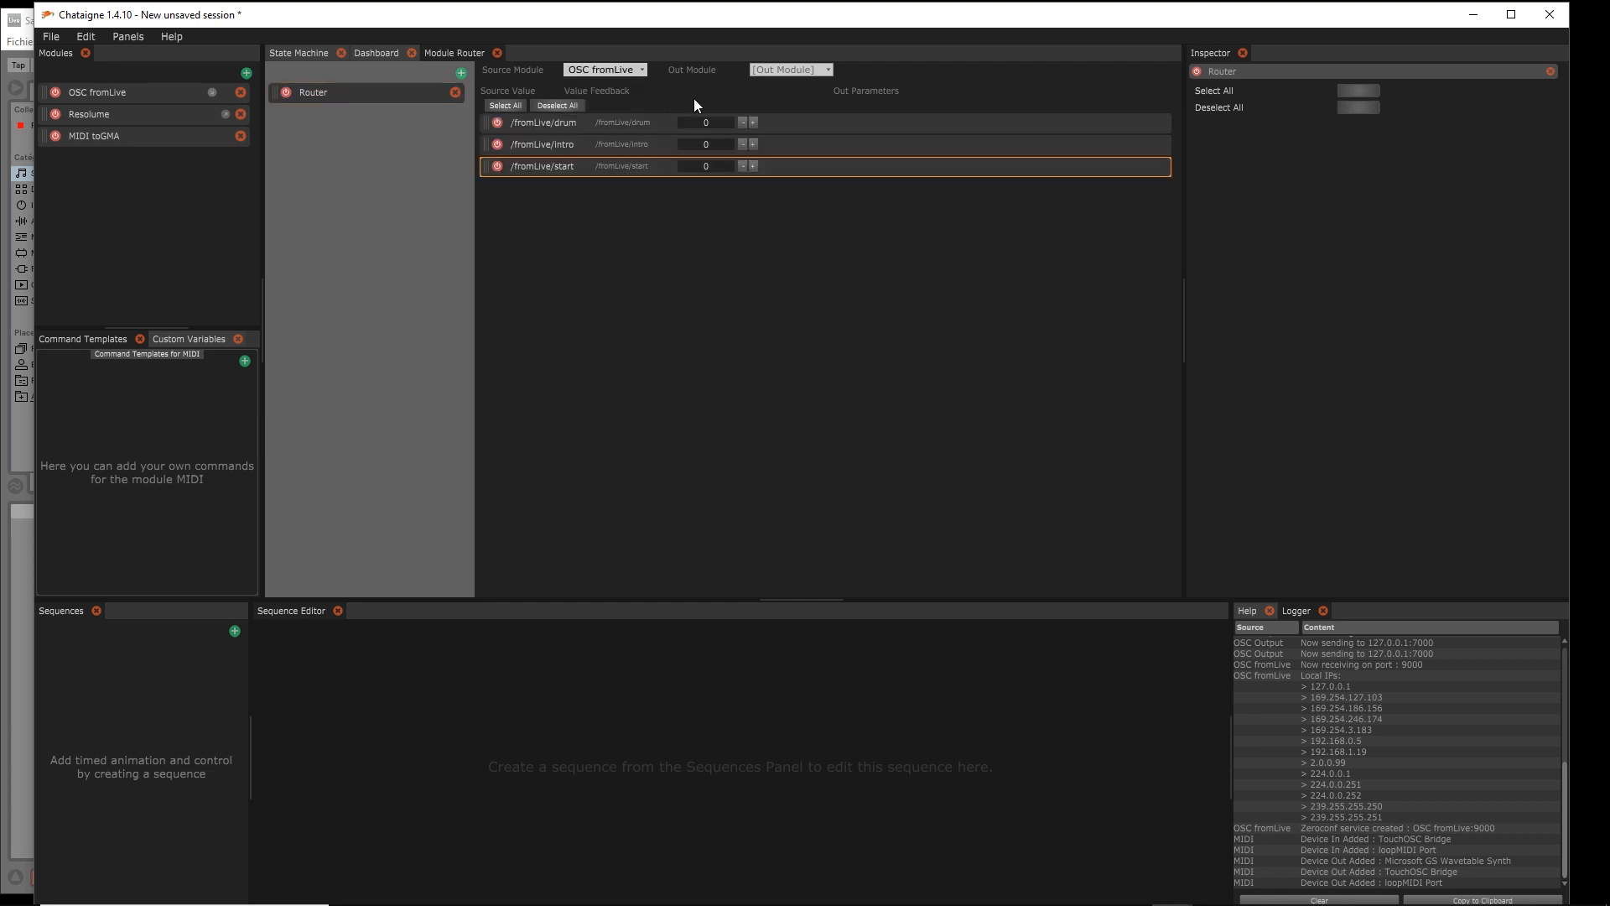
left_click(805, 72)
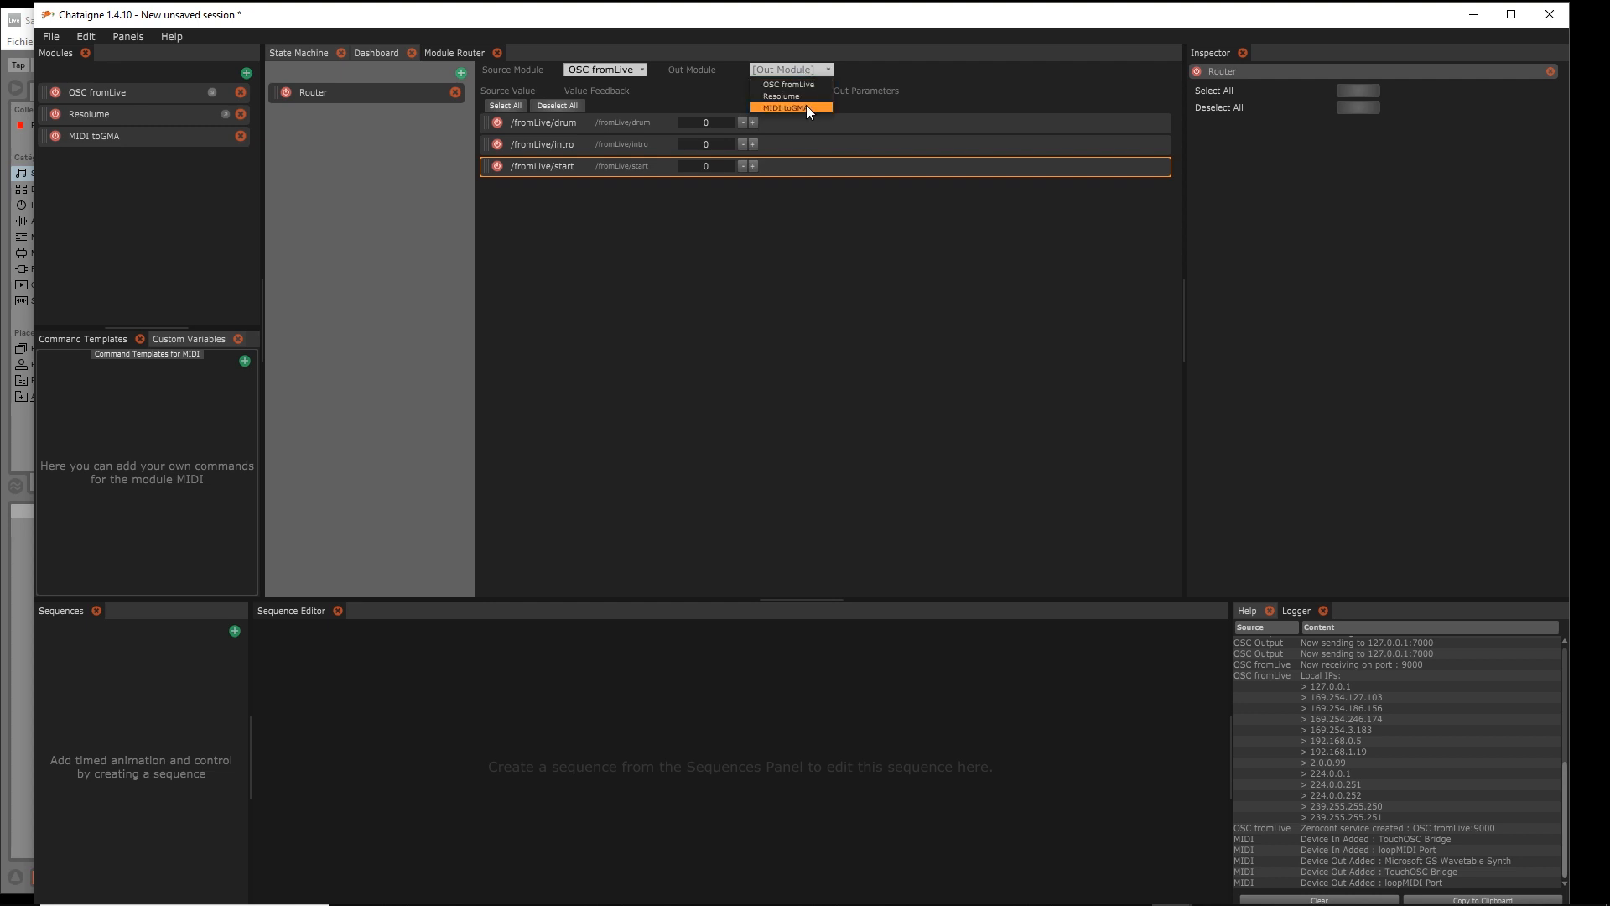
left_click(808, 108)
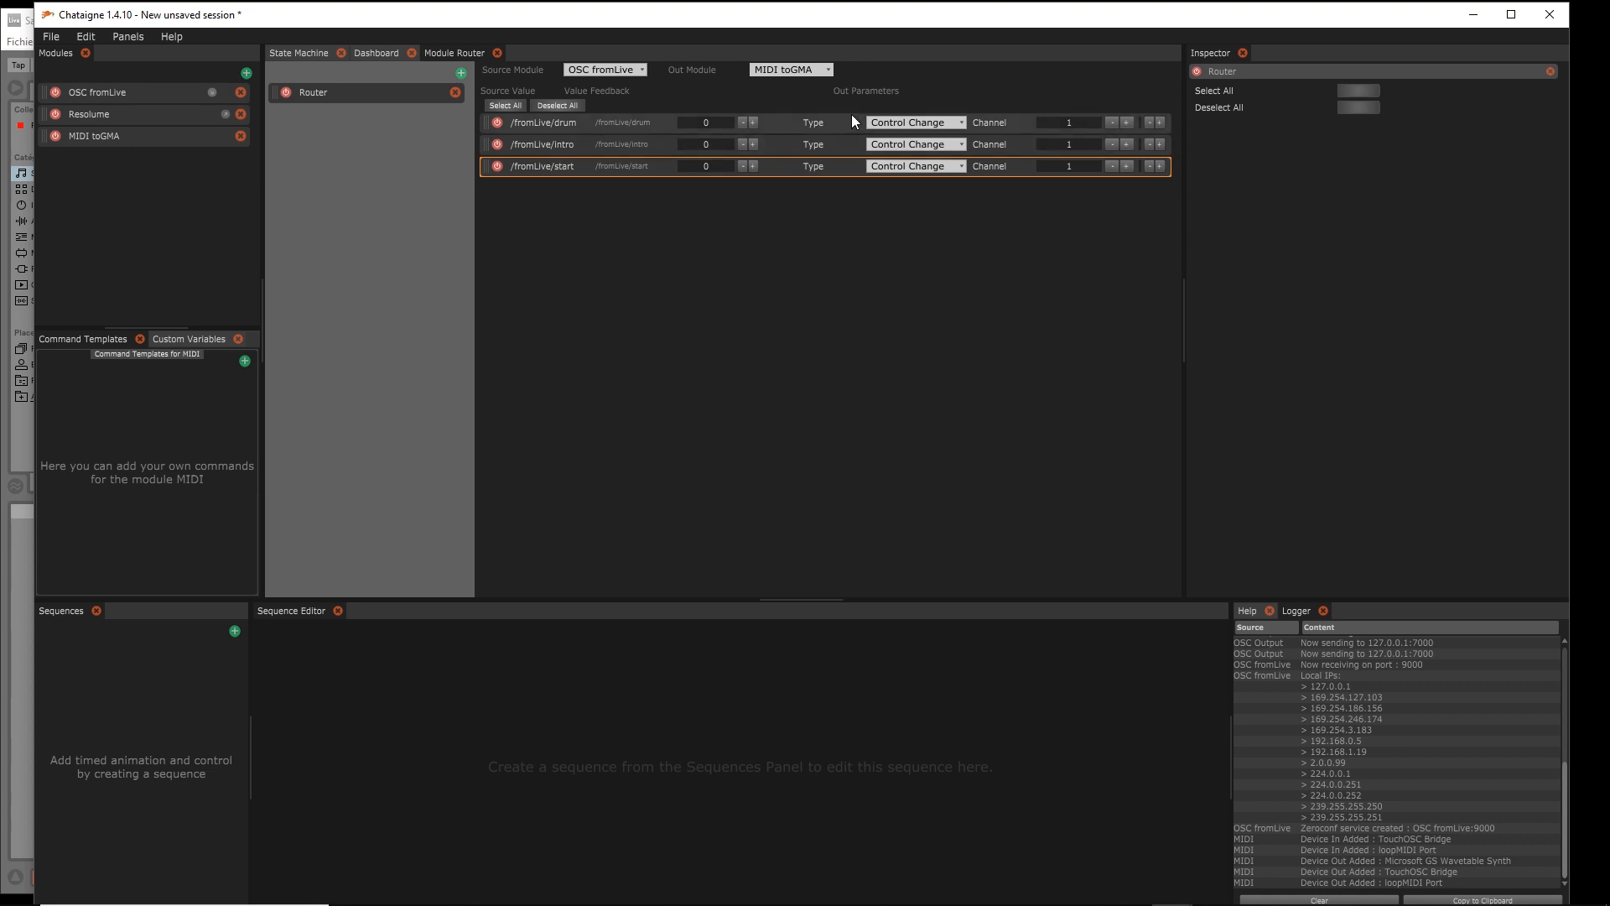
Set the drum, intro and start routes to Note On on MIDI channel 3
left_click(940, 121)
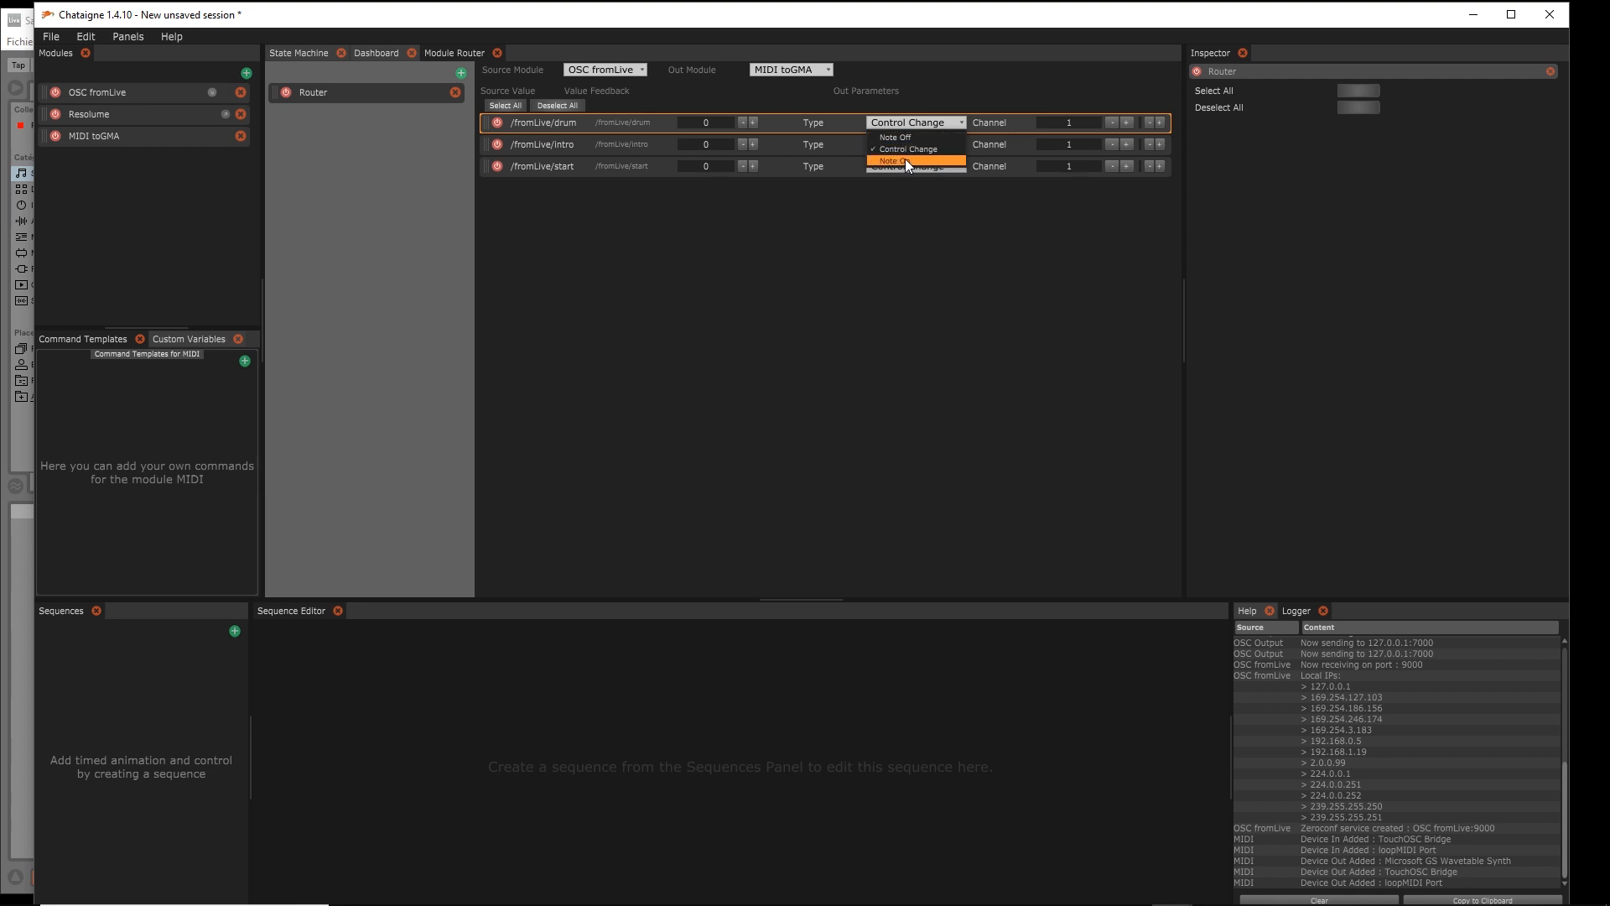
left_click(904, 159)
left_click(950, 141)
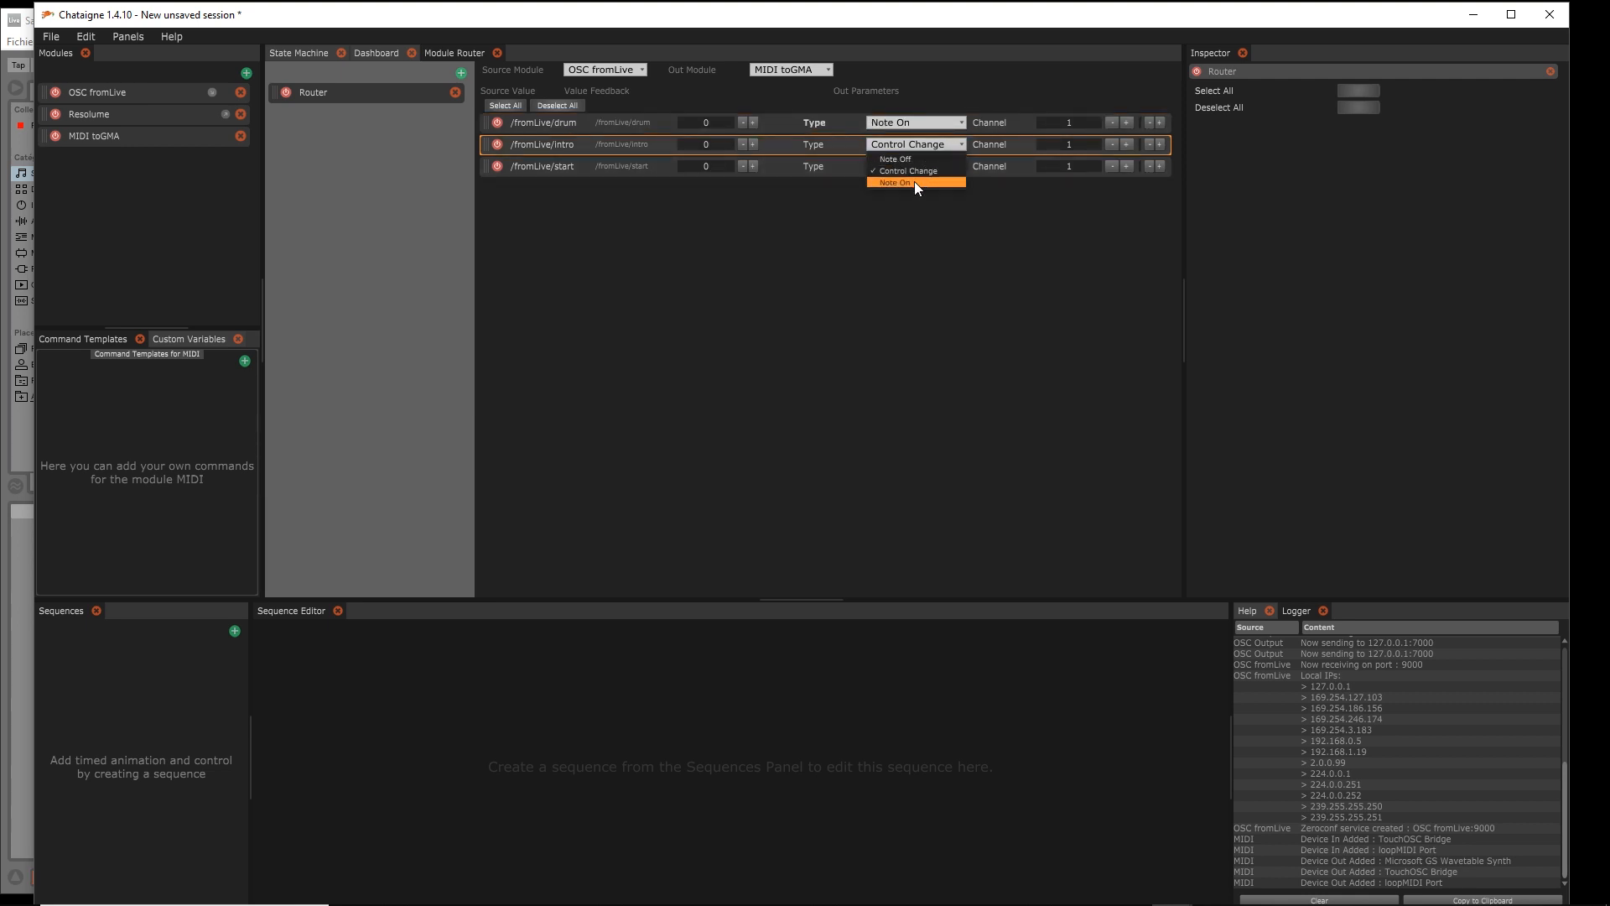
left_click(914, 181)
left_click(923, 171)
left_click(917, 201)
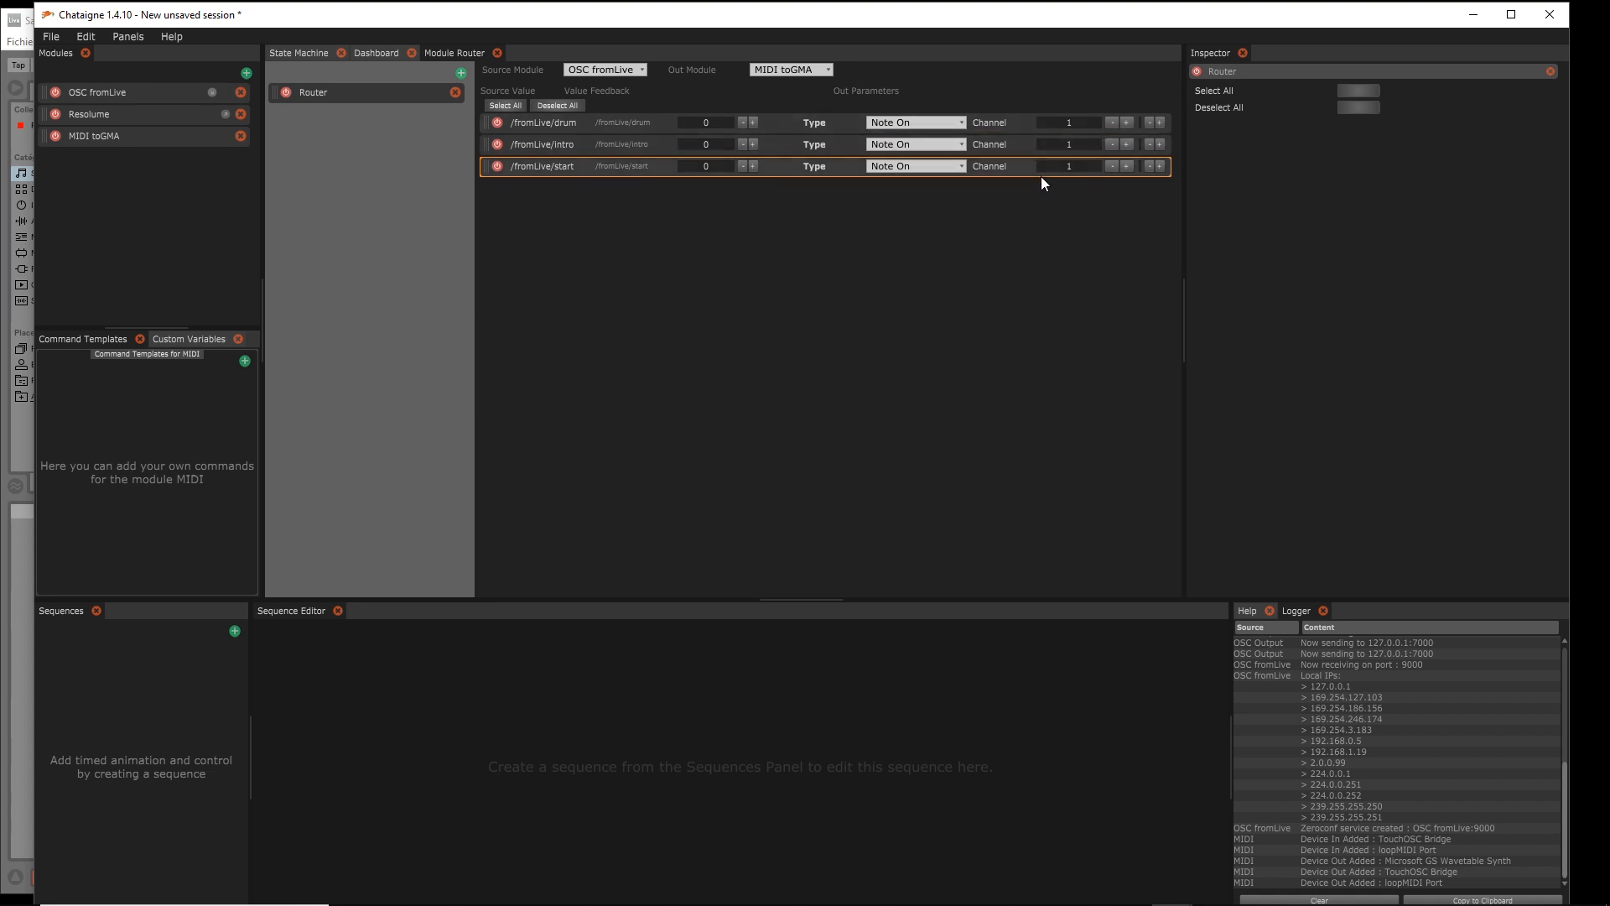
double_click(1125, 122)
left_click(1125, 144)
left_click(1125, 144)
left_click(1127, 166)
Give the drum, intro and start routes note numbers 0, 1 and 2
left_click_drag(1184, 250, 1423, 250)
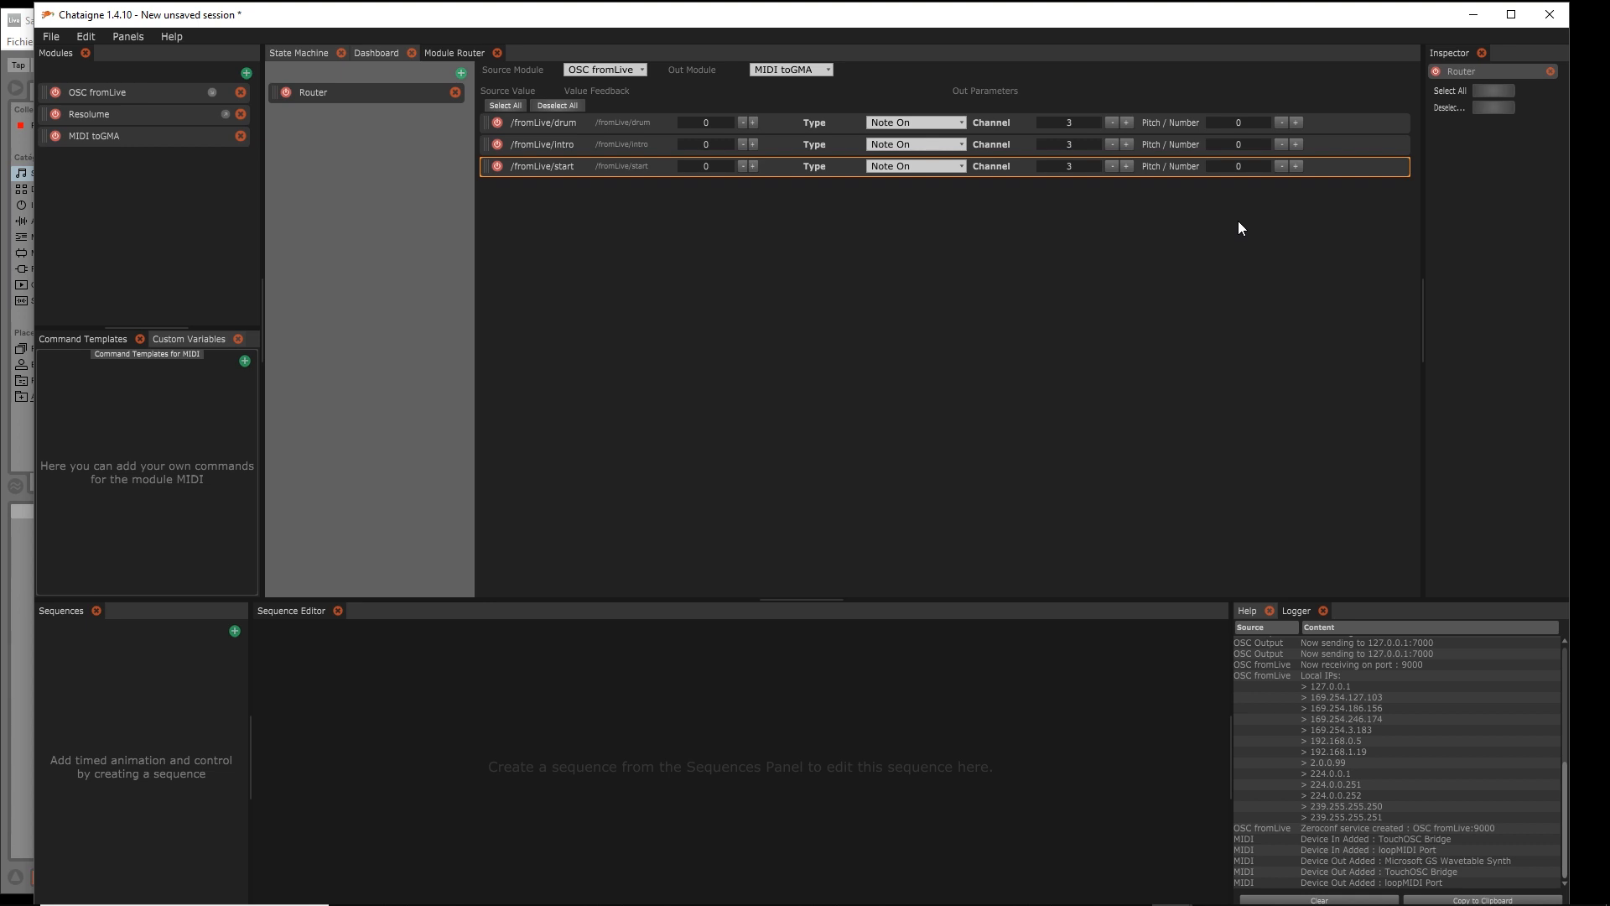
left_click(1241, 124)
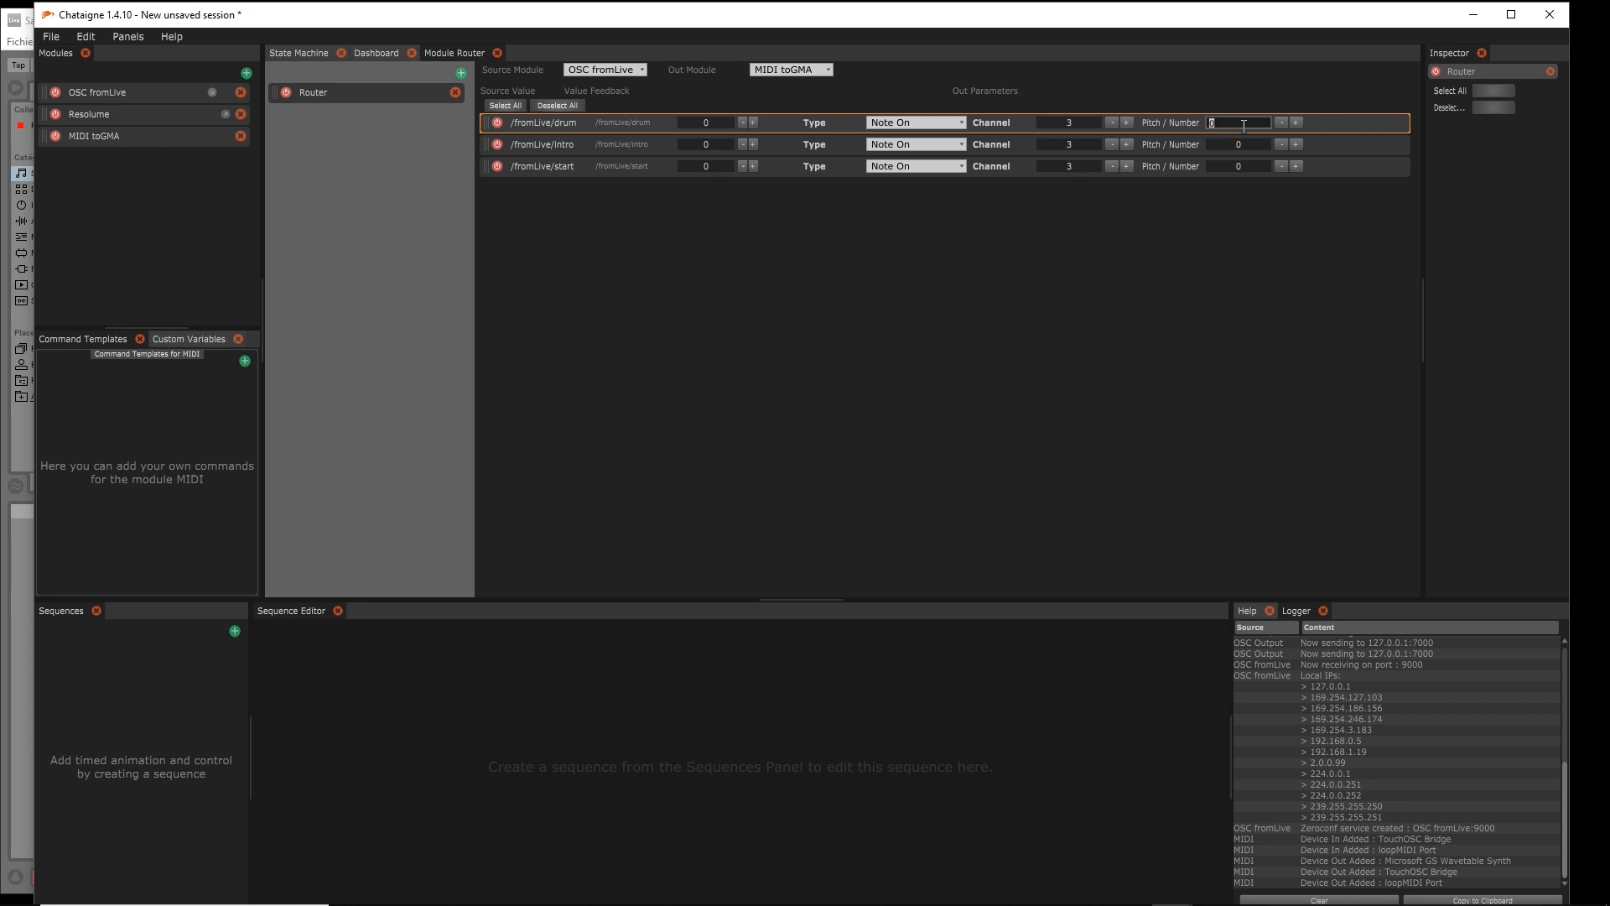
left_click(1256, 260)
left_click(1297, 145)
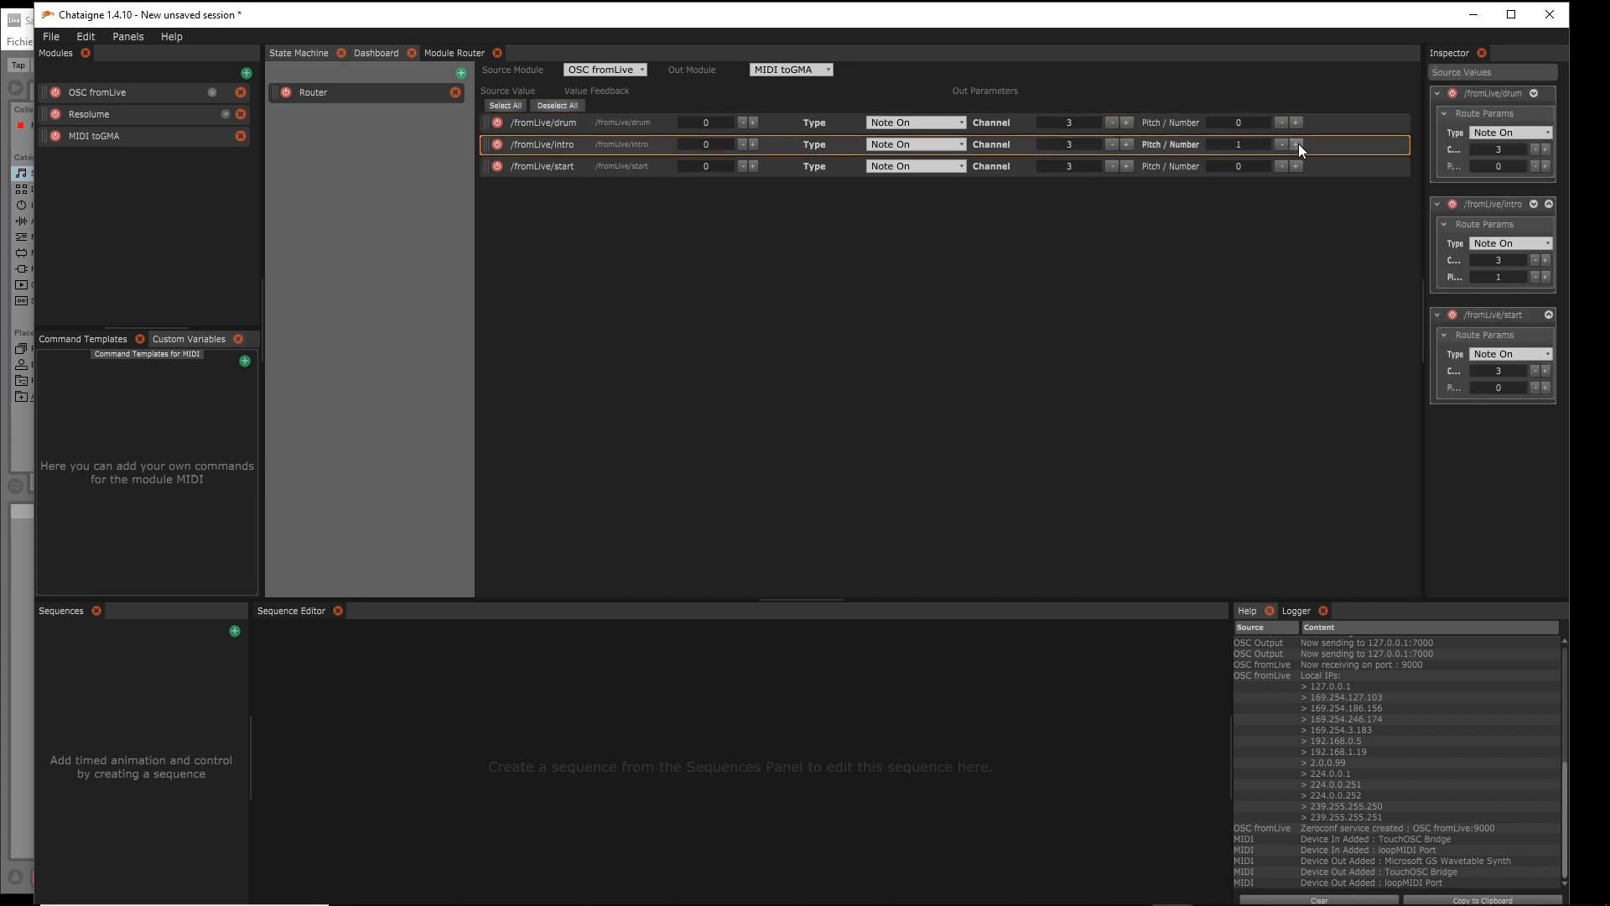
left_click(1296, 165)
left_click(1296, 165)
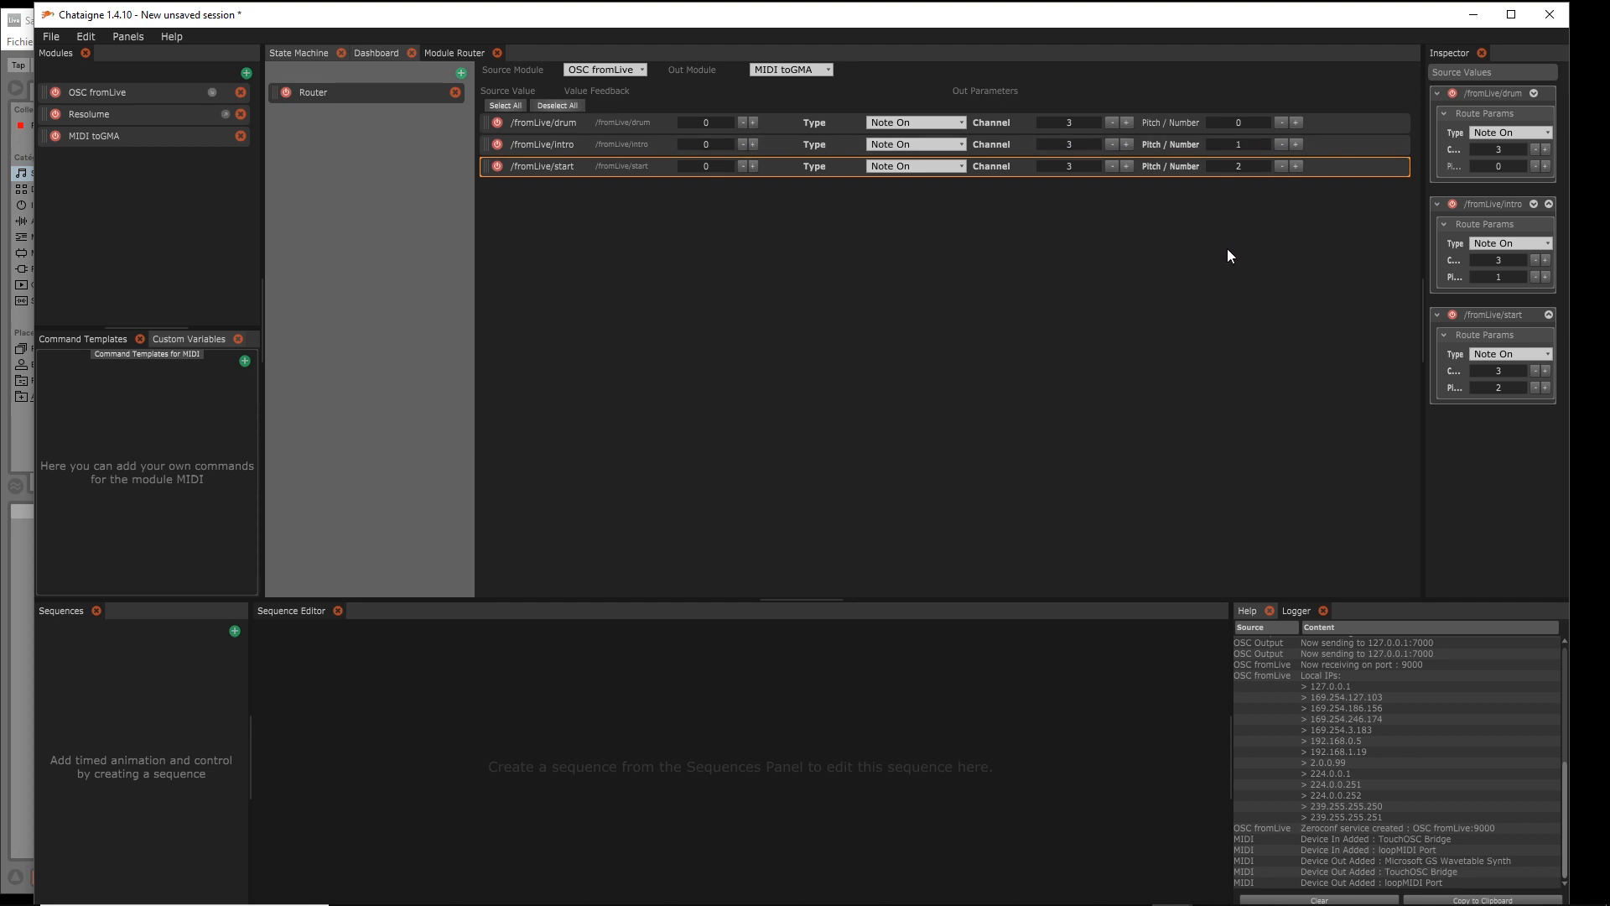
left_click_drag(1421, 261, 1340, 270)
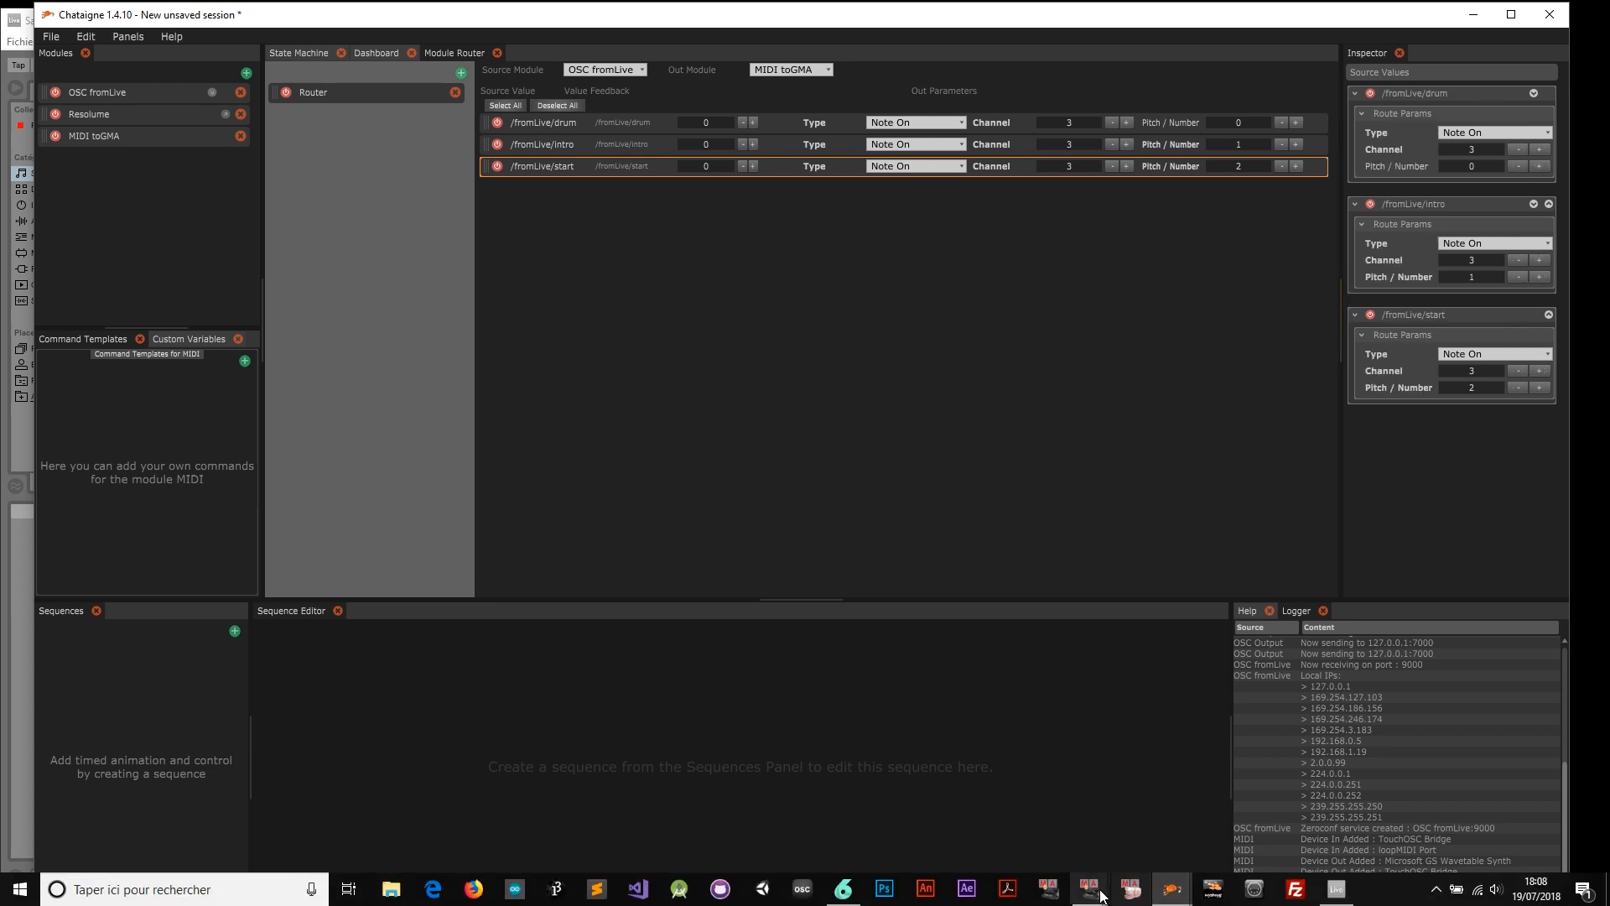
Bring grandMA2 onPC forward and open the MIDI remotes list under Setup > Remote Inputs
mouse_move(1099, 893)
left_click(1108, 847)
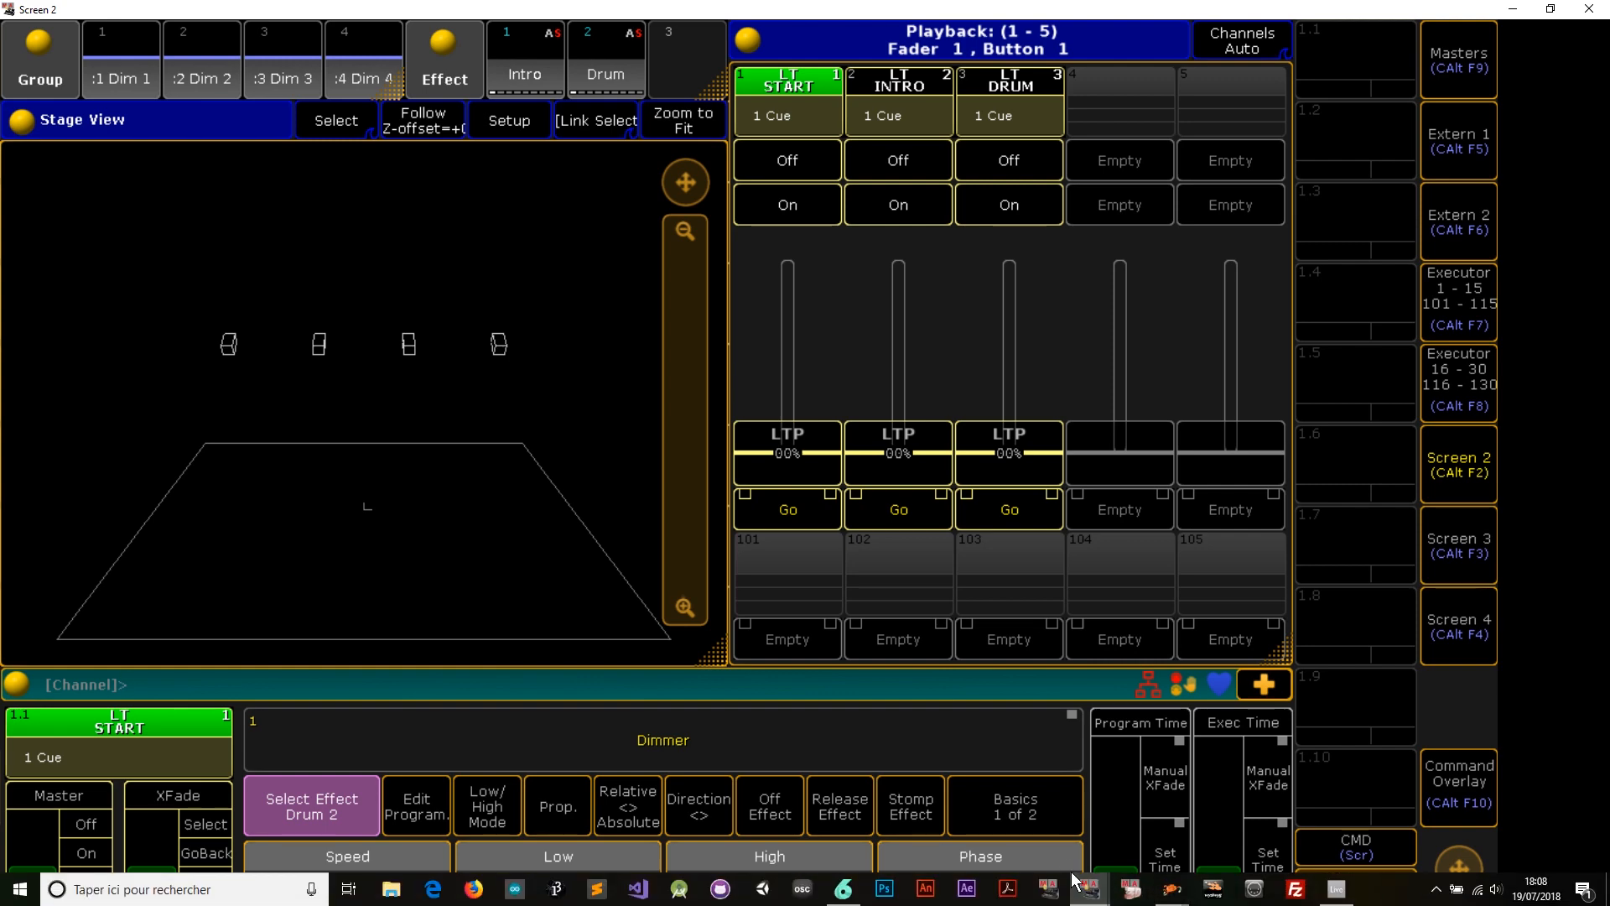
mouse_move(1090, 896)
left_click(998, 813)
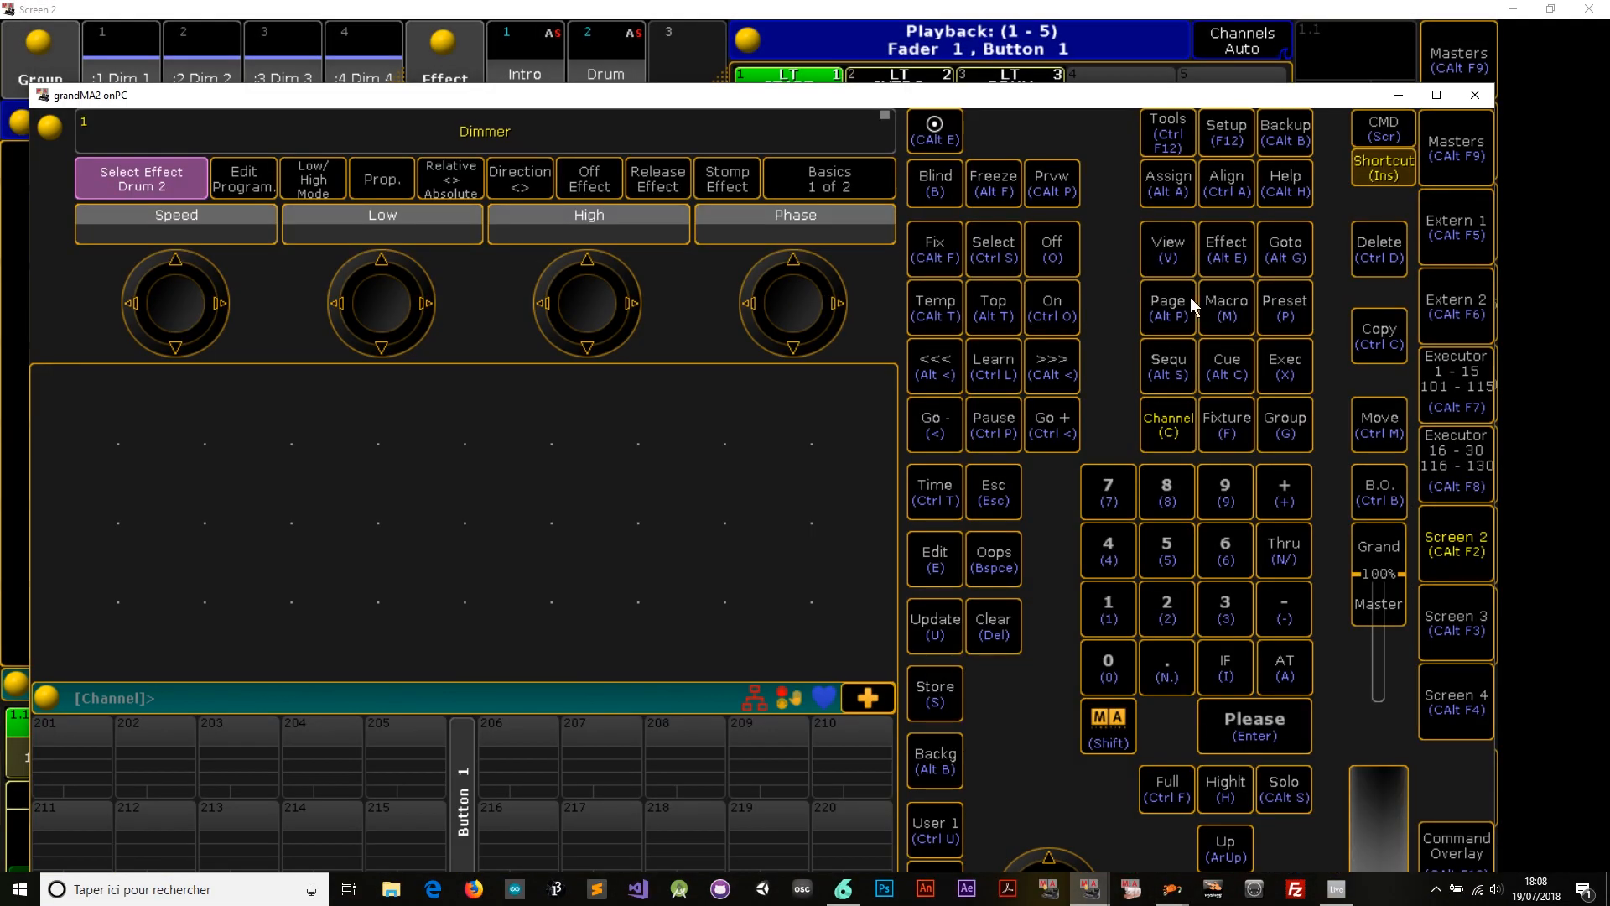
left_click(1221, 143)
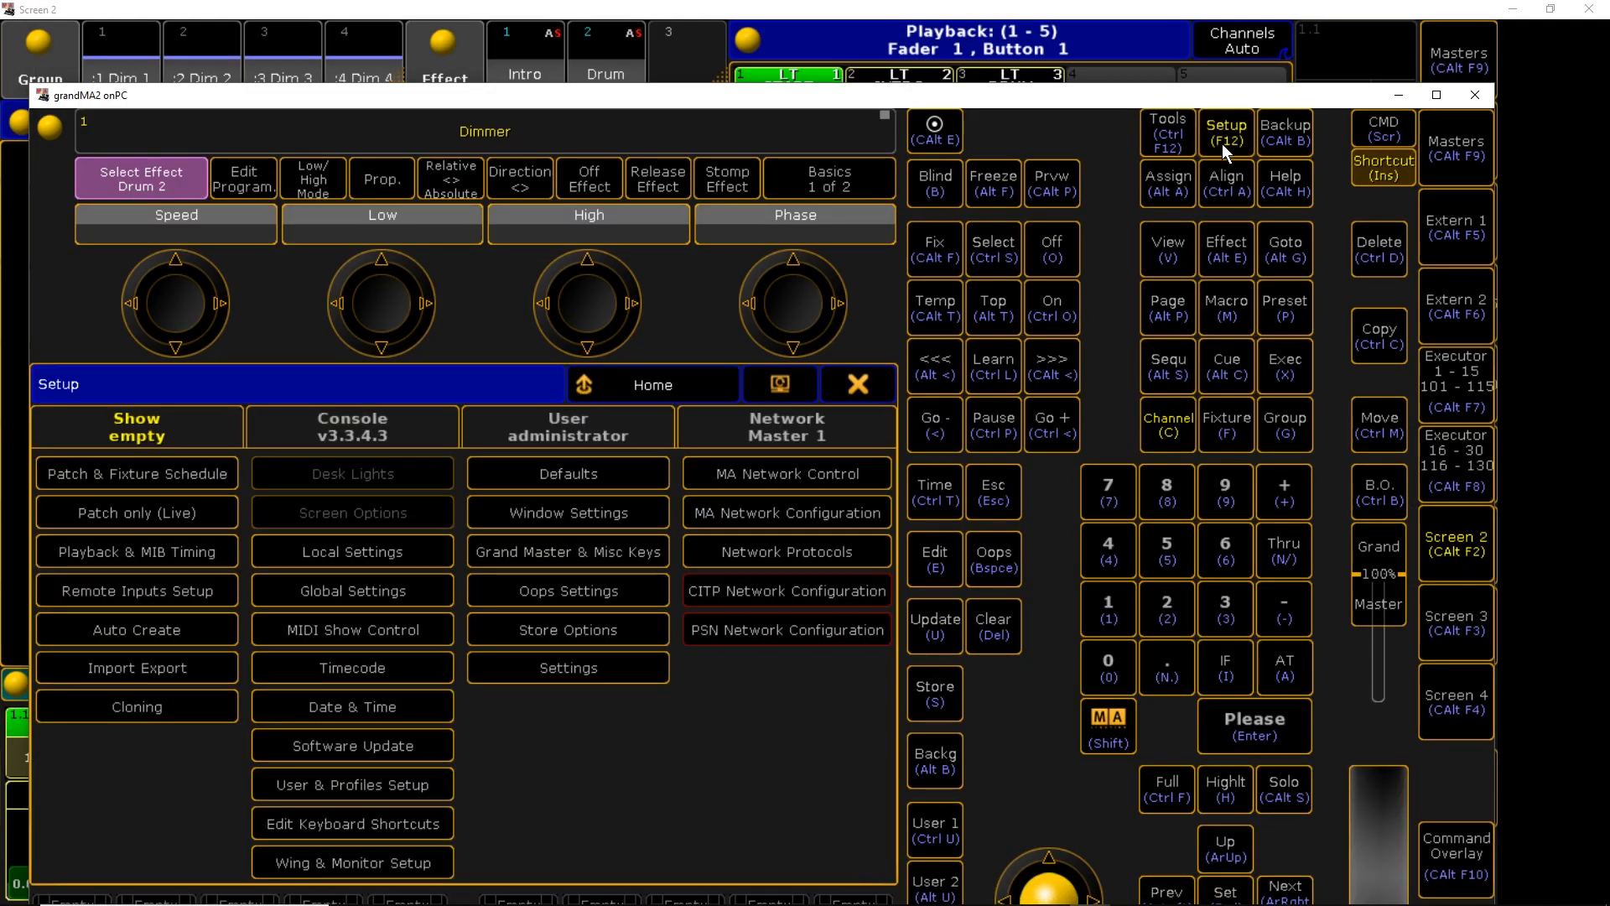
left_click(129, 590)
left_click(424, 431)
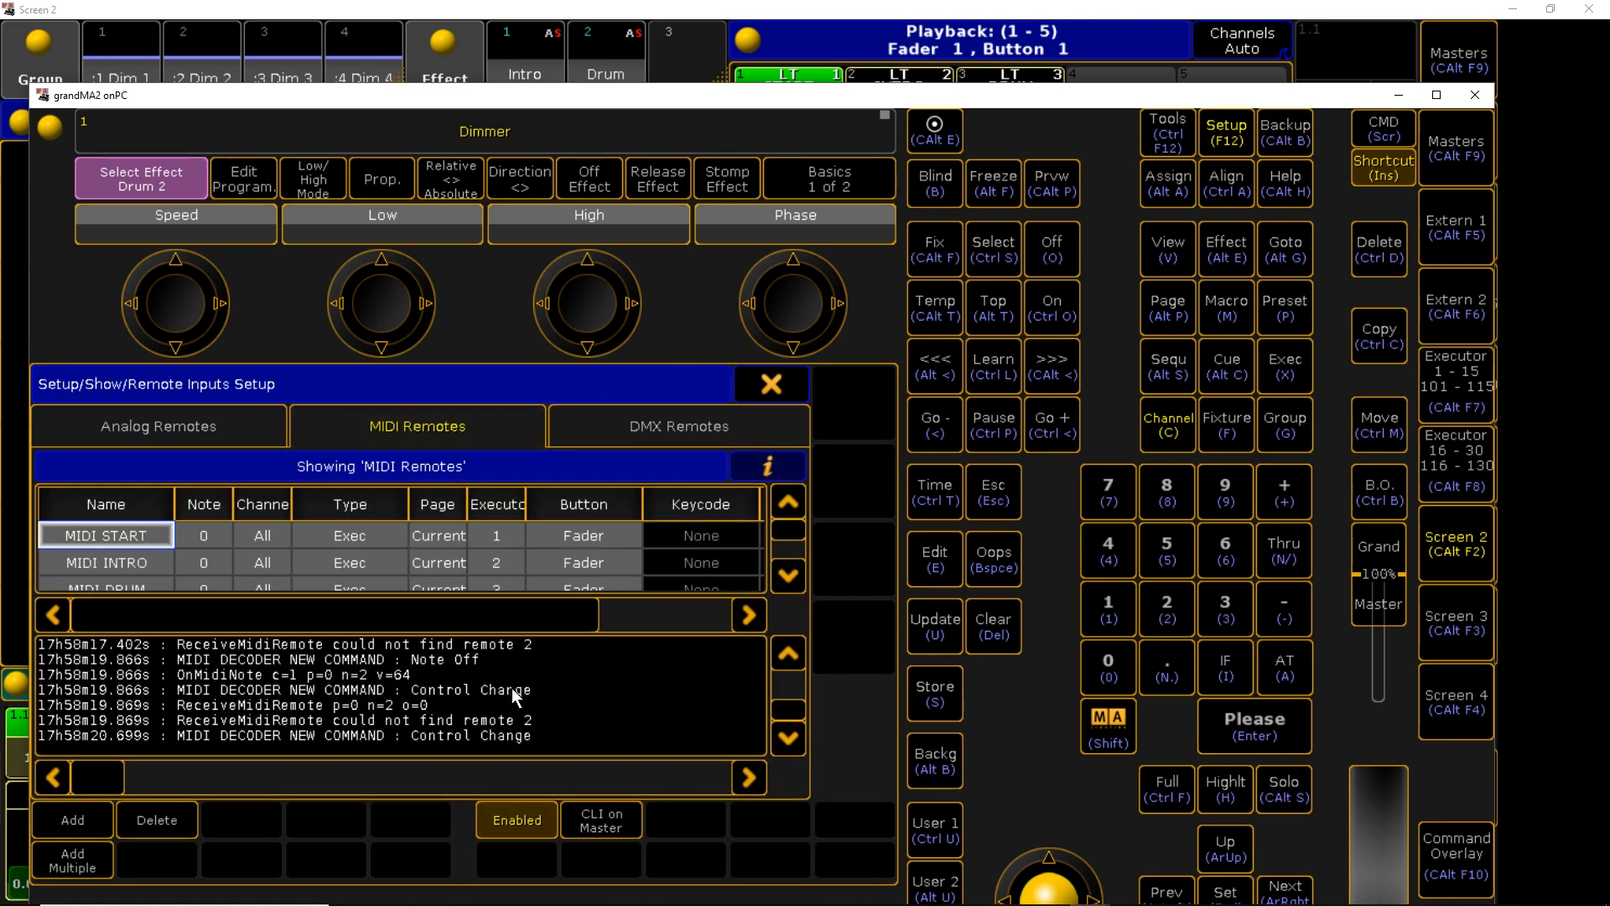
Freeze and scroll the MIDI log to review the incoming notes
left_click(542, 702)
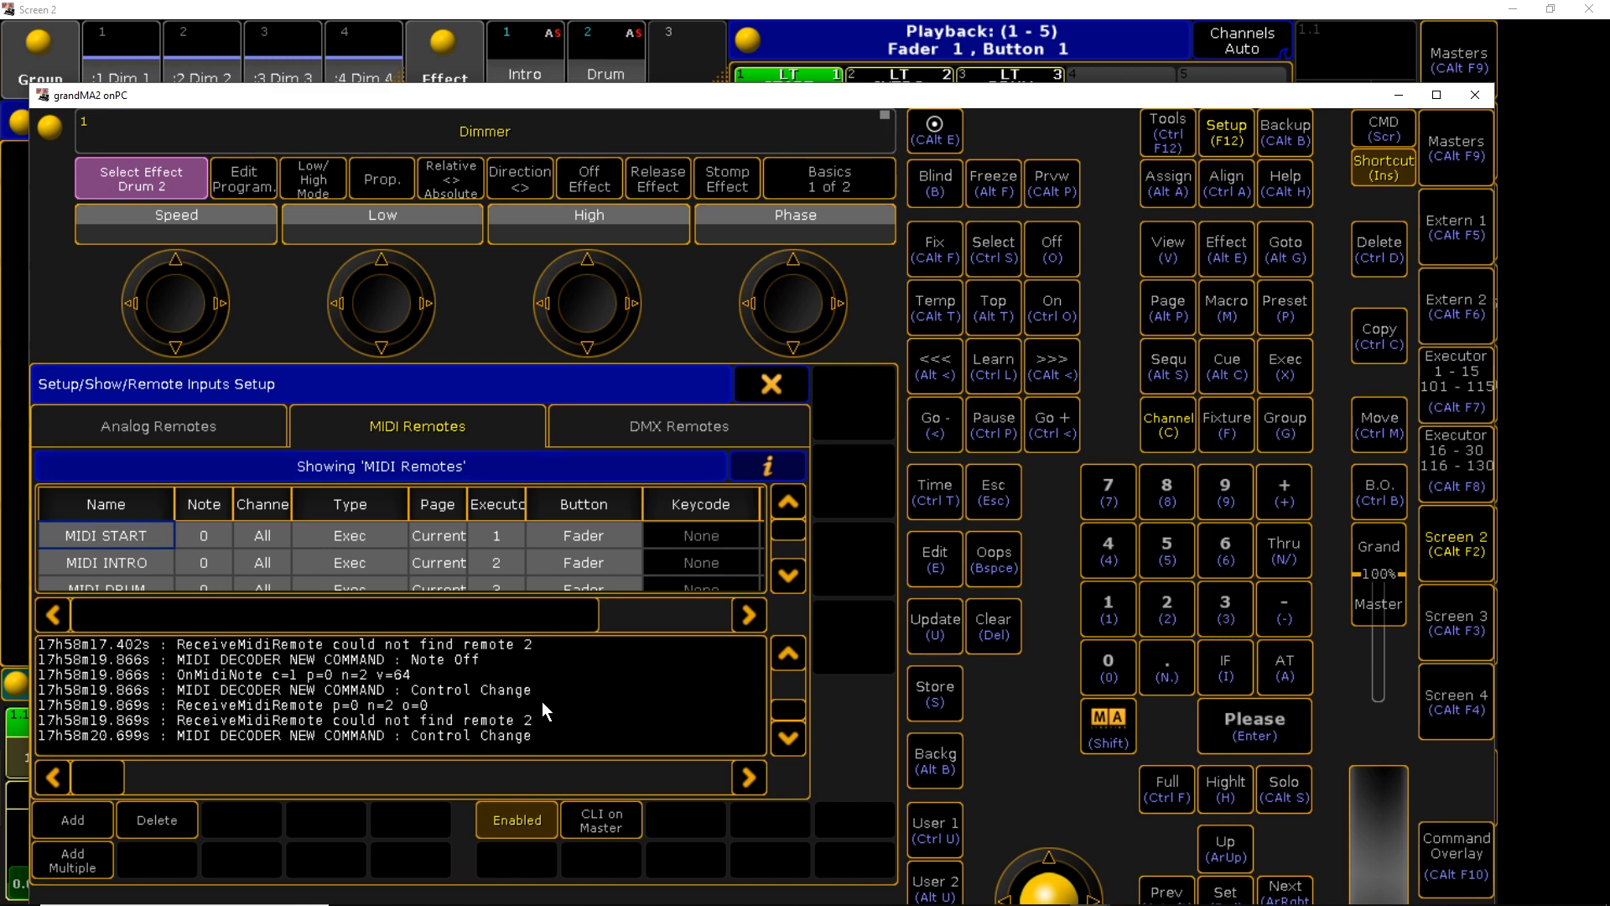
scroll(553, 711, "up", 5)
scroll(555, 708, "down", 8)
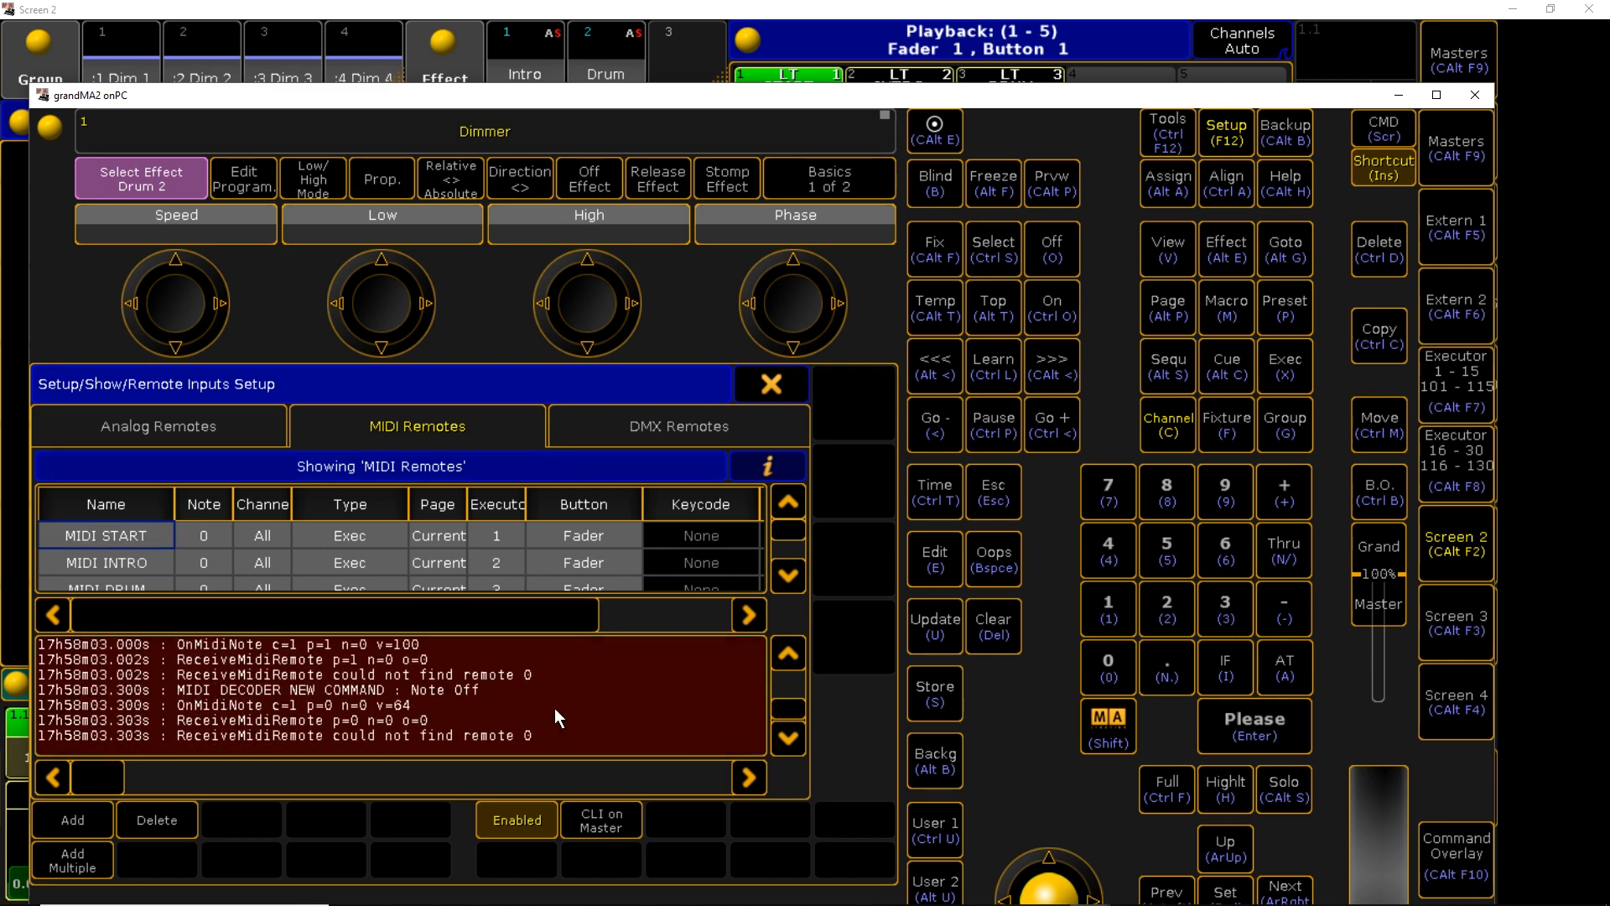
mouse_move(778, 705)
left_mouse_down()
mouse_move(781, 690)
mouse_move(781, 726)
left_mouse_up()
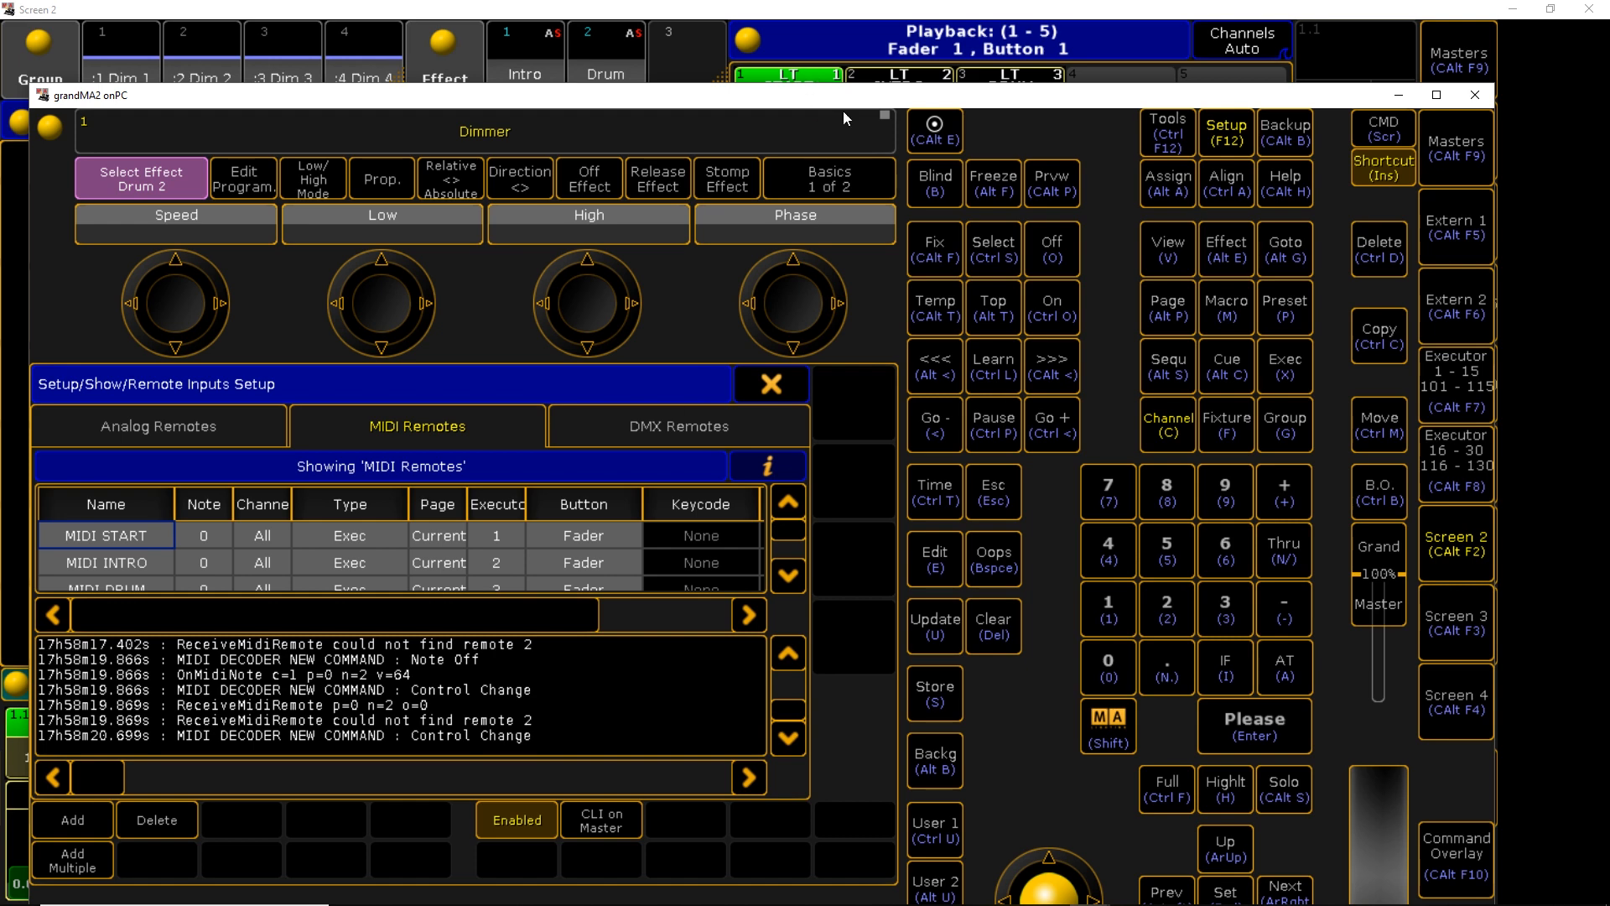
key("alt+Tab")
key("alt+Tab")
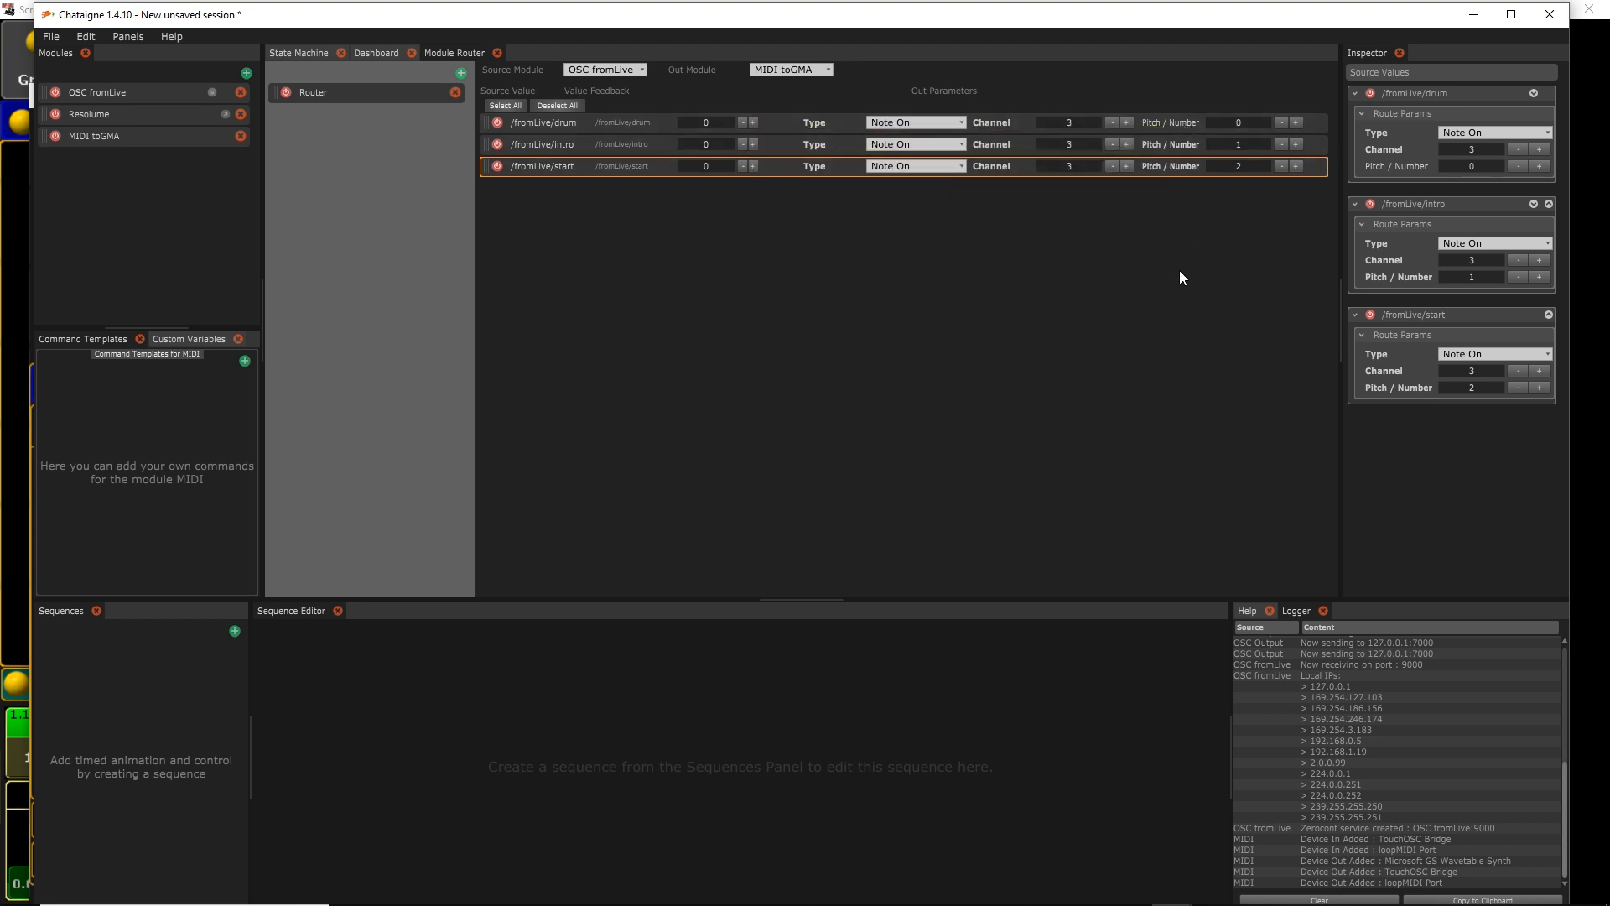
Set the MIDI toGMA module's output device to loopMIDI Port
left_click(125, 136)
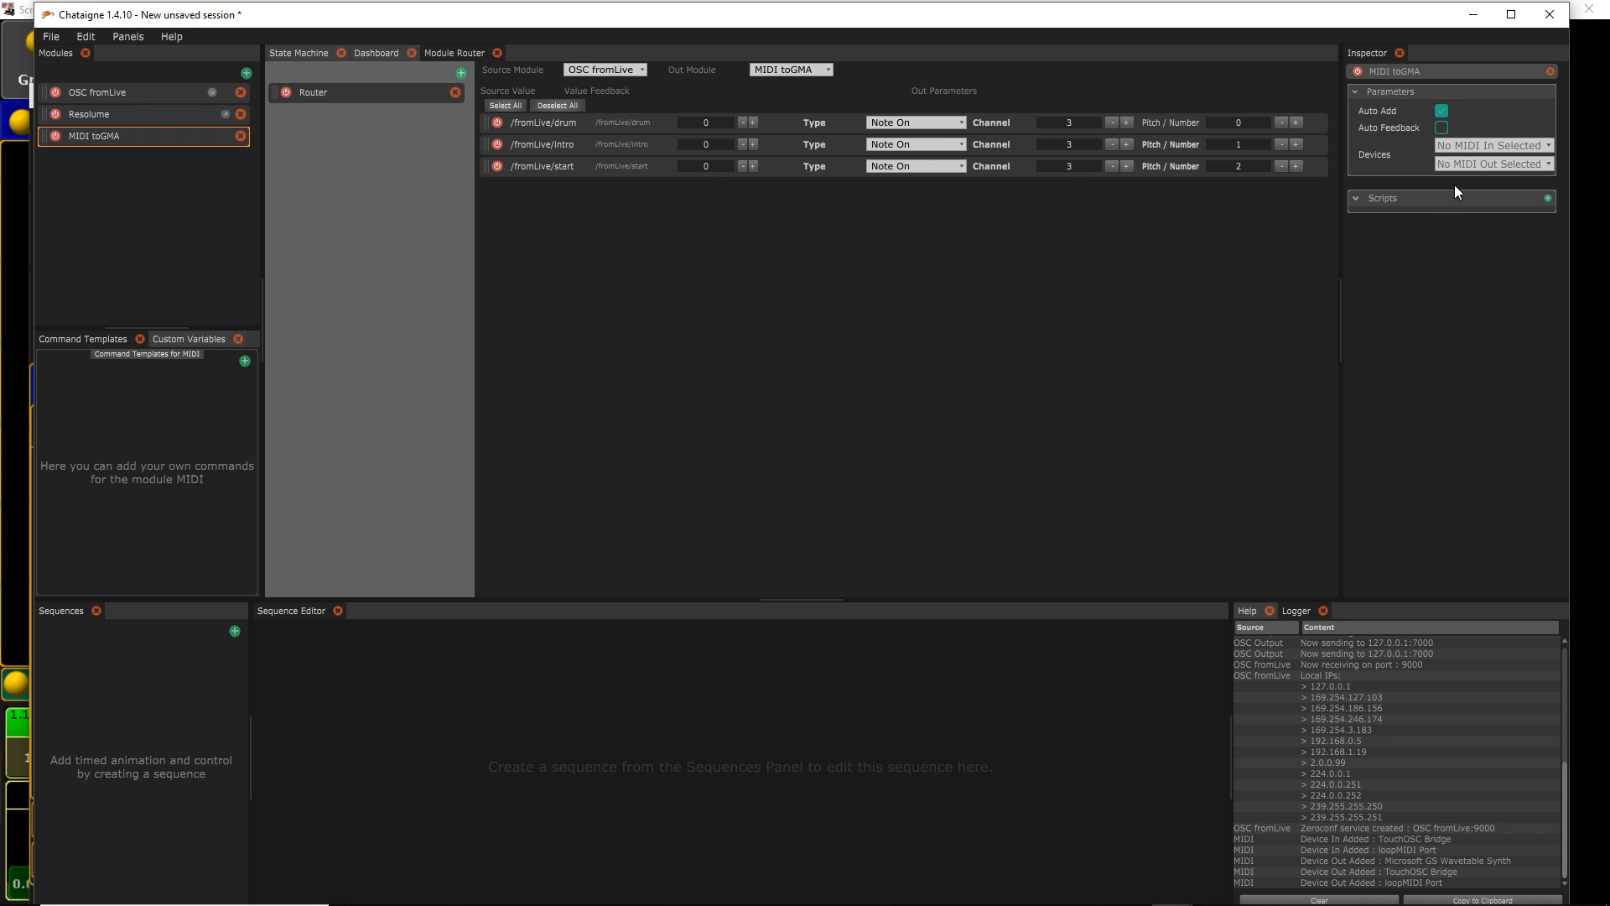
left_click(1464, 163)
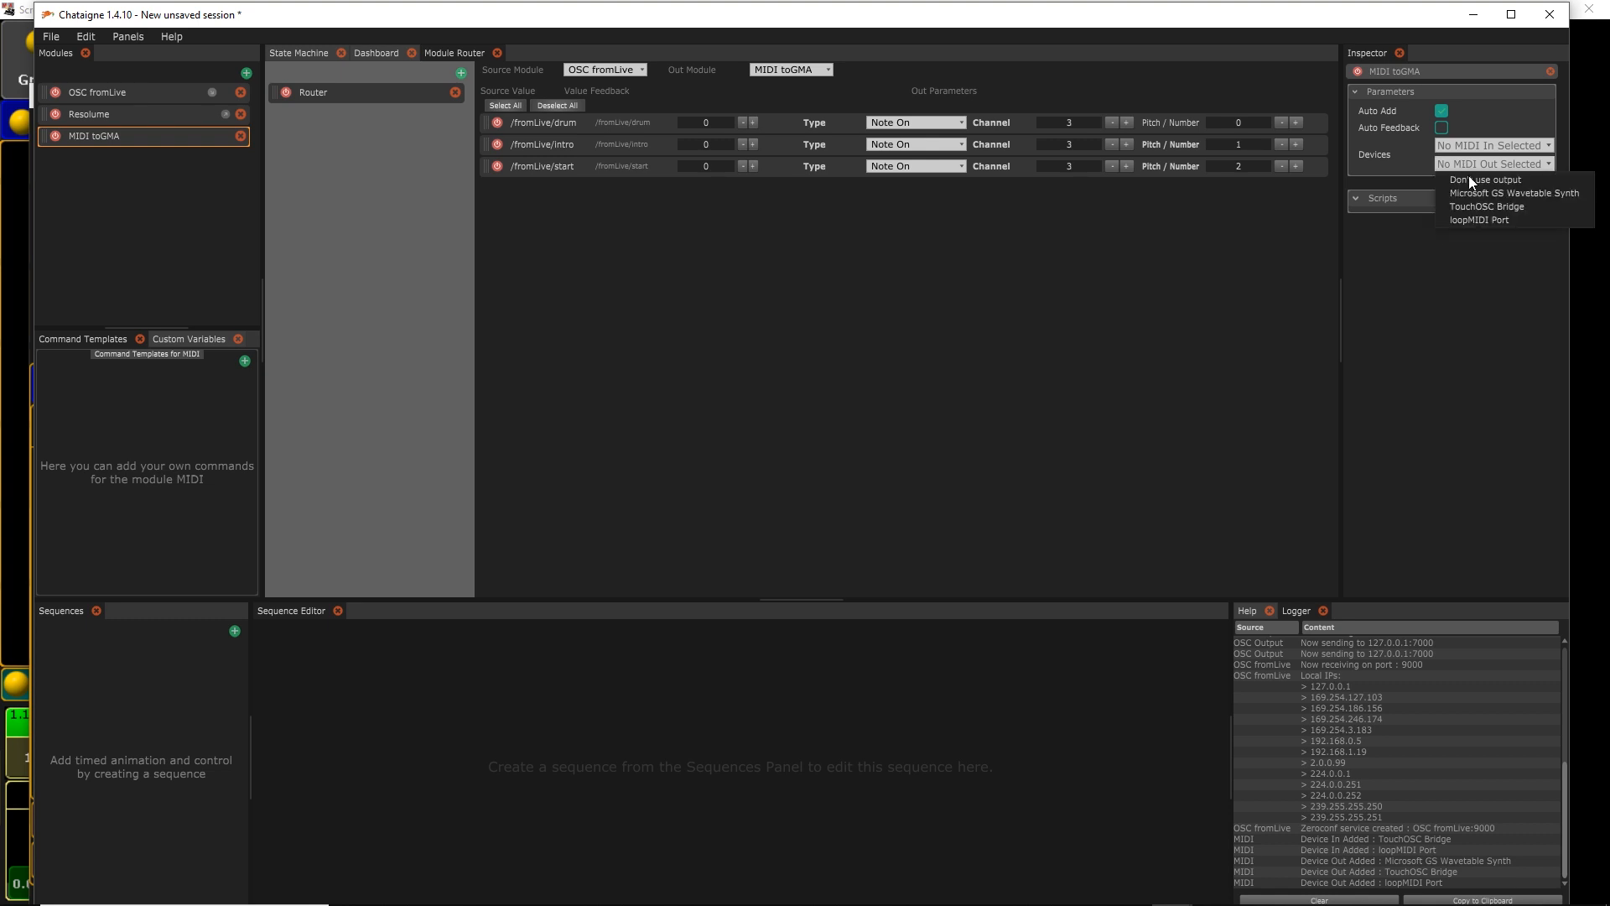
left_click(1480, 220)
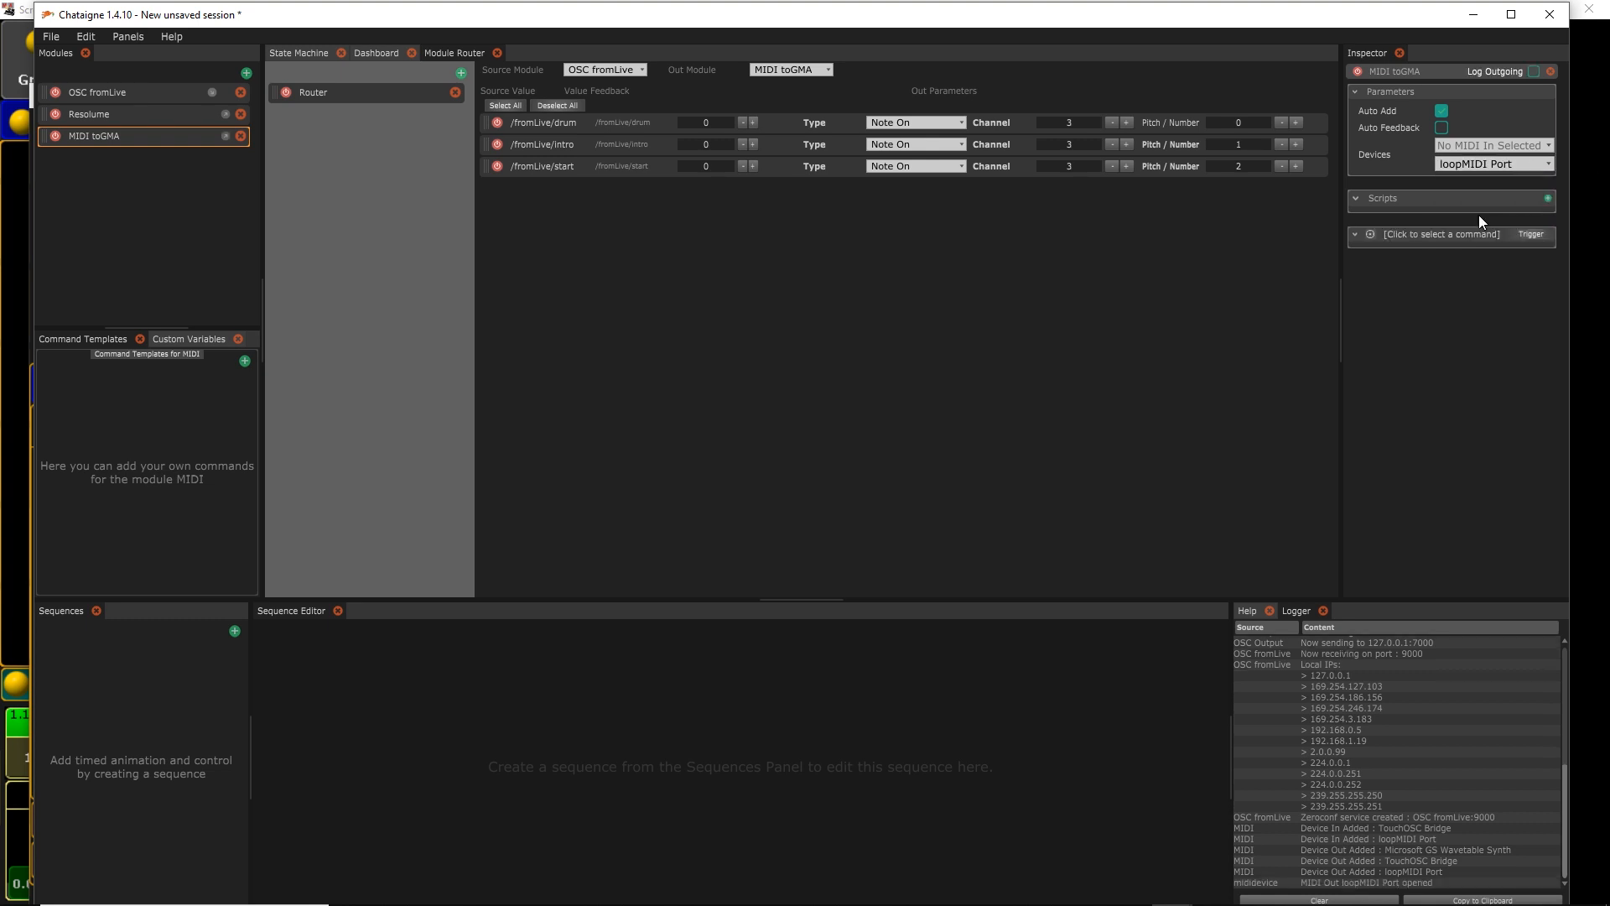
Create a Note On test command on channel 3, octave 0
left_click(1439, 233)
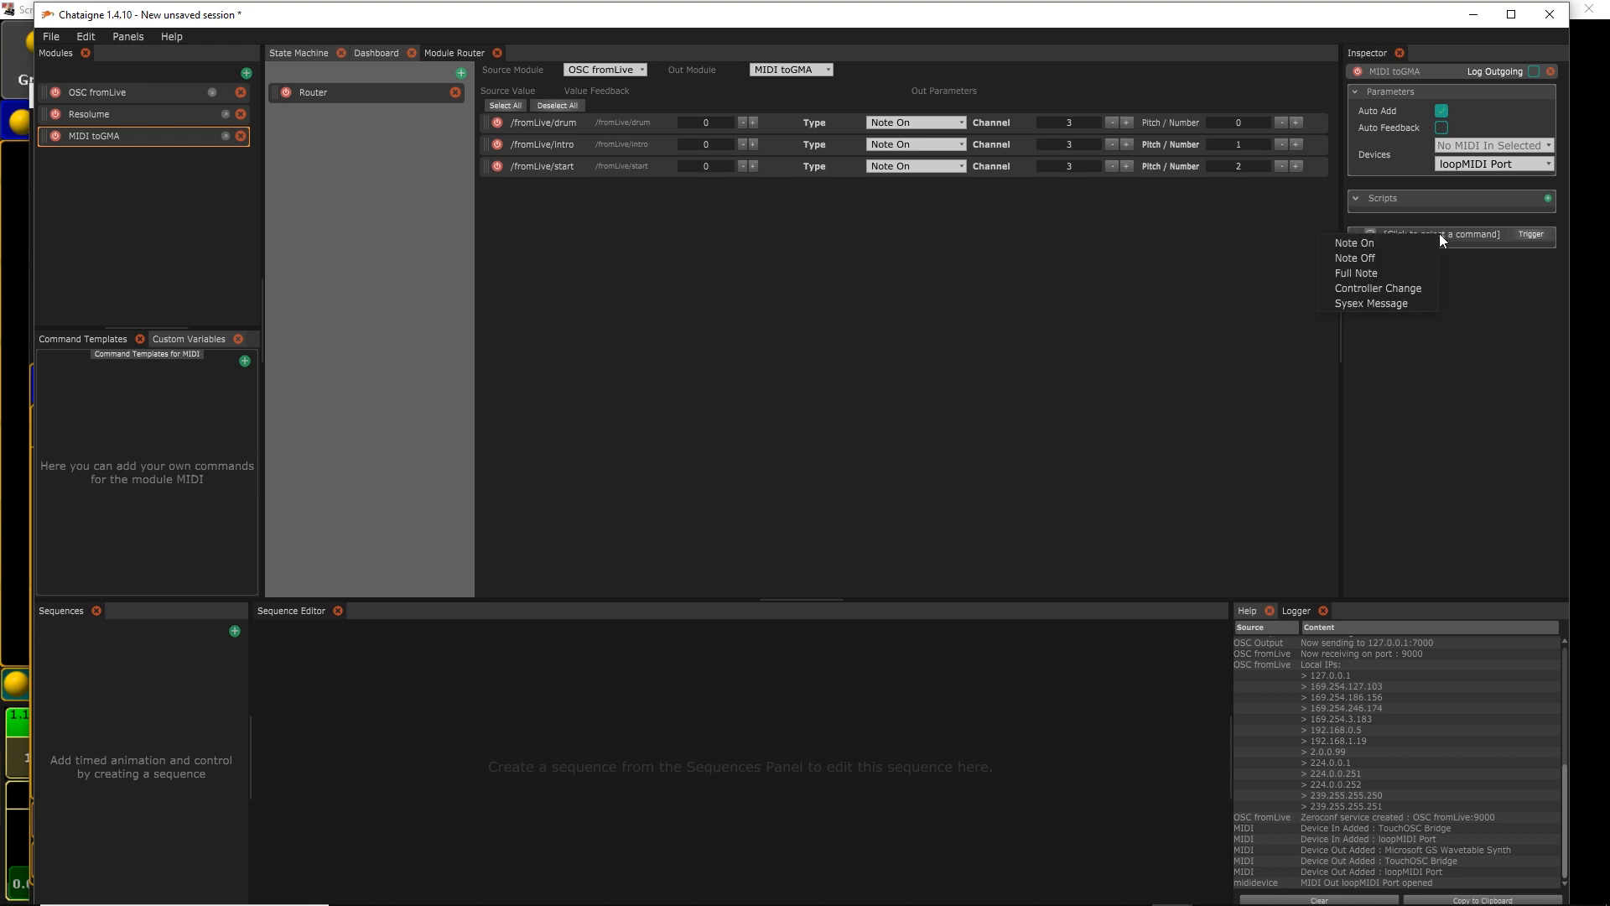
left_click(1429, 238)
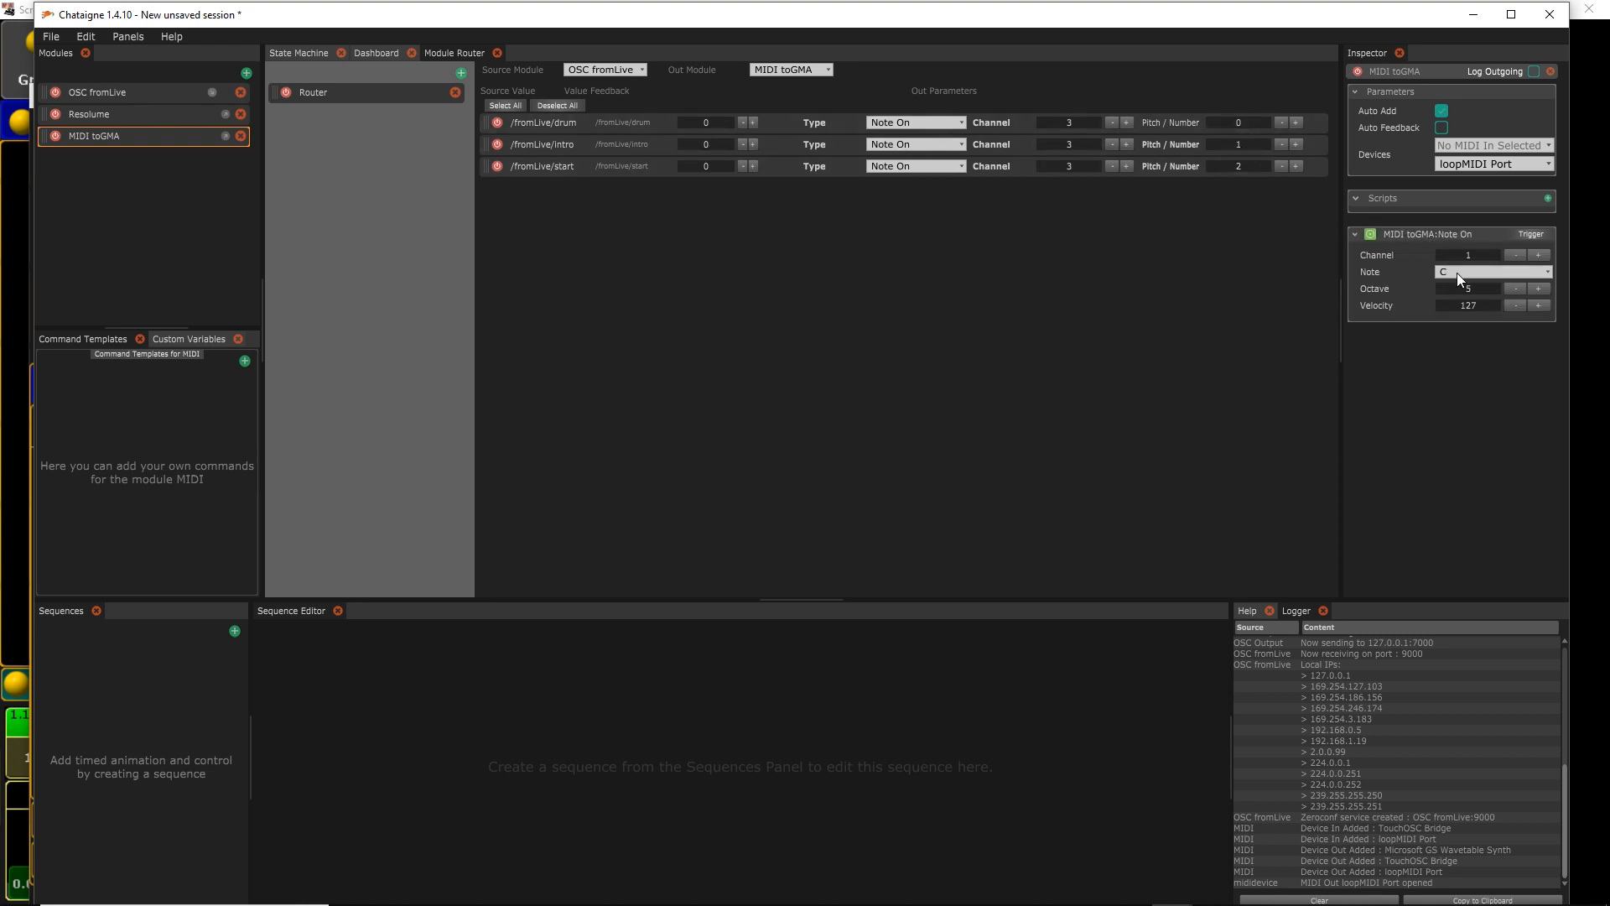
left_click(1514, 288)
left_click(1514, 288)
left_click(1515, 288)
left_click(1514, 288)
left_click(1538, 255)
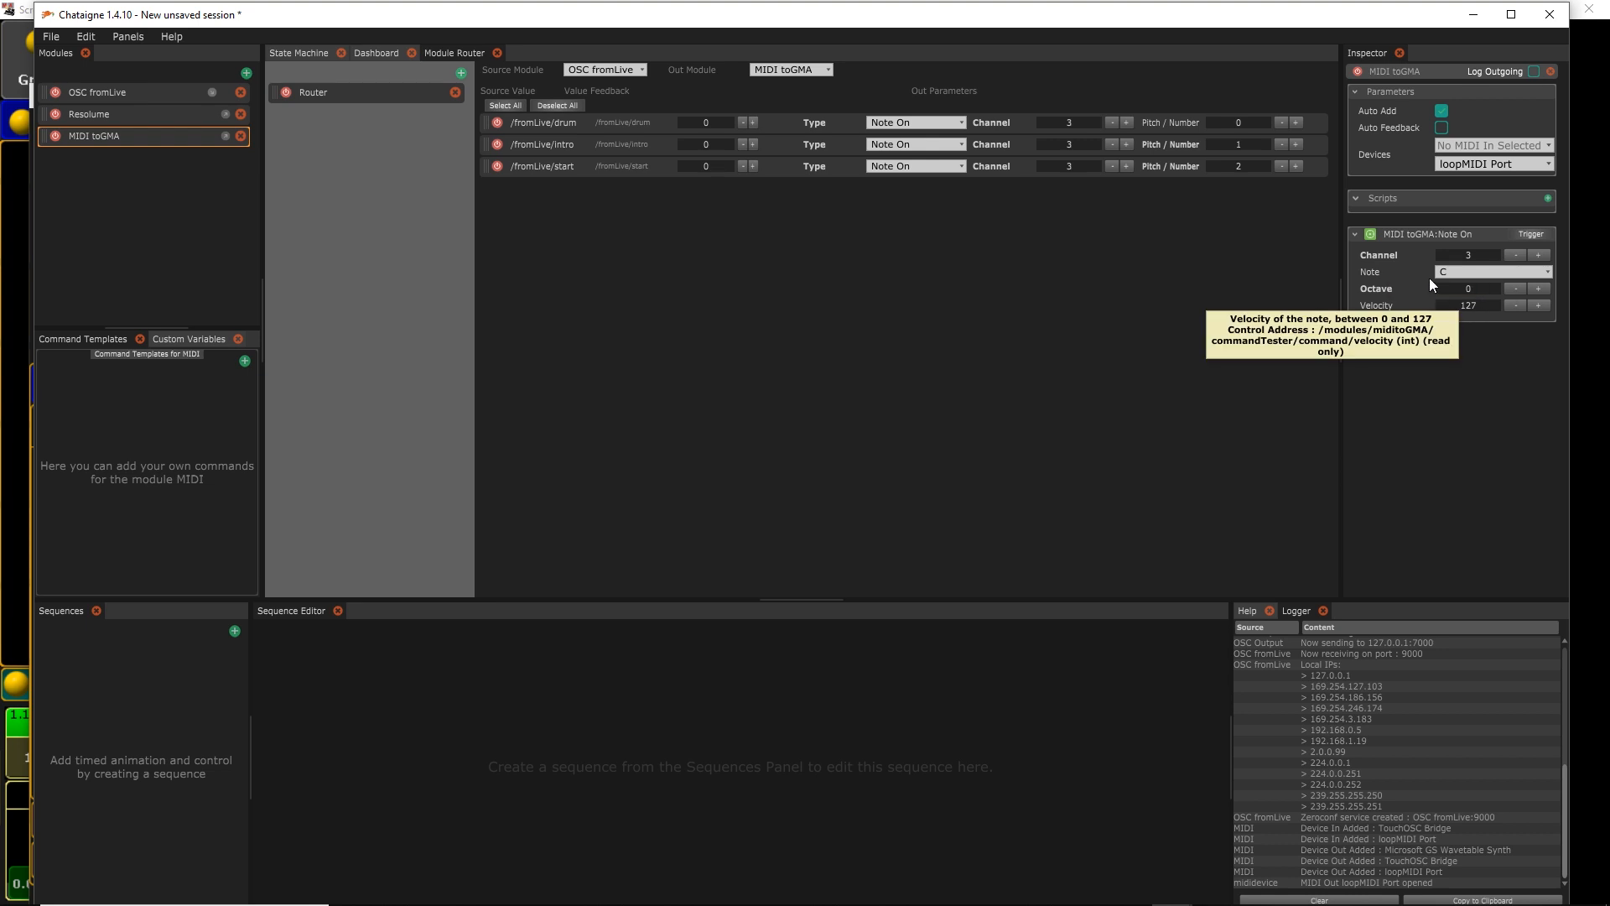
key("alt+Tab")
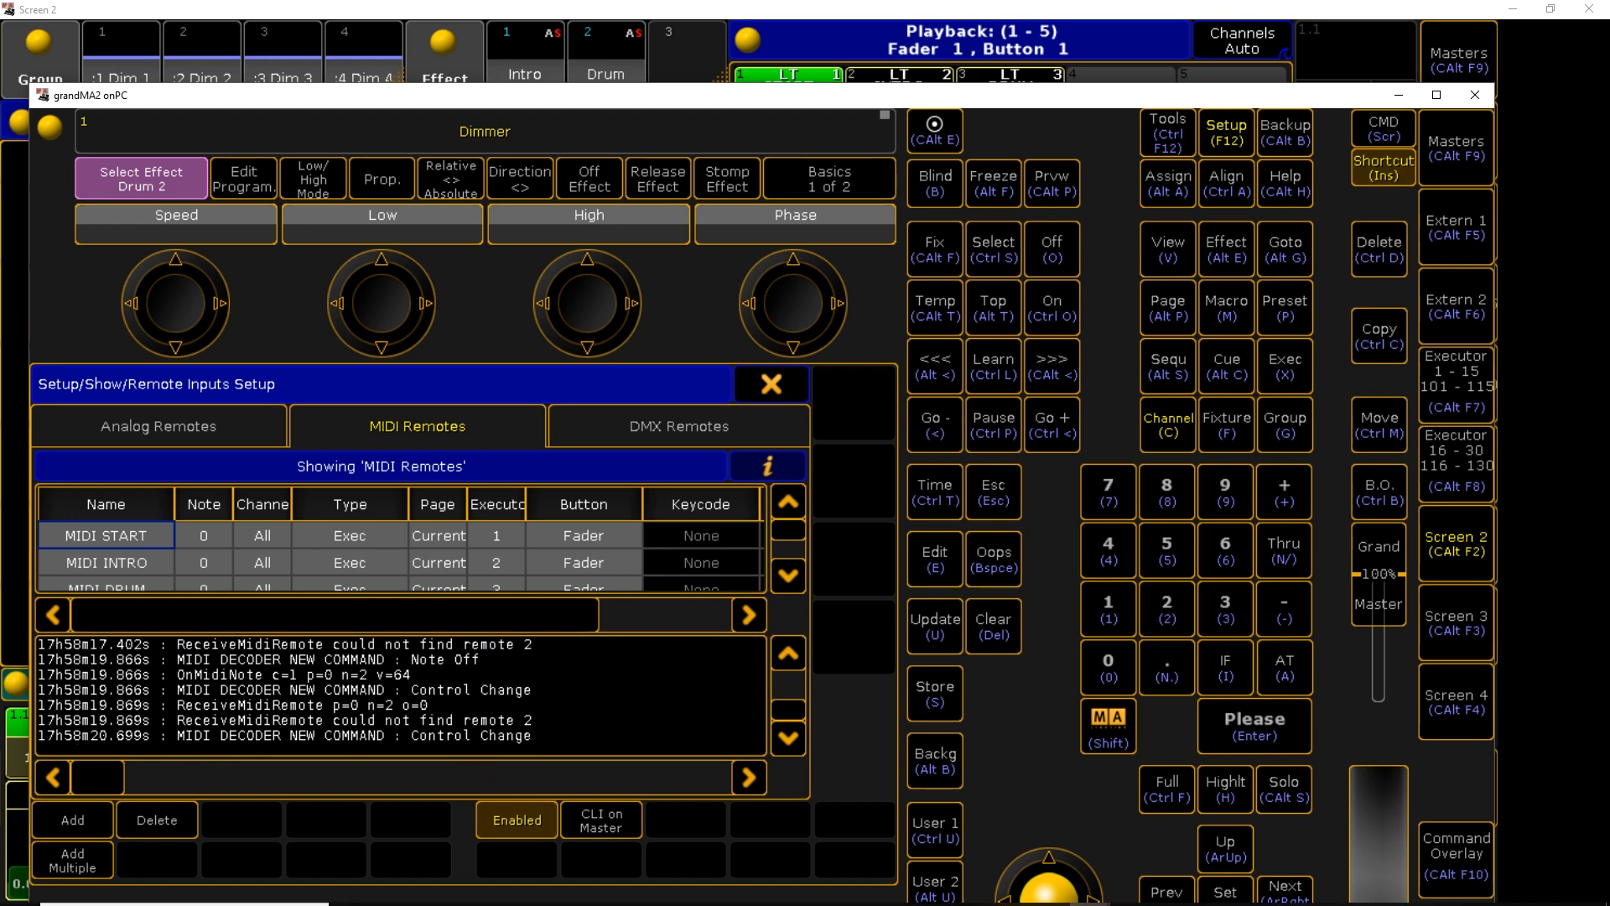
Trigger the Note On test and confirm grandMA2 logs a channel 3 note firing remote 0
key("alt+Tab")
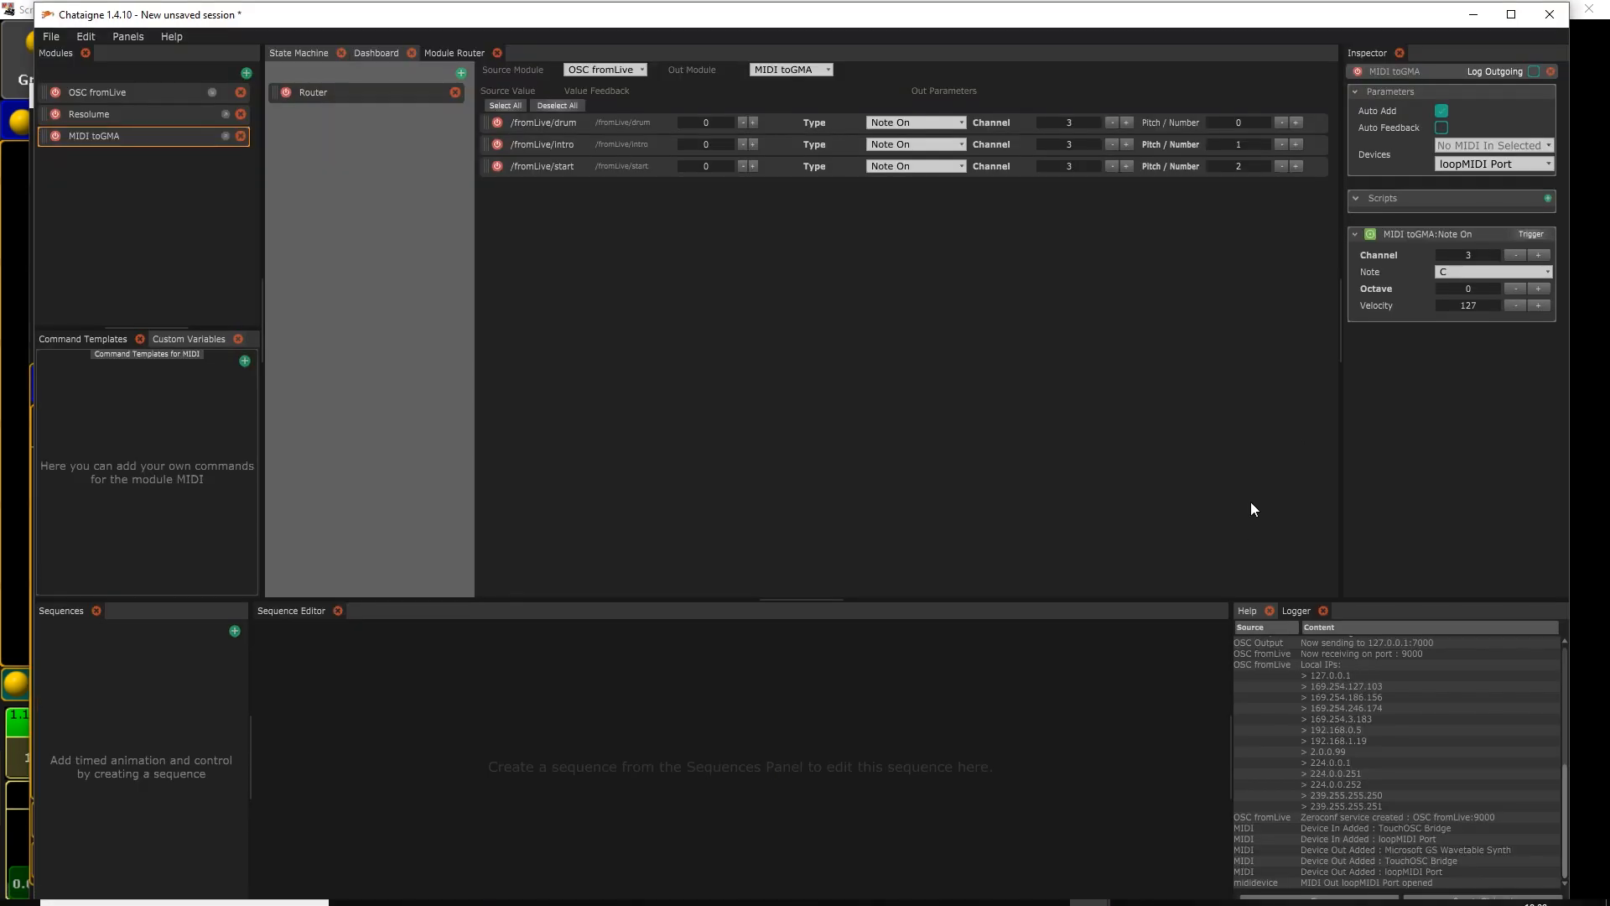
left_click(1531, 235)
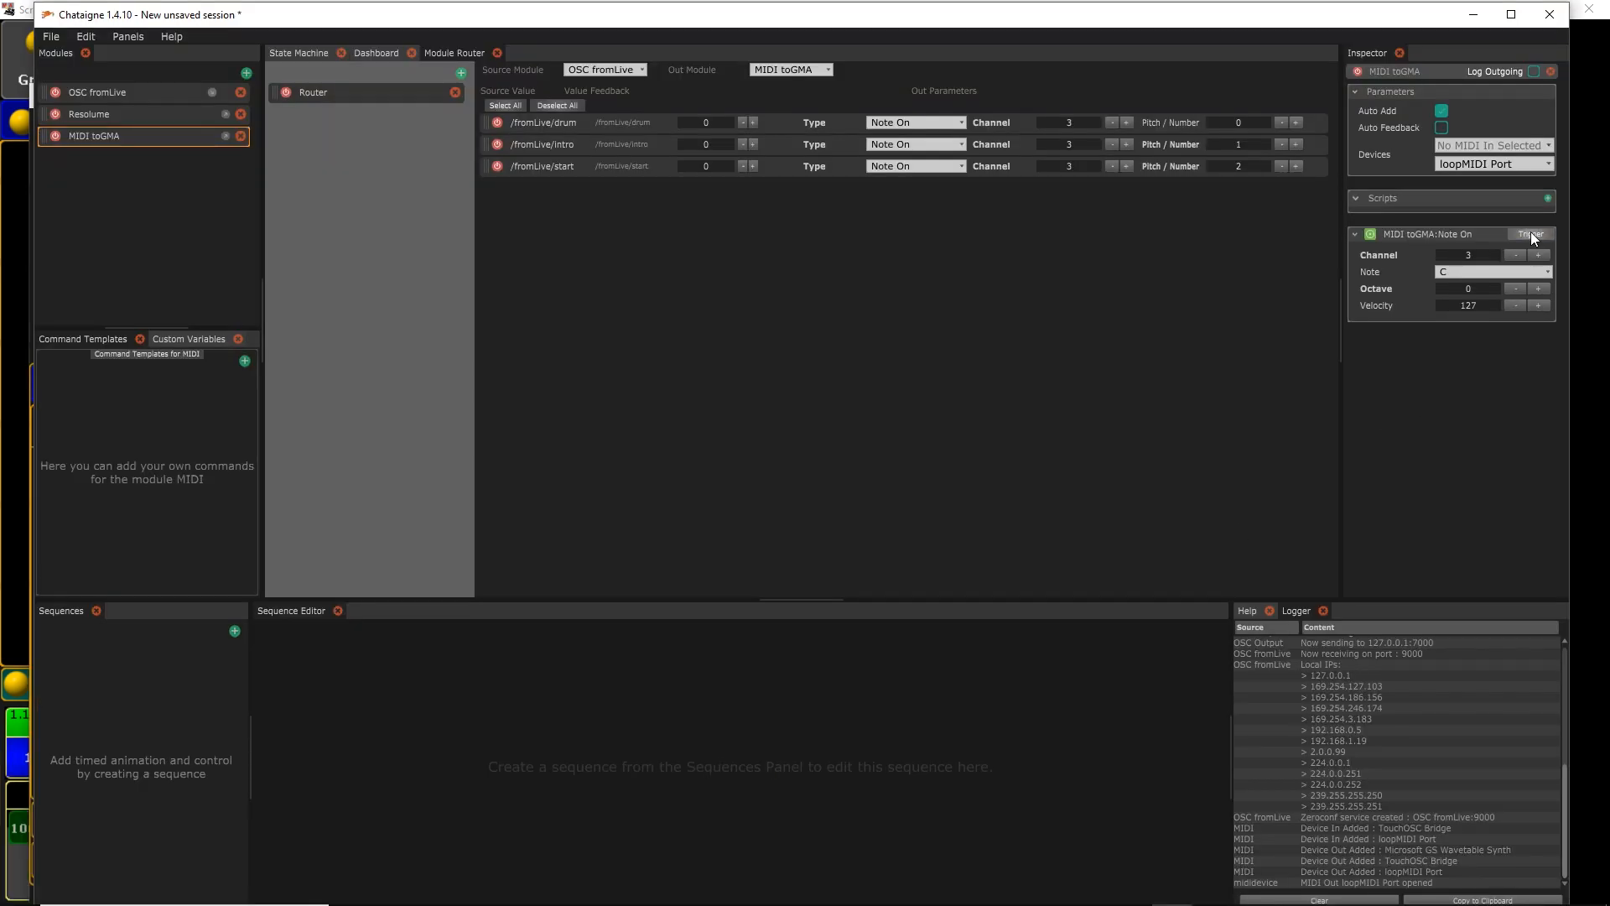
key("alt+Tab")
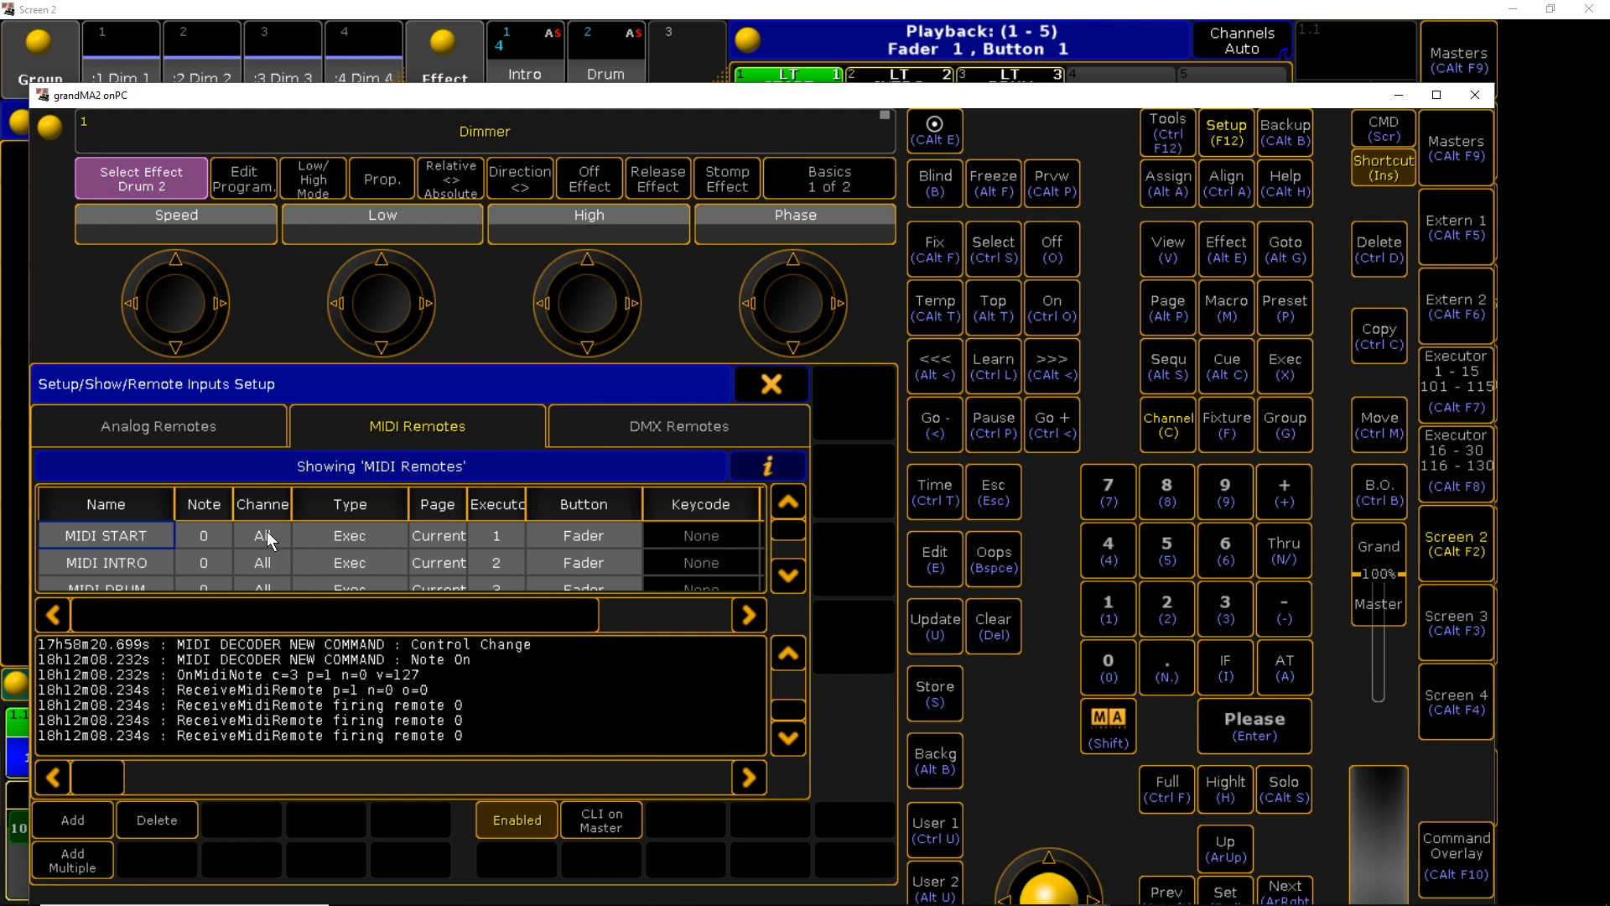
key("alt+Tab")
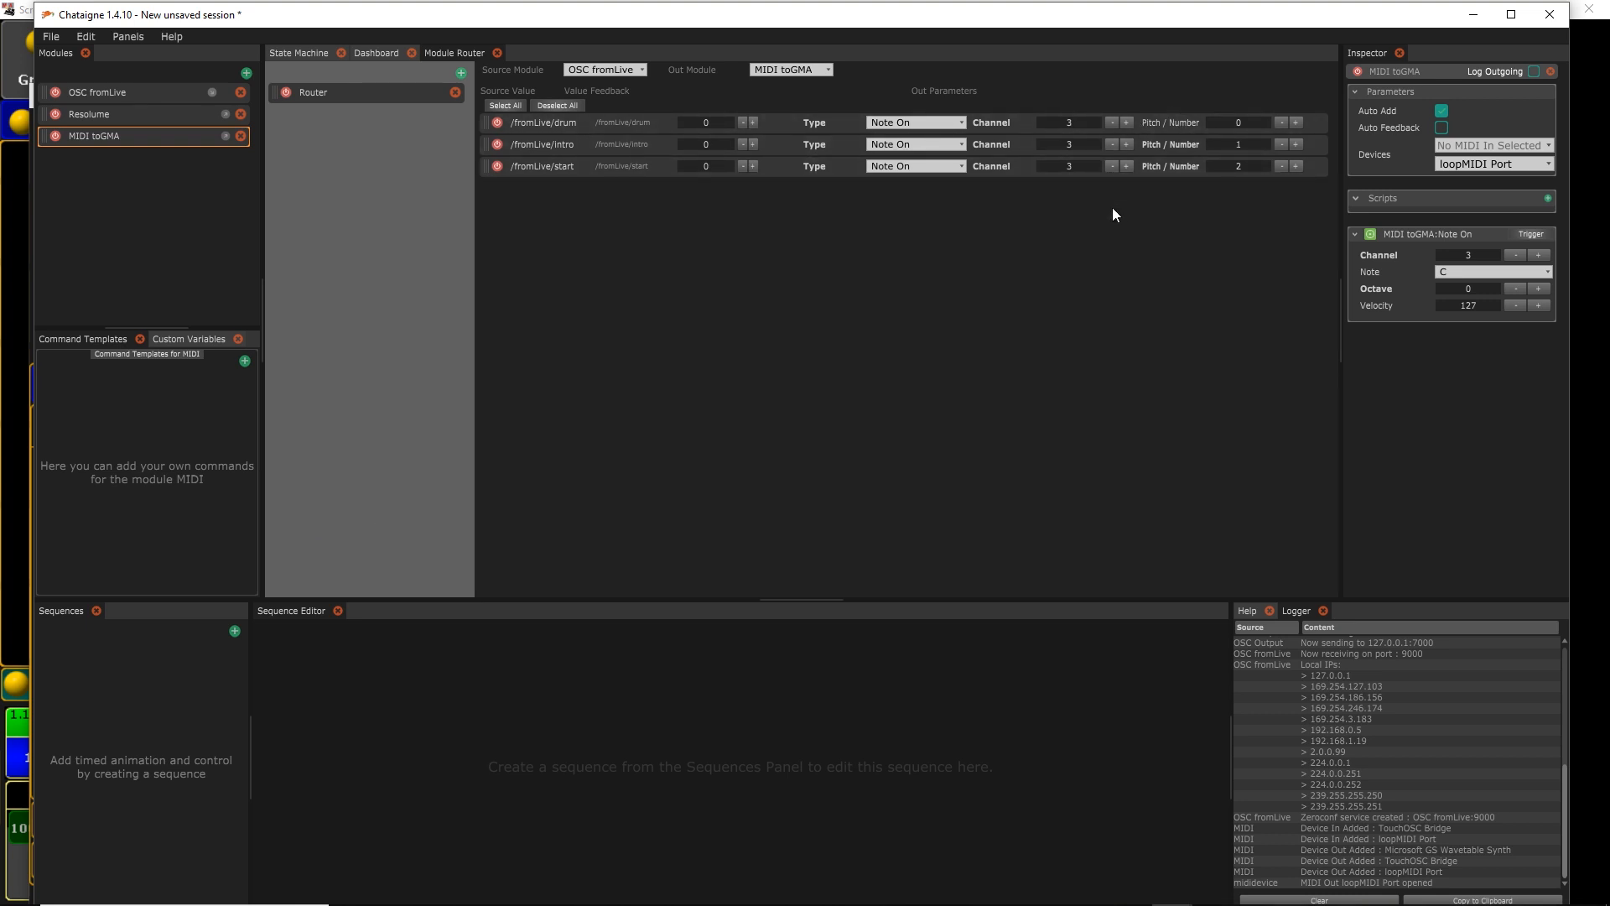
key("alt+Tab")
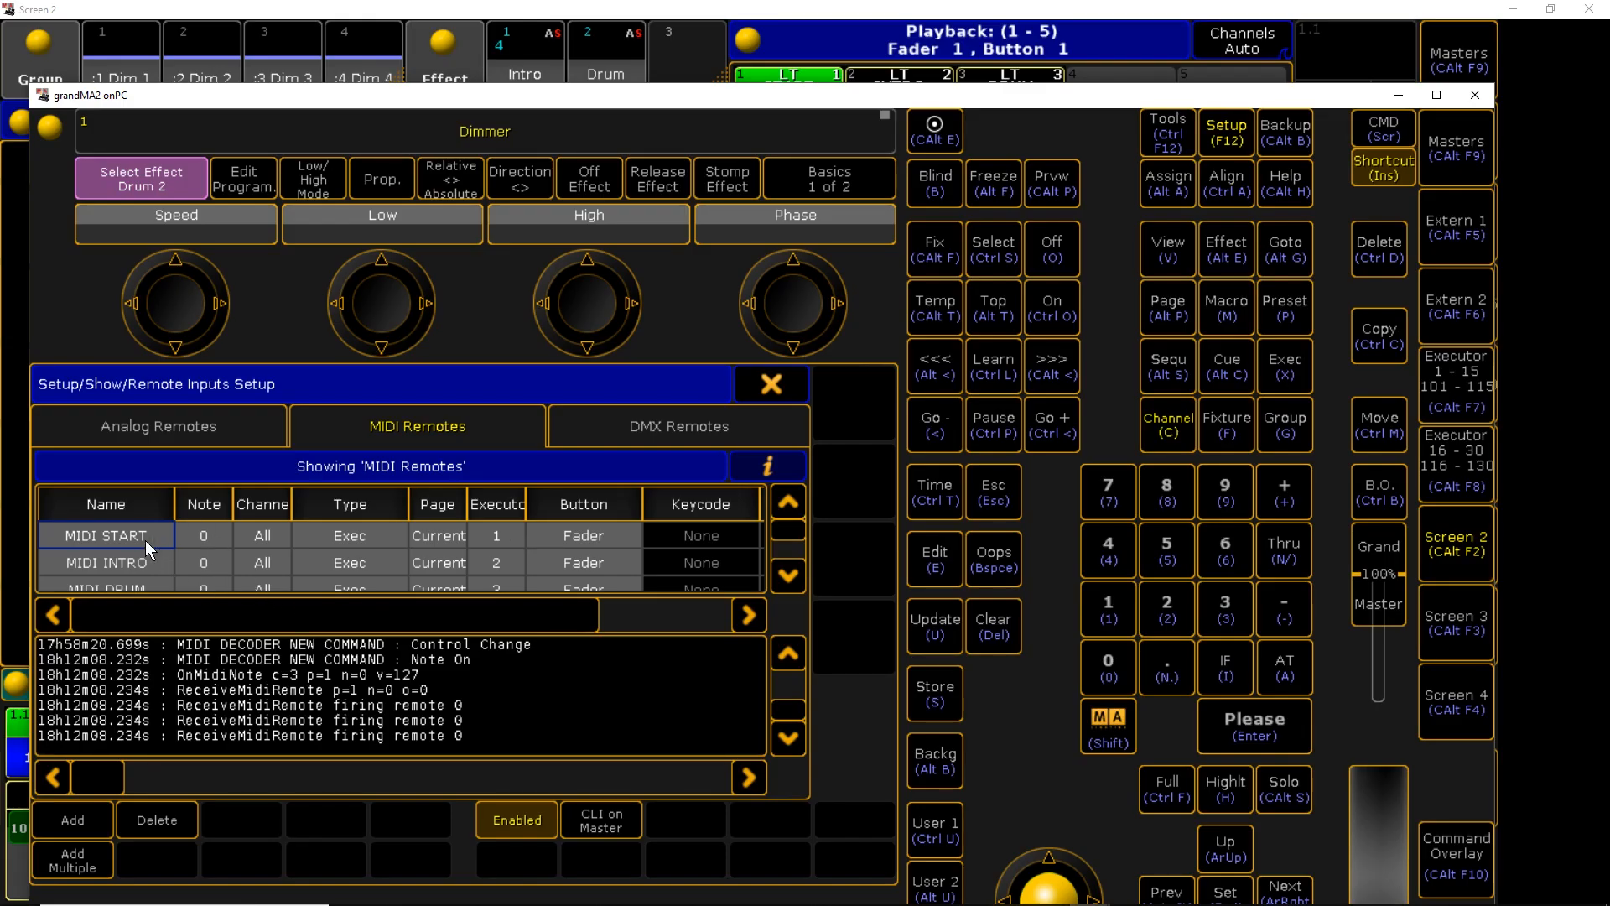
Give MIDI INTRO note 1 and MIDI DRUM note 2, with the remotes on channel 3
left_click(208, 557)
type("1")
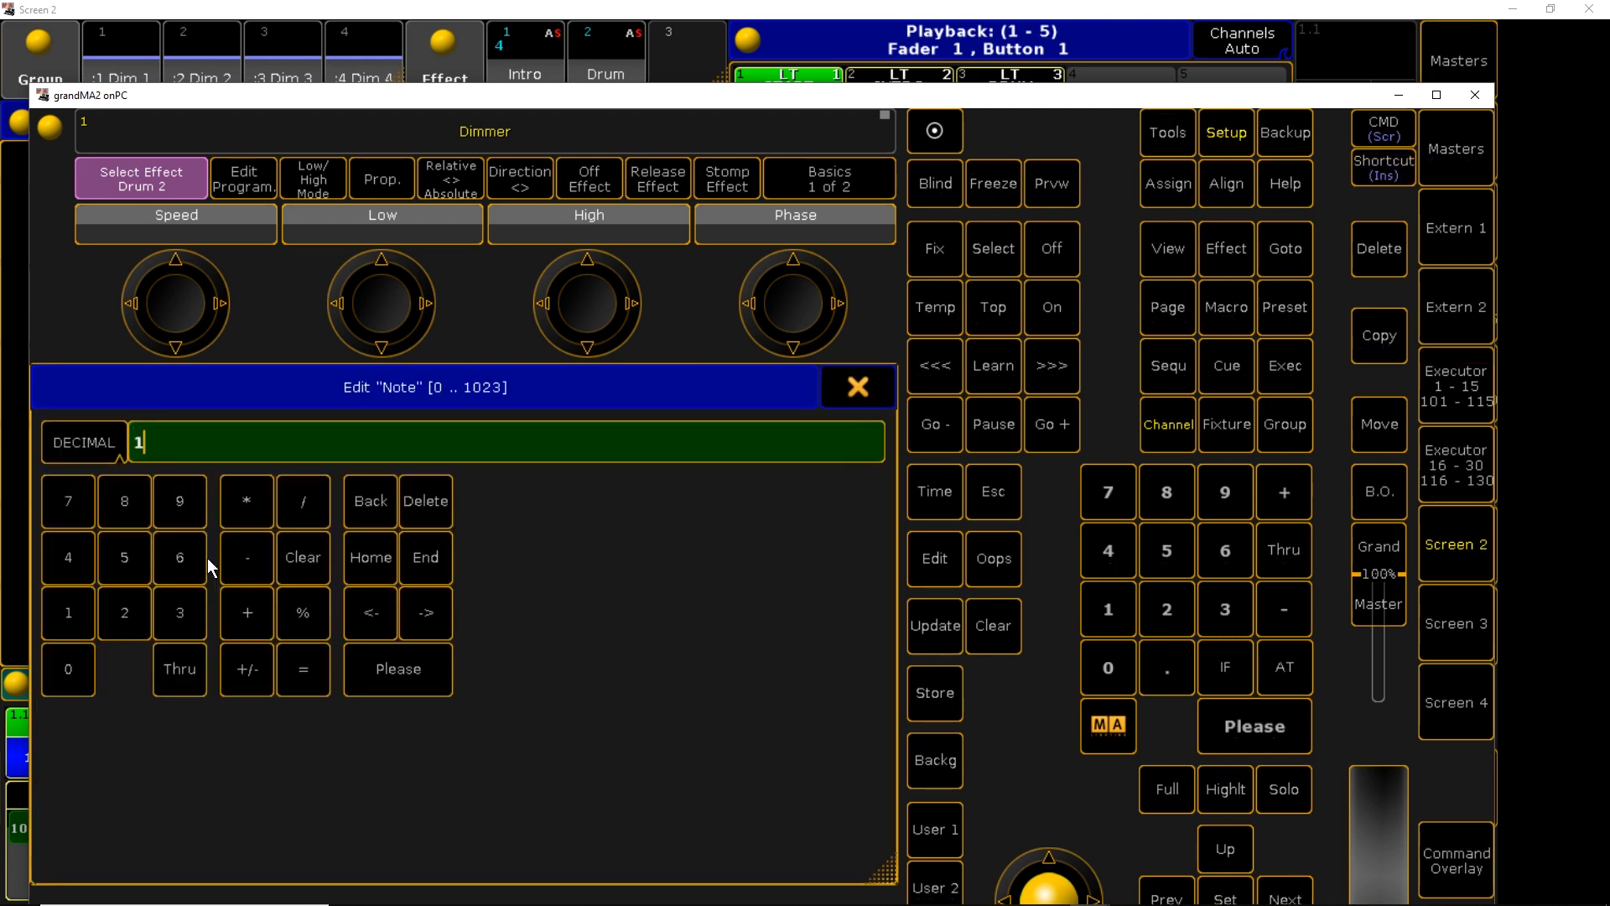
key("Return")
left_click(218, 579)
type("2")
key("Return")
left_click(264, 508)
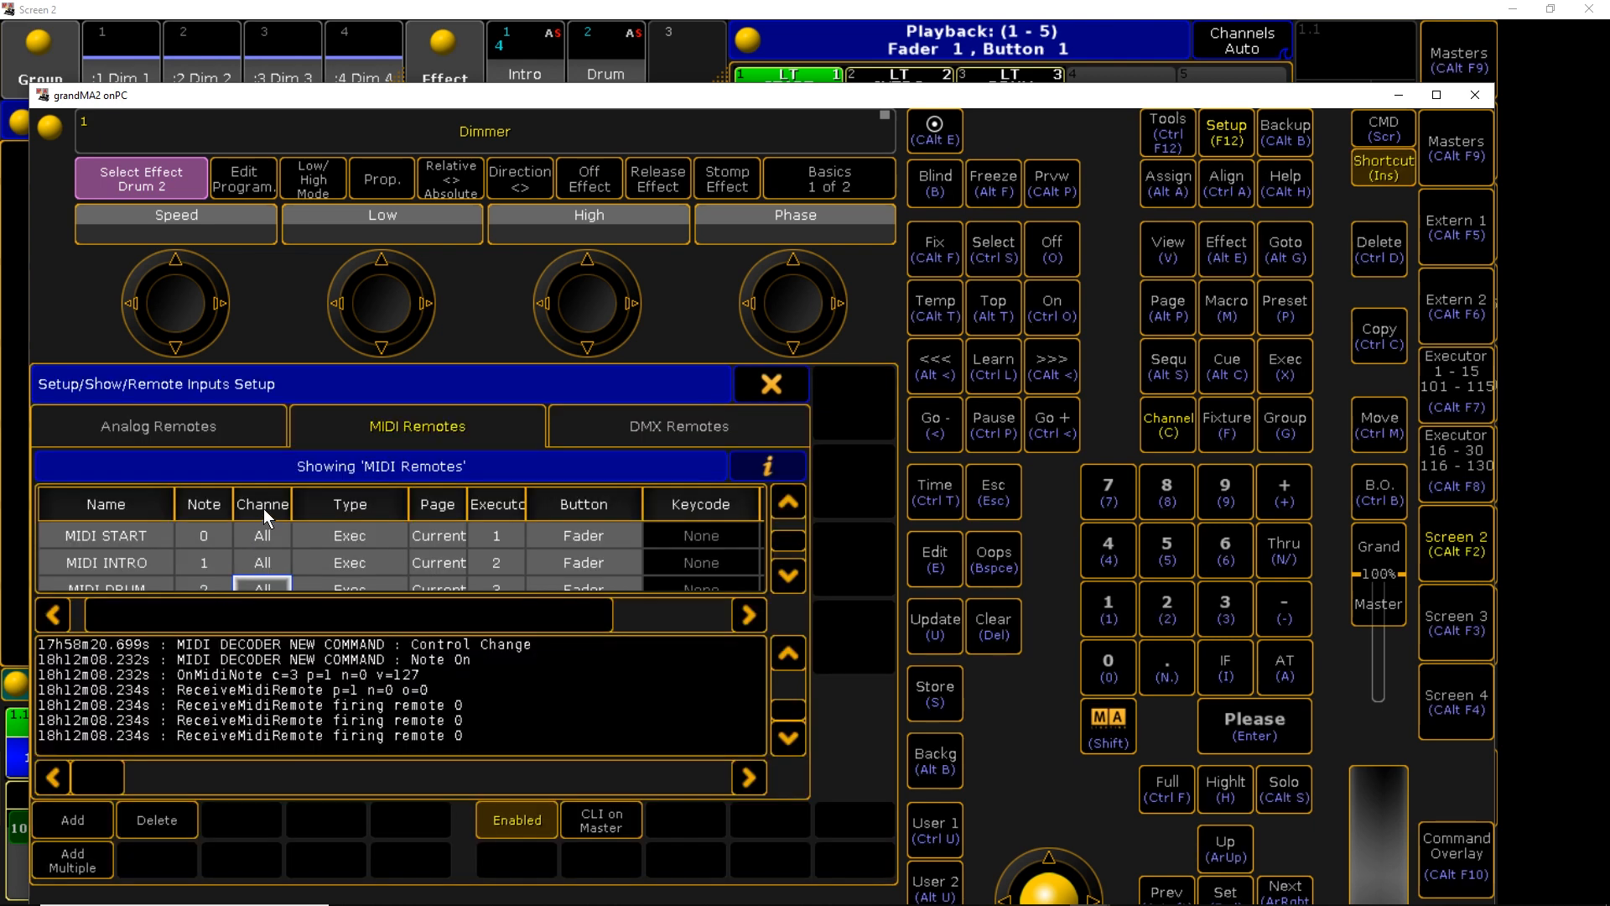
left_click(264, 537)
type("3")
key("Return")
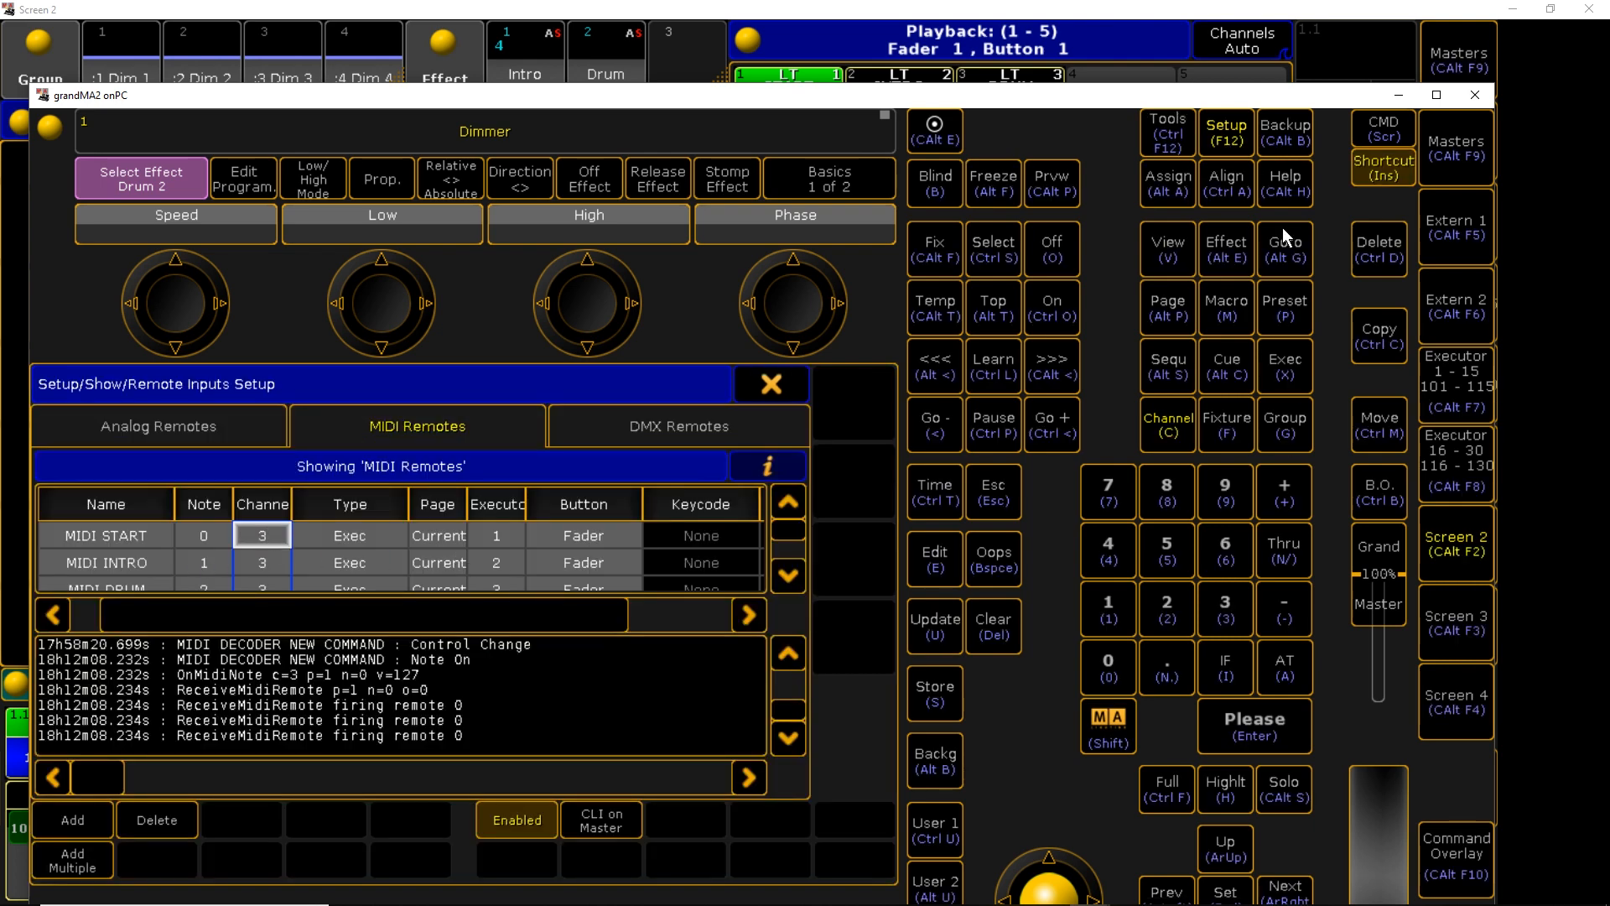
Pull the INTRO and DRUM executor faders down to 0%
left_click(1276, 21)
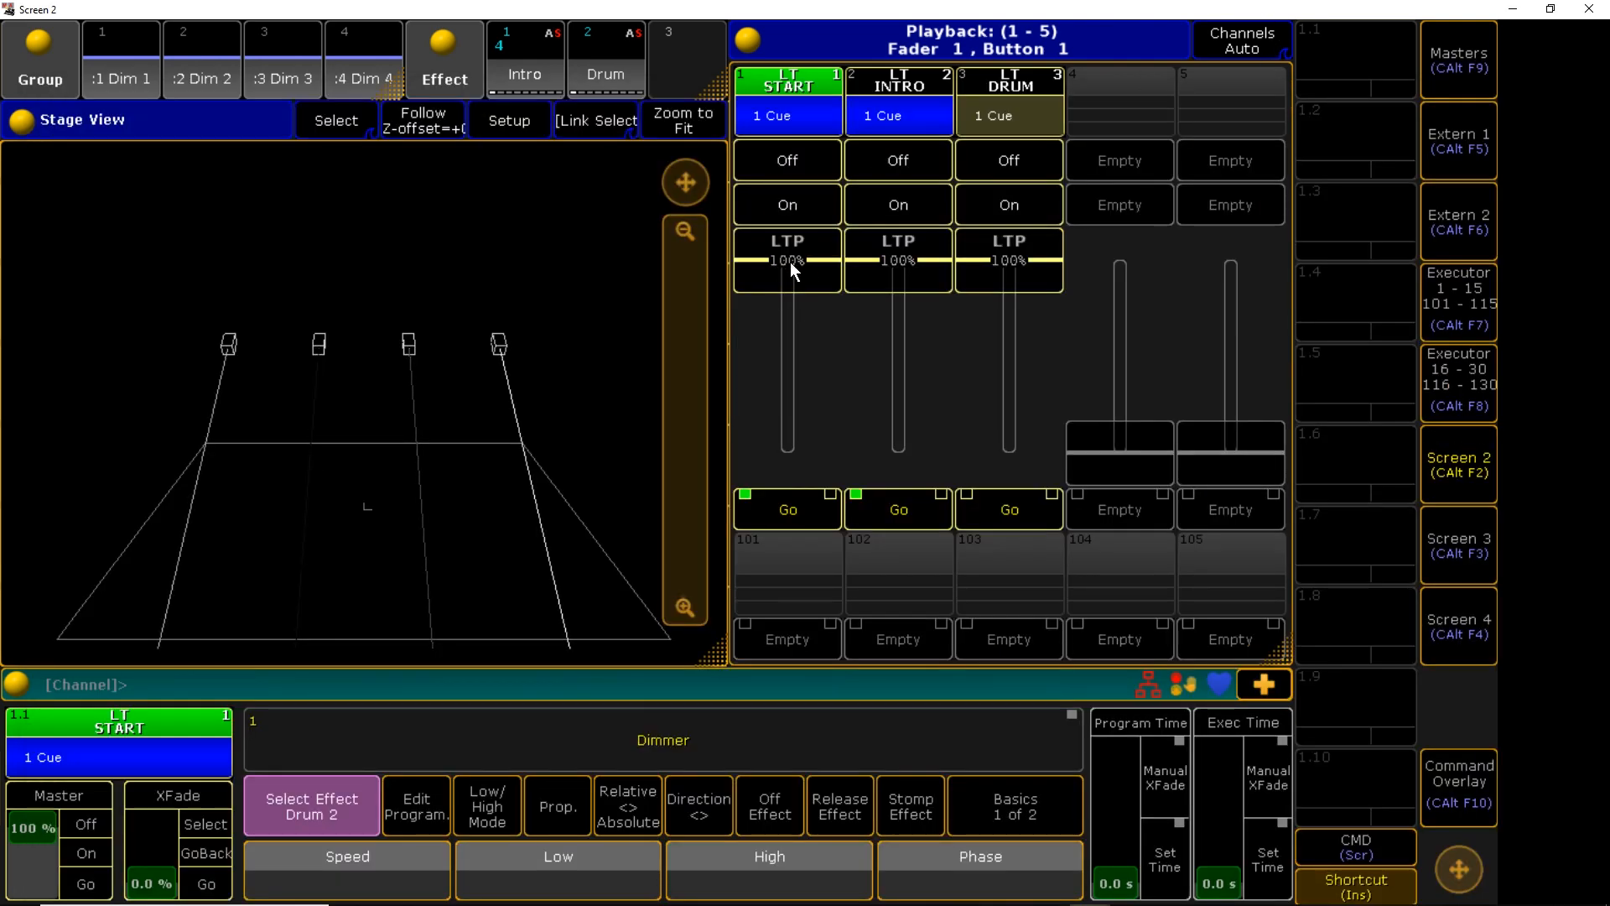
left_click_drag(869, 296, 910, 453)
left_click_drag(1015, 260, 989, 508)
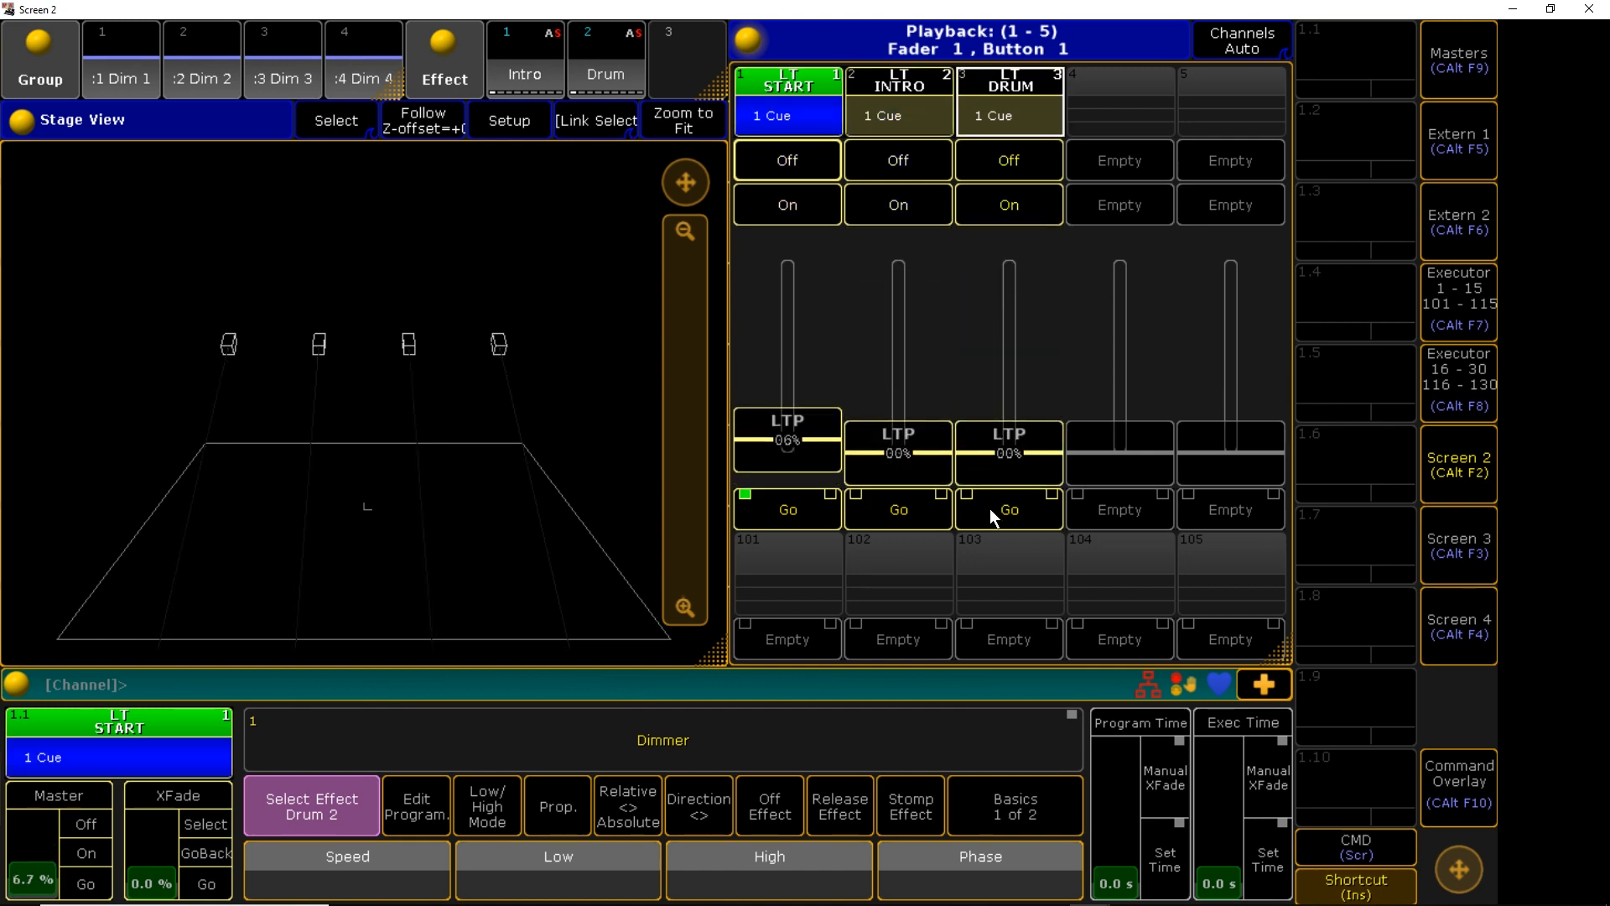
key("alt+Tab")
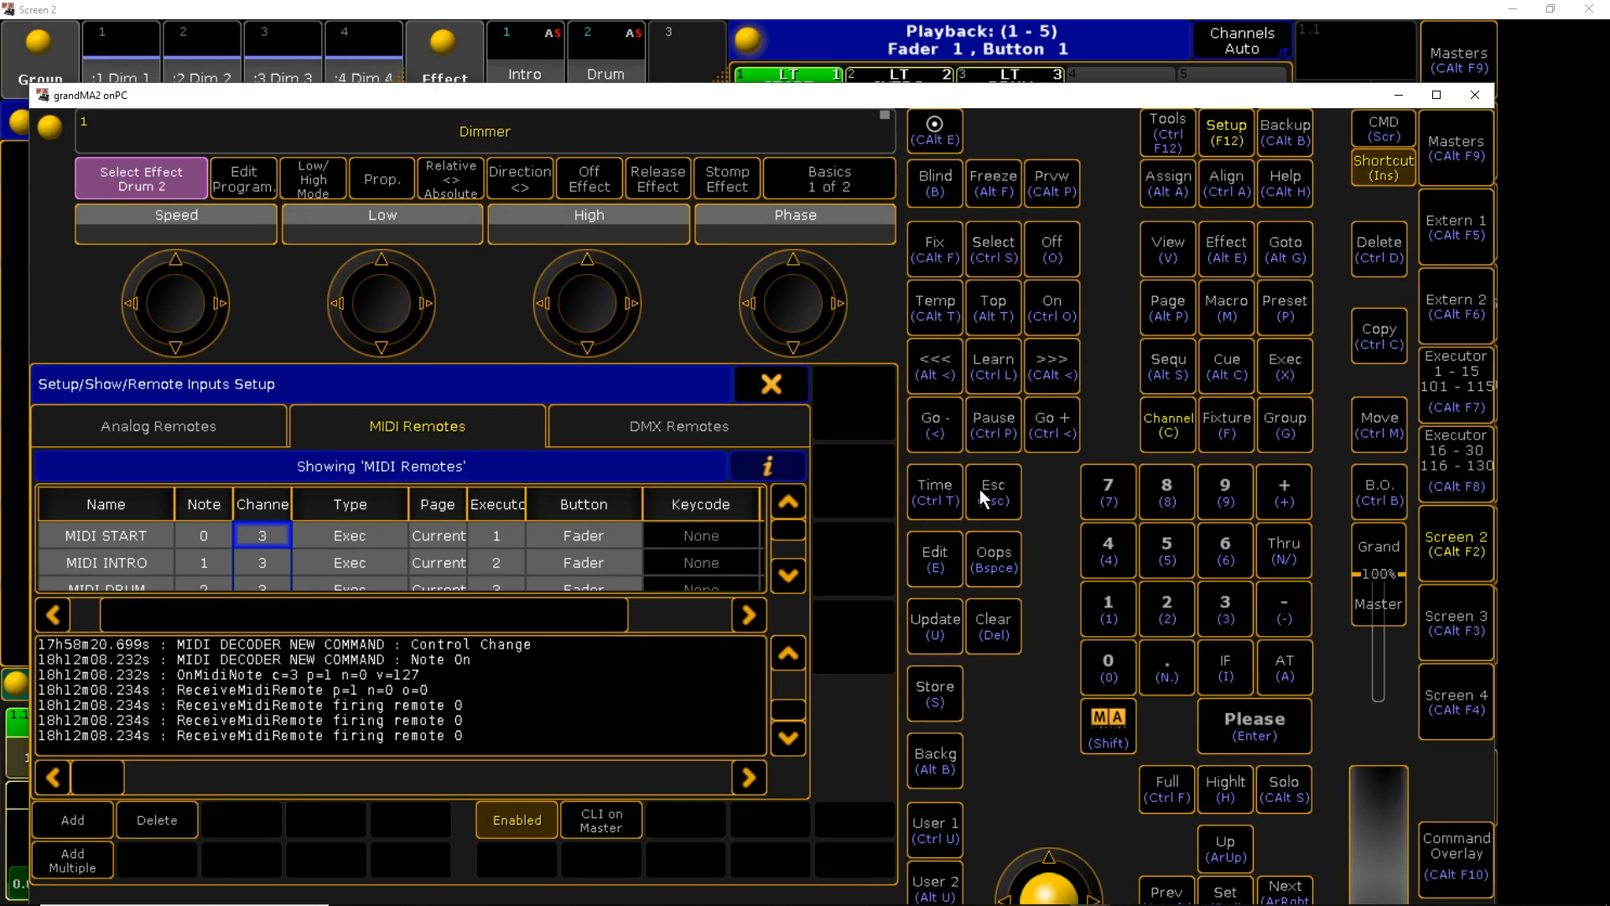
key("alt+Tab")
key("alt+Tab")
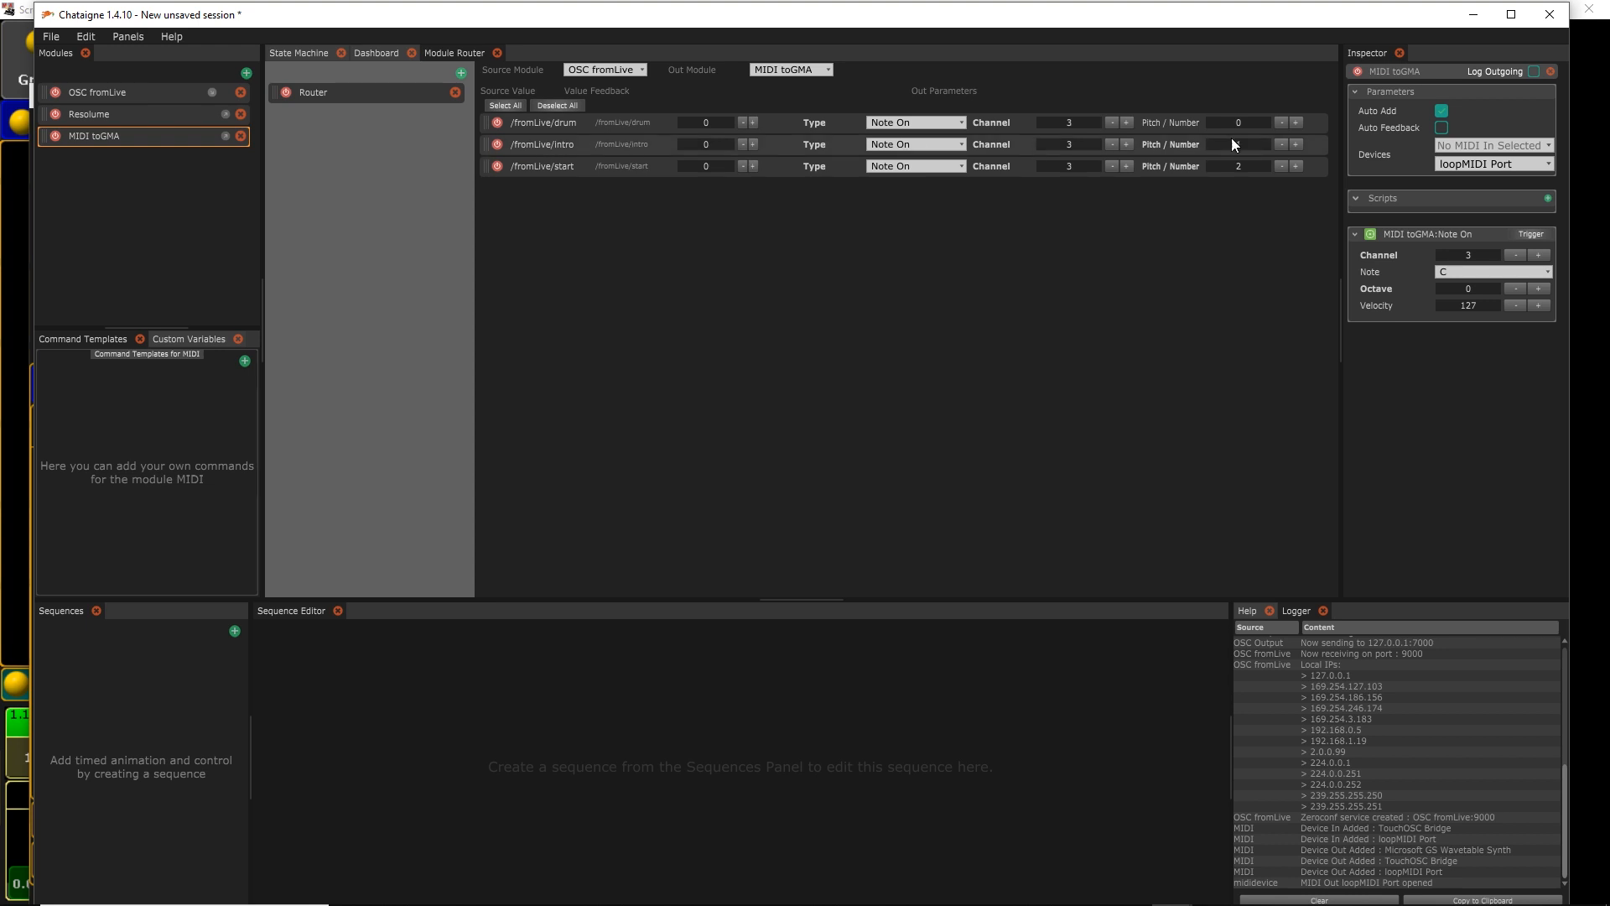
Change Chataigne's Note On test note to C# and return to grandMA2 onPC's MIDI log
left_click(1543, 270)
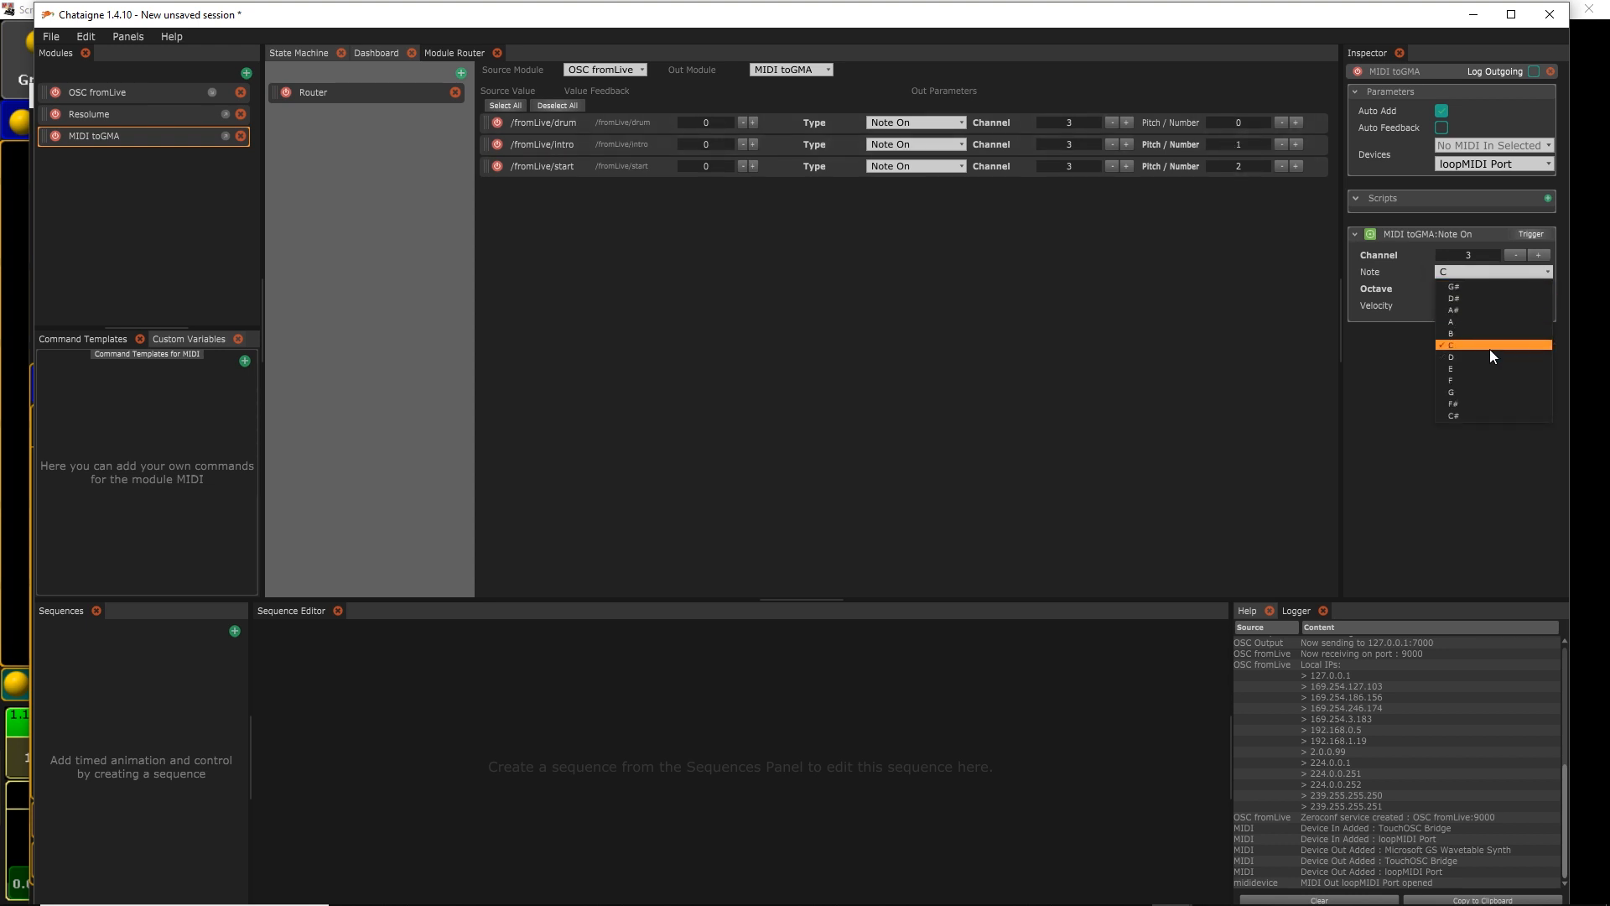
left_click(1486, 415)
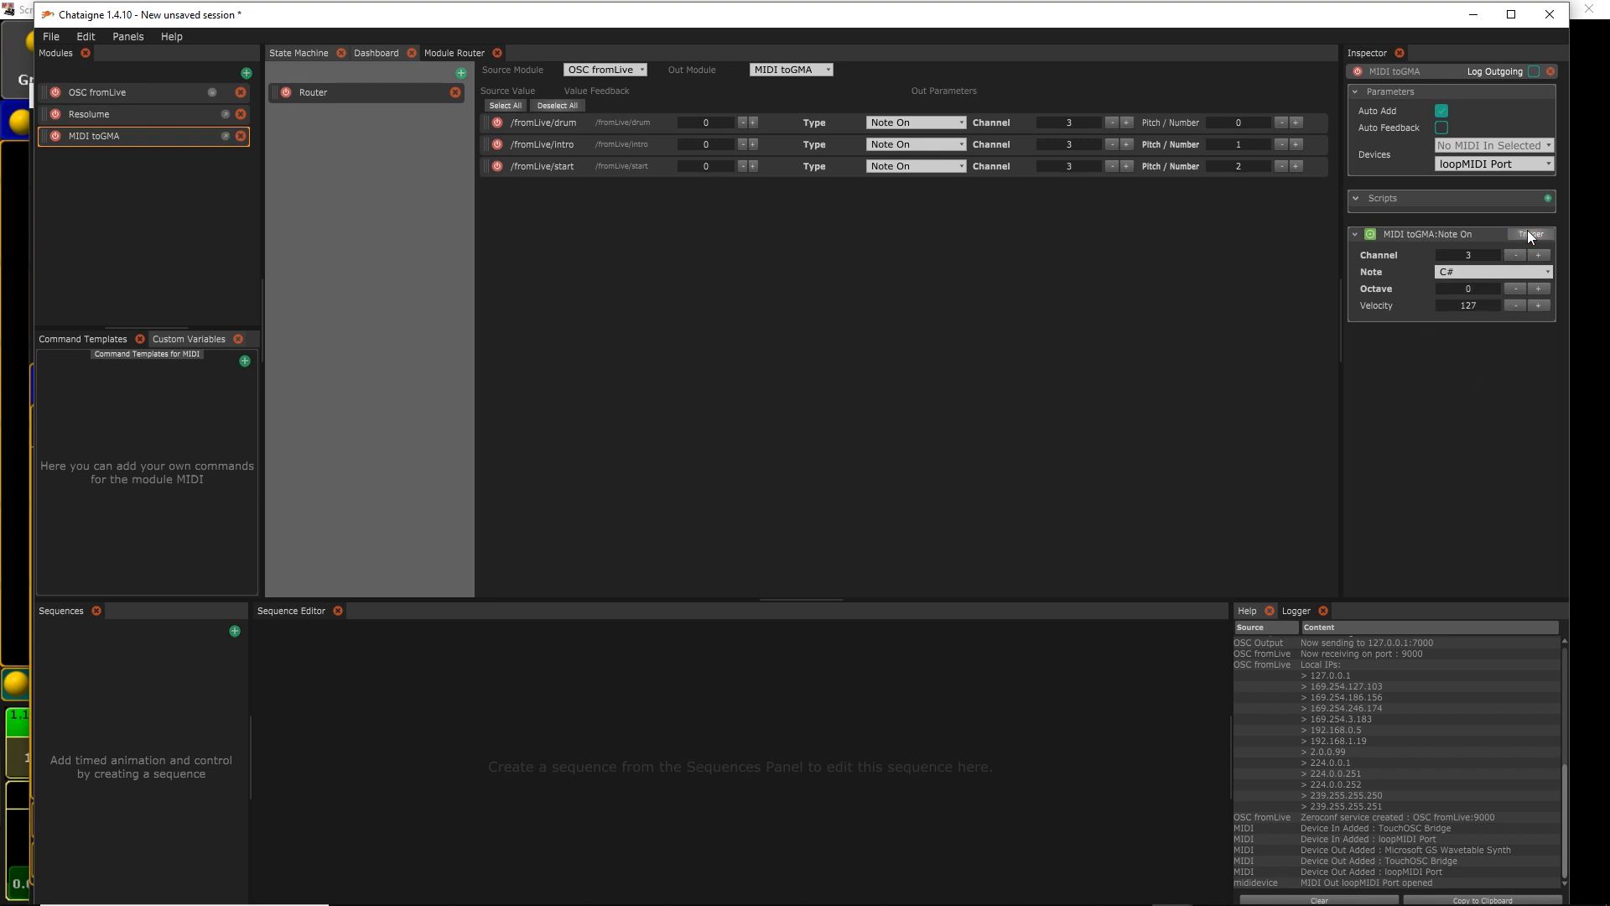
key("alt+Tab")
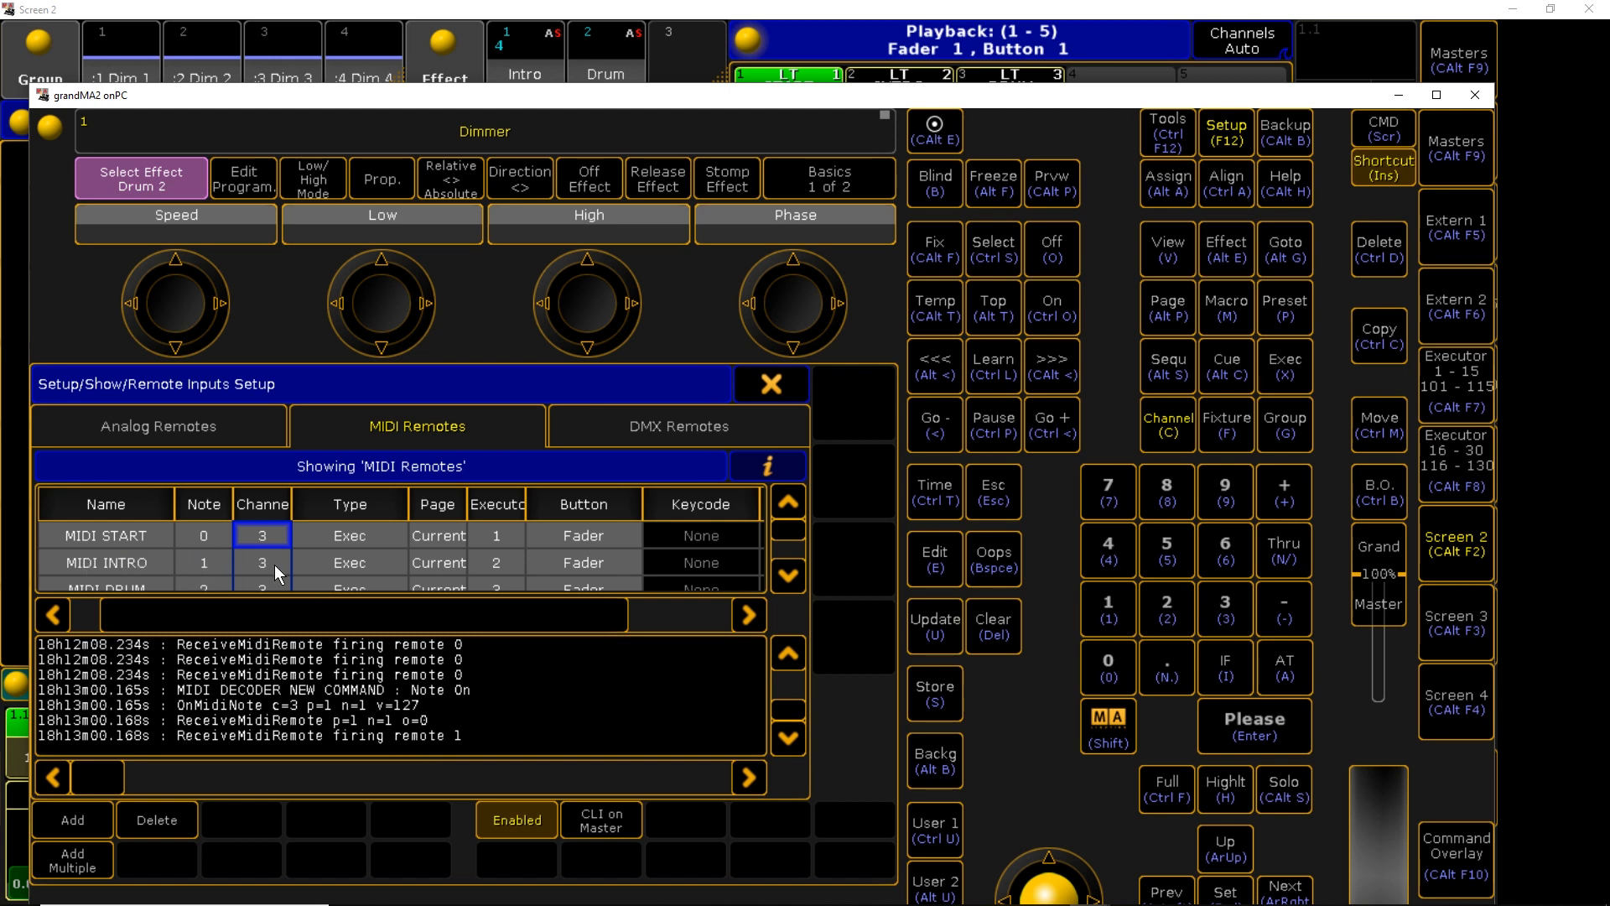
Reset the INTRO executor fader to 0% and close the remote inputs setup
left_click(908, 10)
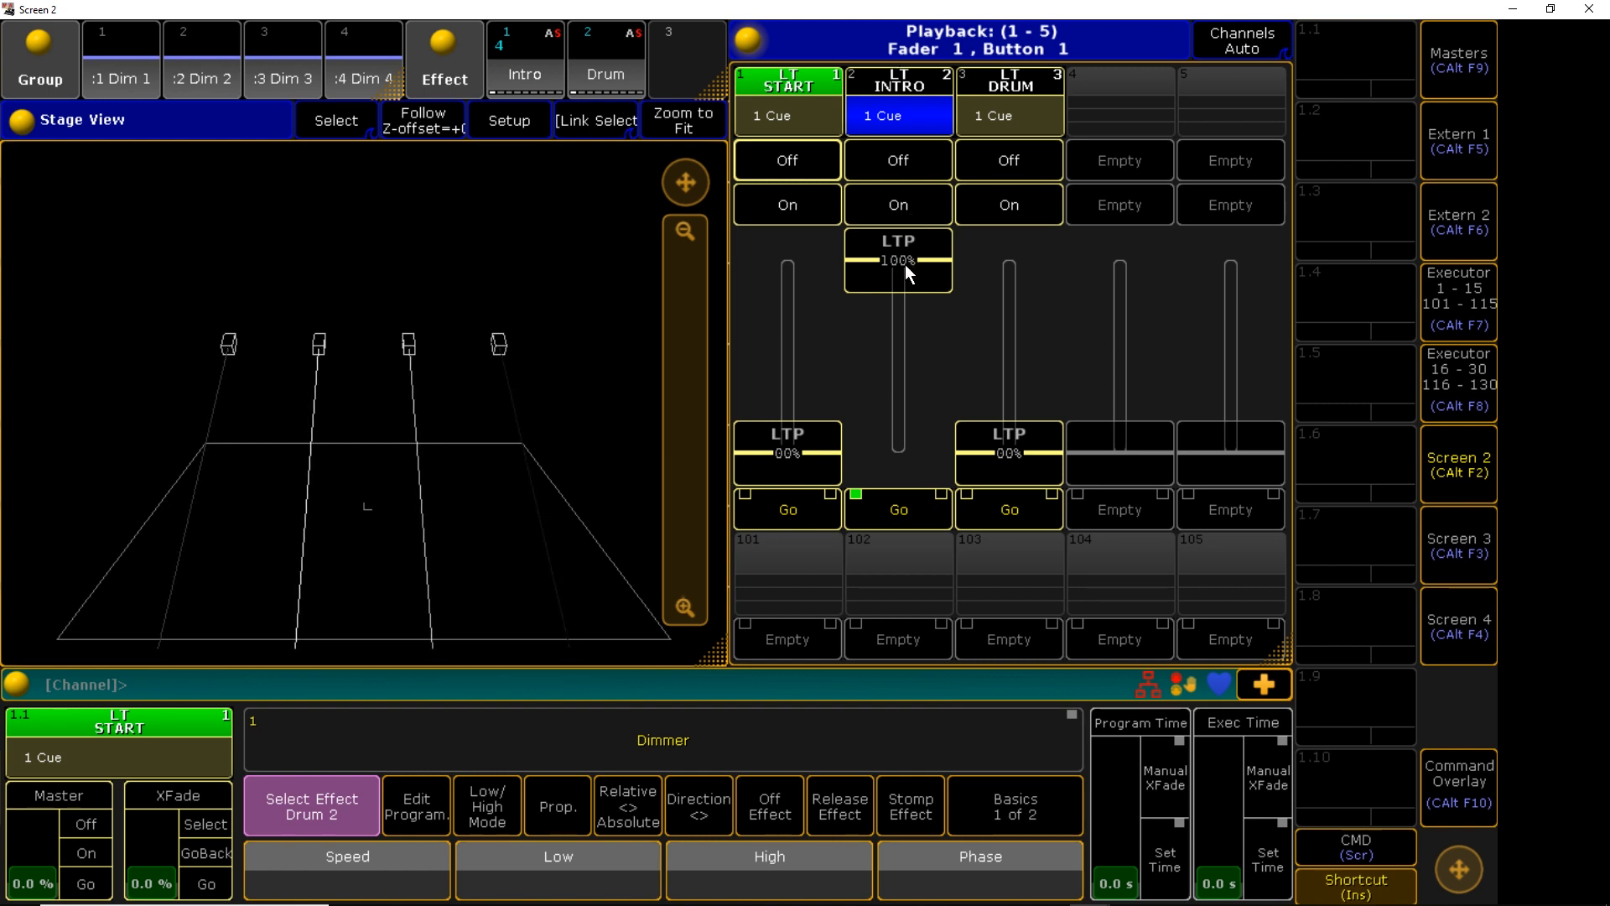
left_click_drag(904, 258, 876, 478)
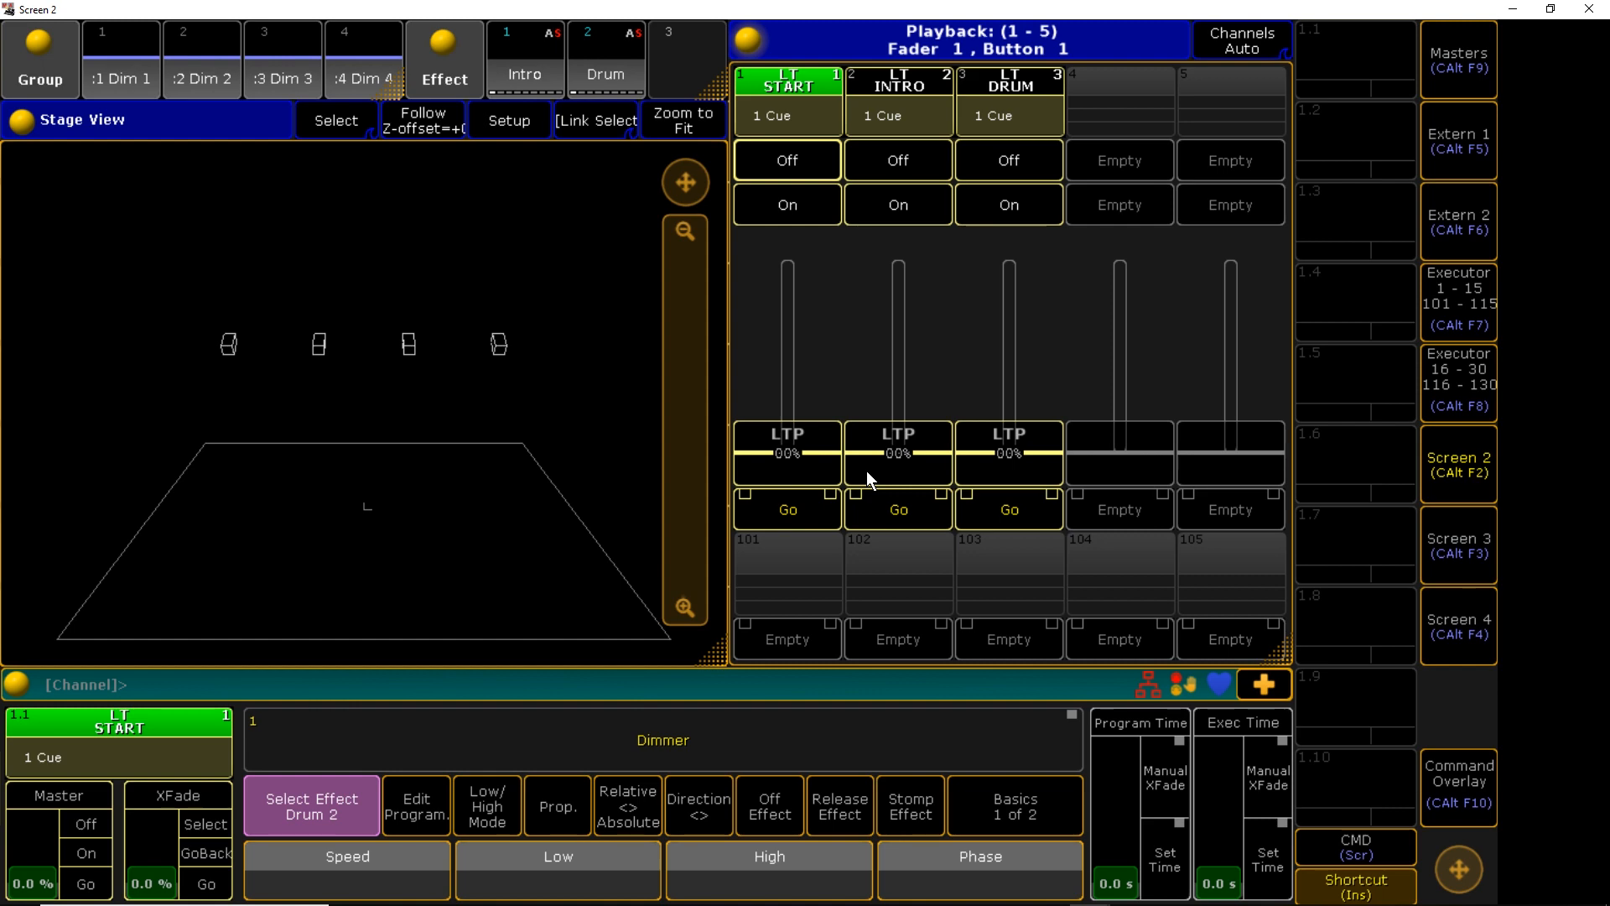
key("alt+Tab")
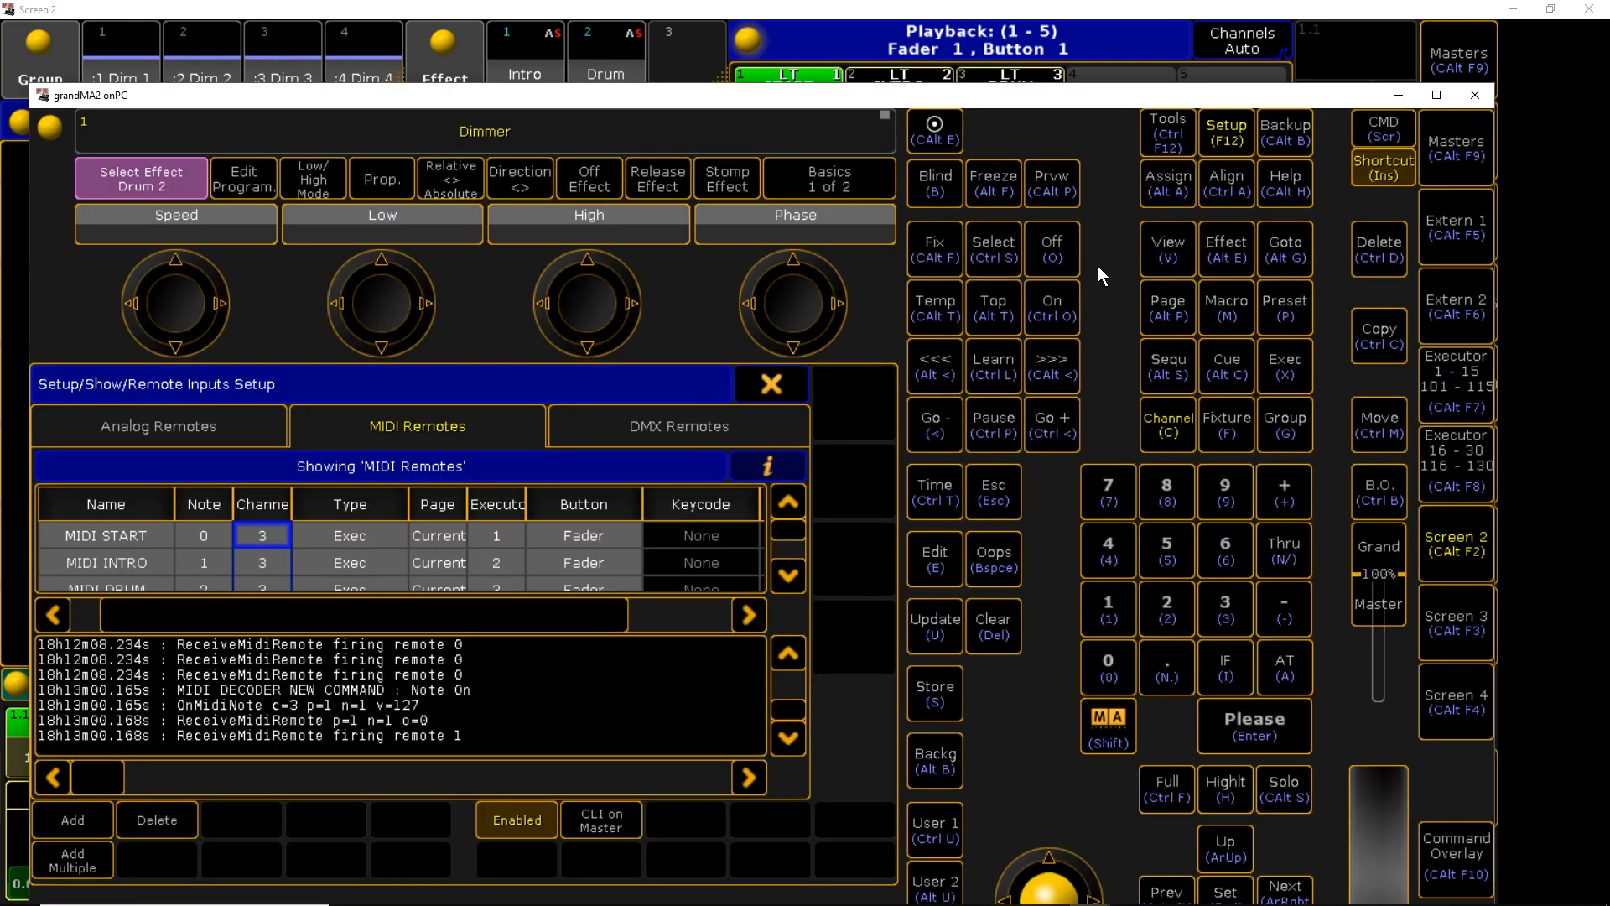
left_click(793, 385)
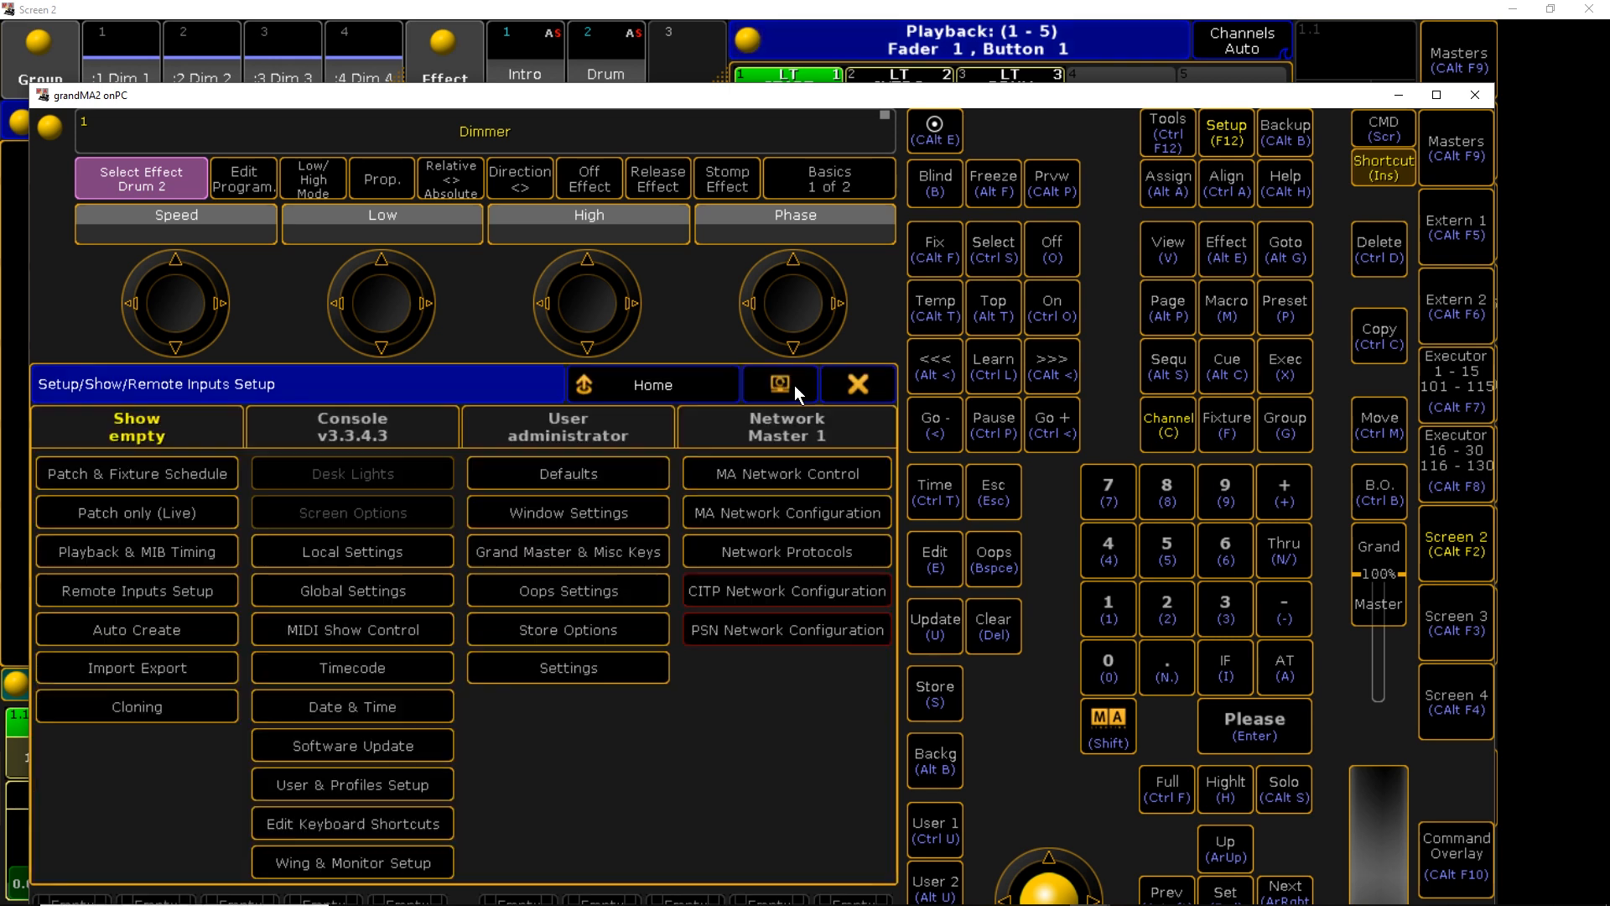
left_click(841, 390)
Dismiss the backup dialog, minimize grandMA2 onPC, and move Screen 2 aside to reveal Chataigne
left_click(1289, 134)
left_click(1291, 141)
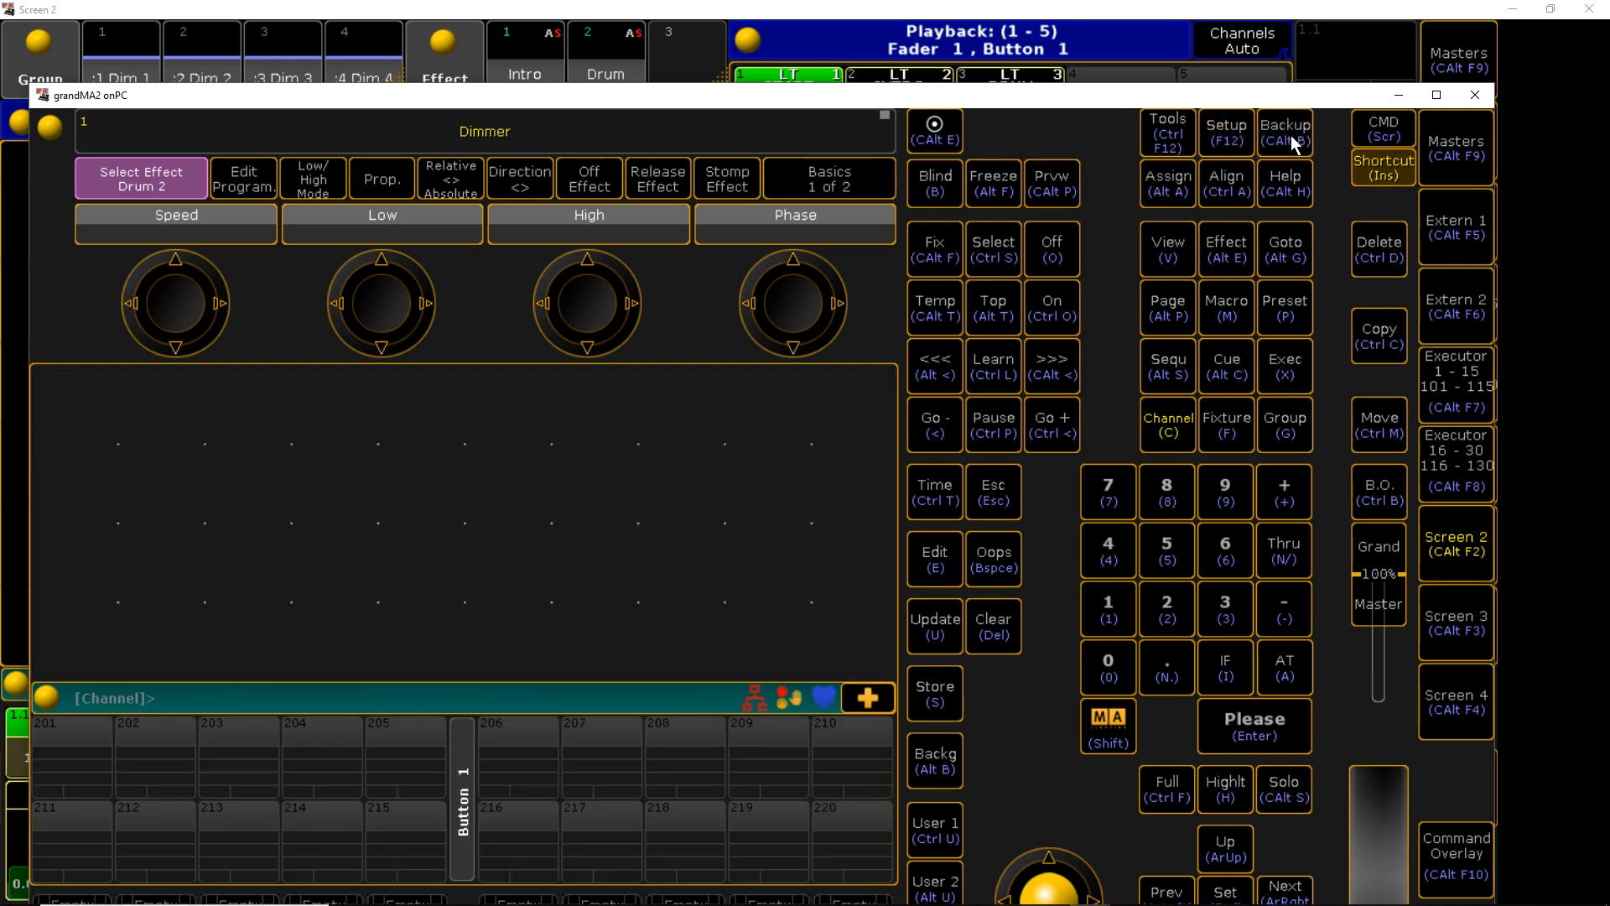
left_click(1397, 95)
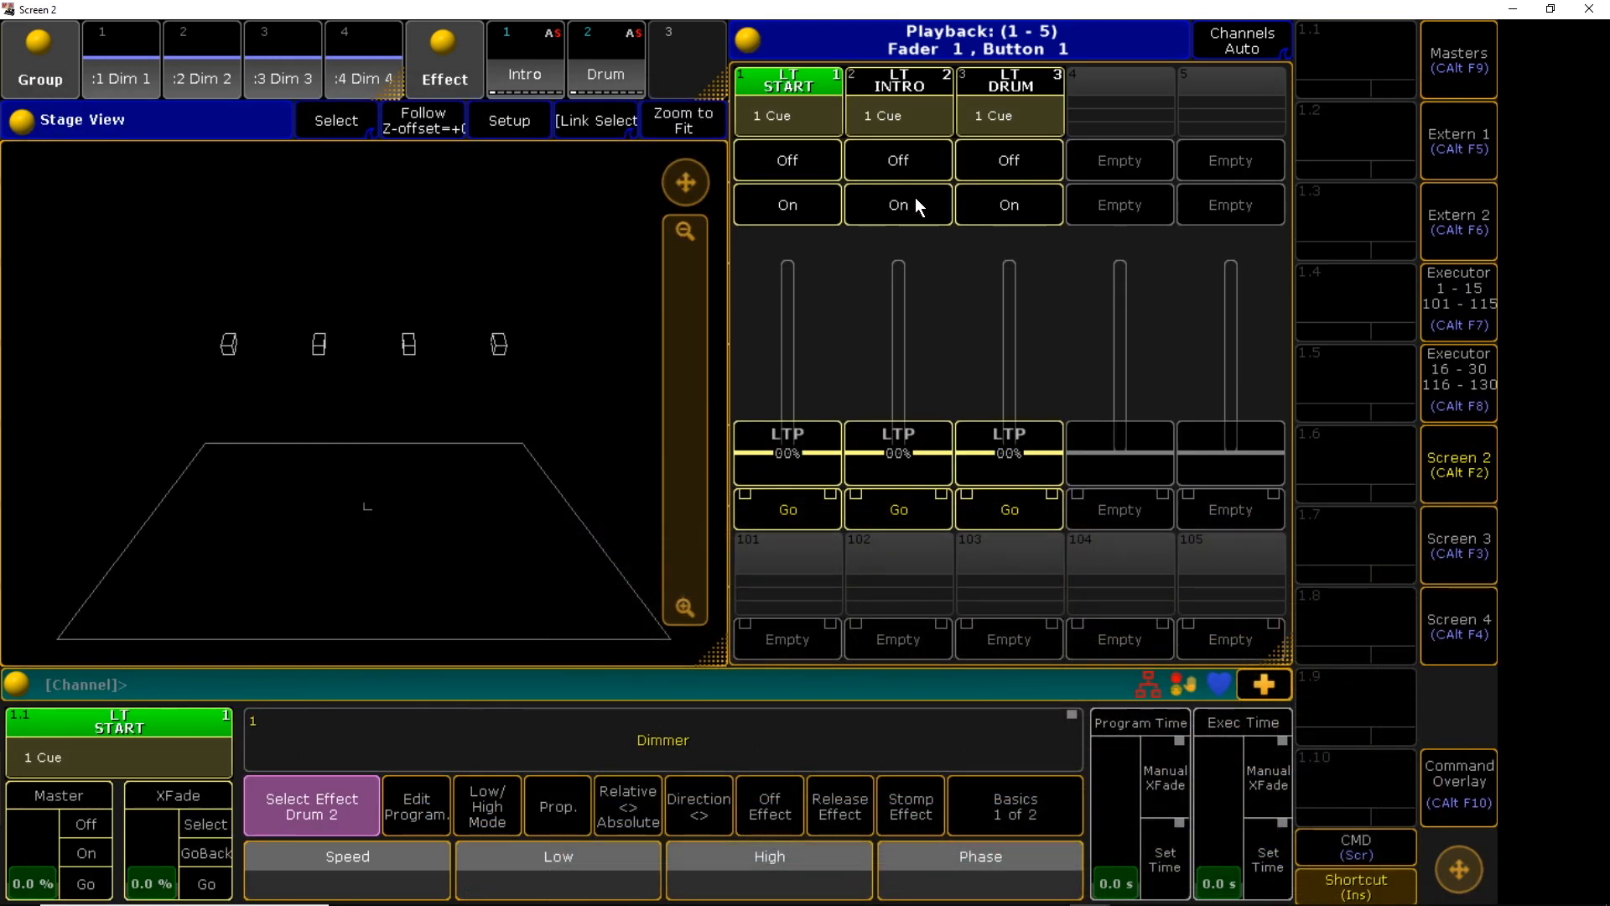
double_click(872, 15)
left_click_drag(853, 54, 1123, 235)
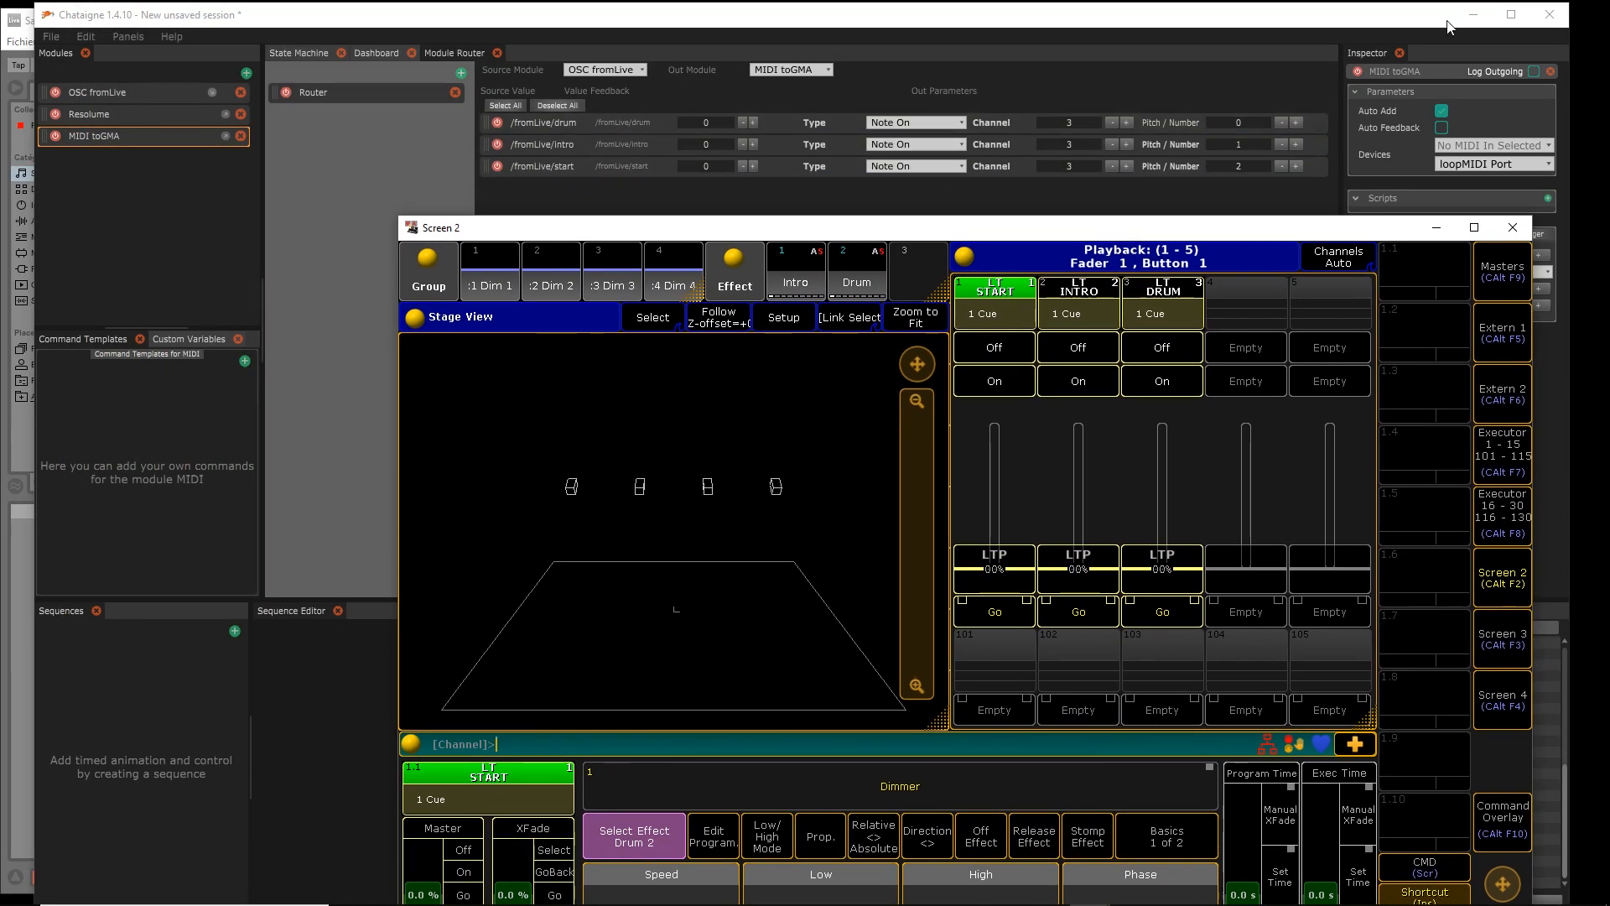
Hide Chataigne and play the Ableton arrangement while watching grandMA's Stage View fire START
left_click(1476, 17)
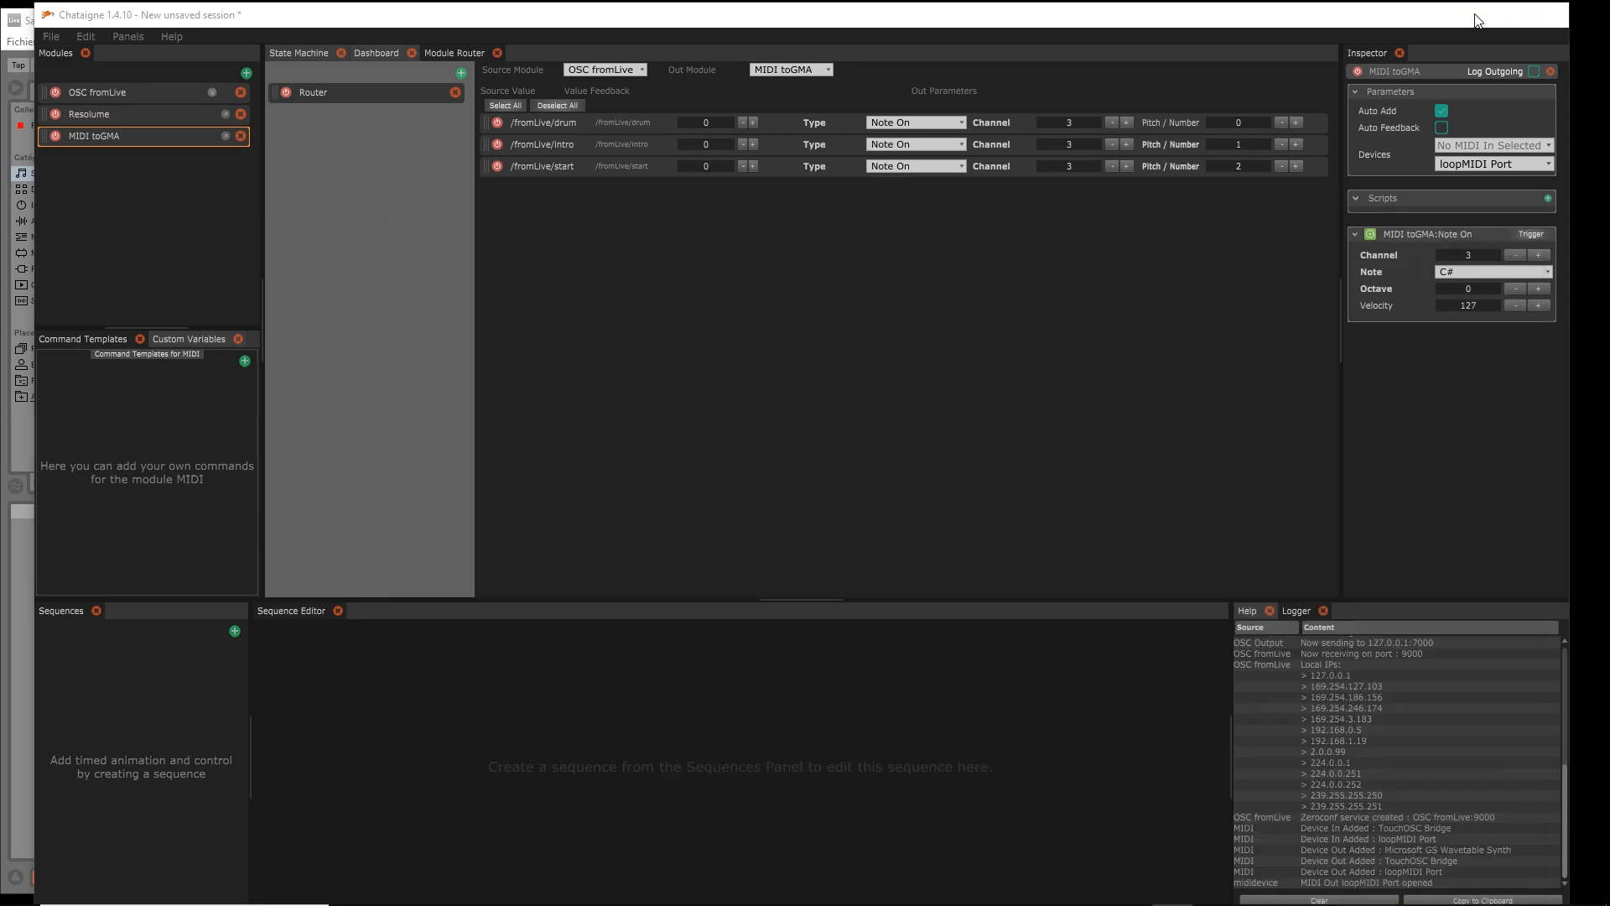
left_click_drag(1003, 237, 1378, 77)
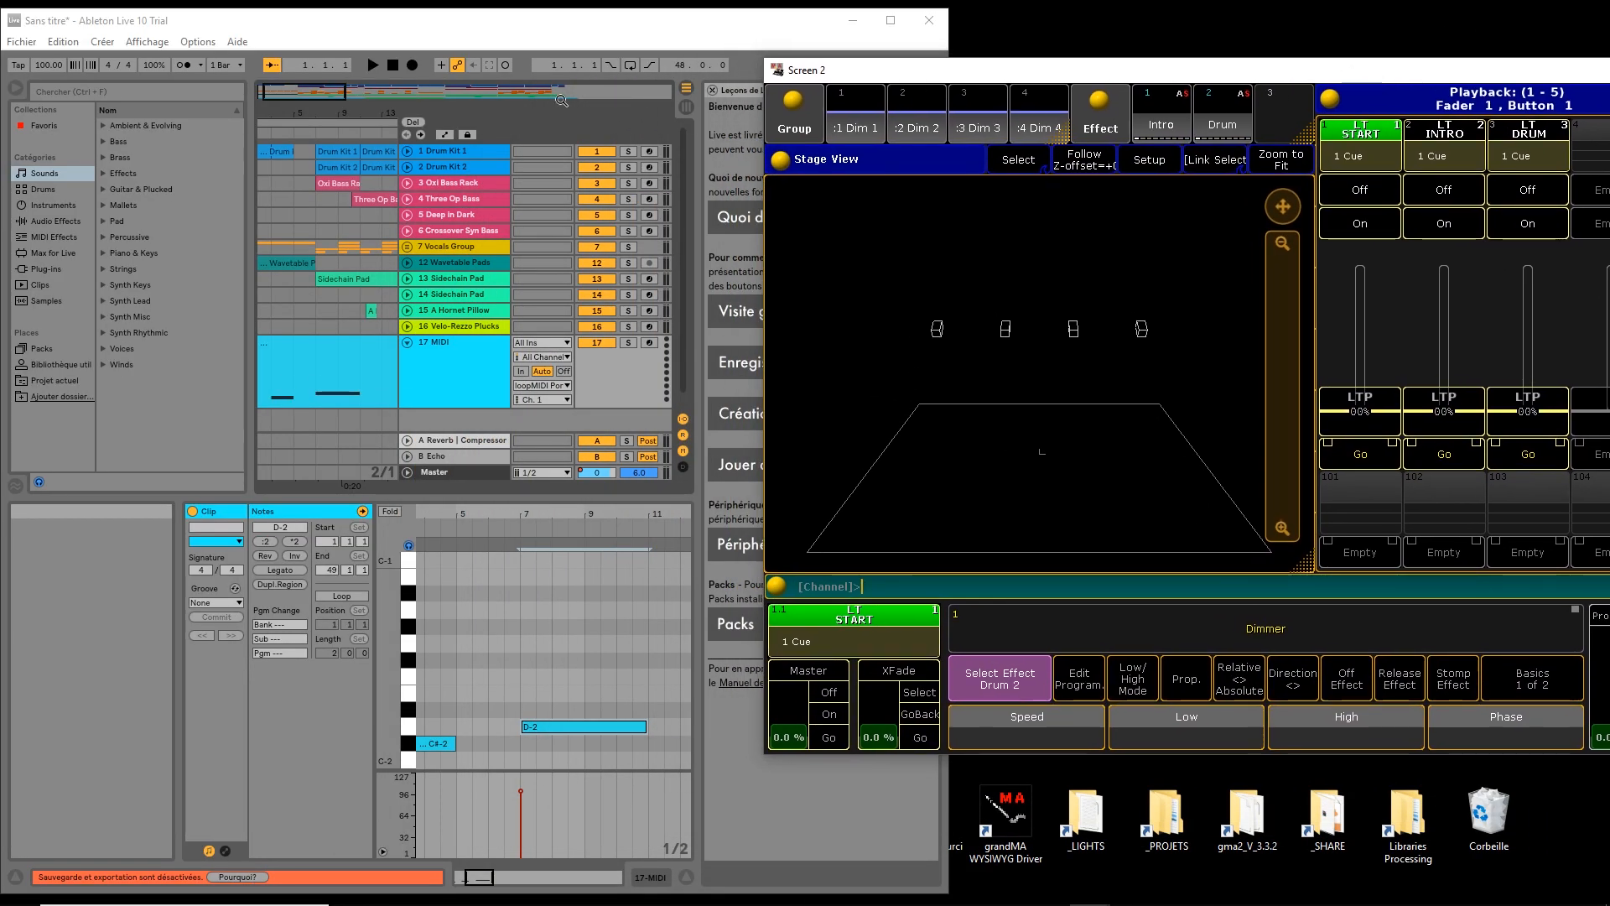
left_click(387, 65)
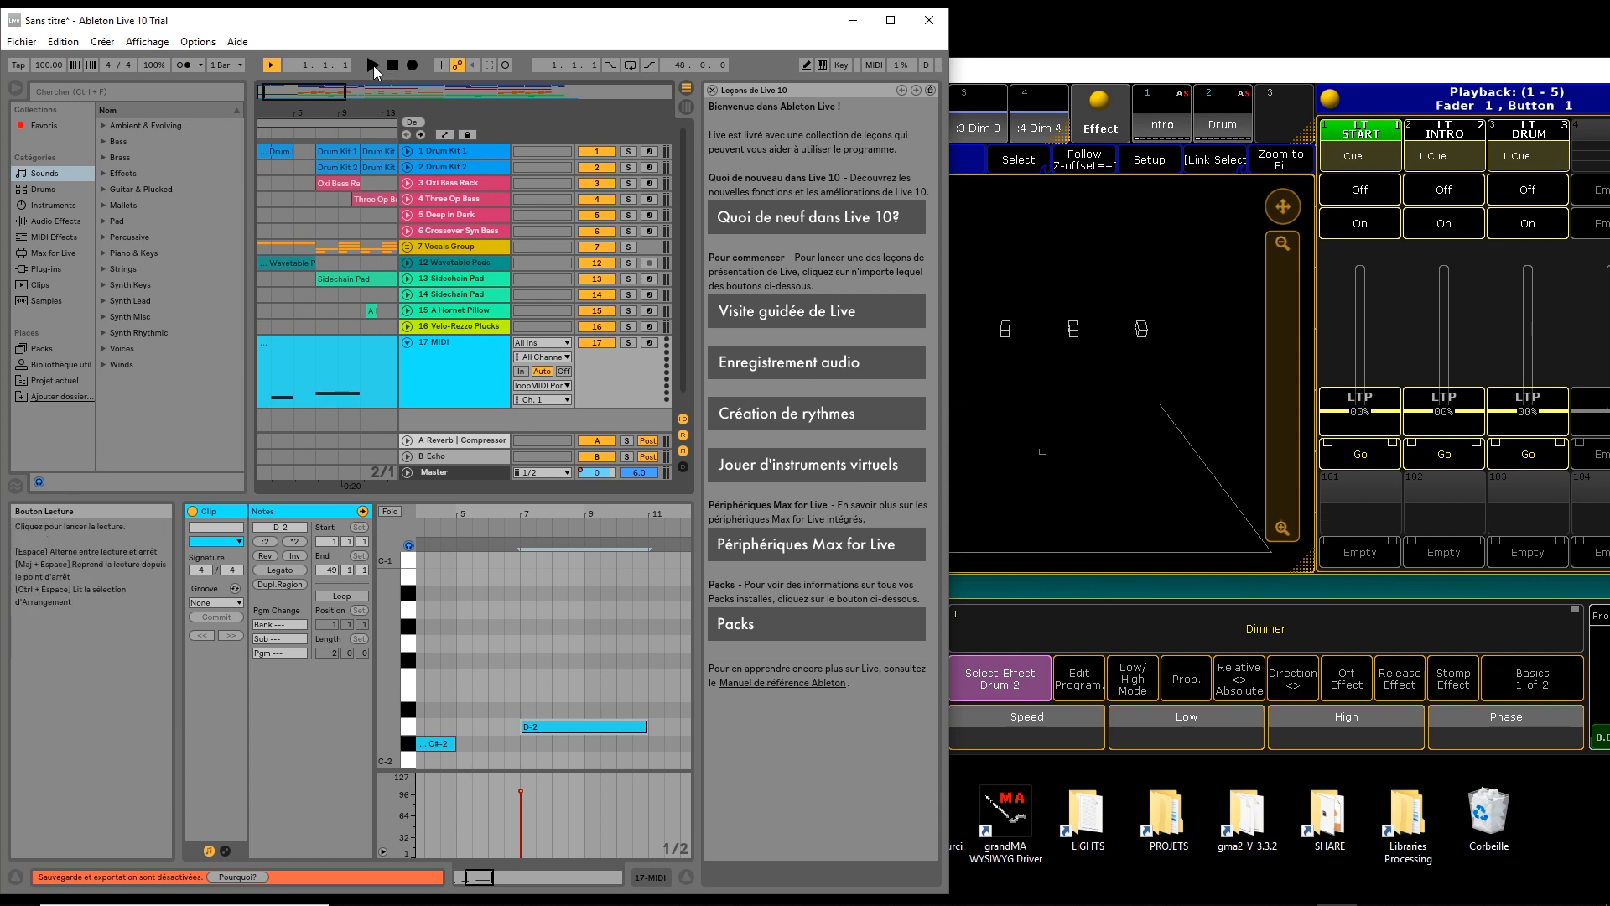
left_click(1042, 73)
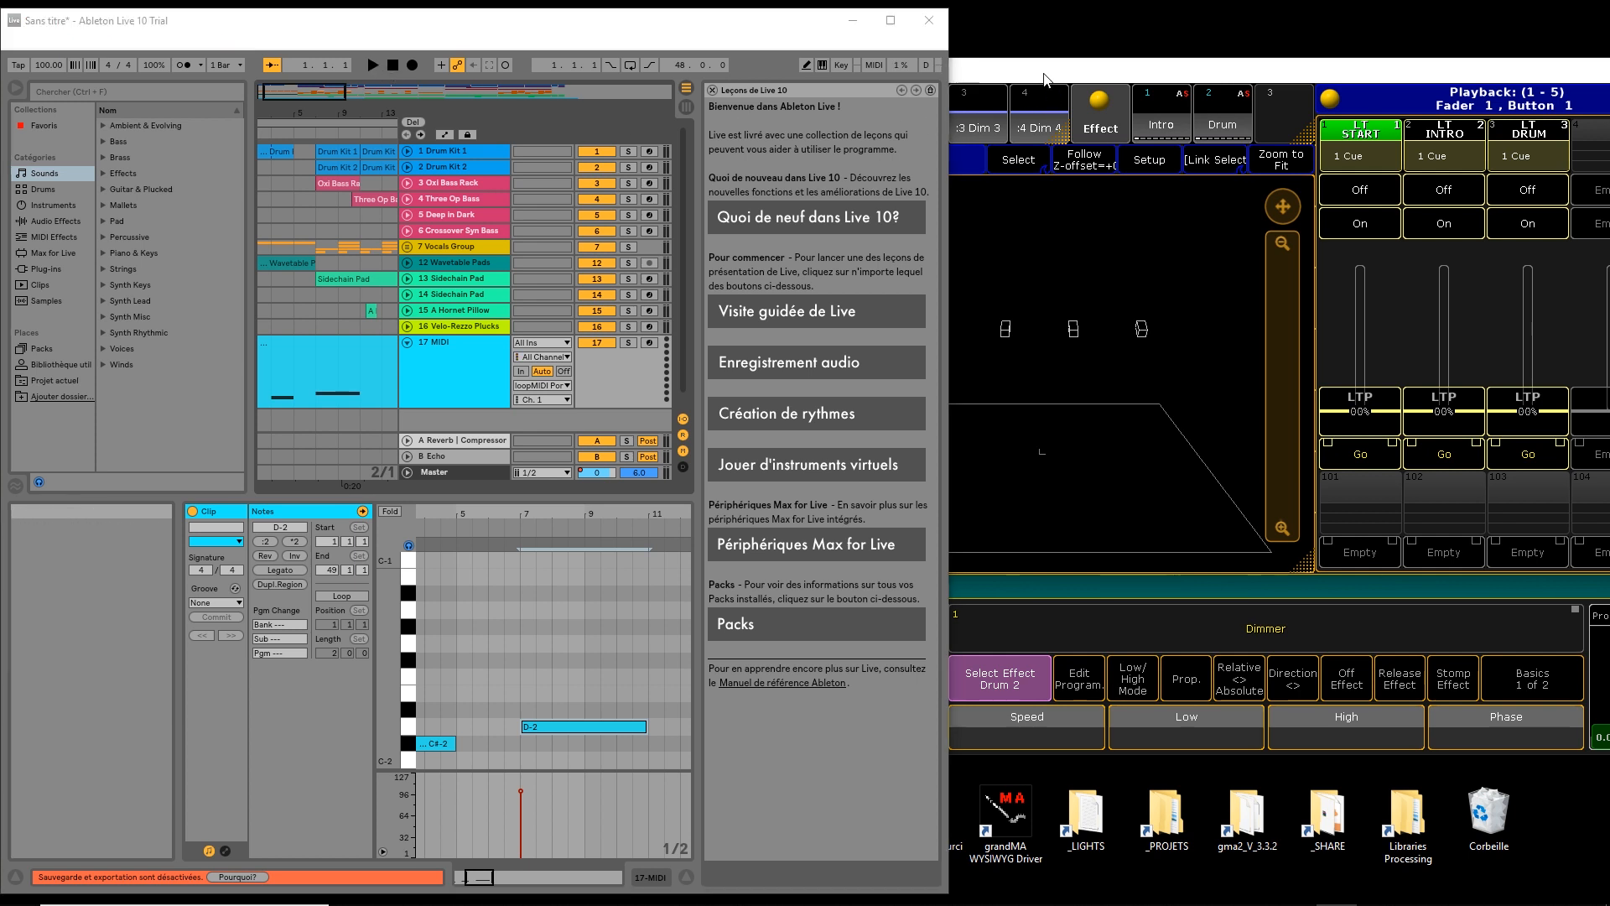
left_click(370, 64)
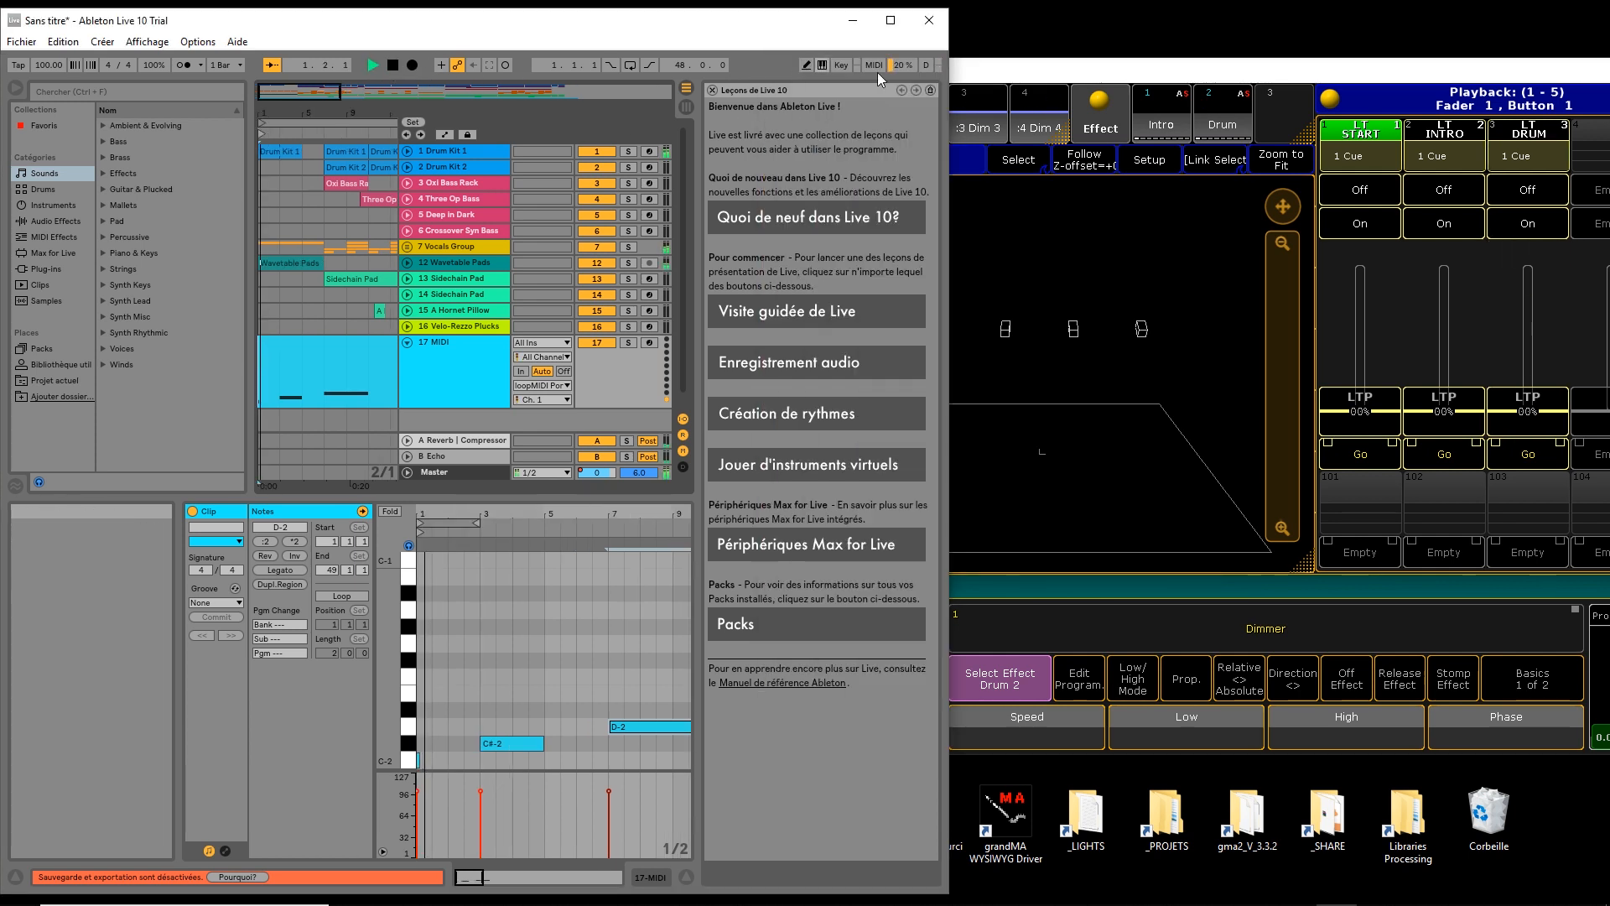
left_click(1118, 81)
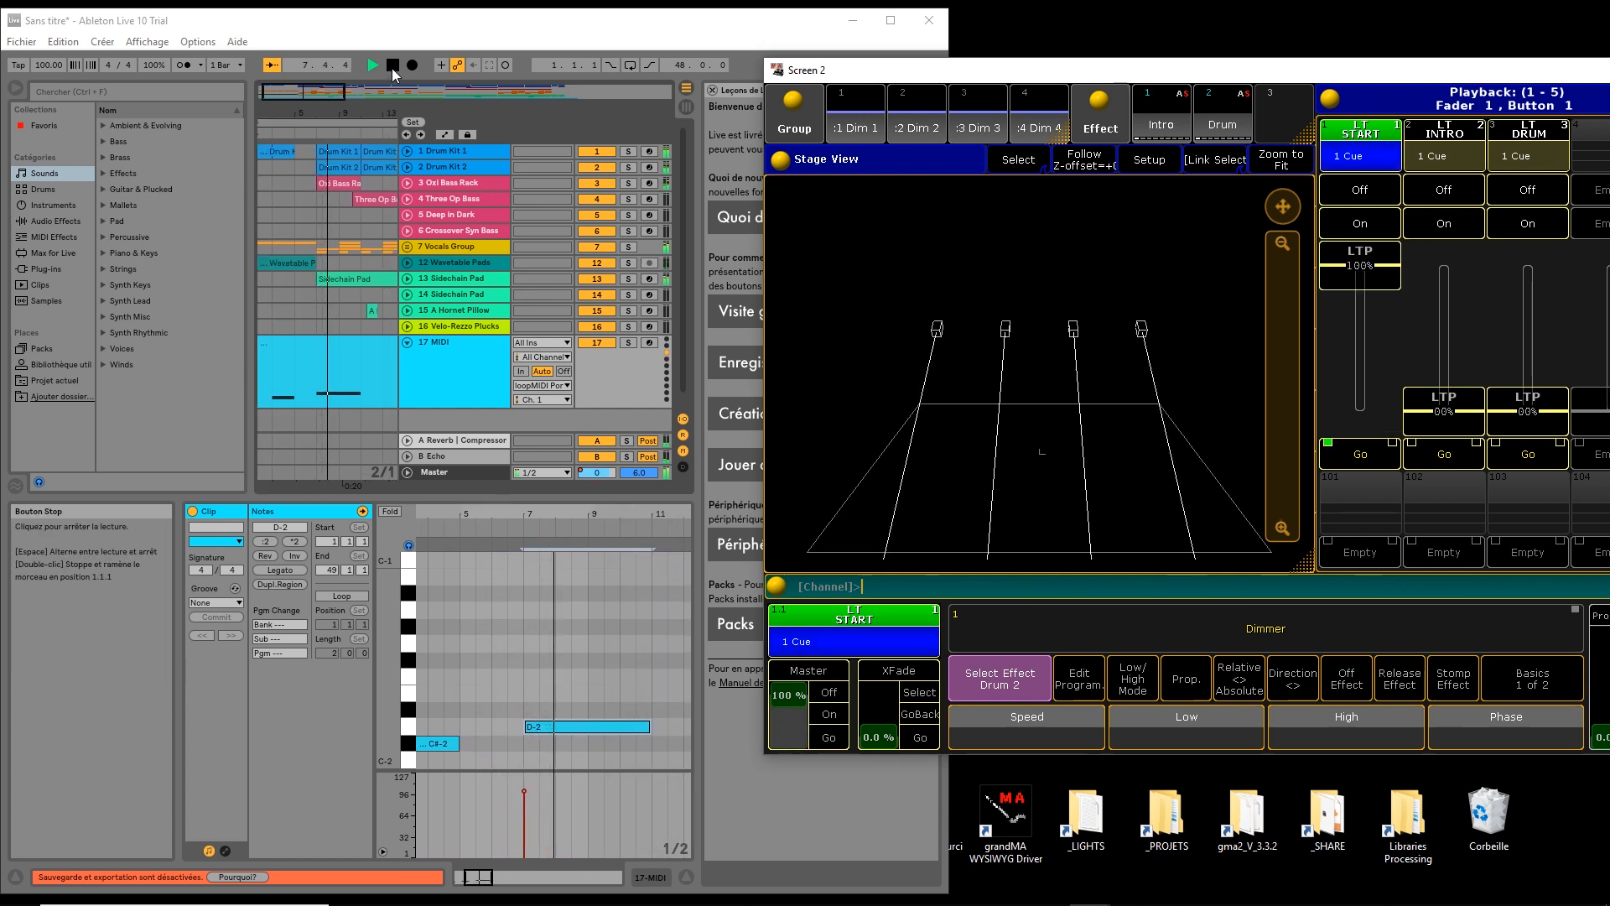
Stop and rewind the arrangement, set the insertion point at bar 9, and shift grandMA left
left_click(390, 69)
left_click(392, 67)
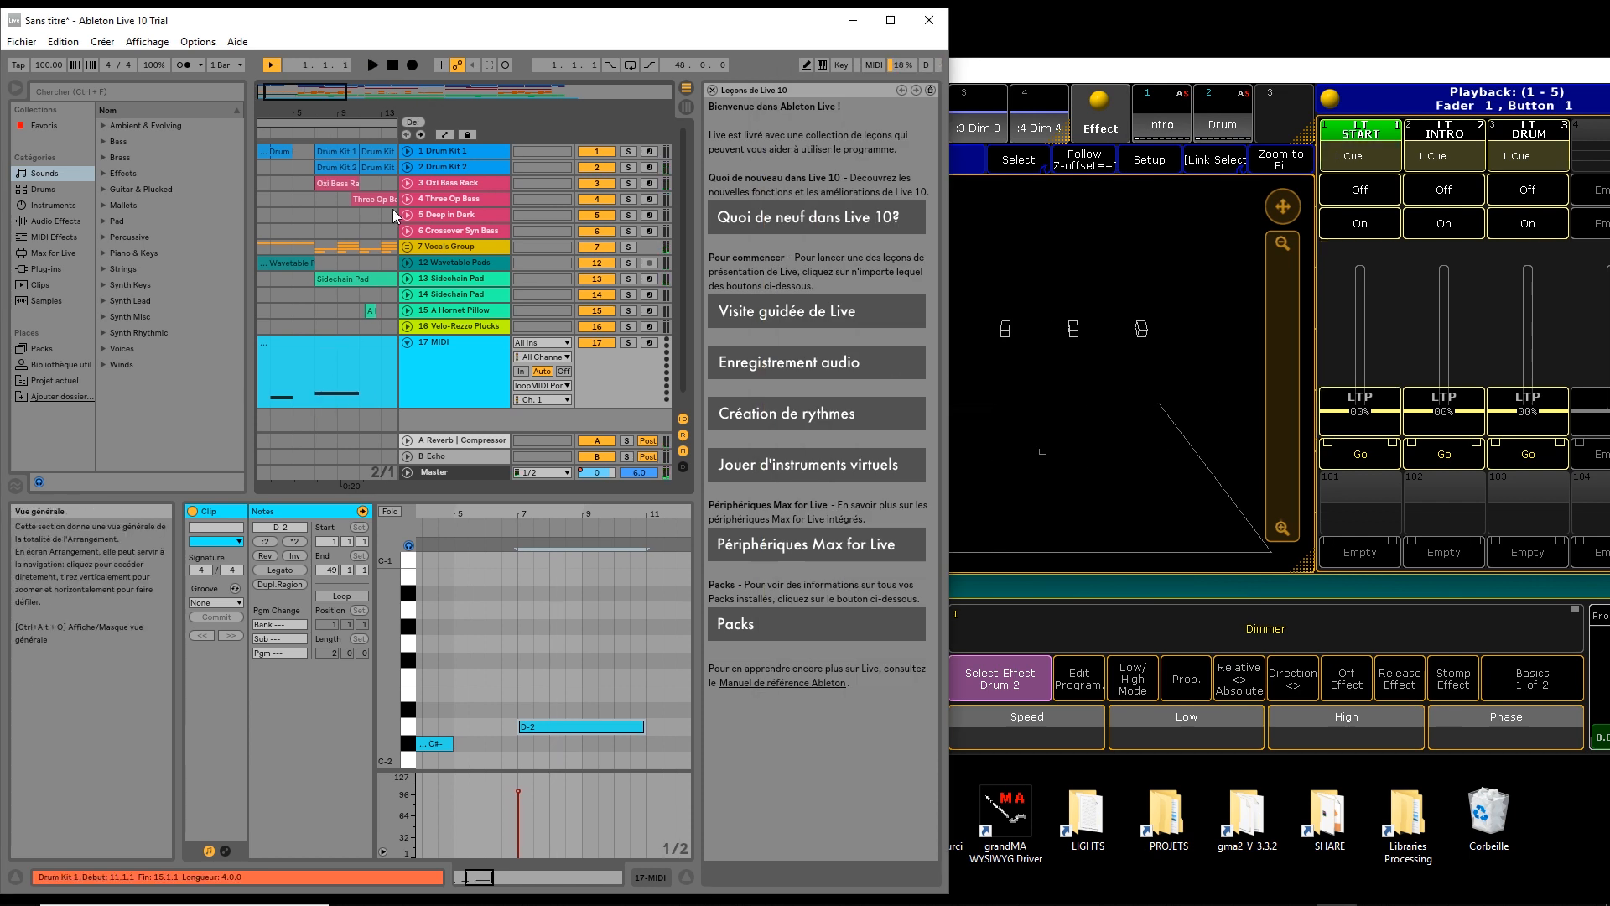
left_click(347, 394)
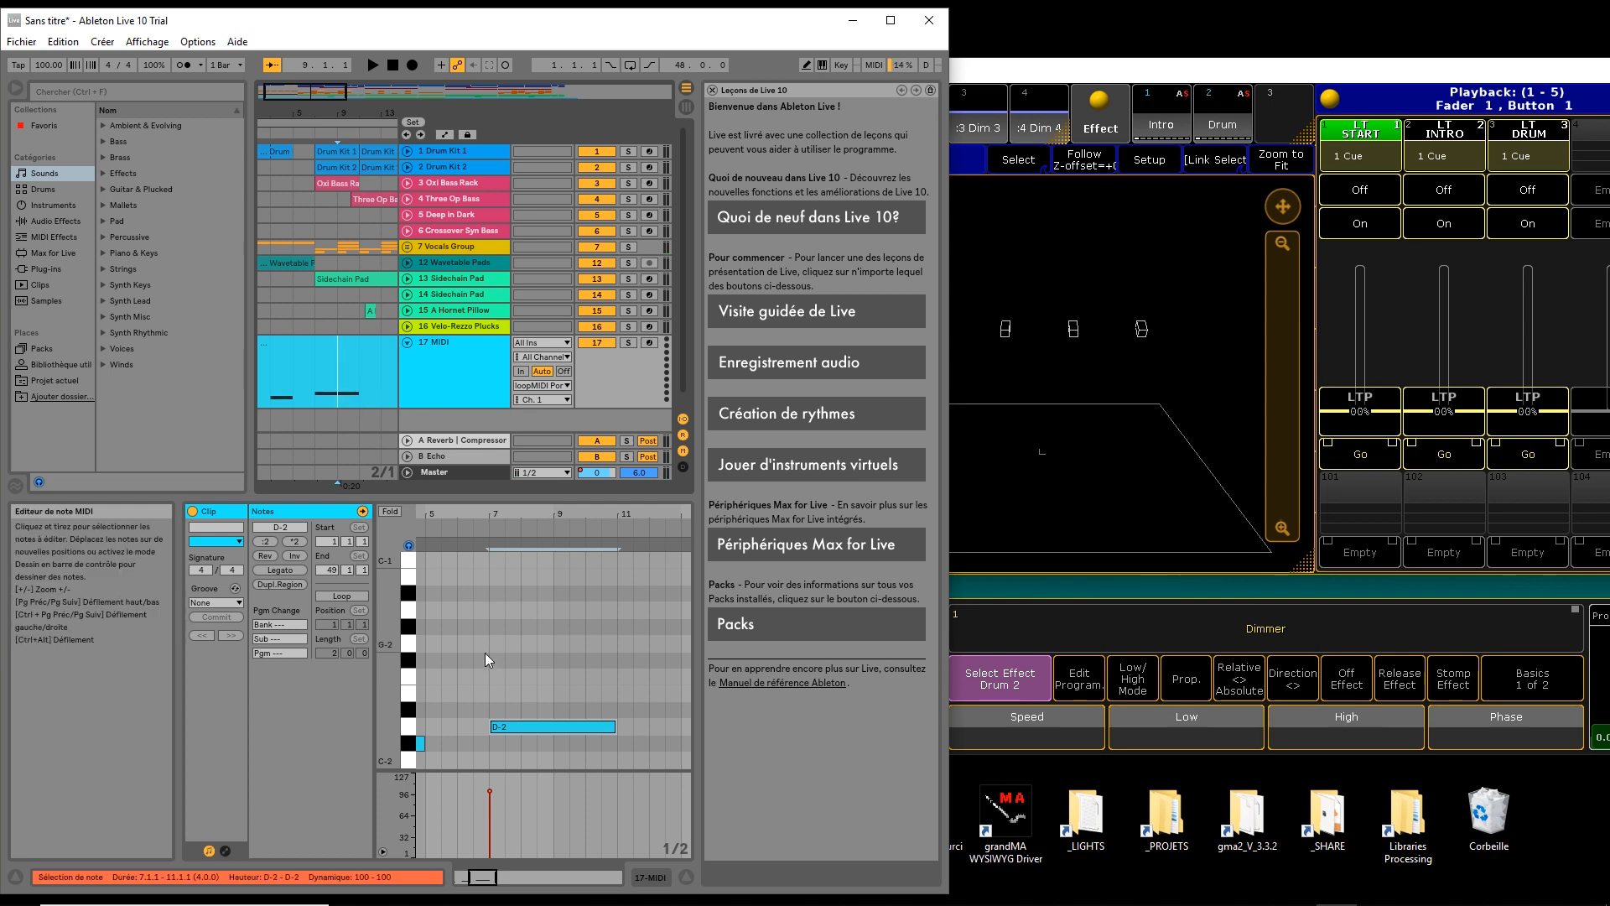
left_click_drag(1218, 78, 829, 78)
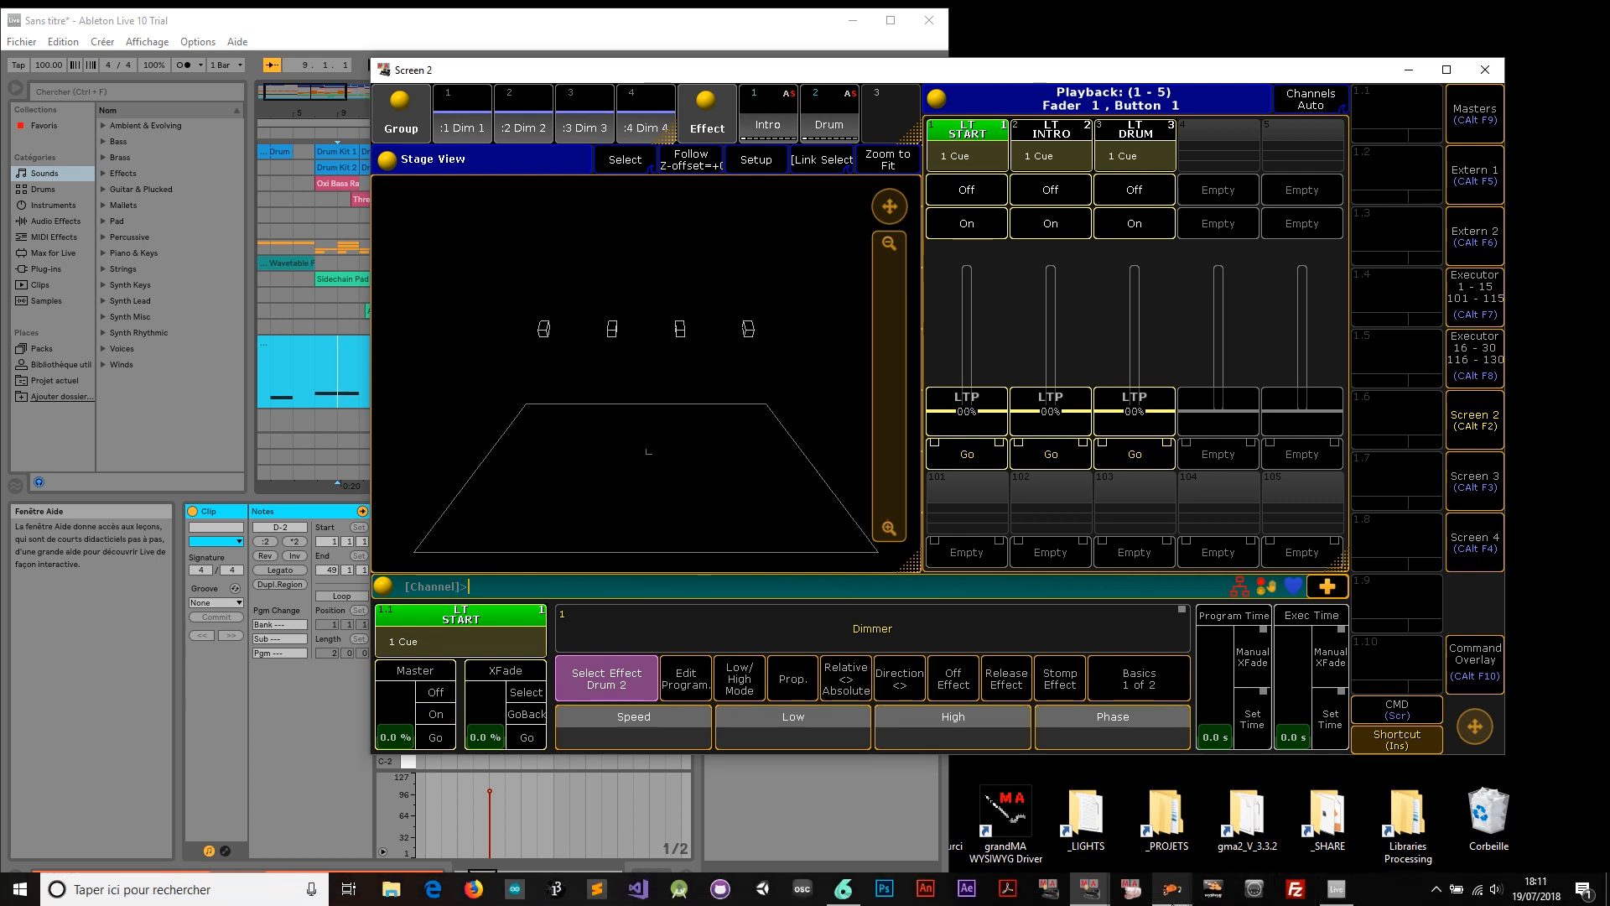
mouse_move(1172, 889)
mouse_move(1214, 832)
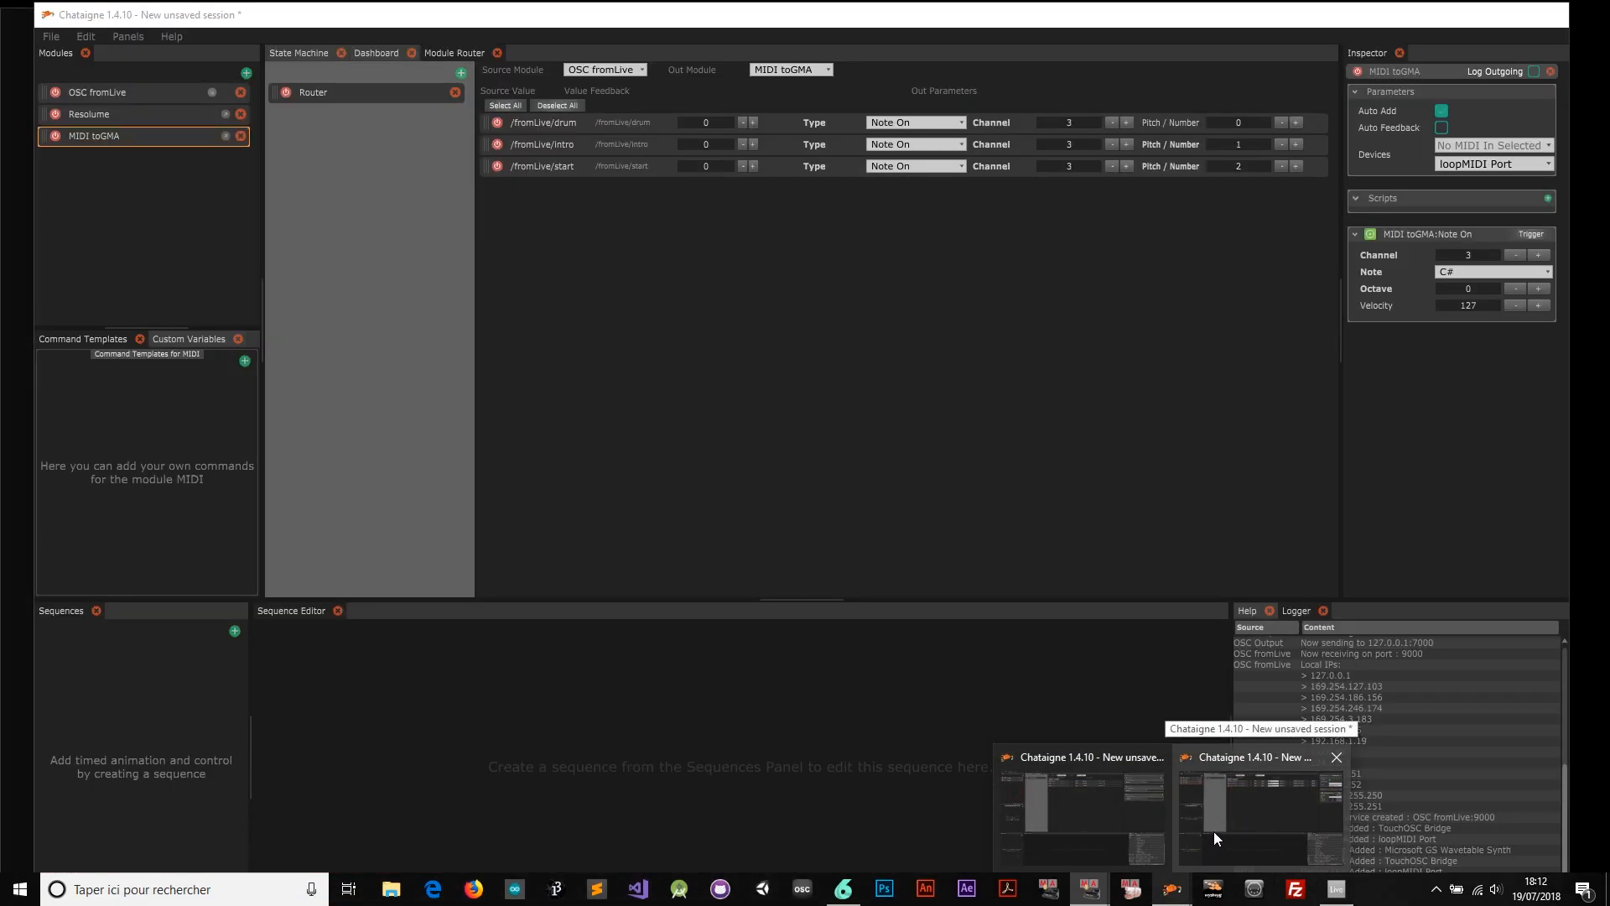
Set Chataigne's /fromLive/start route to note 0 and /fromLive/drum route to note 2
left_click(1215, 832)
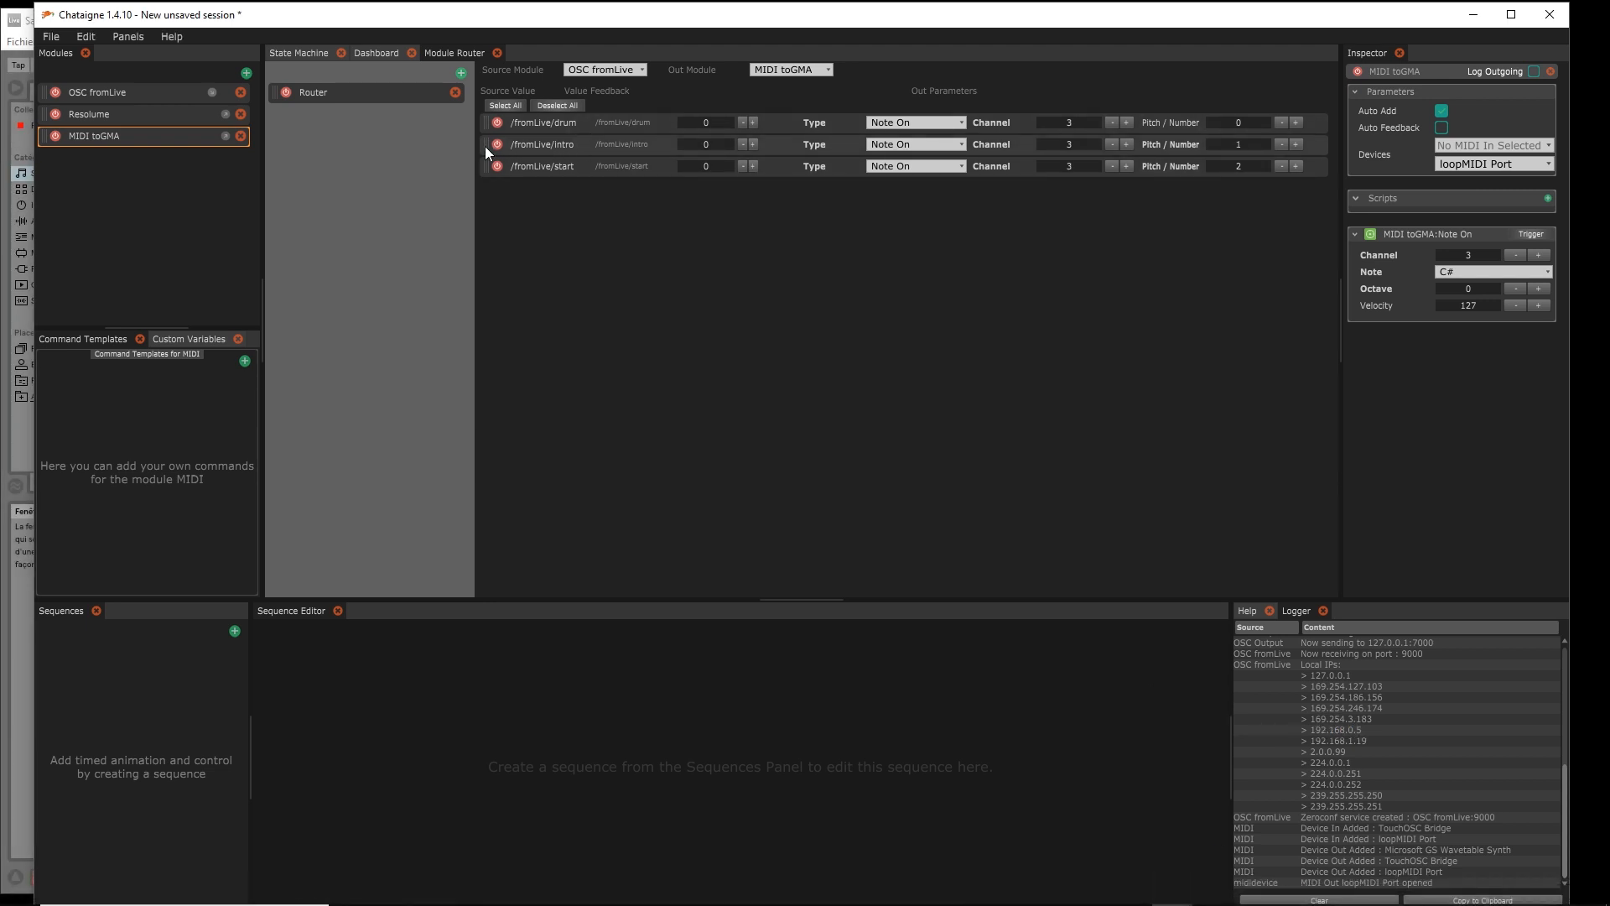
left_click(1277, 164)
left_click(1277, 163)
left_click(1296, 124)
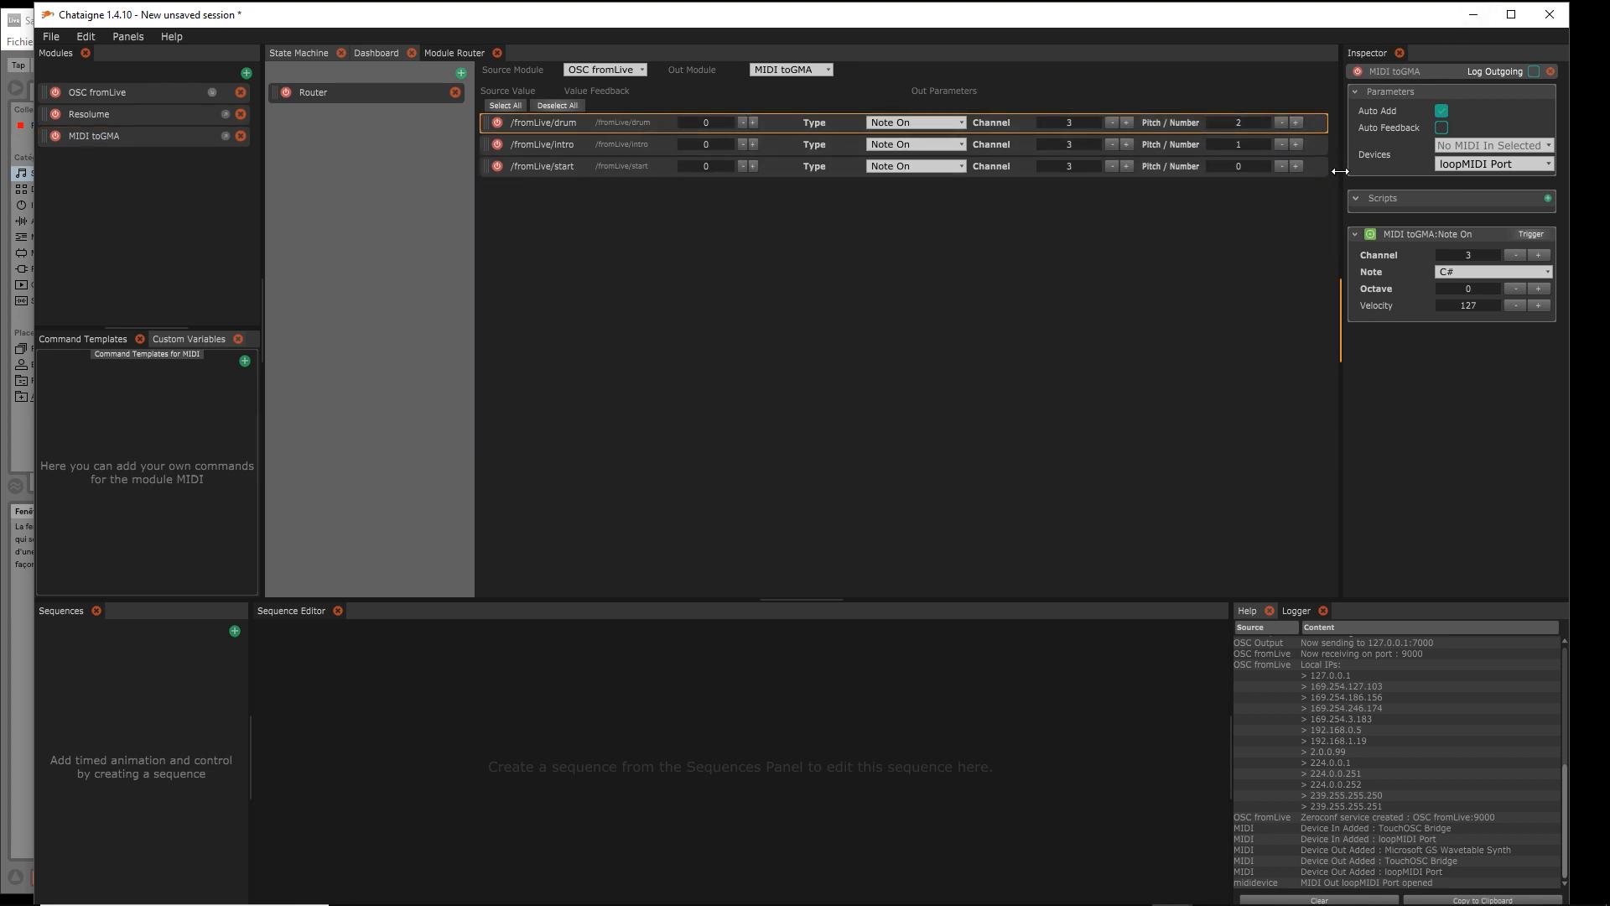
Save the Chataigne session with Enregistrer and hide its window
key("ctrl+s")
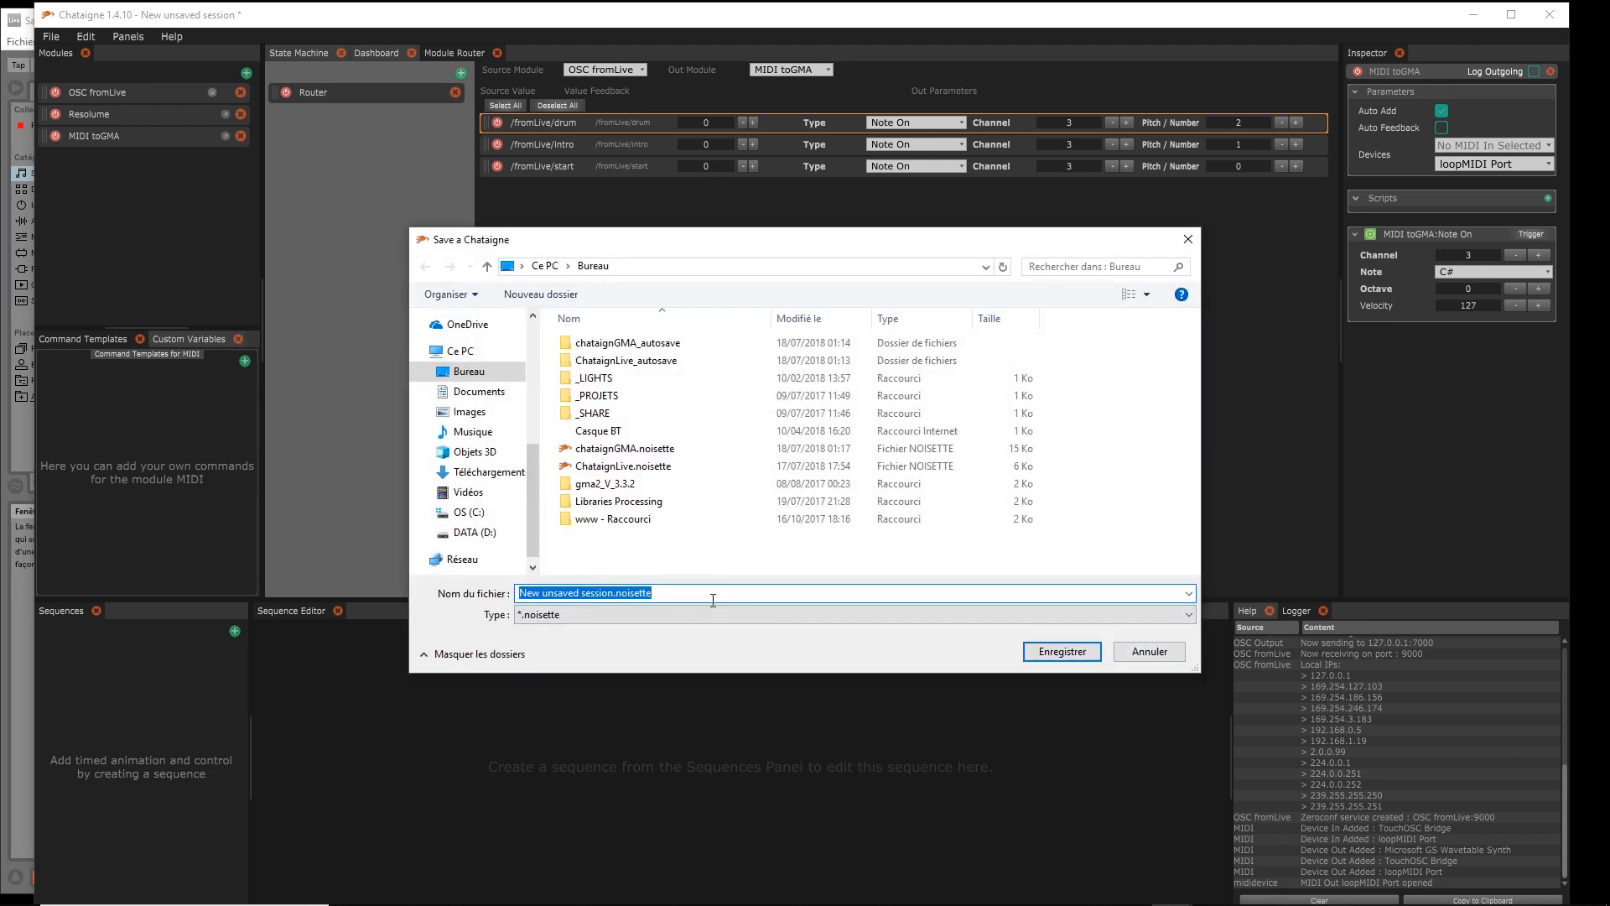
left_click(1099, 658)
left_click(1474, 15)
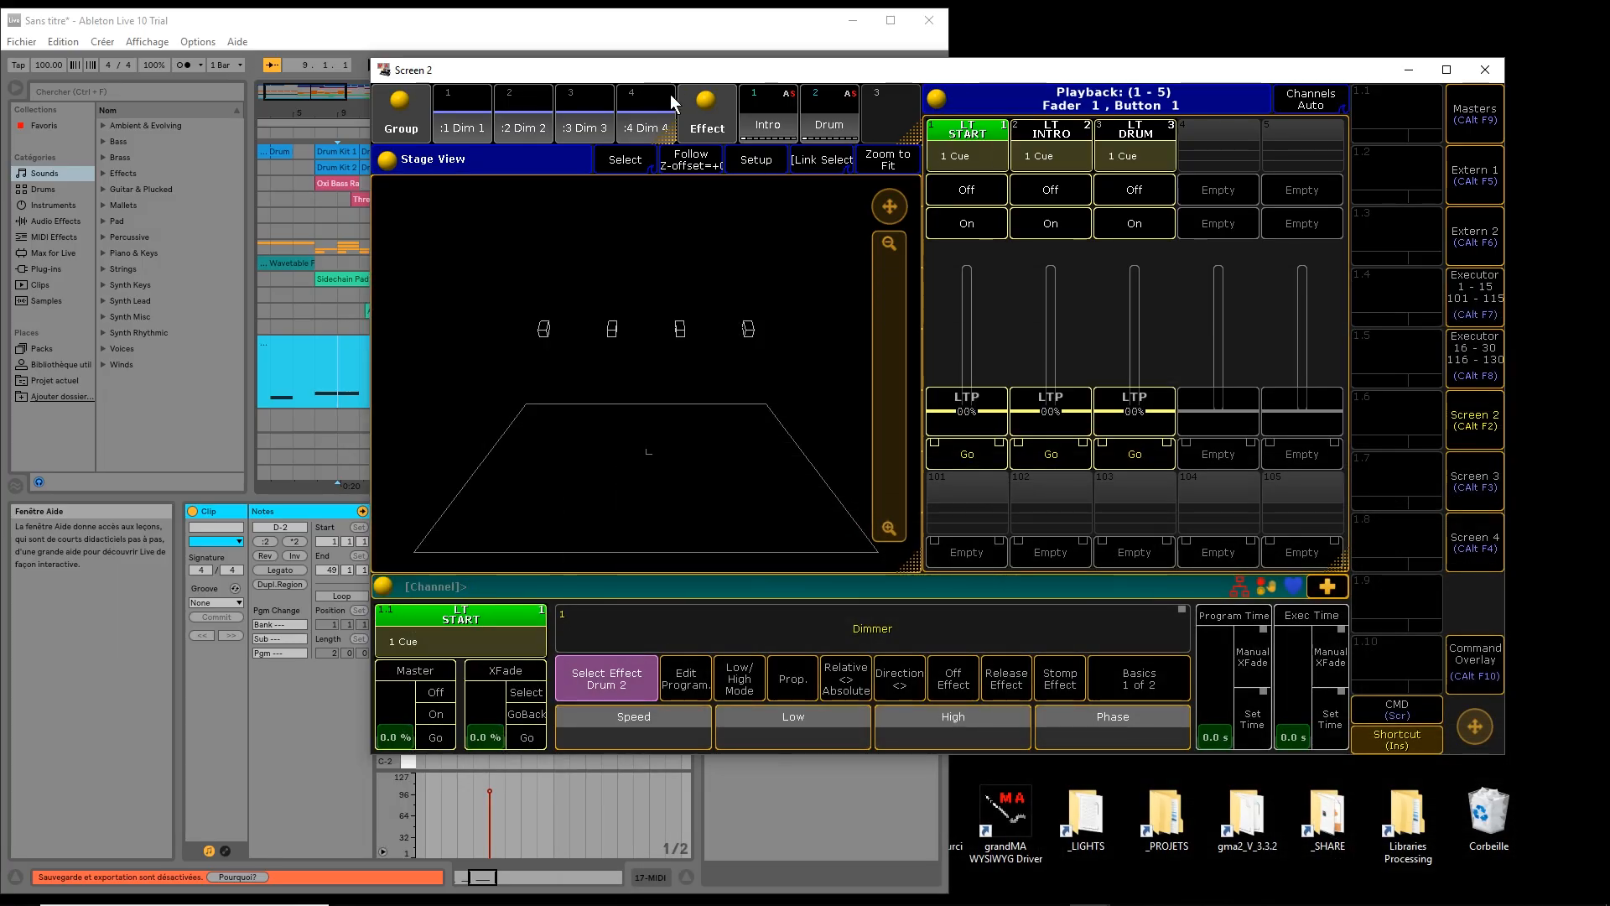
Bring Resolume Arena forward, resize it, and clear the composition to stop the Drum clip
left_click_drag(654, 79, 1212, 32)
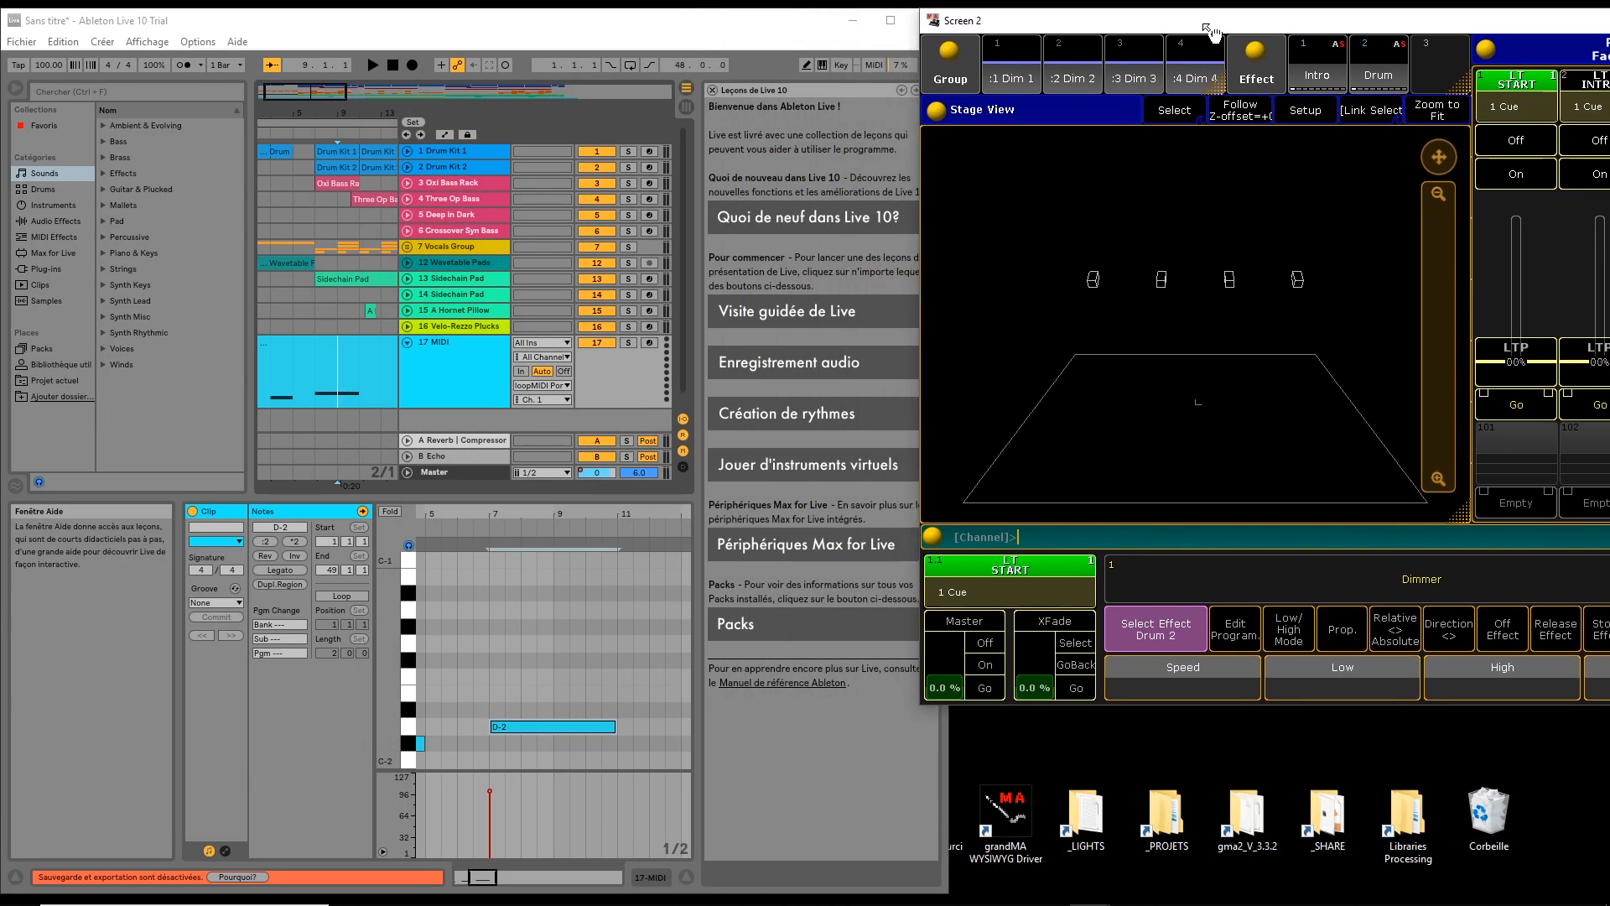
left_click(842, 899)
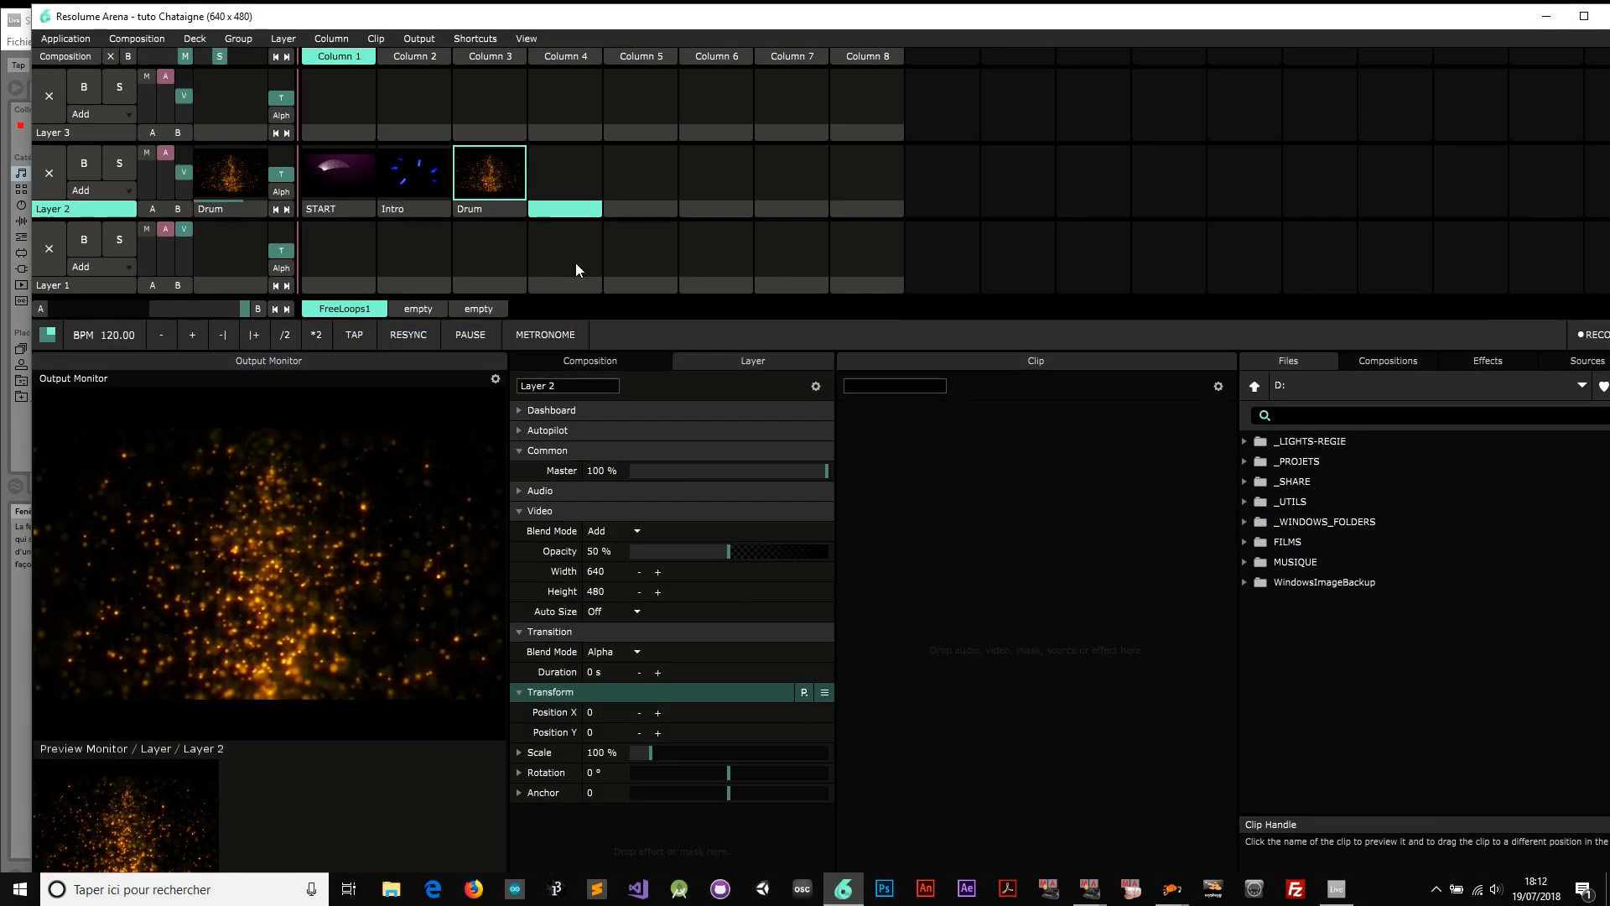
left_click_drag(518, 25, 1134, 127)
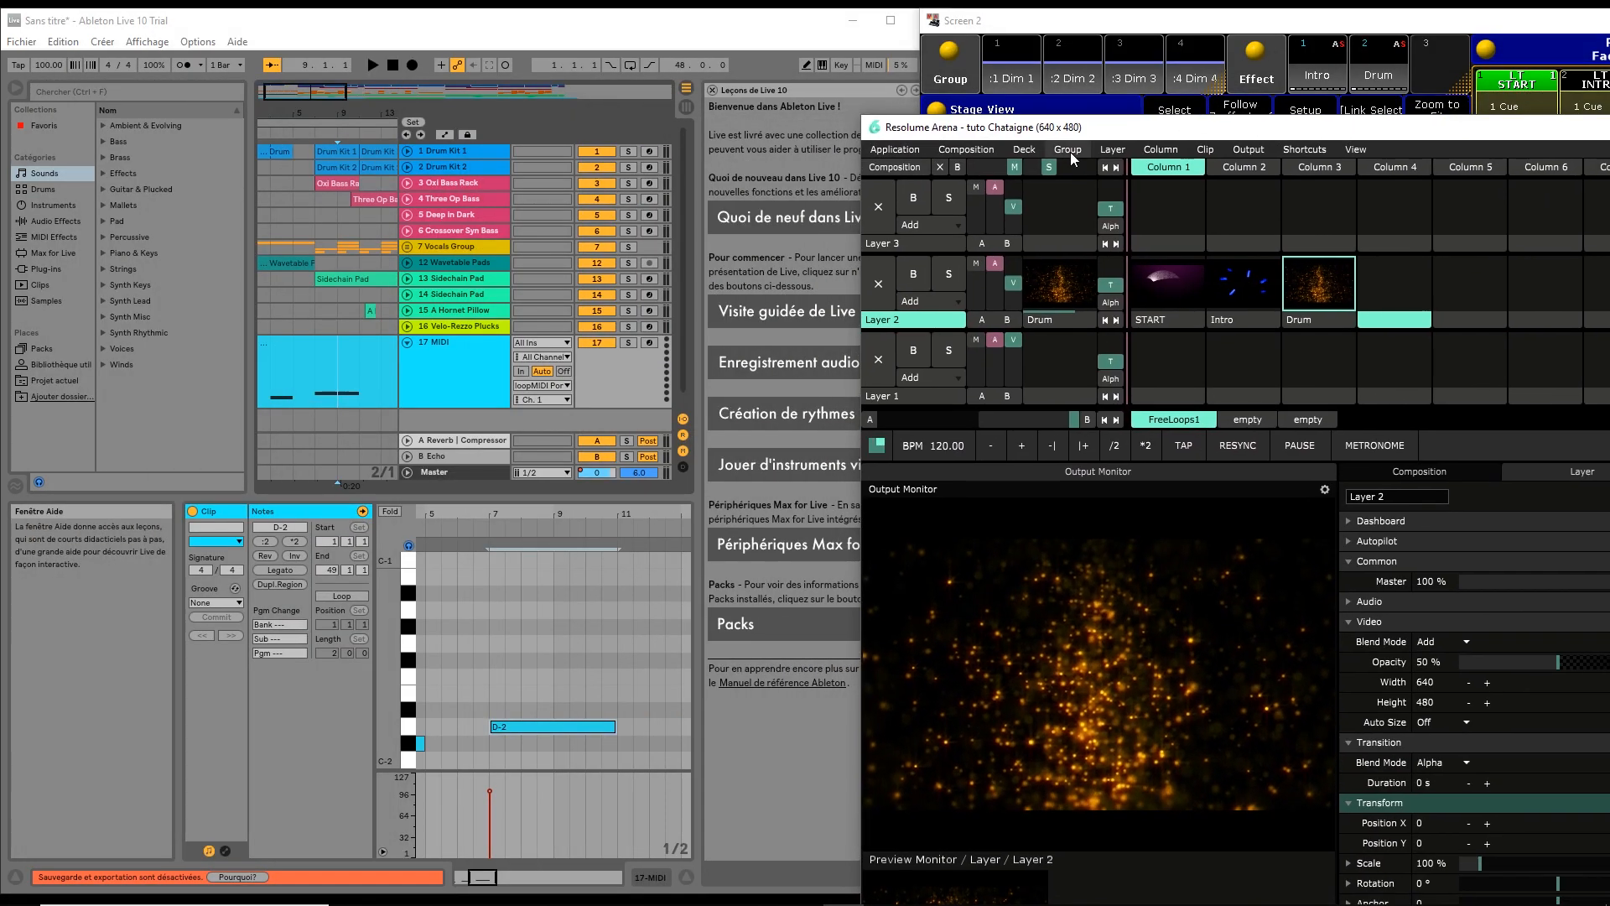
left_click(941, 168)
left_click_drag(1056, 33, 1216, 109)
left_click(1000, 129)
left_click_drag(1002, 134, 932, 153)
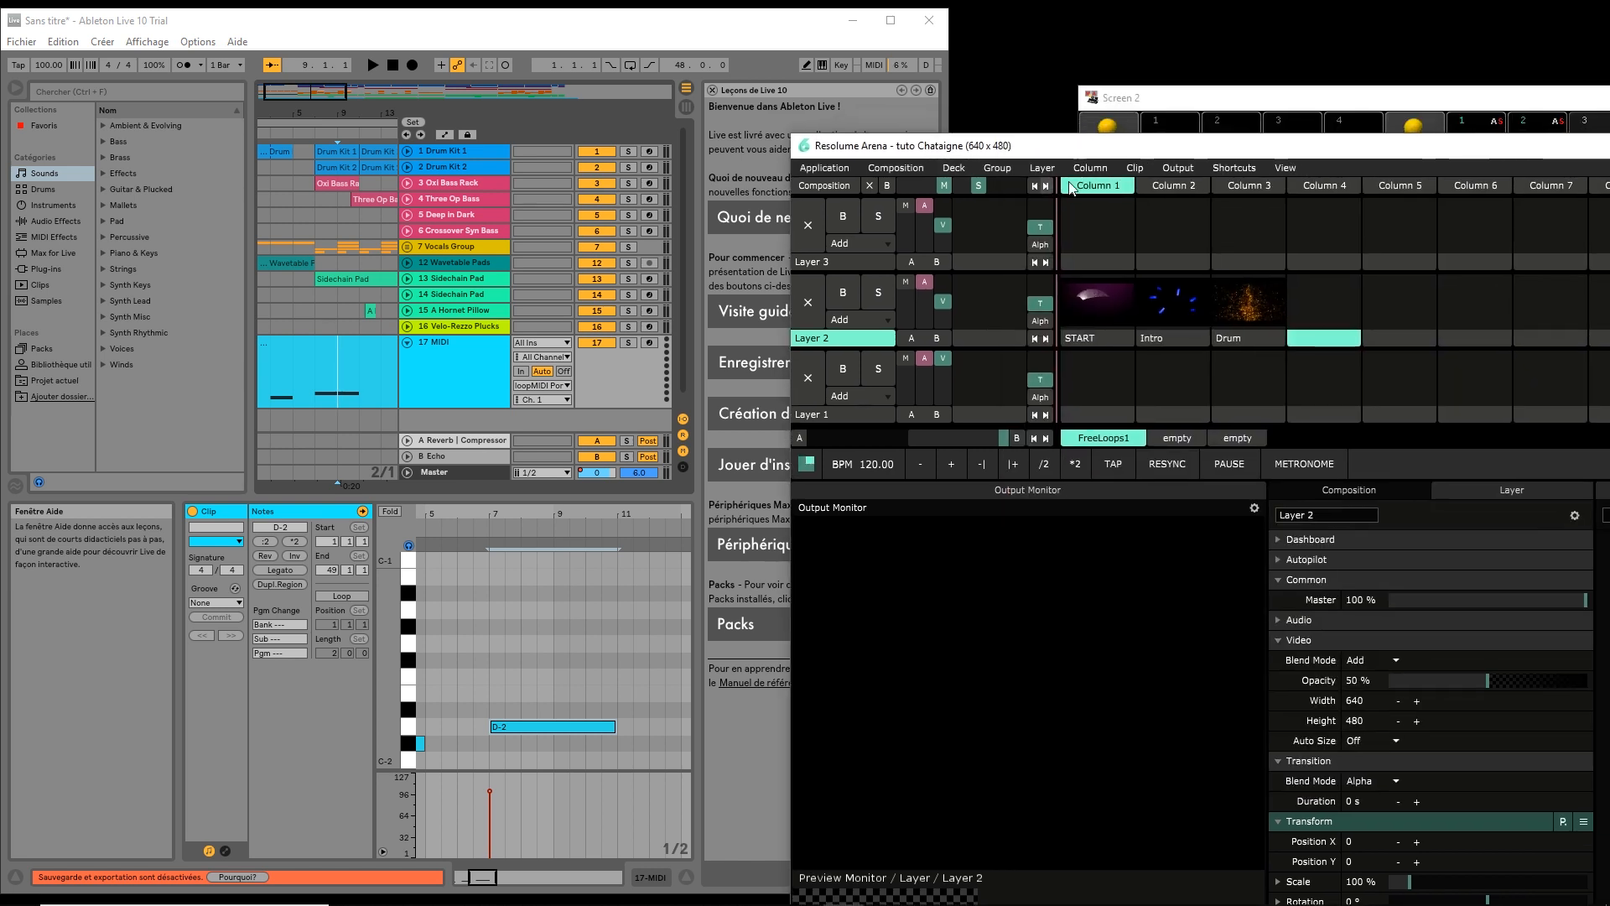
Open a windowed output on DISPLAY1 and place it beneath the grandMA stage view
left_click(1178, 168)
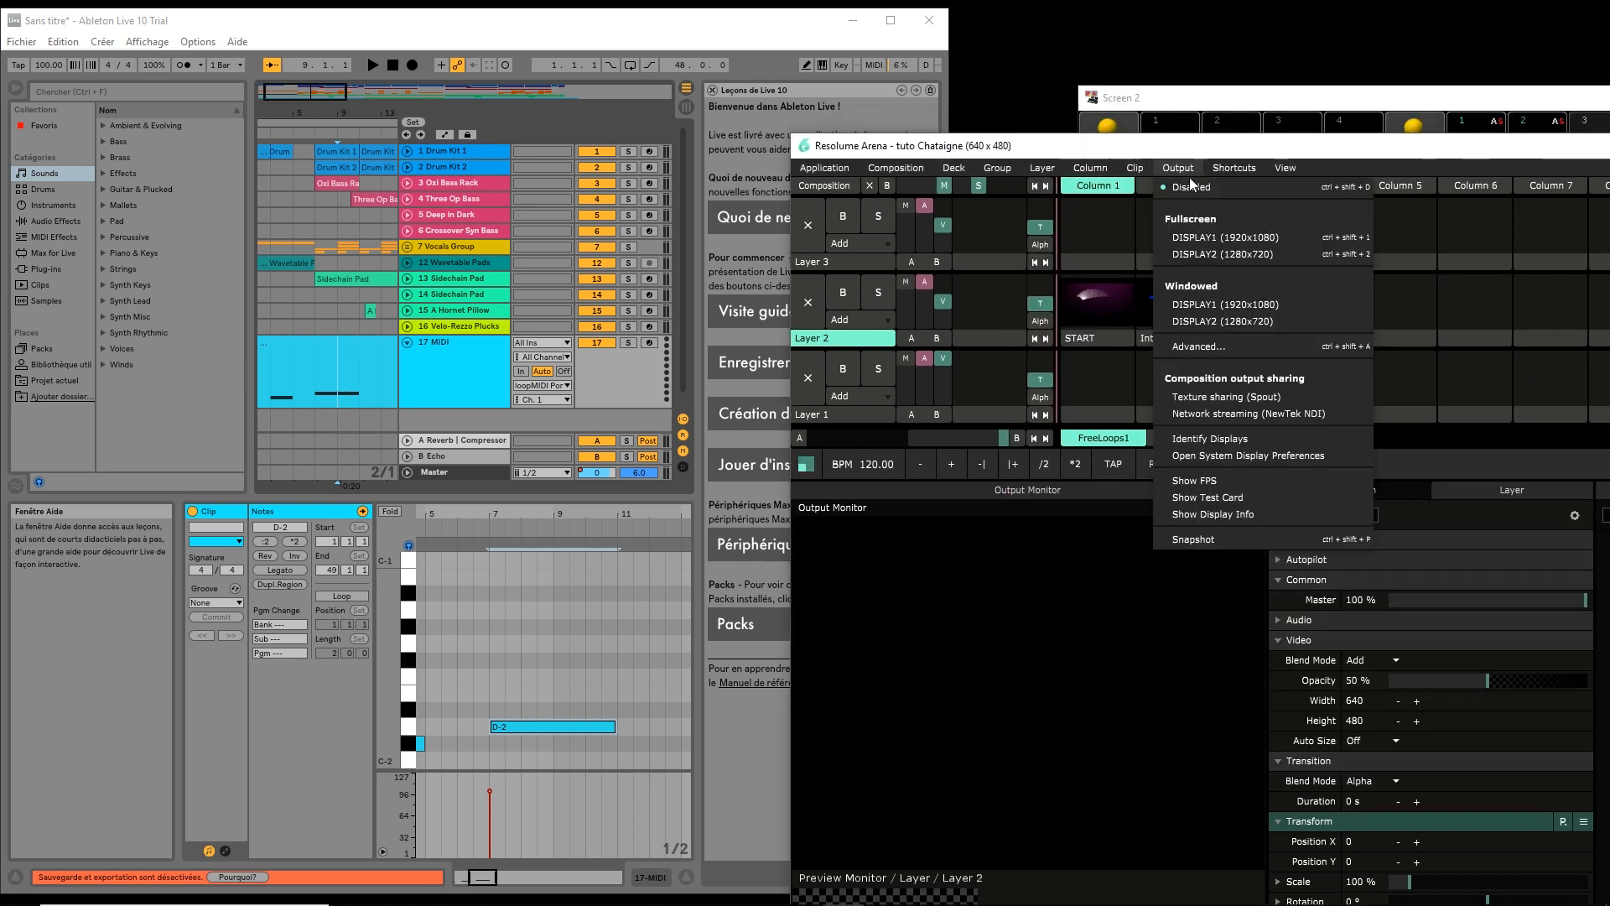
left_click(1184, 312)
left_click_drag(1199, 151, 361, 102)
left_click(1465, 98)
left_click_drag(1384, 95, 1266, 10)
left_click_drag(801, 361, 1224, 597)
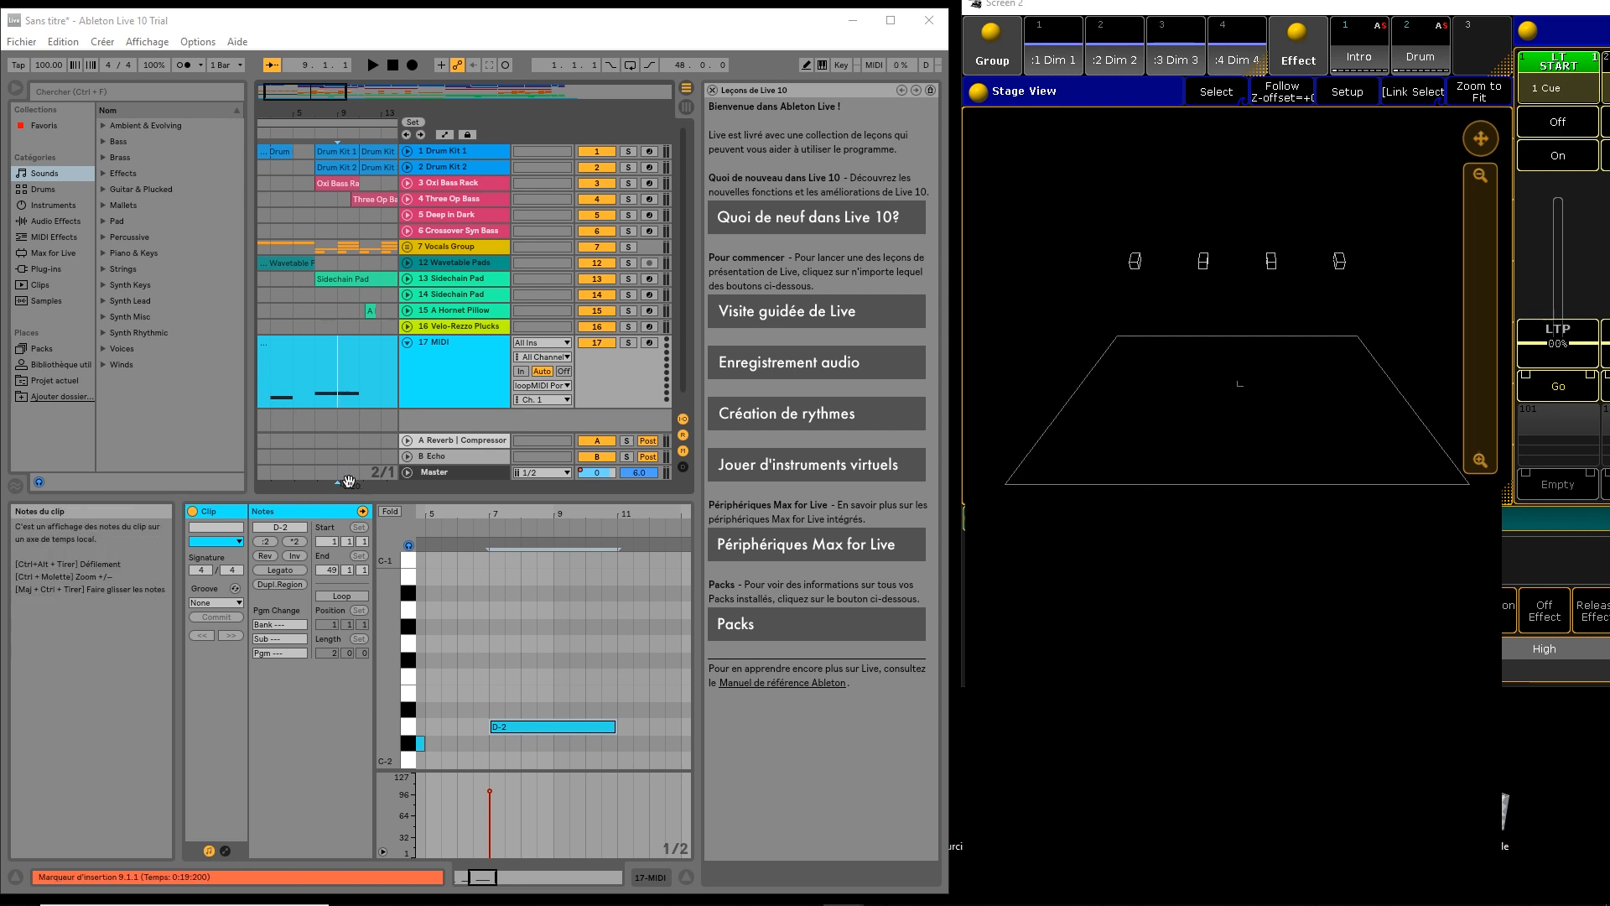
Stretch the C#-2 note to 5.1.1 and C-2 to 3.1.1, rewind, and bring up Resolume
left_click_drag(424, 743, 544, 757)
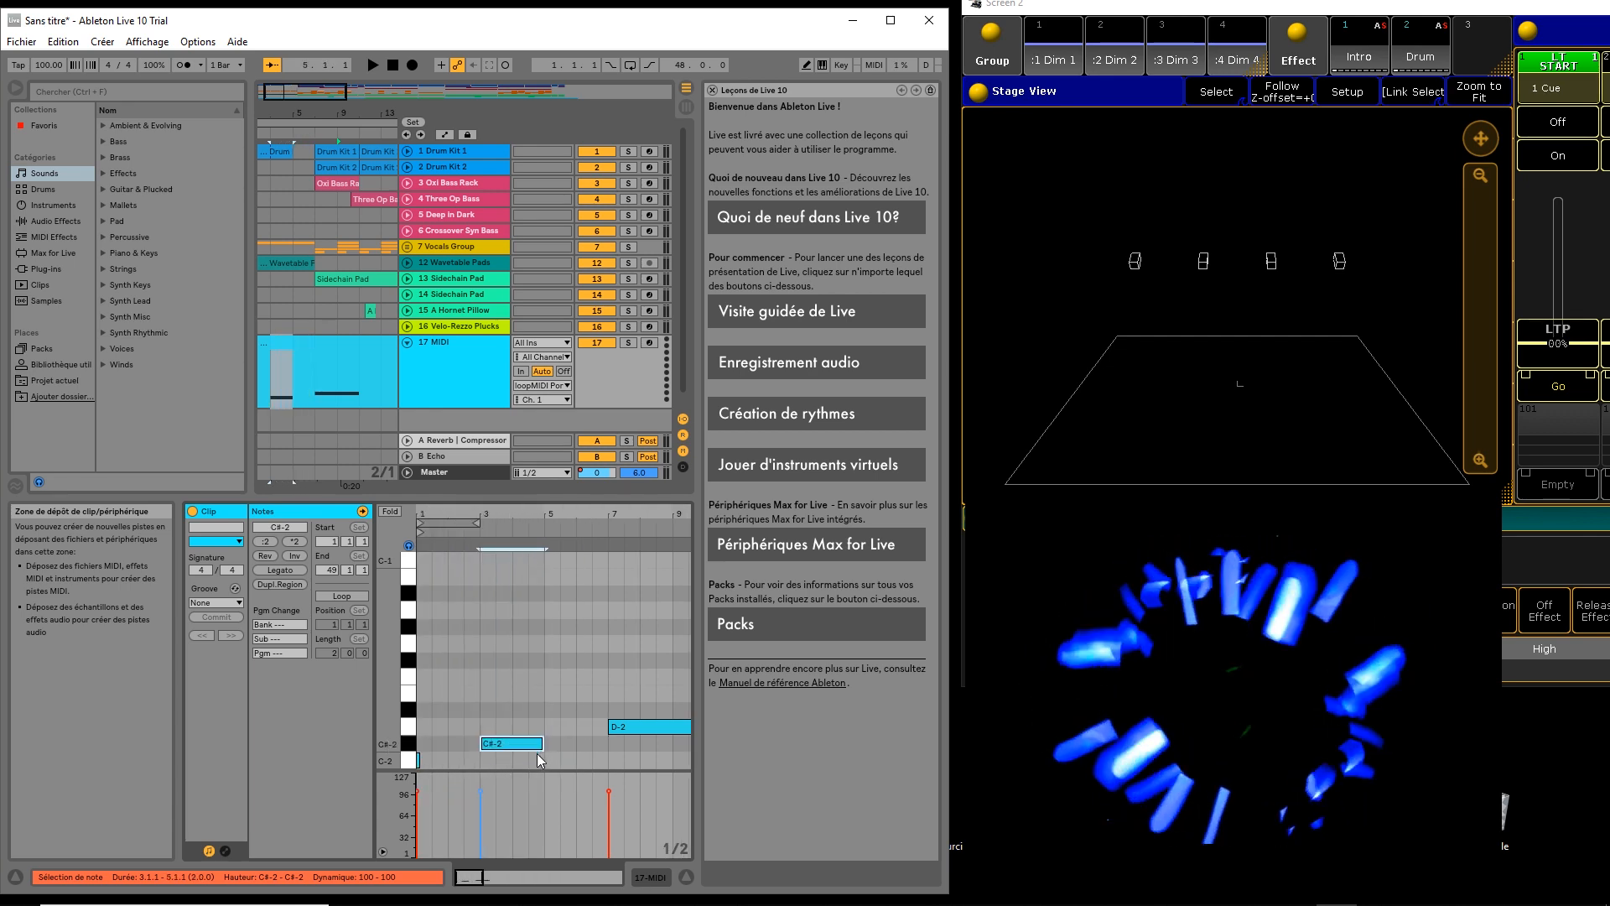
left_click_drag(419, 760, 541, 760)
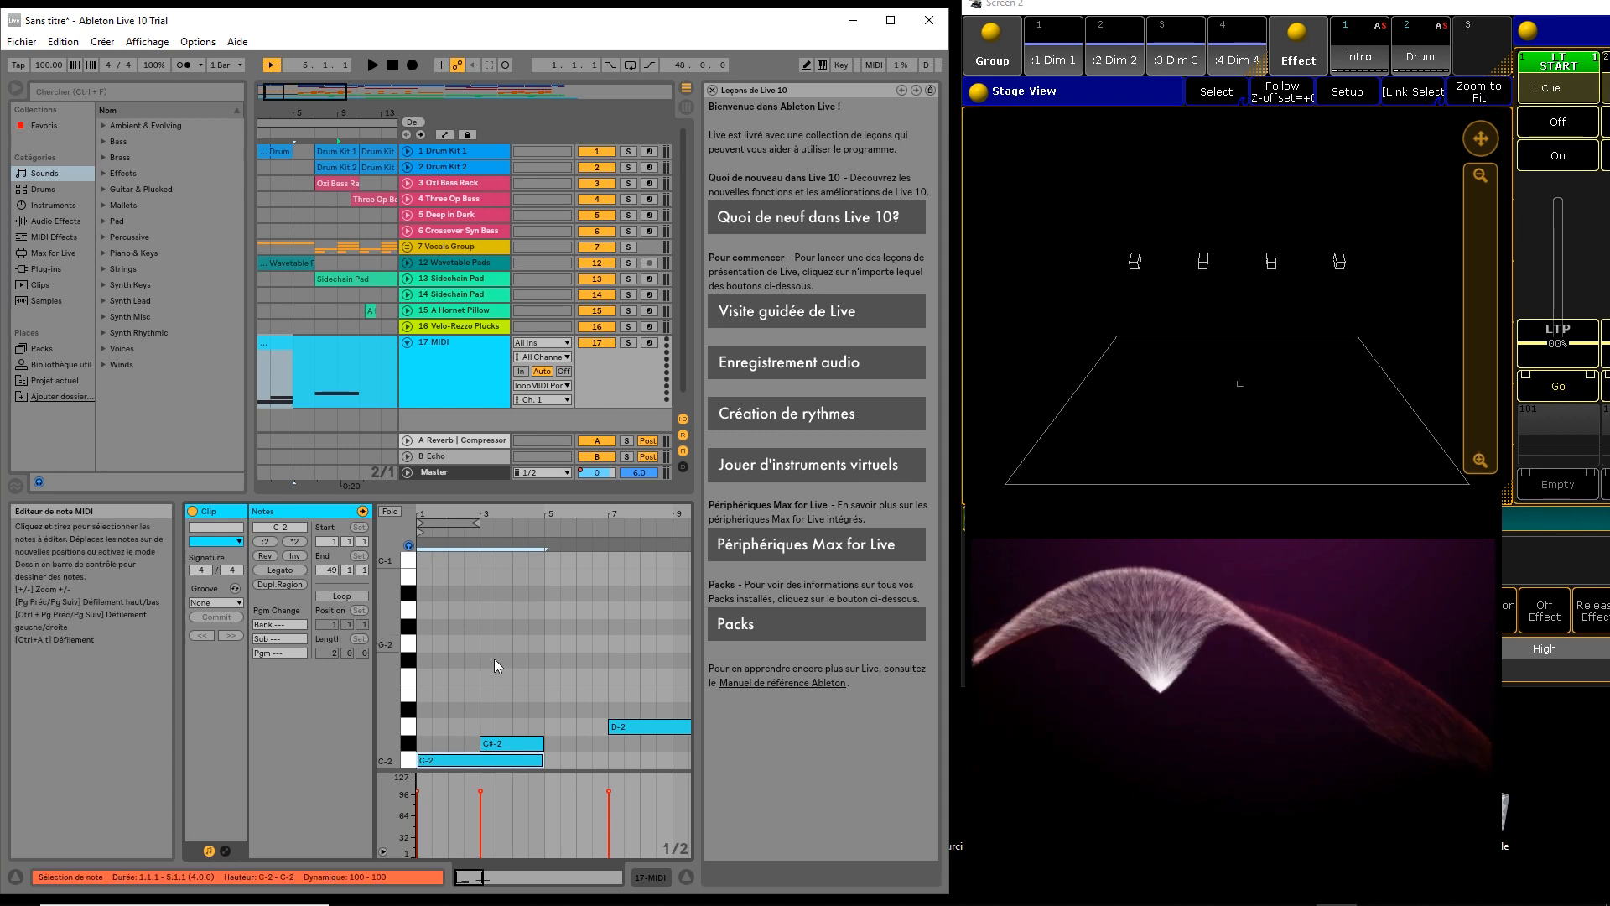
left_click(393, 66)
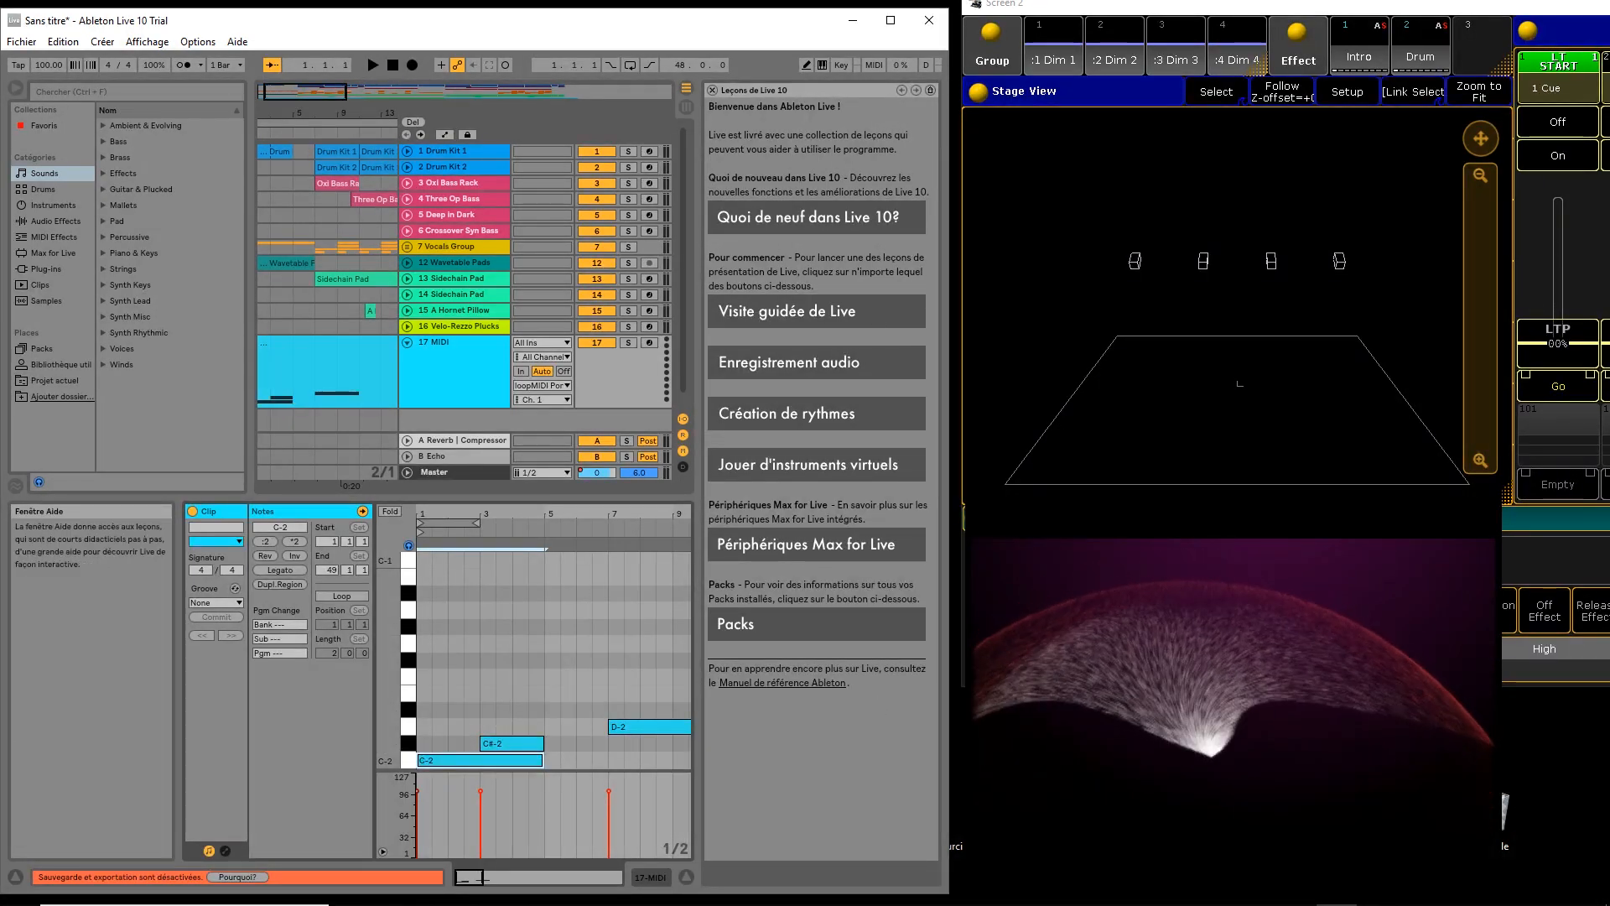
mouse_move(923, 896)
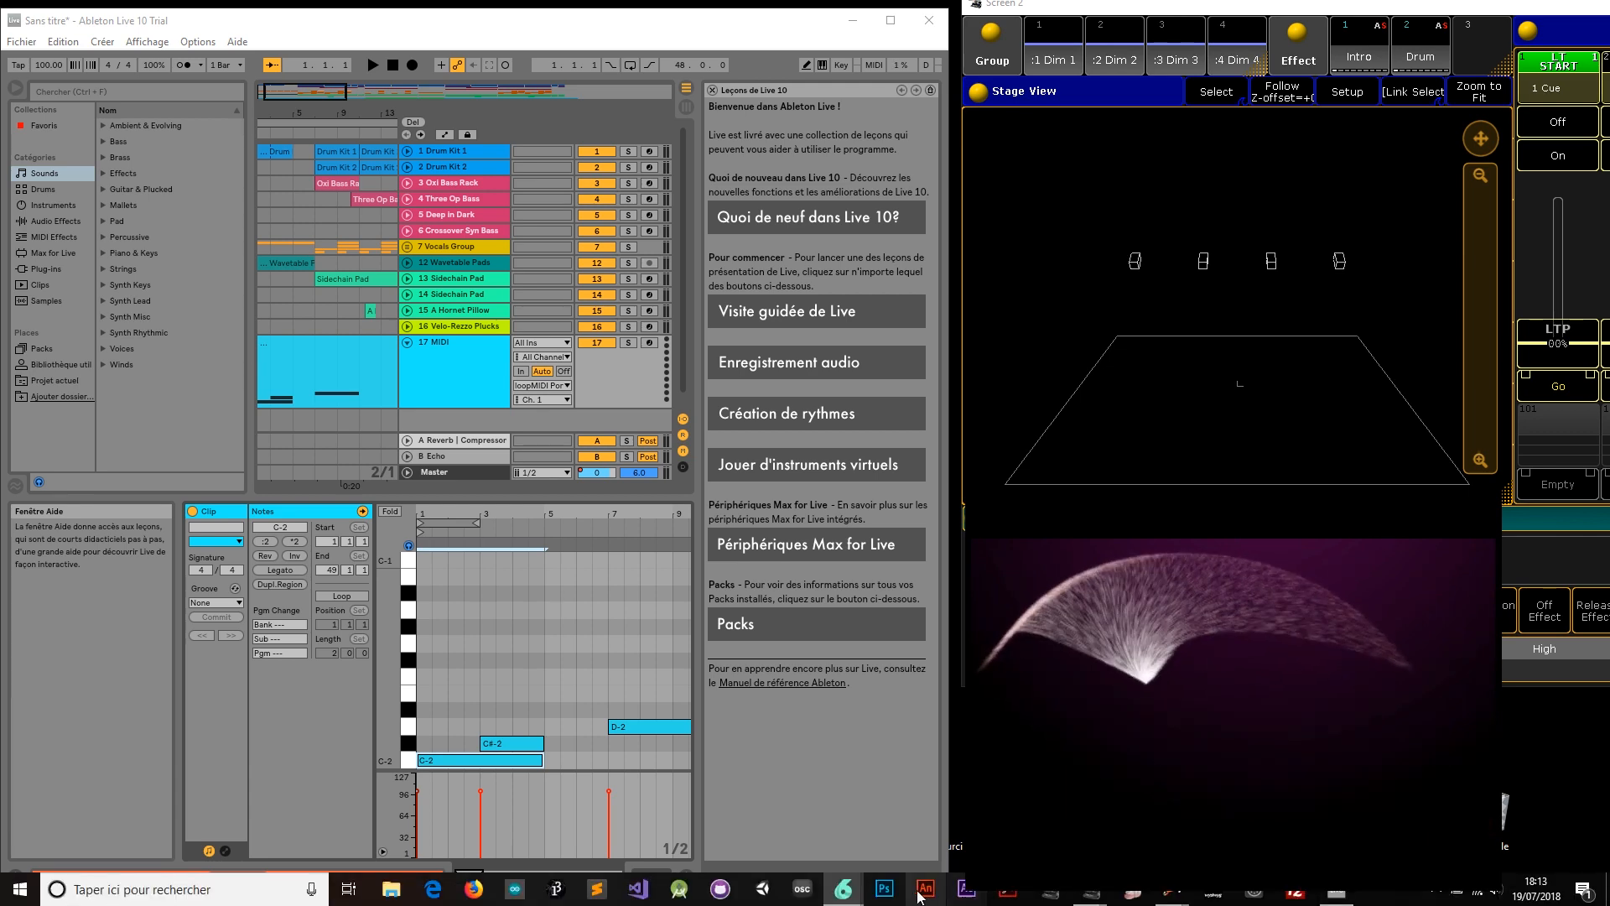
left_click(772, 810)
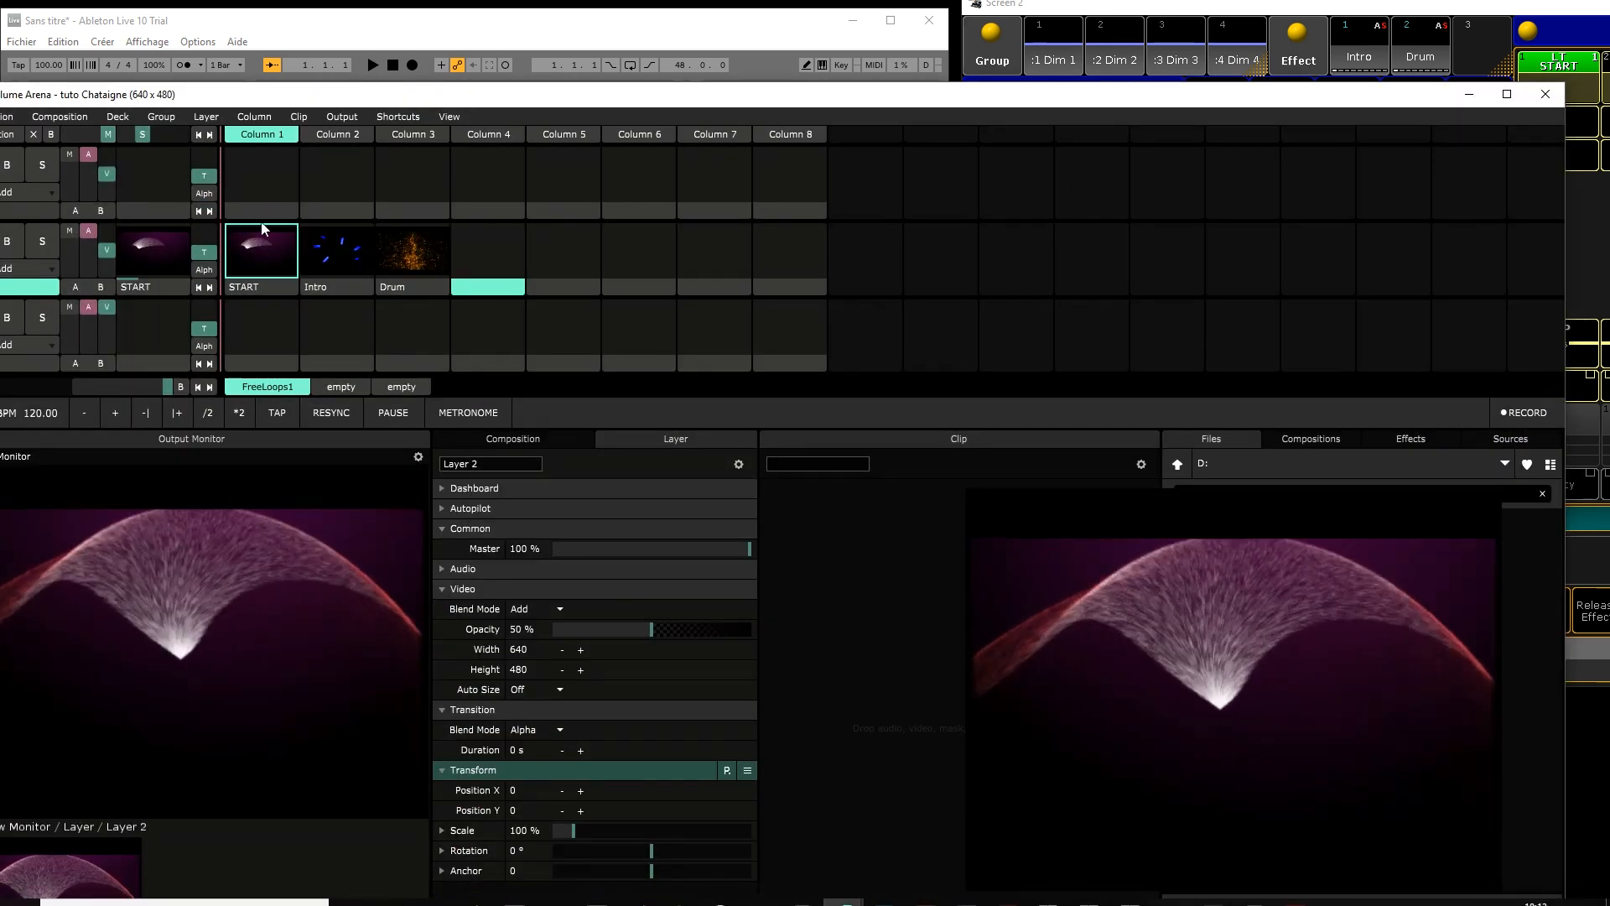
Clear Resolume's START clip, play the Ableton arrangement through, then stop and rewind to 1.1.1
left_click(33, 134)
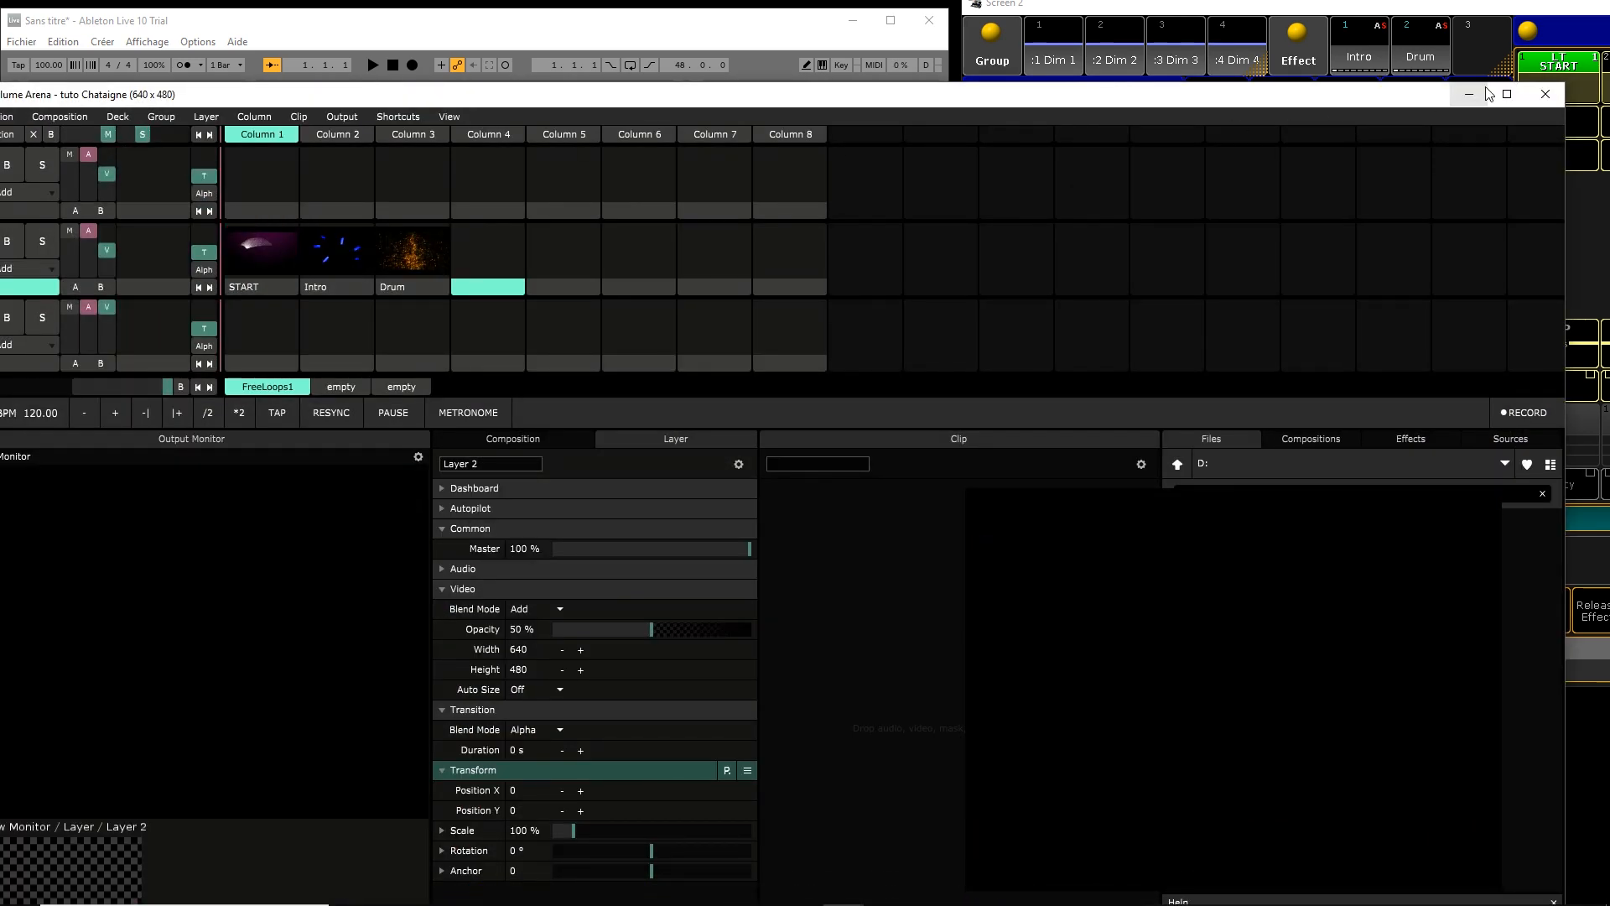
left_click(1472, 94)
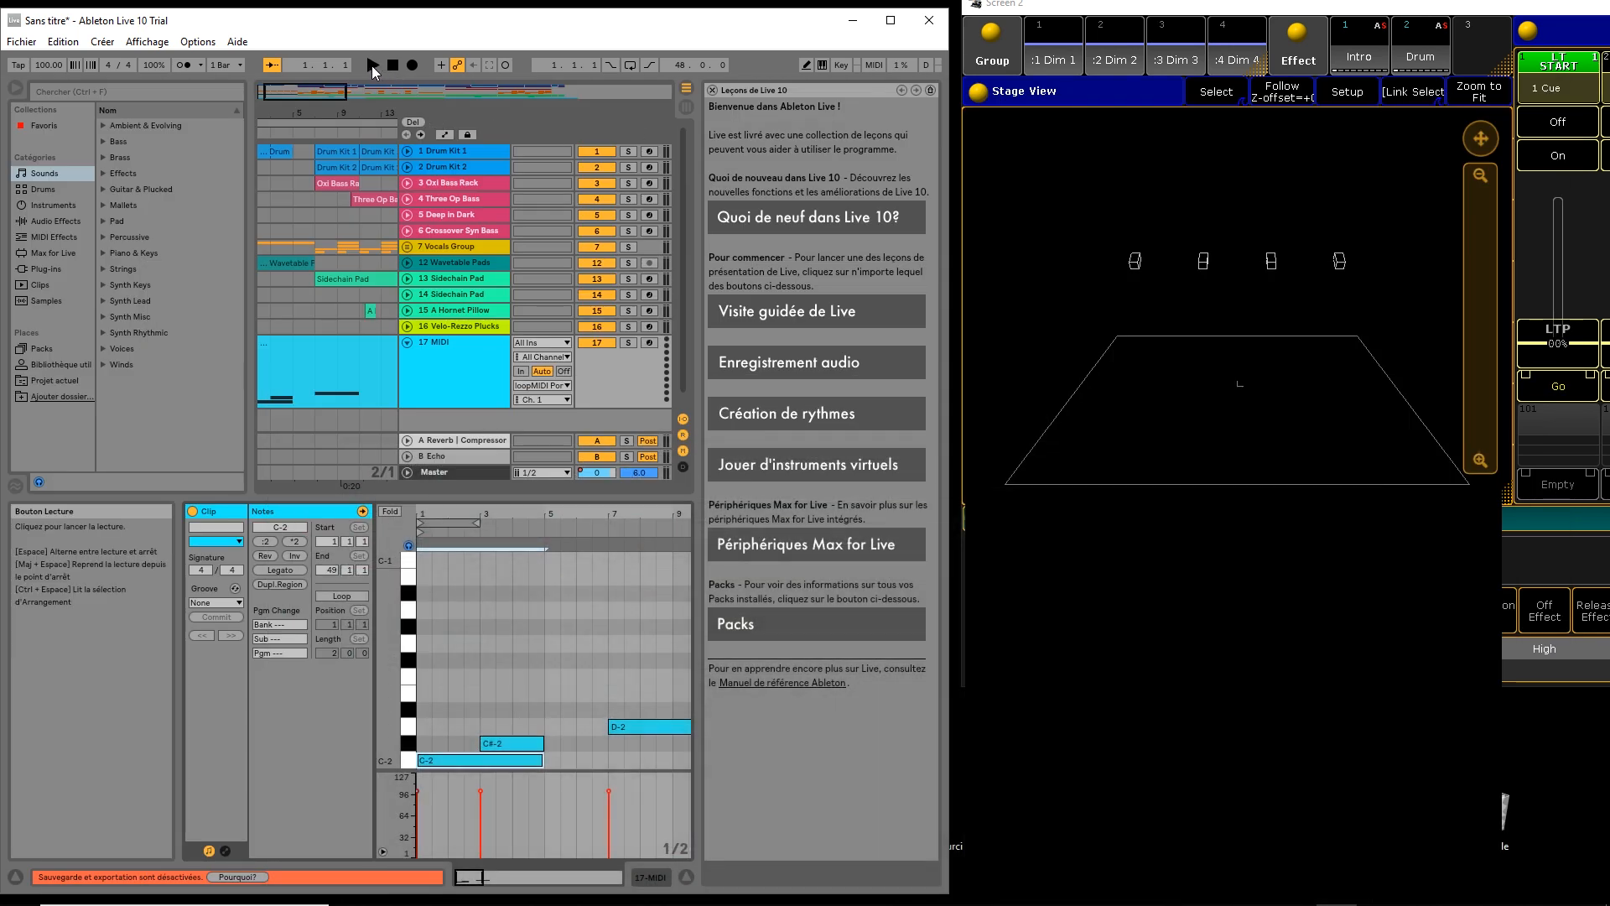
left_click(371, 65)
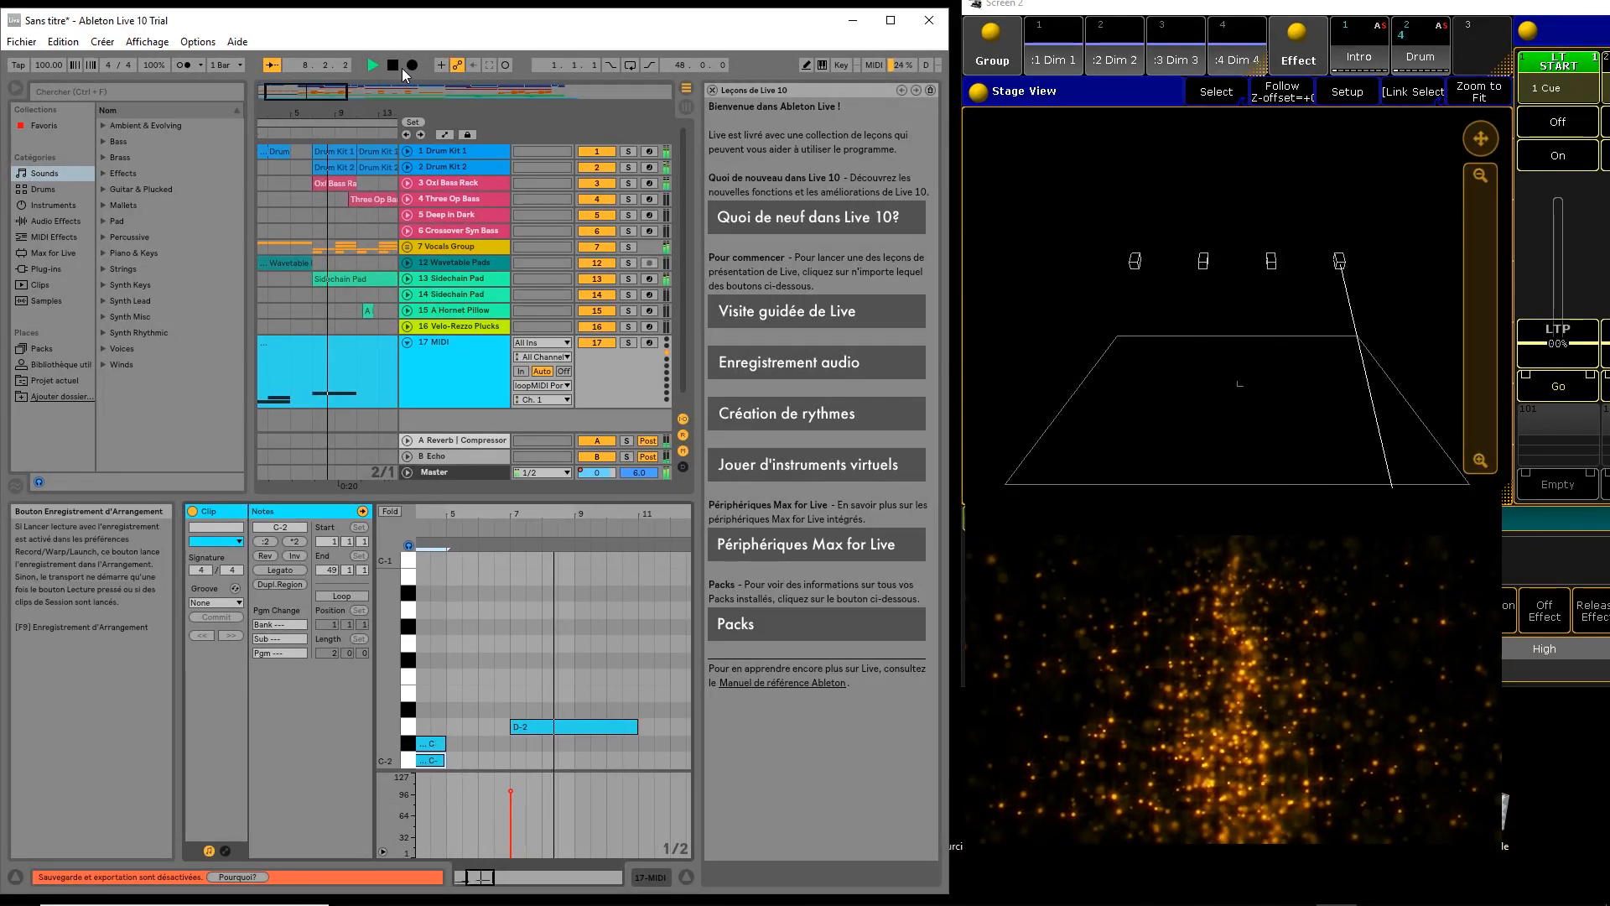
left_click(394, 69)
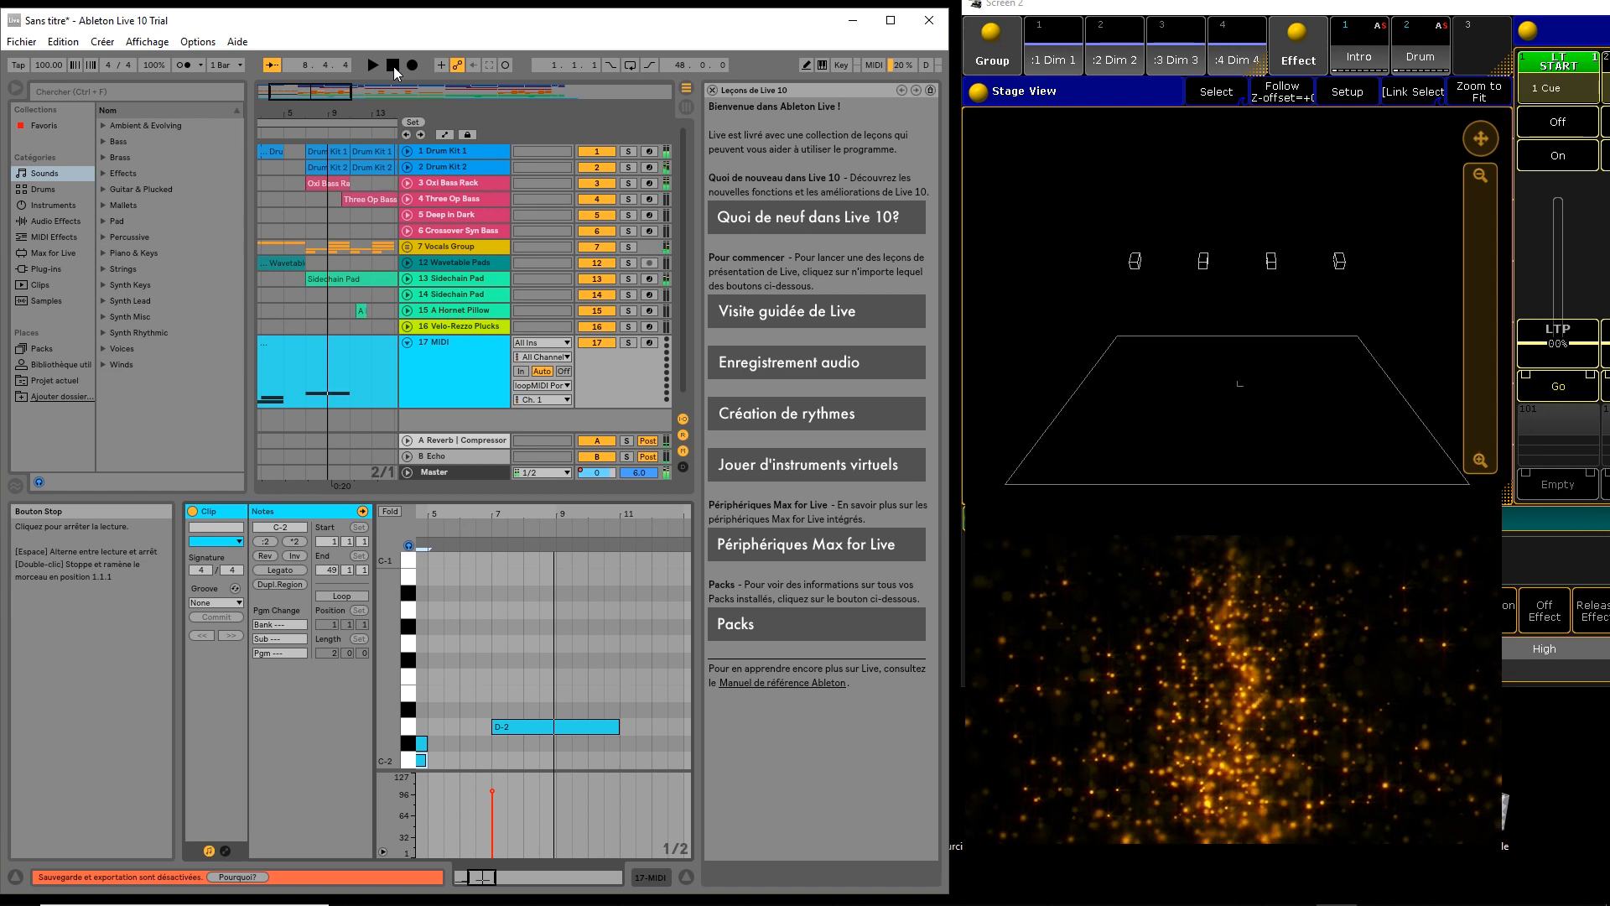
left_click(394, 69)
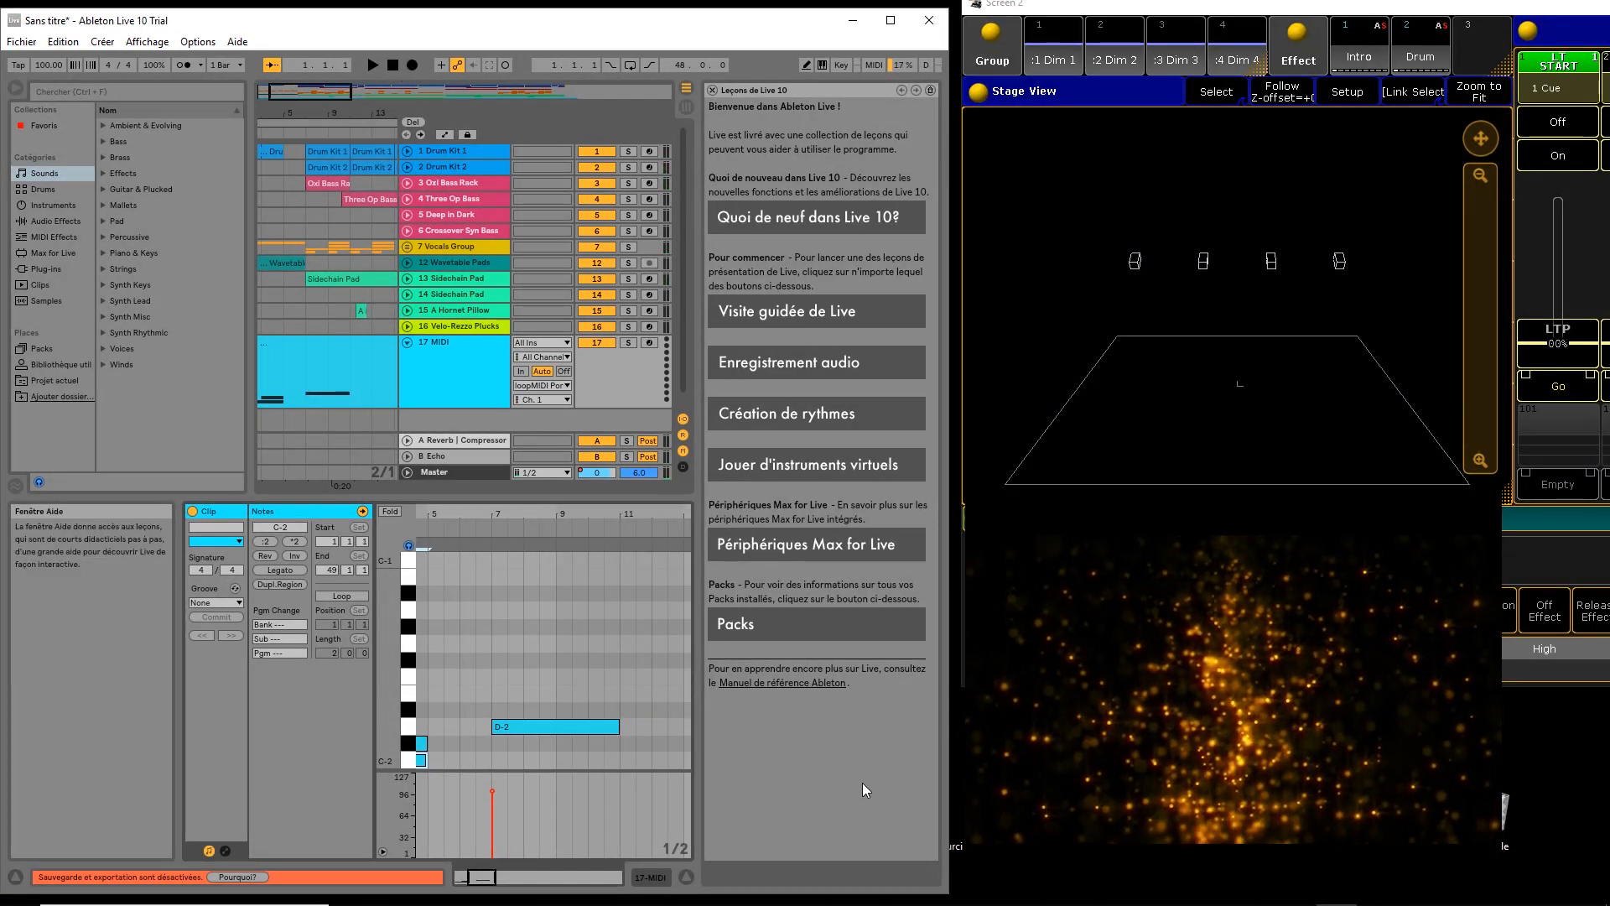
mouse_move(1090, 891)
mouse_move(1170, 898)
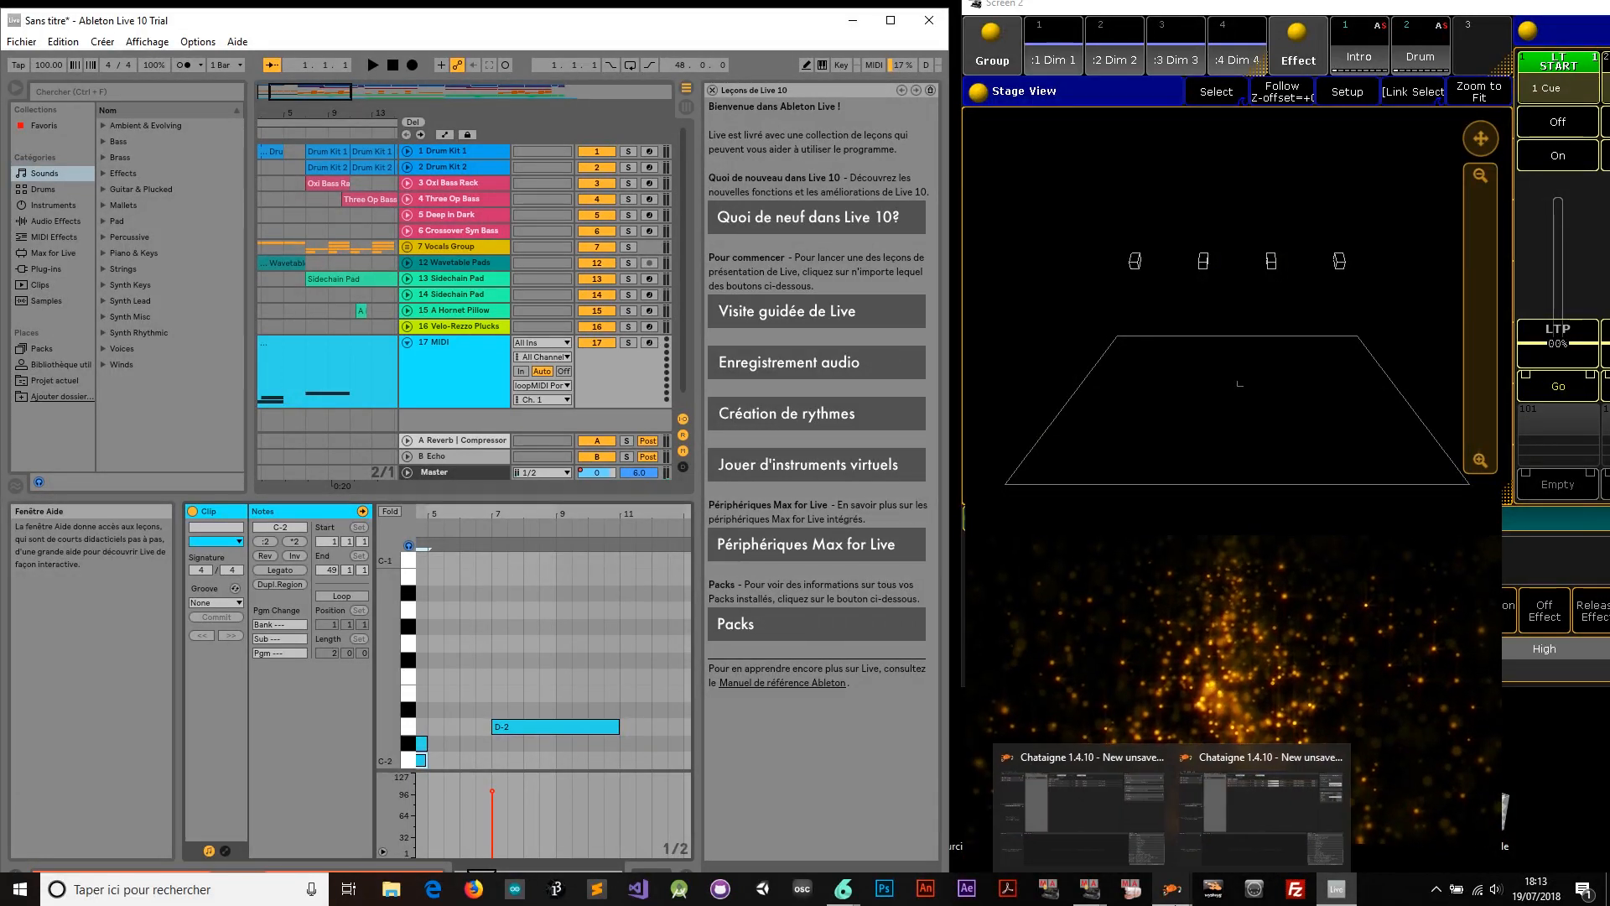